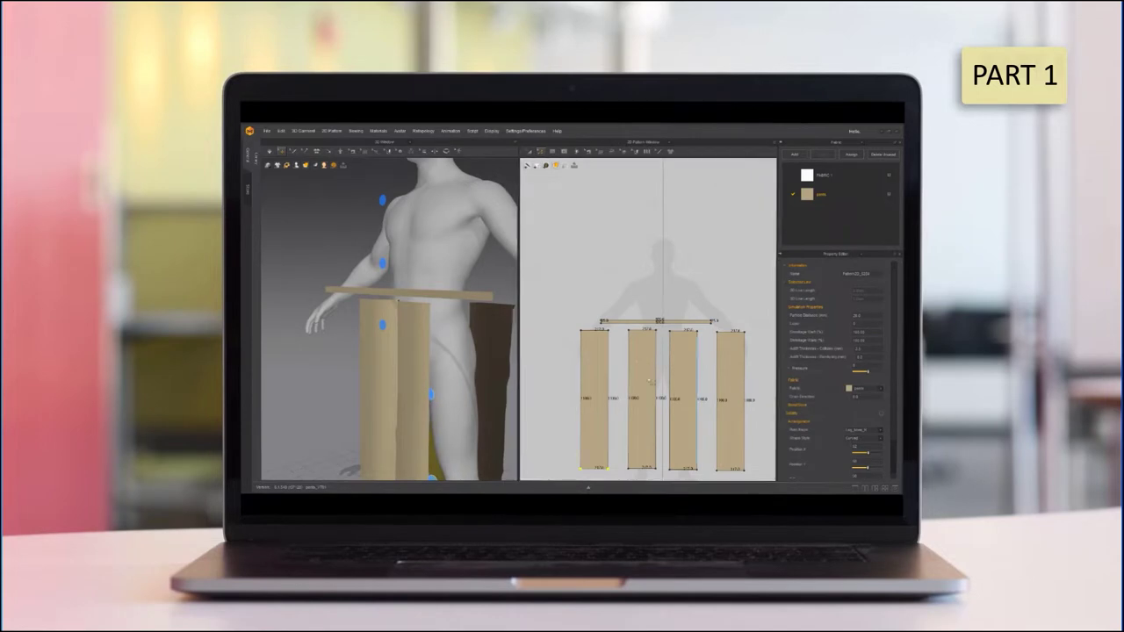
left_click(675, 367)
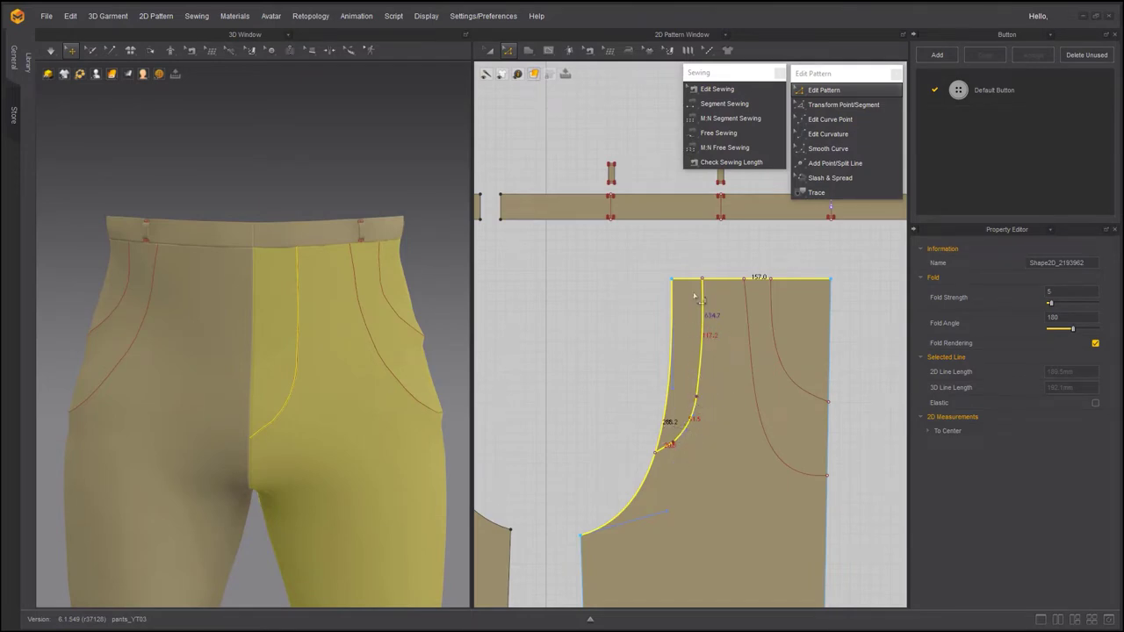
- Select all segments of the curved internal fly line on the front trouser pattern and cut the fly shape off along them
left_click(702, 340)
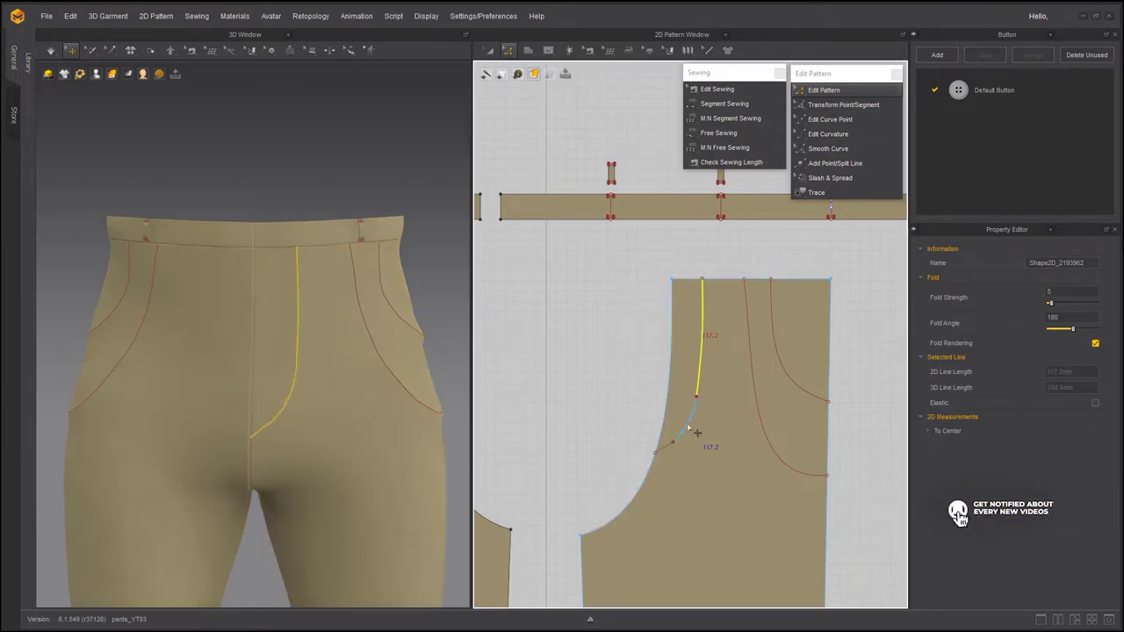
left_click(680, 441, "shift")
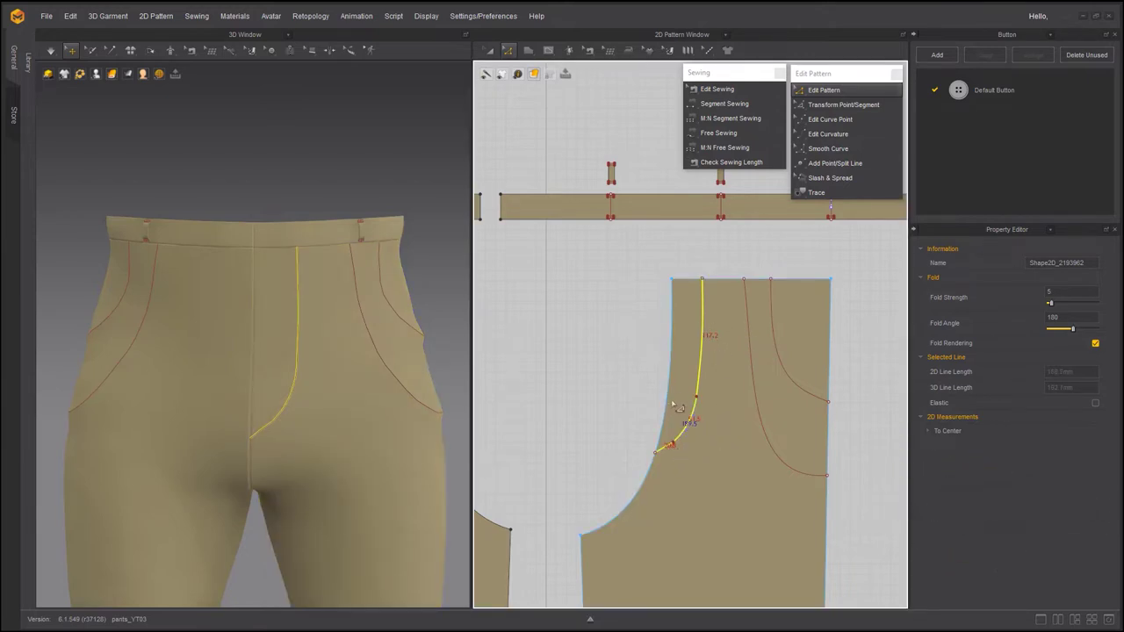
left_click(667, 409, "shift")
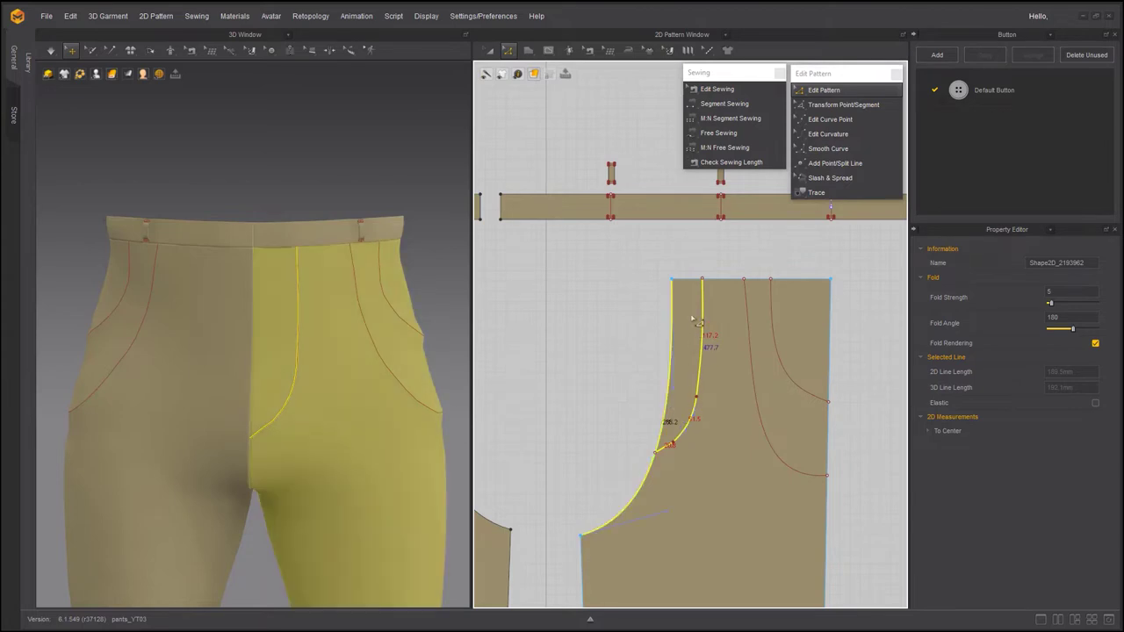
left_click(686, 280, "shift")
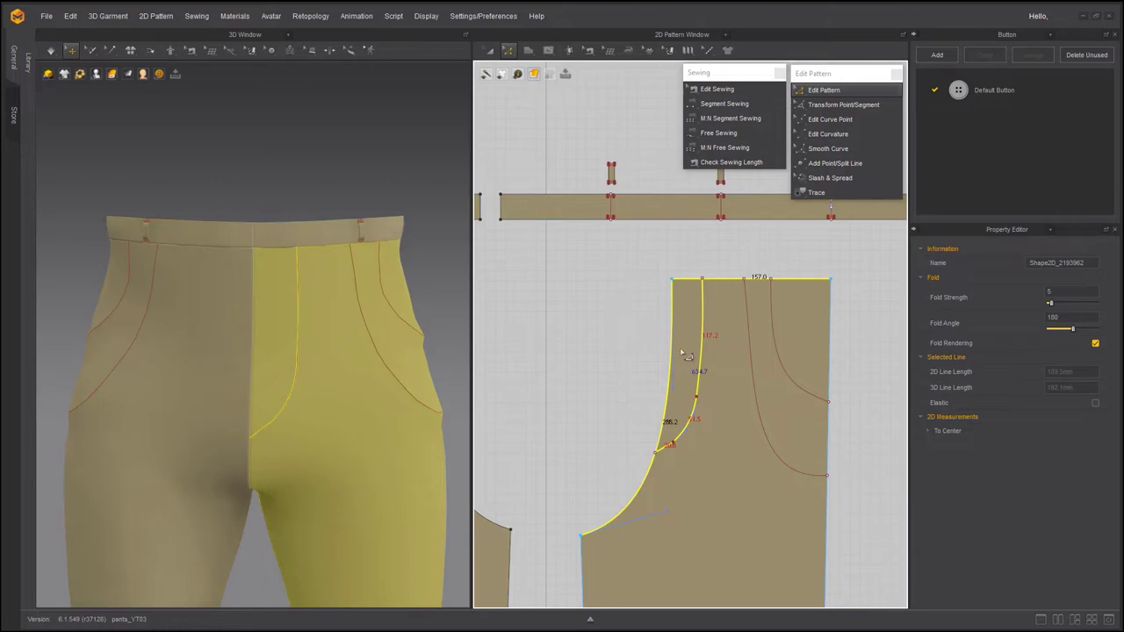
left_click(689, 394)
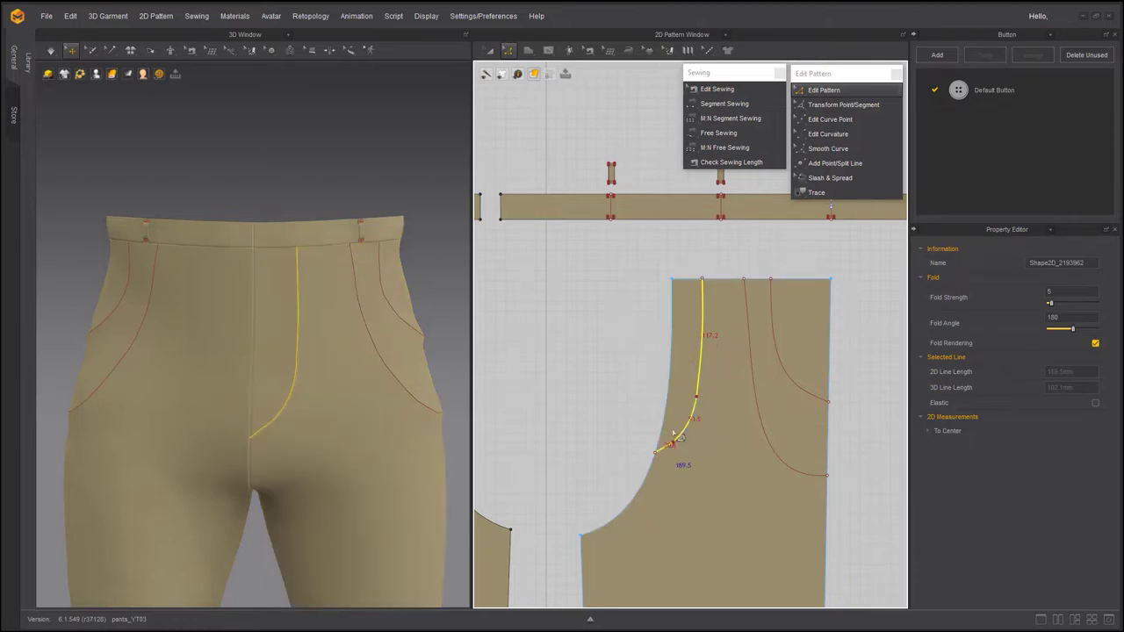
right_click(706, 384)
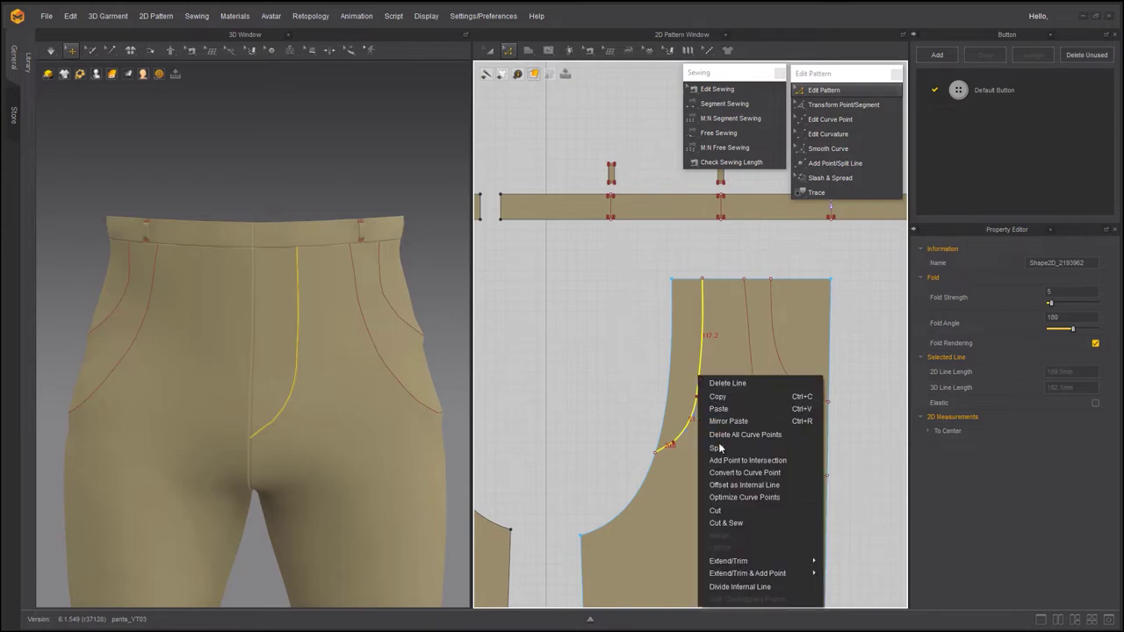
left_click(729, 511)
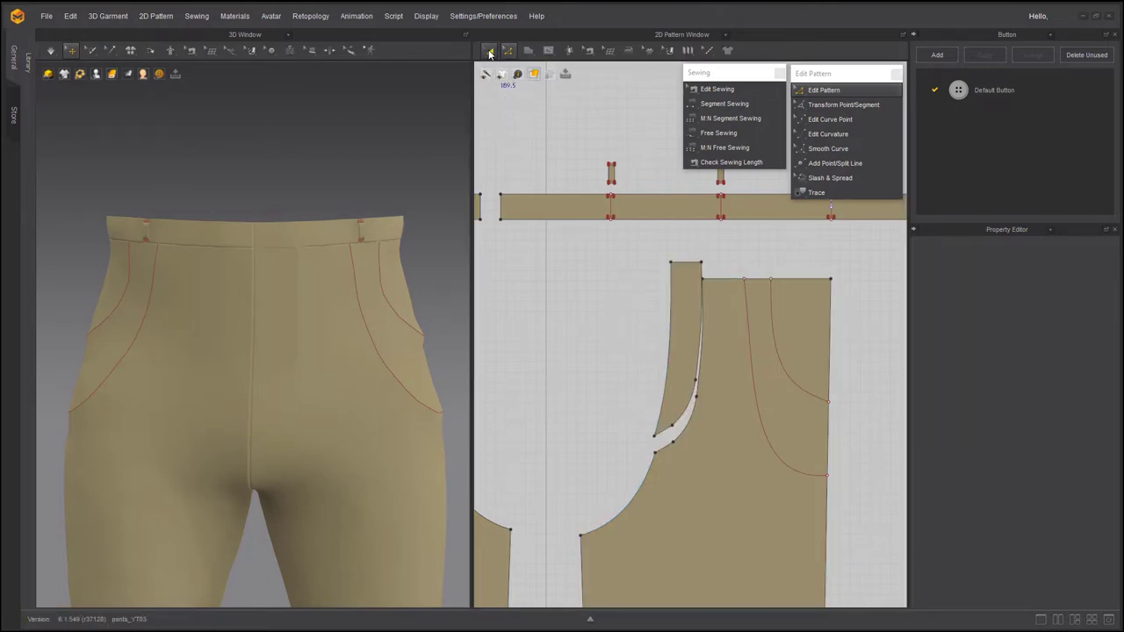
- Move the cut-off fly piece slightly away from the front pattern and copy it
left_click(488, 52)
left_click(684, 377)
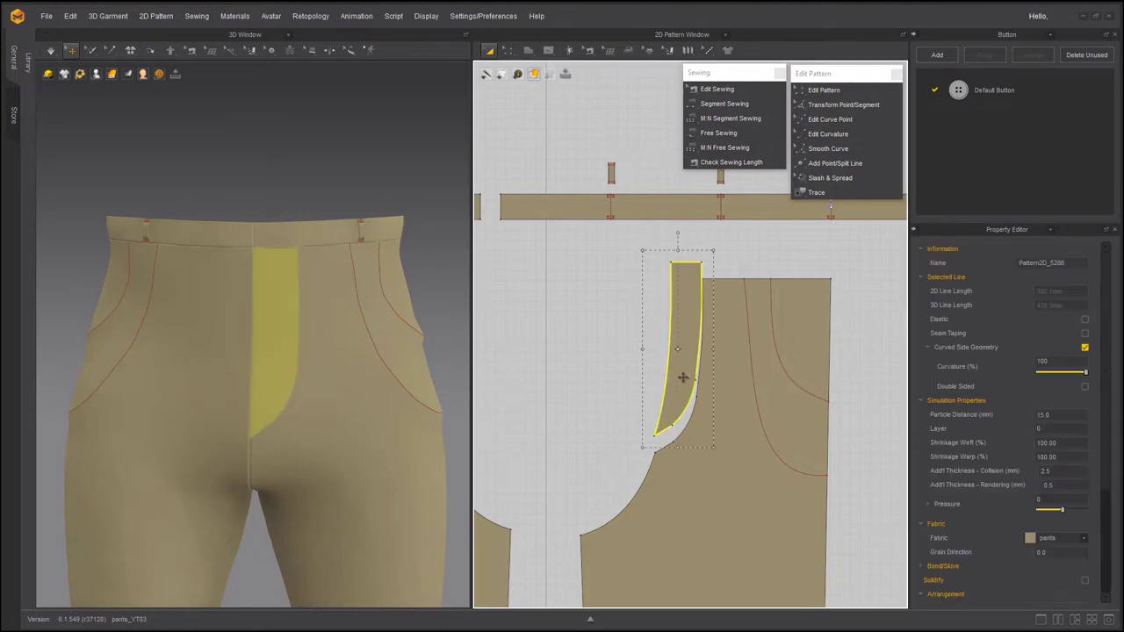
left_click_drag(683, 377, 675, 392)
right_click(675, 393)
key("ctrl+c")
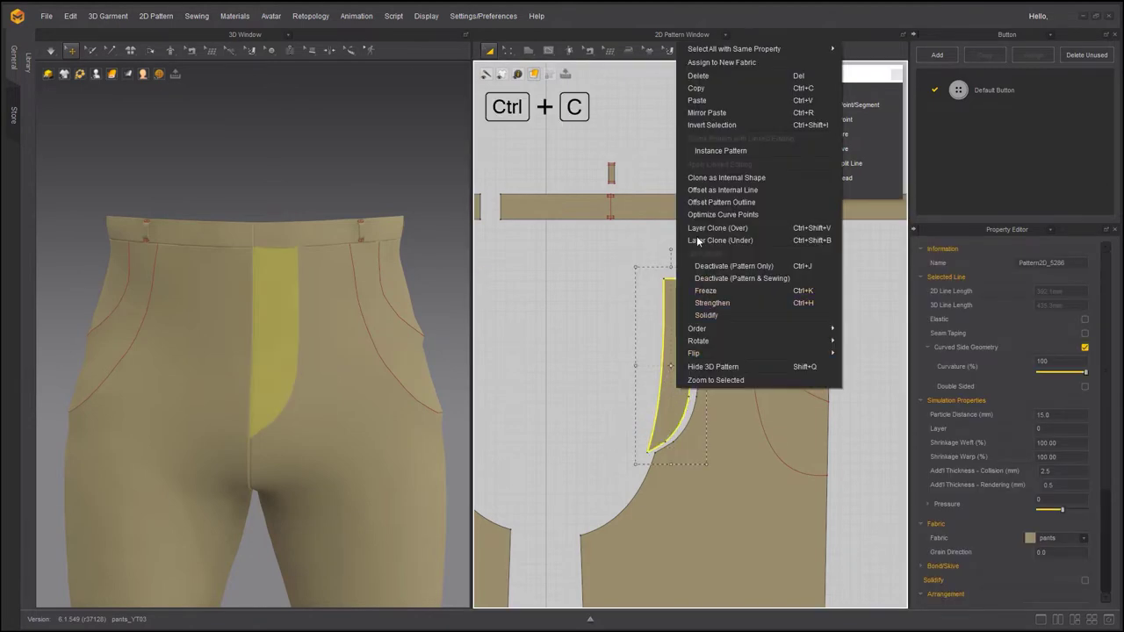
left_click(694, 90)
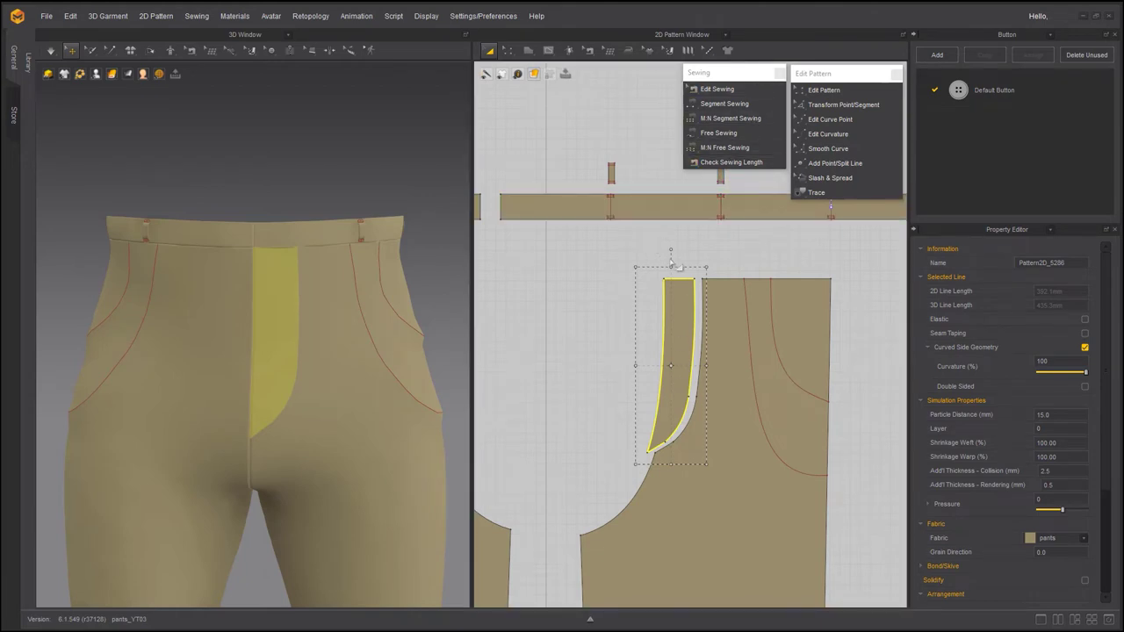
- Undo the move and the cut, and paste the copied fly piece beside the front pattern's crotch curve
key("ctrl+z")
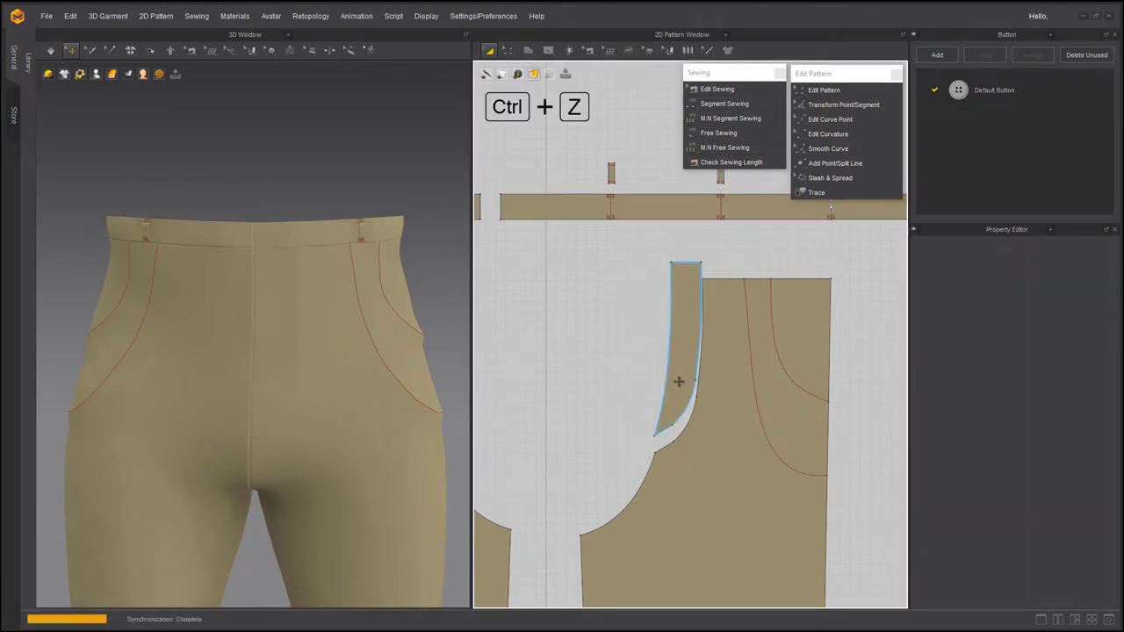
key("ctrl+z")
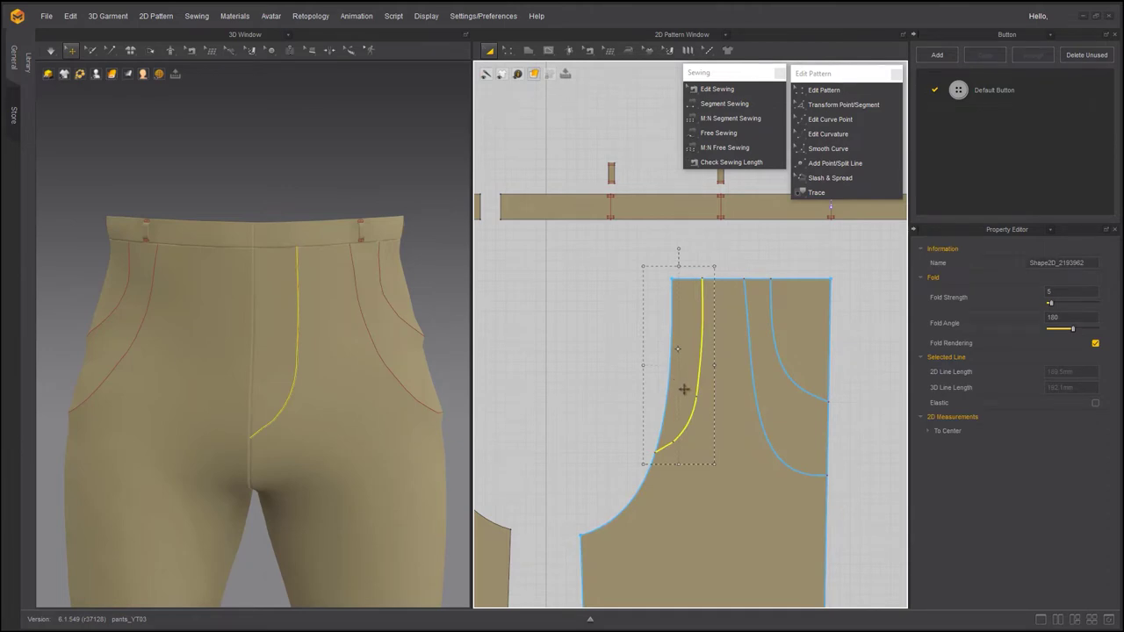
key("ctrl+v")
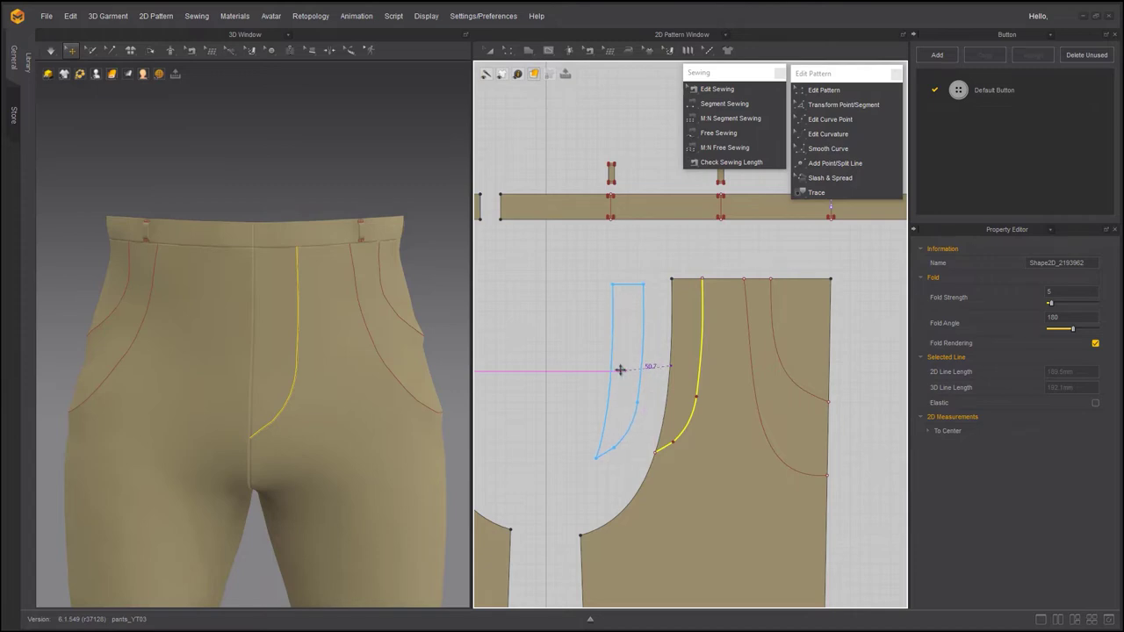
left_click(620, 371)
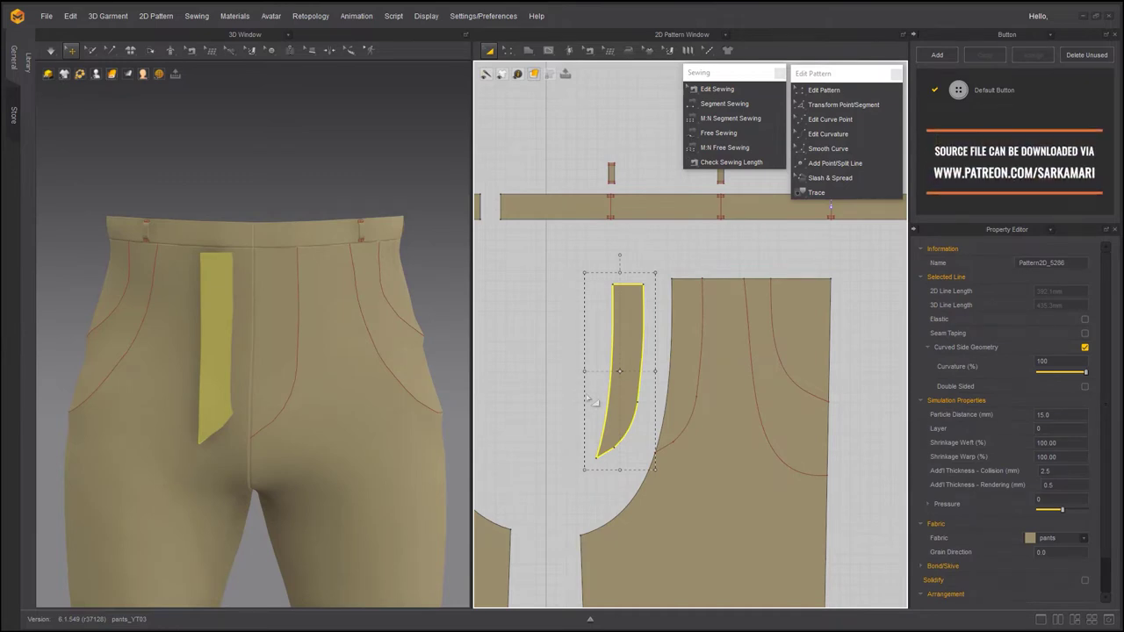
- Position the fly piece in 3D in front of the wearer's left trouser front, with its inner edge along the centre seam
left_click(801, 93)
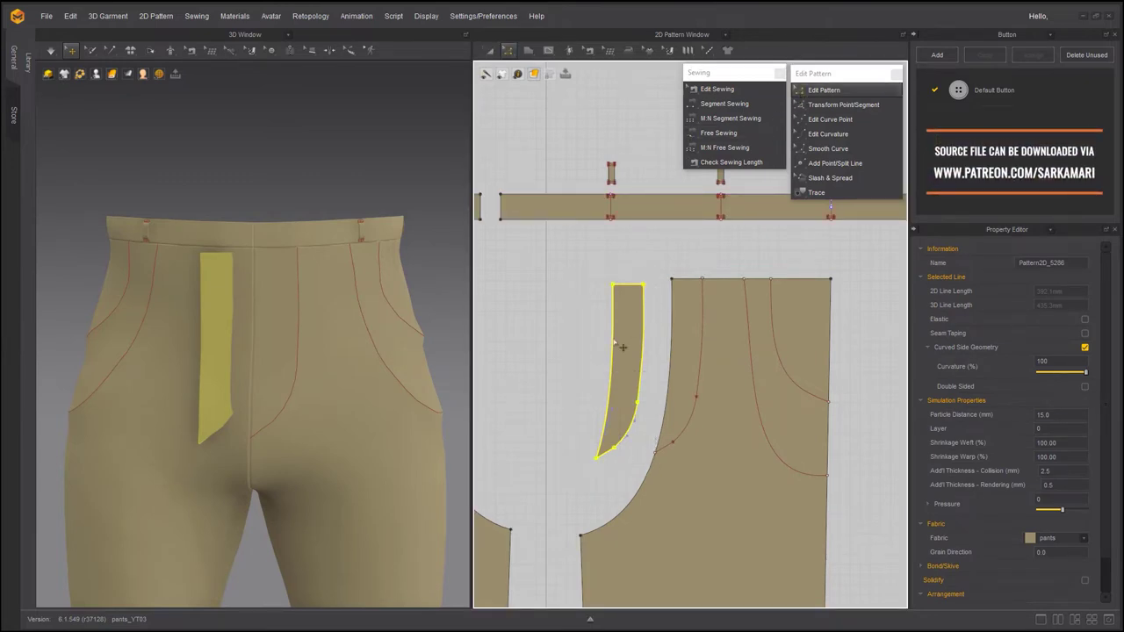
left_click(208, 354)
right_click_drag(207, 386, 235, 409)
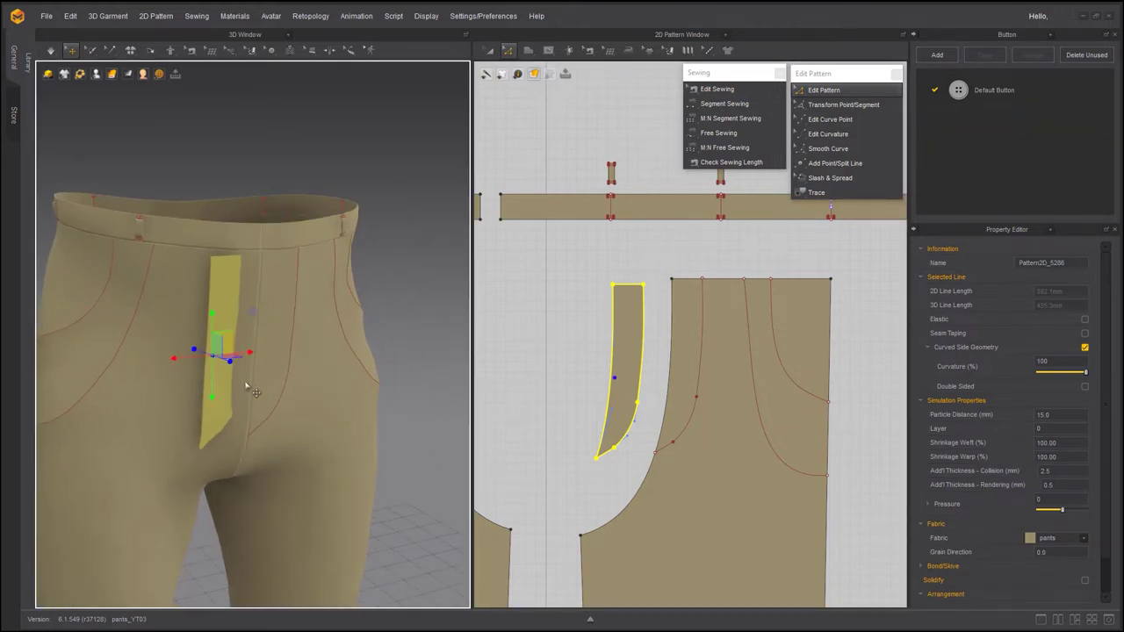
left_click_drag(232, 363, 300, 361)
right_click_drag(333, 439, 276, 414)
scroll(277, 414, "down", 5)
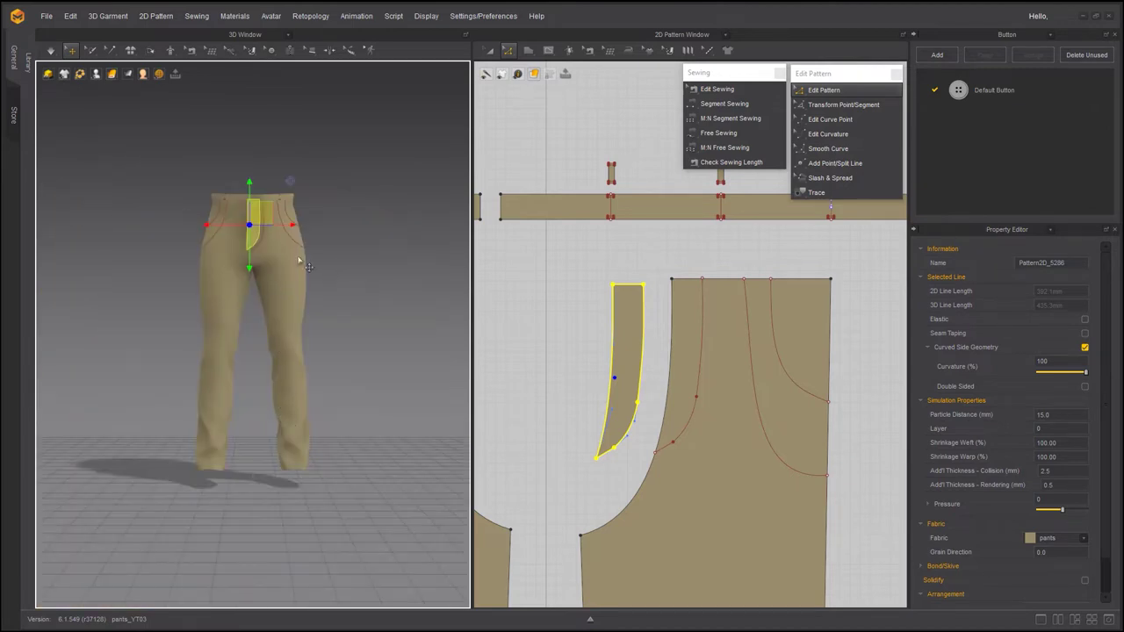
left_click_drag(291, 226, 296, 228)
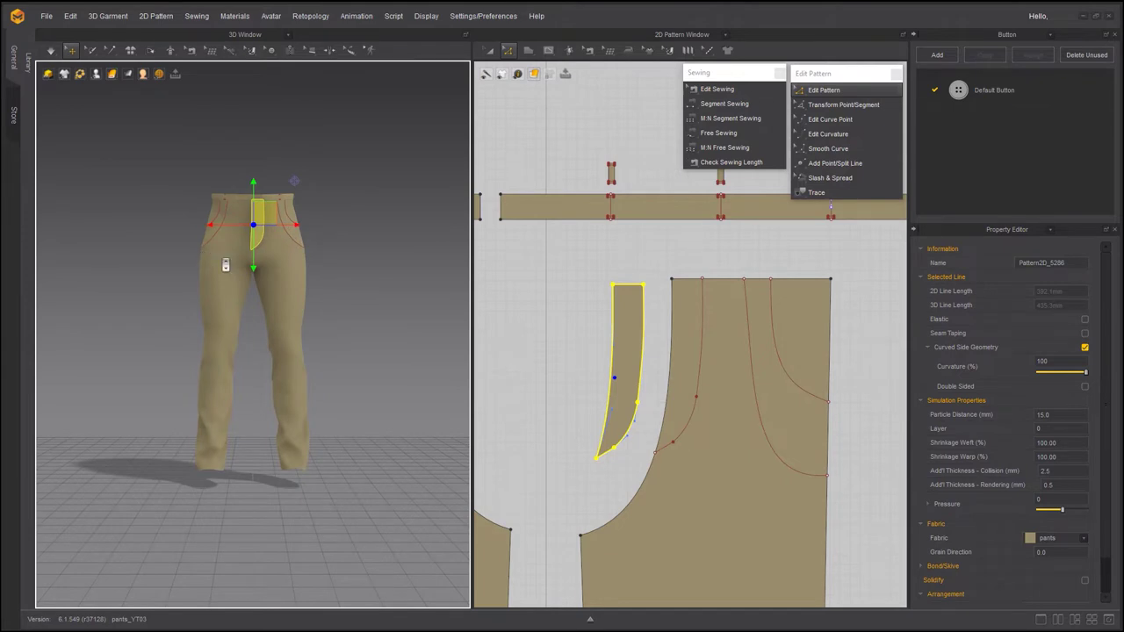
scroll(226, 265, "up", 5)
middle_click_drag(288, 283, 271, 541)
scroll(283, 439, "up", 4)
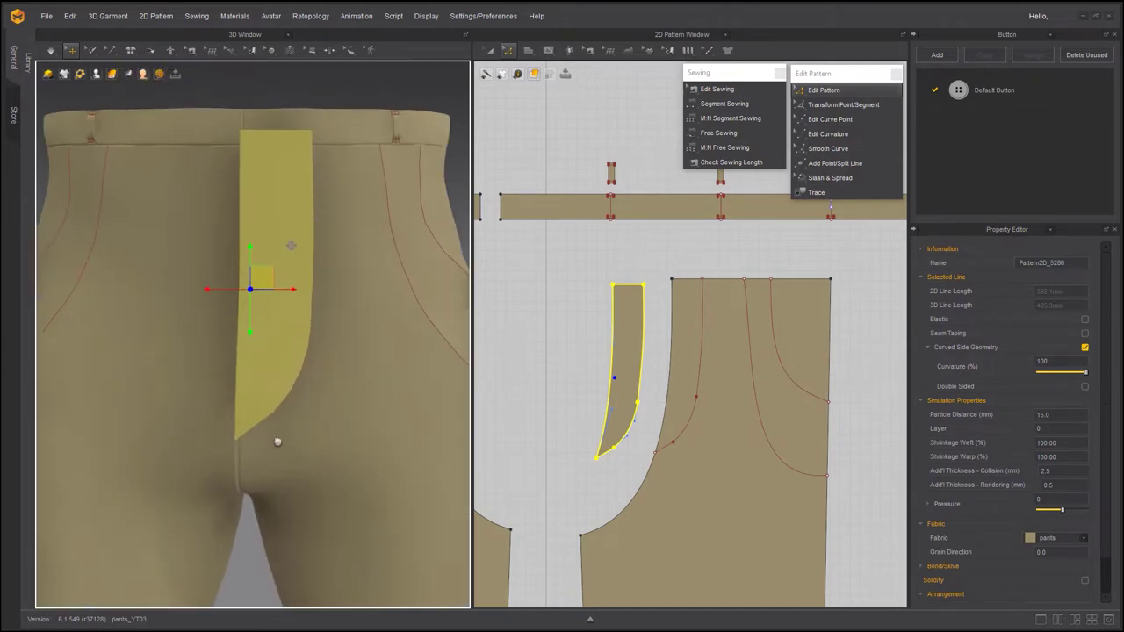
middle_click_drag(277, 442, 274, 458)
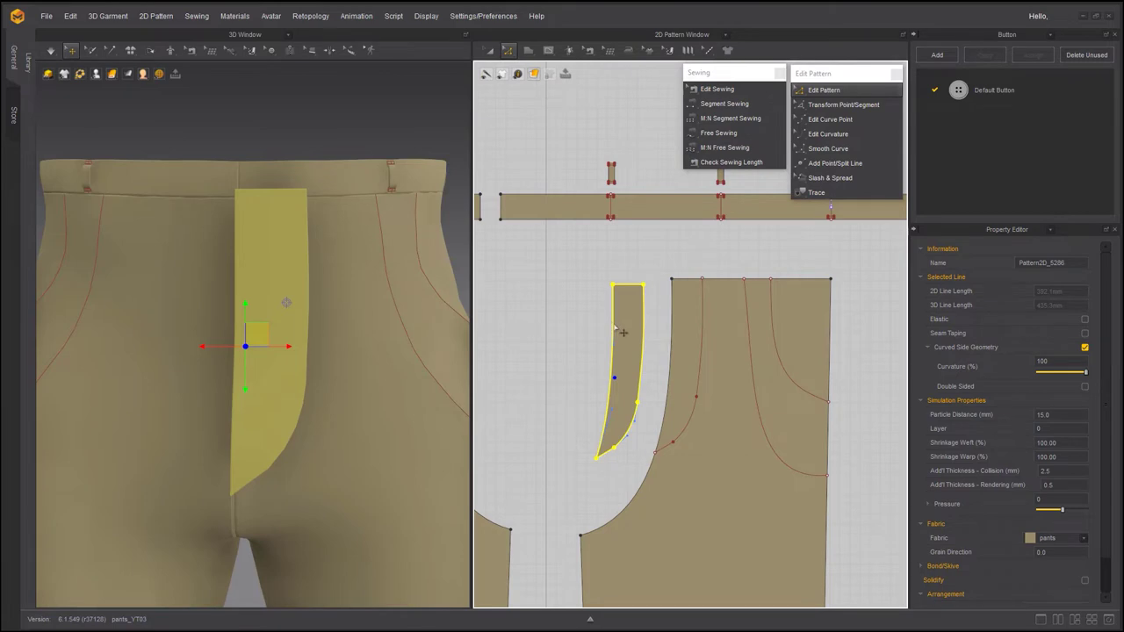
- Sew the fly piece's outer curved edge to the matching internal fly line on the front pattern with Free Sewing
left_click(619, 374)
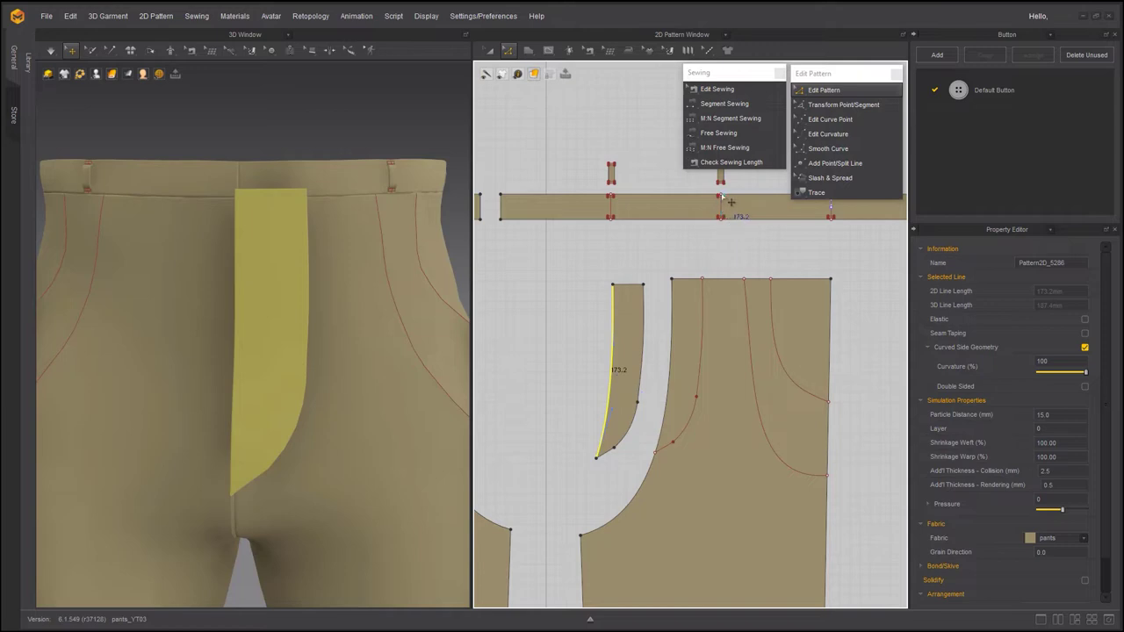
left_click(717, 133)
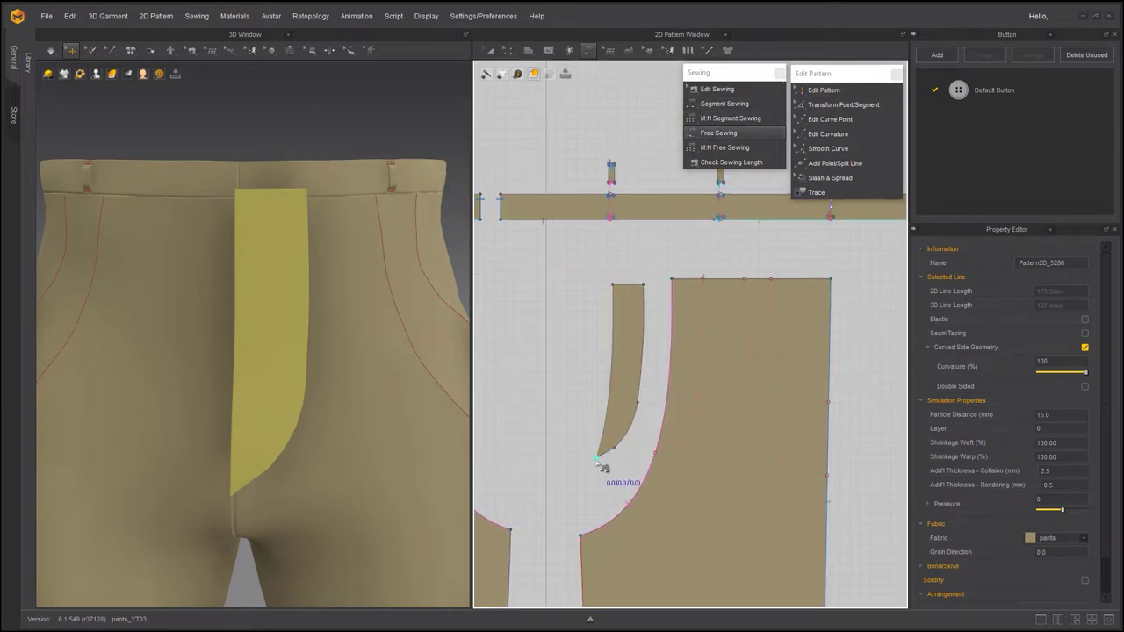
left_click(597, 456)
left_click(643, 283)
left_click(653, 452)
left_click(702, 279)
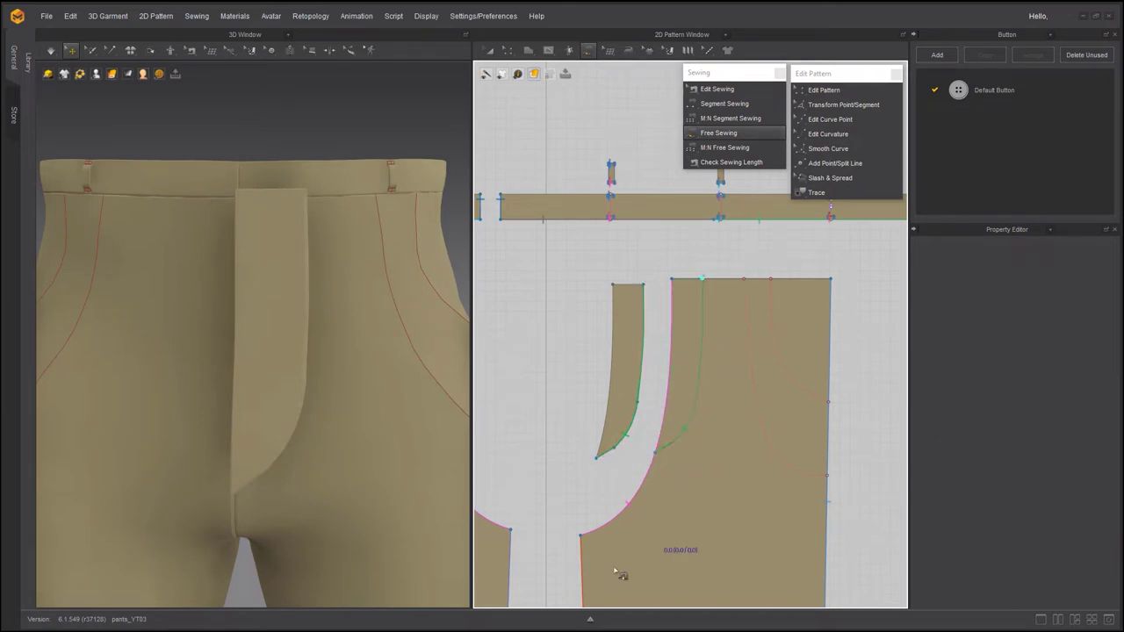
- Simulate the garment to settle the sewn fly piece, and check how it lies on the trouser front
left_click(51, 51)
left_click(186, 311)
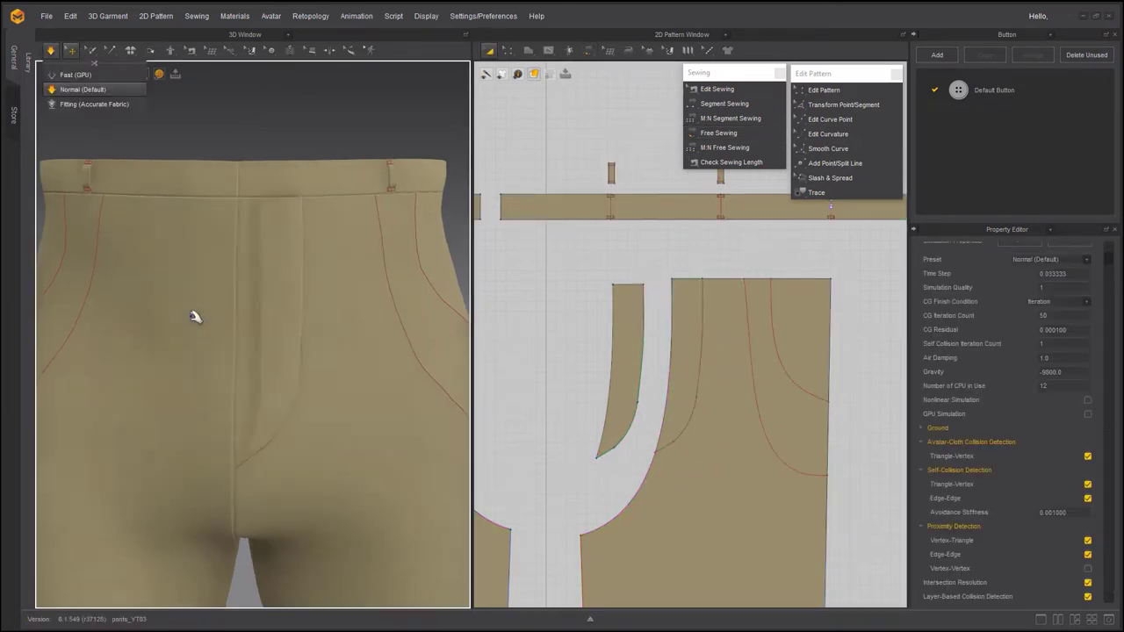
right_click_drag(218, 419, 251, 395)
key("space")
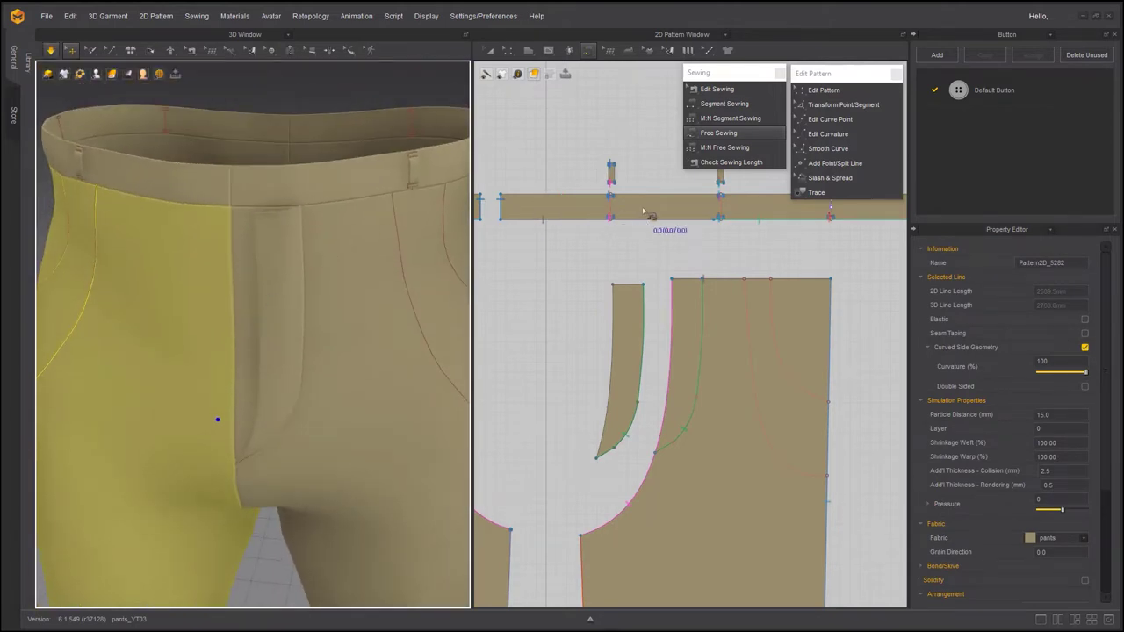
right_click_drag(281, 368, 271, 325)
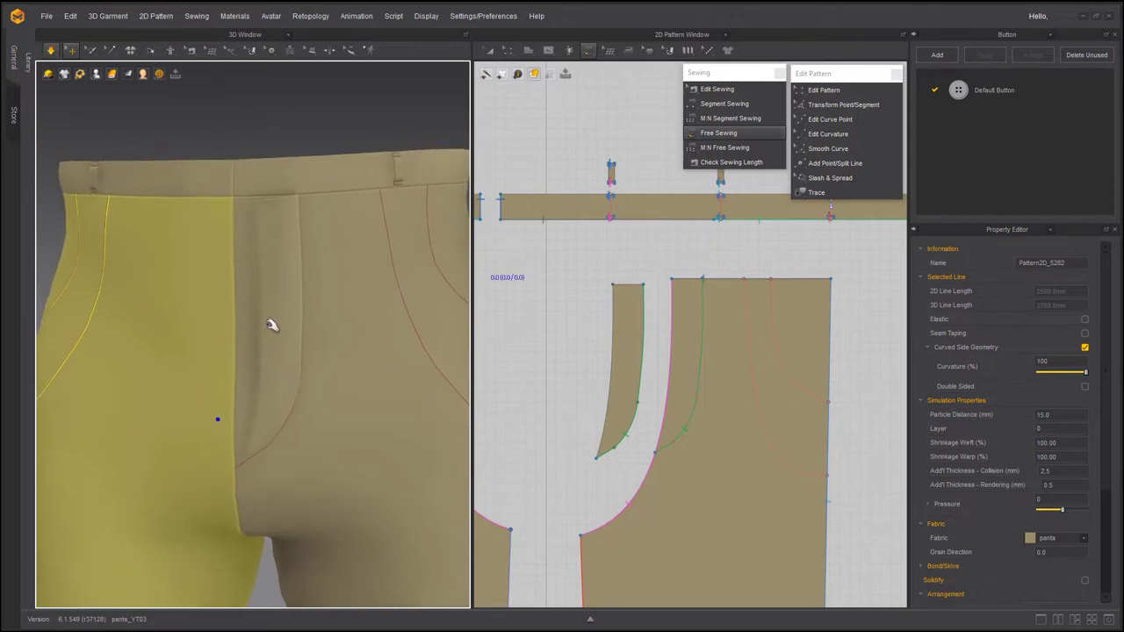
- Widen the fly piece by moving out and straightening its inner edge, and smooth the corner points on its curved edge and the matching internal line
left_click(817, 89)
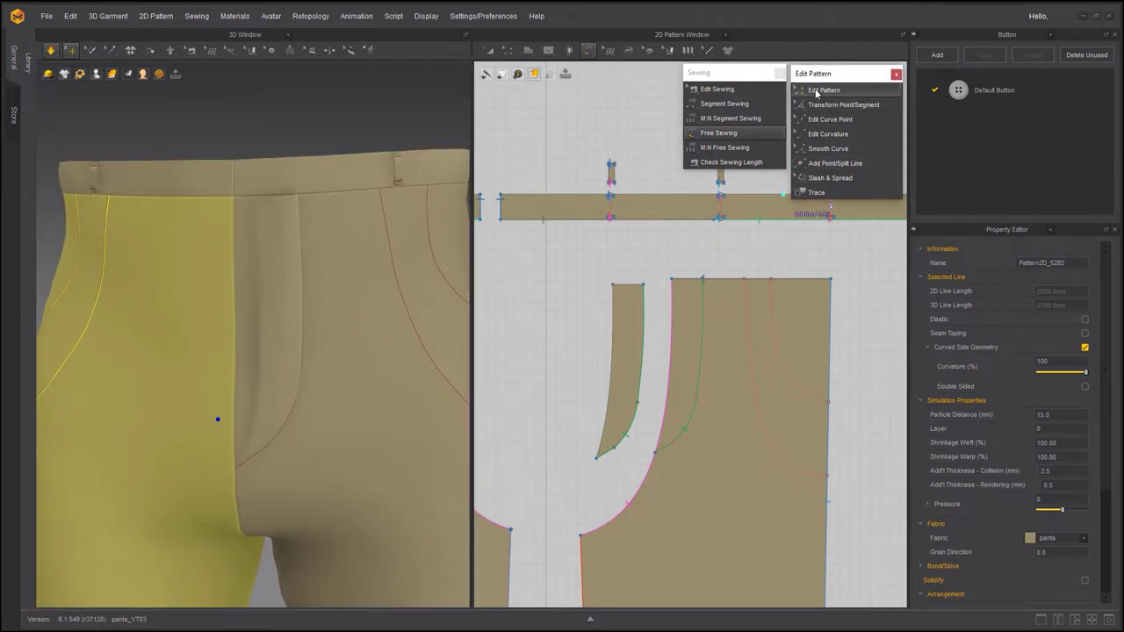
left_click(613, 375)
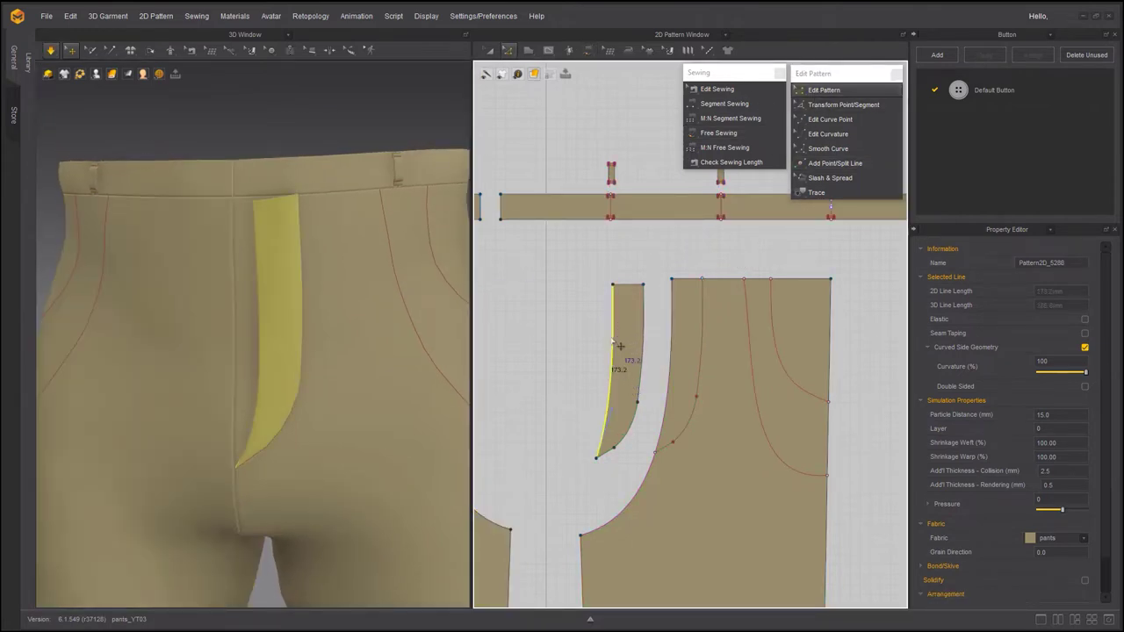
left_click_drag(620, 346, 585, 344)
left_click_drag(606, 409, 591, 405)
left_click_drag(586, 345, 590, 349)
left_click_drag(590, 284, 593, 285)
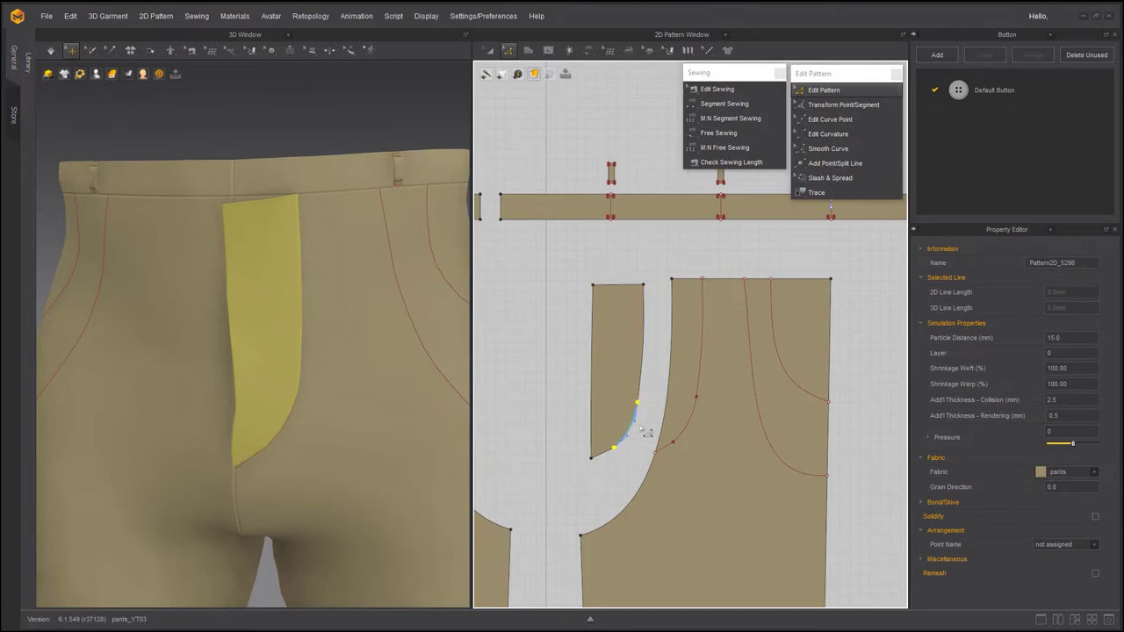
right_click(695, 400)
left_click(728, 417)
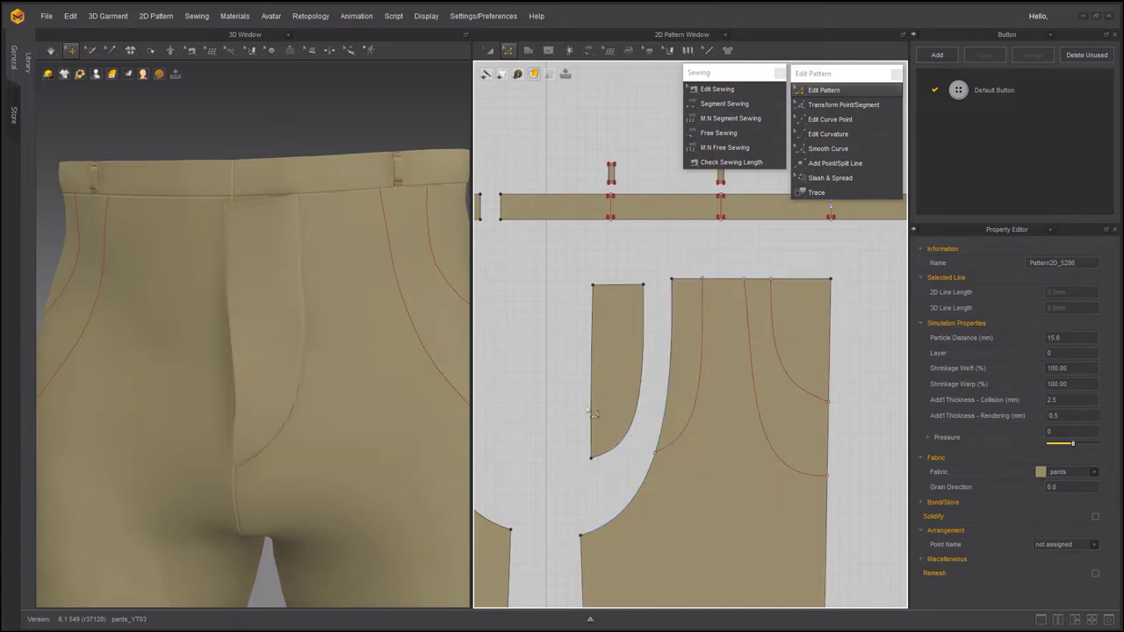
- Run the simulation again to drape the widened fly piece over the centre front
left_click(51, 51)
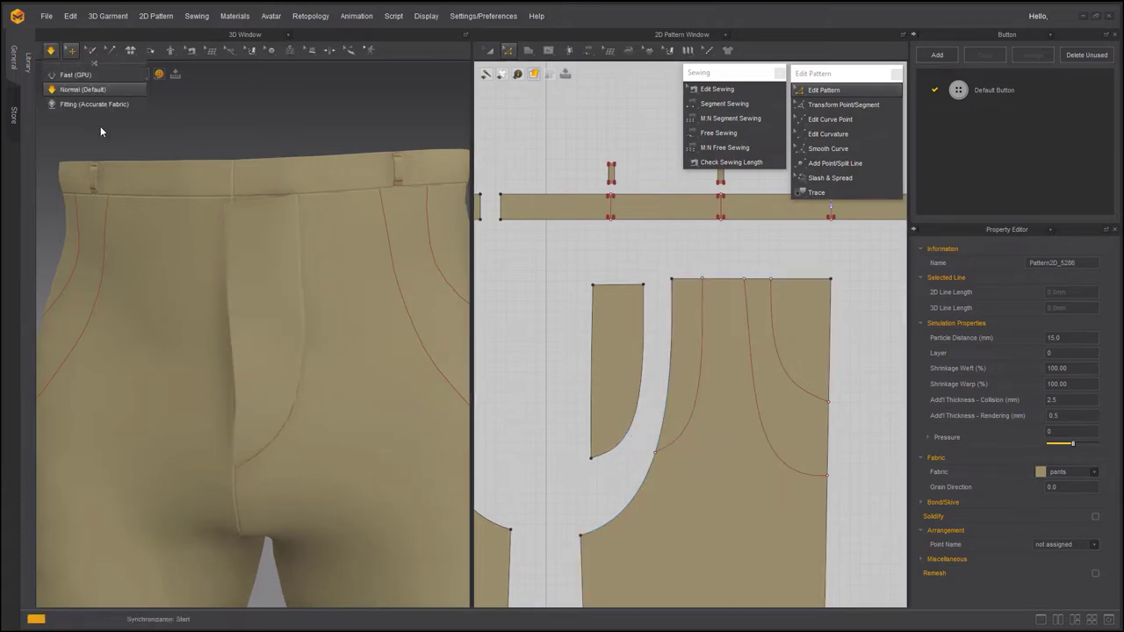
left_click(148, 342)
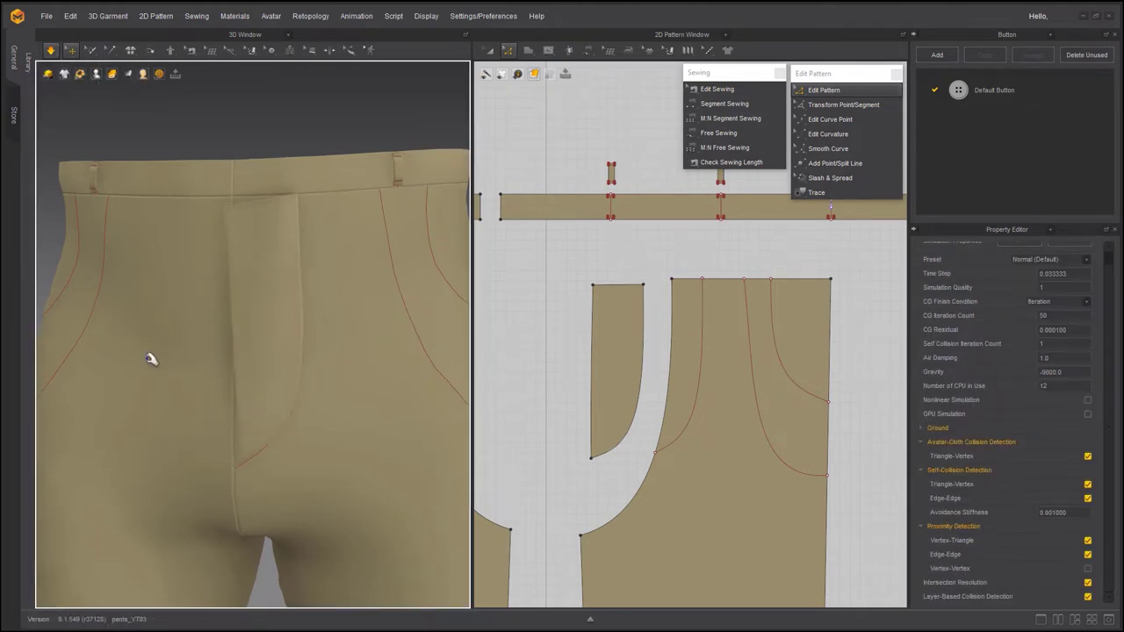
left_click(150, 358)
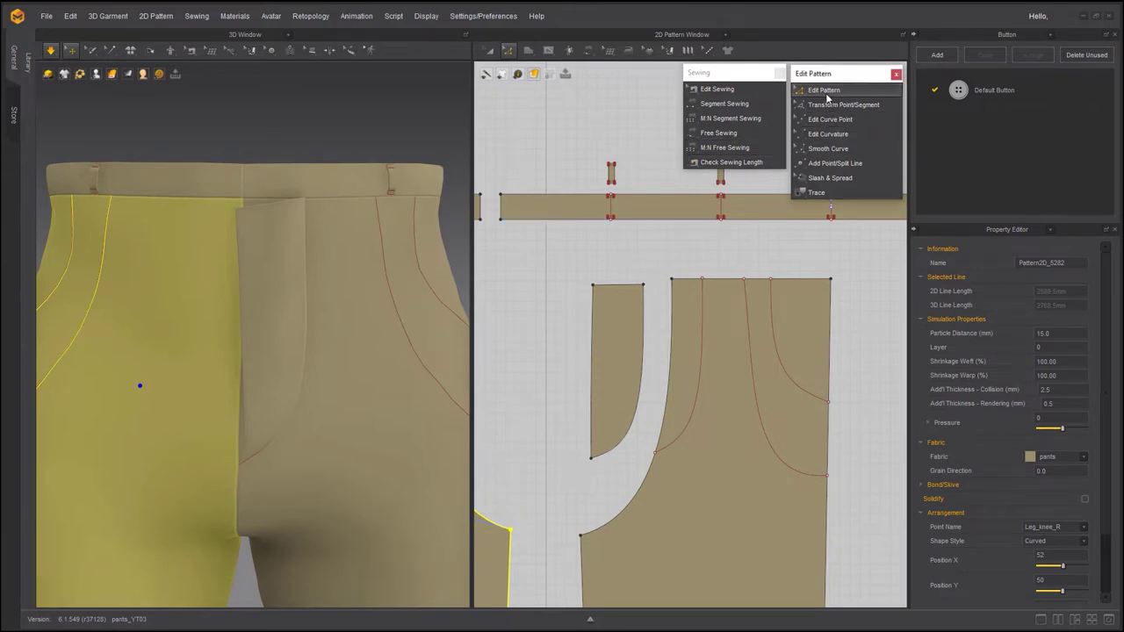
- Extend the fly piece's top edge outward by 25 mm with Offset Pattern Outline to match the waistband's height
left_click(502, 205)
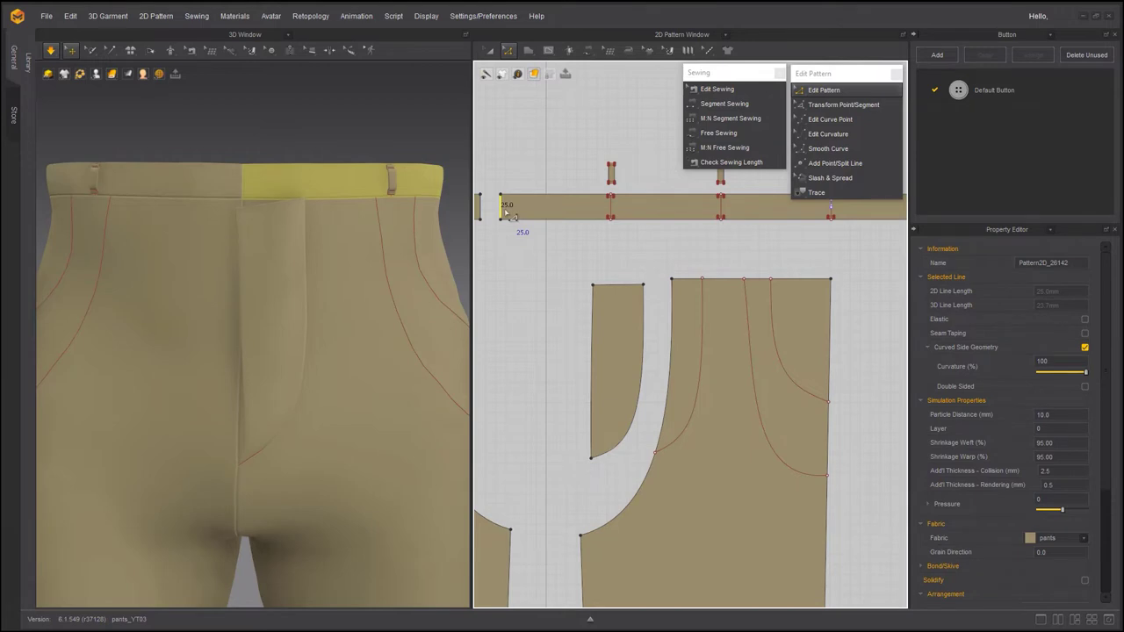
left_click(618, 286)
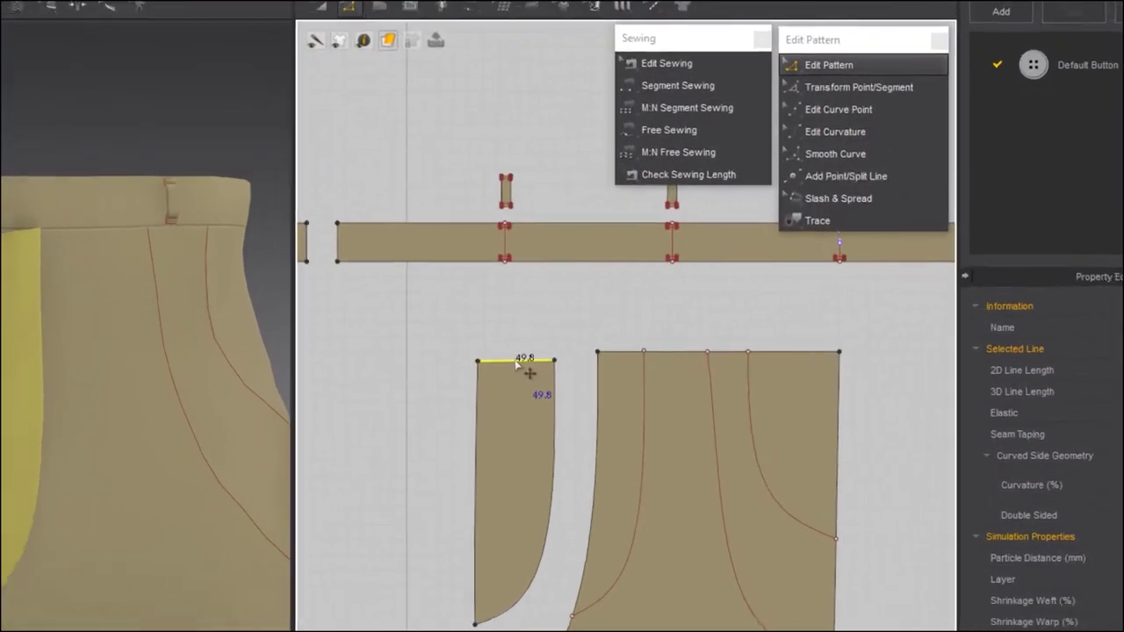
right_click(619, 288)
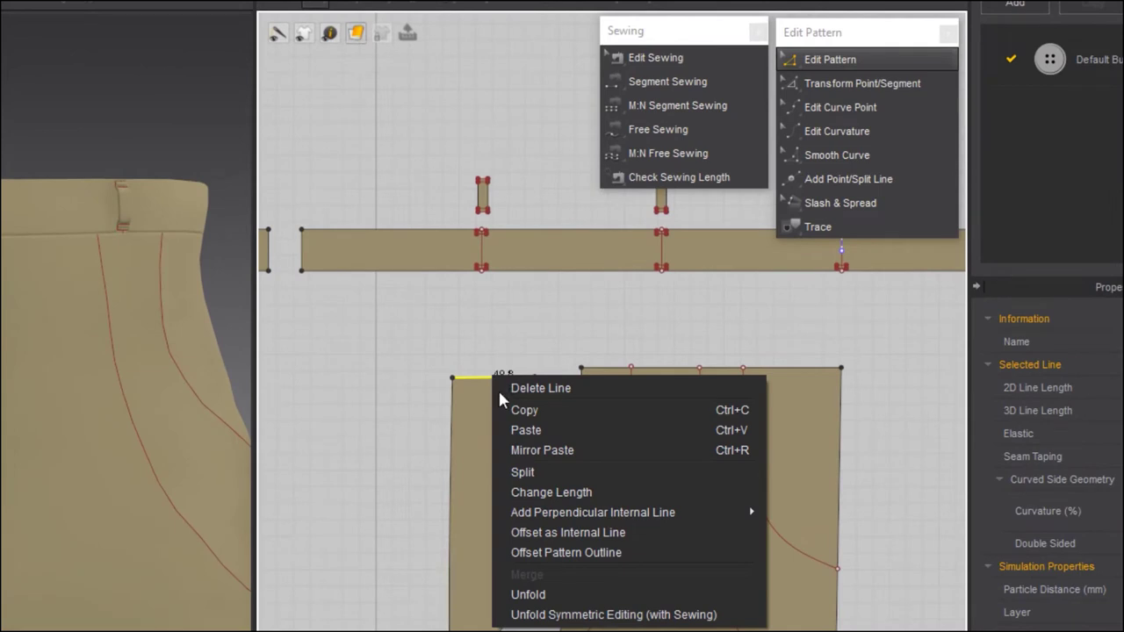
left_click(554, 553)
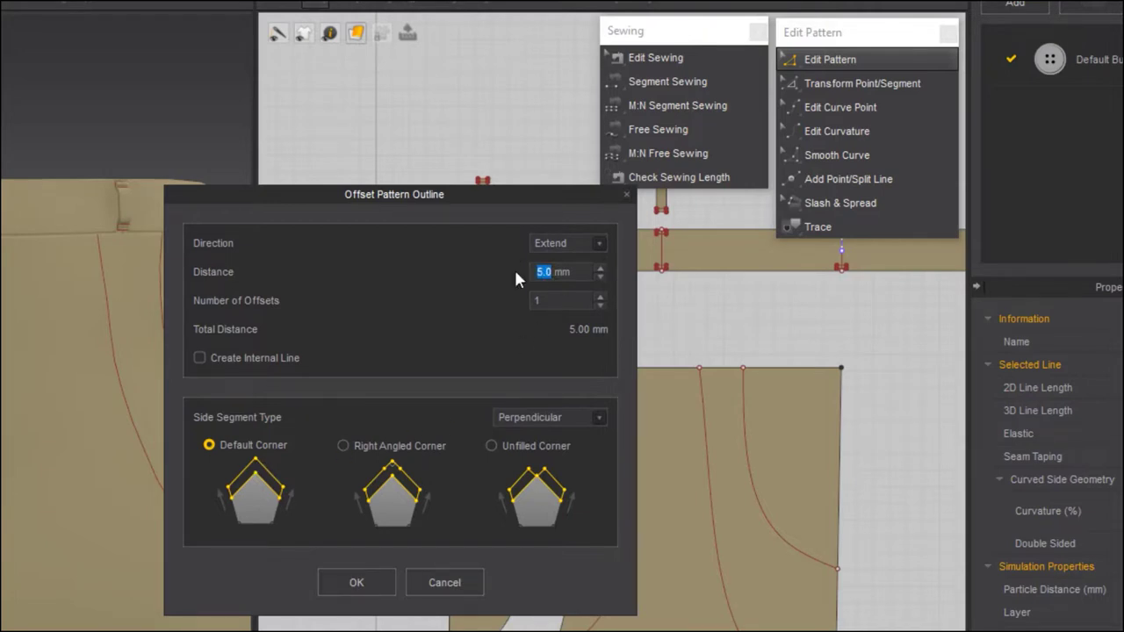
type("20")
left_click(363, 582)
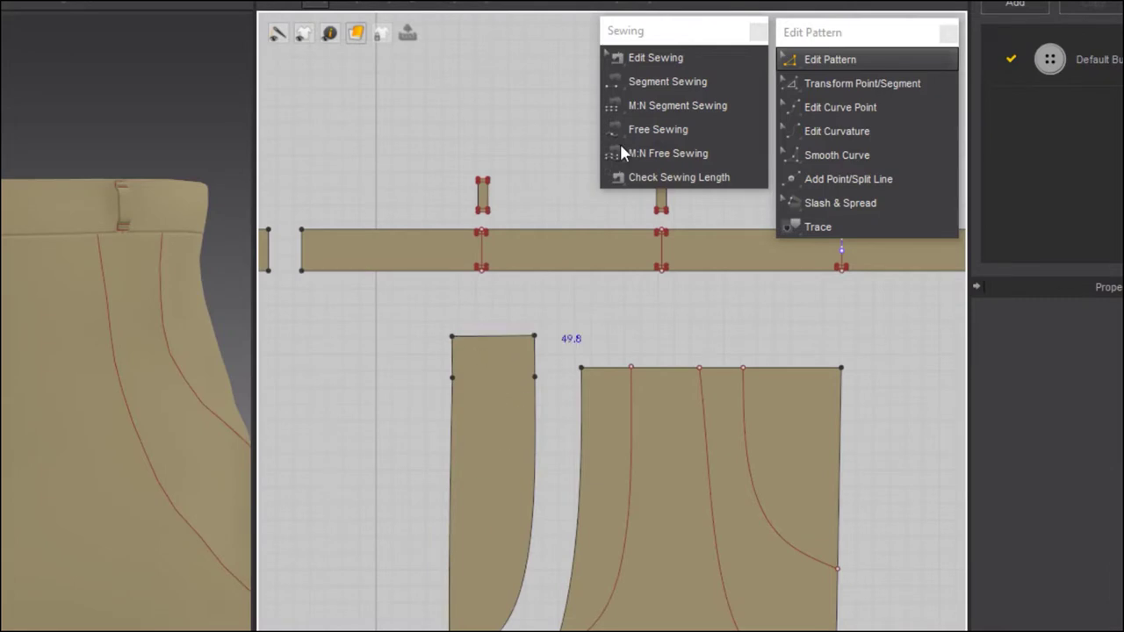
- Draw an internal line across the fly piece at the base of the extension, and move the piece down level with the front pattern
left_click(407, 34)
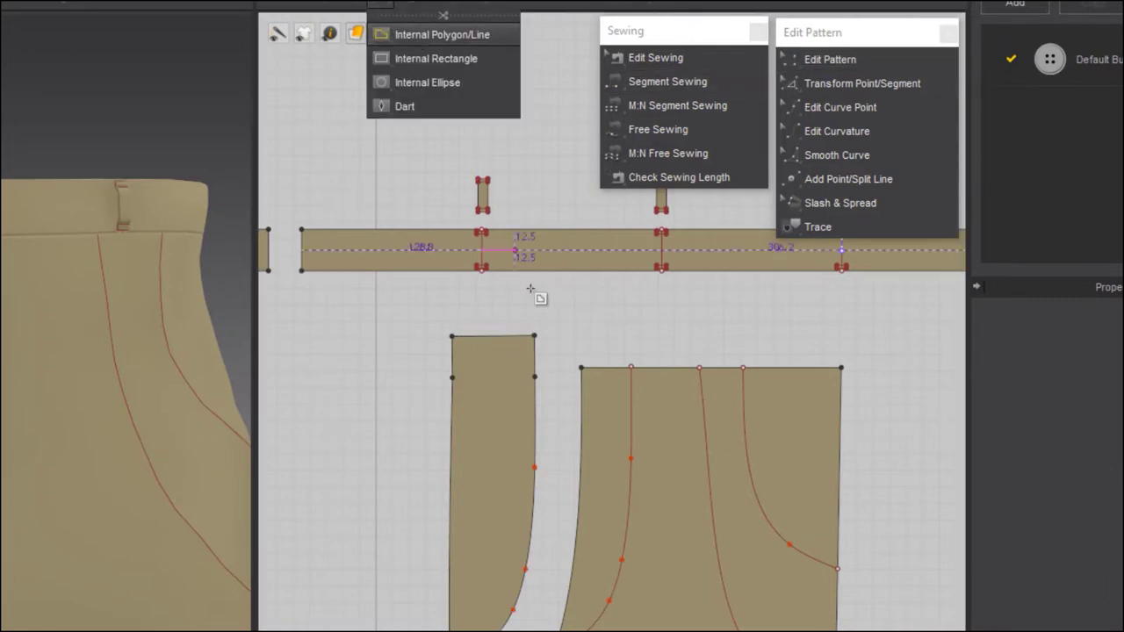
double_click(452, 377)
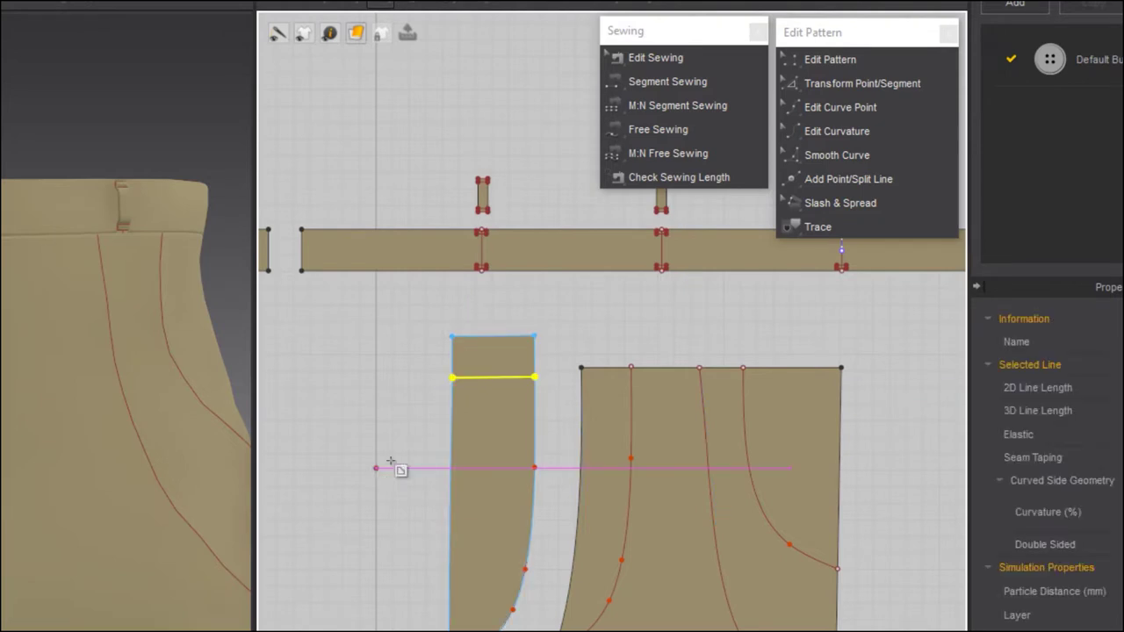
left_click(278, 33)
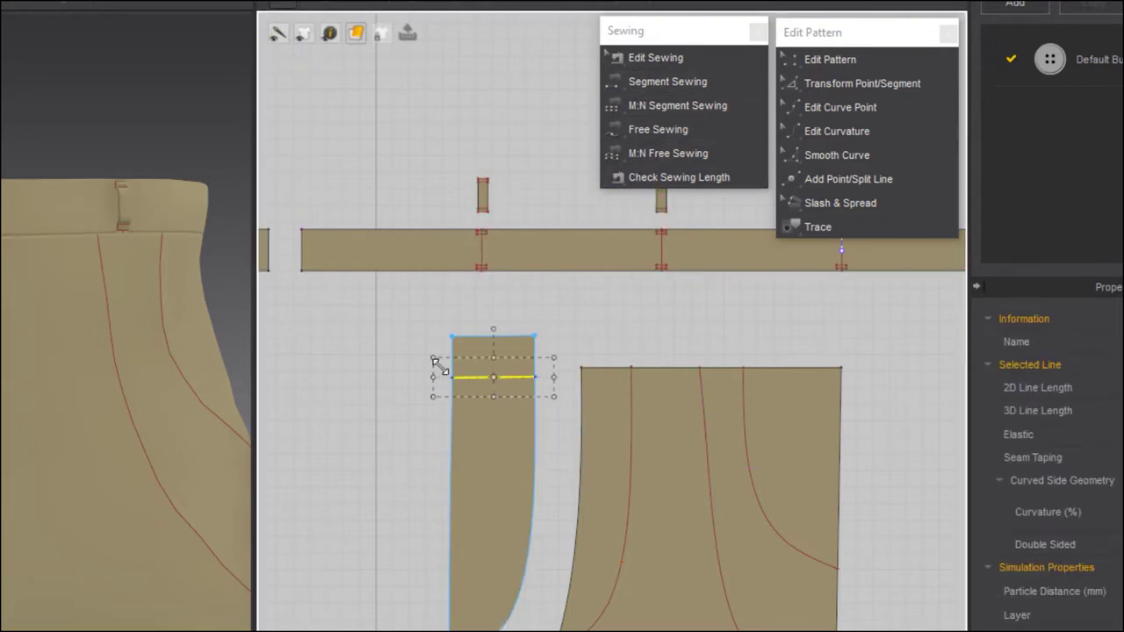
left_click(488, 473)
left_click_drag(500, 500, 455, 525)
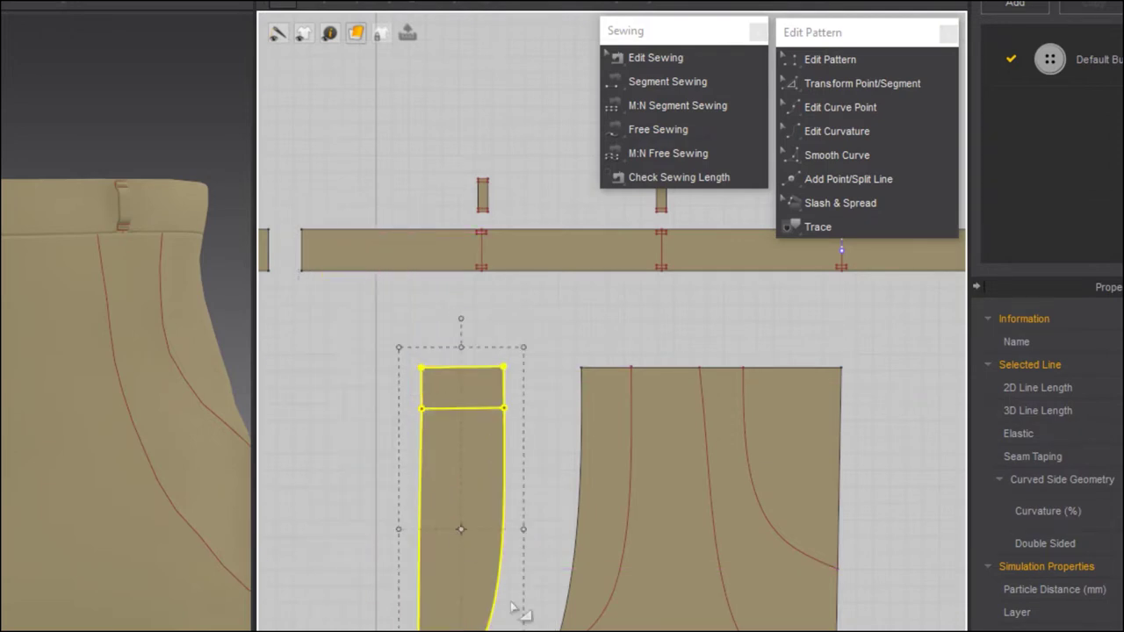
left_click(554, 503)
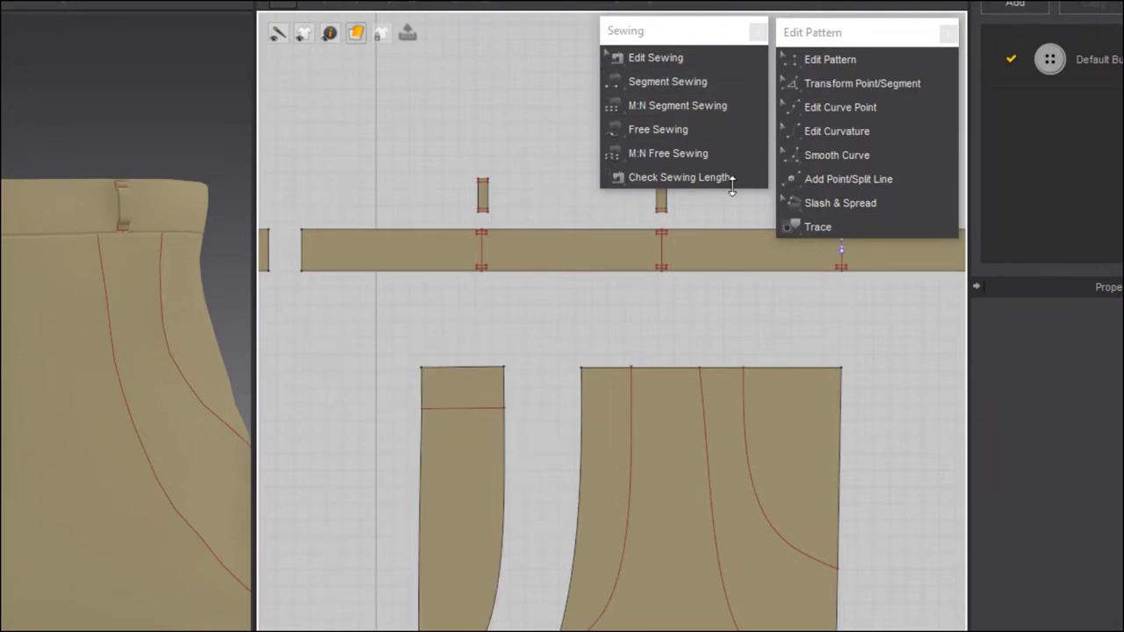
- Delete the existing sewing between the fly piece's curved edge and the internal fly line on the front pattern
left_click(575, 438)
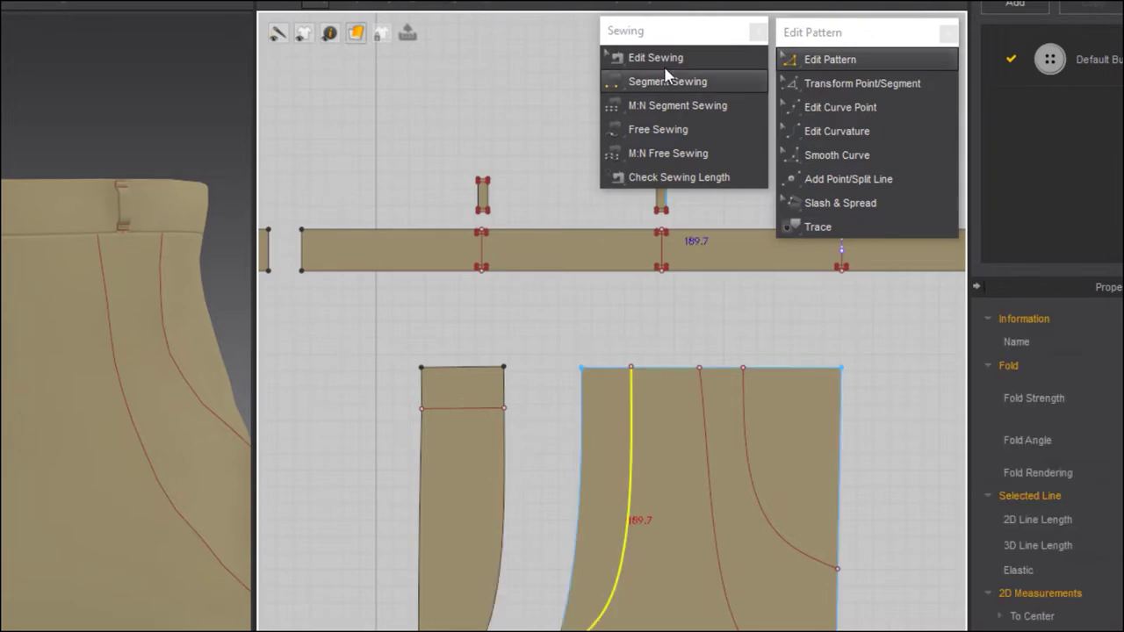
left_click(657, 58)
right_click(633, 452)
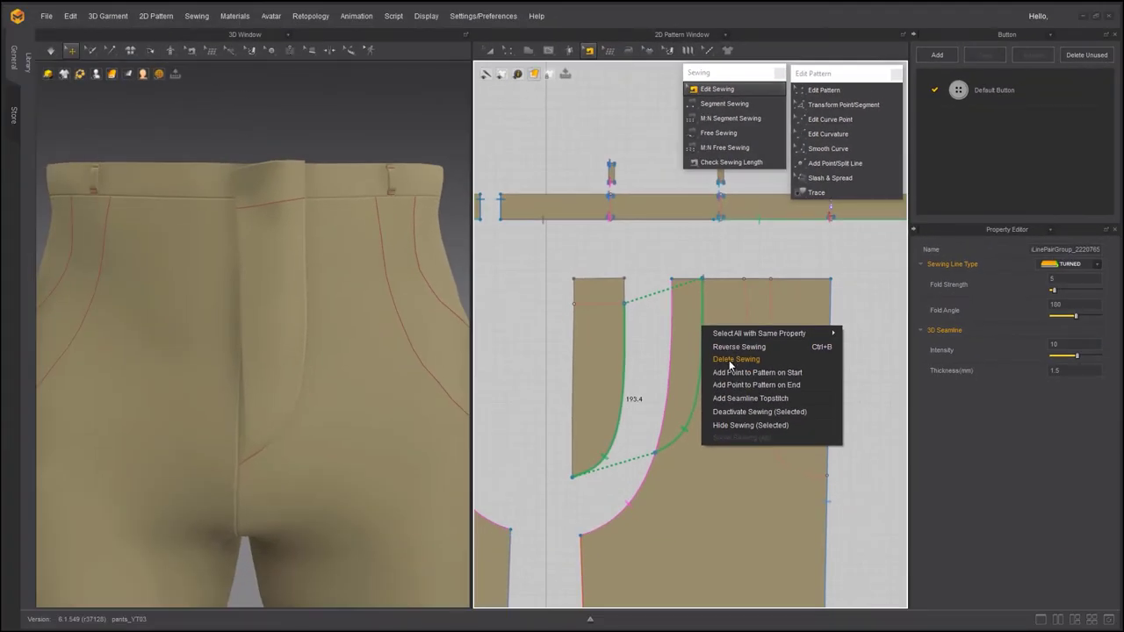
left_click(729, 360)
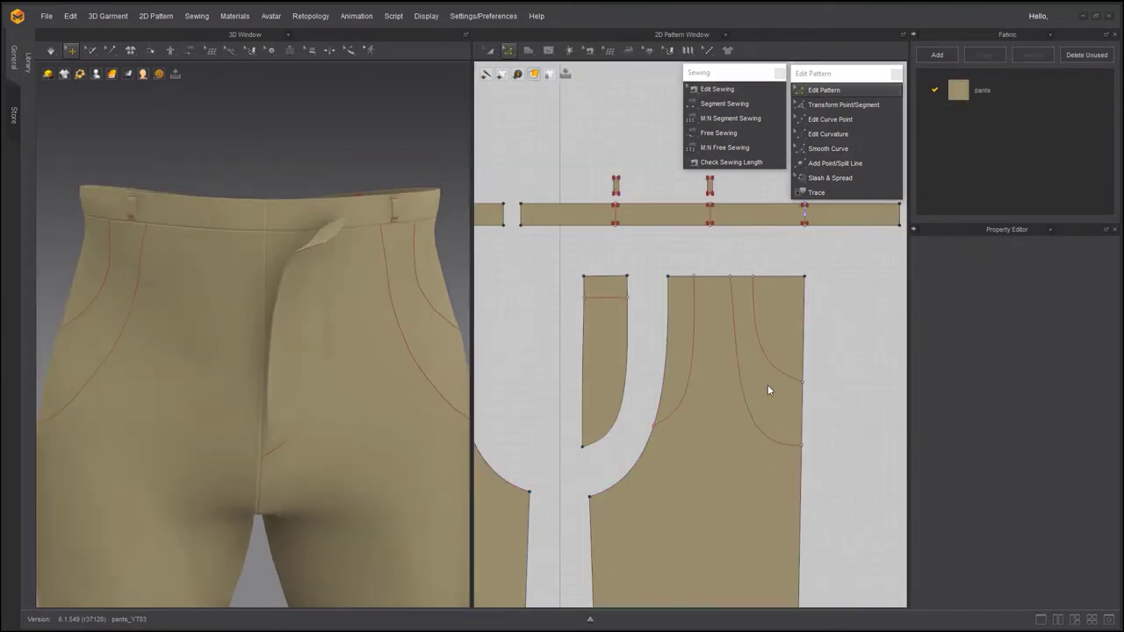
- Sew the fly piece's curved edge below its horizontal internal line to the front pattern's internal fly line with Free Sewing
left_click(728, 132)
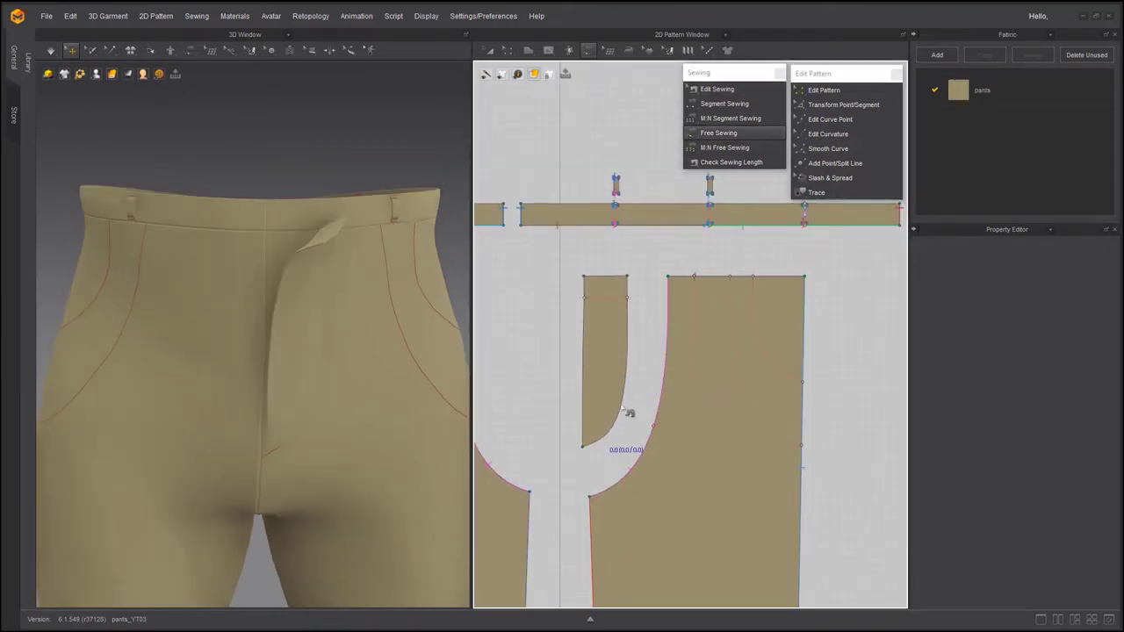
left_click(628, 302)
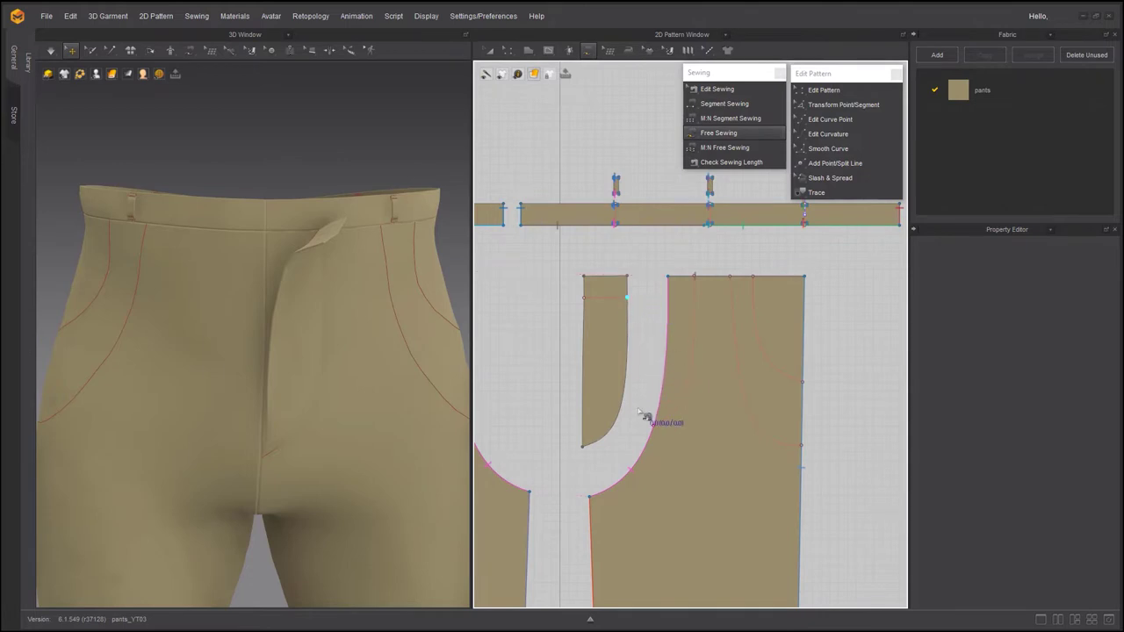
left_click(582, 445)
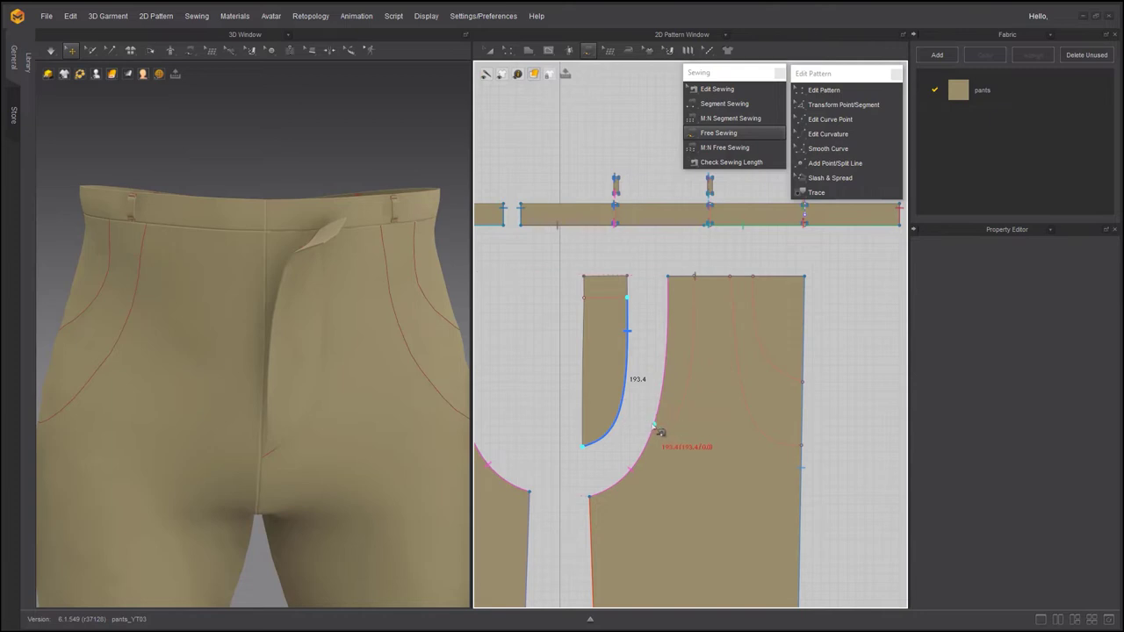
scroll(701, 335, "up", 3)
left_click(693, 236)
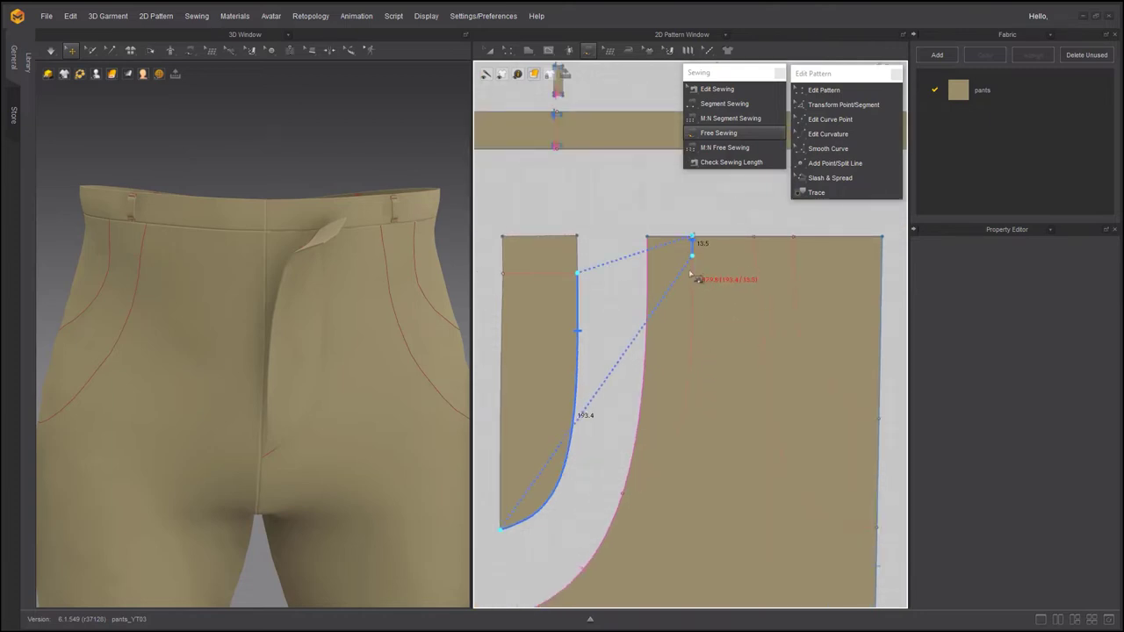
left_click(627, 506)
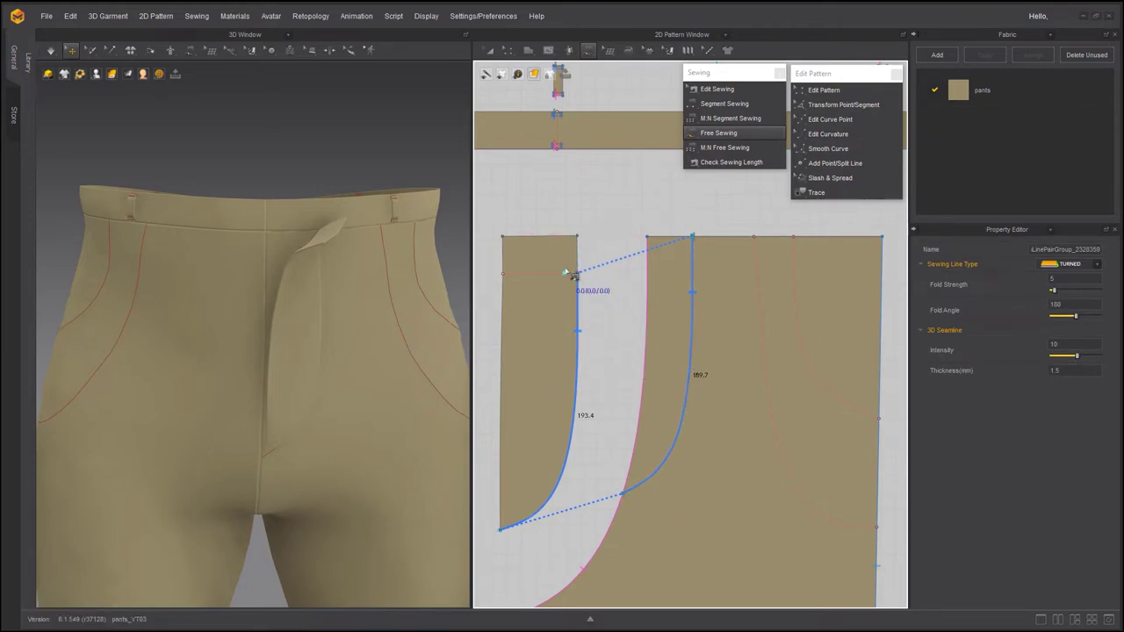
- Split the waistband's lower edge 49.8 mm from its centre-front end, matching the width of the fly piece's top edge
middle_click_drag(566, 225, 635, 284)
middle_click_drag(571, 254, 680, 277)
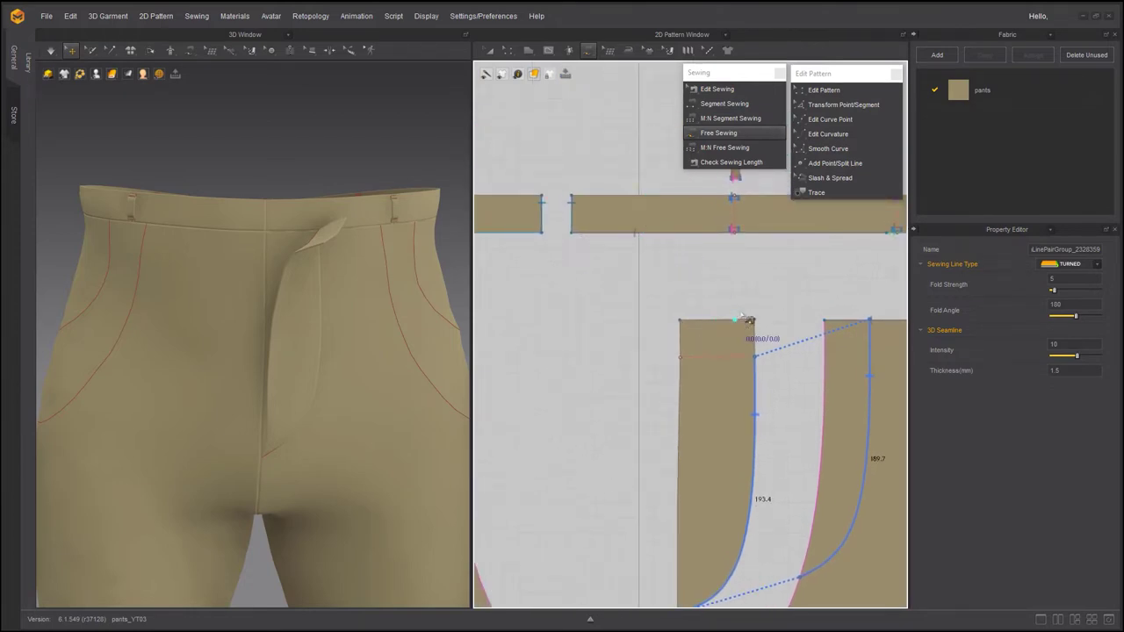
key("a")
left_click(711, 321)
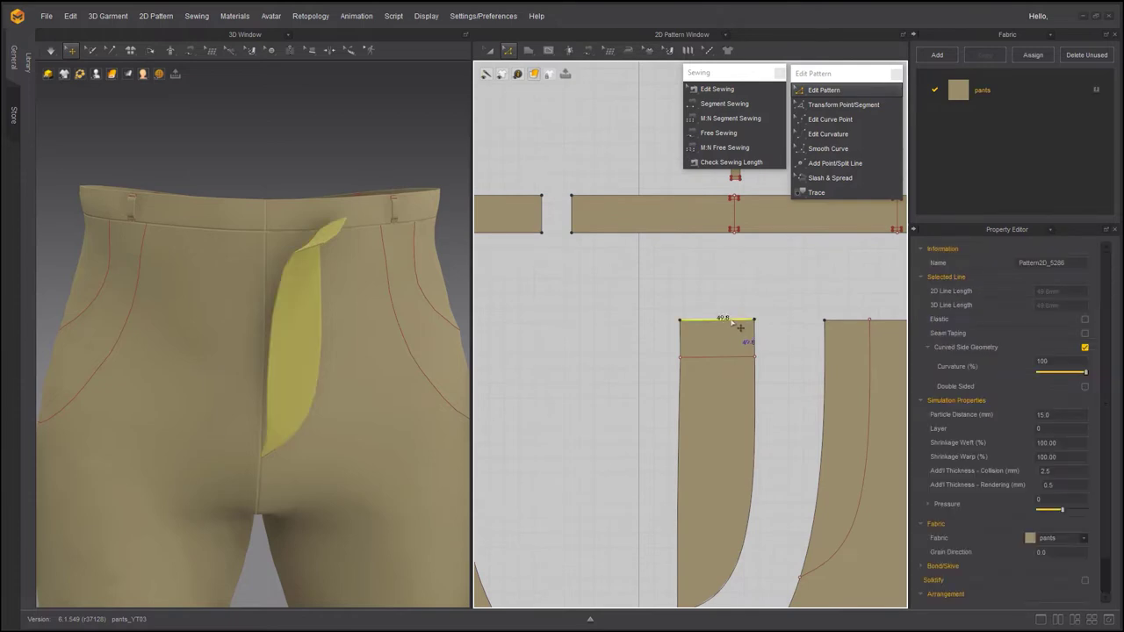
left_click(830, 163)
right_click(587, 230)
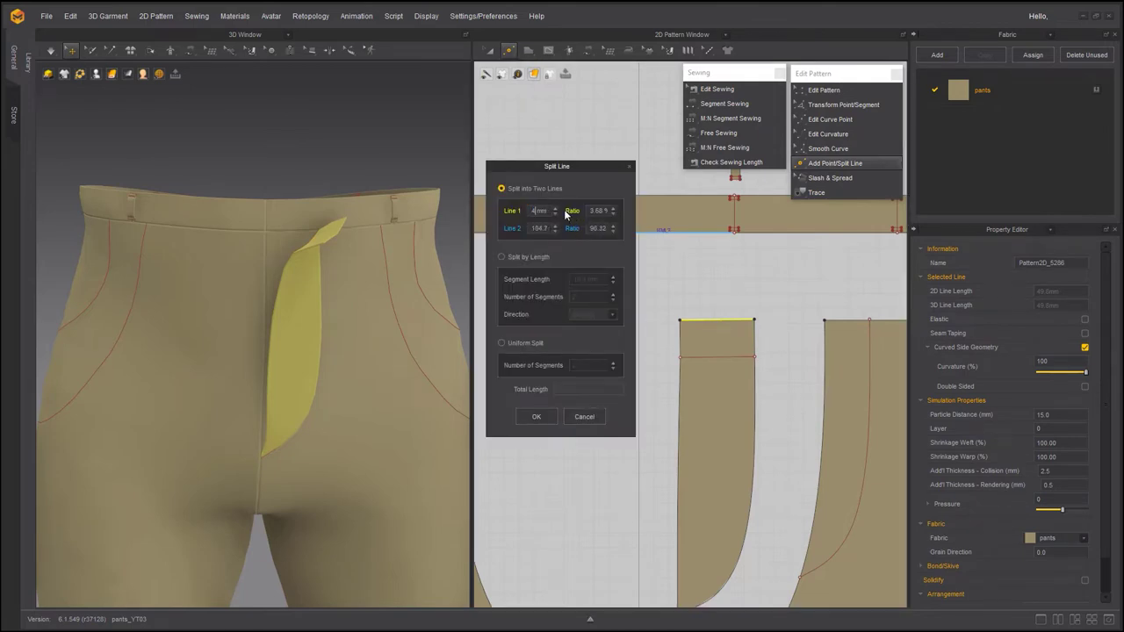
left_click(536, 416)
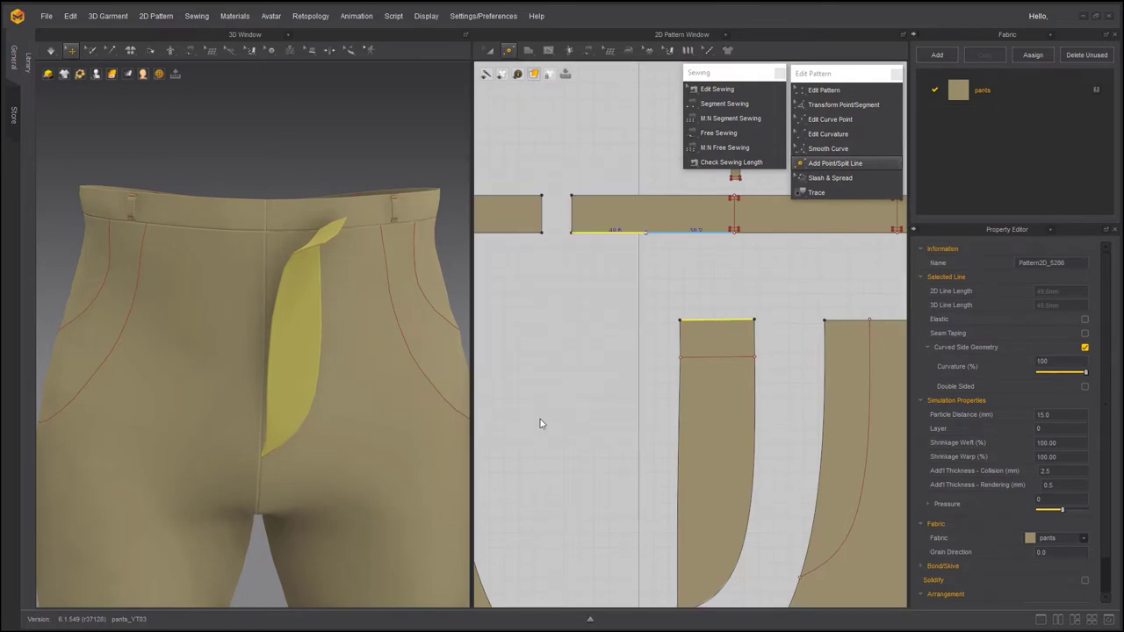
- Add a vertical internal line across the waistband at the split point and shift it about 10 mm towards centre front to meet the fly seam
right_click_drag(220, 364, 202, 379)
scroll(201, 378, "up", 5)
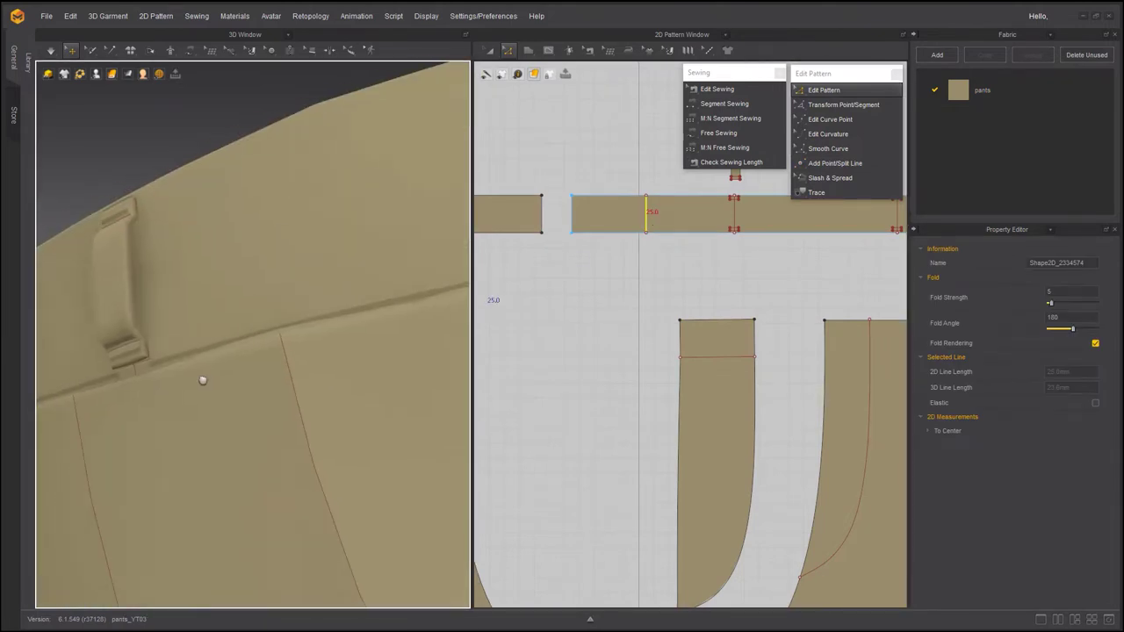
middle_click_drag(201, 379, 389, 310)
scroll(271, 328, "down", 3)
left_click_drag(646, 238, 633, 237)
mouse_move(203, 410)
right_mouse_down()
mouse_move(201, 381)
mouse_move(198, 392)
right_mouse_up()
scroll(215, 392, "up", 3)
scroll(214, 392, "up", 1)
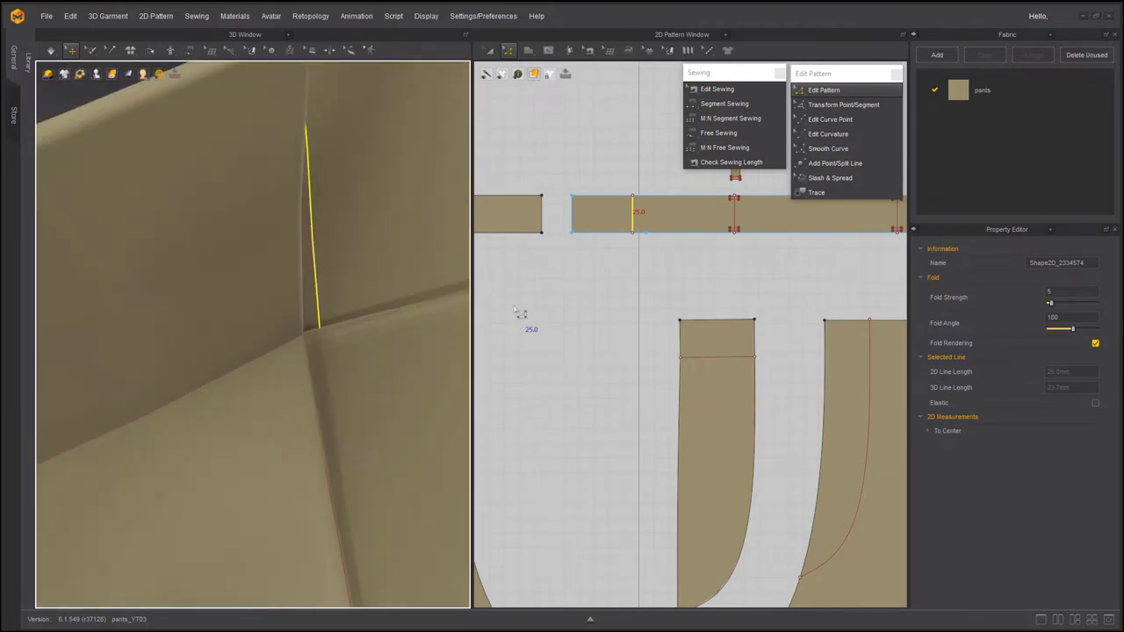
scroll(609, 193, "up", 5)
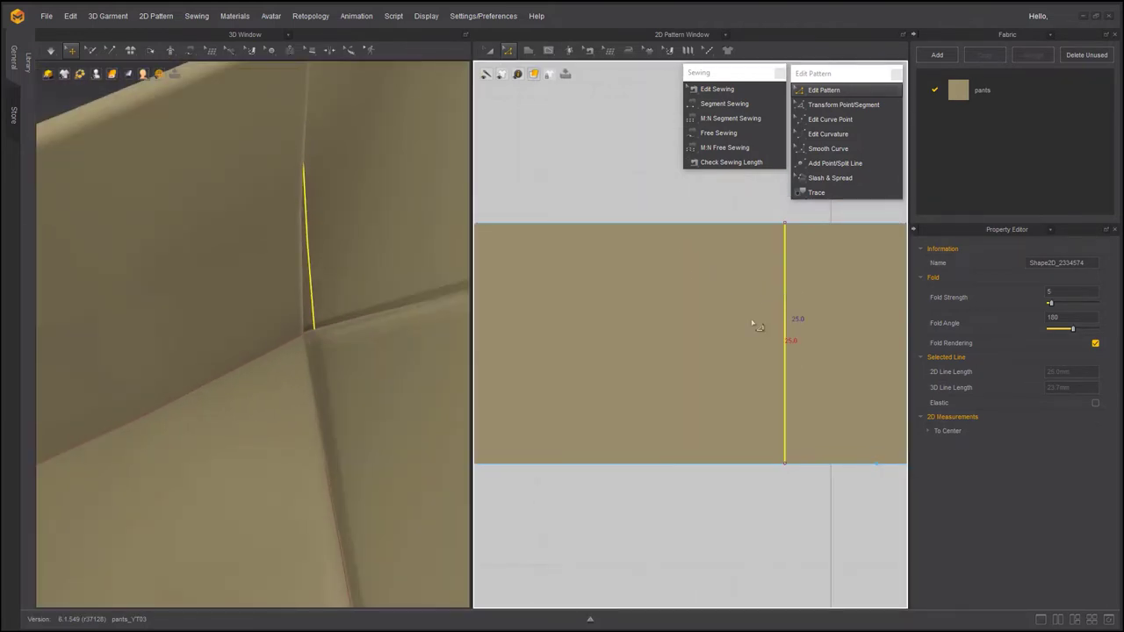
scroll(409, 333, "down", 4)
scroll(549, 334, "down", 6)
scroll(582, 323, "down", 1)
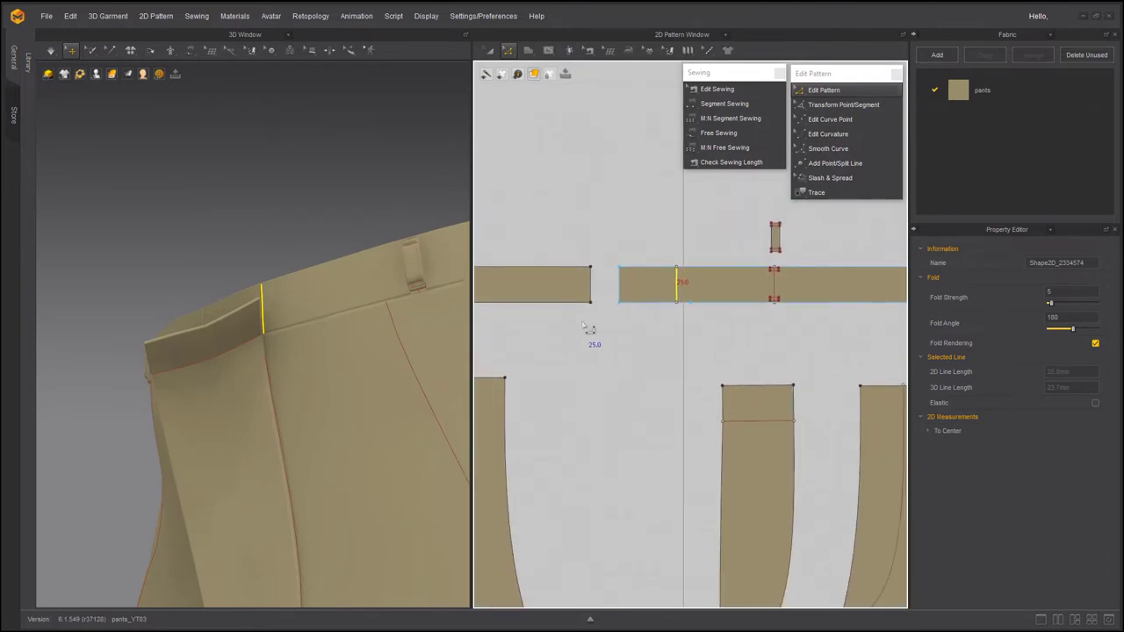
- Sew the outer short edge of the fly extension to the waistband's new vertical internal line with Segment Sewing
middle_click_drag(582, 323, 464, 327)
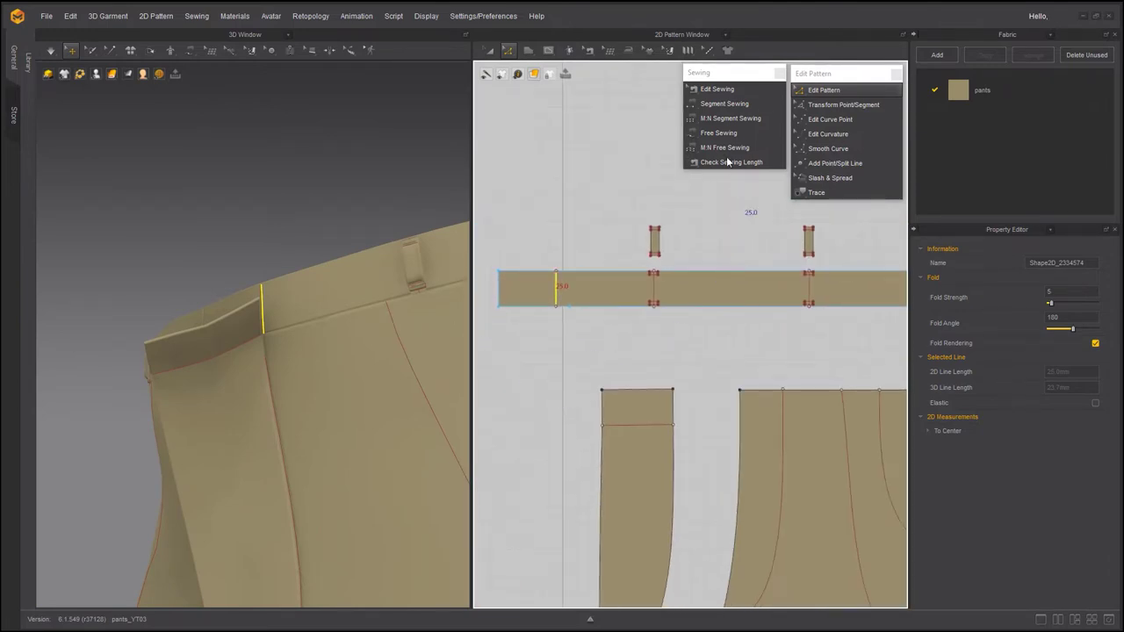
left_click(724, 104)
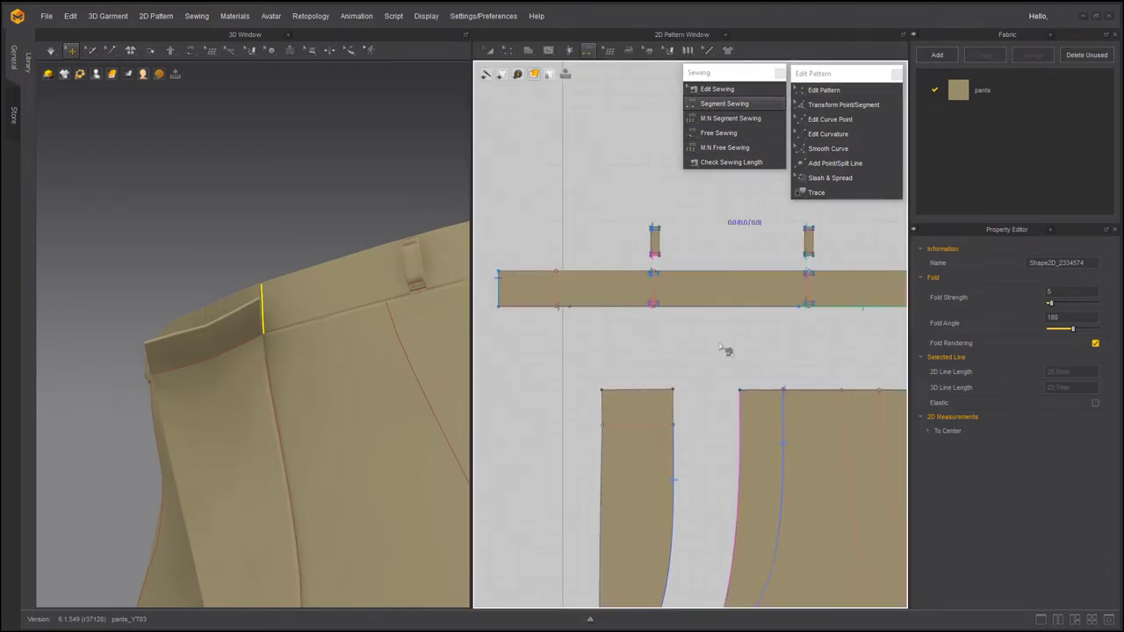
left_click(675, 404)
left_click(558, 286)
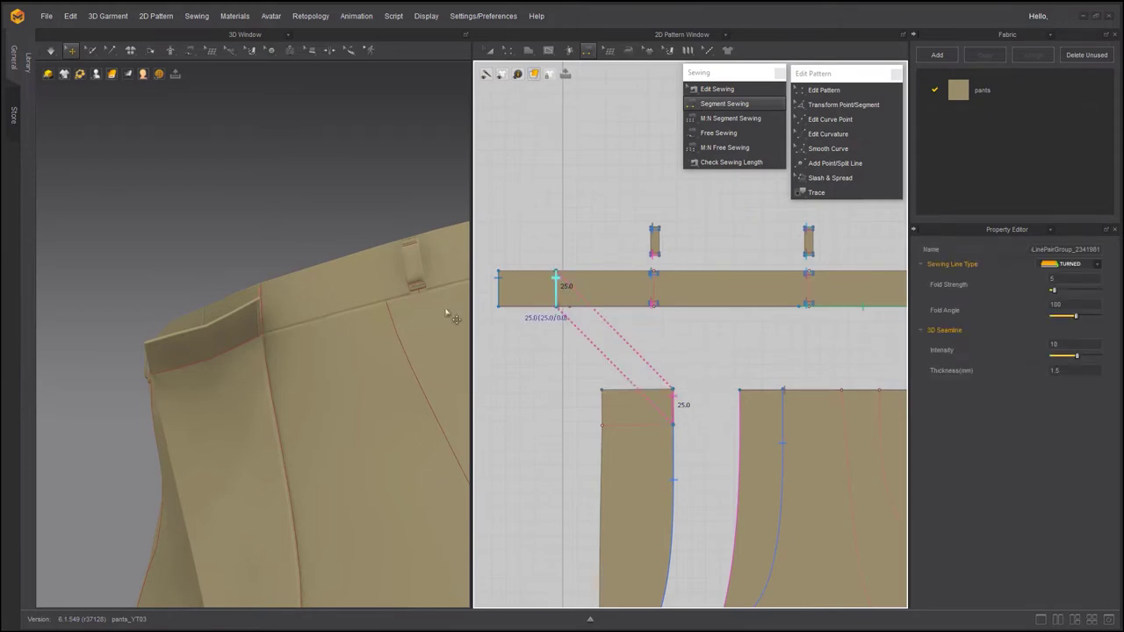
- Simulate the garment in Normal (Default) mode to attach the fly extension to the waistband
left_click(48, 73)
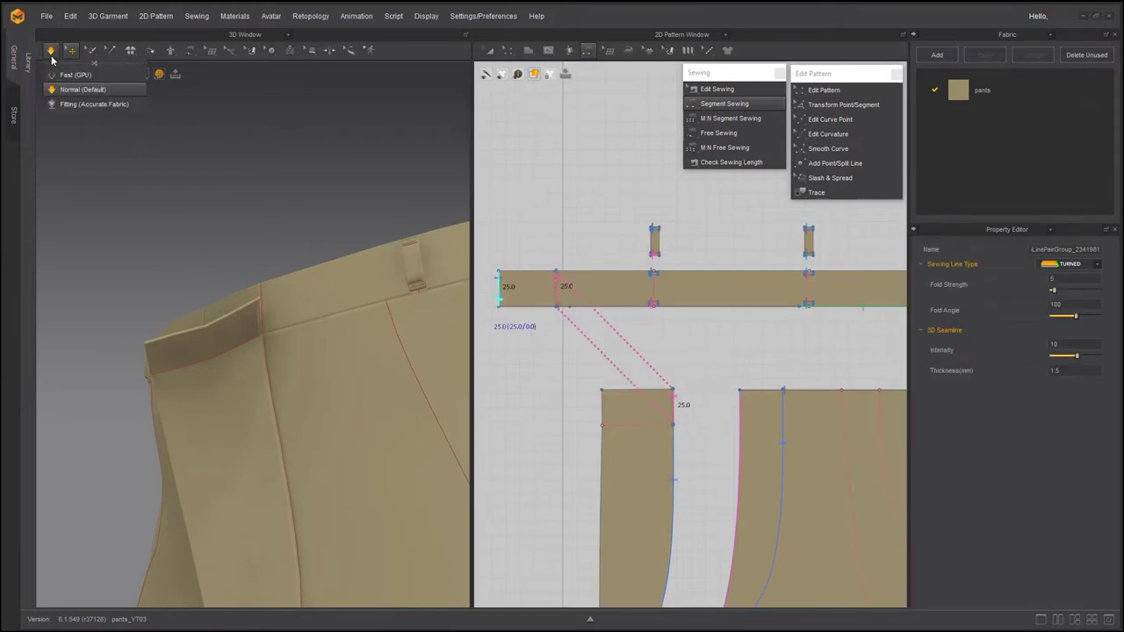
left_click(64, 90)
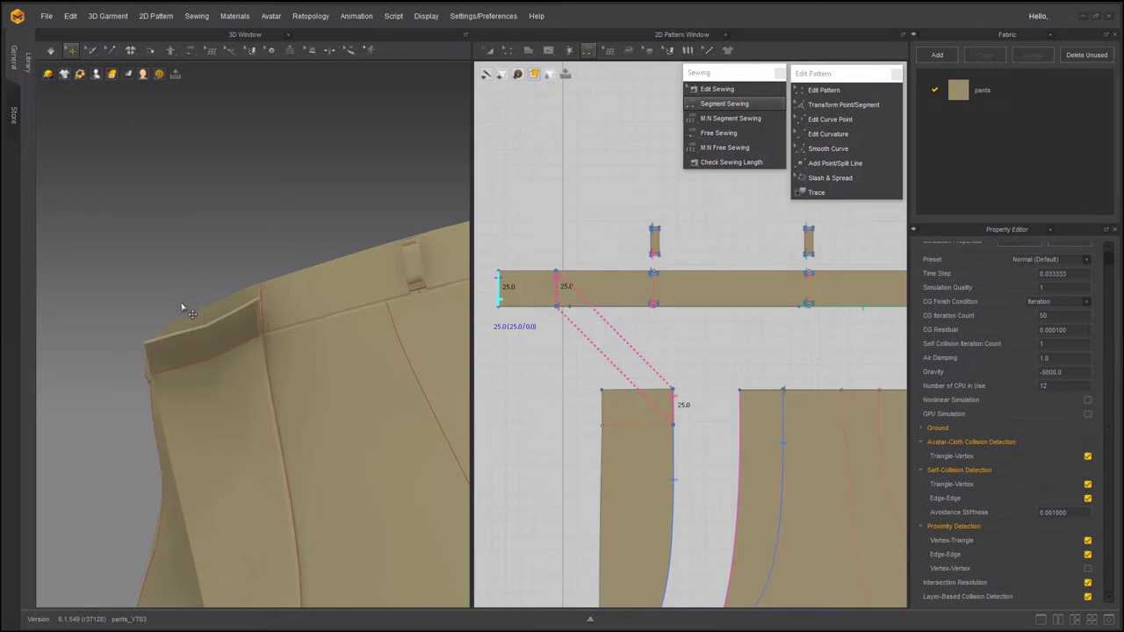
left_click(50, 50)
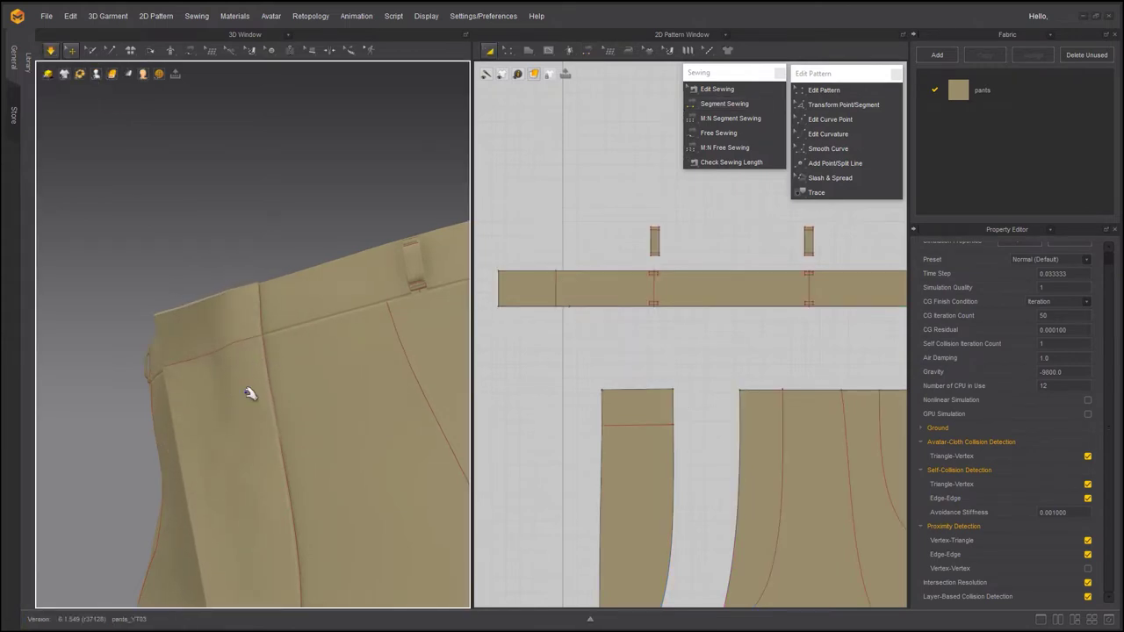
key("n")
key("space")
- Resume the simulation and check from the front how the extended fly piece lies over the waistband, selecting the fly piece
right_click_drag(293, 381, 346, 386)
scroll(345, 386, "up", 4)
scroll(345, 386, "down", 6)
middle_click_drag(346, 387, 276, 396)
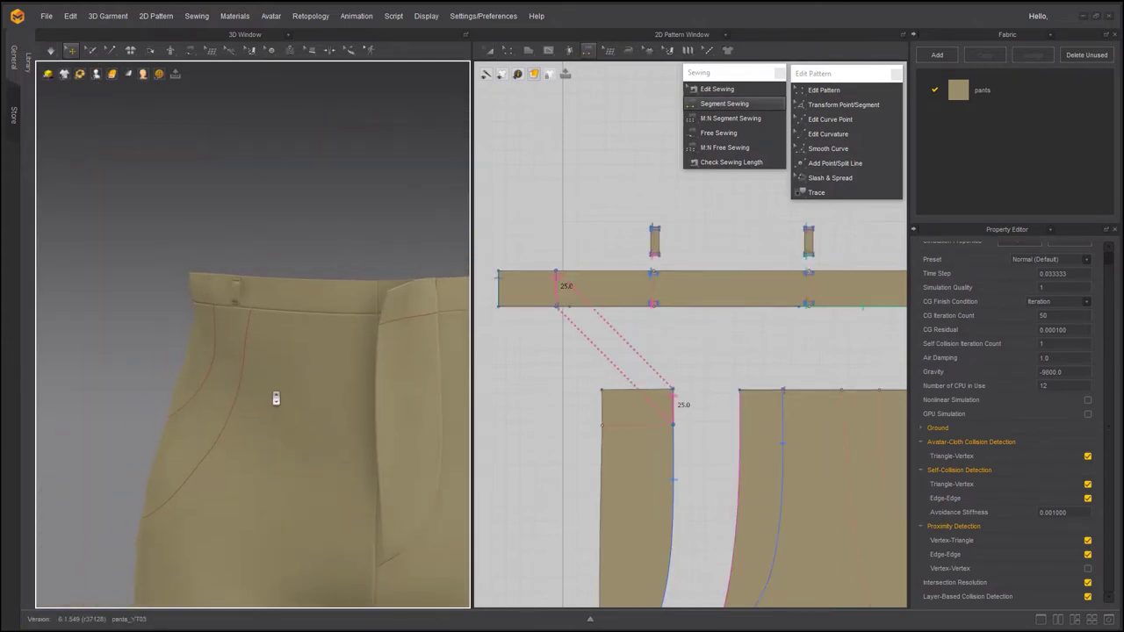
key("space")
right_click_drag(275, 396, 213, 374)
right_click_drag(281, 457, 260, 335)
key("space")
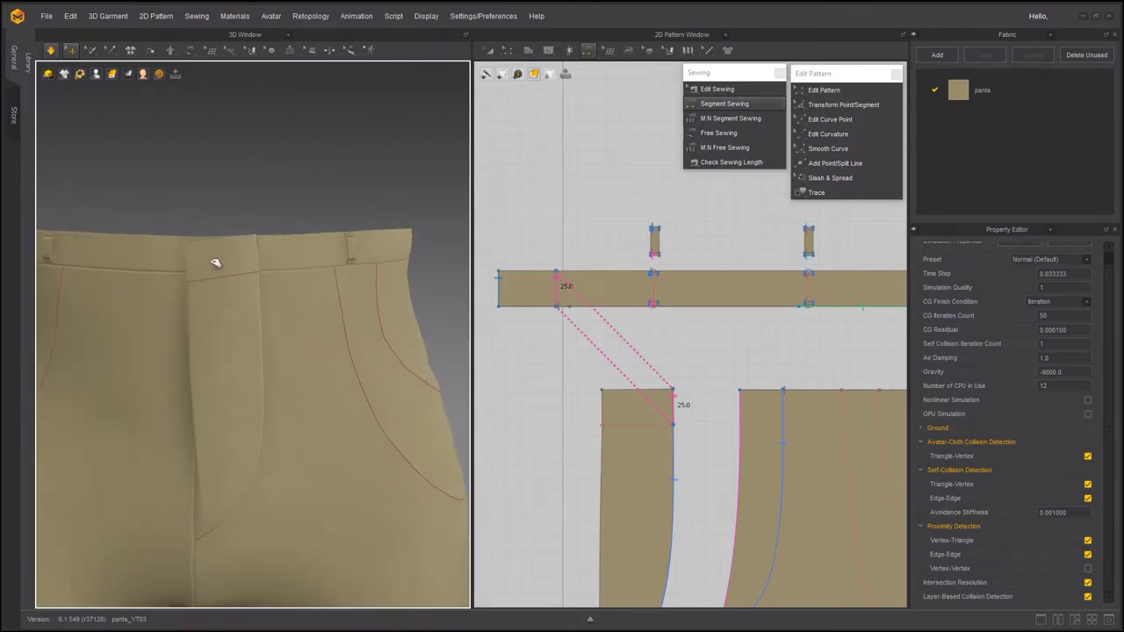
left_click(206, 290)
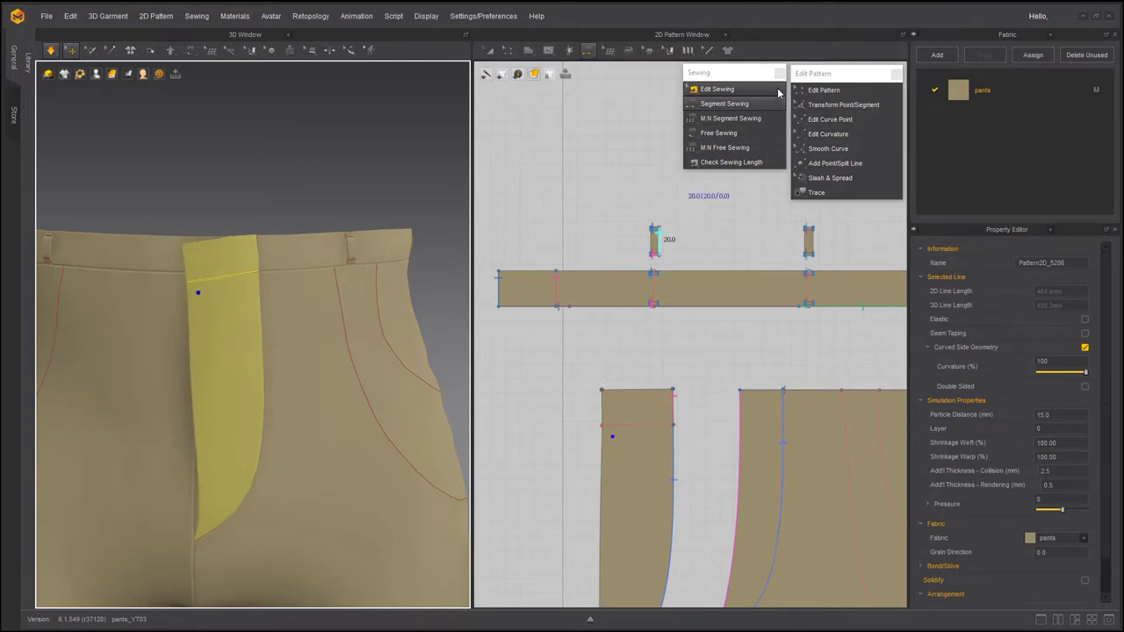
- Move the two outer corner points of the fly piece's waistband section inward with Edit Pattern to narrow its upper end
key("a")
left_click(602, 391)
left_click(602, 425)
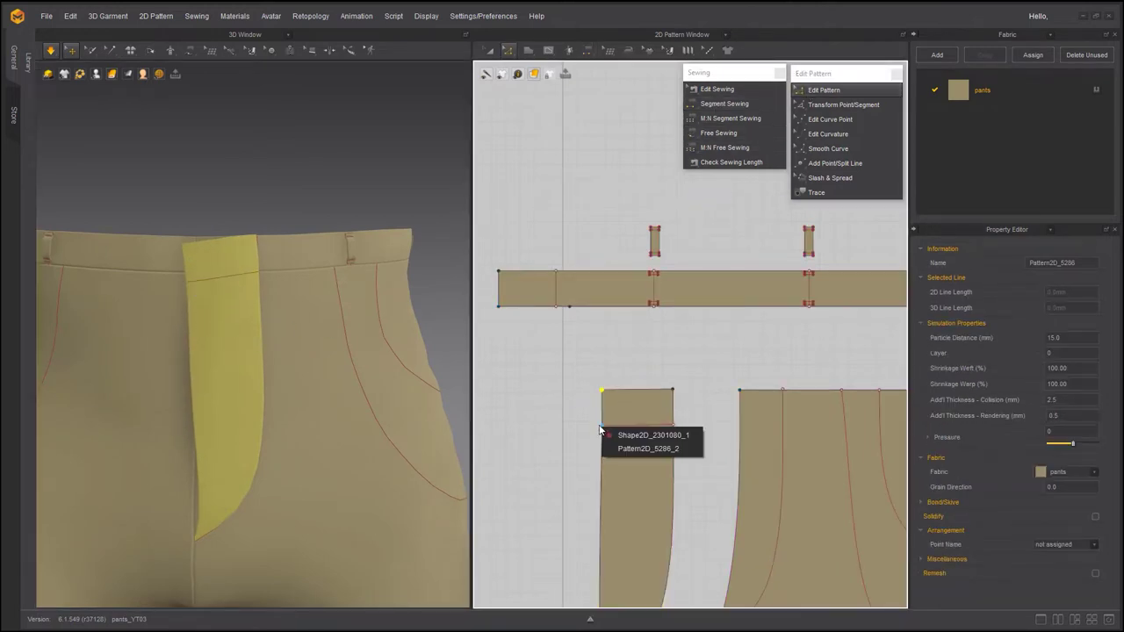
left_click(572, 377)
left_click_drag(612, 467, 612, 467)
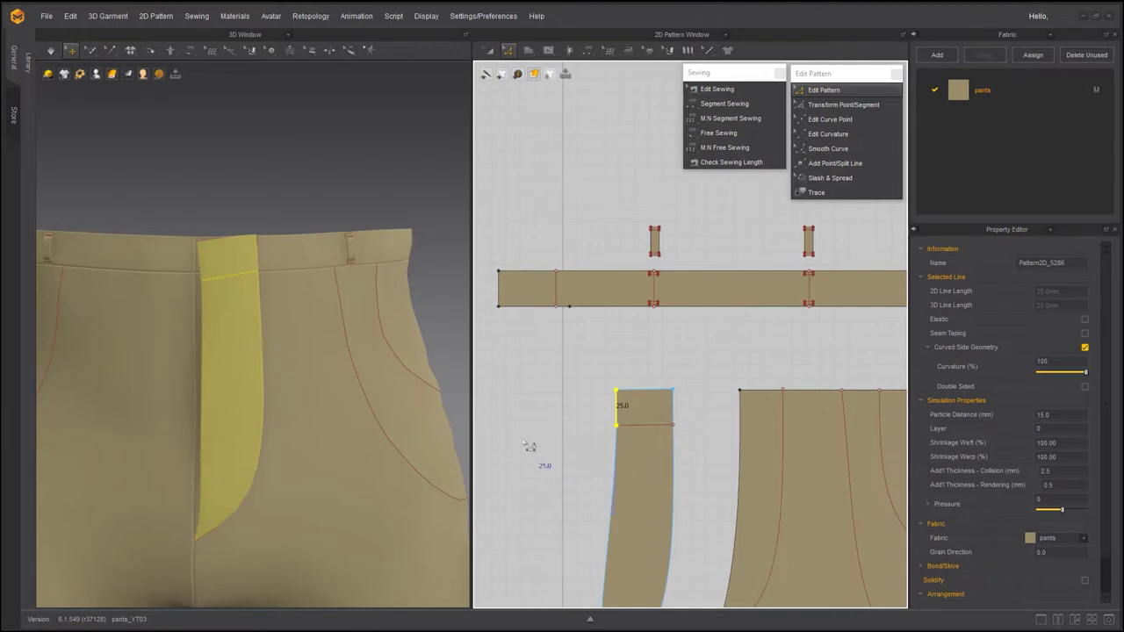
- Shift the fly piece's lower tip slightly inward, reshape its long outer edge by moving a point, and simulate the garment
middle_click_drag(558, 509, 527, 404)
left_click_drag(570, 563, 574, 561)
left_click_drag(573, 488, 581, 491)
left_click(51, 52)
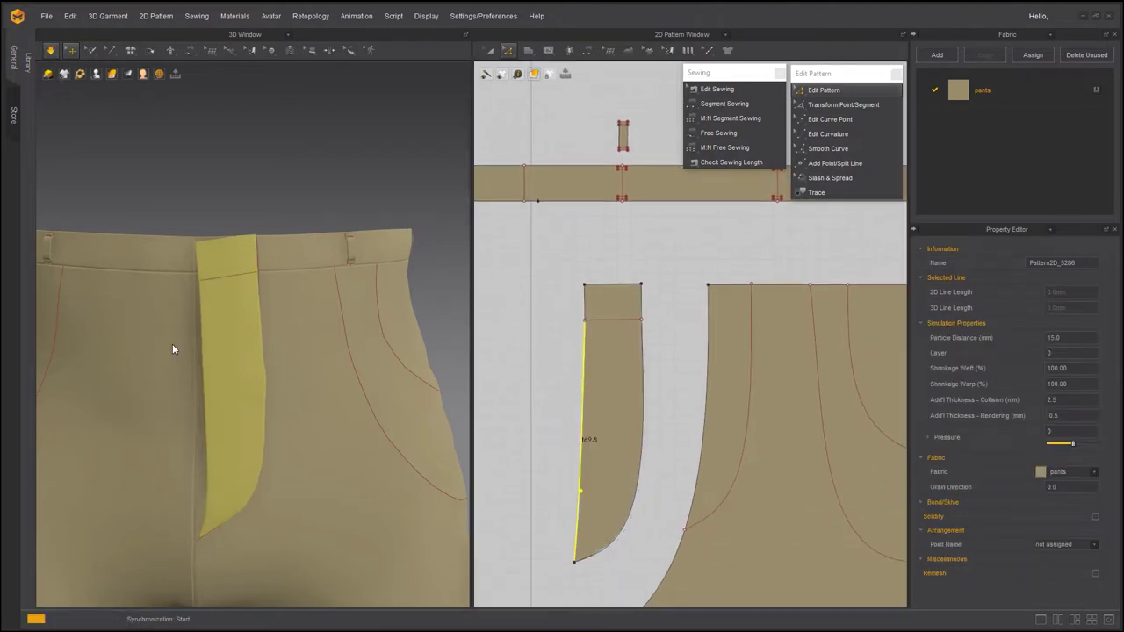
mouse_move(157, 494)
right_mouse_down()
mouse_move(165, 509)
mouse_move(143, 494)
right_mouse_up()
left_click_drag(580, 491, 574, 491)
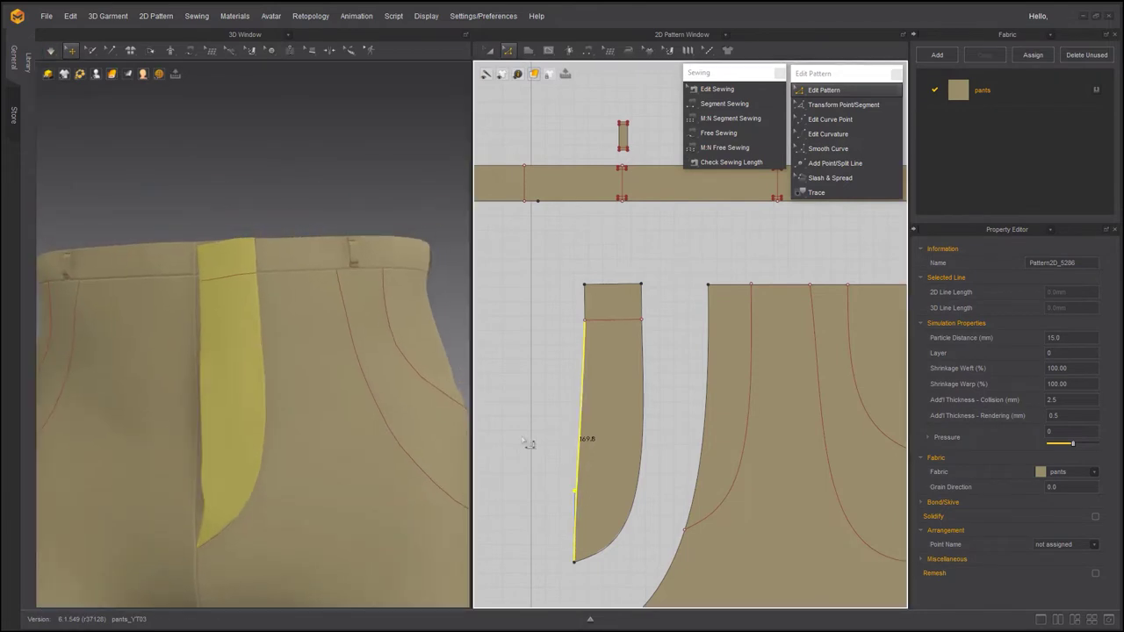
left_click(51, 51)
- Duplicate the pants fabric and rename the copy pants_rigid_MTL
left_click(957, 93)
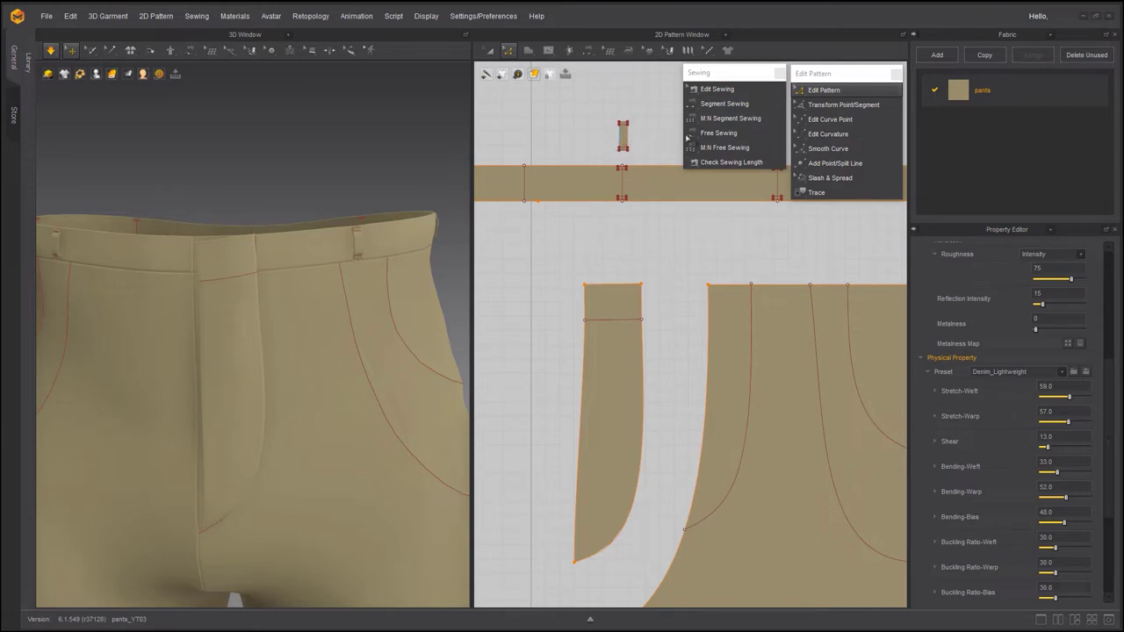
left_click(983, 56)
double_click(997, 123)
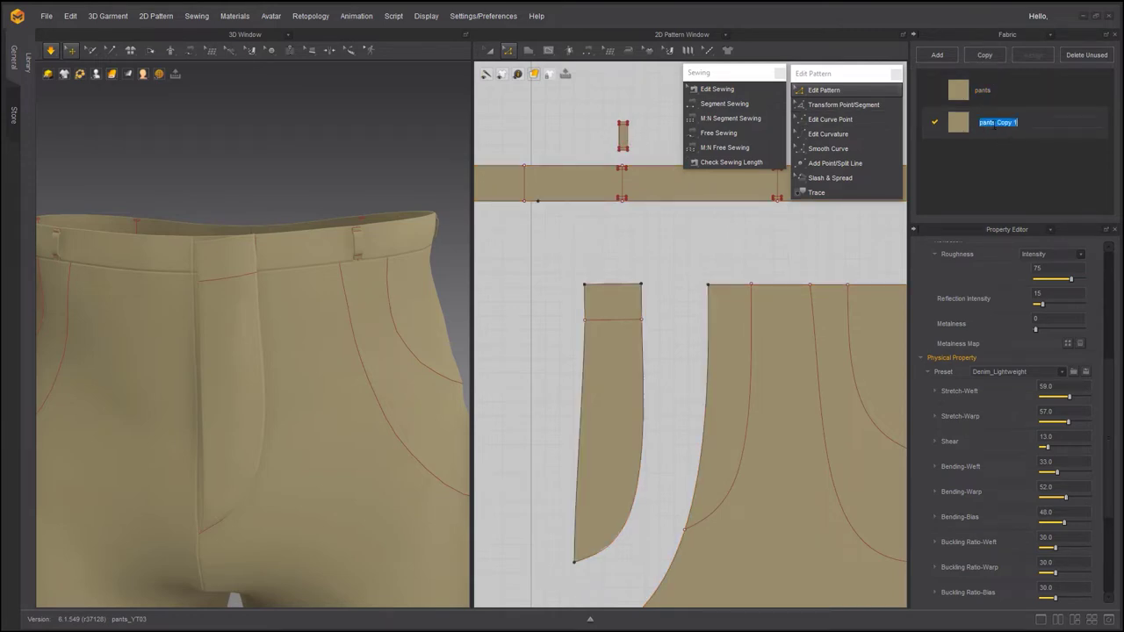
double_click(1003, 123)
type("_rigid_MTL")
key("Return")
scroll(1019, 344, "down", 1)
scroll(1018, 345, "down", 3)
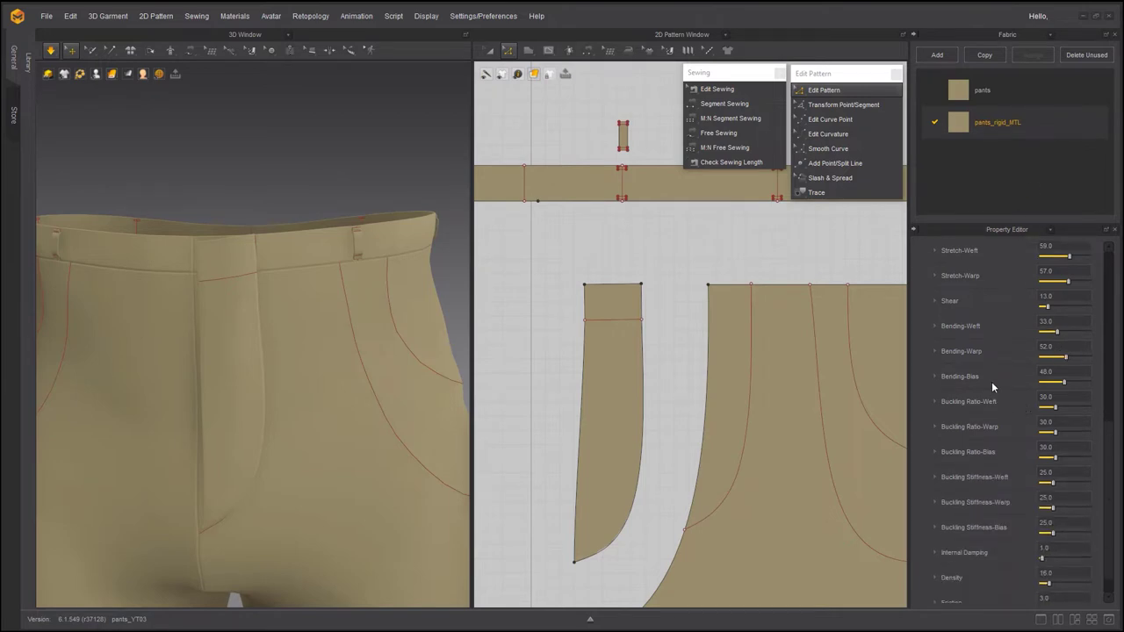
- Assign the pants_rigid_MTL fabric to the fly piece and all the belt loops, and check the fly and front panel fabrics
left_click(489, 50)
left_click(594, 372)
scroll(599, 376, "down", 3)
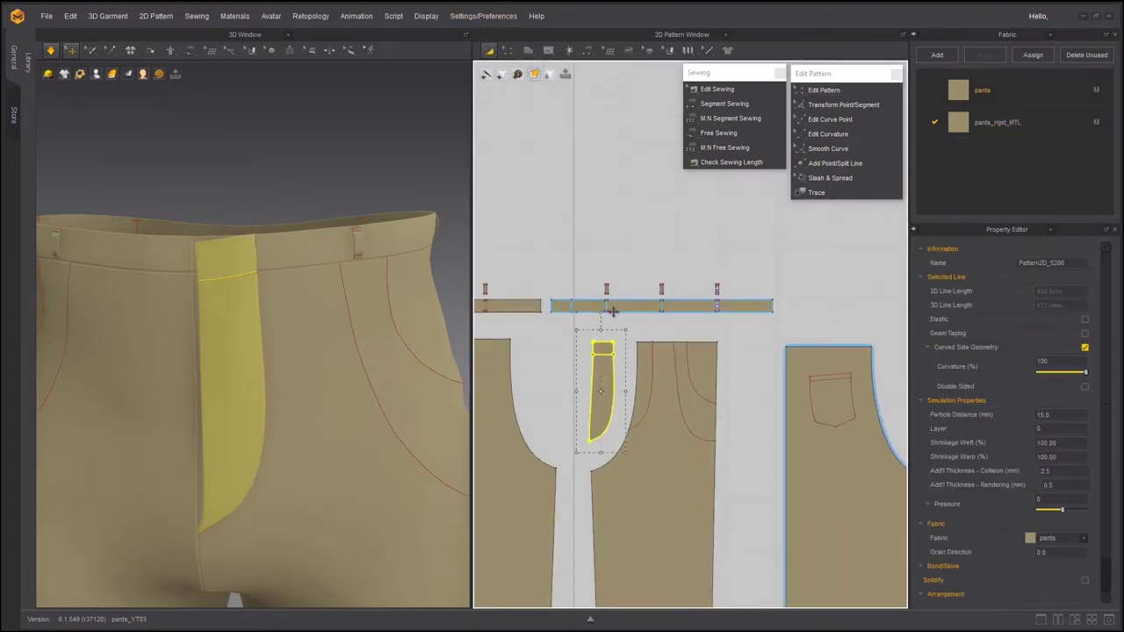
middle_click_drag(587, 297, 692, 312)
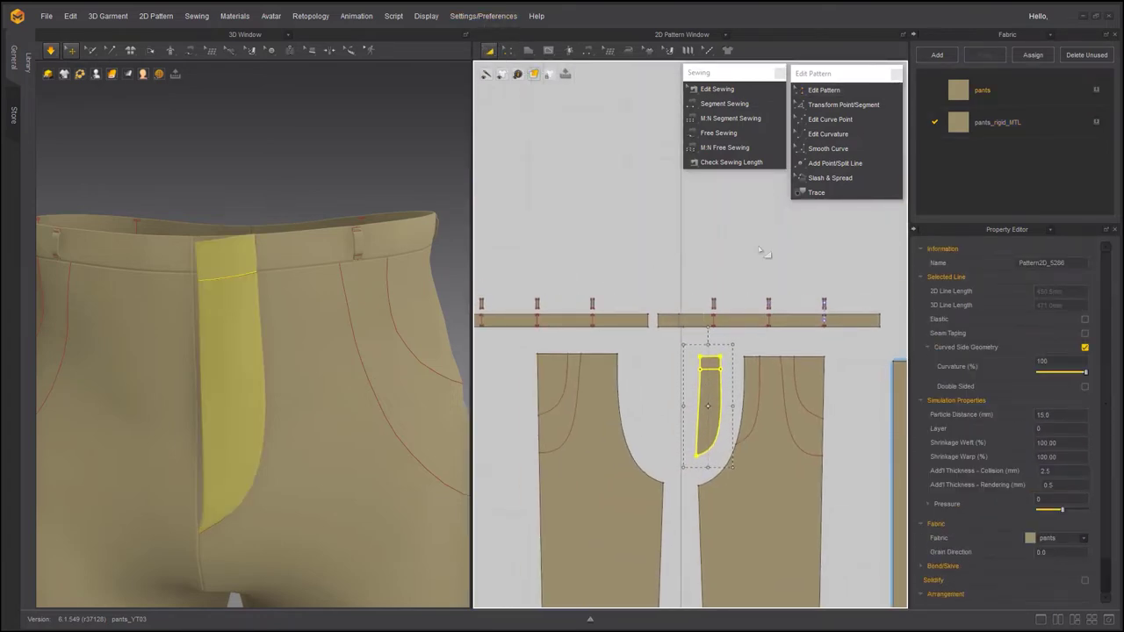
left_click_drag(847, 270, 477, 309)
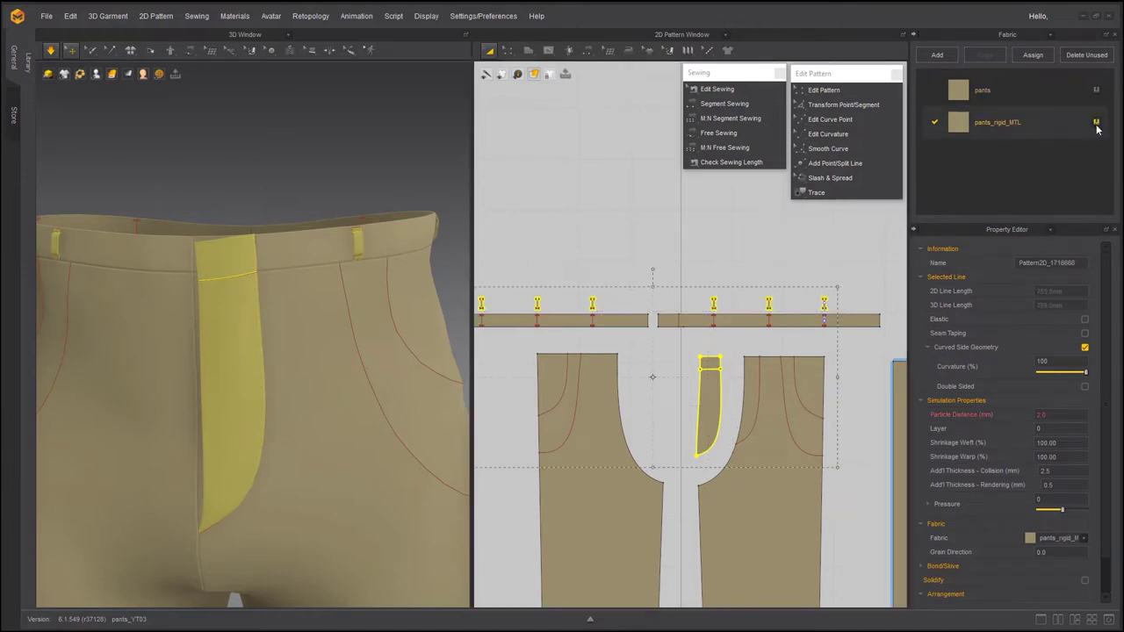
left_click_drag(1096, 124, 706, 412)
left_click(707, 412)
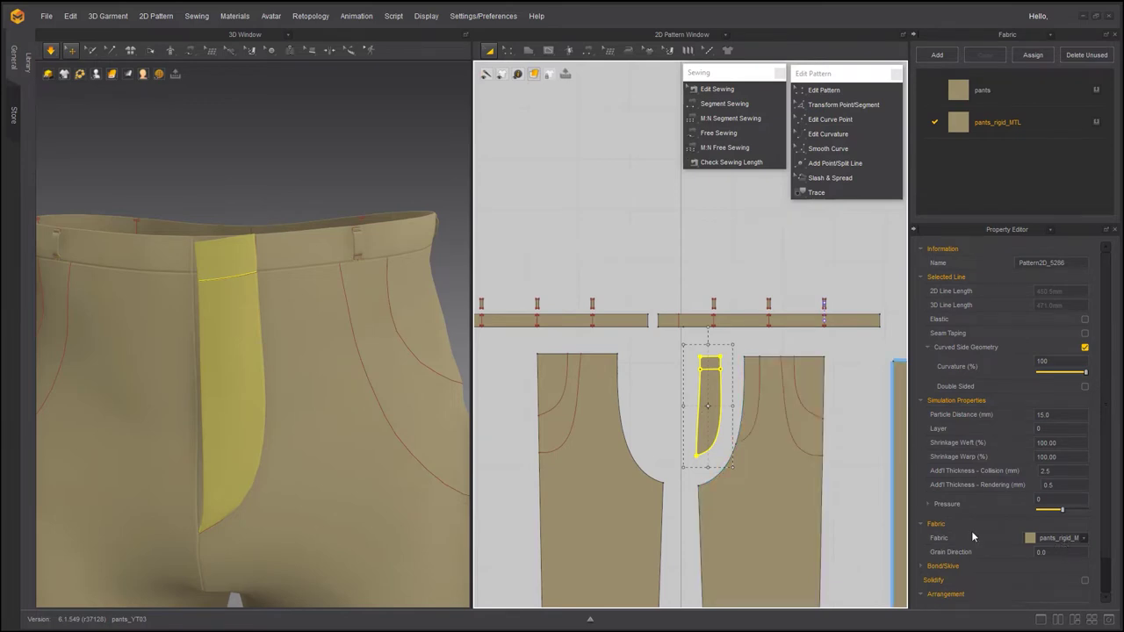
left_click(789, 458)
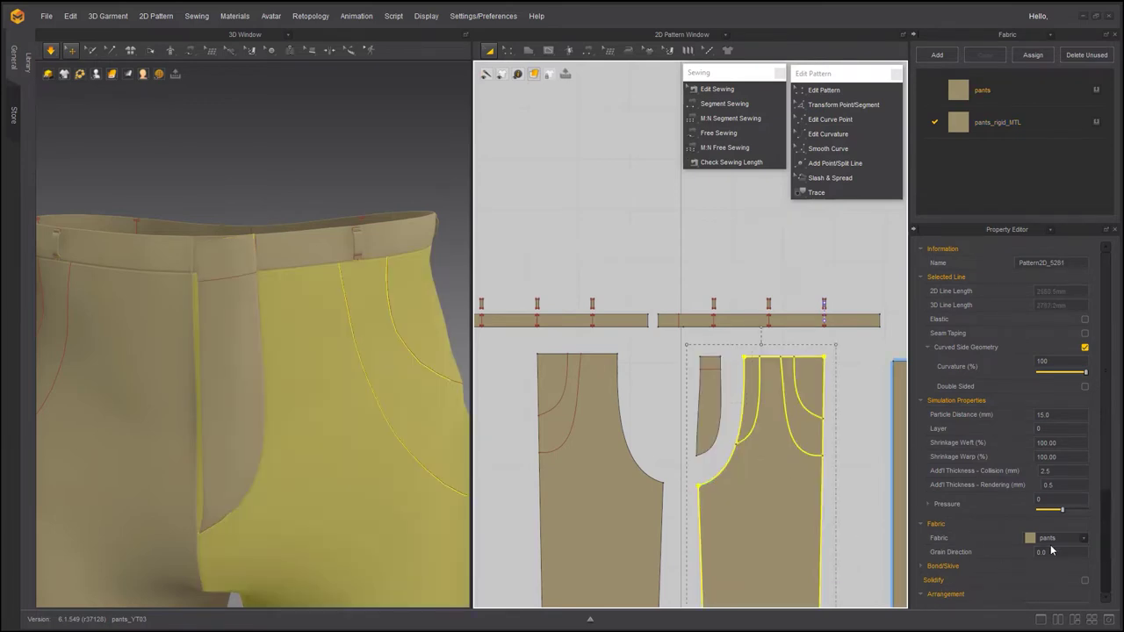
left_click(711, 412)
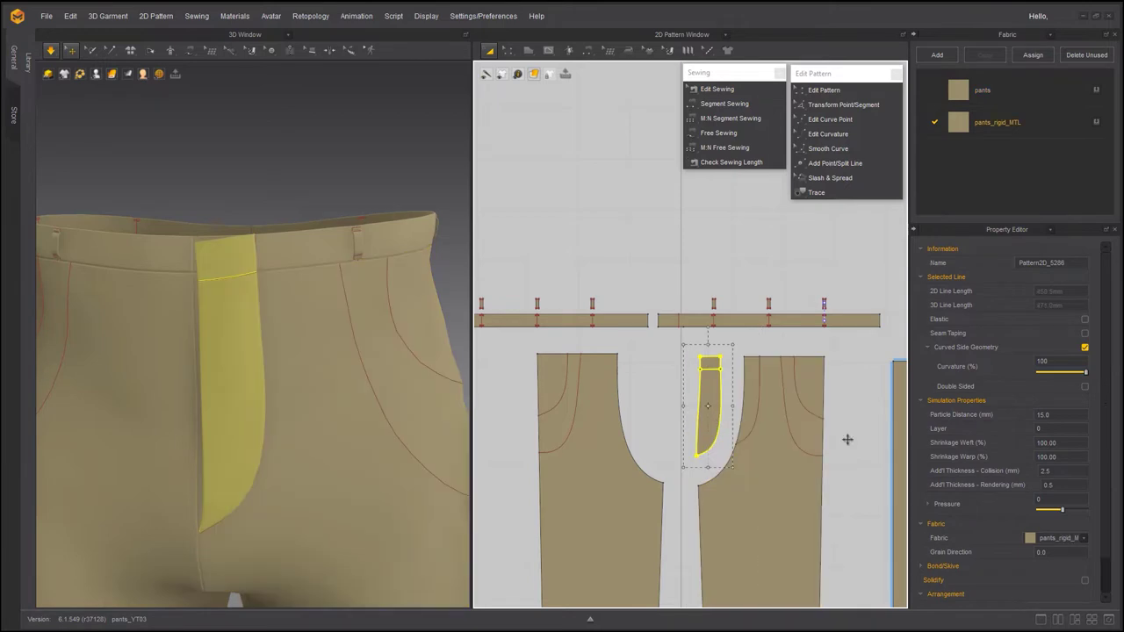
- Set Bending-Weft and Bending-Warp of the pants_rigid_MTL fabric to 80 and inspect the fly on the simulated garment
left_click(996, 122)
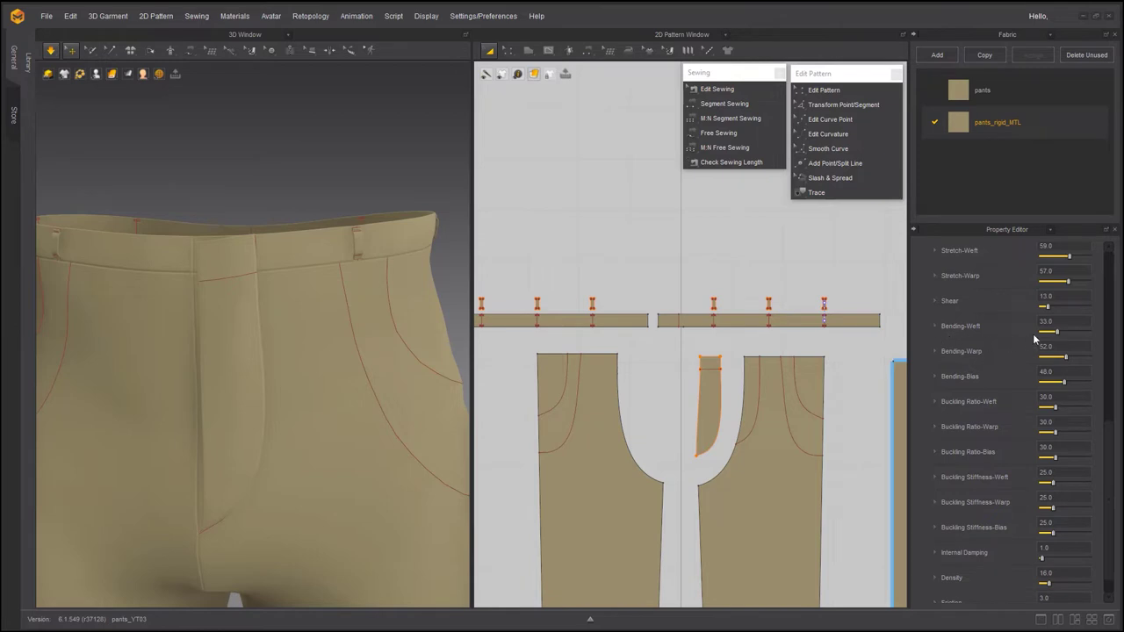
type("80")
key("Return")
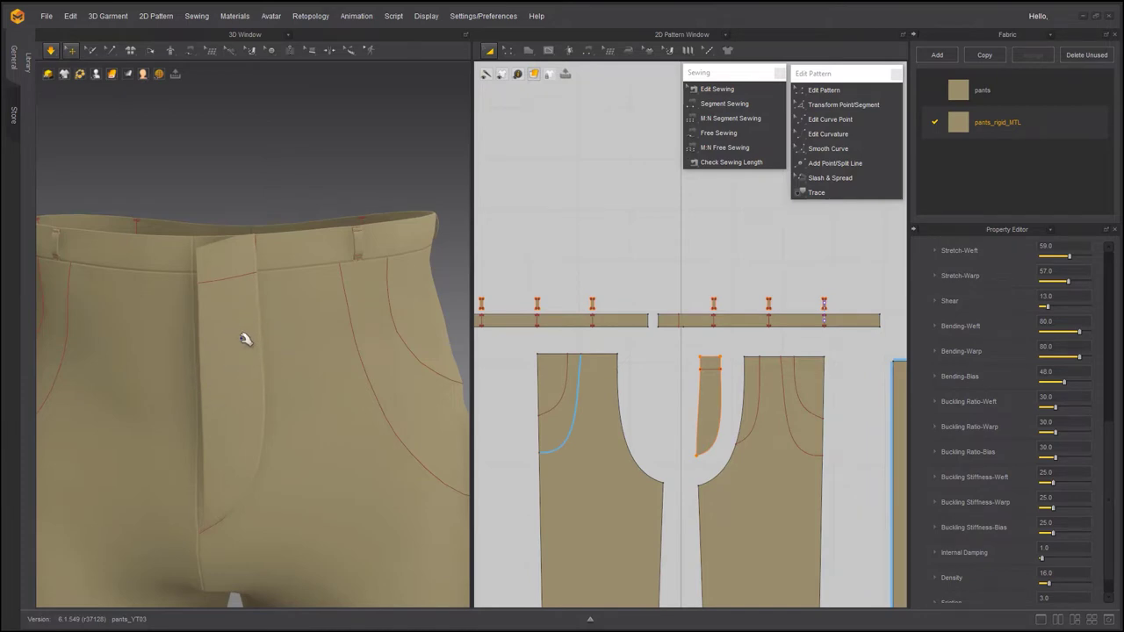
right_click_drag(263, 356, 290, 367)
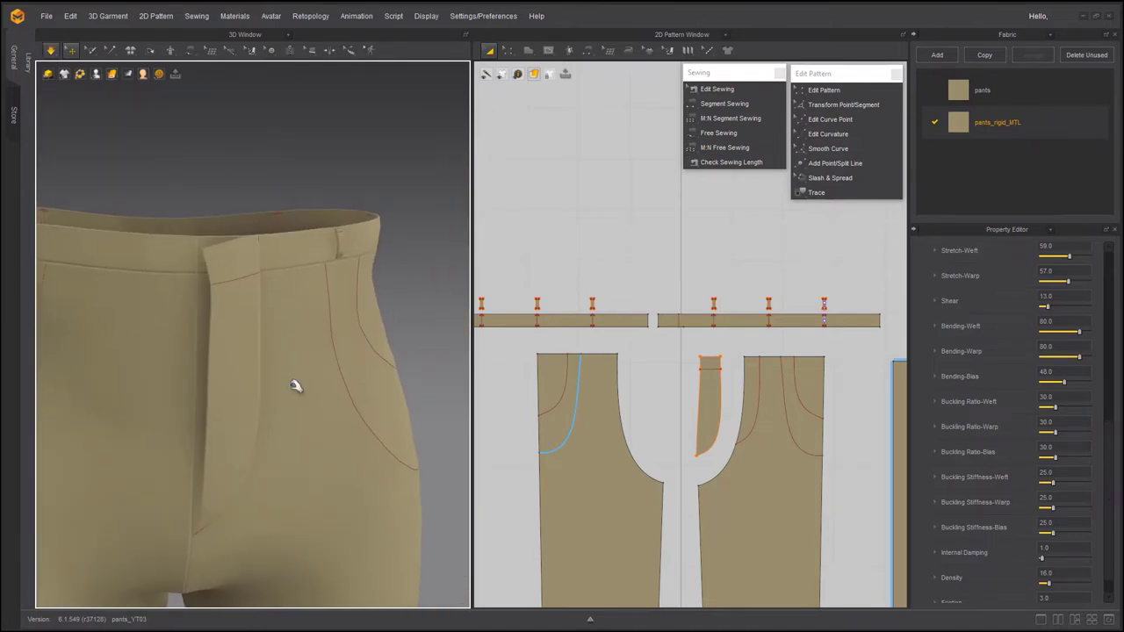
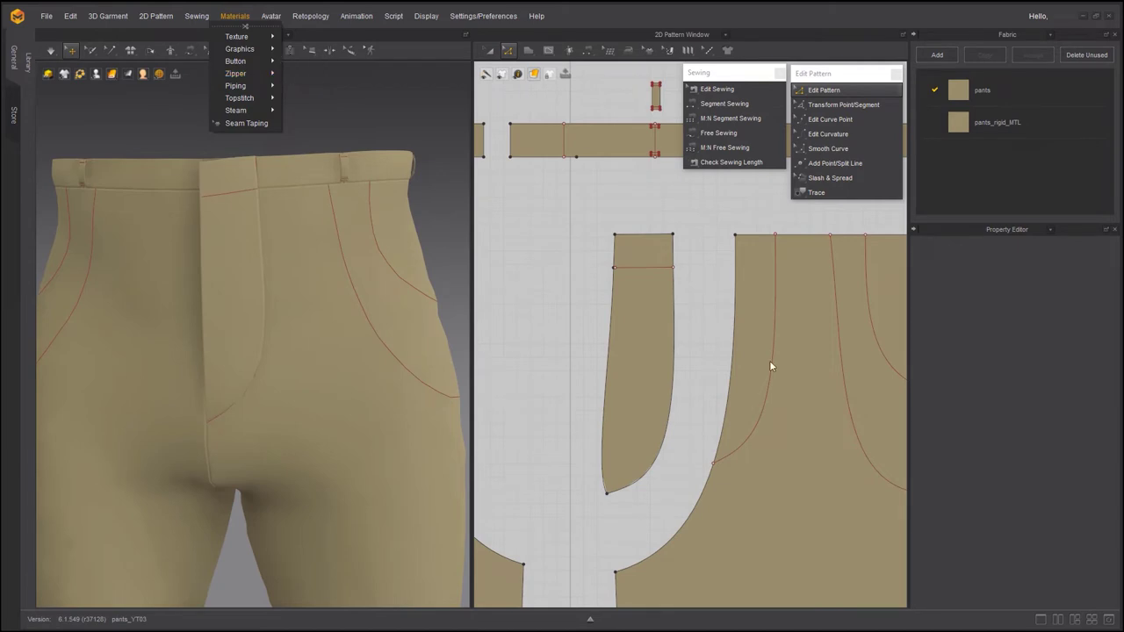
left_click(170, 166)
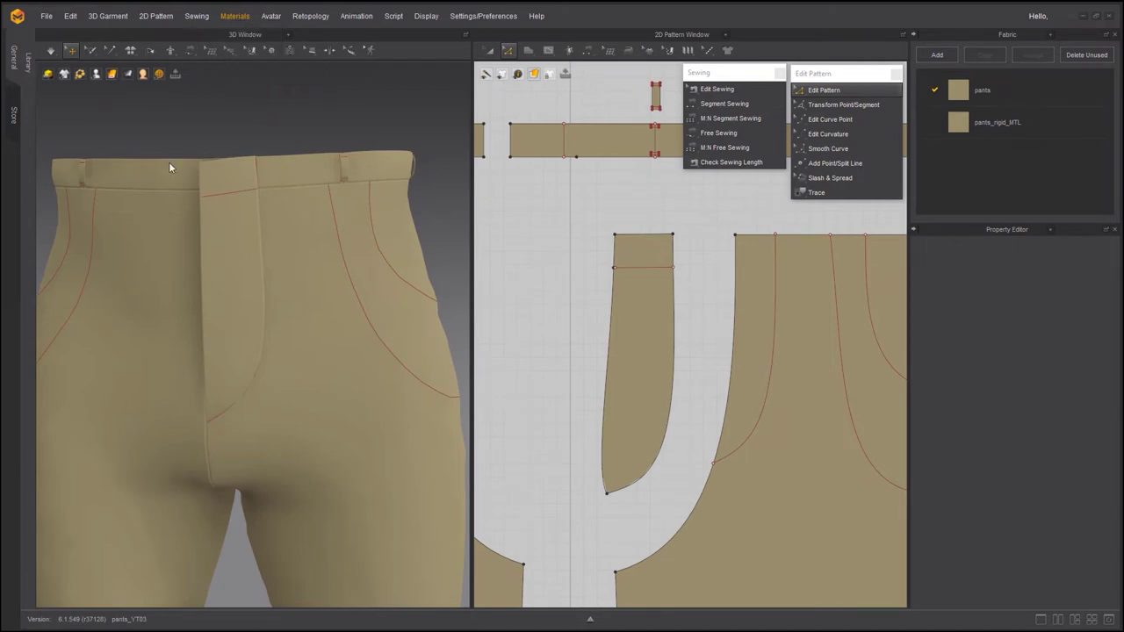
left_click(169, 163)
left_click(236, 130)
right_click_drag(235, 130, 275, 123)
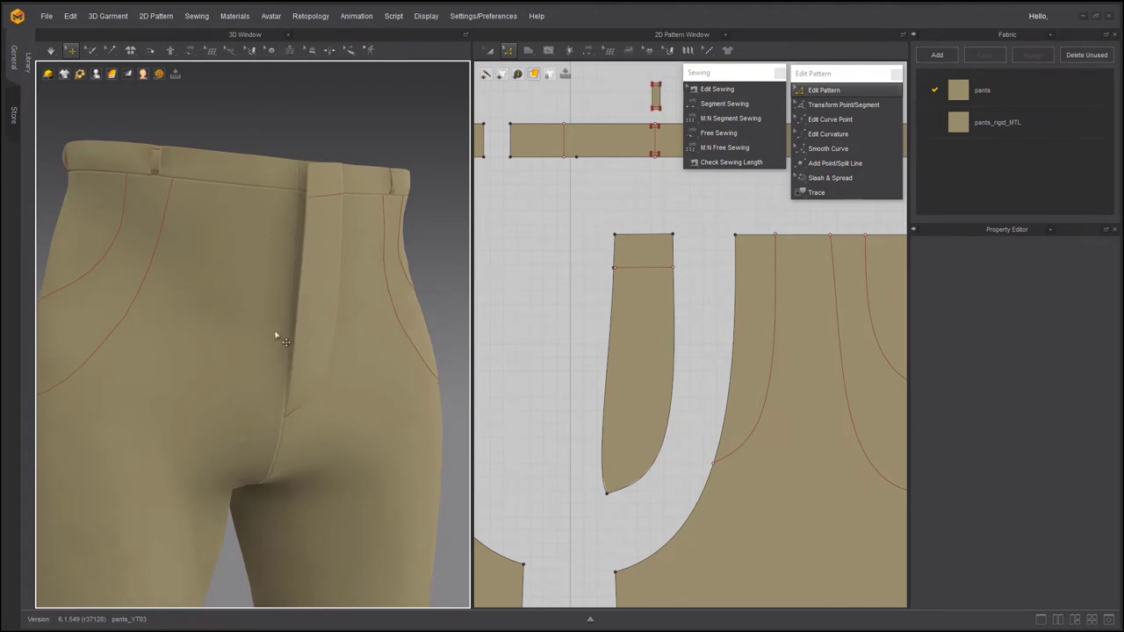
right_click_drag(275, 330, 314, 320)
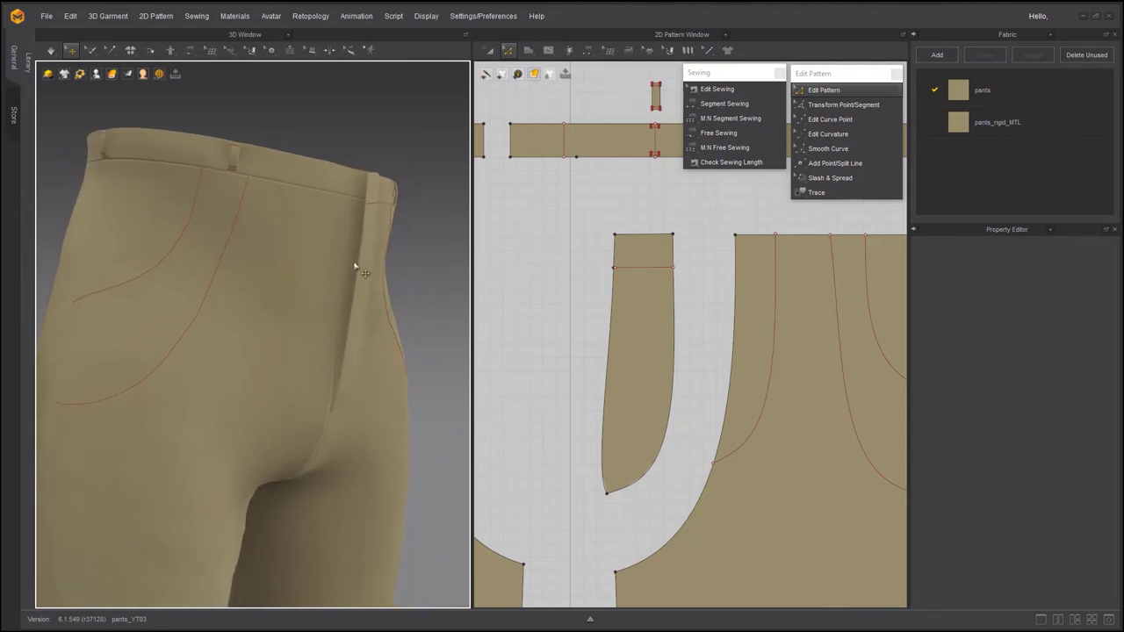
- Offset the front panel's curved fly seam line as an internal line 16 mm in the reverse direction, with Extend off
left_click(773, 379)
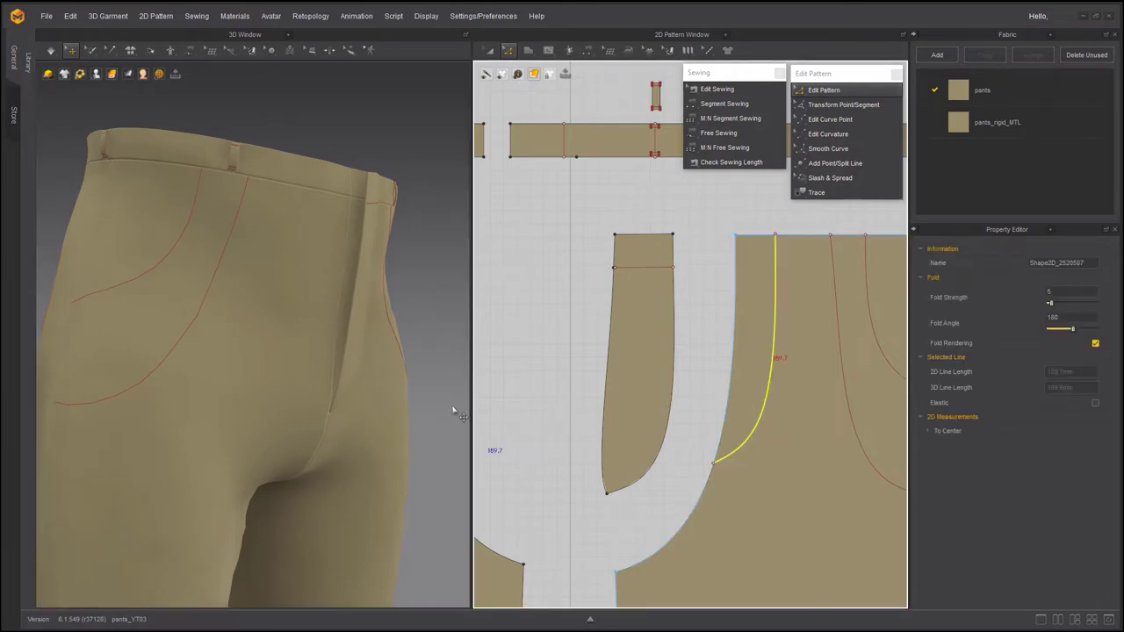
right_click_drag(454, 409, 376, 398)
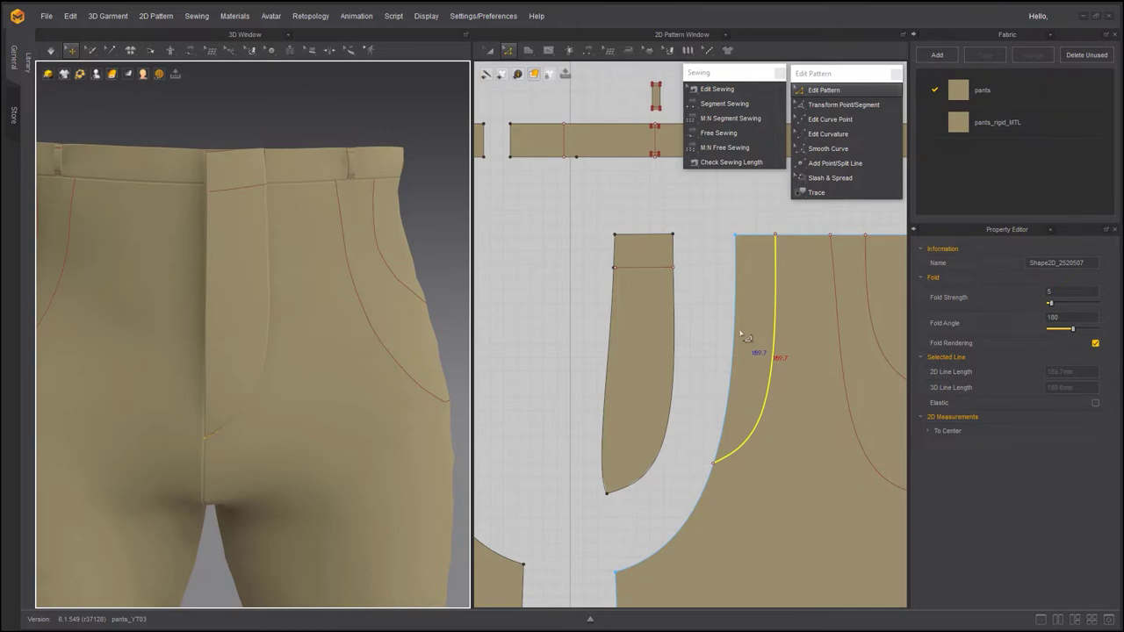
right_click(775, 346)
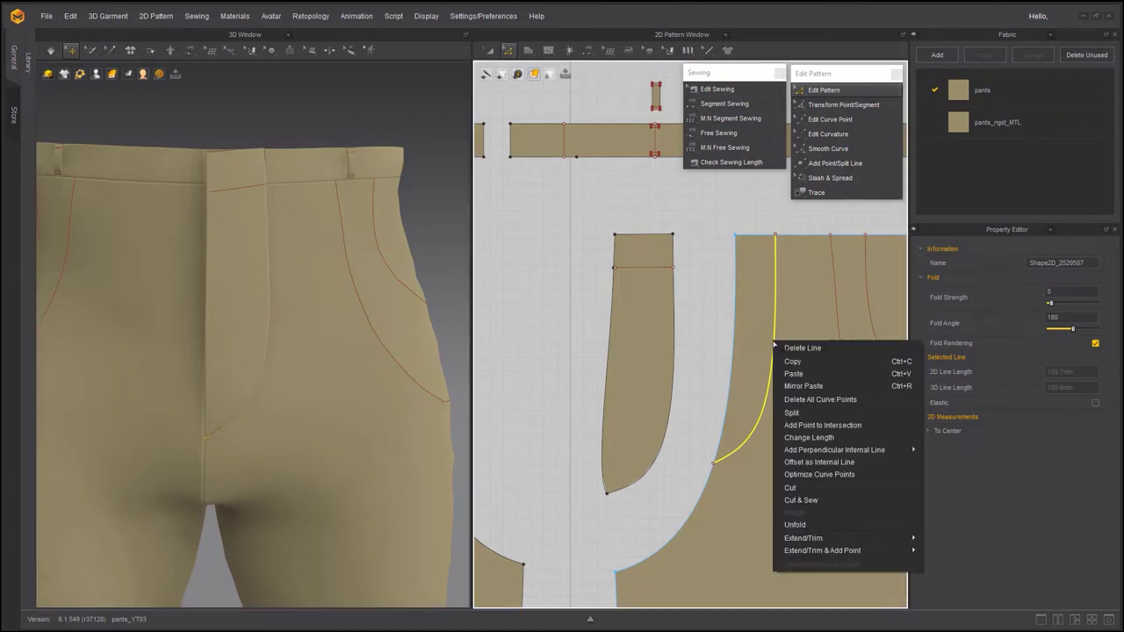
left_click(794, 461)
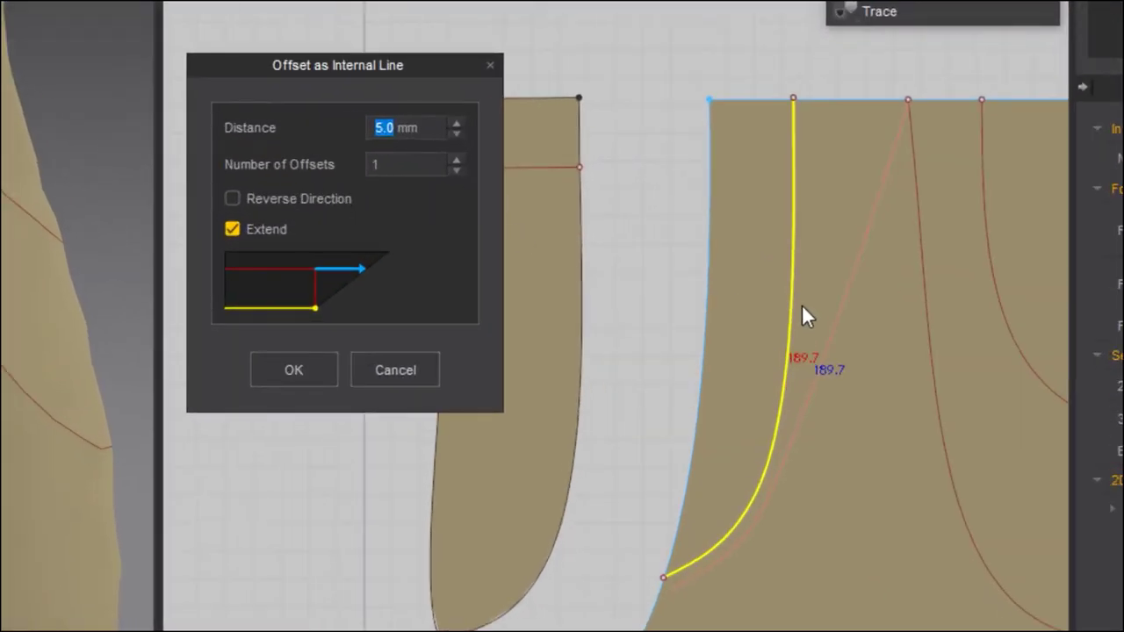
left_click(287, 199)
left_click(272, 229)
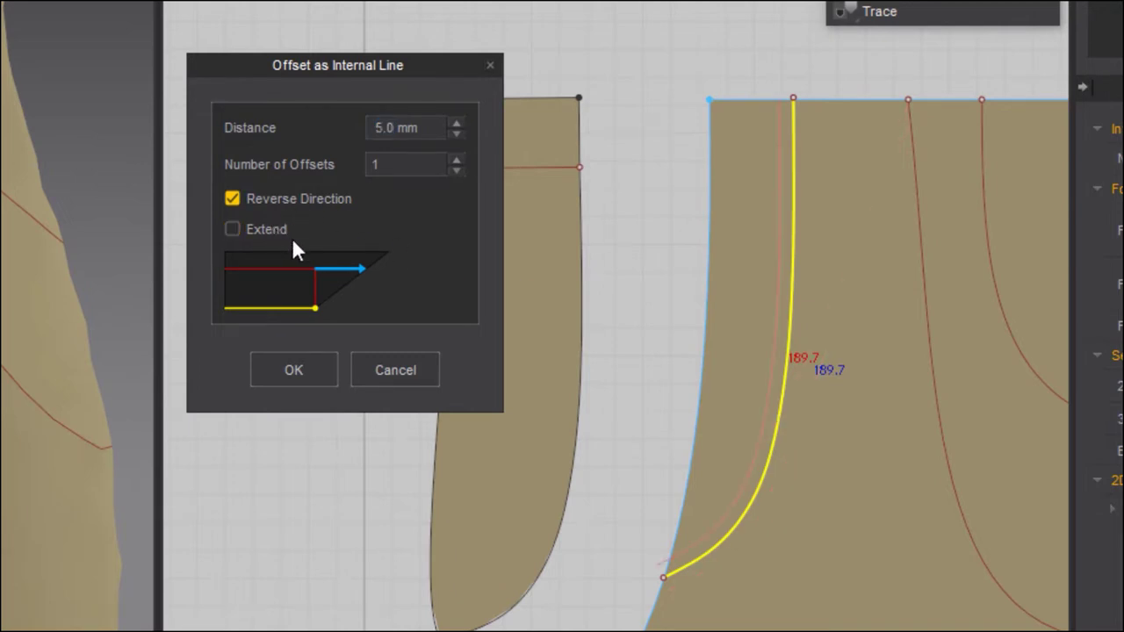
left_click(456, 135)
left_click(457, 135)
left_click(456, 135)
left_click(457, 122)
left_click(456, 122)
left_click(456, 122)
left_click(456, 122)
left_click(456, 122)
left_click(457, 122)
left_click(456, 122)
double_click(457, 122)
left_click(456, 122)
left_click(456, 122)
left_click(456, 122)
left_click(457, 122)
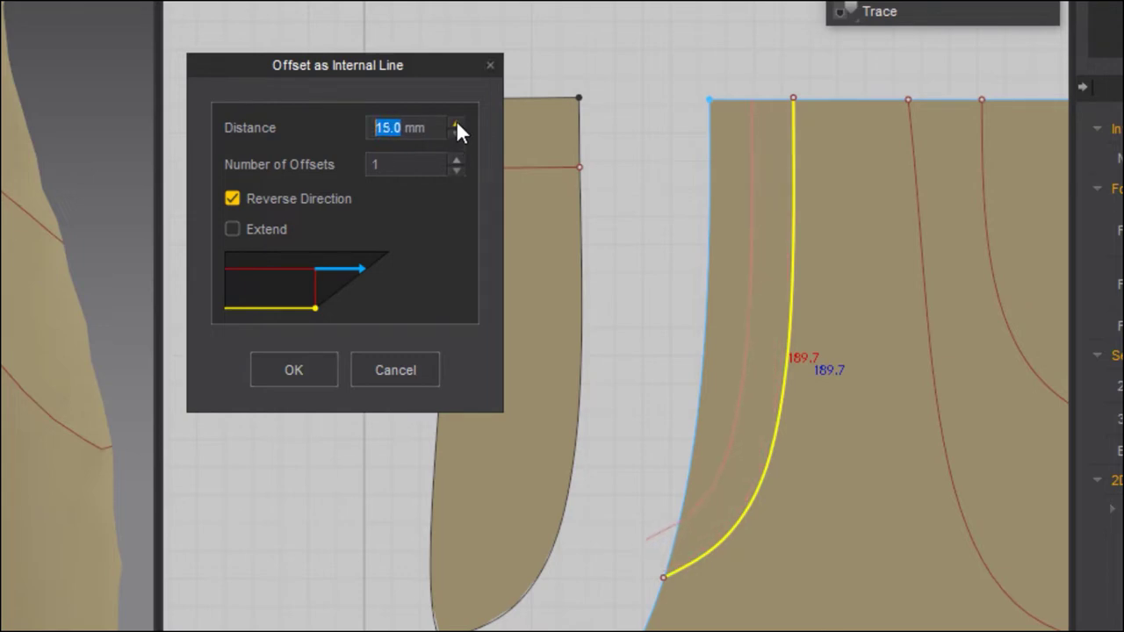
scroll(456, 120, "up", 1)
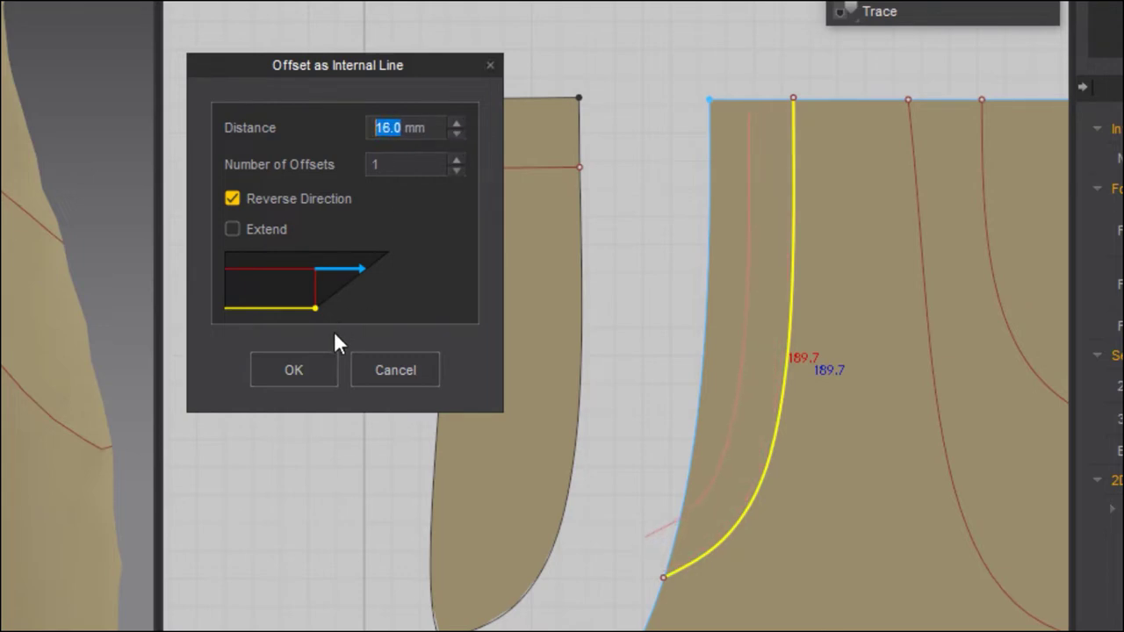
left_click(309, 366)
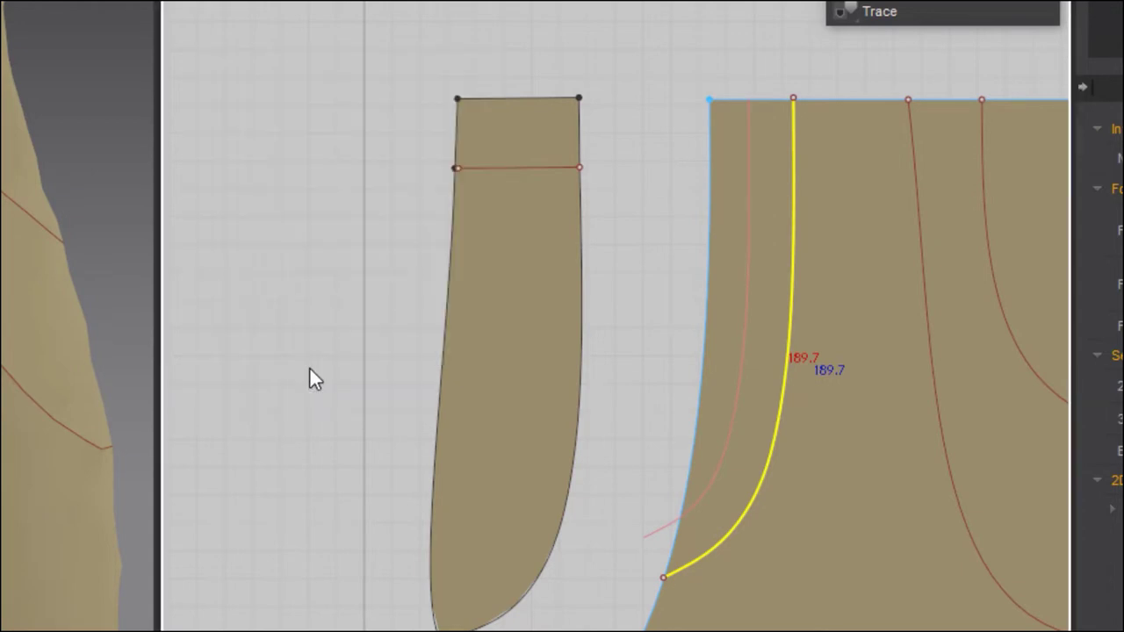
- Trim the overhanging end of the new offset line to the front panel's pattern outline and select the trimmed line
right_click(664, 538)
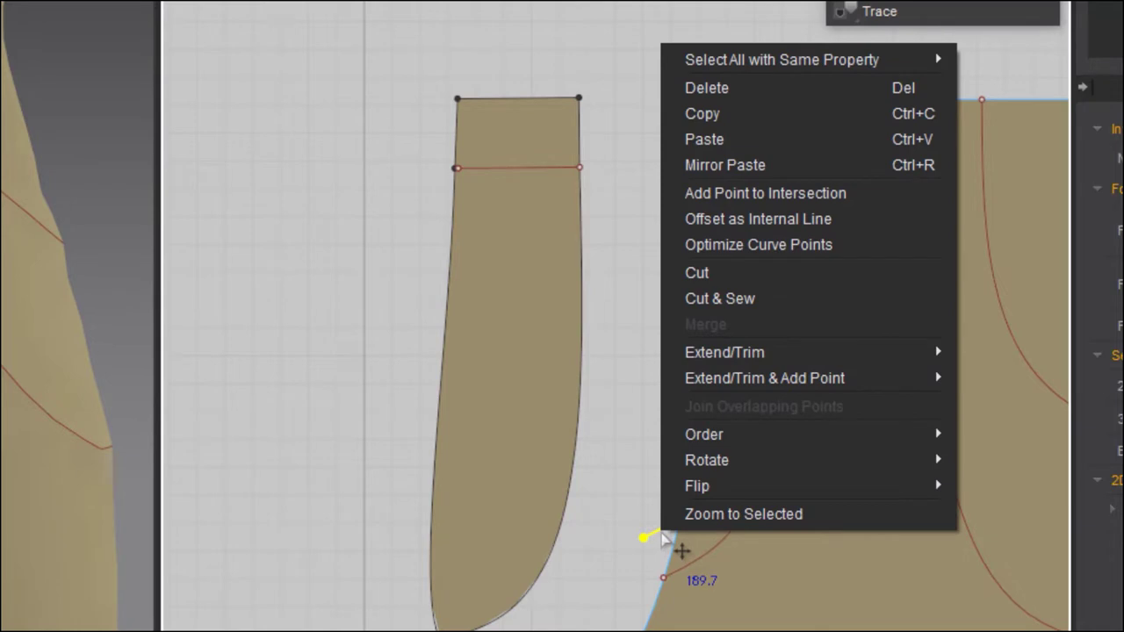
mouse_move(740, 358)
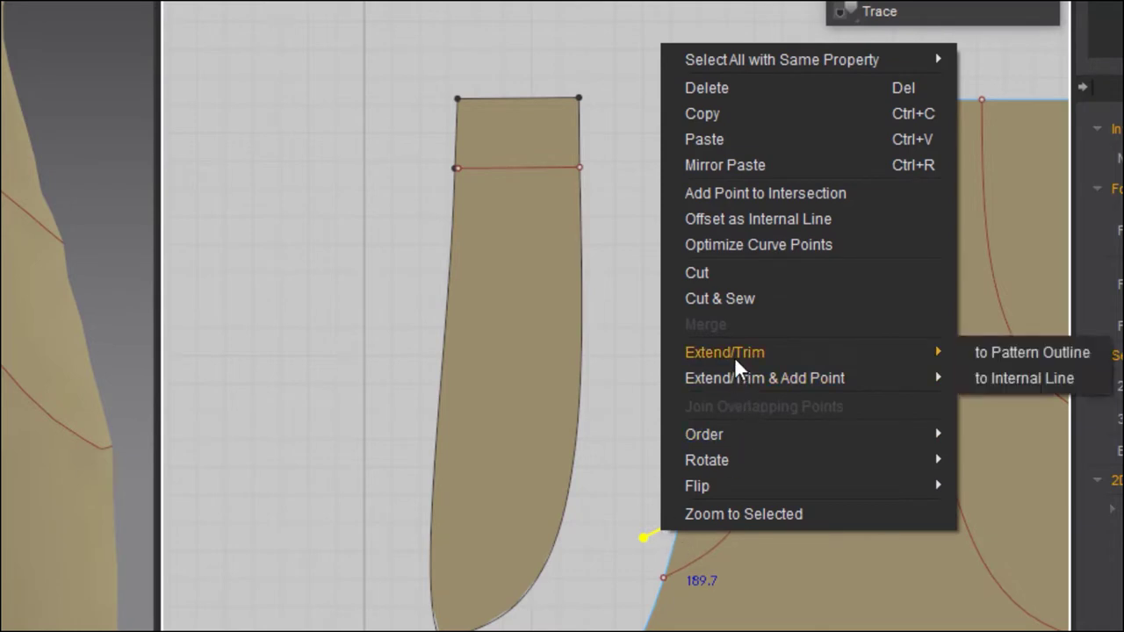
left_click(1022, 352)
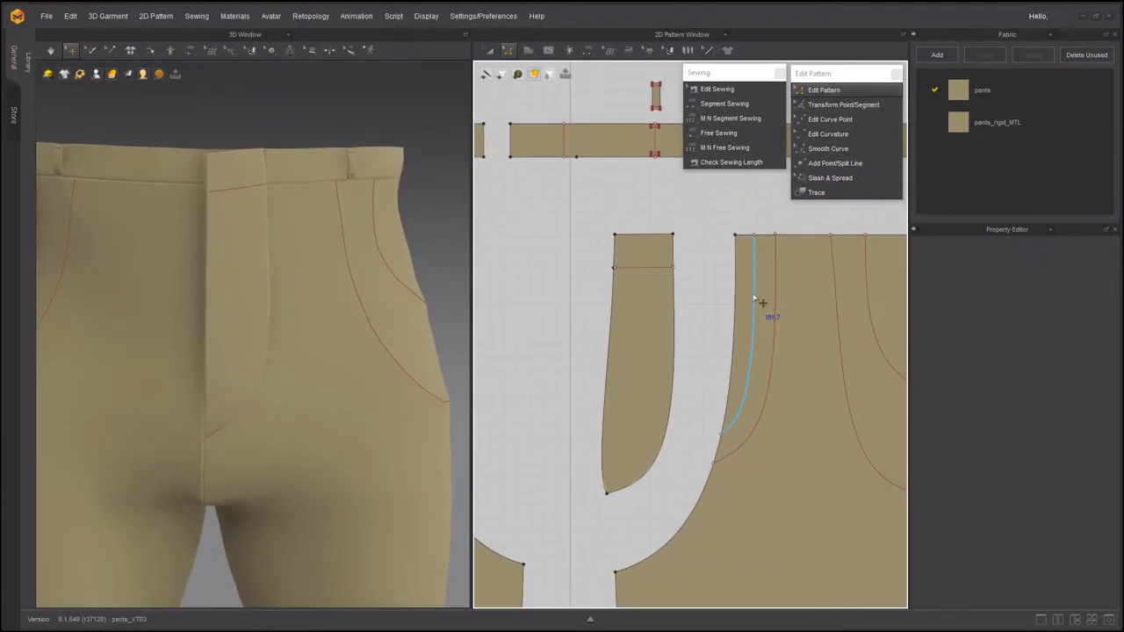
left_click(753, 299)
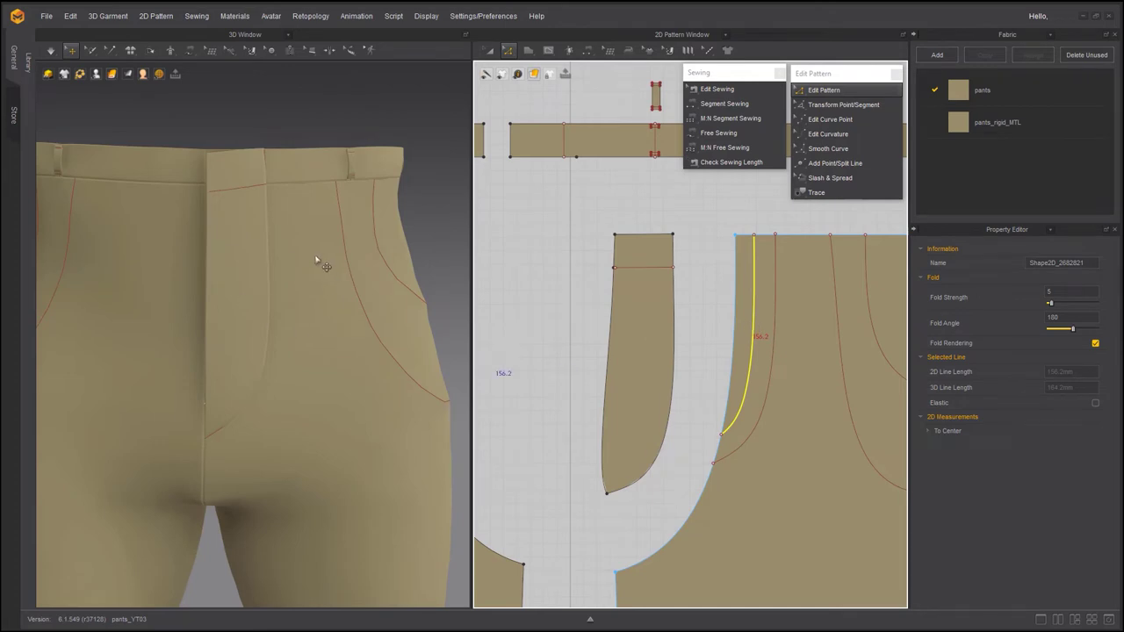
- Create a zipper between the front panel's centre-front edge and the offset internal line on the opposite front panel, from waist seam to line end
right_click_drag(271, 233, 337, 232)
scroll(337, 231, "up", 3)
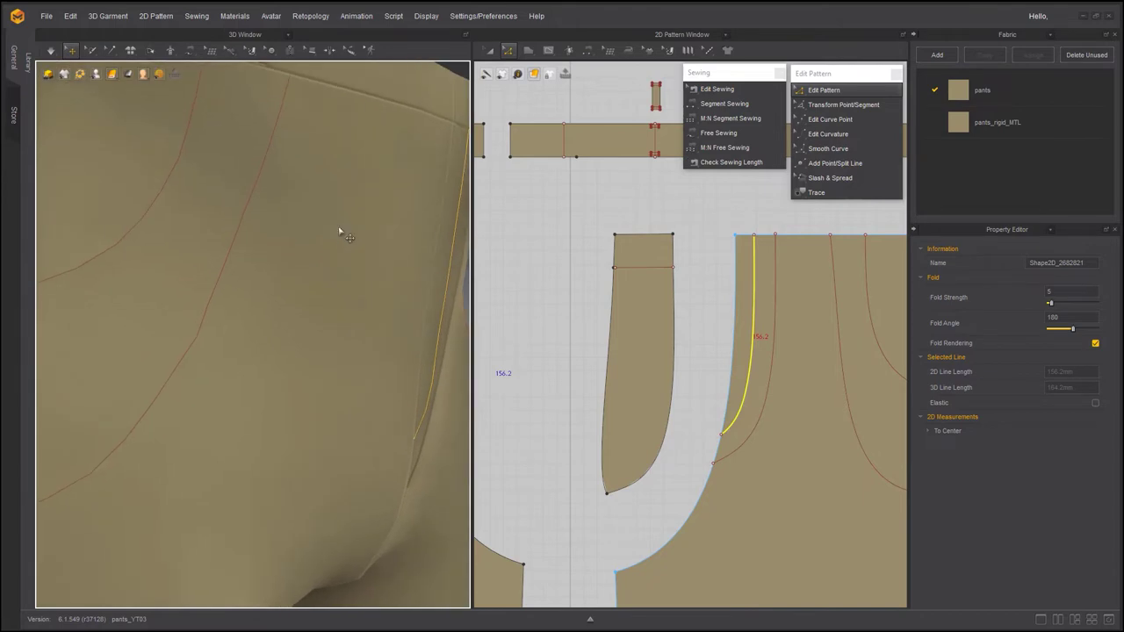
middle_click_drag(346, 233, 276, 264)
right_click_drag(277, 264, 273, 259)
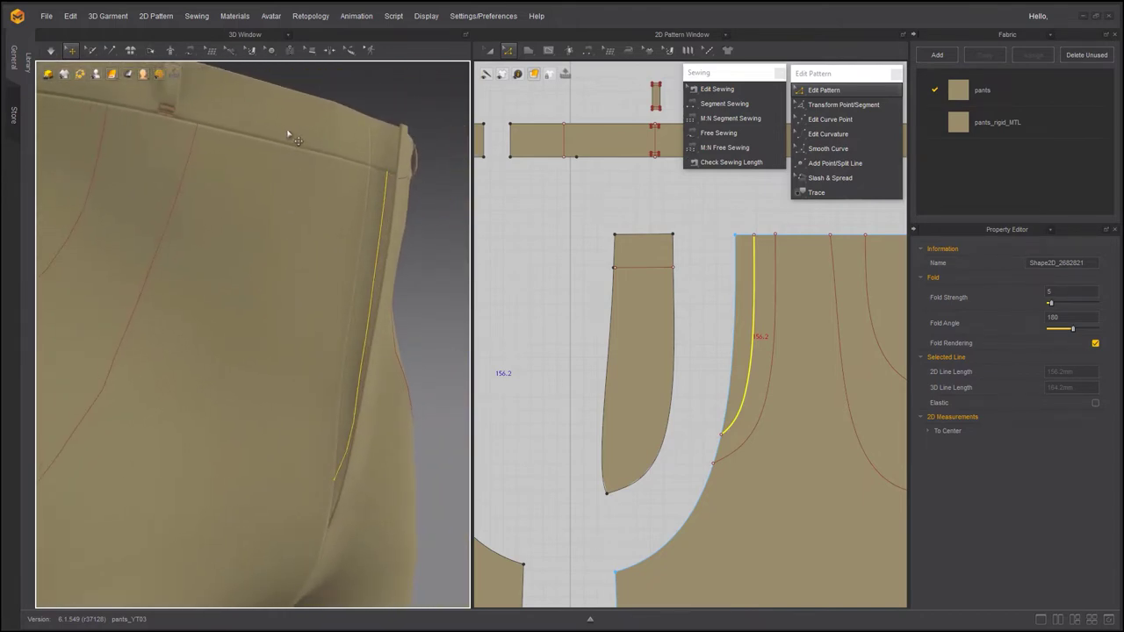
left_click(290, 52)
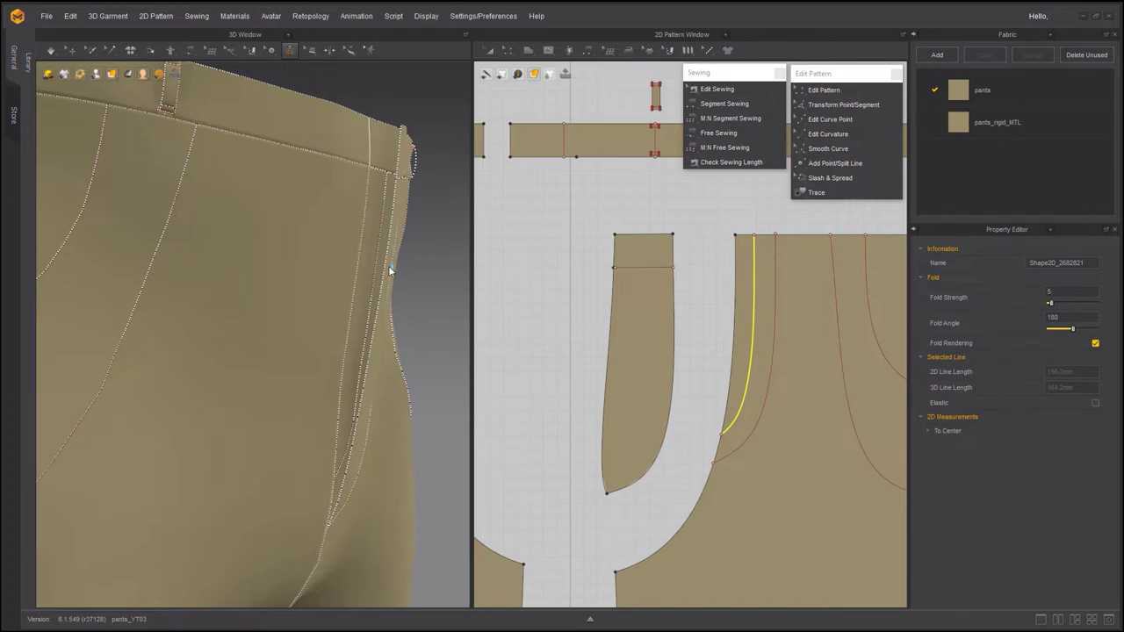
left_click(369, 172)
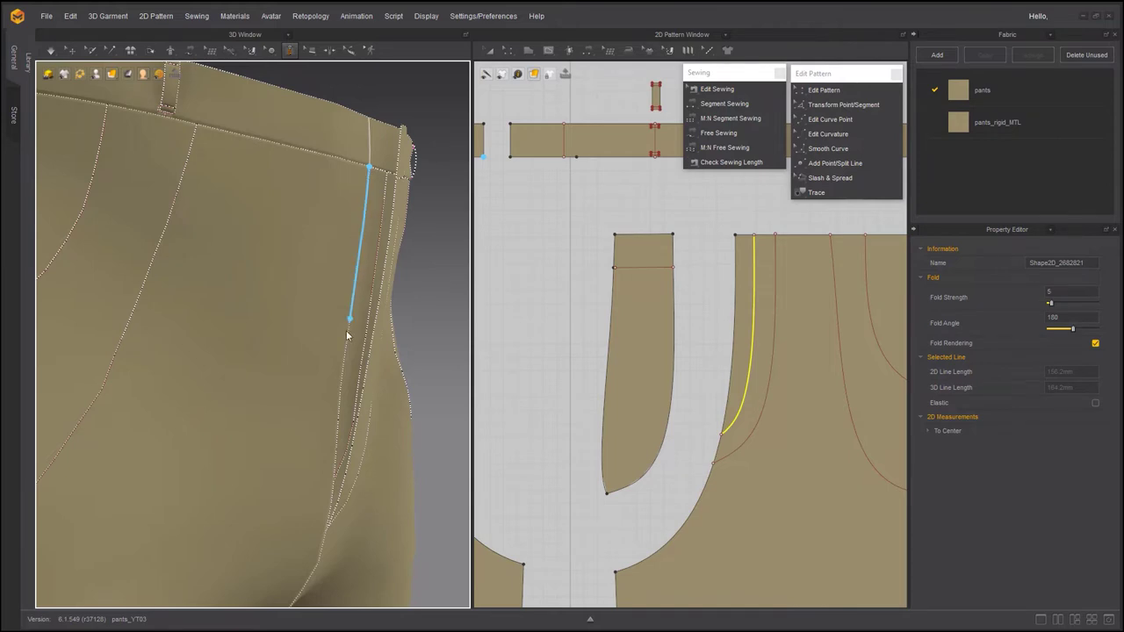
left_click(334, 475)
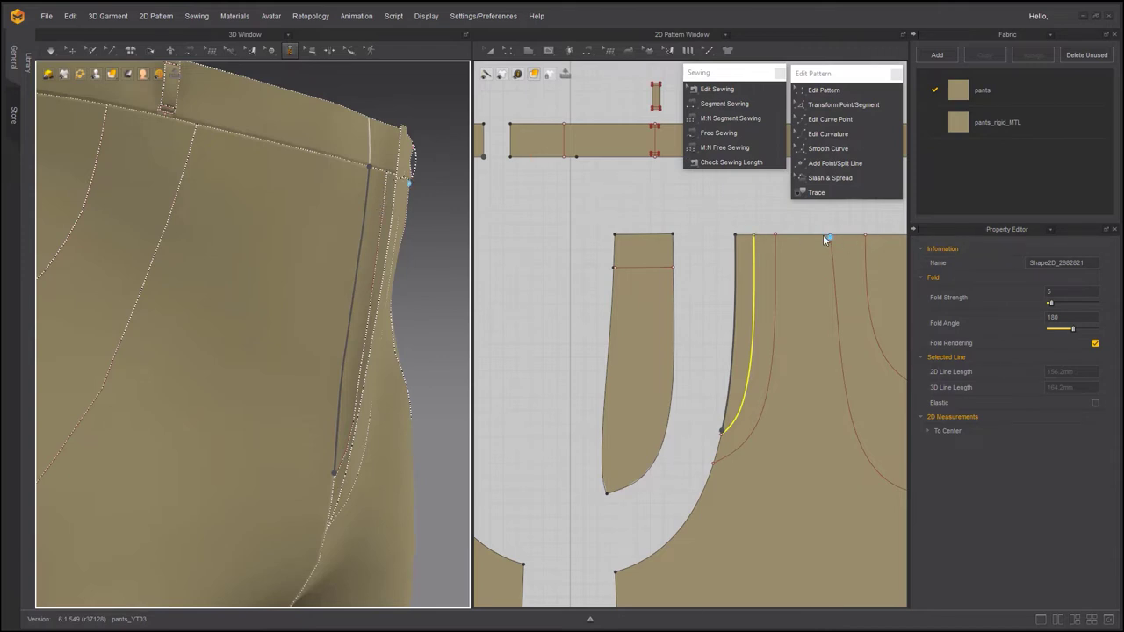
left_click(386, 175)
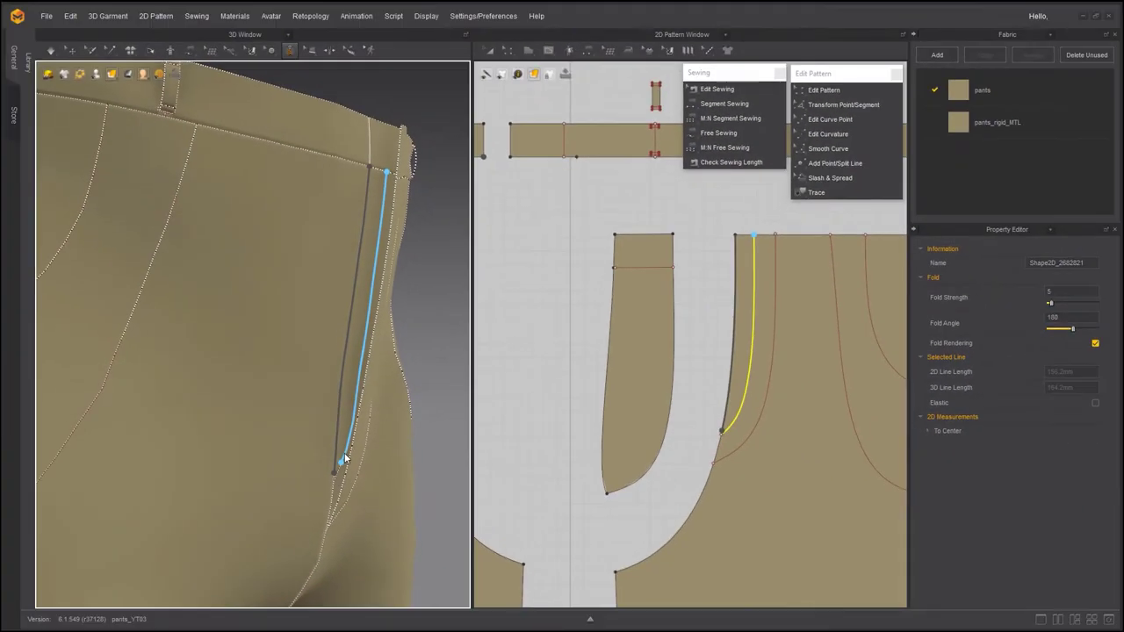
double_click(343, 455)
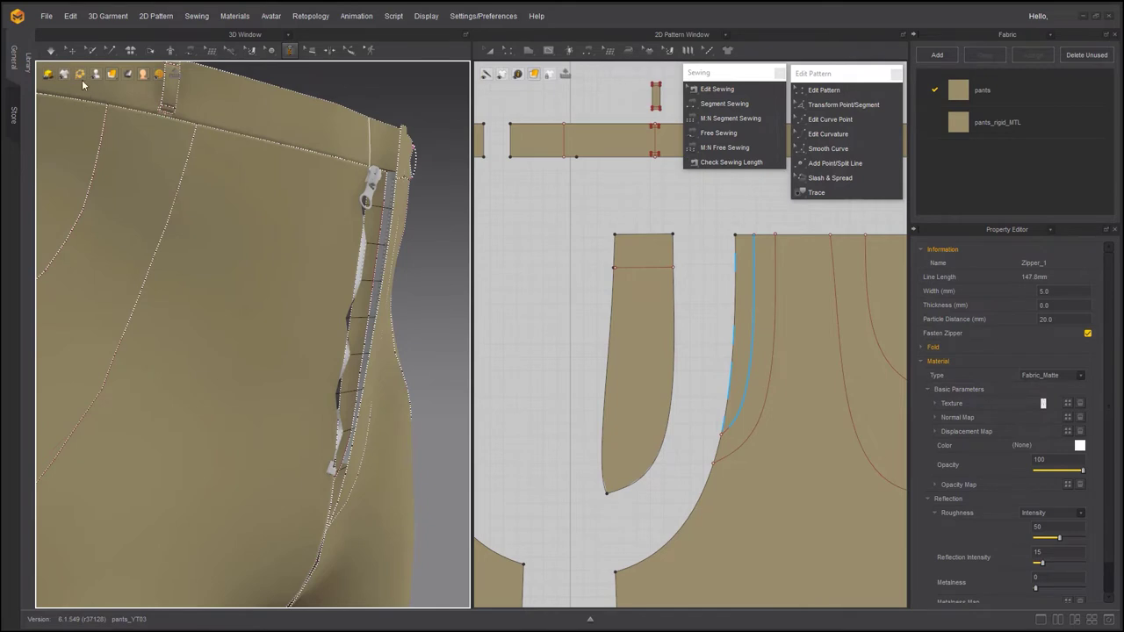
- Simulate the garment to pull the new zipper closed, then stop the simulation
left_click(72, 50)
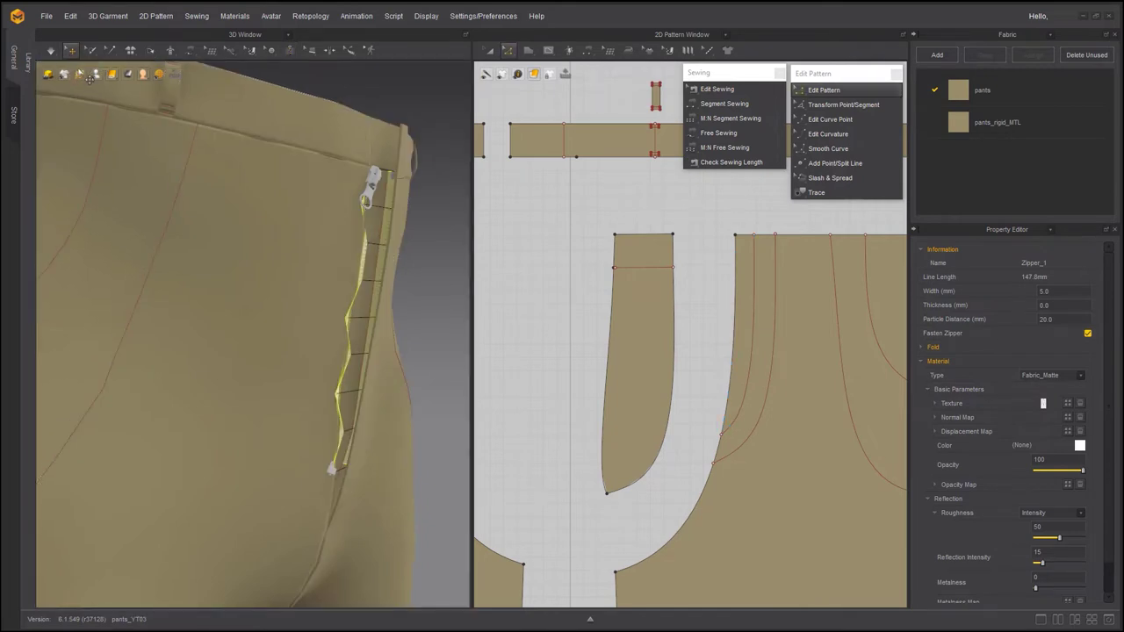
left_click(50, 50)
left_click(80, 90)
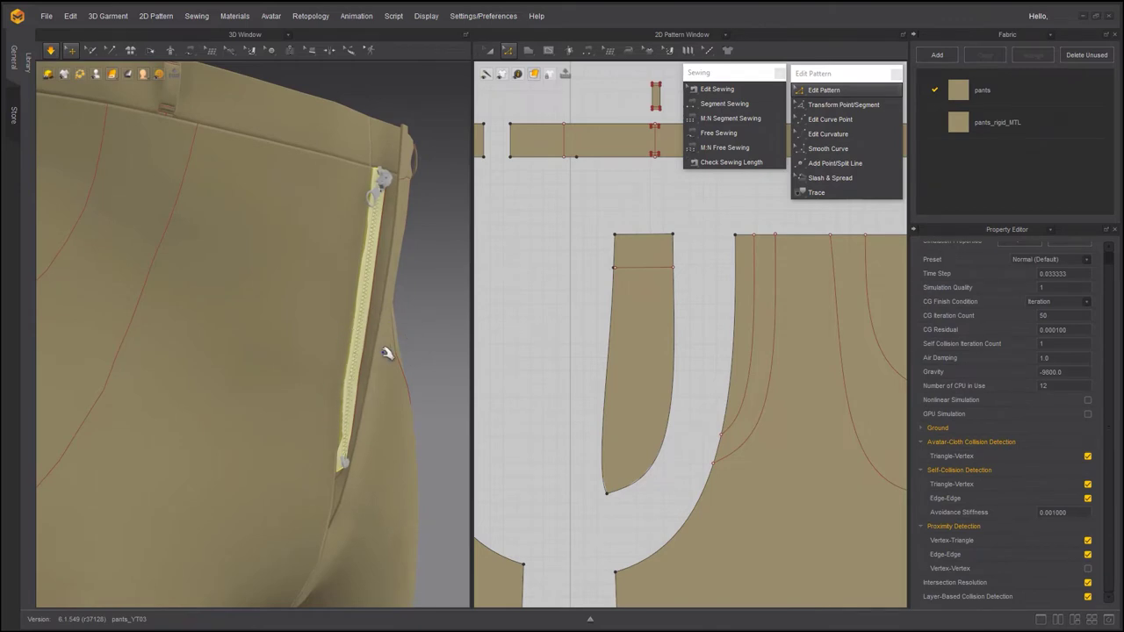
right_click_drag(316, 344, 281, 316)
scroll(276, 314, "up", 3)
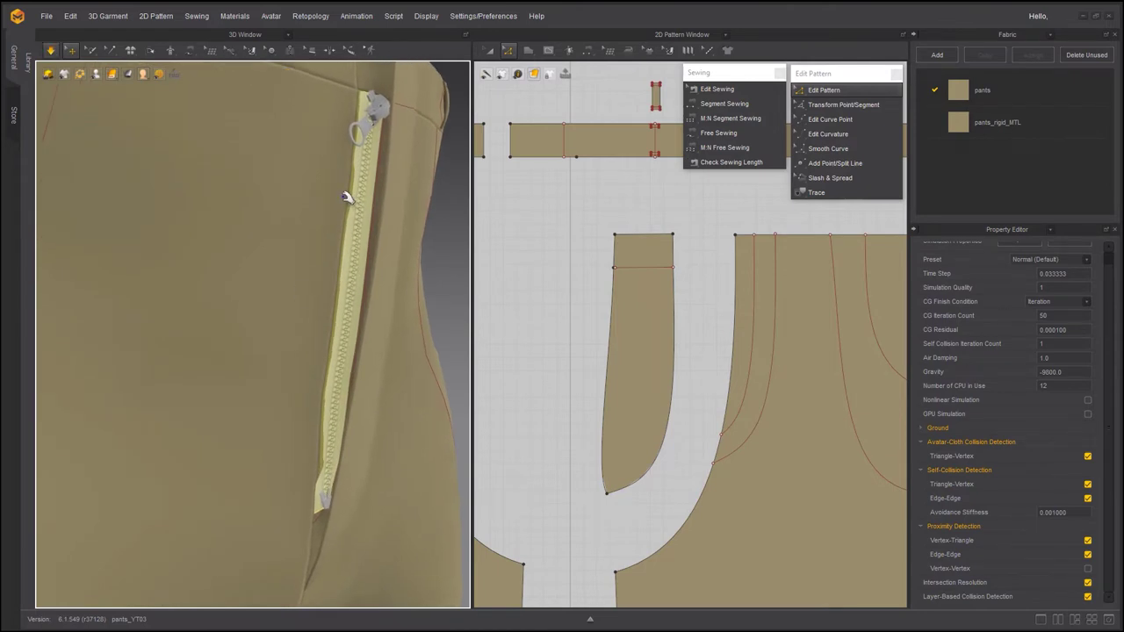
left_click(51, 50)
- Select the zipper and set its thickness to 1 mm after trying 0.5 and 1.2 mm
left_click(165, 84)
left_click(377, 167)
left_click(363, 235)
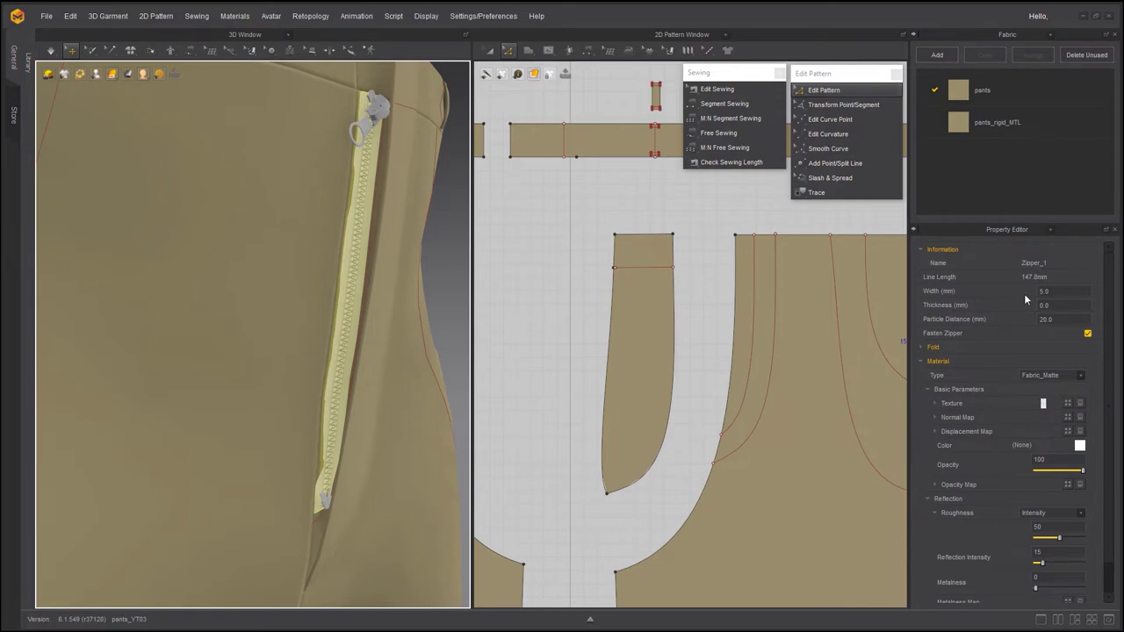
left_click(1040, 307)
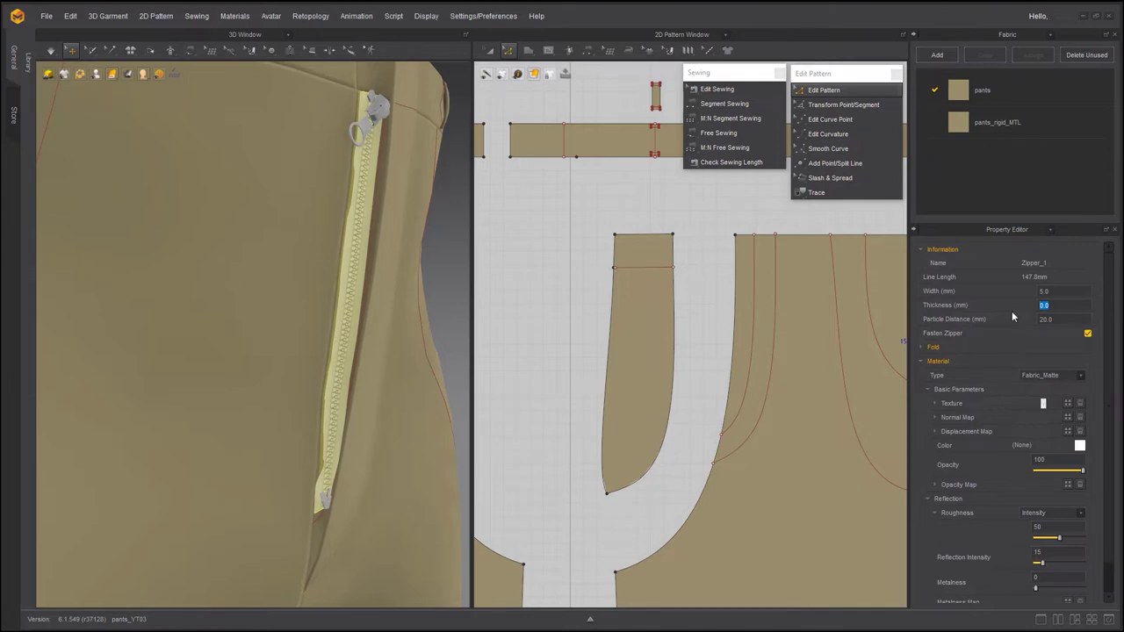
key("Return")
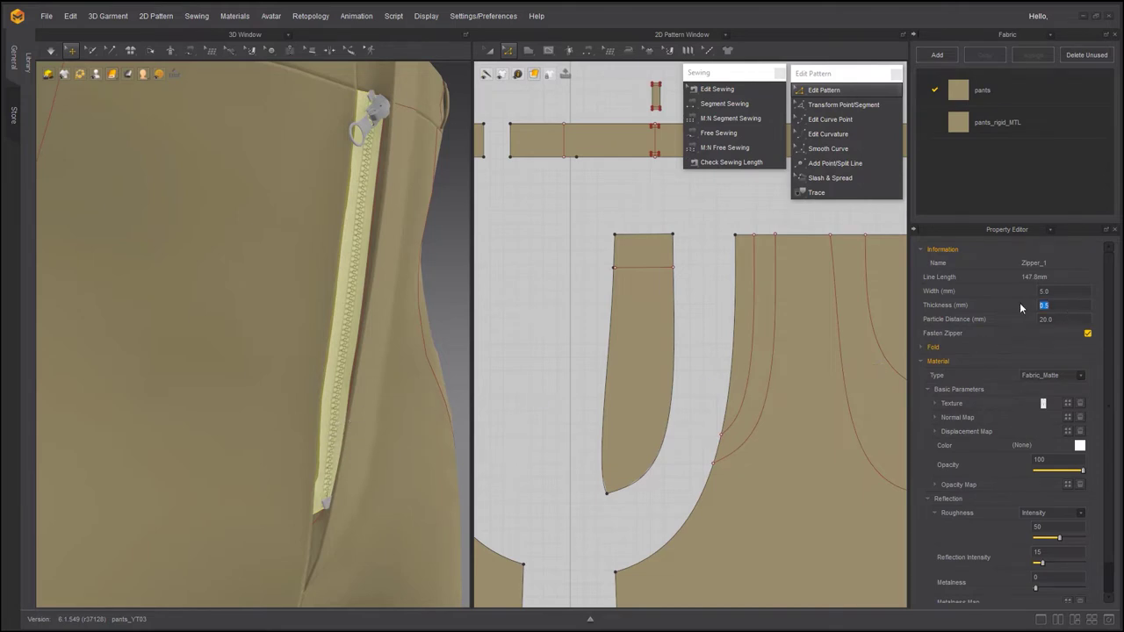
type("1")
key("Return")
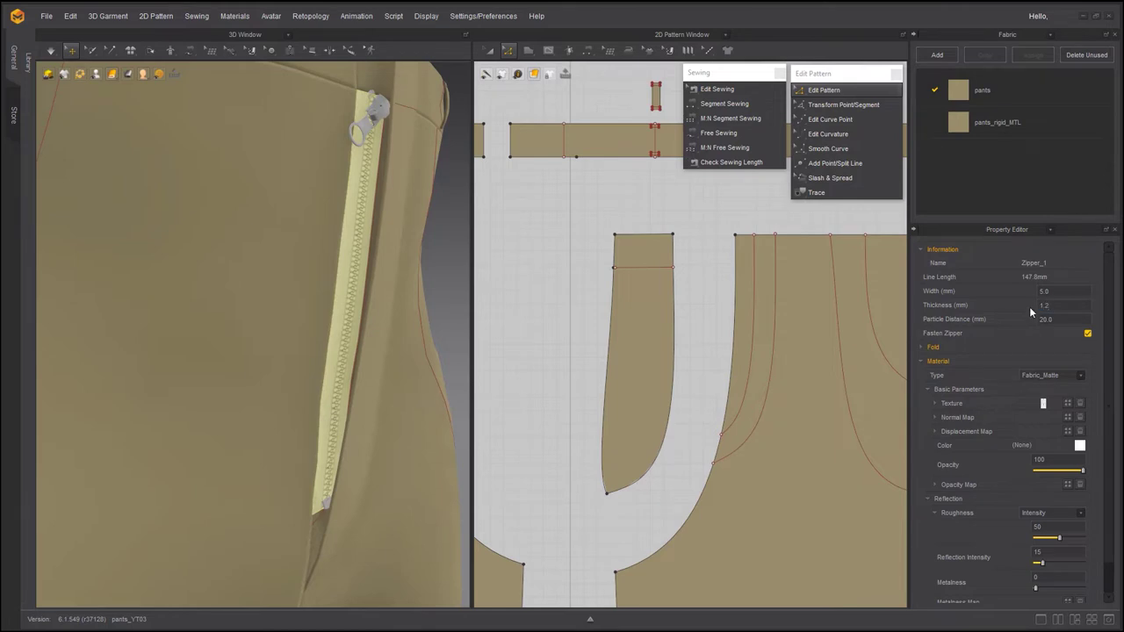
left_click(1061, 307)
key("BackSpace")
type("1")
key("BackSpace")
- Set the zipper's particle distance to 15 mm and simulate the garment again
left_click(1059, 321)
key("Return")
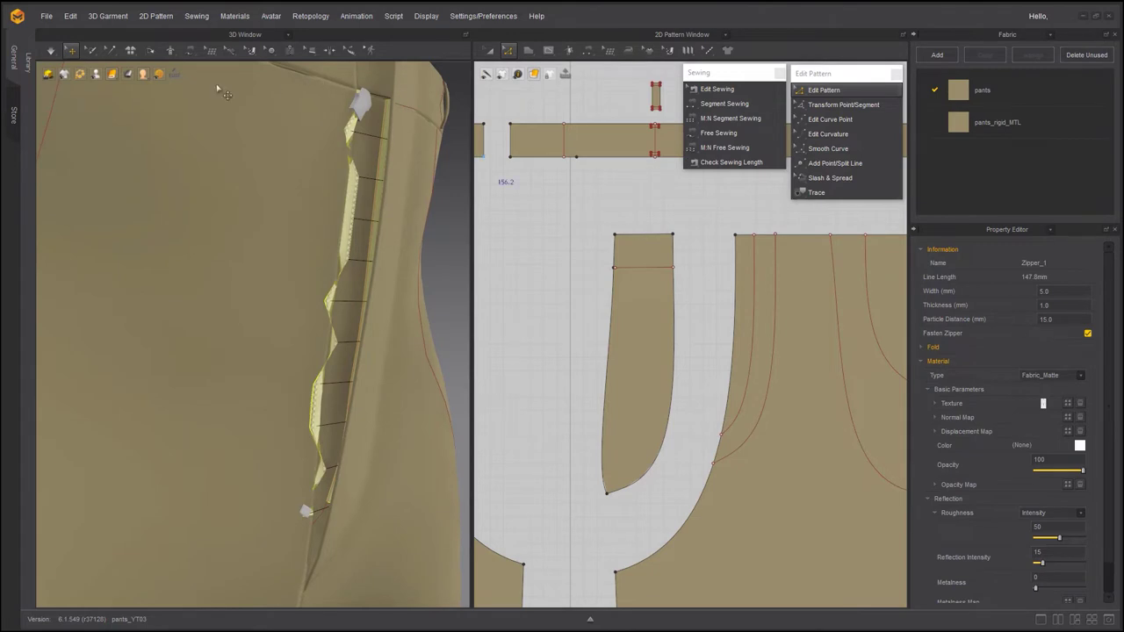
left_click(50, 50)
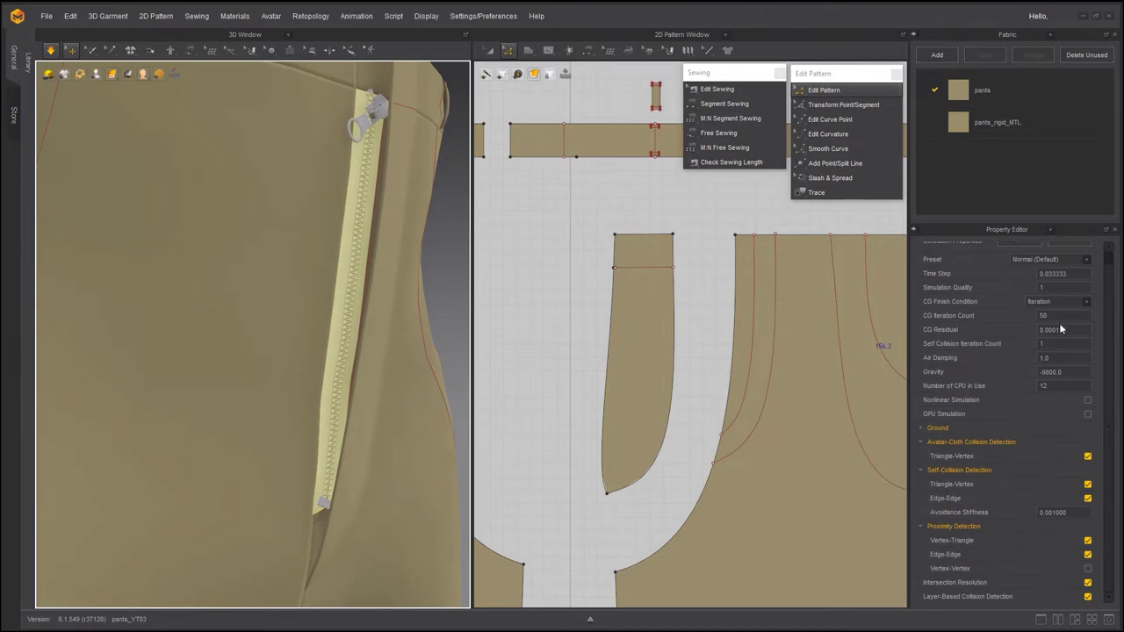
key("space")
- Set the zipper's width to 8 mm and rerun the simulation to settle it
left_click(1000, 292)
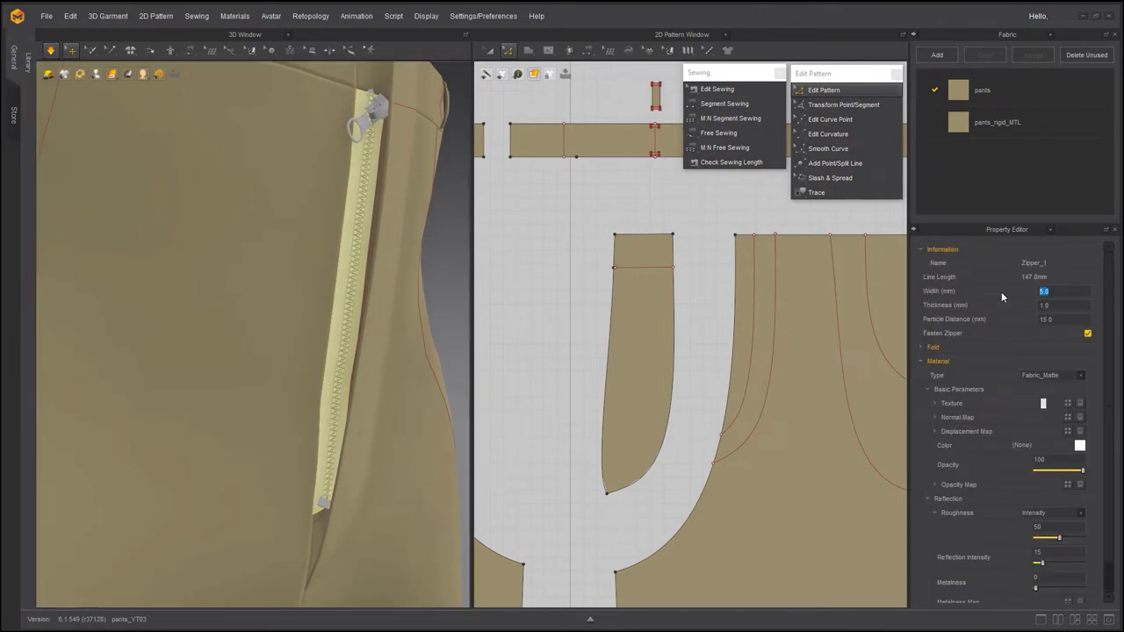
type("8")
key("Return")
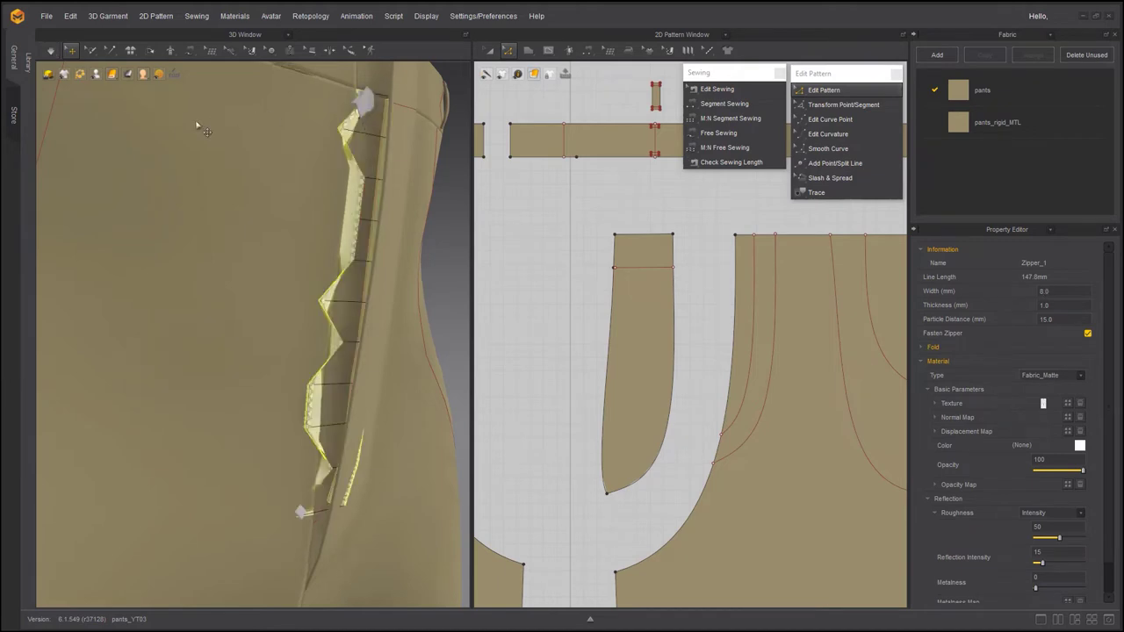
left_click(51, 50)
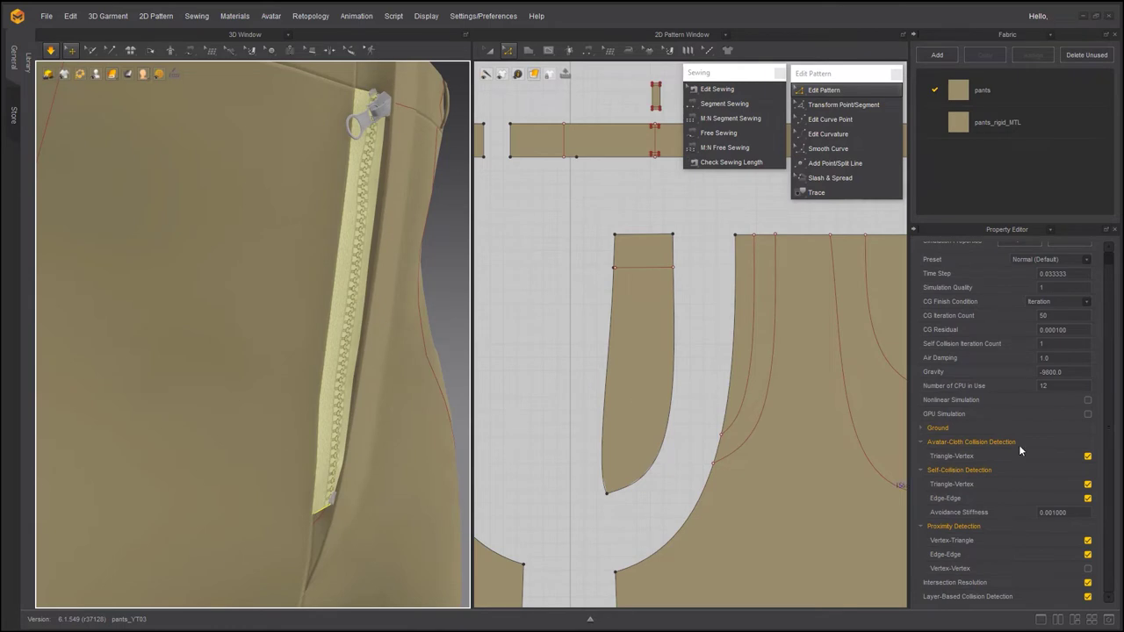
- Colour the zipper tape with a tone sampled from the trousers fabric, lighten it slightly and deselect the zipper
left_click(362, 266)
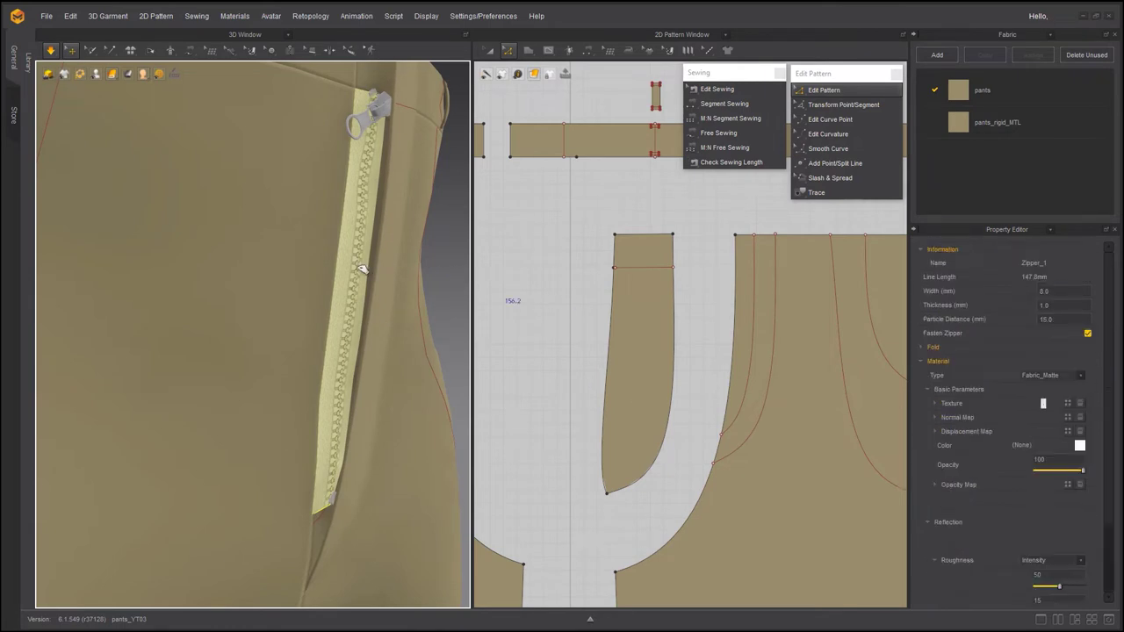
left_click(1080, 446)
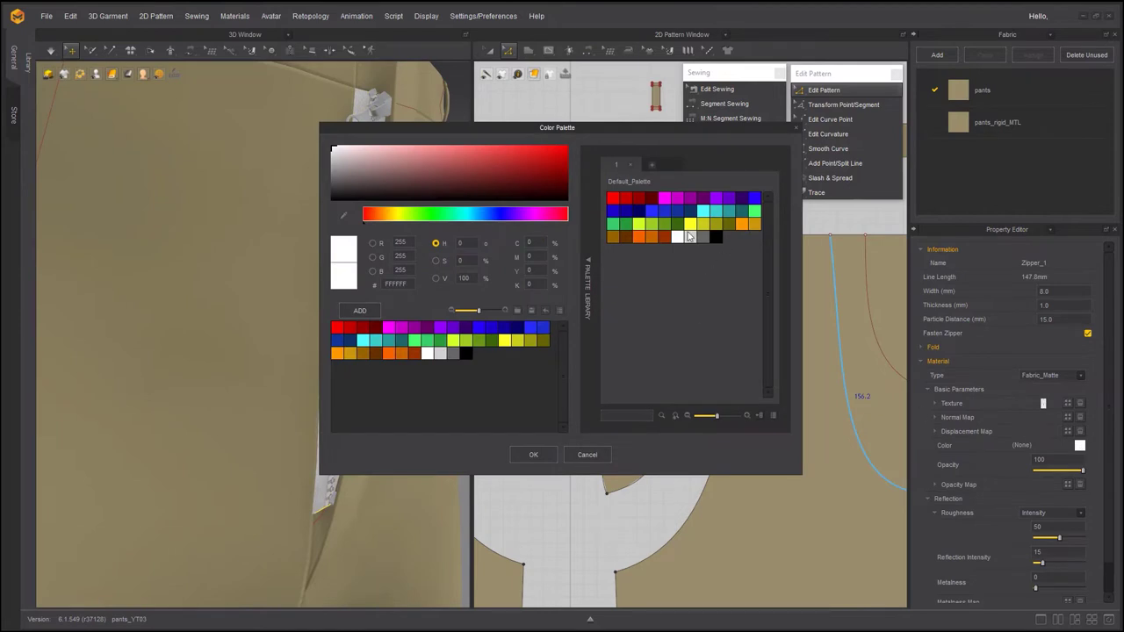
left_click(343, 215)
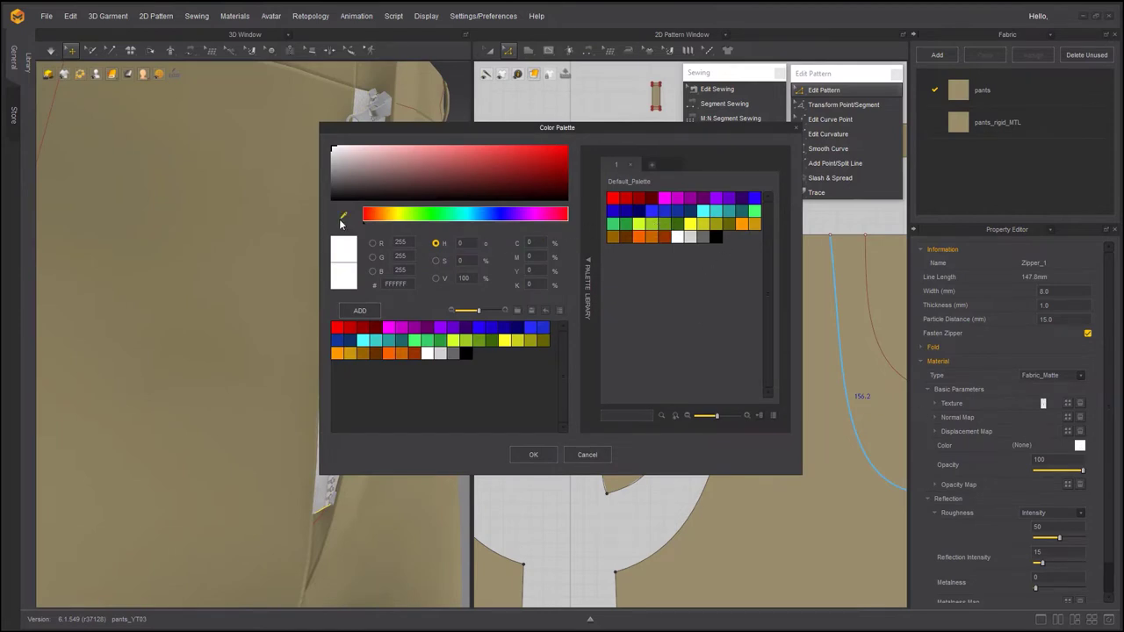
left_click(273, 242)
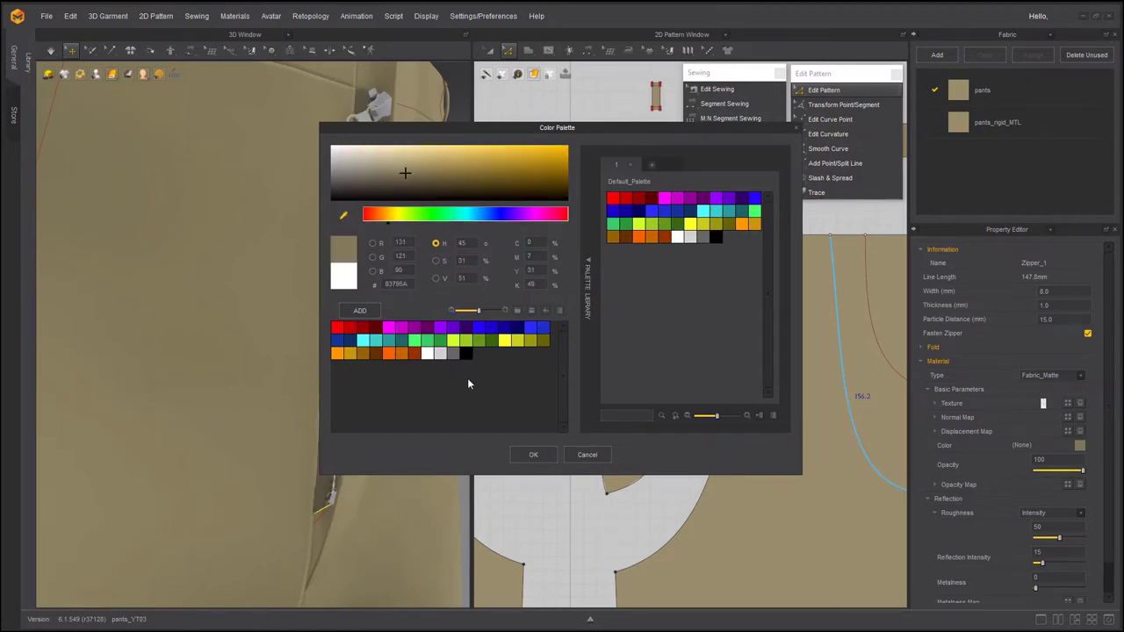
left_click_drag(403, 174, 402, 168)
left_click(531, 454)
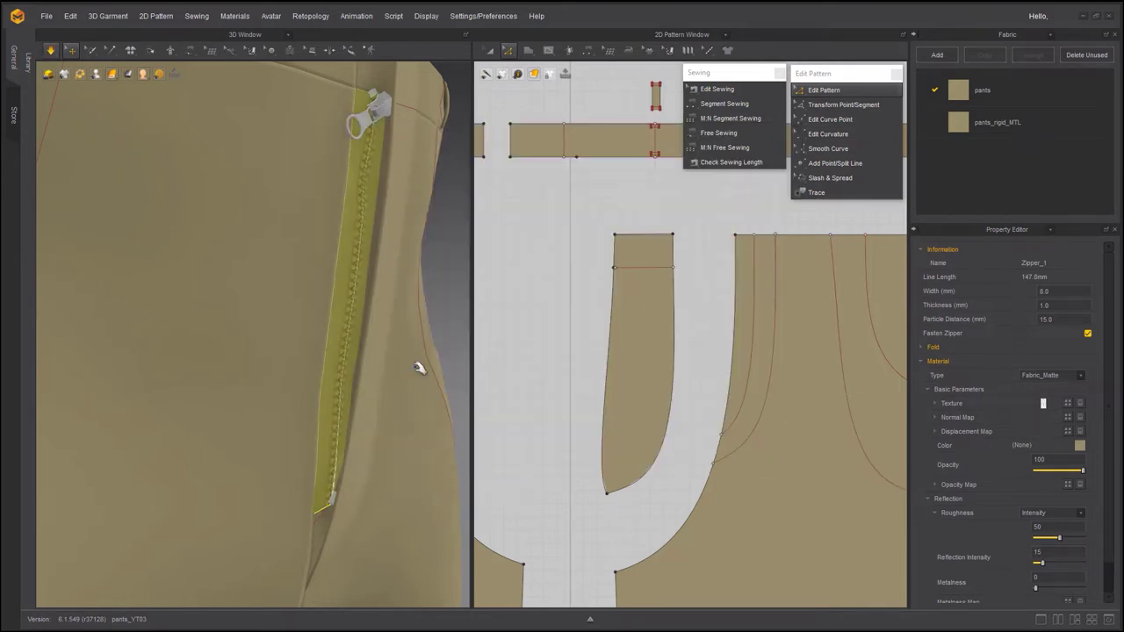
left_click(444, 316)
- Select the zipper slider and change its puller to the second shape in the row, a narrow pull tab
scroll(460, 313, "down", 1)
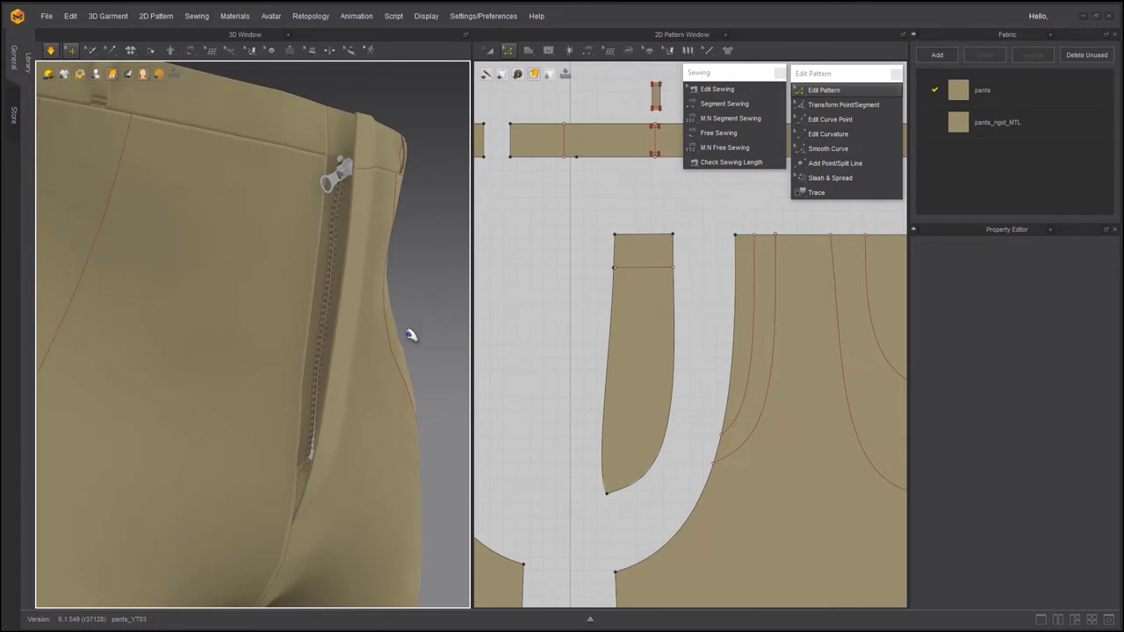
mouse_move(368, 347)
right_mouse_down()
mouse_move(372, 411)
mouse_move(364, 346)
right_mouse_up()
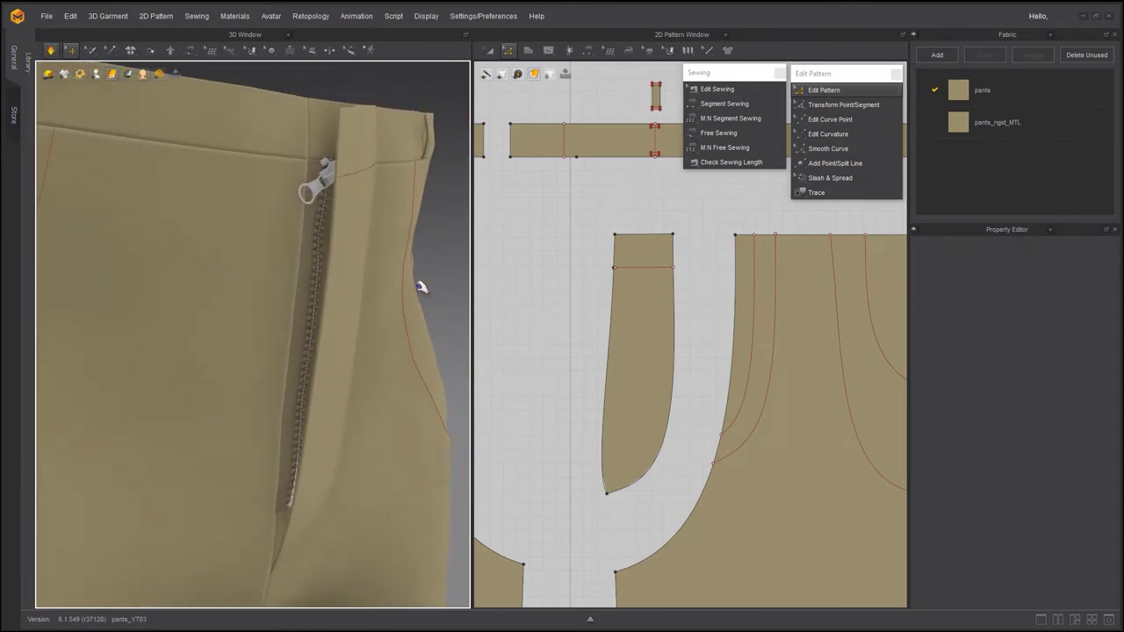
left_click(318, 188)
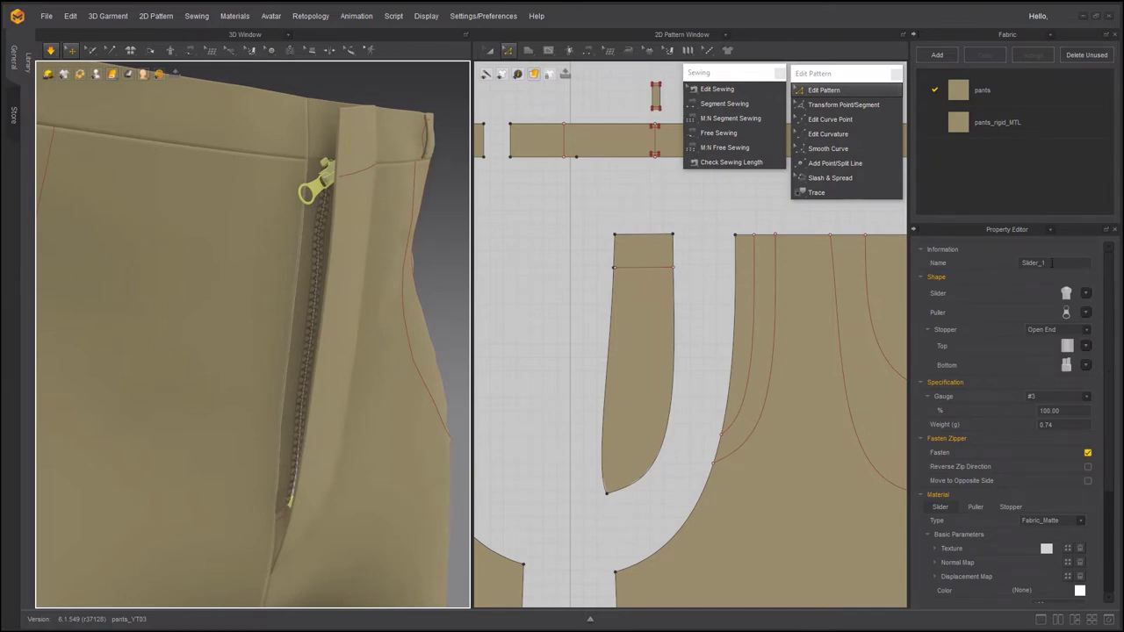
left_click(1055, 263)
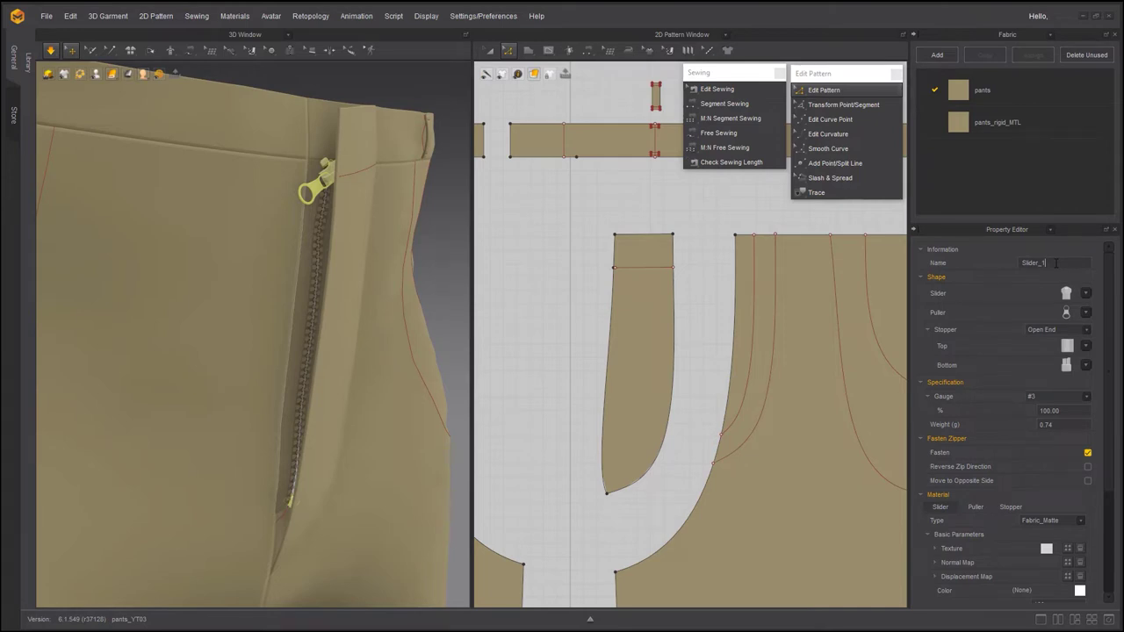
left_click(1086, 313)
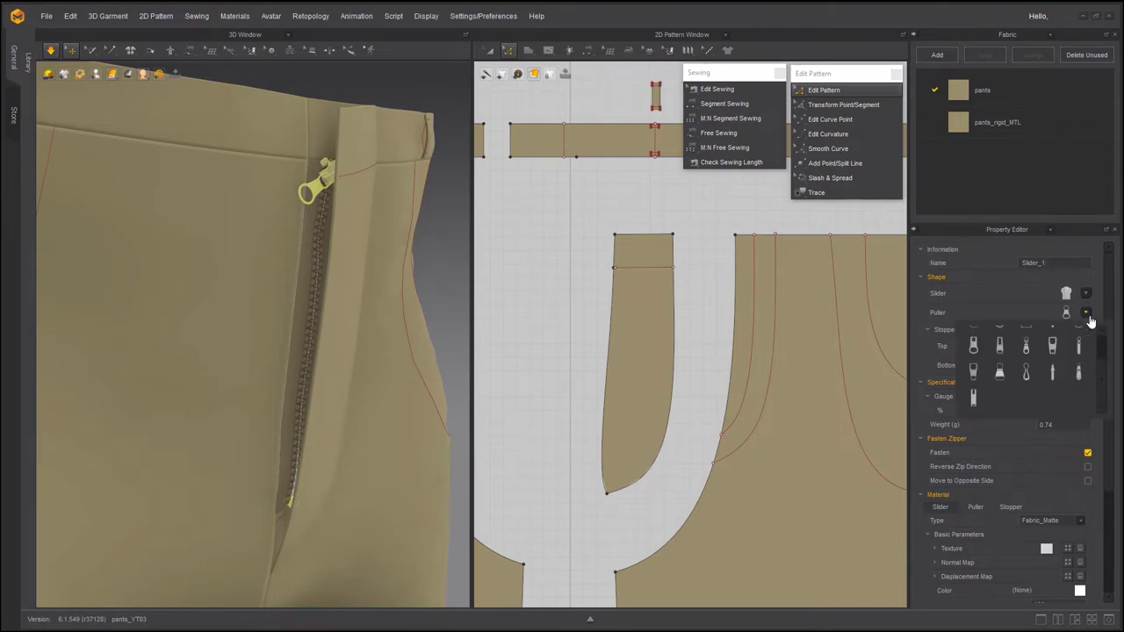
left_click(1000, 348)
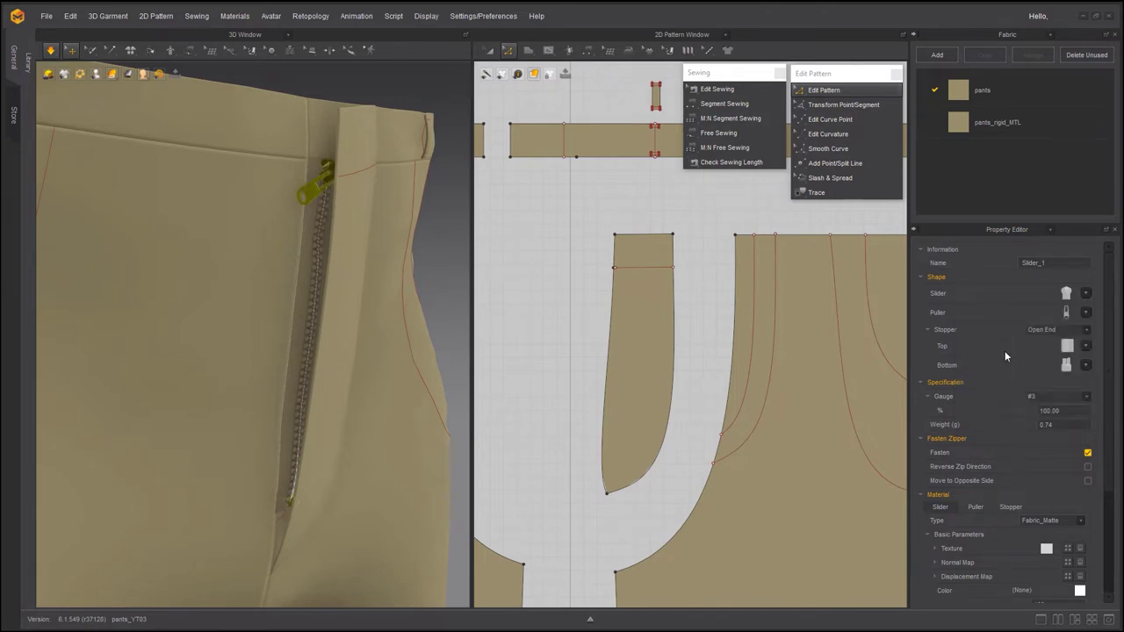
- Set the slider material's roughness intensity to 14 and its colour to a warm grey, about A4A196, leaving metalness at 0
scroll(1004, 350, "down", 5)
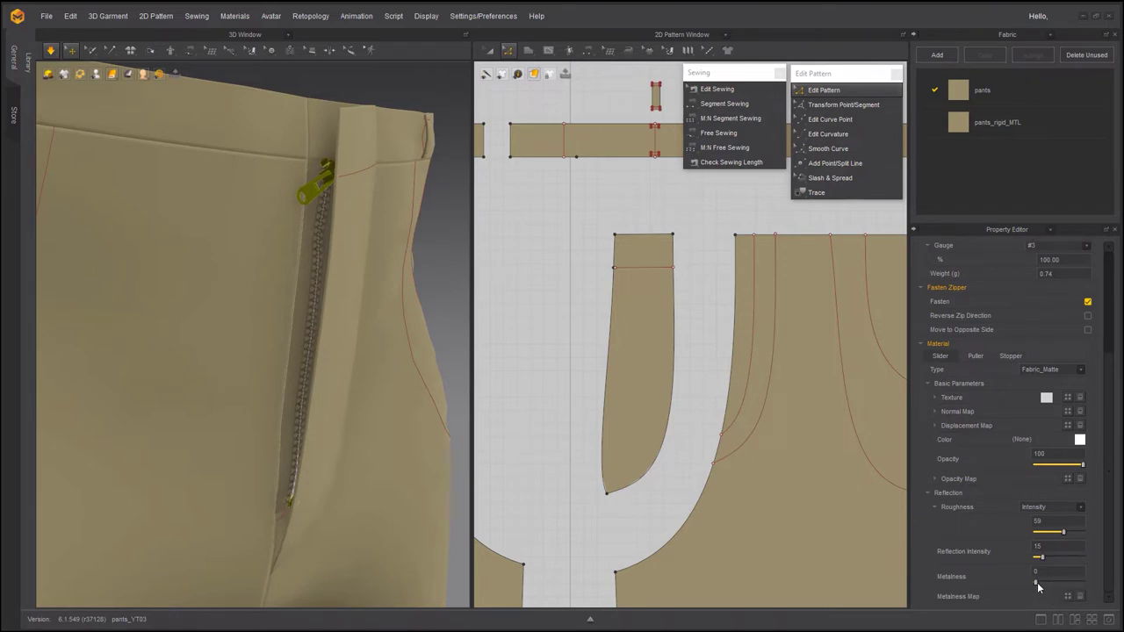
left_click_drag(1037, 582, 1075, 580)
left_click_drag(1054, 534, 1042, 535)
left_click(1079, 440)
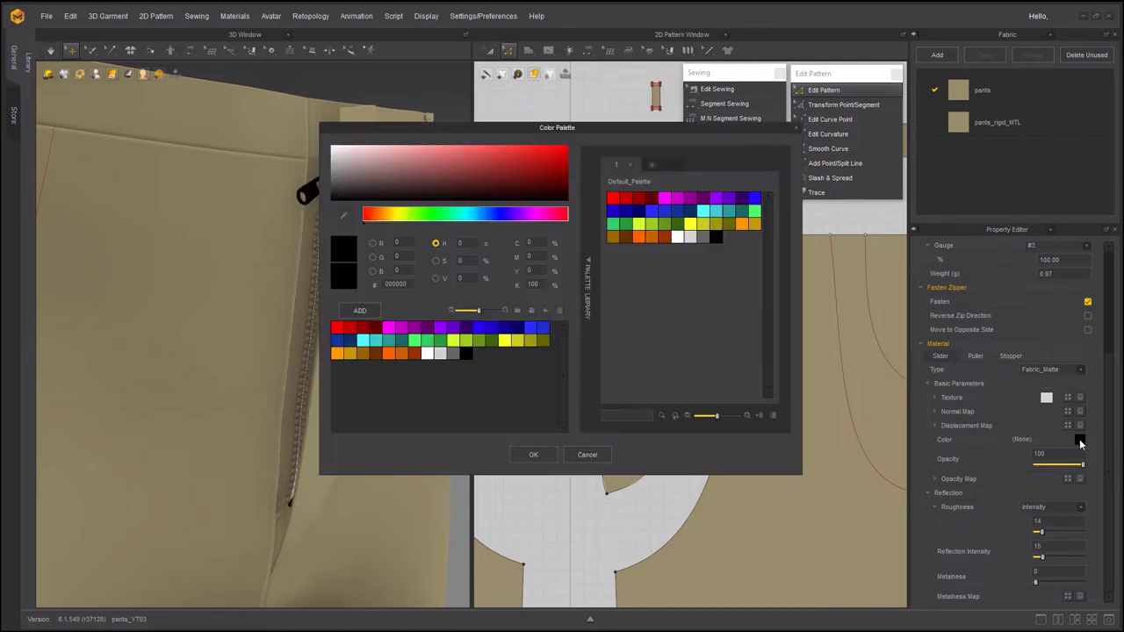
left_click(754, 226)
left_click_drag(468, 172, 352, 164)
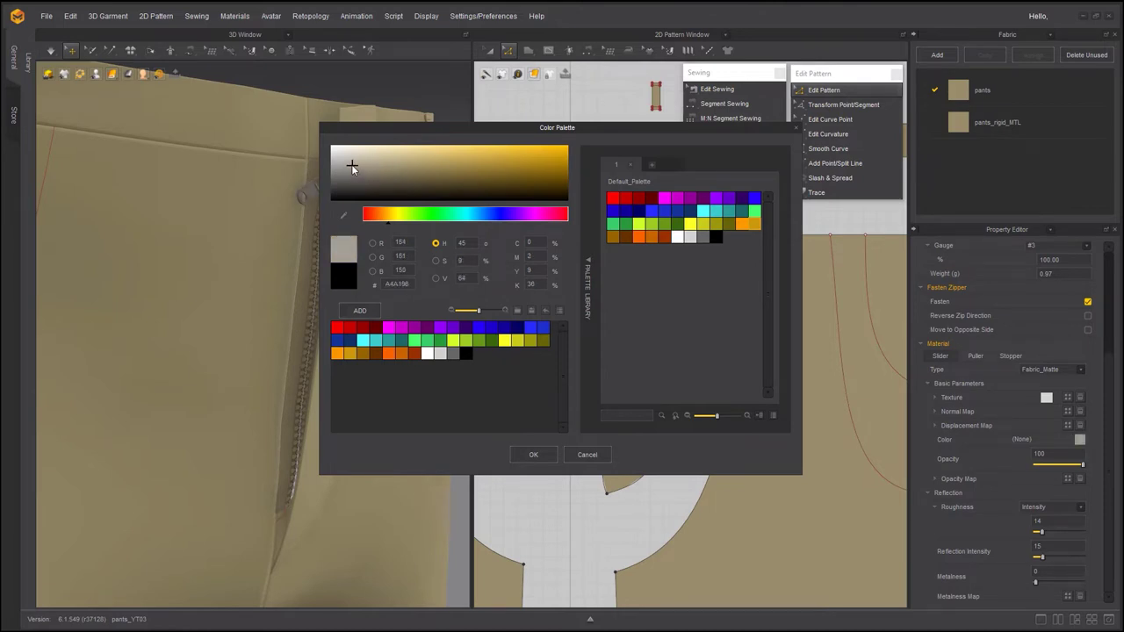
left_click(534, 454)
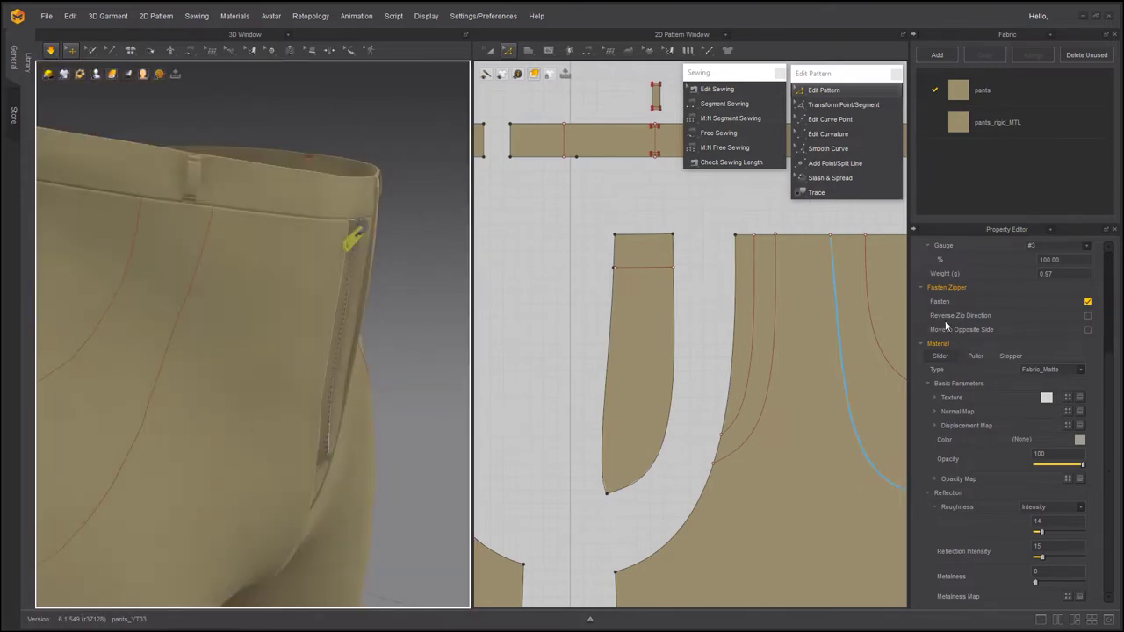
- Try reversing the zip direction of the fastened zipper and restore the original direction
left_click(1087, 316)
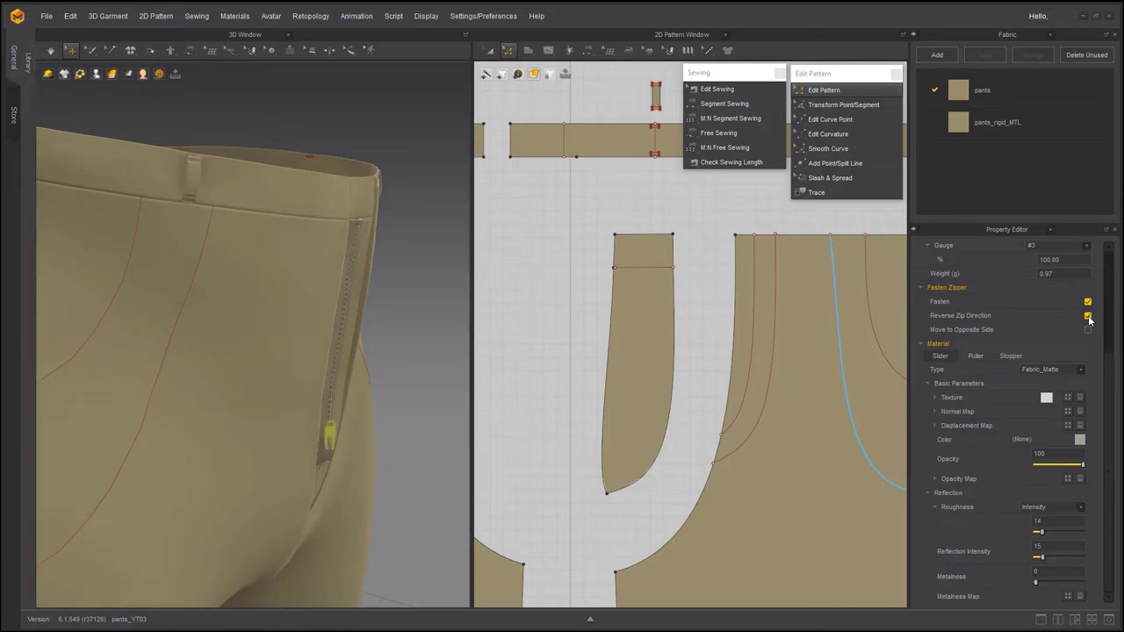
left_click(1088, 316)
right_click_drag(339, 325, 308, 321)
scroll(348, 323, "up", 3)
middle_click_drag(351, 325, 287, 393)
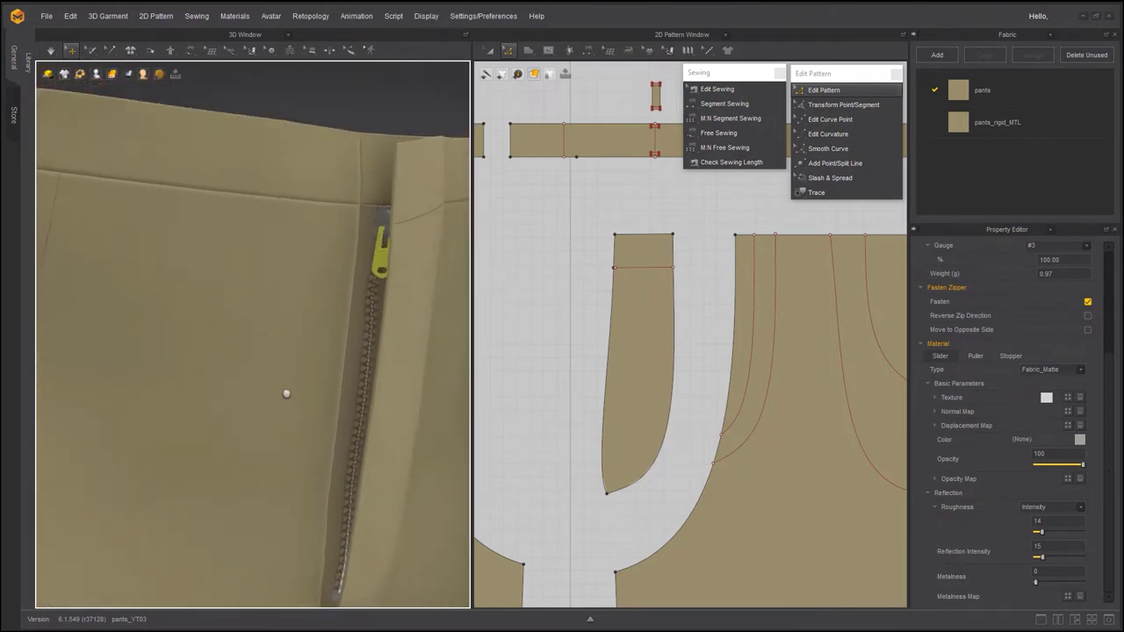
right_click_drag(286, 394, 336, 321)
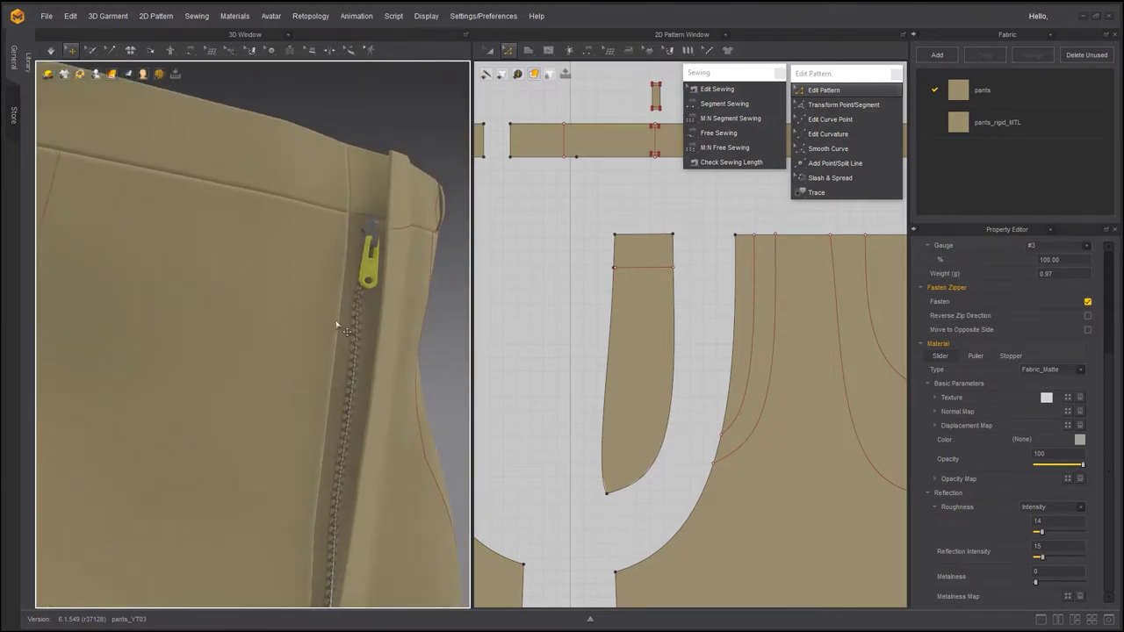
- Examine the options available for the zipper slider up close, including resetting its arrangement, and leave the slider deselected
right_click(372, 260)
left_click(373, 247)
right_click(374, 242)
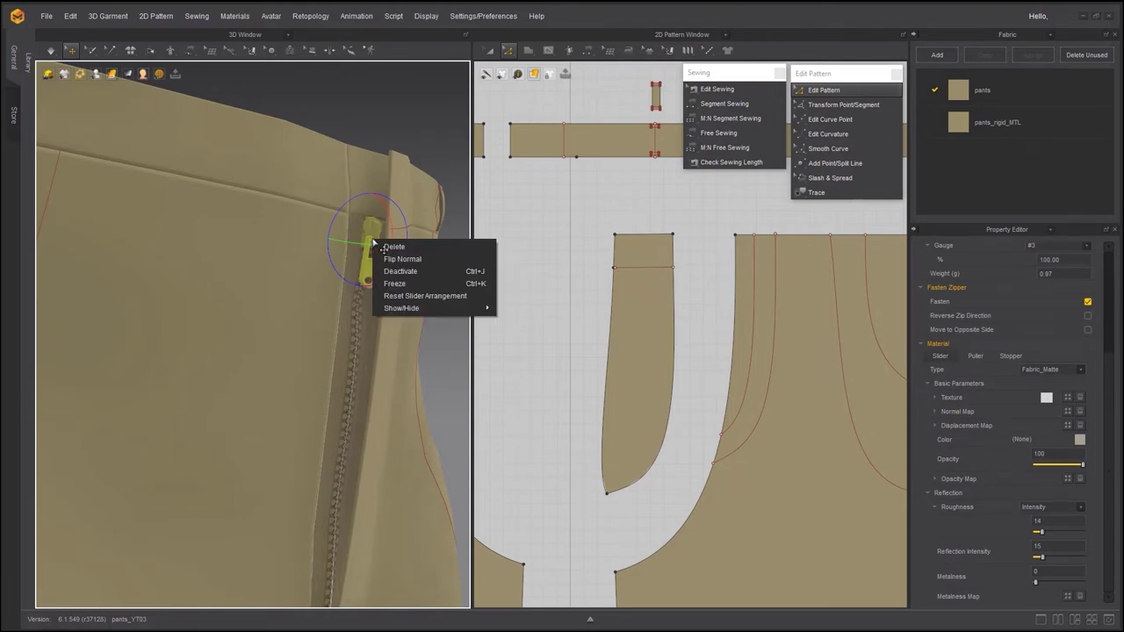
left_click(434, 136)
left_click(377, 262)
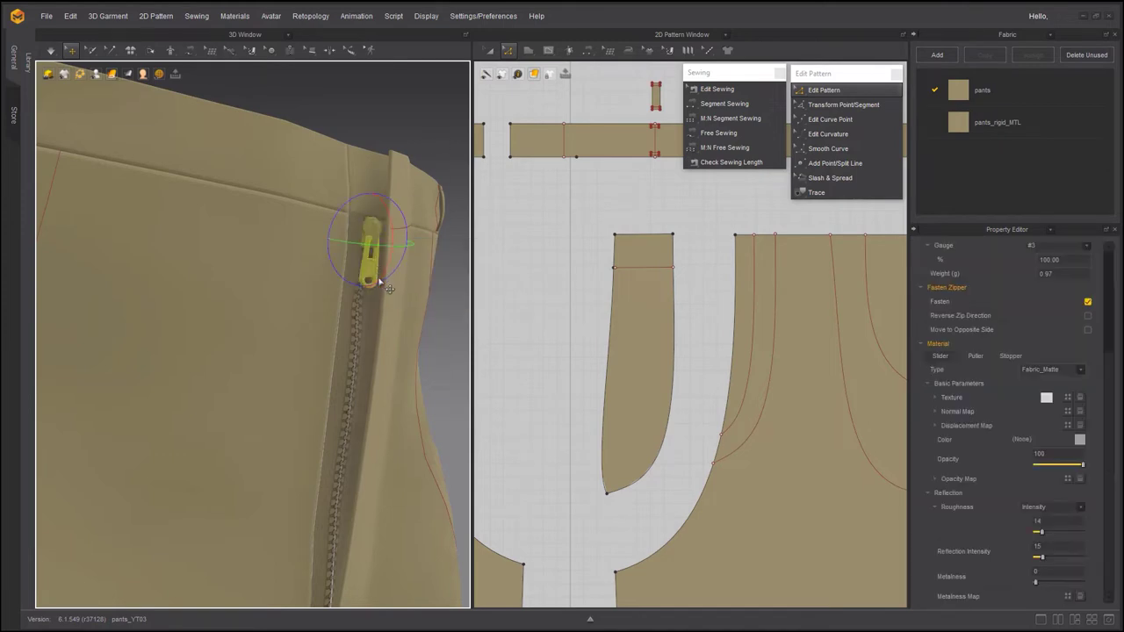
left_click(439, 337)
scroll(443, 338, "down", 3)
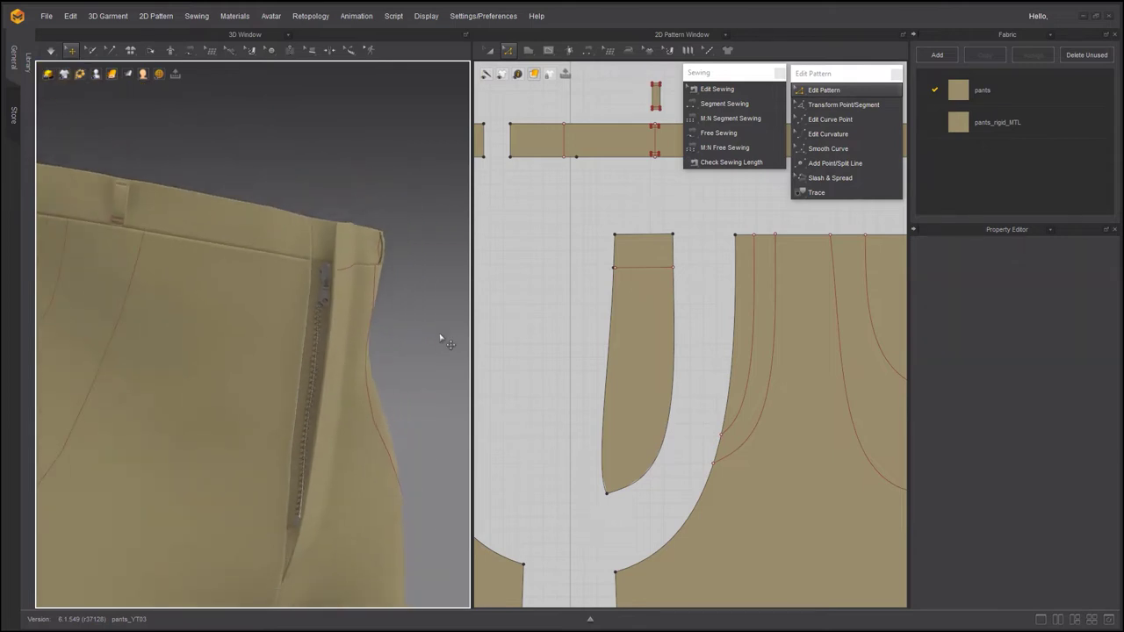
- Place a button on the waistband pattern near its front end, in the section before the internal line
right_click_drag(425, 359, 332, 305)
middle_click_drag(332, 305, 371, 293)
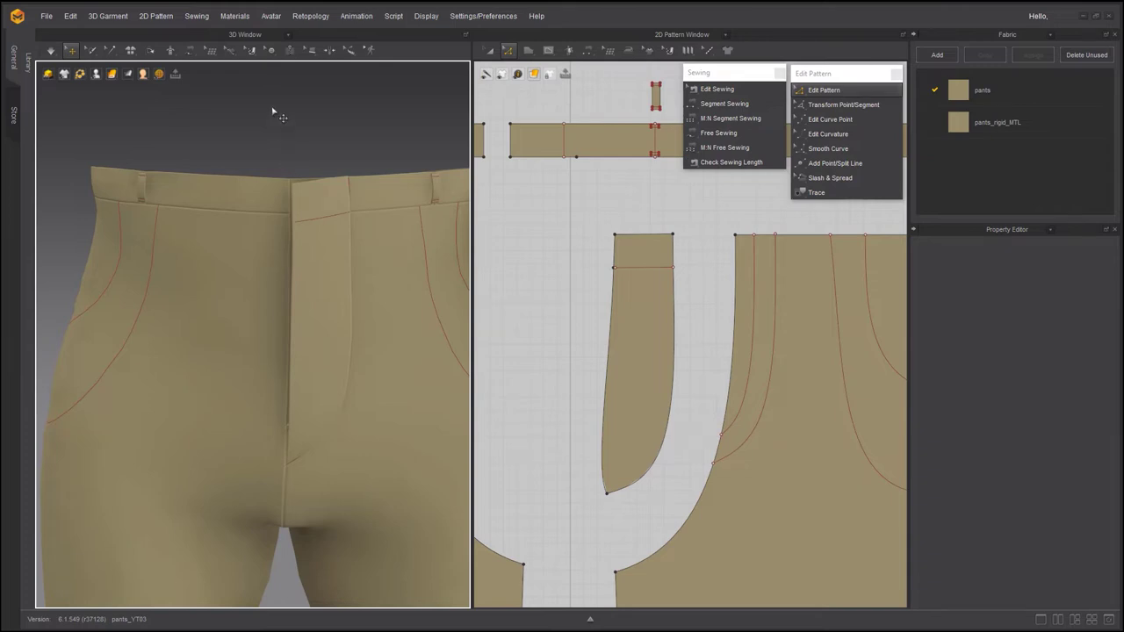
left_click(270, 50)
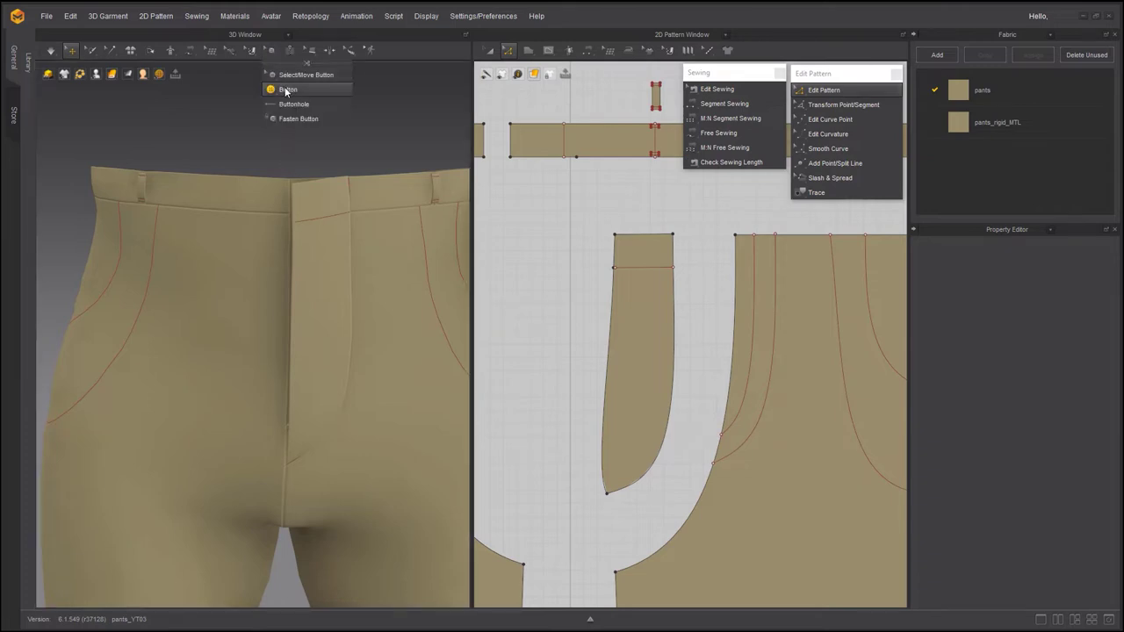
left_click(286, 91)
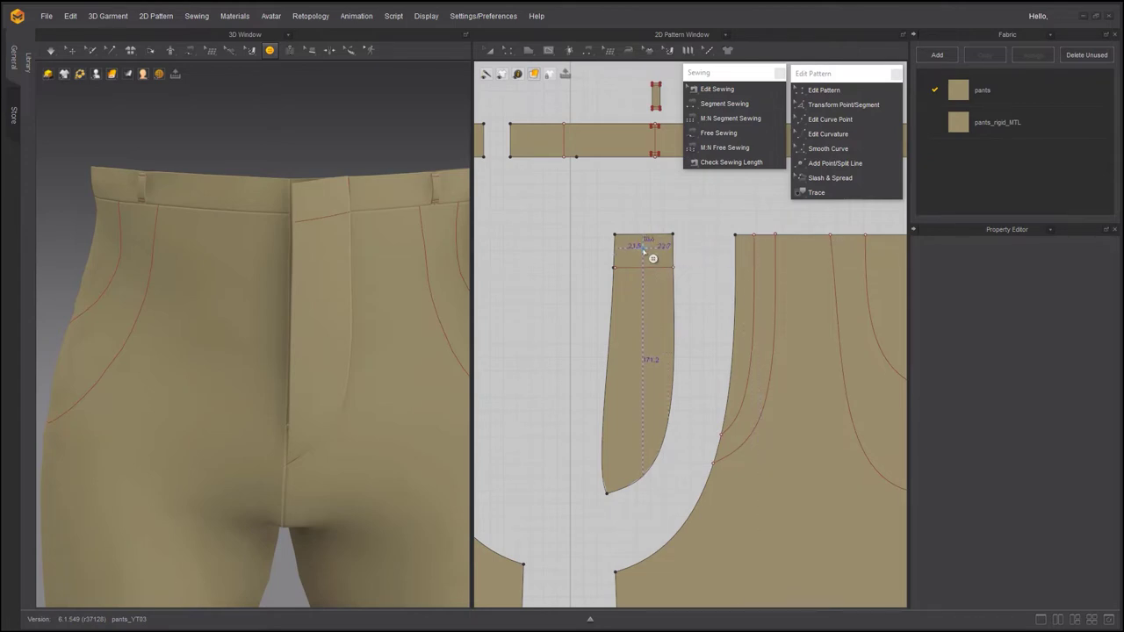
middle_click_drag(530, 209, 595, 318)
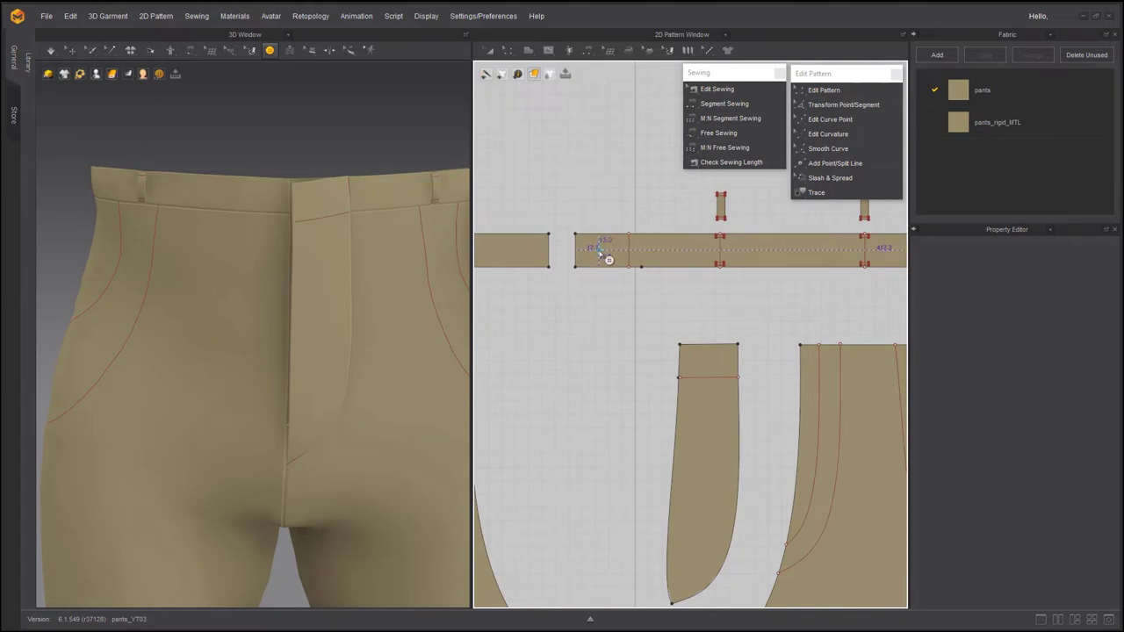
left_click(599, 255)
- Move the waistband button slightly closer to the waistband's front end, keeping it at about mid-height
right_click_drag(362, 279, 290, 78)
left_click(271, 52)
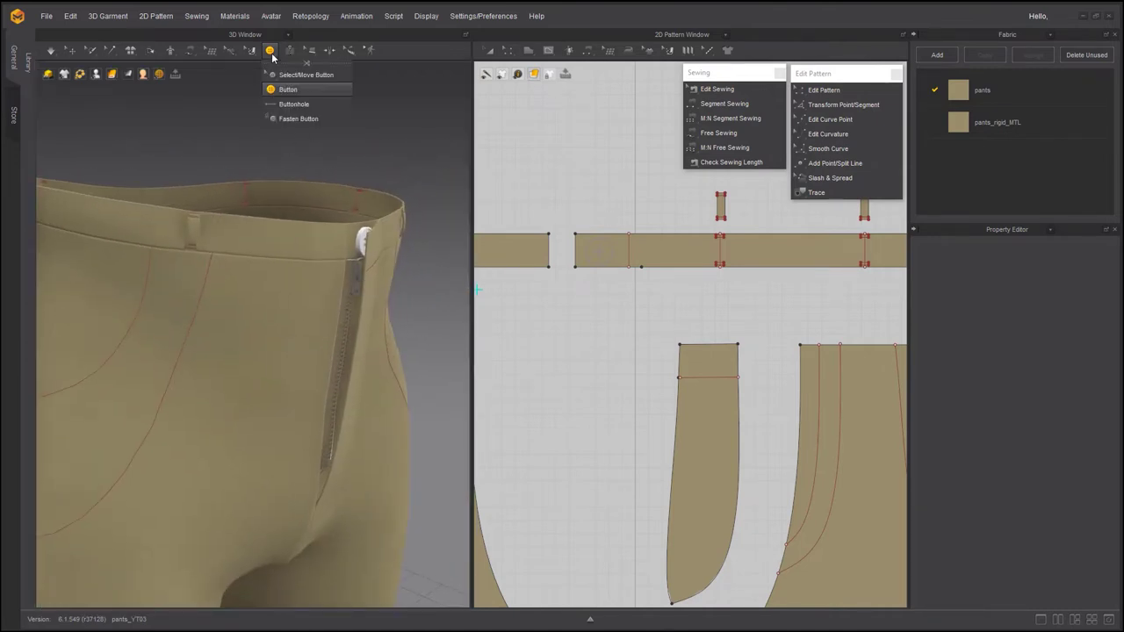
left_click(289, 79)
left_click(598, 260)
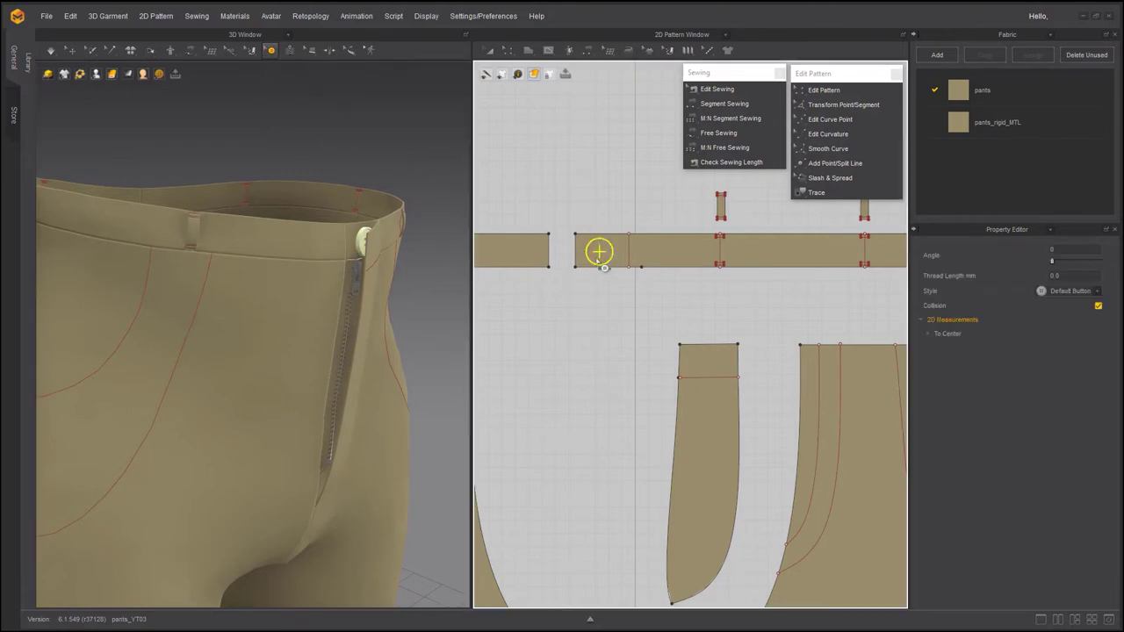
left_click(270, 50)
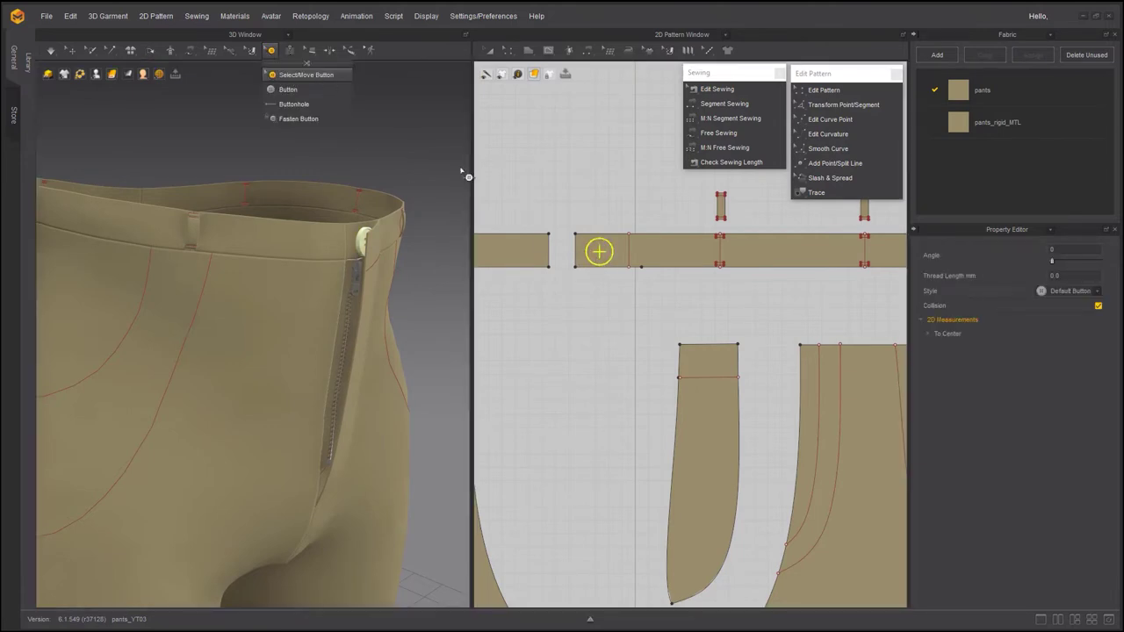
left_click(562, 252)
scroll(562, 253, "up", 3)
middle_click_drag(562, 254, 646, 377)
scroll(690, 389, "up", 3)
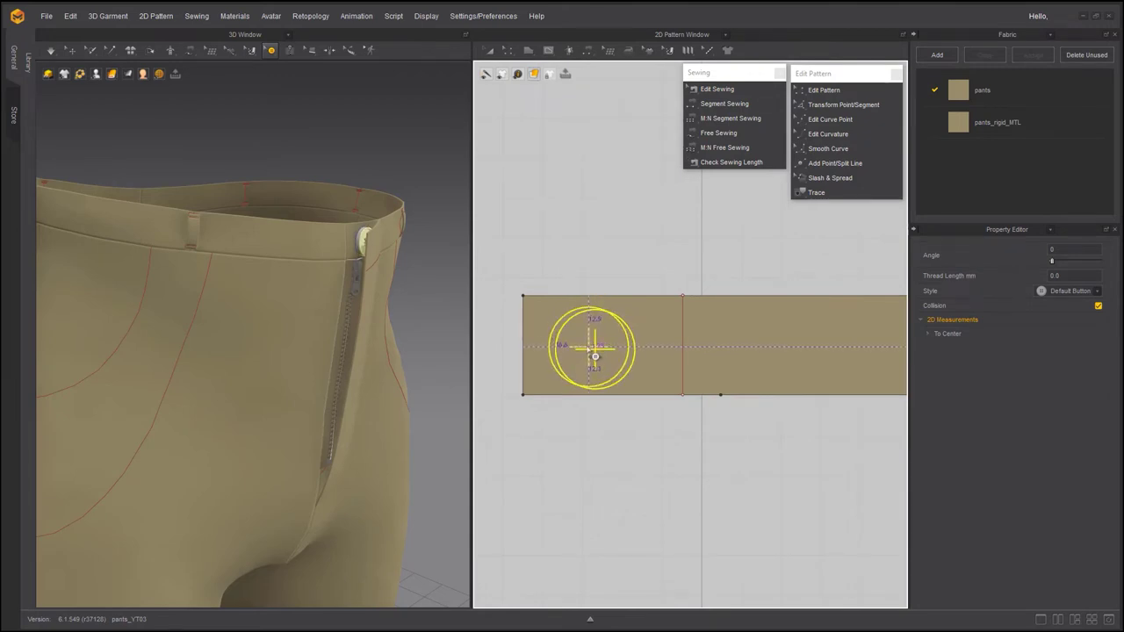
left_click(588, 347)
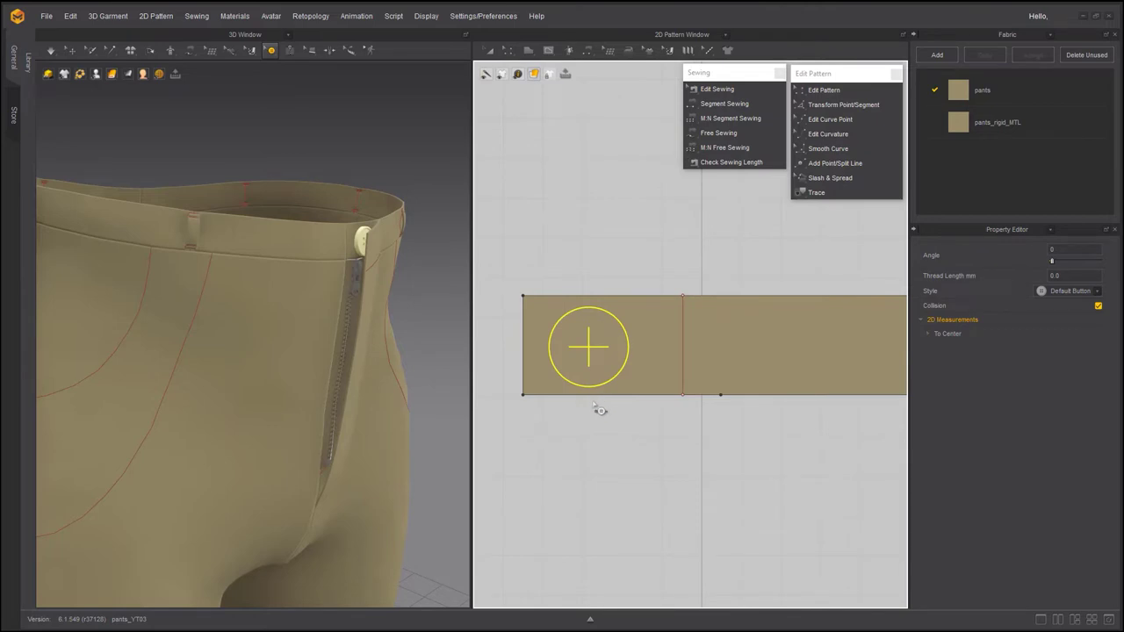
- Add a button style named Button_trousers and give it the fourth shape in the first row, a four-hole button
left_click(269, 51)
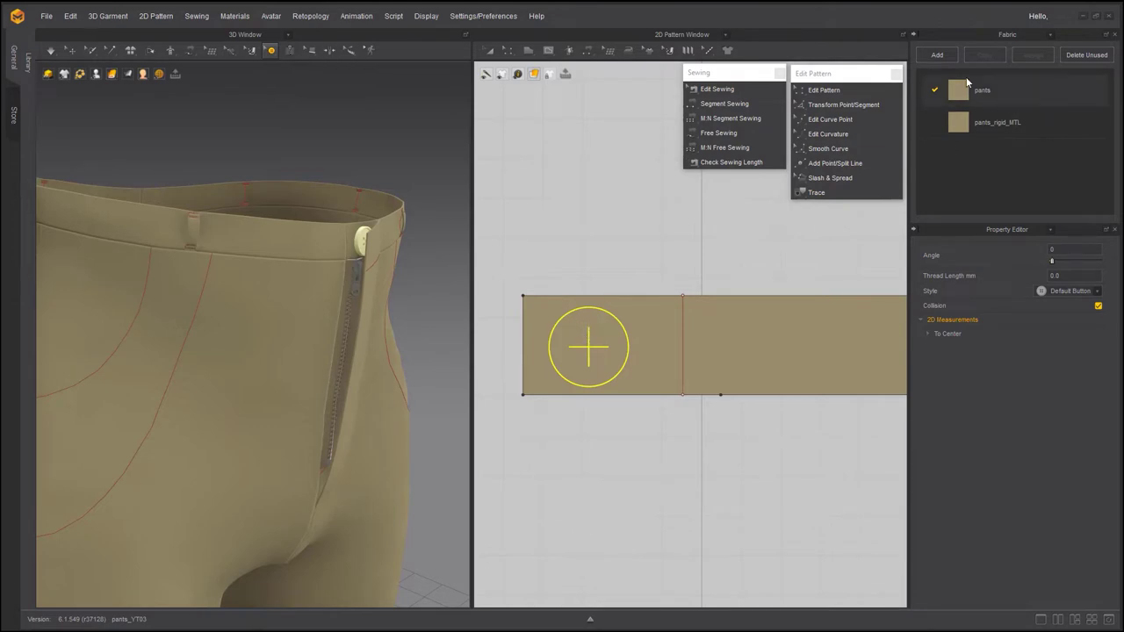
left_click(1050, 34)
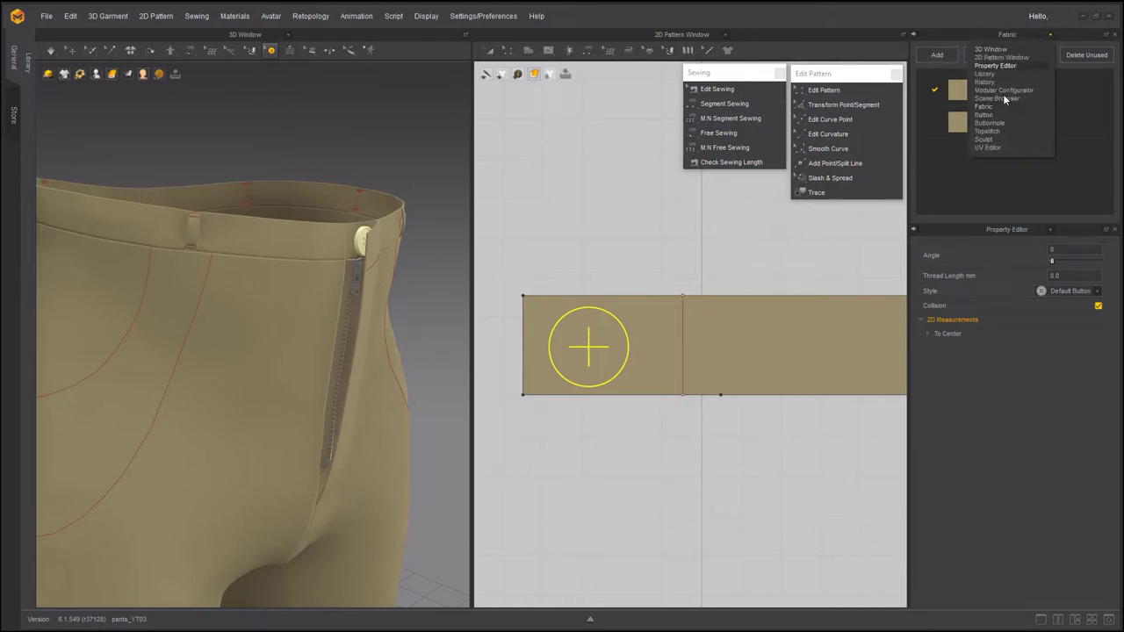
left_click(984, 115)
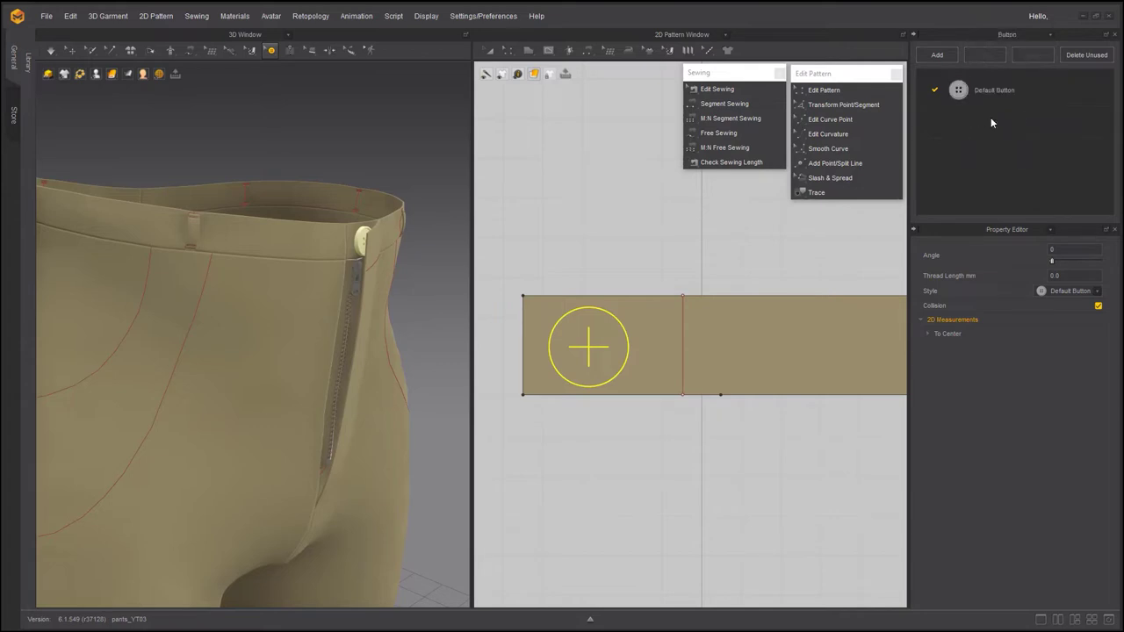
left_click(943, 54)
left_click(1052, 255)
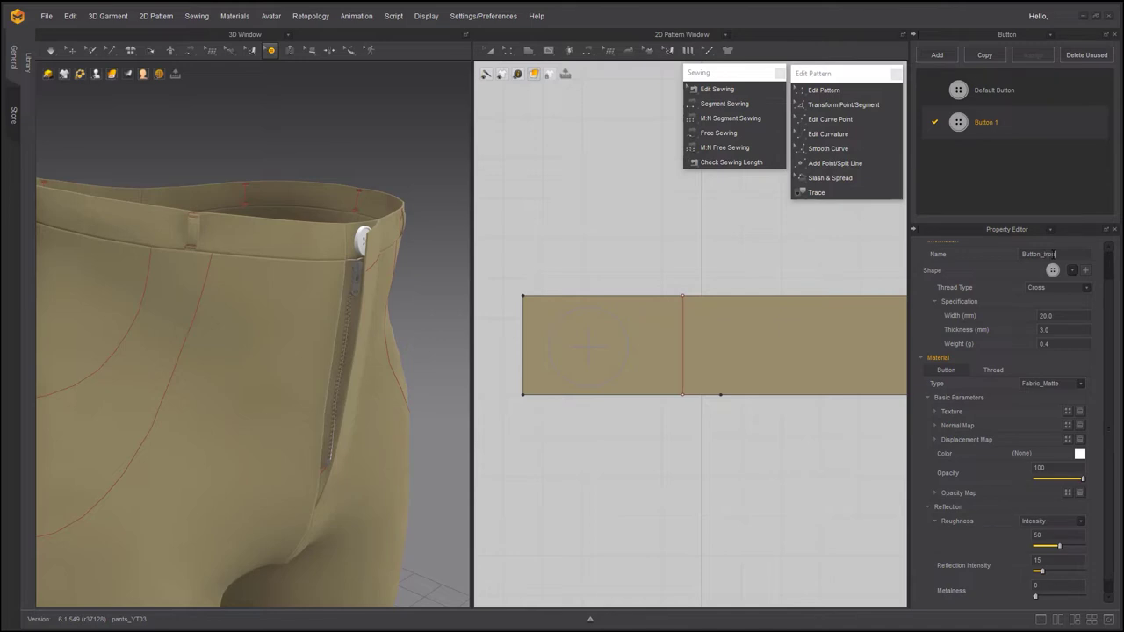
type("sers")
key("Return")
left_click(1074, 272)
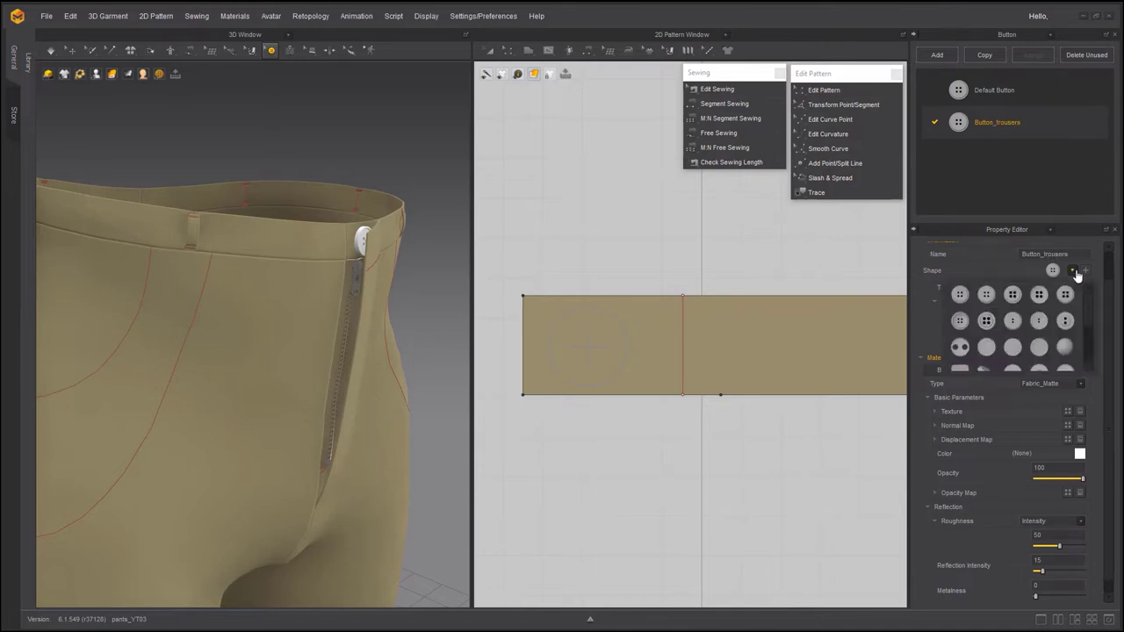
left_click(1036, 295)
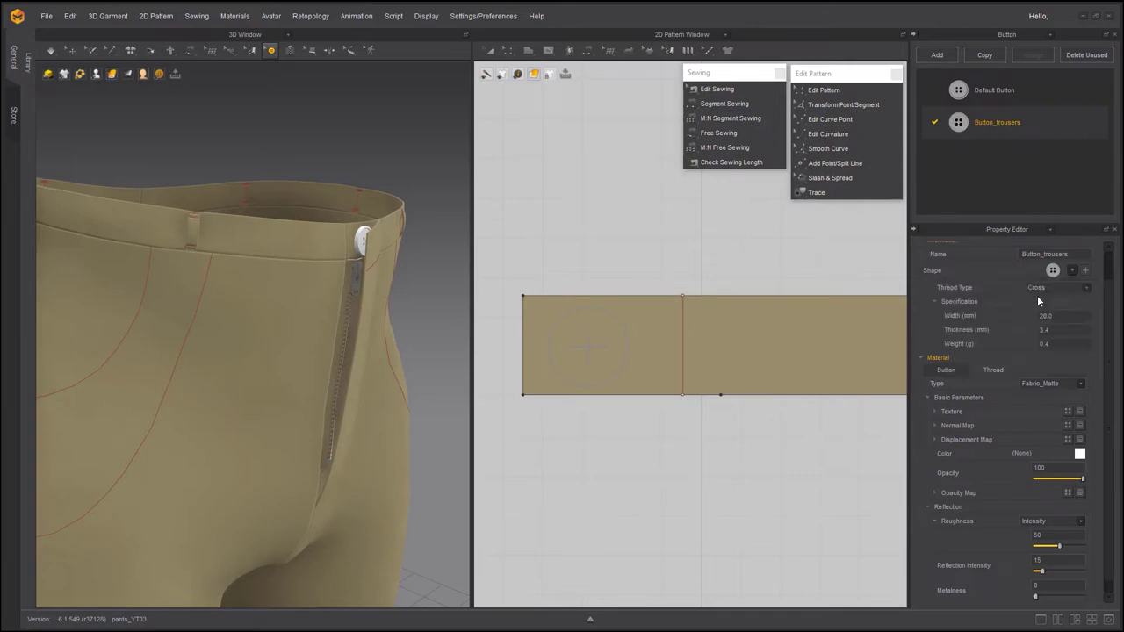
left_click(1041, 329)
- Colour the Button_trousers style with a tone sampled from the trousers fabric, darkened to about 4C4531
scroll(1036, 391, "down", 1)
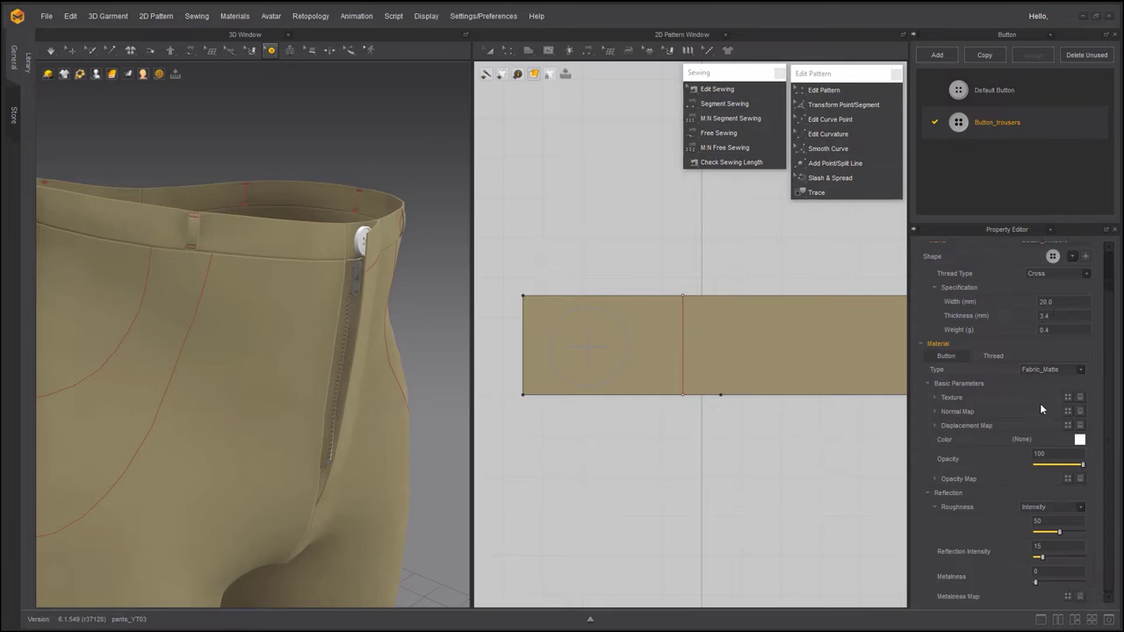
left_click(1078, 440)
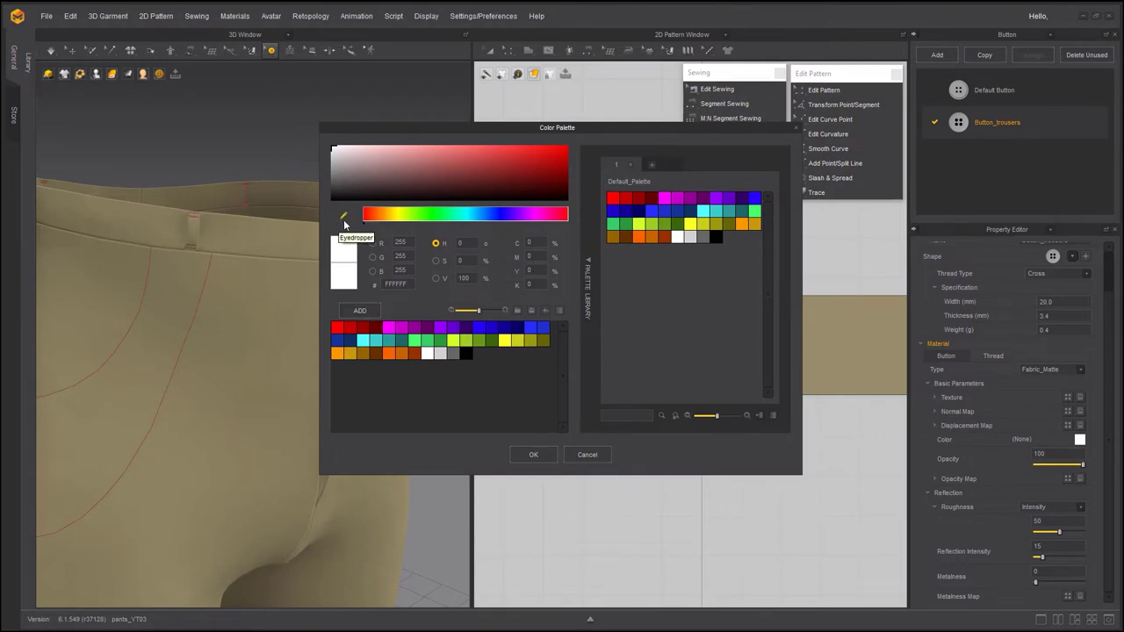
left_click(343, 215)
left_click(289, 234)
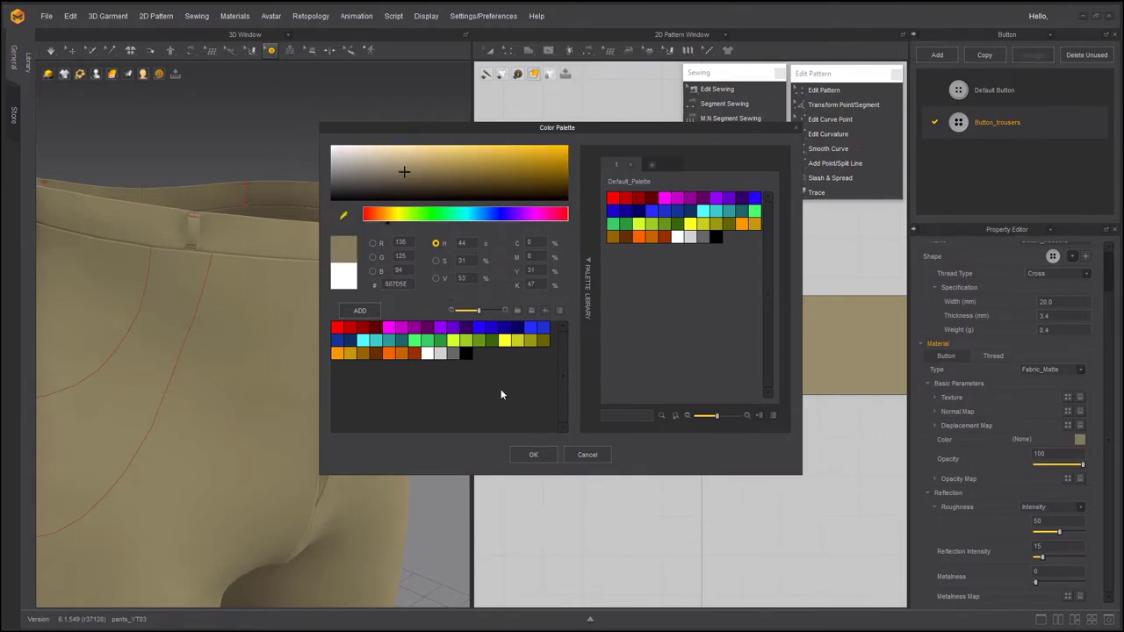
left_click(413, 186)
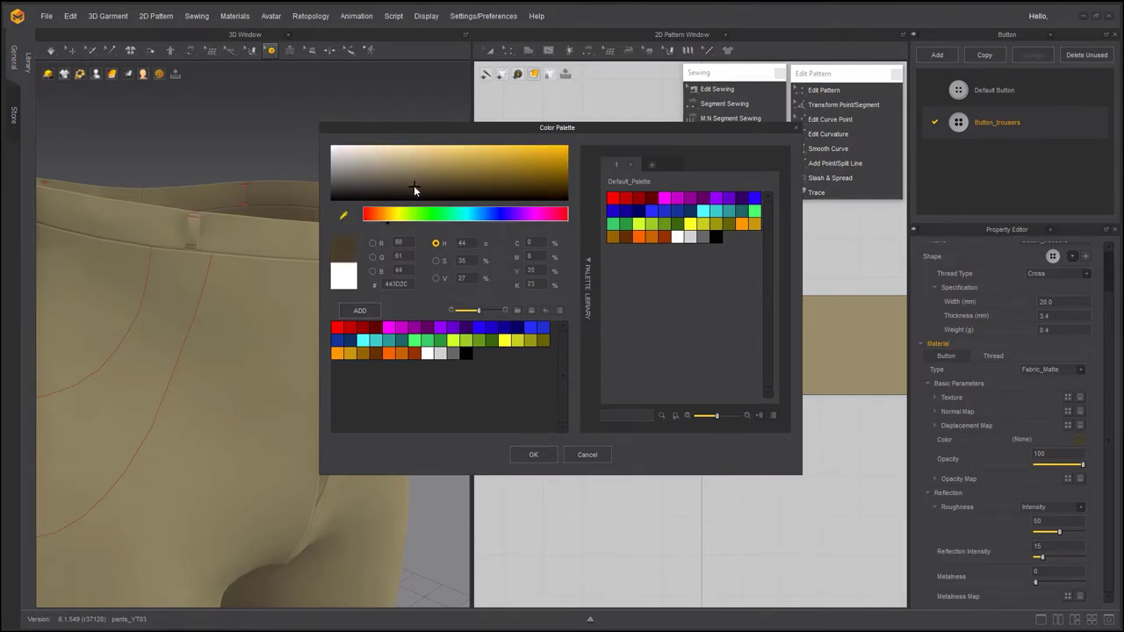
left_click(531, 456)
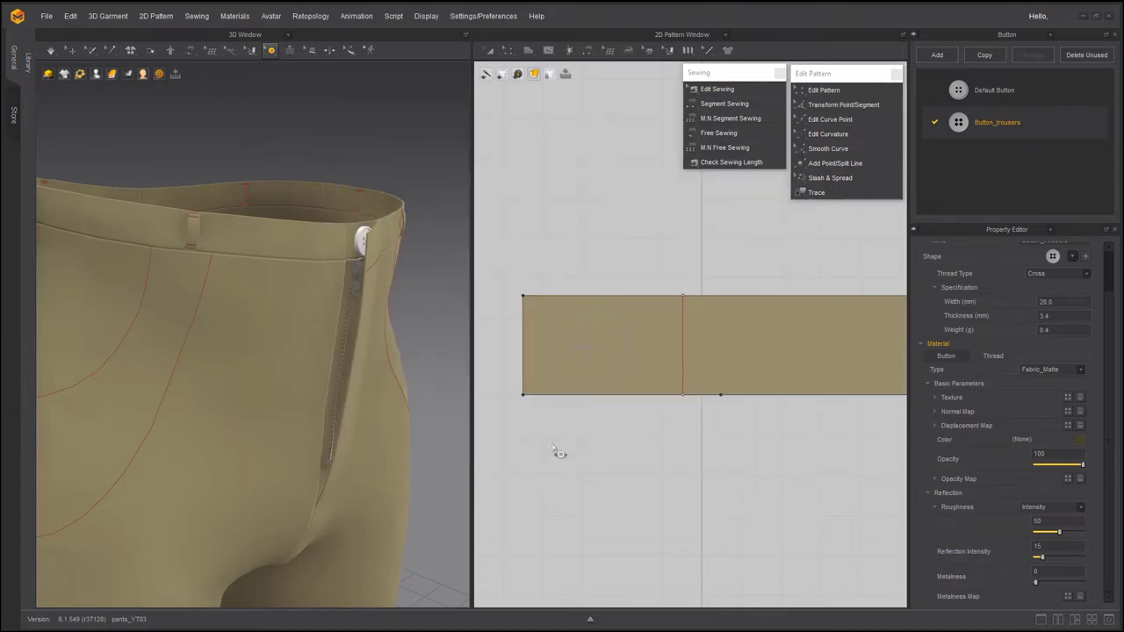
- Assign the Button_trousers style to the waistband button and recolour the style to a golden tan, about 917939
left_click(588, 346)
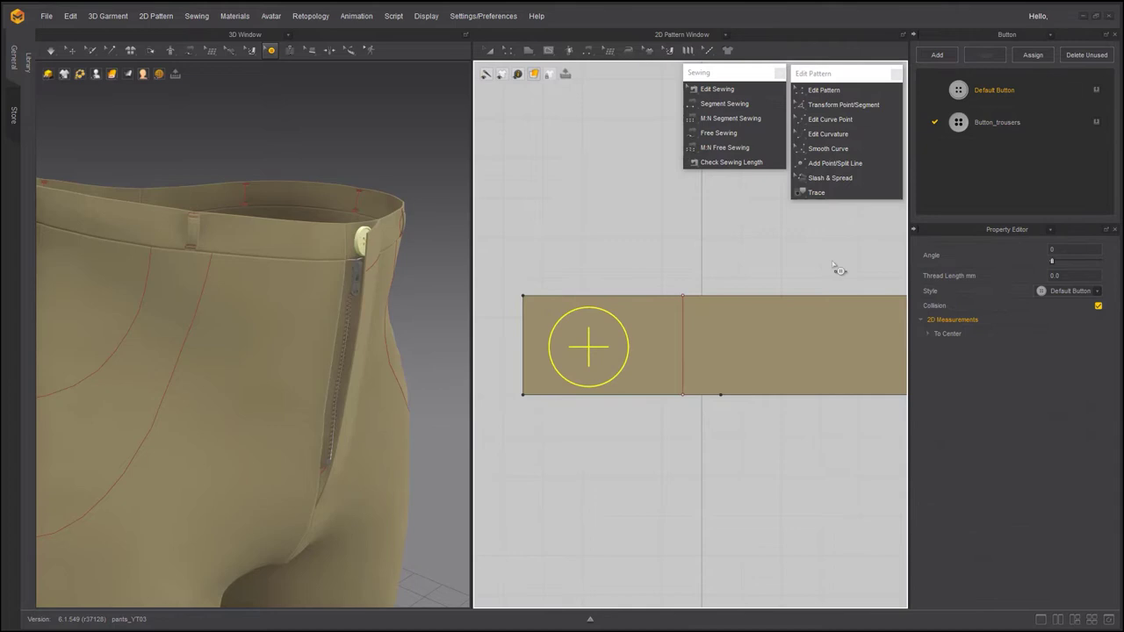
left_click(1097, 127)
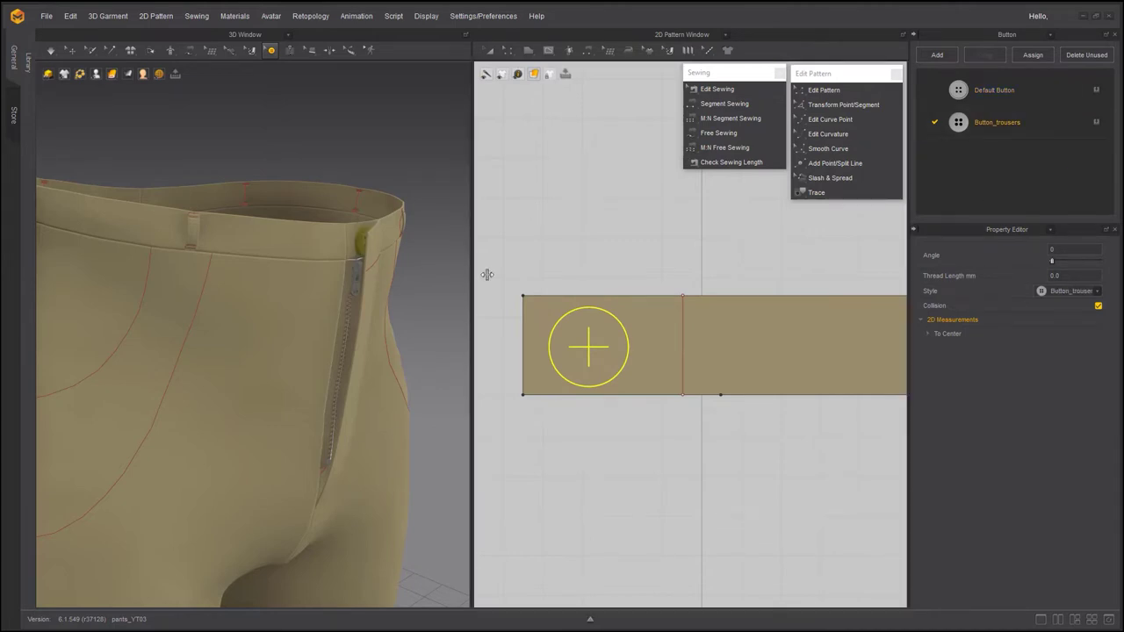
left_click(1004, 134)
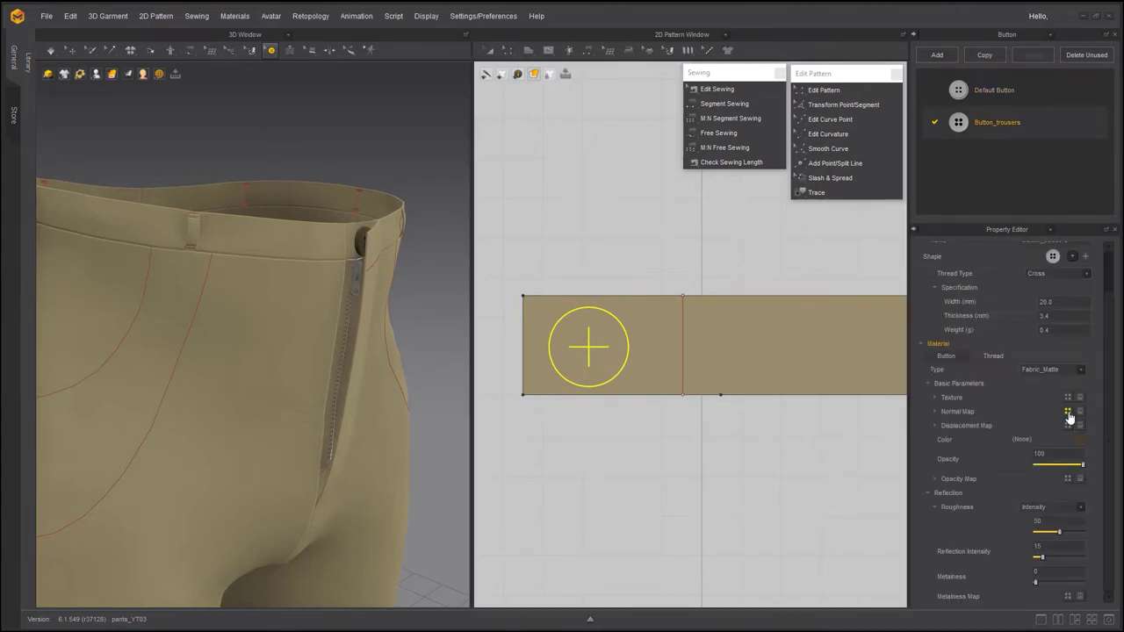
left_click(1078, 439)
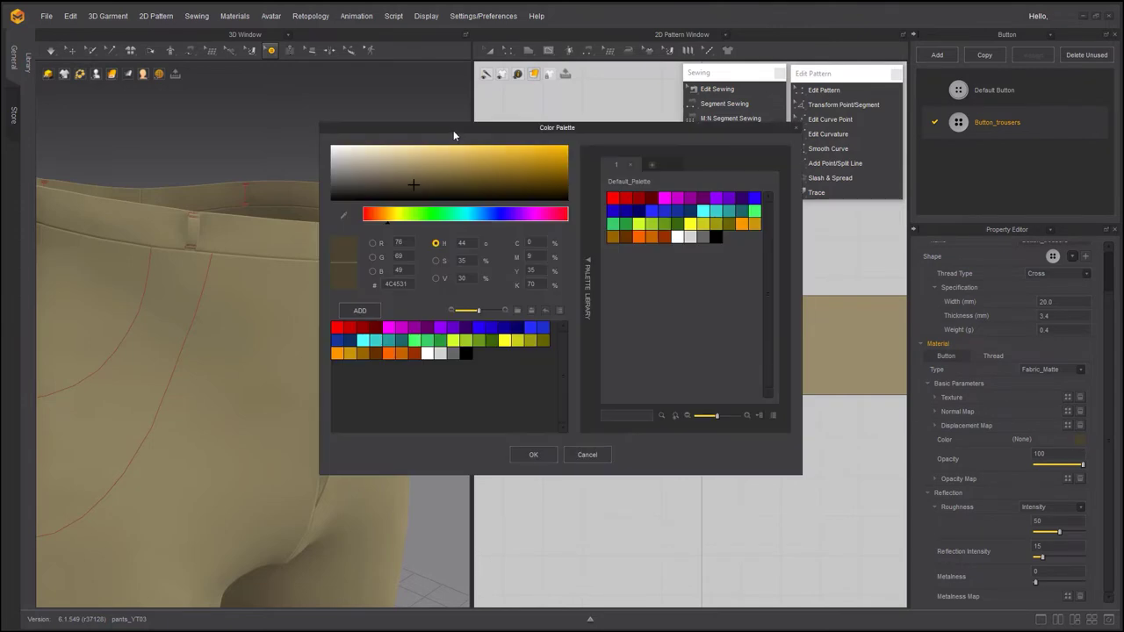
left_click_drag(453, 131, 599, 207)
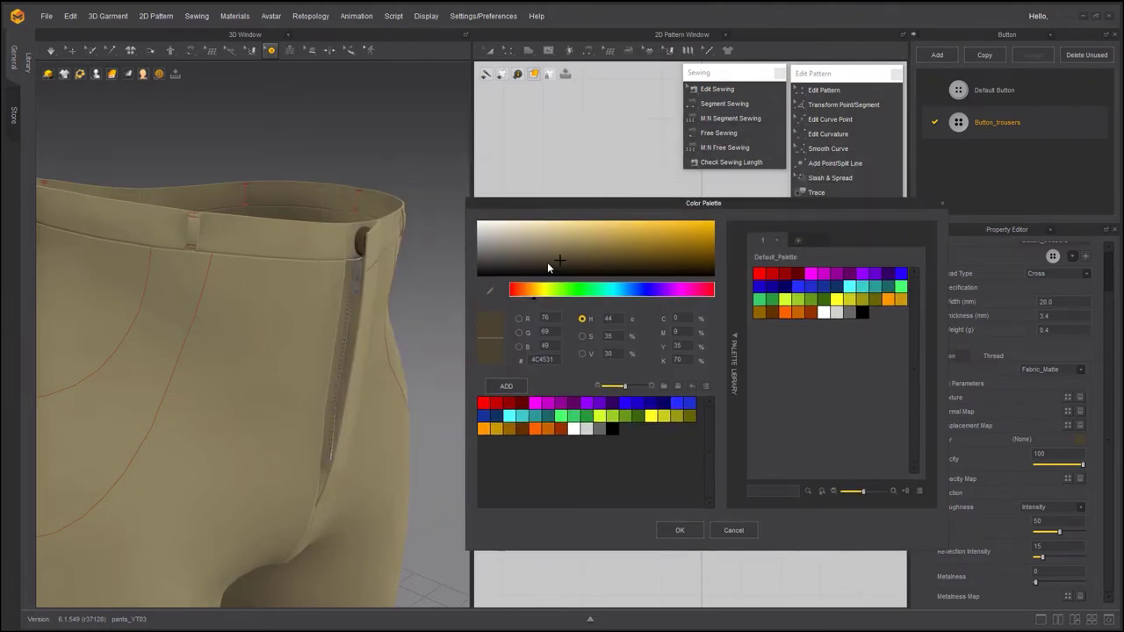
left_click_drag(546, 262, 622, 244)
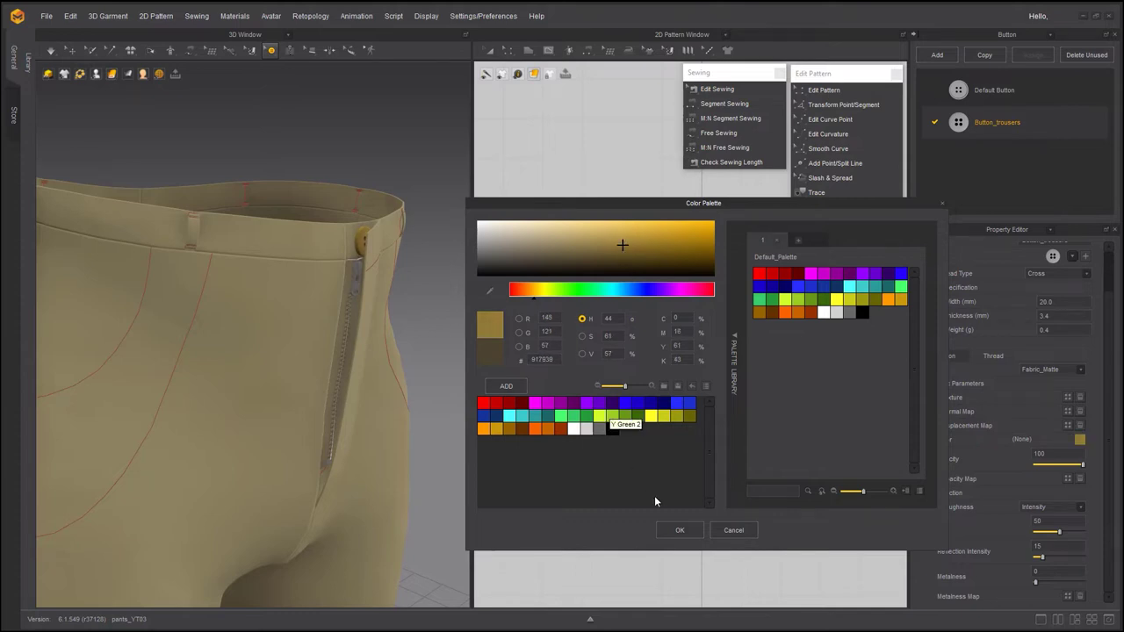
left_click(680, 529)
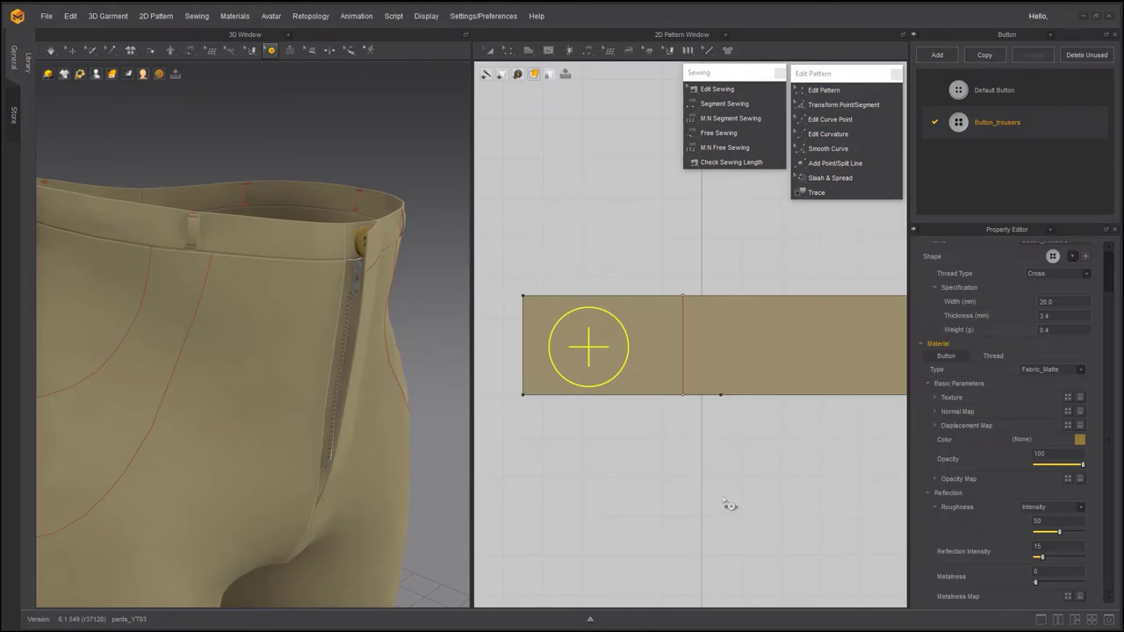
- Show the buttonhole styles and add a new buttonhole style
left_click(1053, 34)
left_click(989, 123)
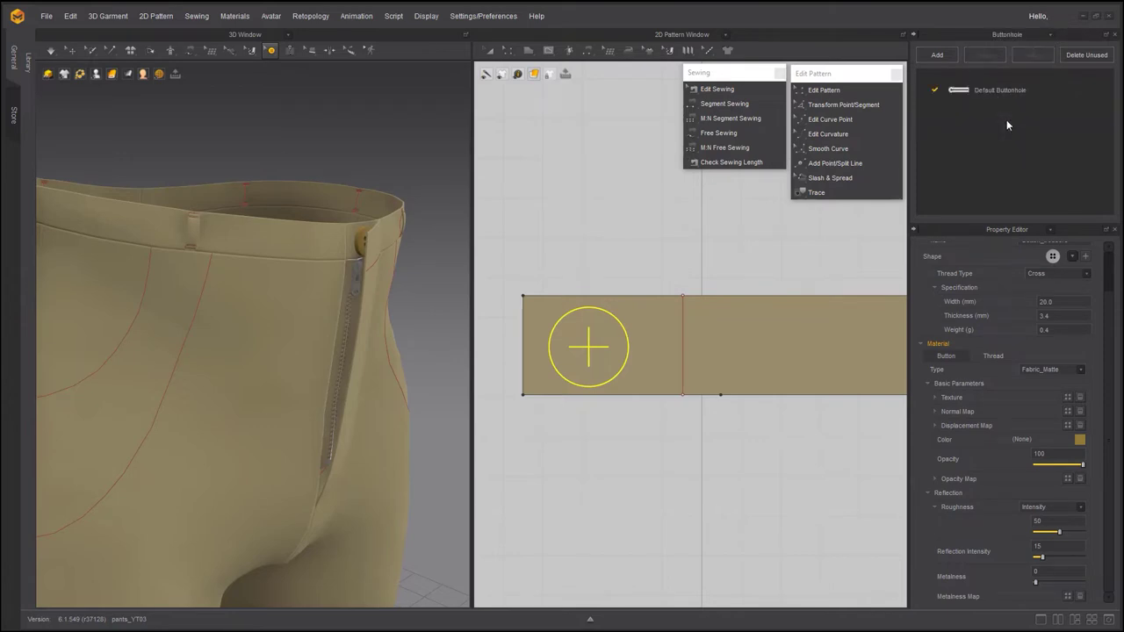
left_click(983, 125)
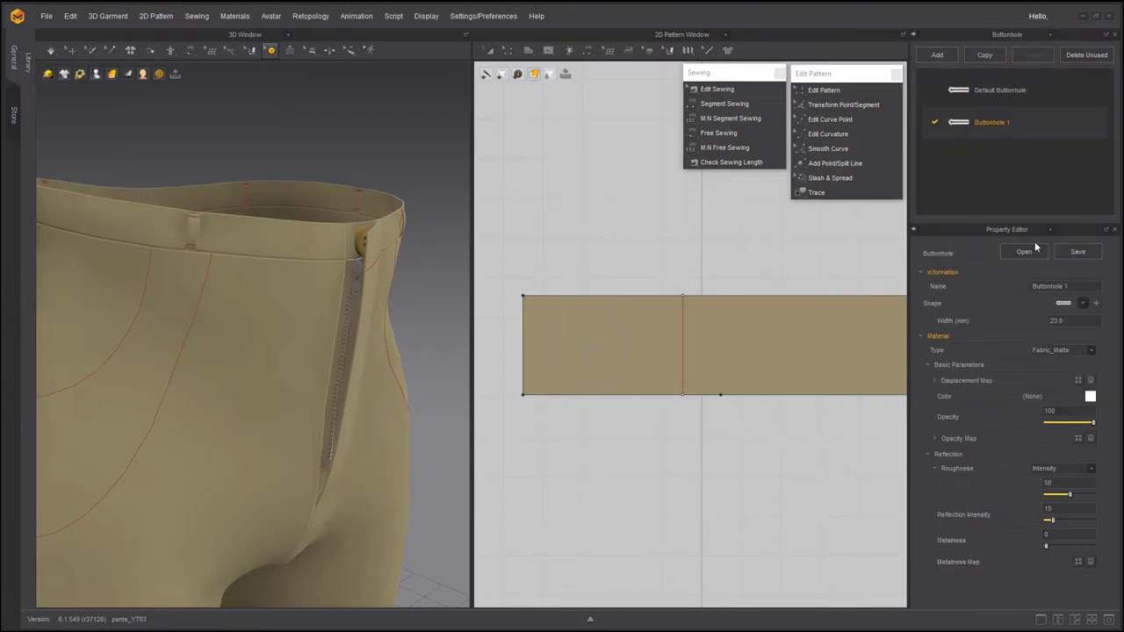
- Rename the new buttonhole style as Buttonhole _trousers and choose another shape for it
left_click(1071, 290)
key("BackSpace")
type("_trousers")
key("Return")
left_click(1083, 303)
left_click(996, 328)
- Colour the Buttonhole _trousers style with a tone sampled from the trousers fabric, about 877D5E
left_click(1089, 396)
left_click(343, 215)
left_click(296, 238)
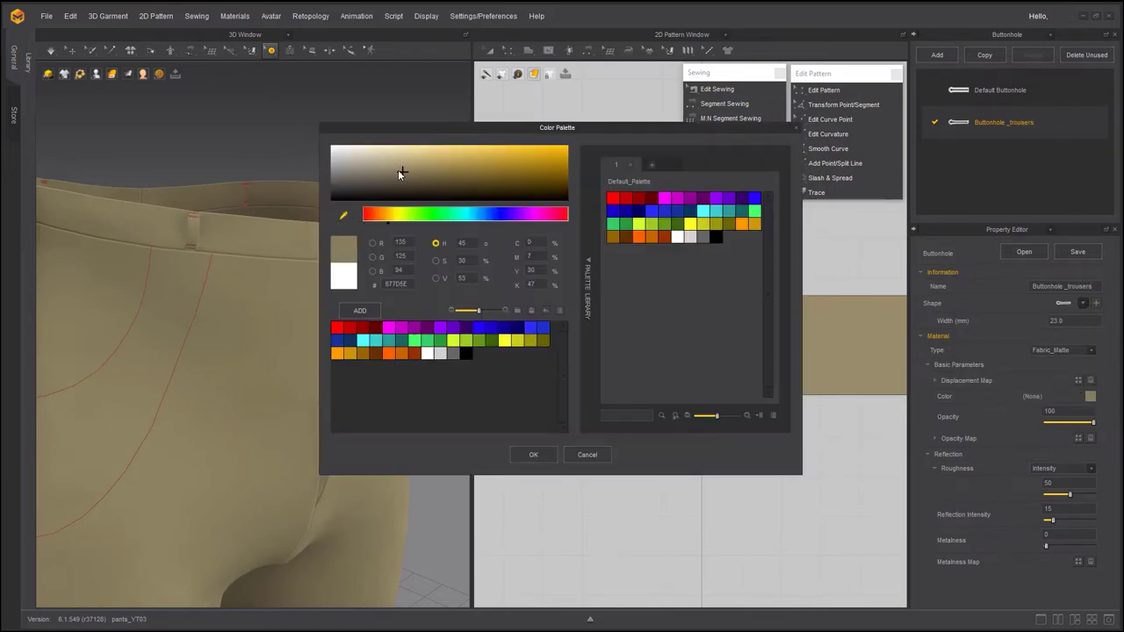
left_click(534, 452)
- Place a Buttonhole _trousers buttonhole in the waistband-height section at the top of the fly pattern piece
double_click(992, 130)
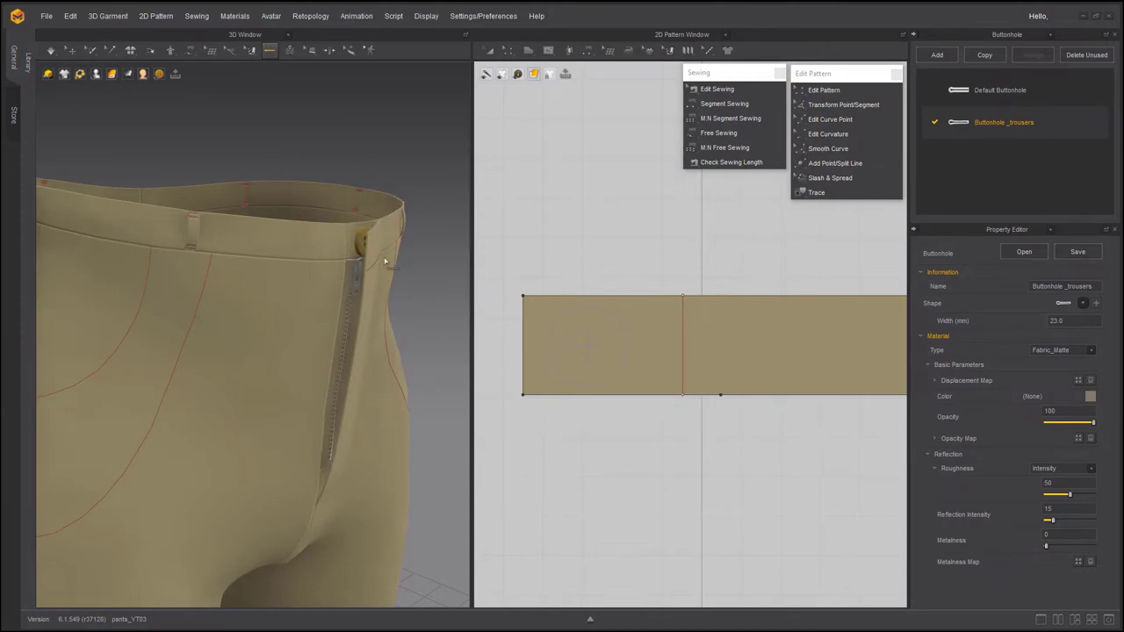
right_click_drag(385, 258, 217, 248)
scroll(654, 382, "down", 4)
middle_click_drag(626, 425, 543, 297)
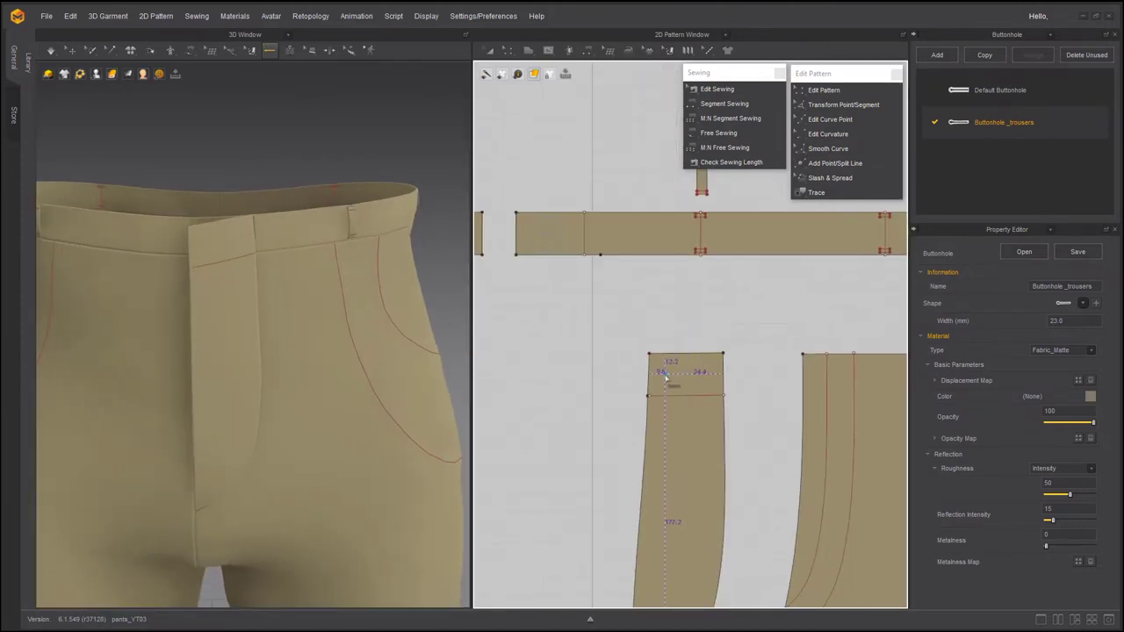
left_click(662, 379)
scroll(689, 343, "up", 5)
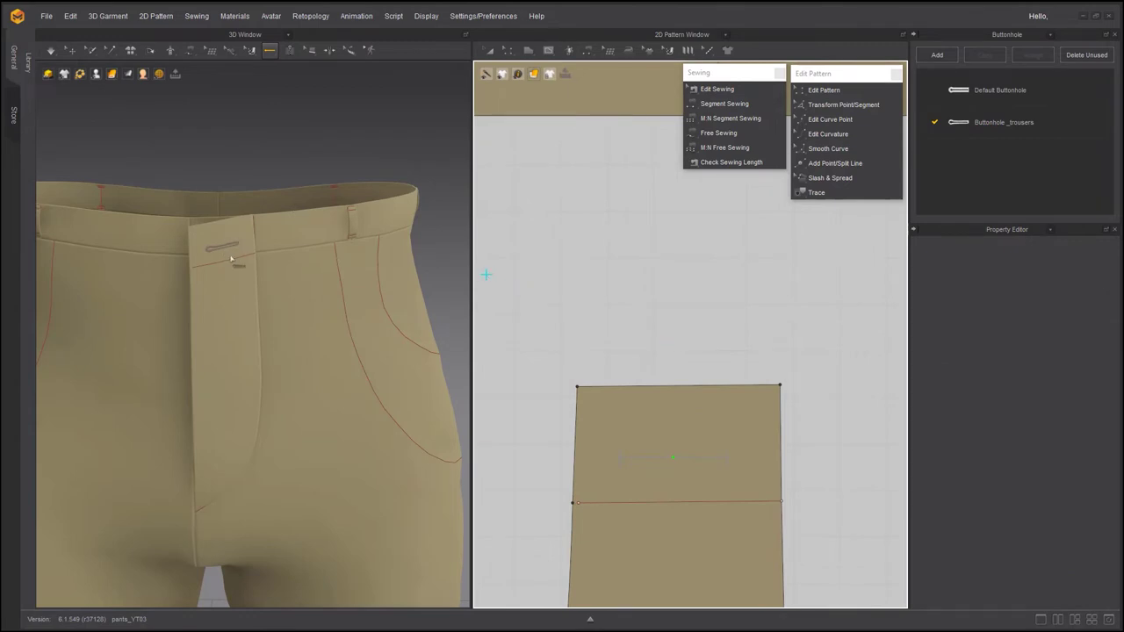
- Fasten the waistband button to the new buttonhole on the fly piece
right_click_drag(263, 309, 330, 279)
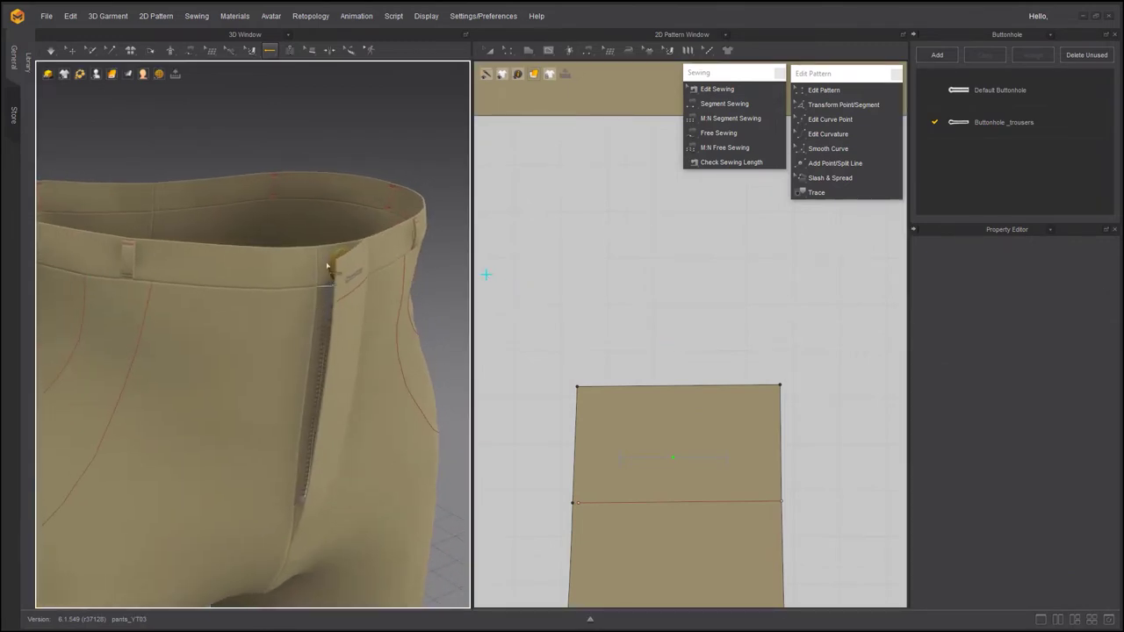
left_click(269, 50)
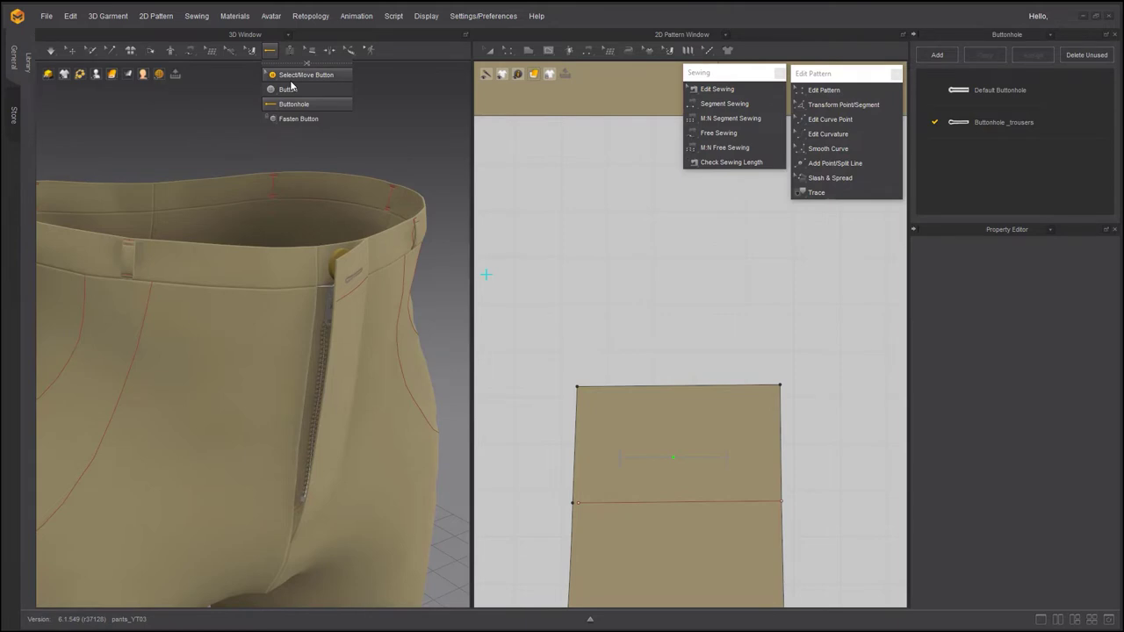
left_click(287, 119)
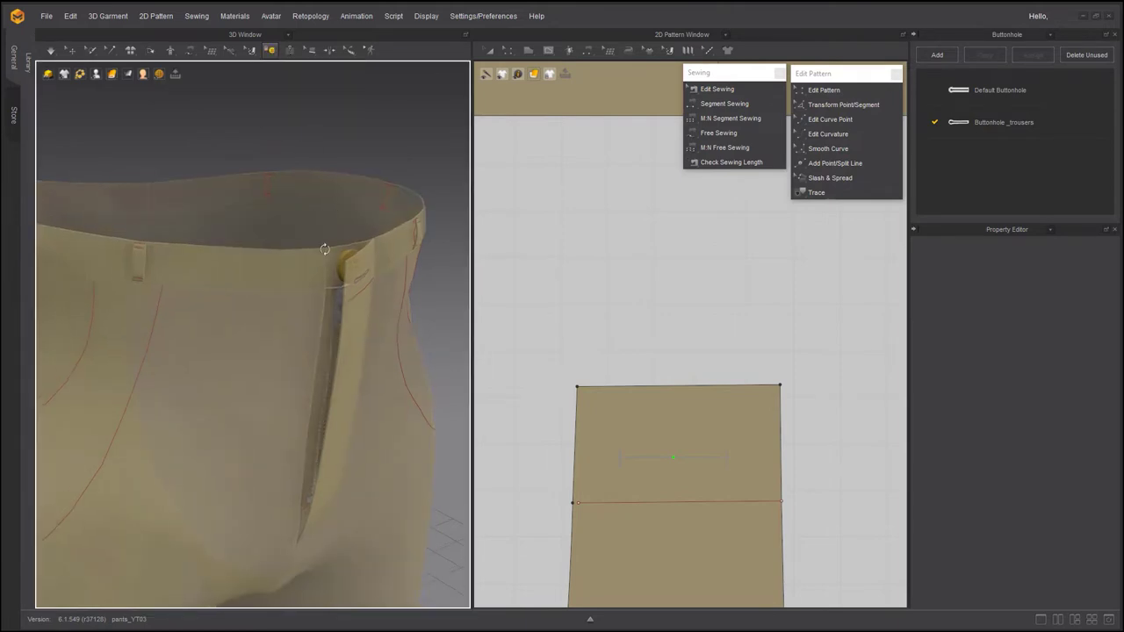
right_click_drag(325, 249, 324, 275)
scroll(346, 243, "up", 4)
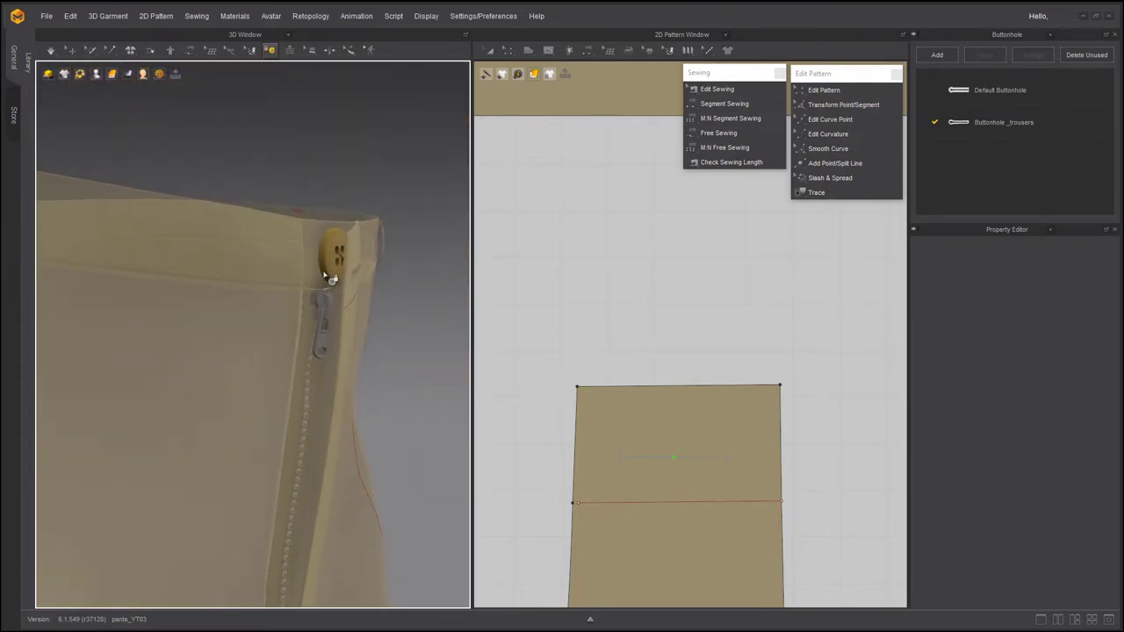
left_click(335, 268)
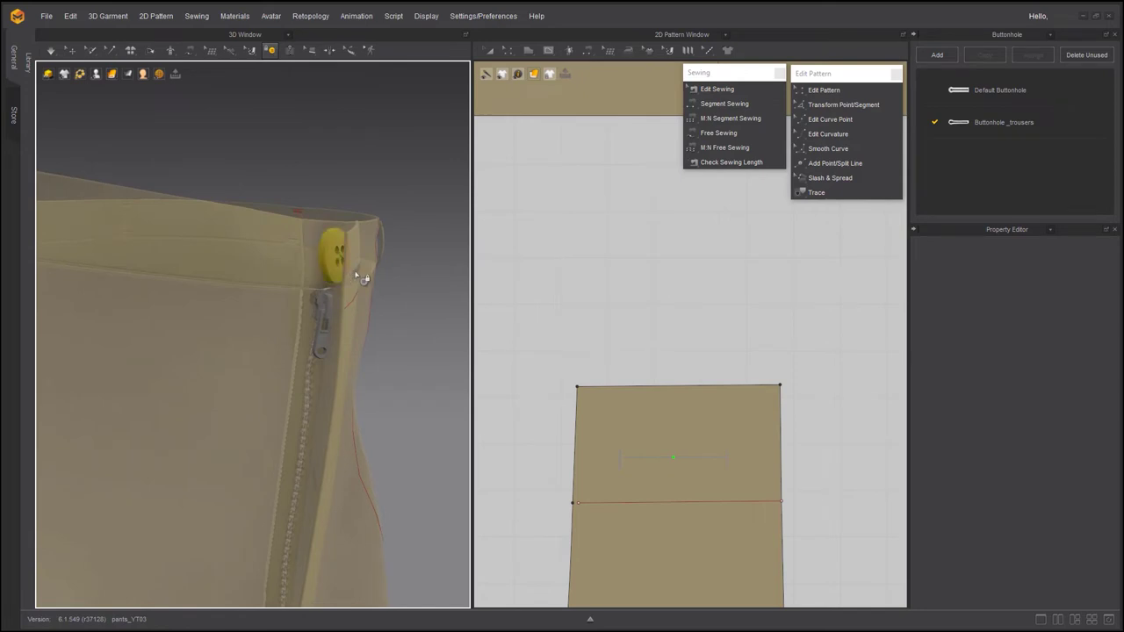
left_click(360, 285)
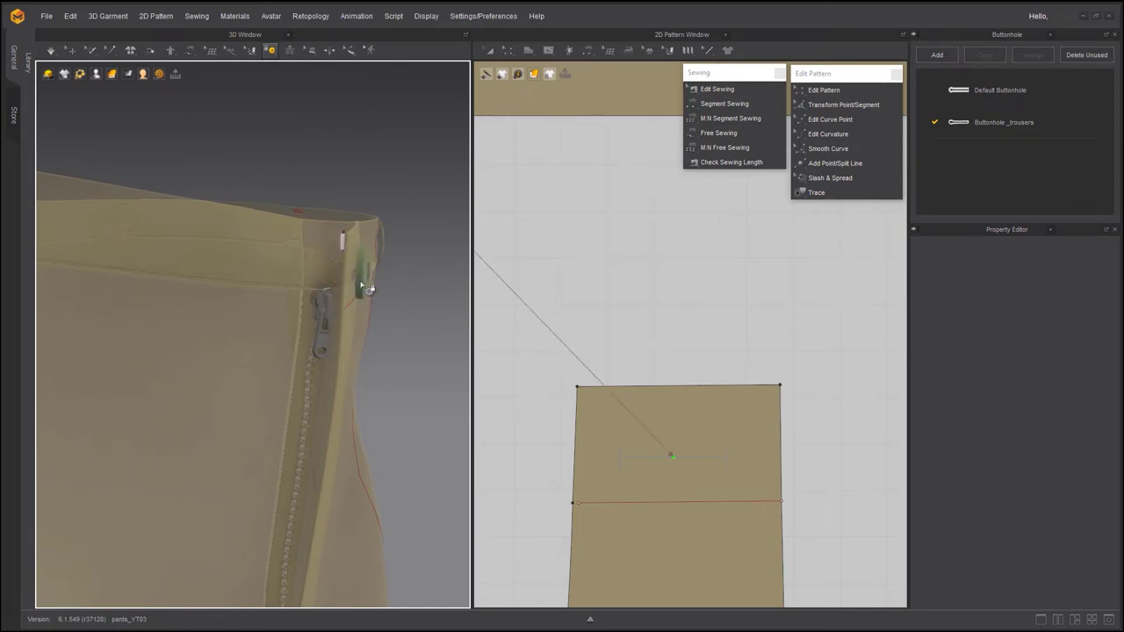
scroll(642, 334, "down", 3)
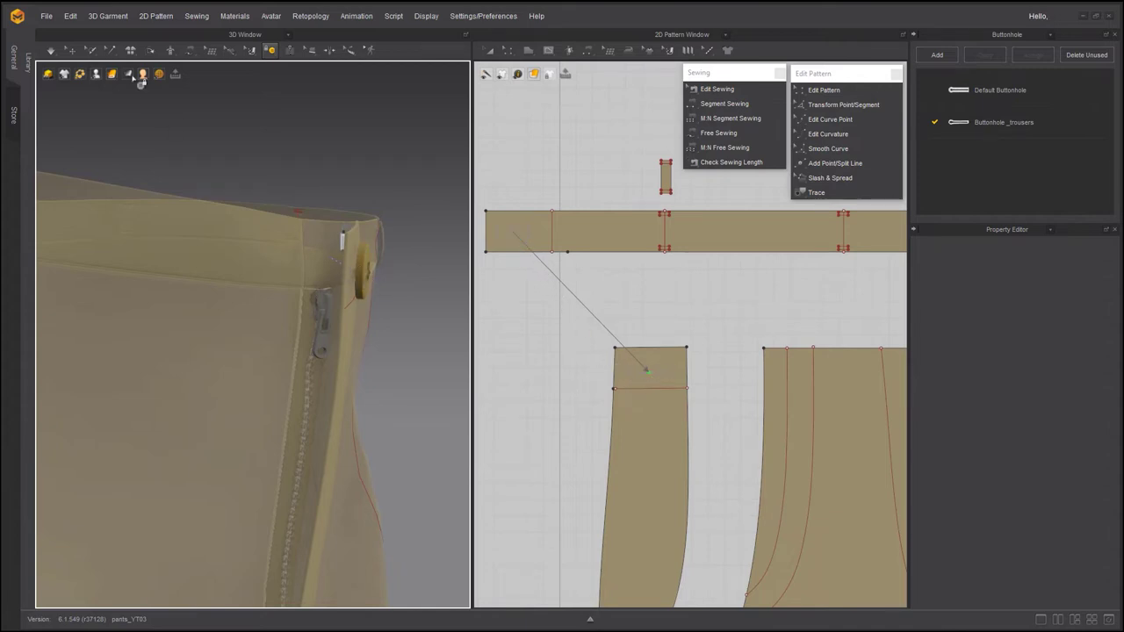
- Simulate the trousers with the Normal (Default) preset so the fly closes with its button, and inspect the remaining gap
right_click_drag(309, 169, 218, 175)
middle_click_drag(219, 176, 266, 147)
left_click(50, 54)
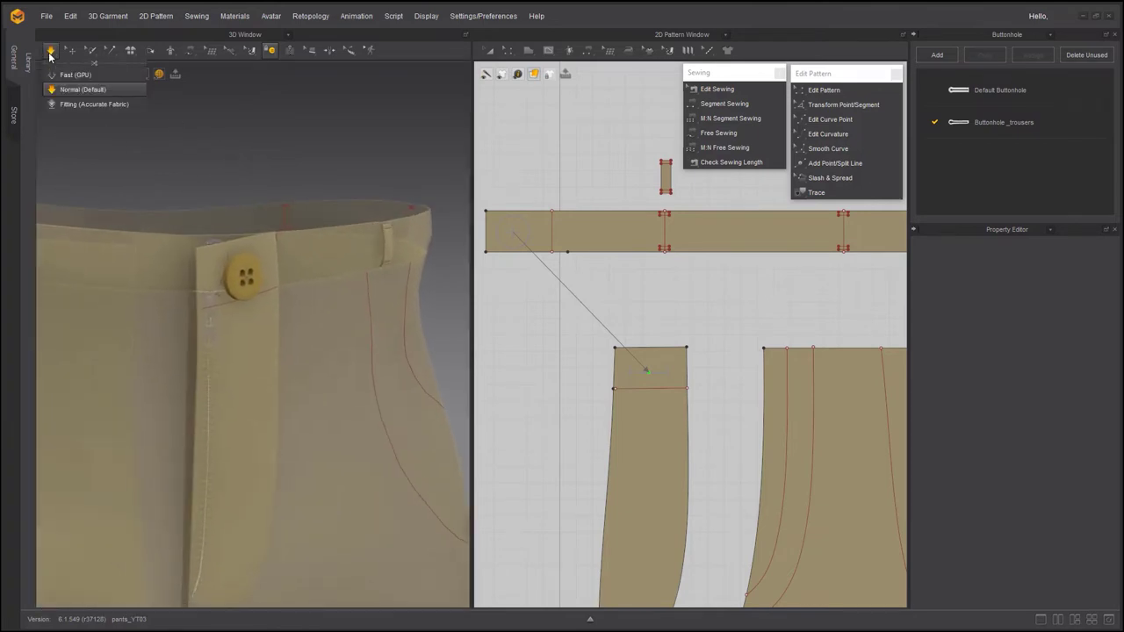
left_click(223, 152)
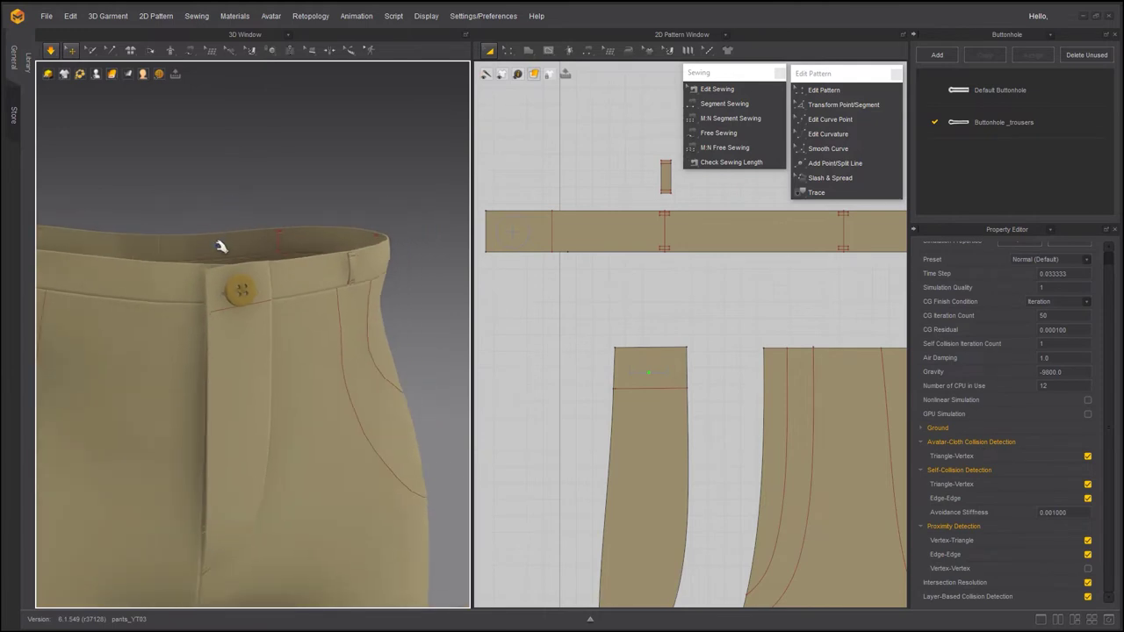
right_click_drag(219, 248, 288, 243)
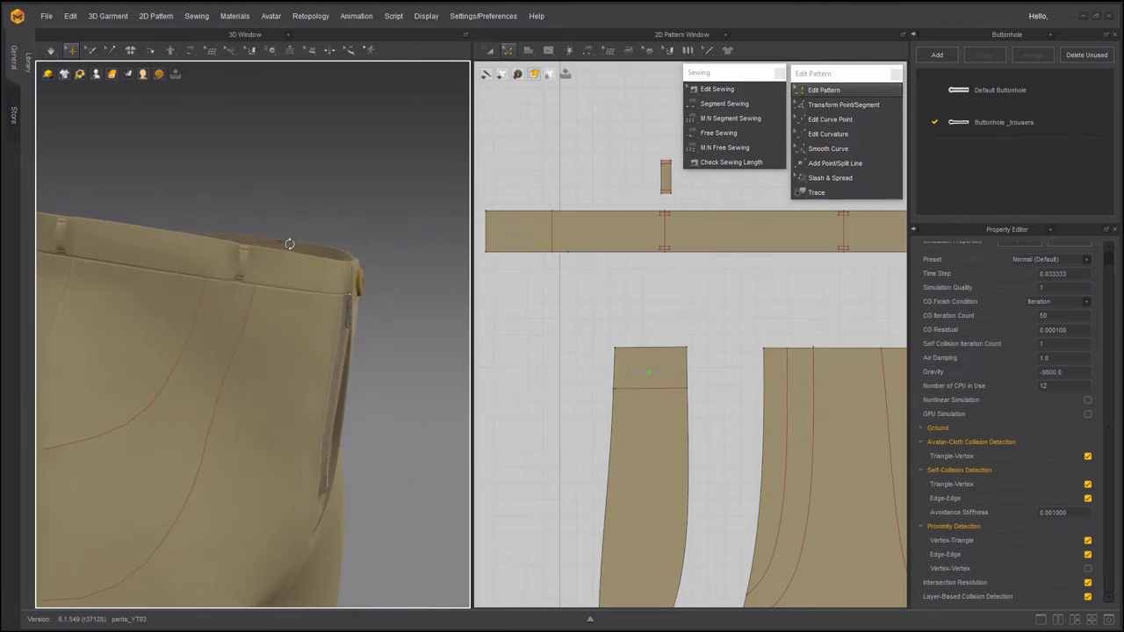
middle_click_drag(301, 255, 294, 233)
scroll(299, 238, "up", 3)
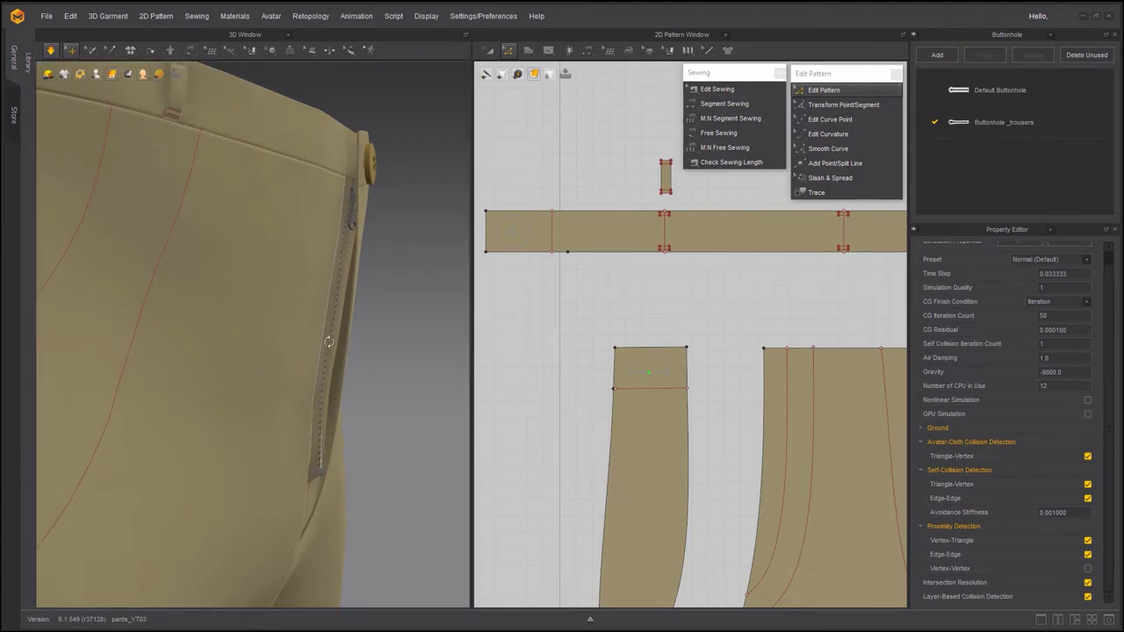
- Tack the middle of the fly piece to the trousers front beside the zipper
right_click_drag(349, 336, 311, 351)
left_click(110, 50)
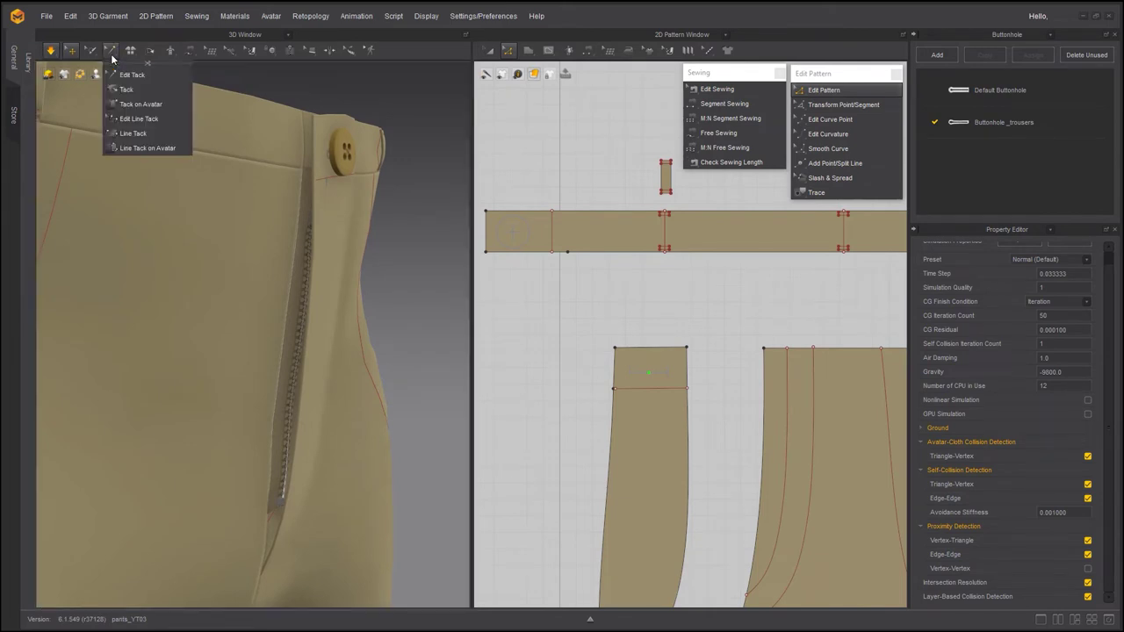
left_click(124, 90)
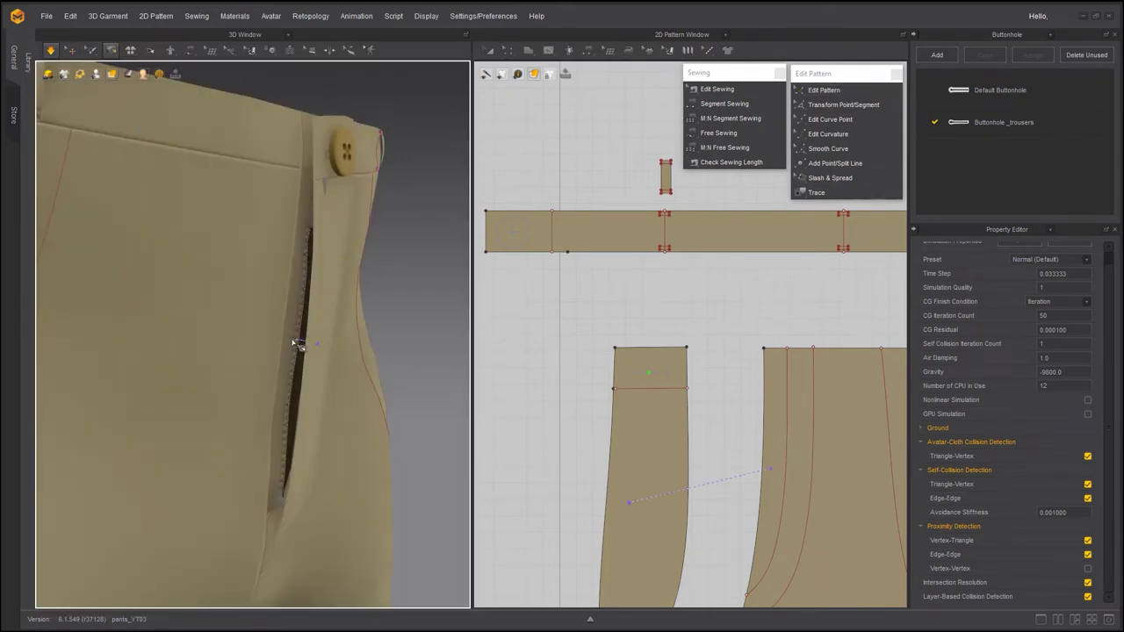
left_click(301, 342)
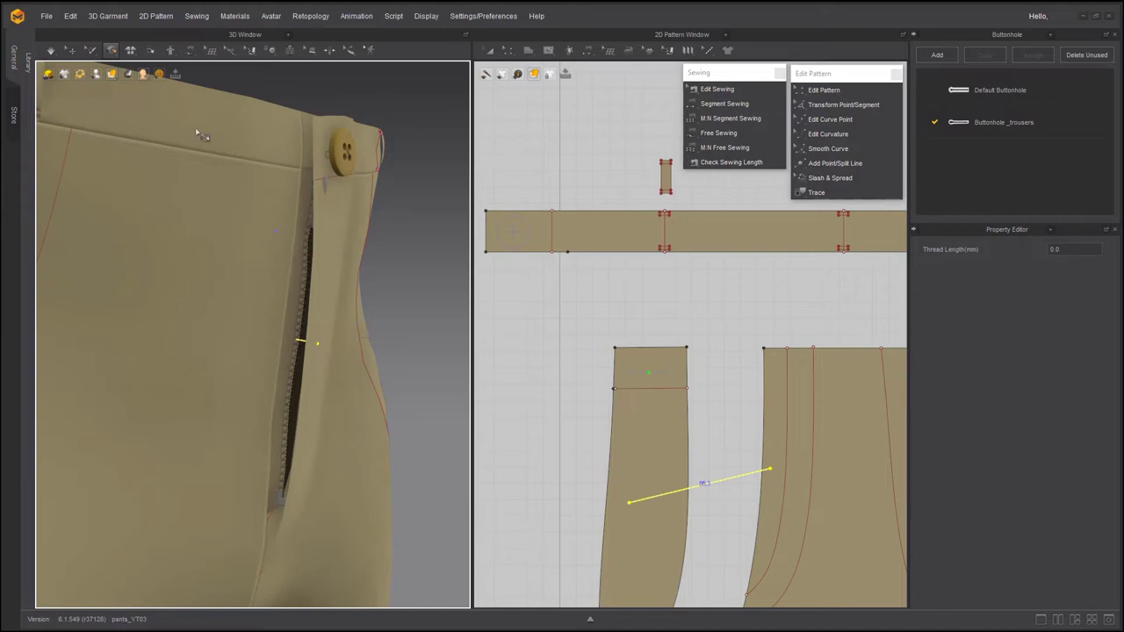
- Set the fly tack's thread length to 1 mm and simulate the trousers
left_click(1048, 250)
type("1")
key("Return")
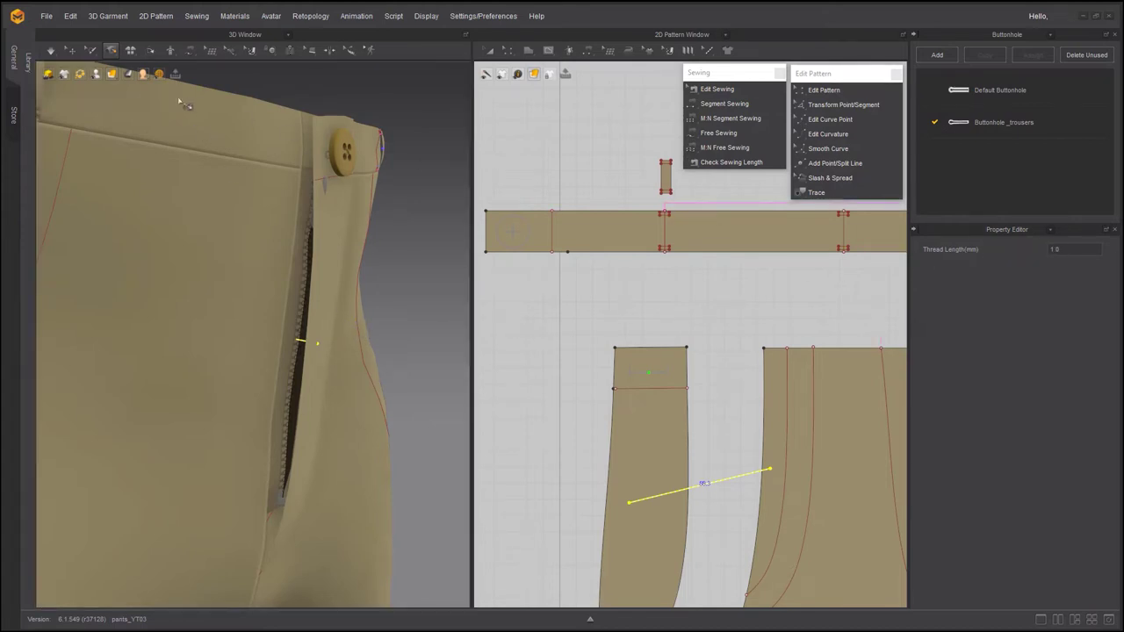
left_click(58, 55)
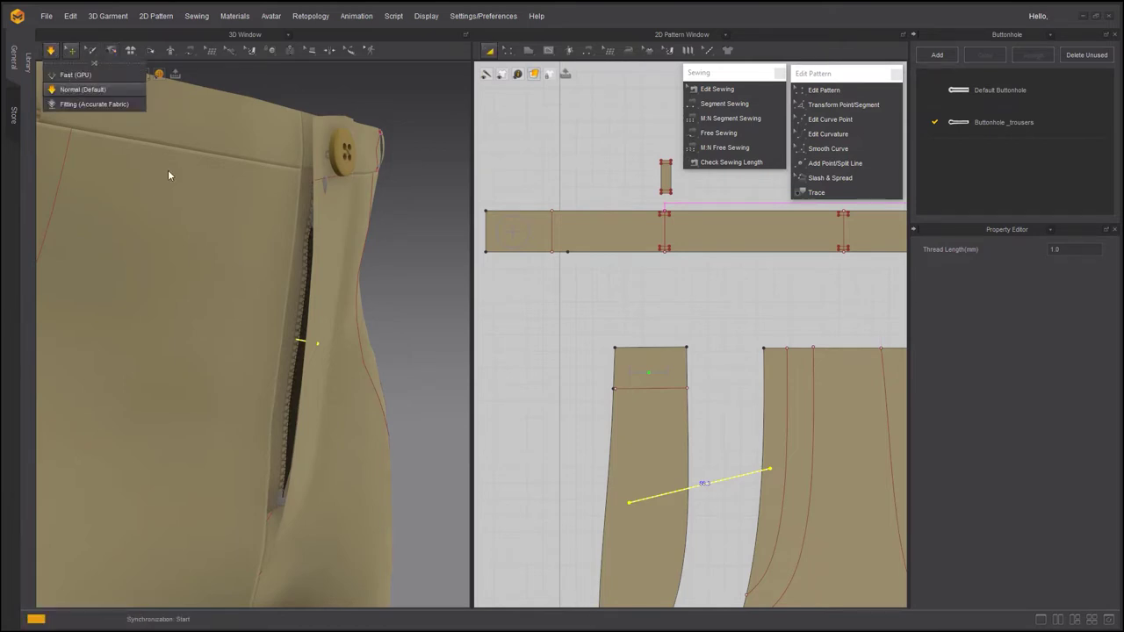
key("space")
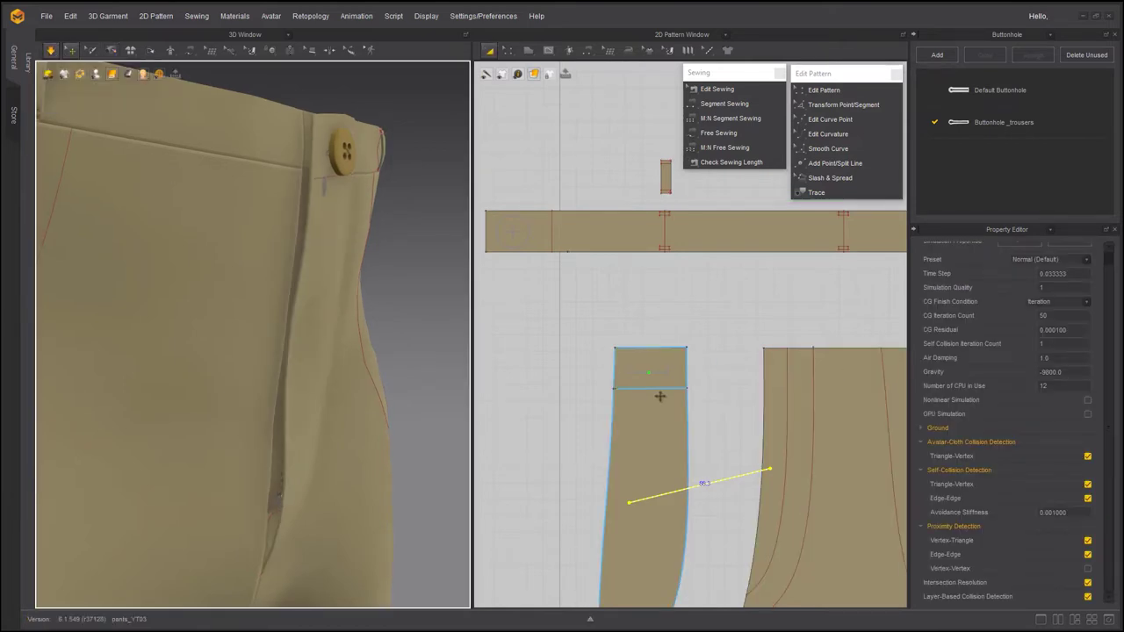
key("space")
key("z")
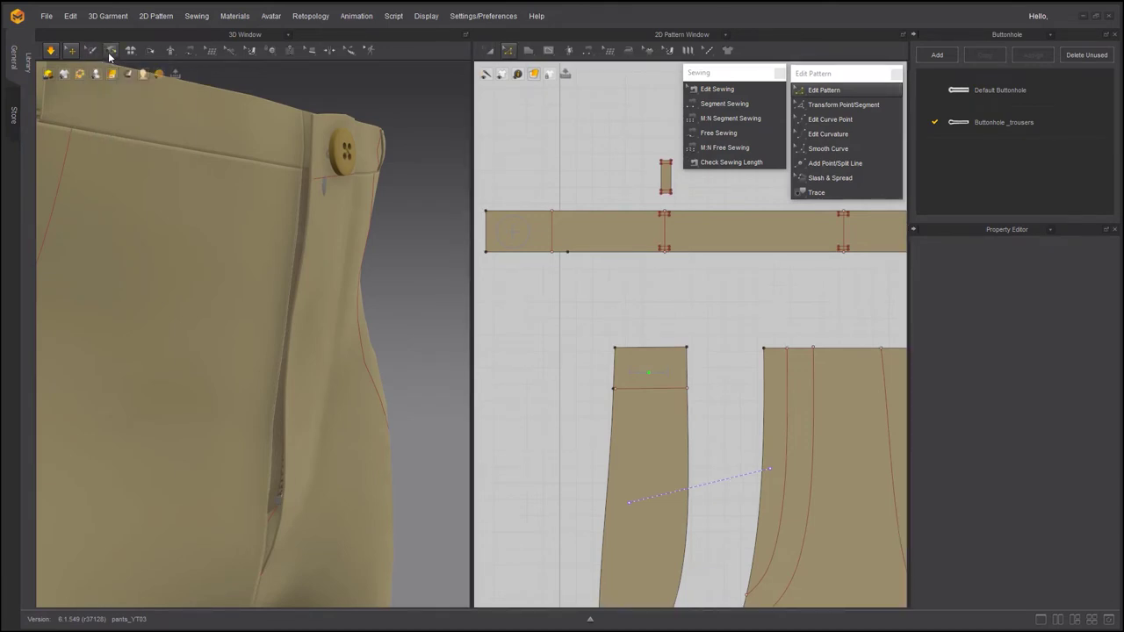
- Select the tack between the fly and the trousers front and set its thread length to 2 mm
mouse_move(110, 55)
left_click(124, 76)
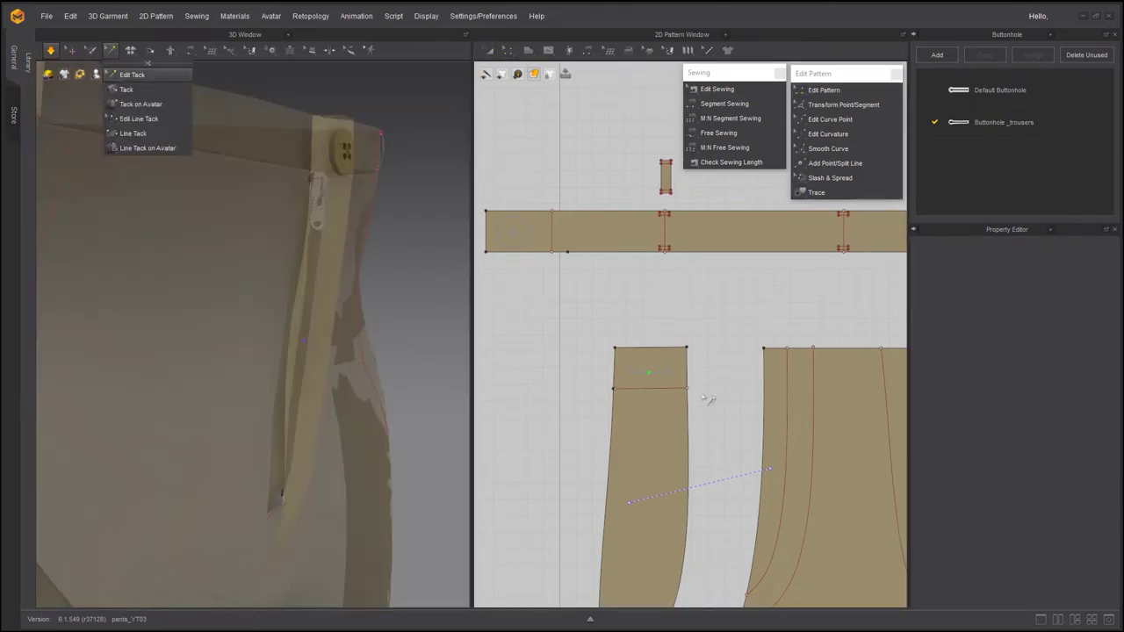
left_click(734, 478)
left_click_drag(1068, 248, 1019, 245)
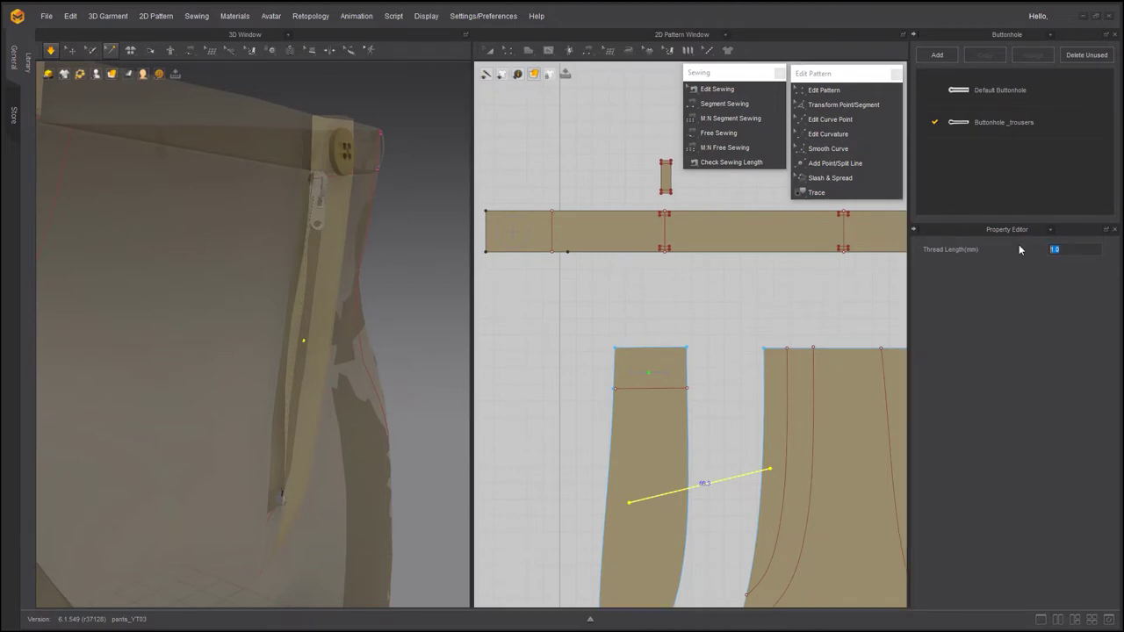
type("2")
key("Return")
- Simulate the trousers again with the Normal (Default) preset and check the closed fly from the front and side
key("3")
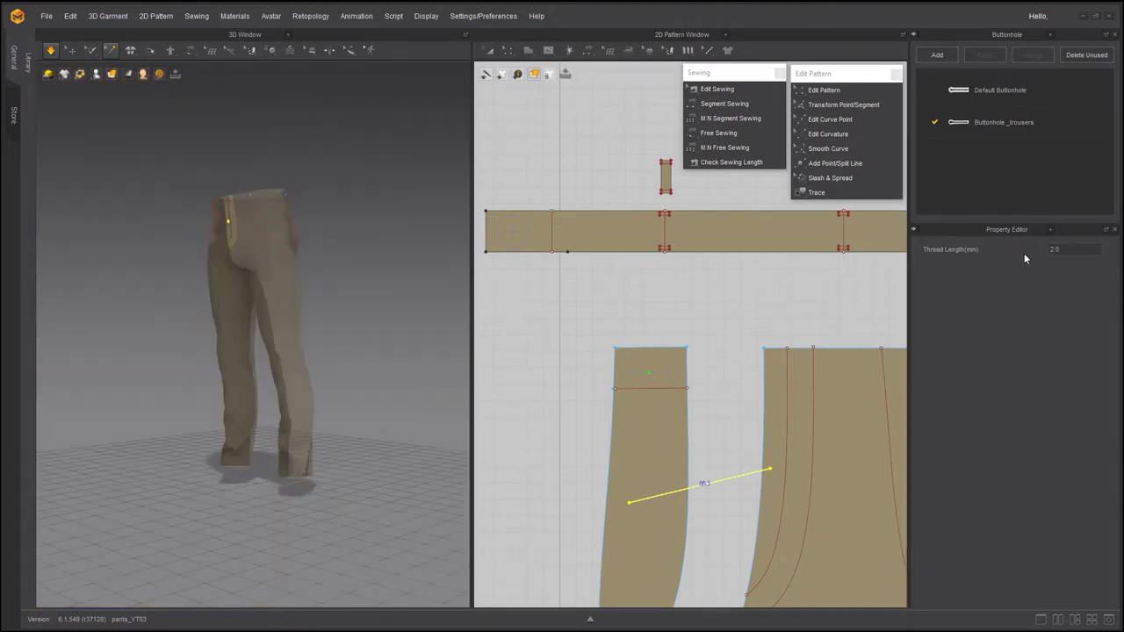
left_click(58, 55)
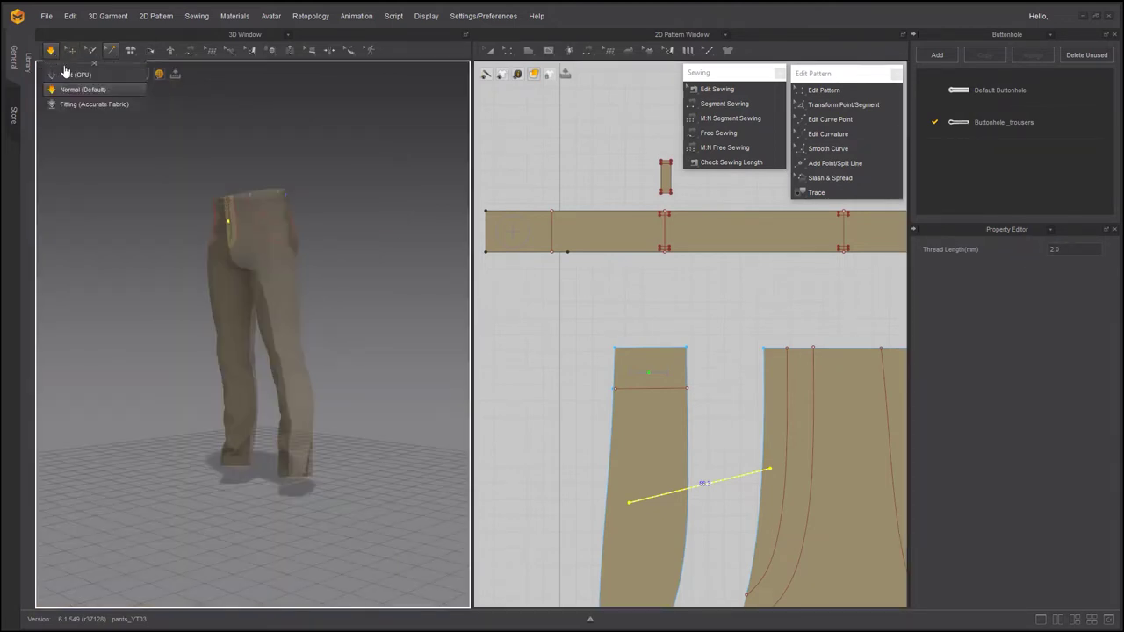
left_click(83, 89)
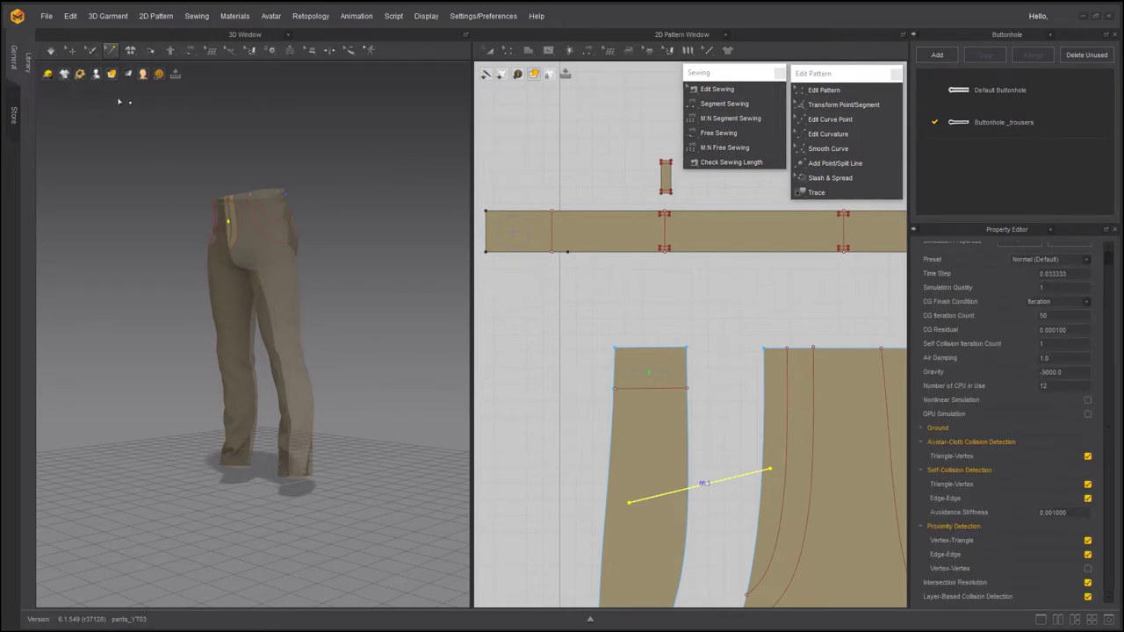
left_click(72, 51)
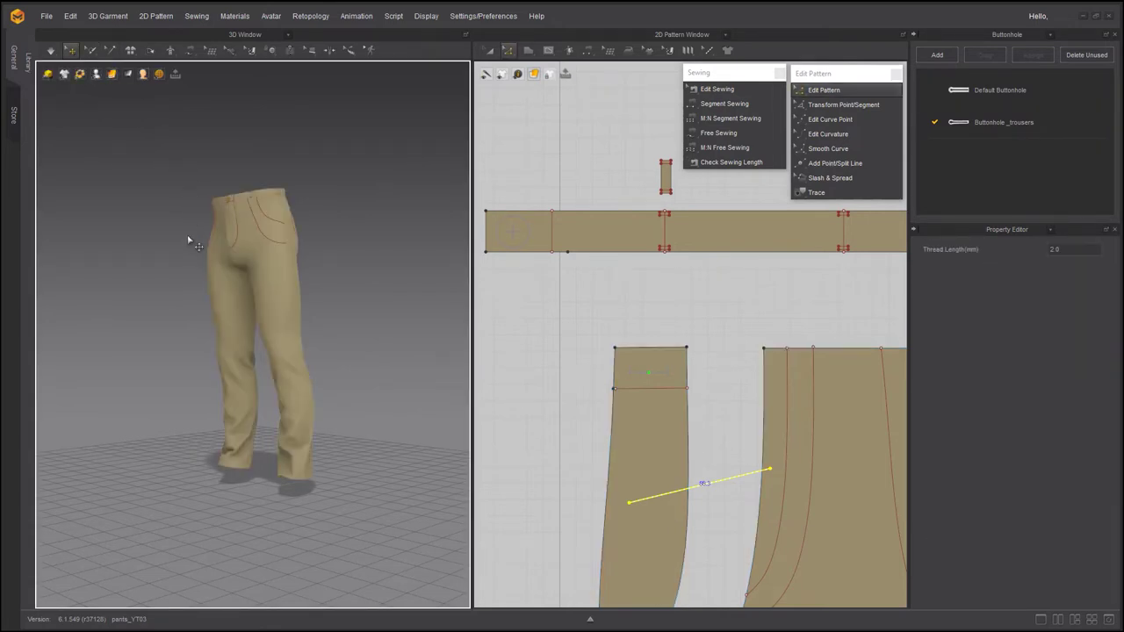
right_click_drag(193, 247, 273, 260)
middle_click_drag(226, 238, 288, 313)
scroll(289, 314, "up", 5)
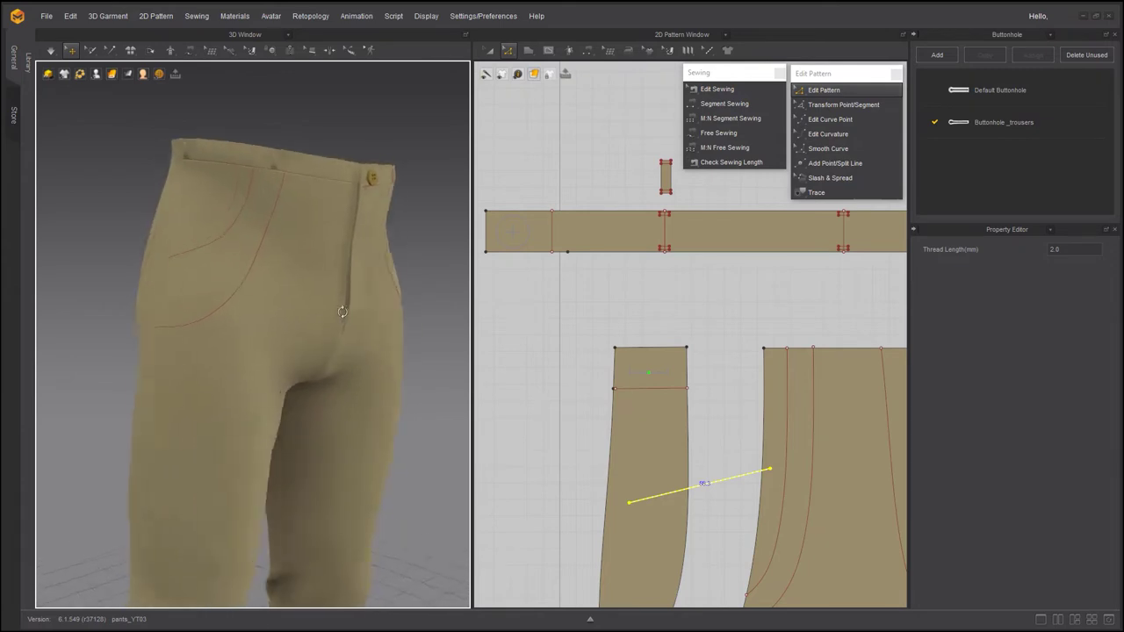
right_click_drag(309, 297, 231, 304)
scroll(269, 298, "down", 2)
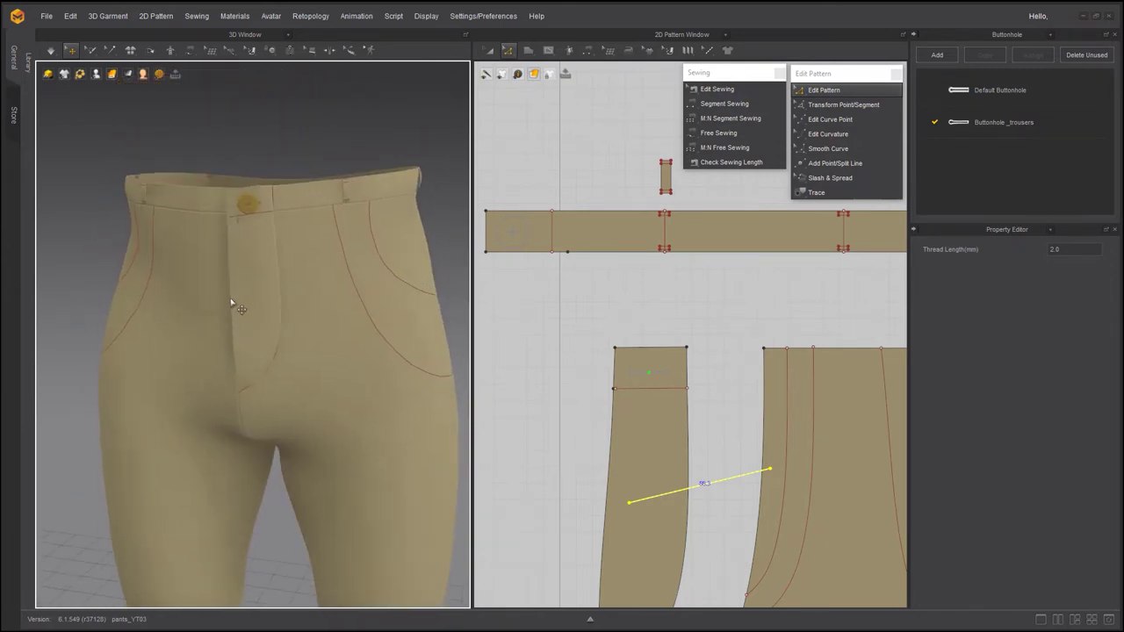
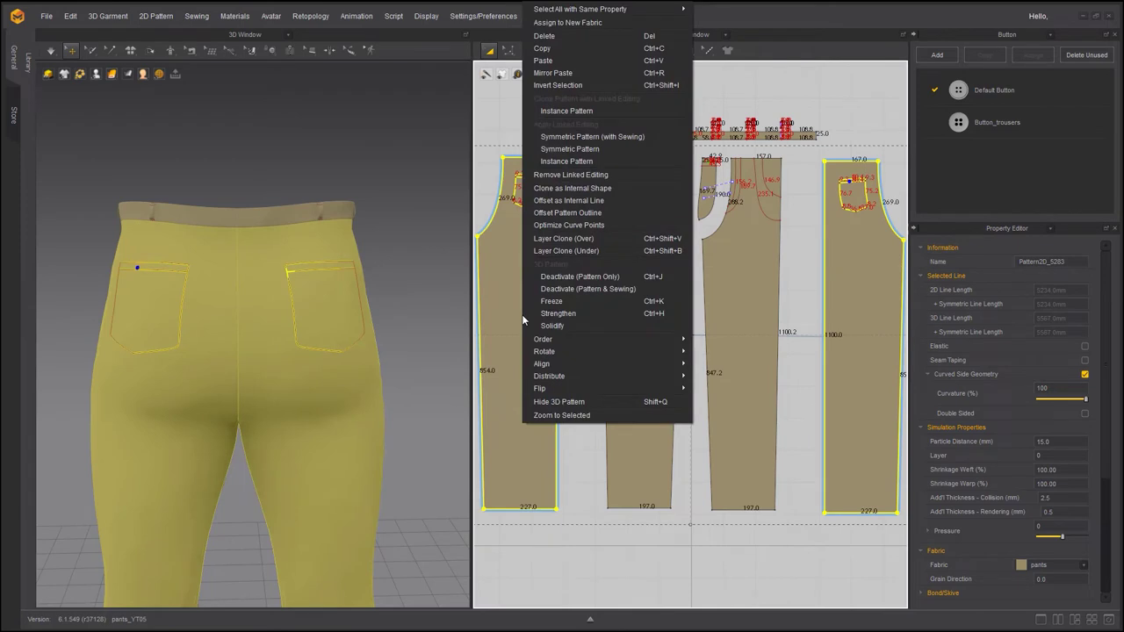
- Remove the linked editing between the two back trouser pieces
left_click(586, 178)
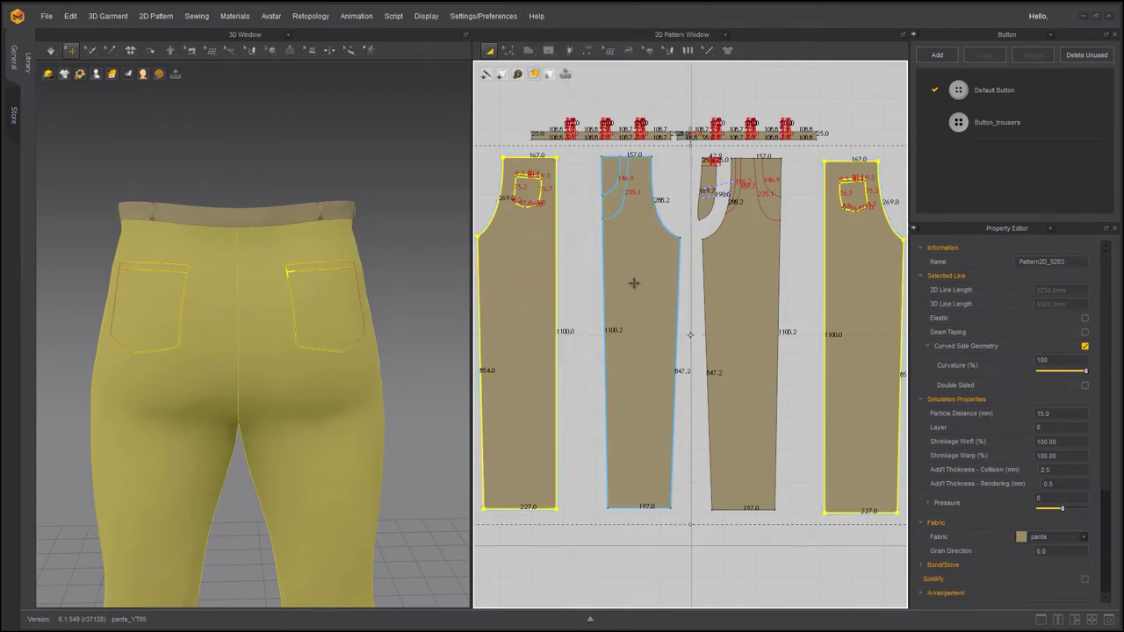
left_click(841, 302)
- Delete the narrow opening rectangle and the pocket outline from the back piece shown as the wearer's left leg
scroll(842, 228, "up", 5)
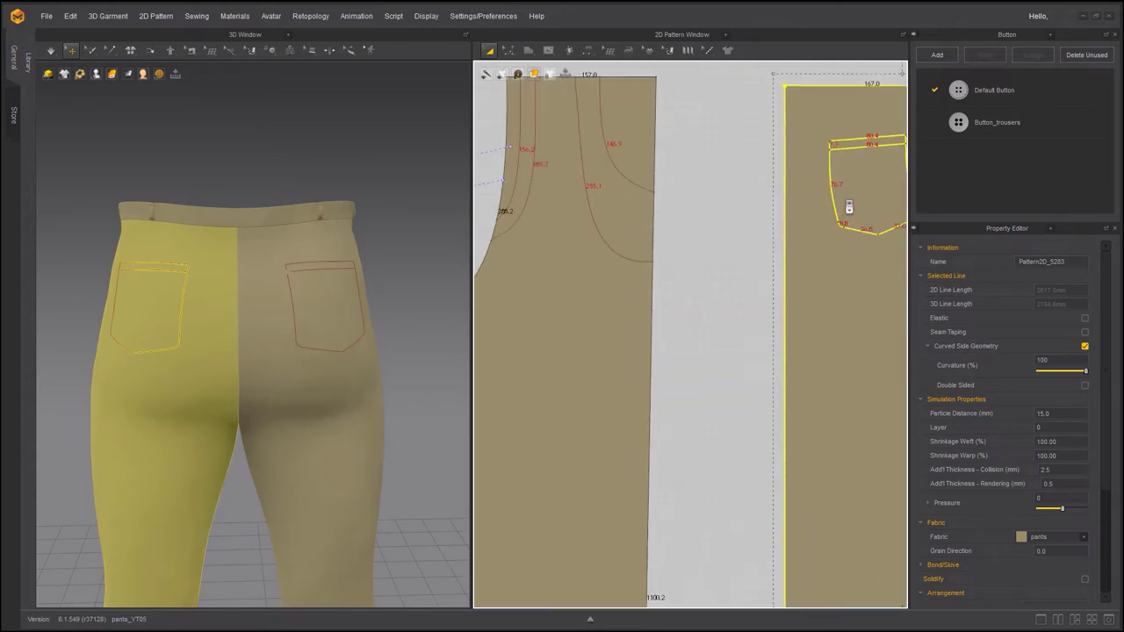
scroll(672, 301, "down", 2)
left_click(670, 227)
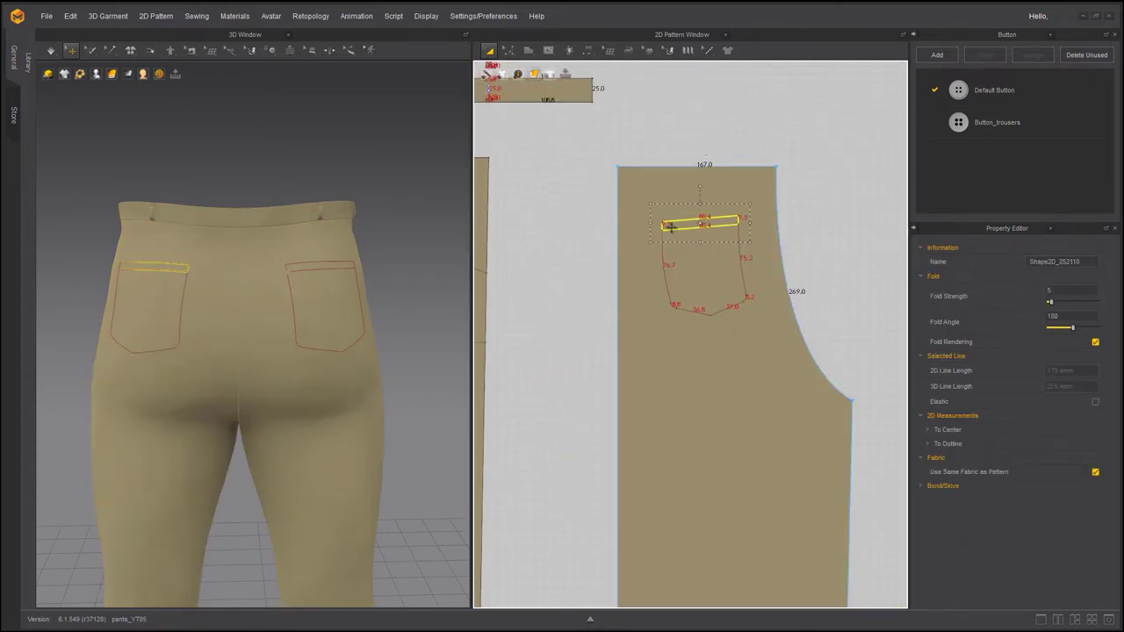
key("ctrl+c")
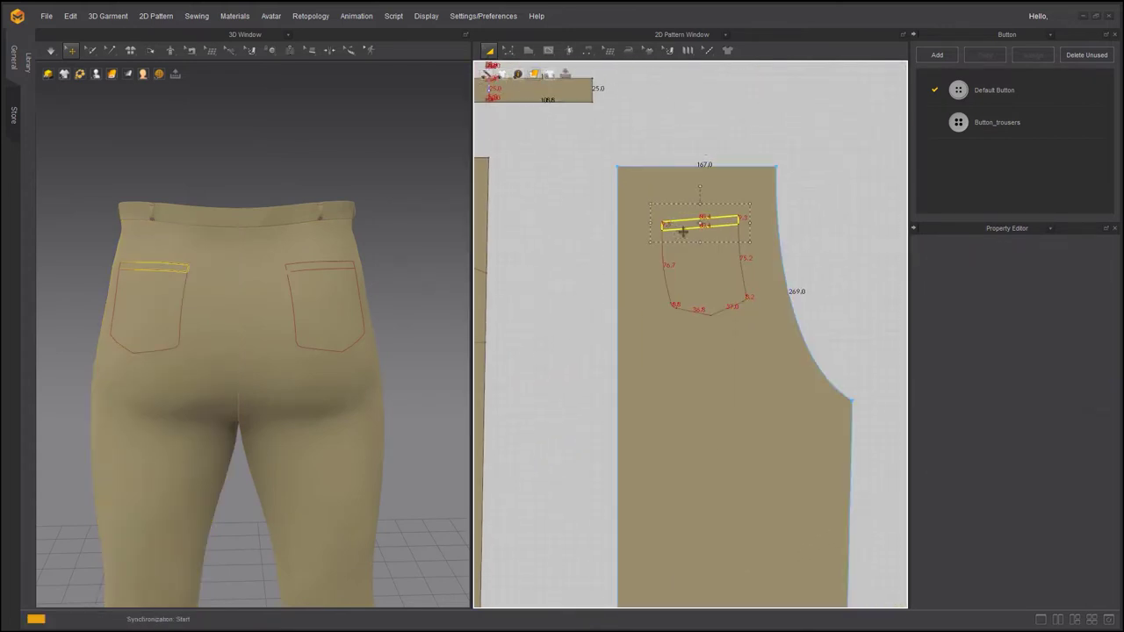
key("Delete")
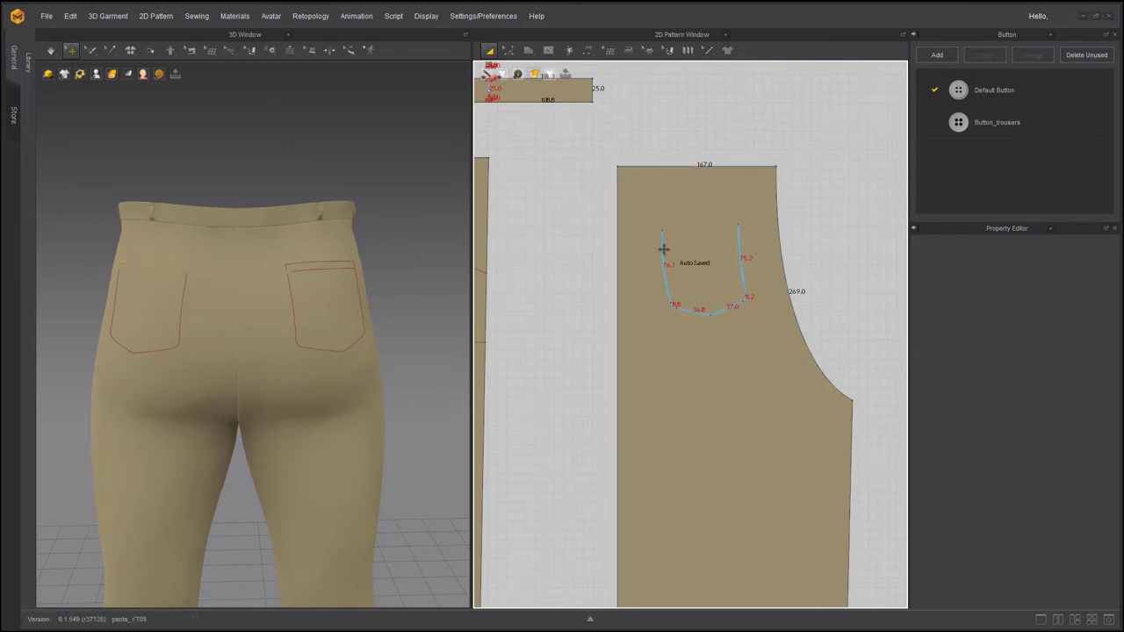
left_click(663, 252)
key("Delete")
middle_click_drag(568, 366, 848, 404)
middle_click_drag(496, 416, 904, 414)
middle_click_drag(483, 430, 624, 436)
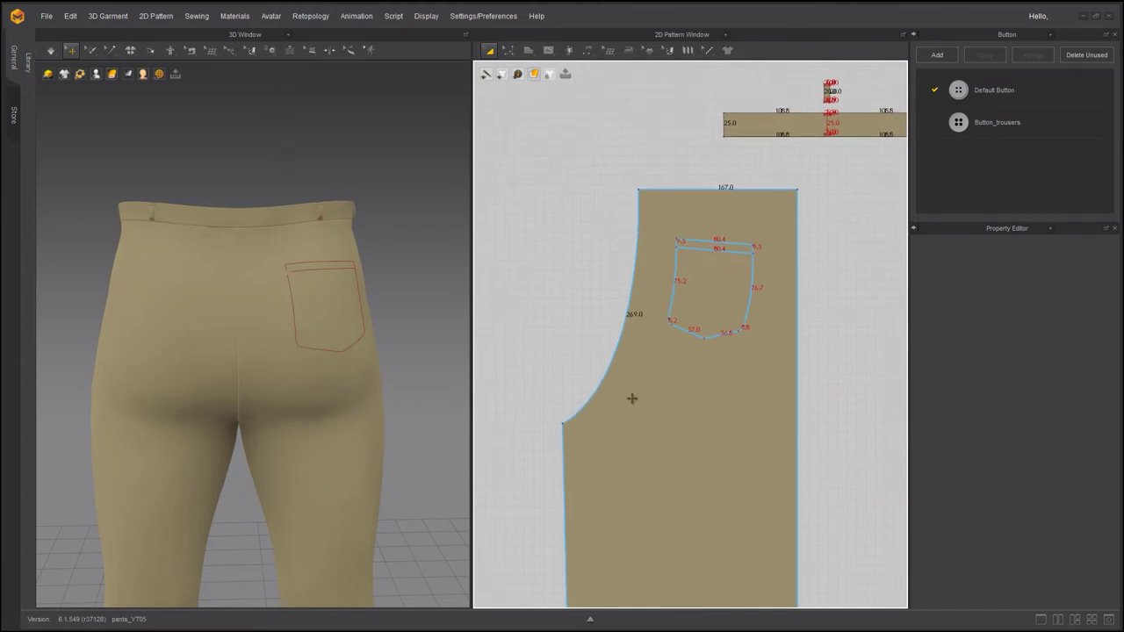
scroll(667, 314, "up", 5)
middle_click_drag(684, 328, 607, 422)
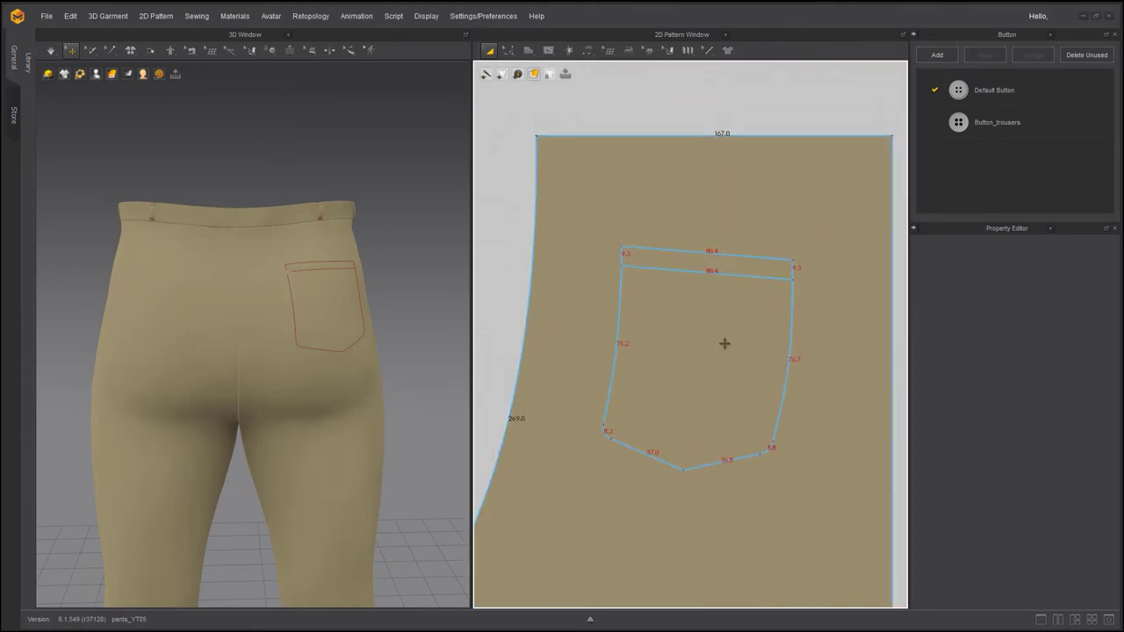
left_click(667, 271)
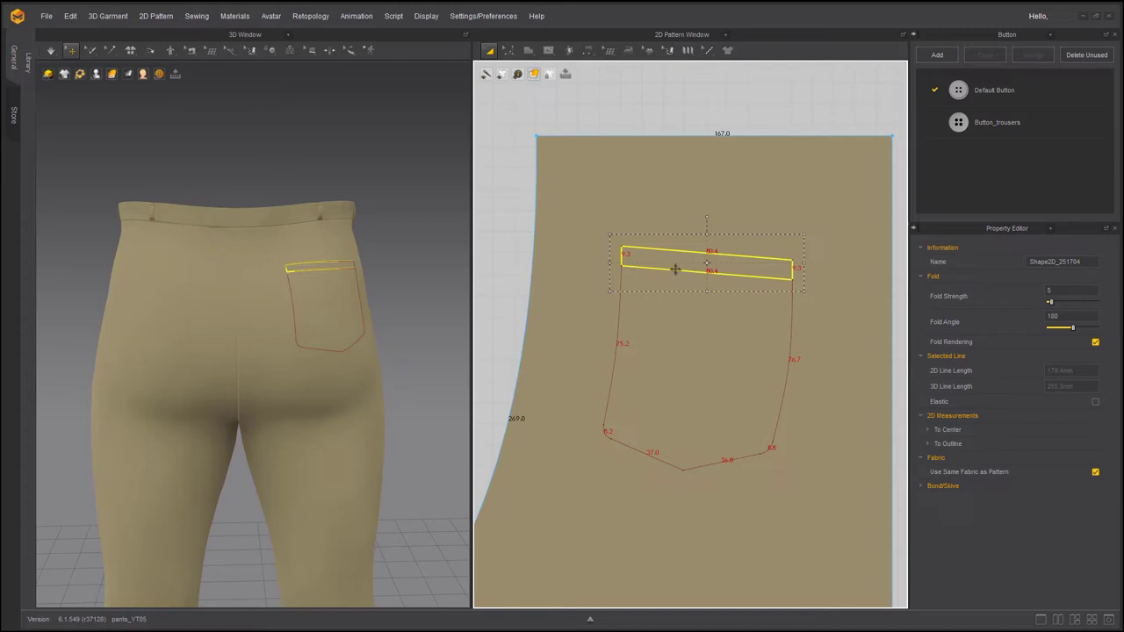
left_click_drag(675, 268, 707, 249)
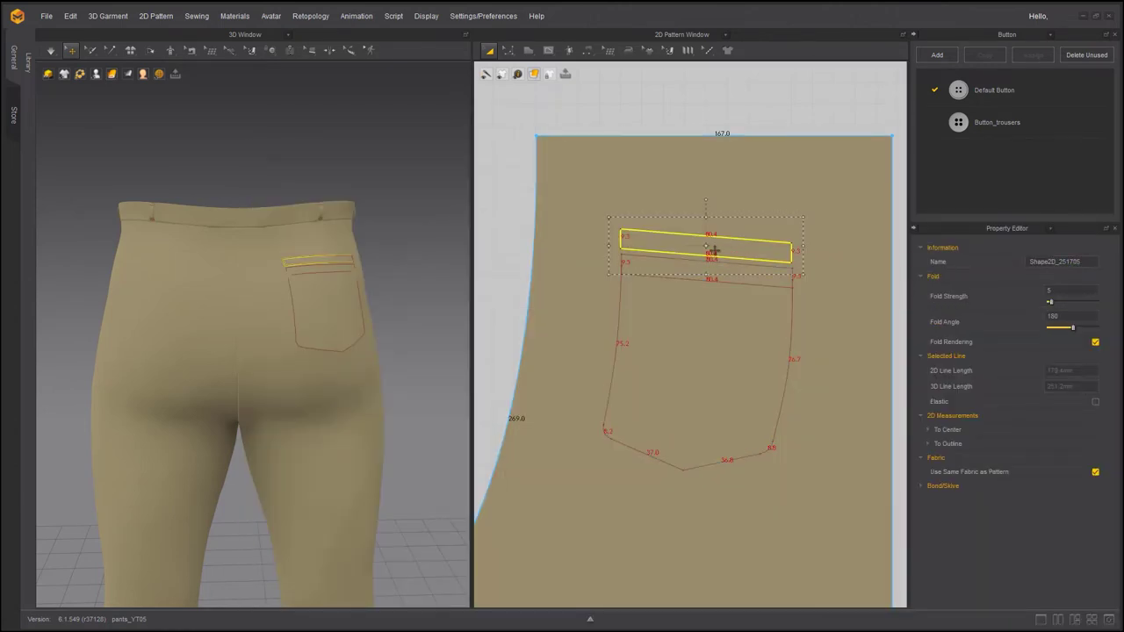
scroll(685, 254, "up", 4)
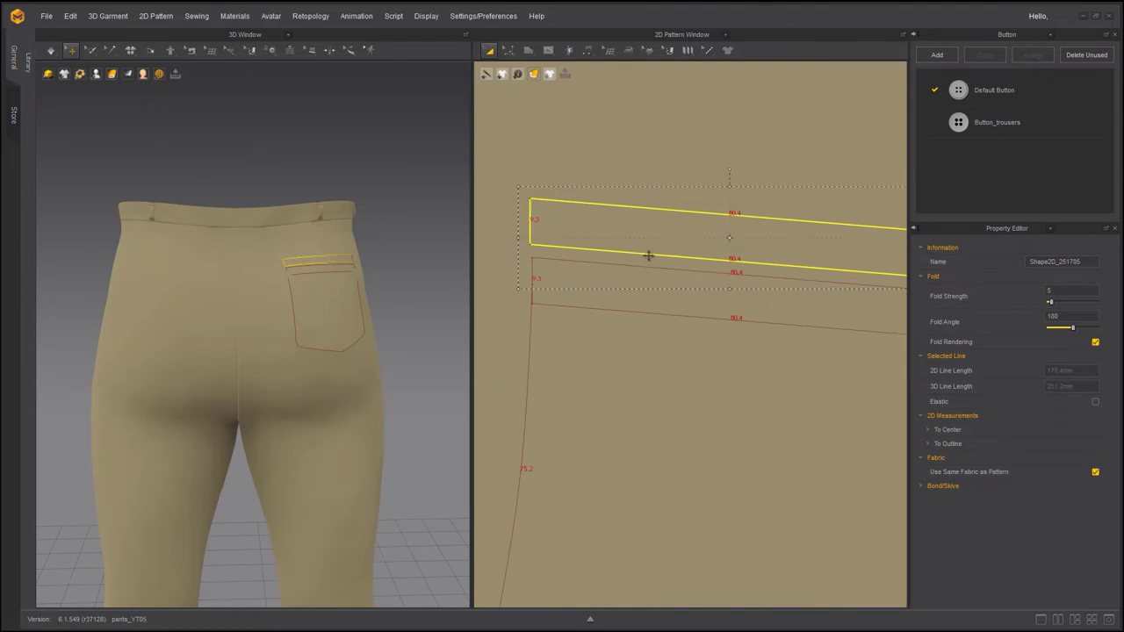
left_click(709, 321)
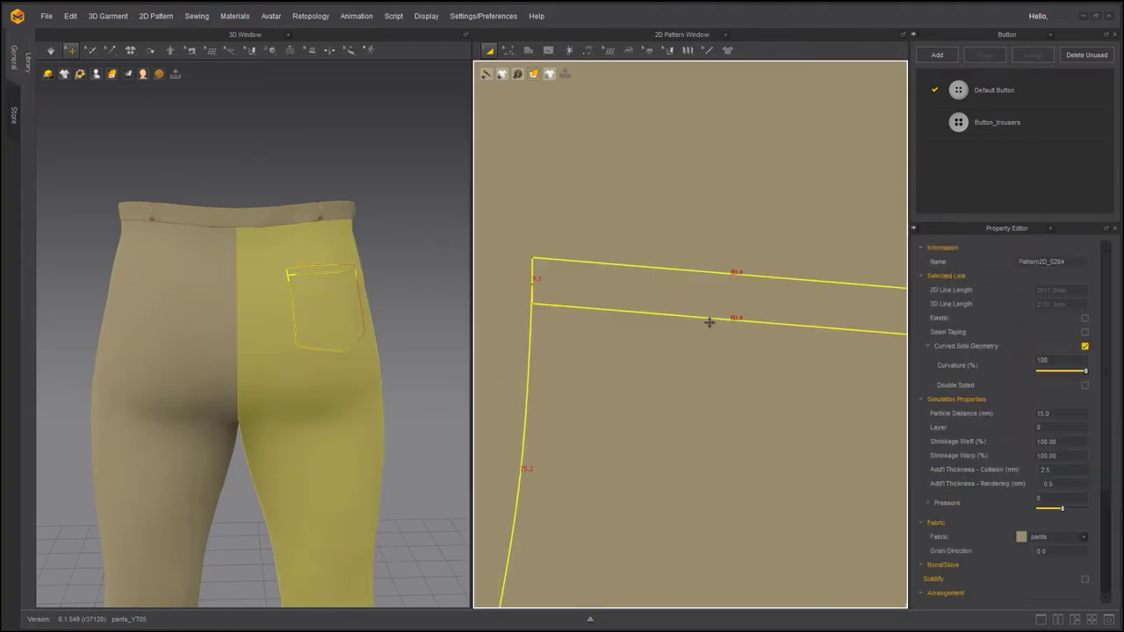
- Narrow the opening rectangle atop the remaining back pocket to about 4.9 mm high by moving its upper edge down with Edit Pattern
left_click(702, 272)
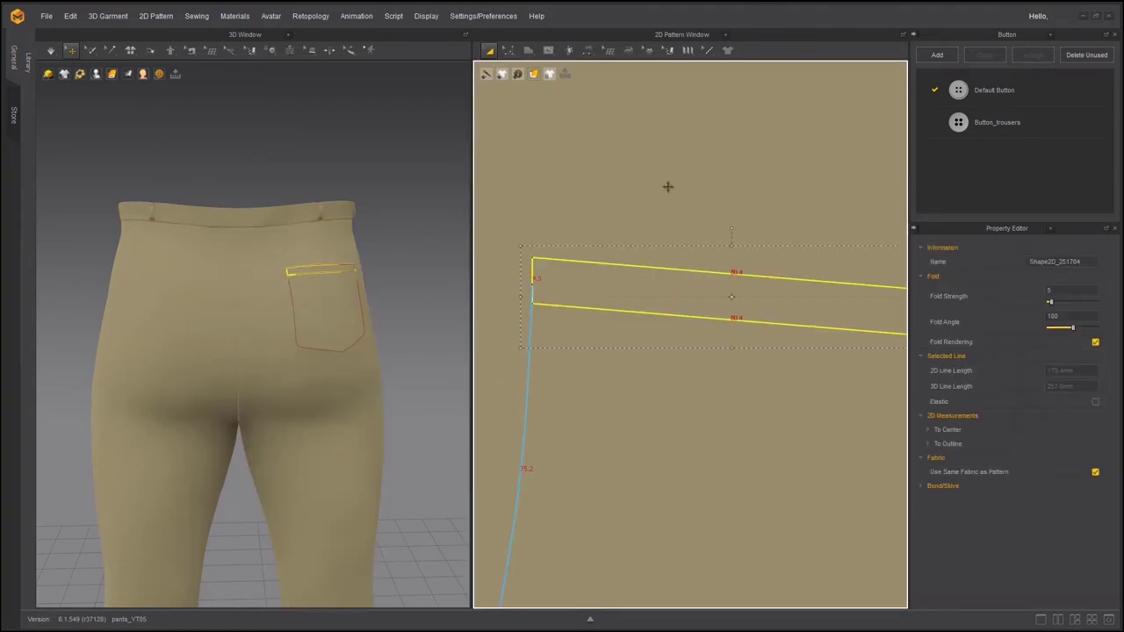
left_click(508, 53)
left_click(534, 76)
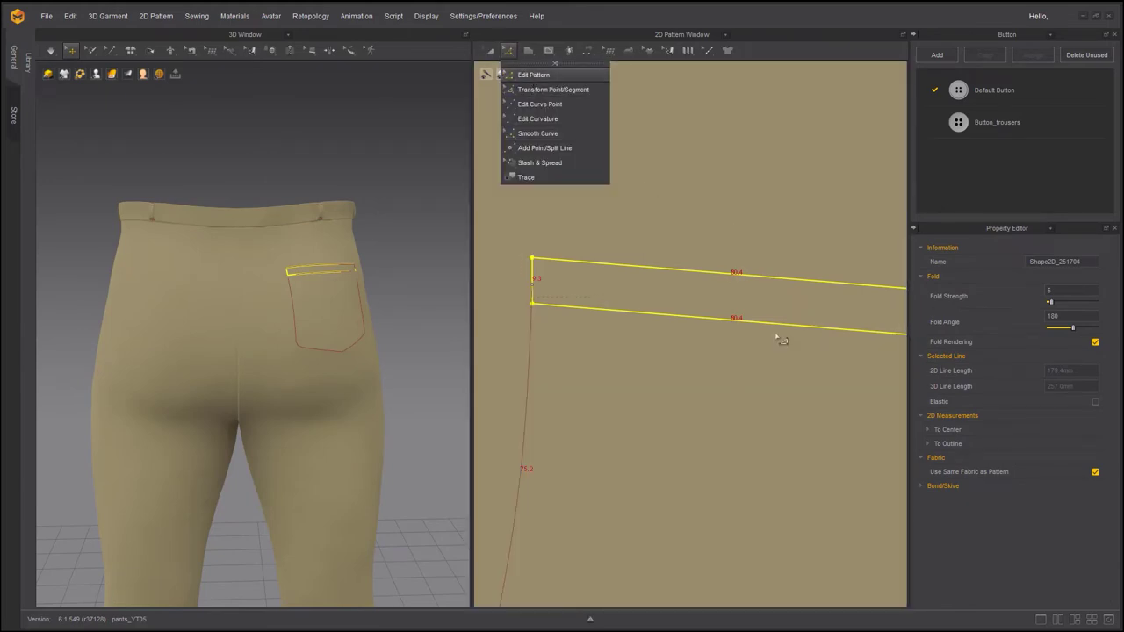
left_click(757, 278)
middle_click_drag(764, 308, 735, 236)
key("ctrl+c")
key("ctrl+v")
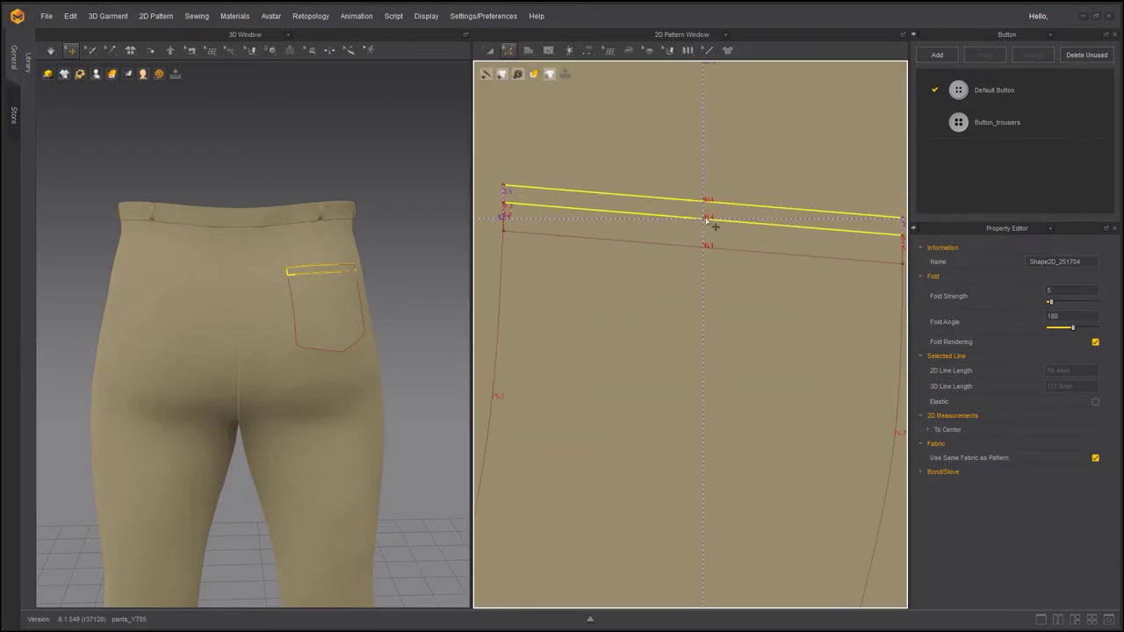
left_click_drag(703, 223, 704, 224)
- Duplicate the narrowed rectangle directly above the original, leaving a small gap between the two
scroll(282, 292, "up", 5)
middle_click_drag(287, 294, 237, 347)
right_click_drag(237, 348, 155, 343)
scroll(723, 313, "down", 2)
key("a")
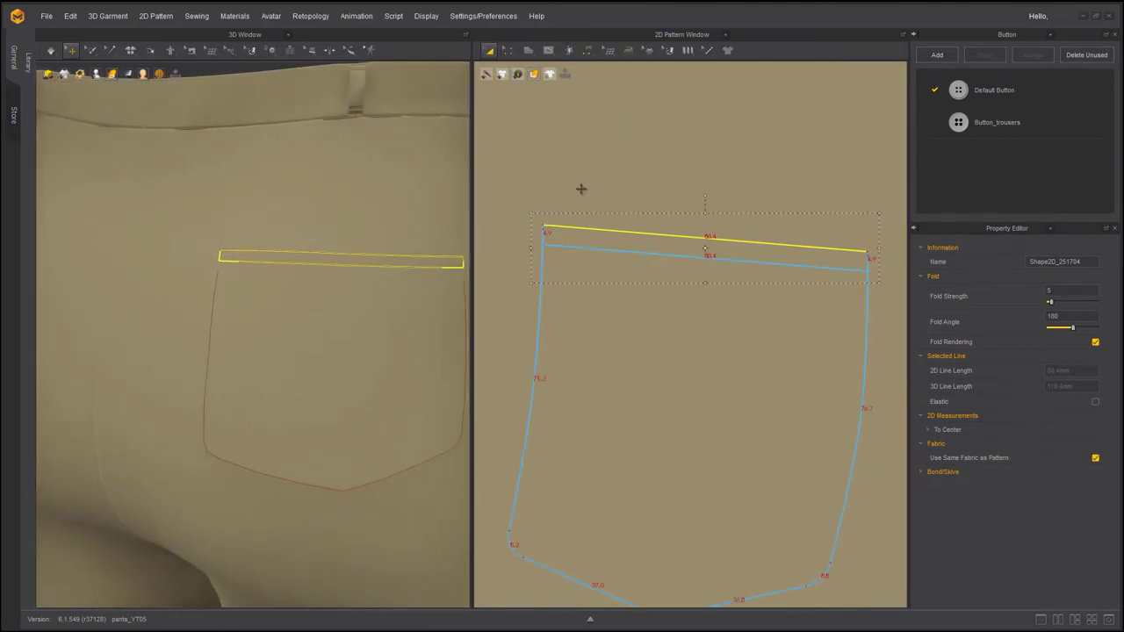
left_click(593, 229)
left_click_drag(593, 228, 708, 226)
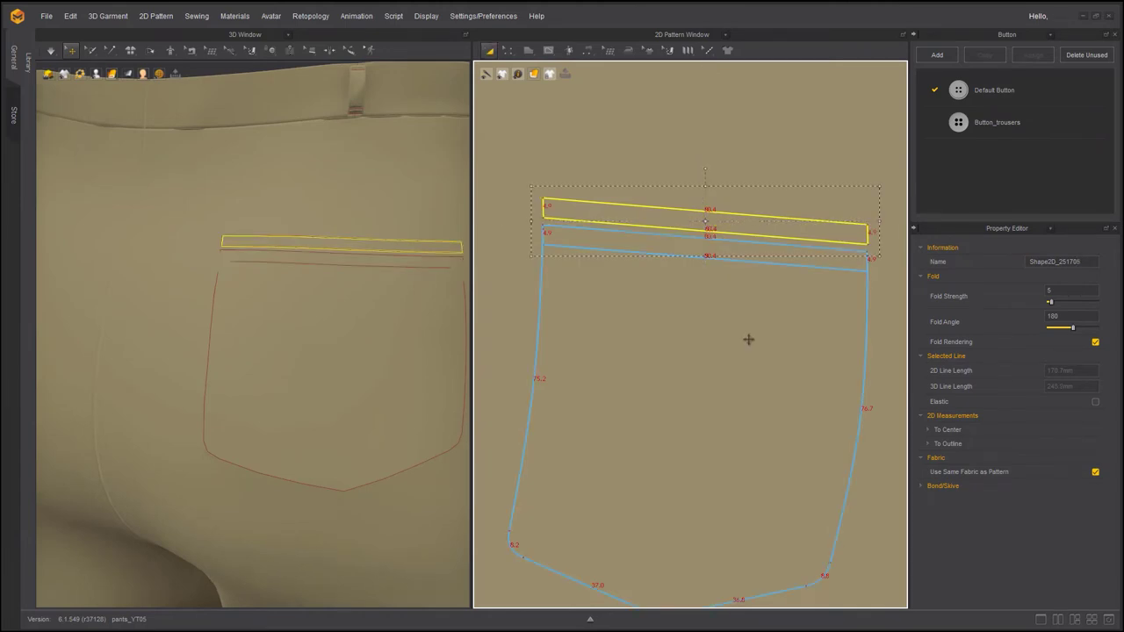
- Draw a closed four-cornered polygon pattern by tracing the corners of the upper pocket rectangle
left_click(689, 255, "shift")
scroll(687, 266, "down", 2)
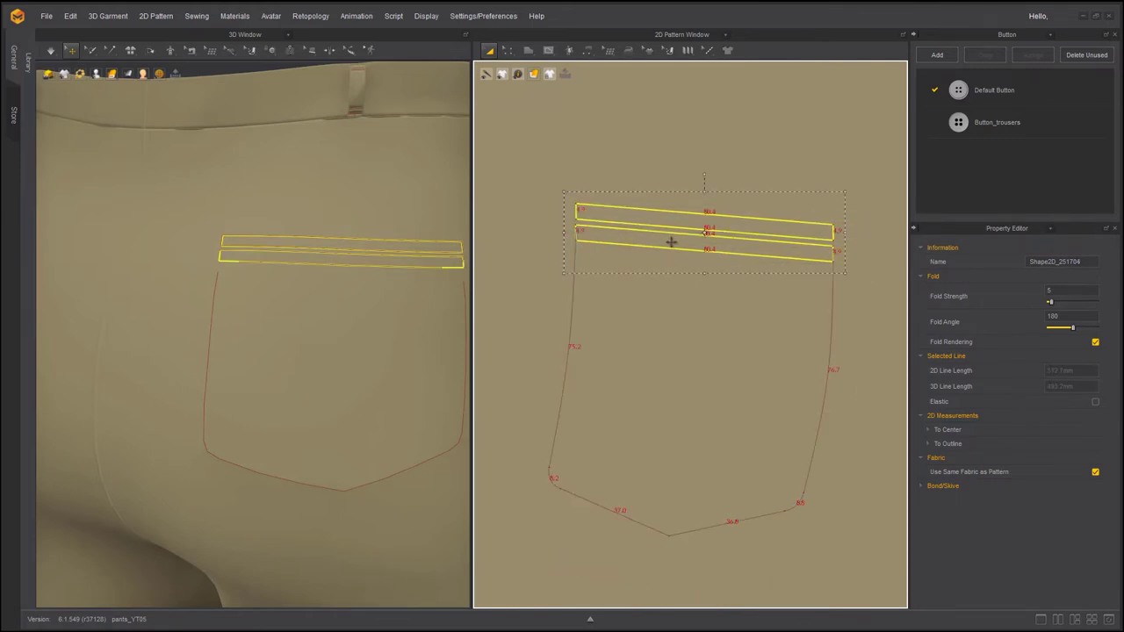
scroll(691, 234, "down", 3)
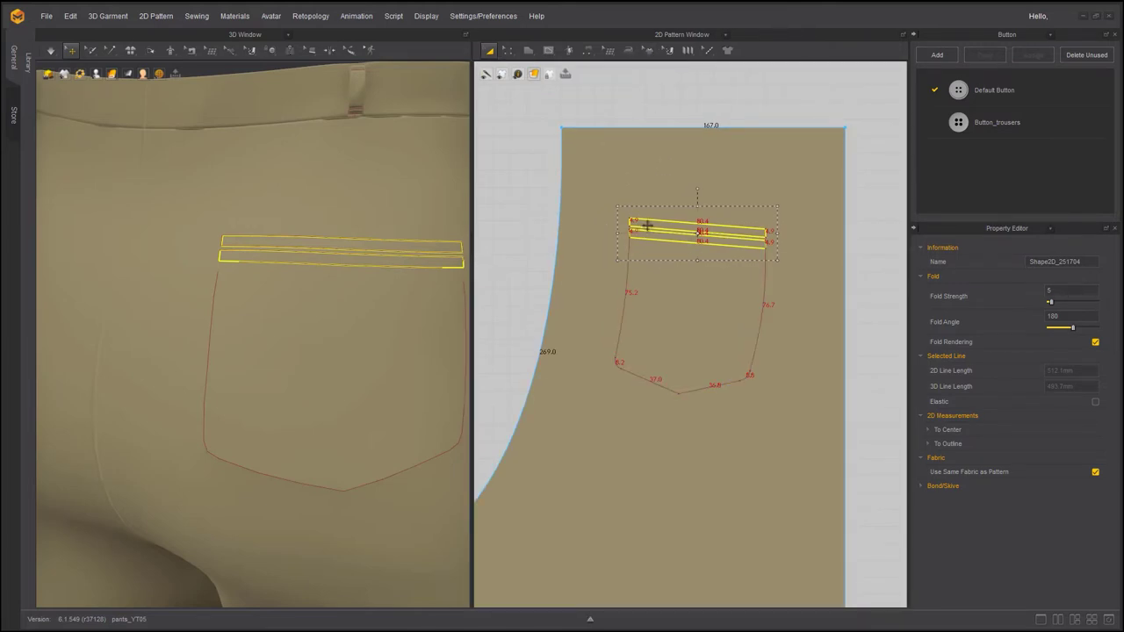
scroll(697, 211, "up", 4)
mouse_move(529, 50)
left_click(540, 76)
left_click(523, 236)
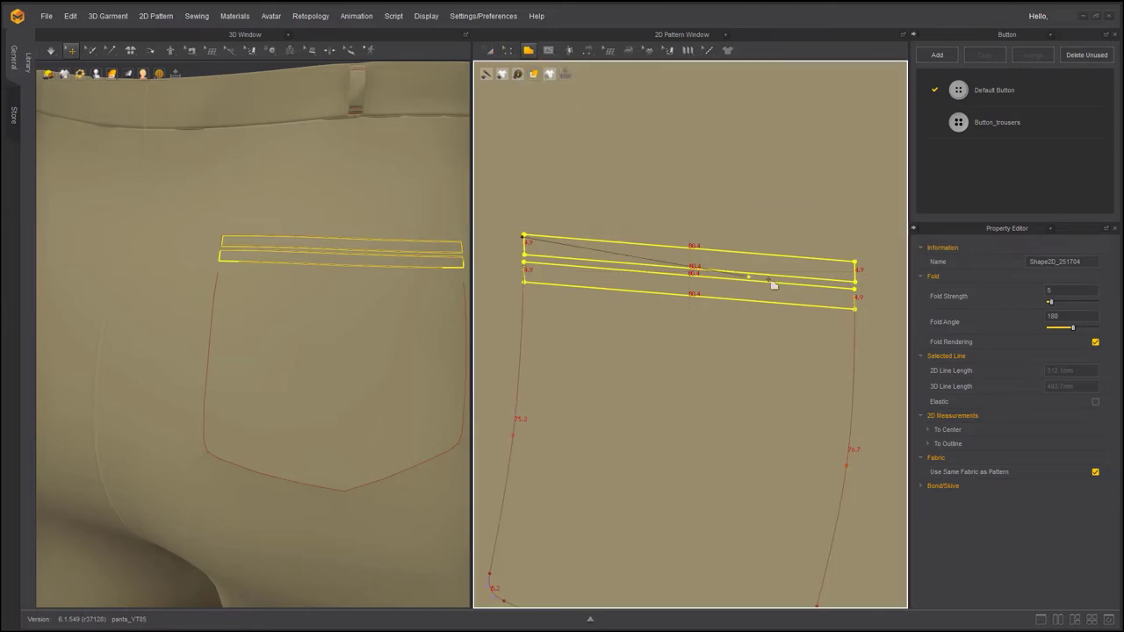
left_click(854, 261)
left_click(854, 281)
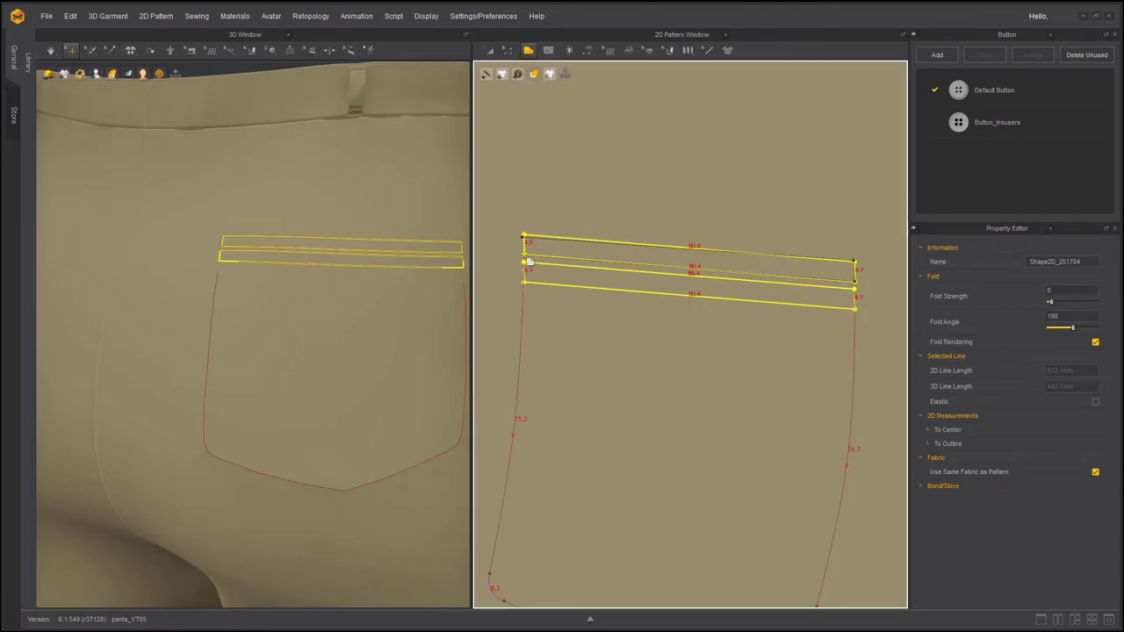
left_click(524, 256)
left_click(524, 236)
- Move the new strip pattern above the back trouser piece and paste a copy of it just above
left_click(489, 50)
scroll(616, 260, "down", 5)
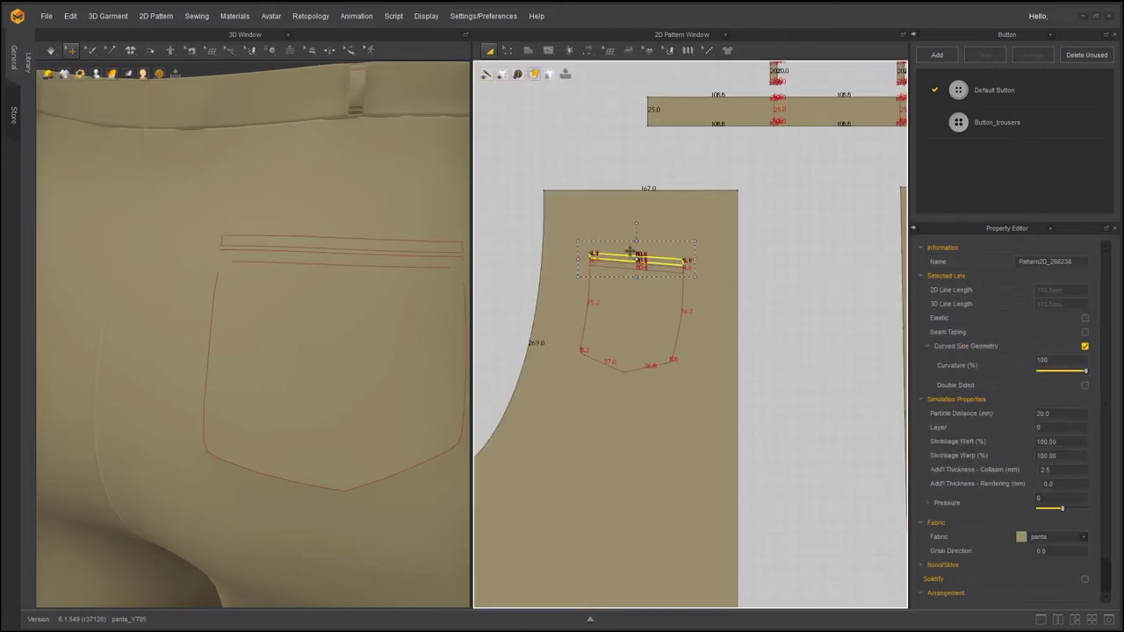
left_click_drag(655, 261, 652, 170)
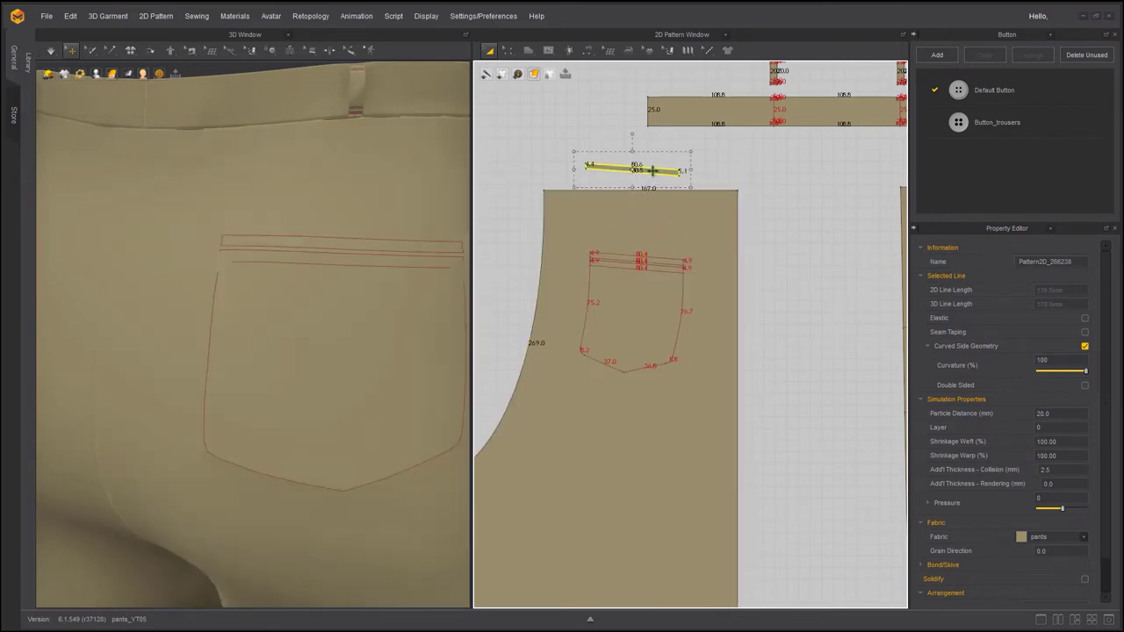
key("ctrl+c")
key("ctrl+v")
left_click(645, 158)
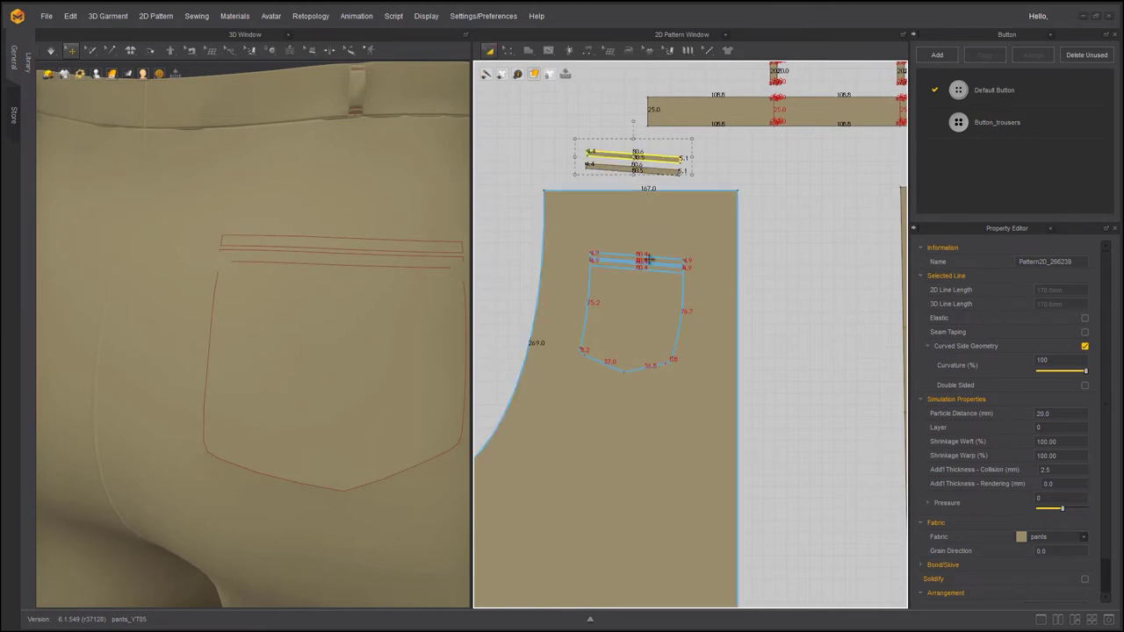
- Examine how the two strip patterns correspond to the two narrow rectangles on the back pocket
scroll(647, 277, "up", 4)
scroll(648, 285, "down", 1)
middle_click_drag(655, 354, 685, 525)
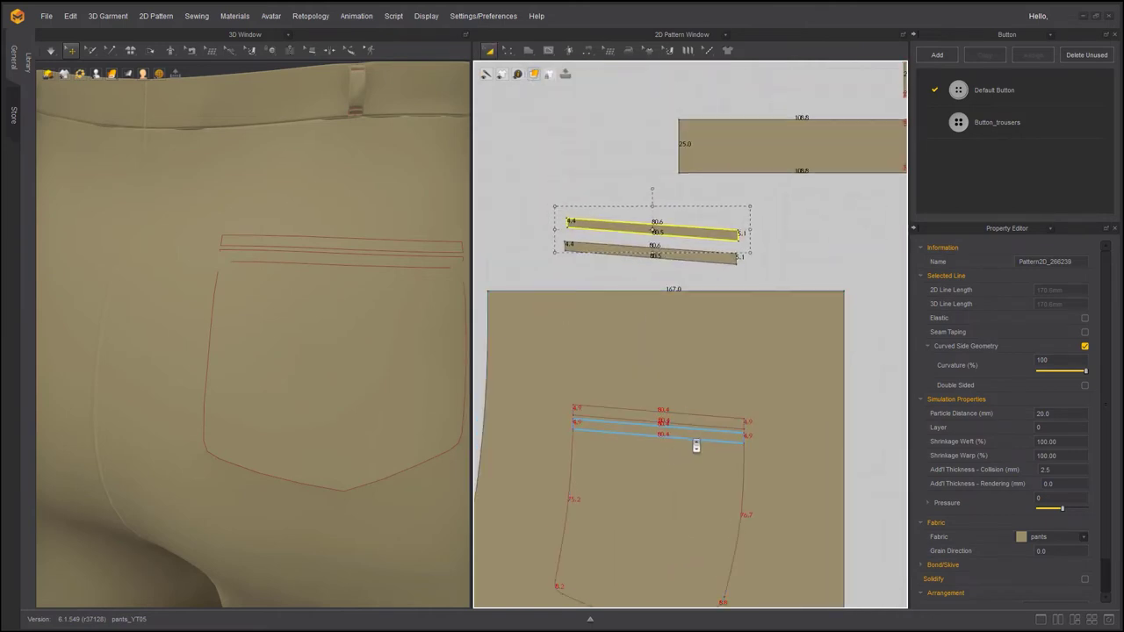
scroll(687, 349, "up", 1)
middle_click_drag(690, 361, 669, 317)
left_click(661, 196)
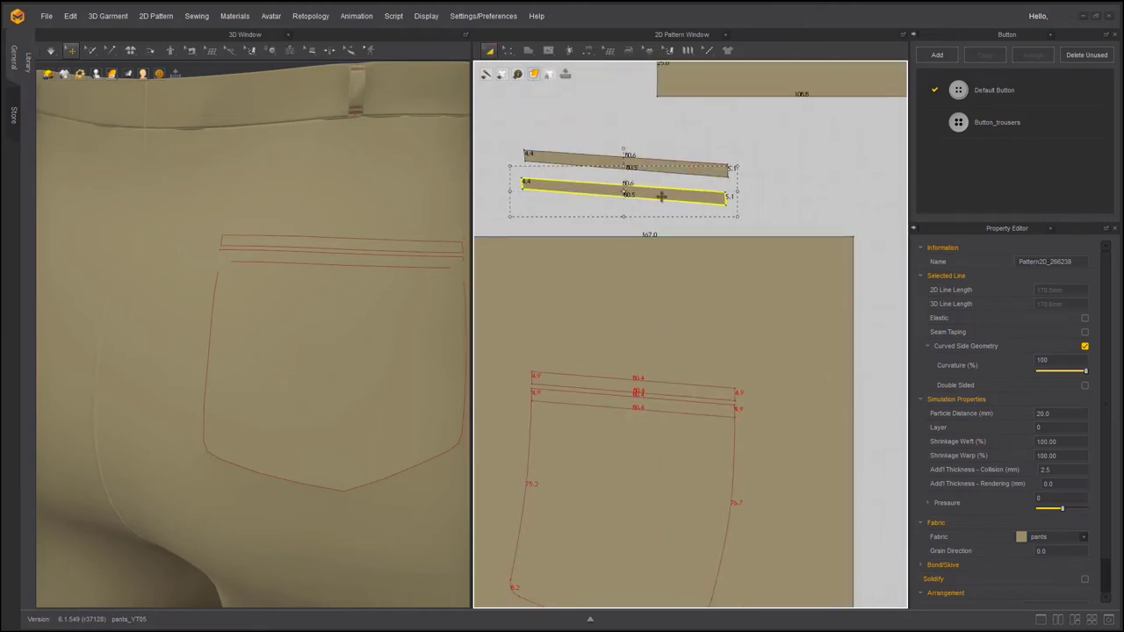
left_click(597, 406)
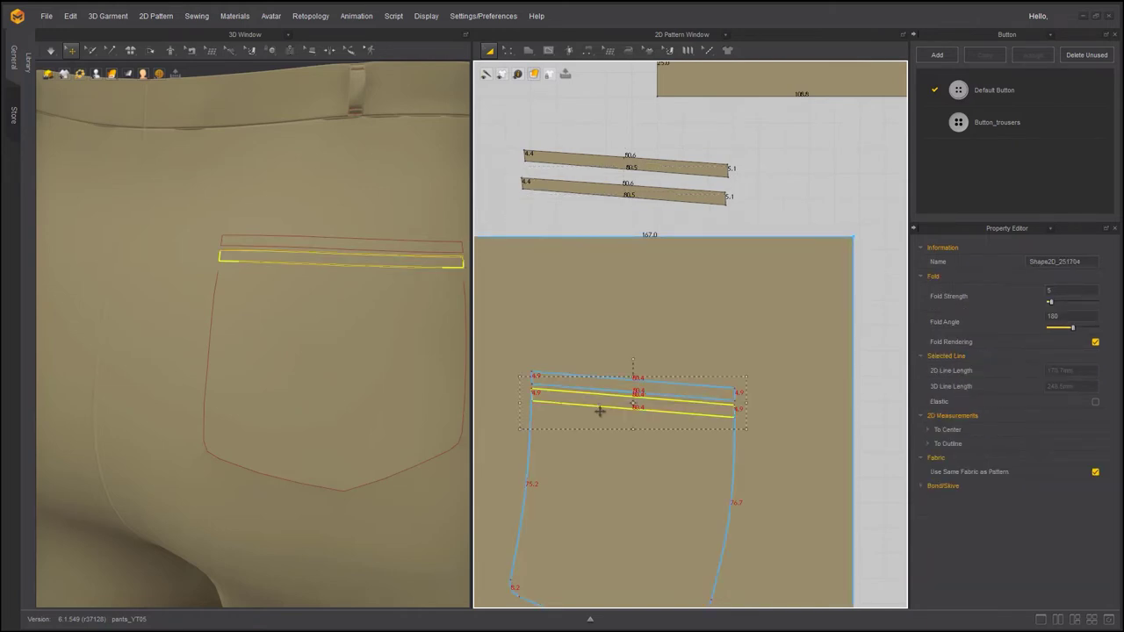
left_click(648, 175)
left_click(617, 380)
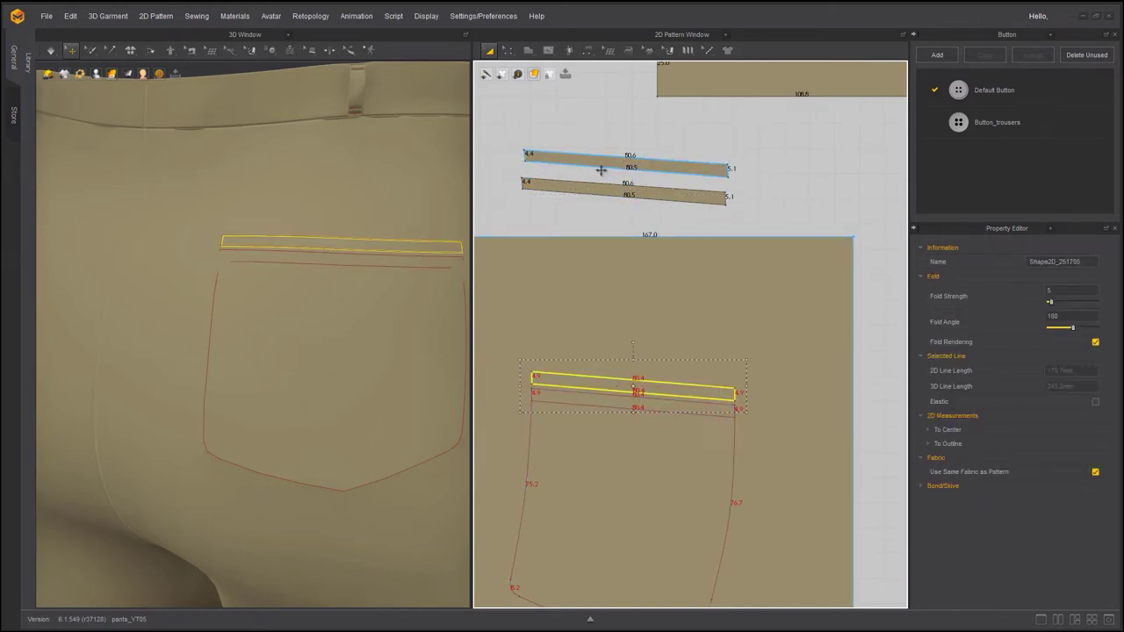
left_click(548, 54)
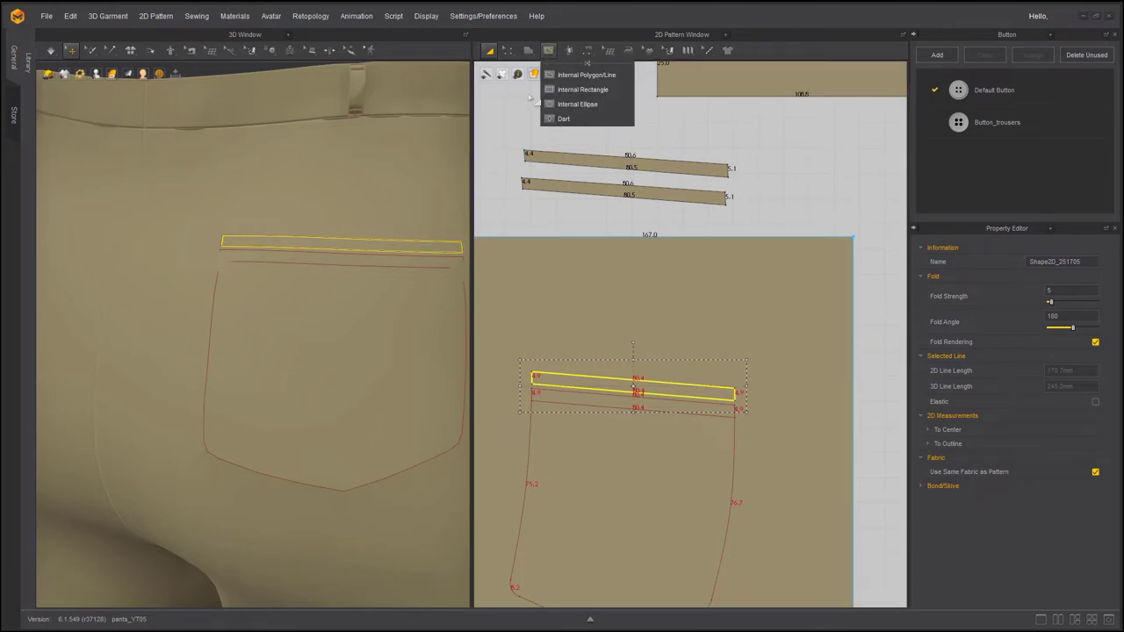
left_click(509, 50)
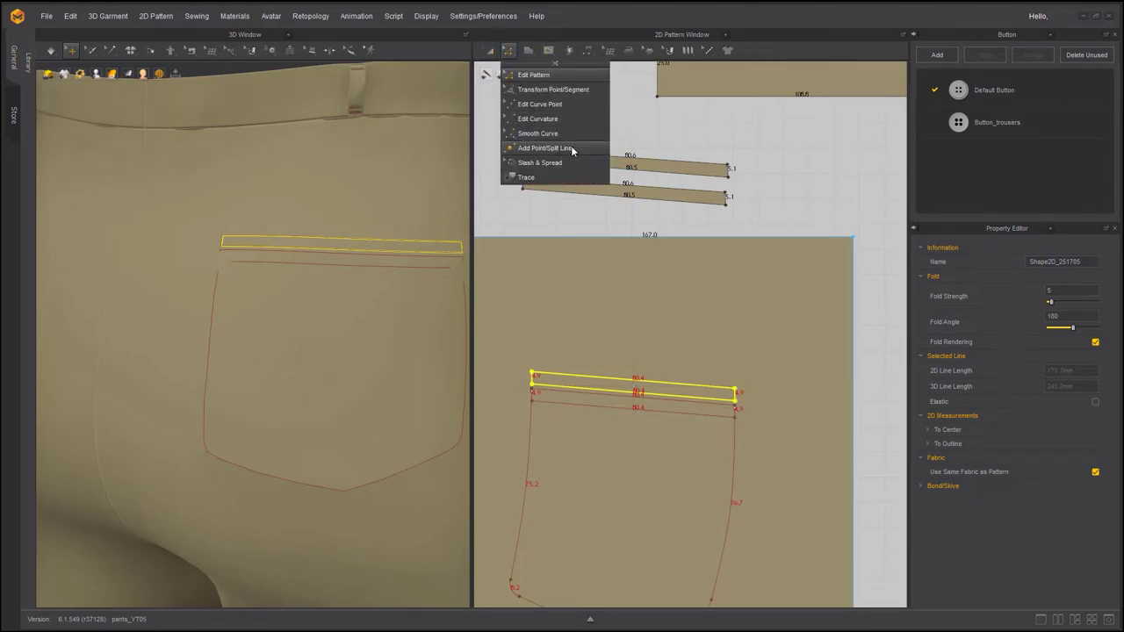
left_click(562, 148)
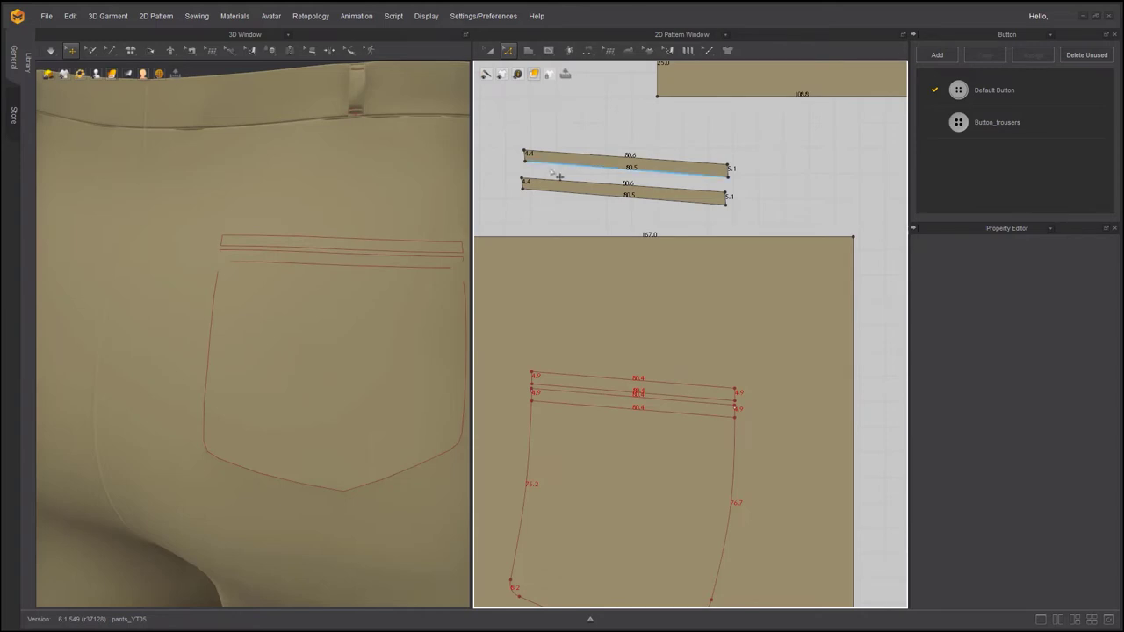
- Offset the outlines of both strip patterns as internal lines at a distance of 0.6 mm with one offset
left_click(489, 52)
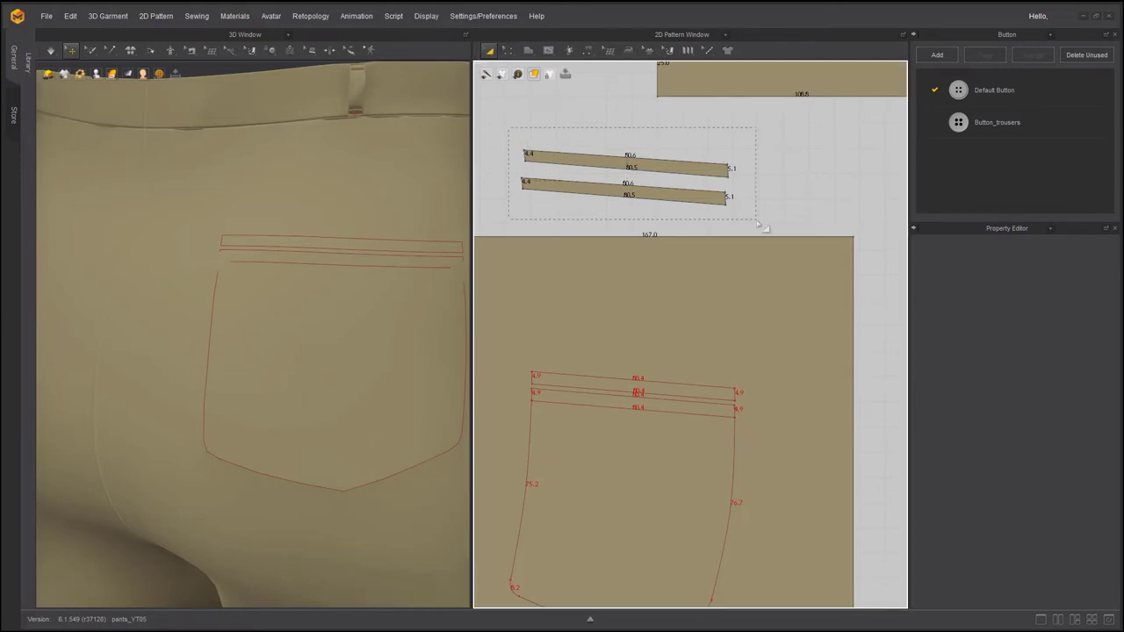
left_click_drag(760, 225, 758, 223)
right_click(628, 187)
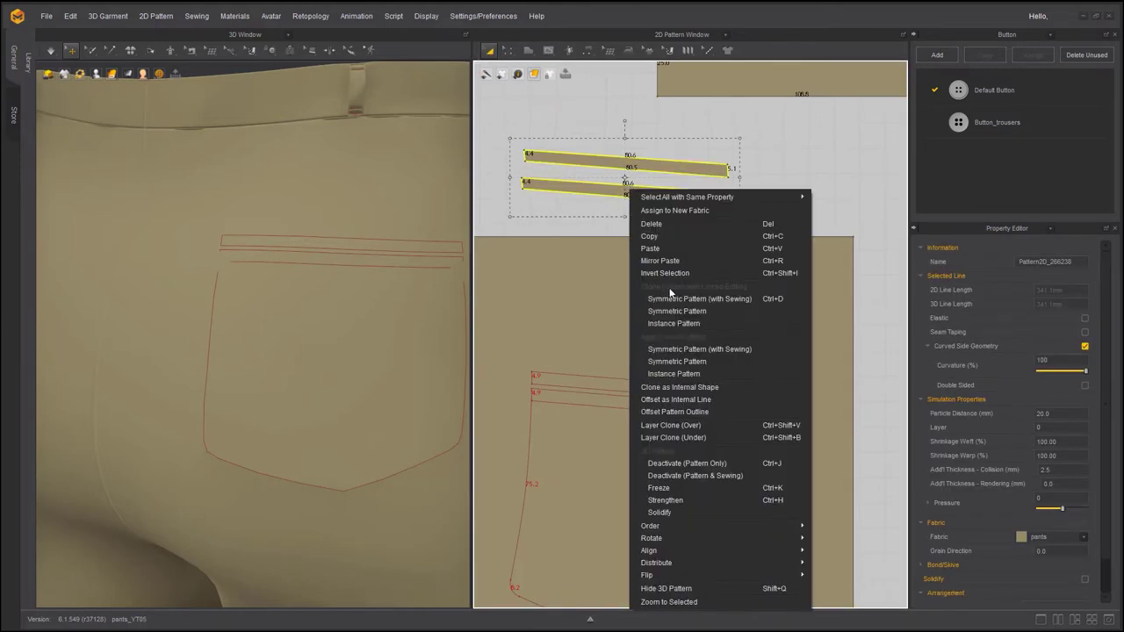
left_click(690, 399)
left_click(598, 357)
scroll(592, 184, "up", 5)
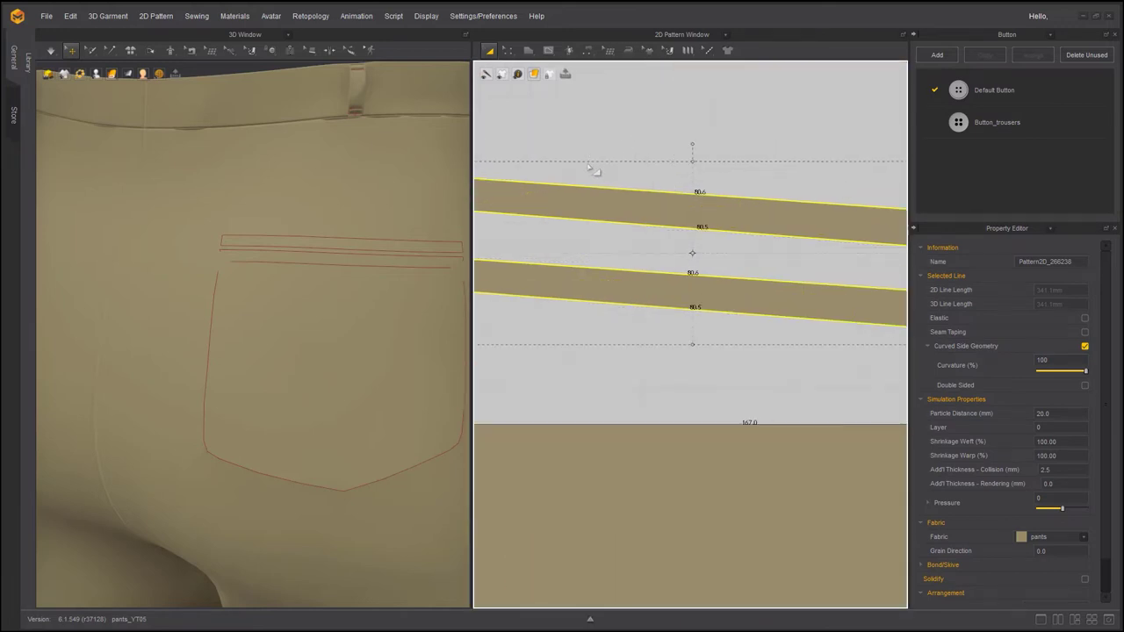
right_click(589, 209)
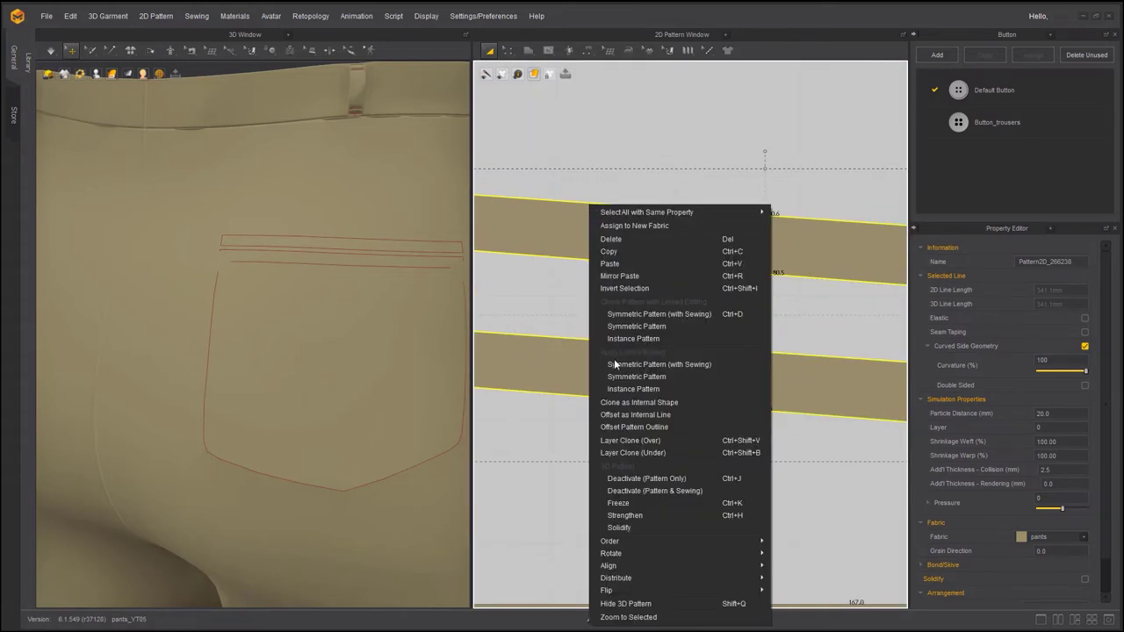
left_click(623, 412)
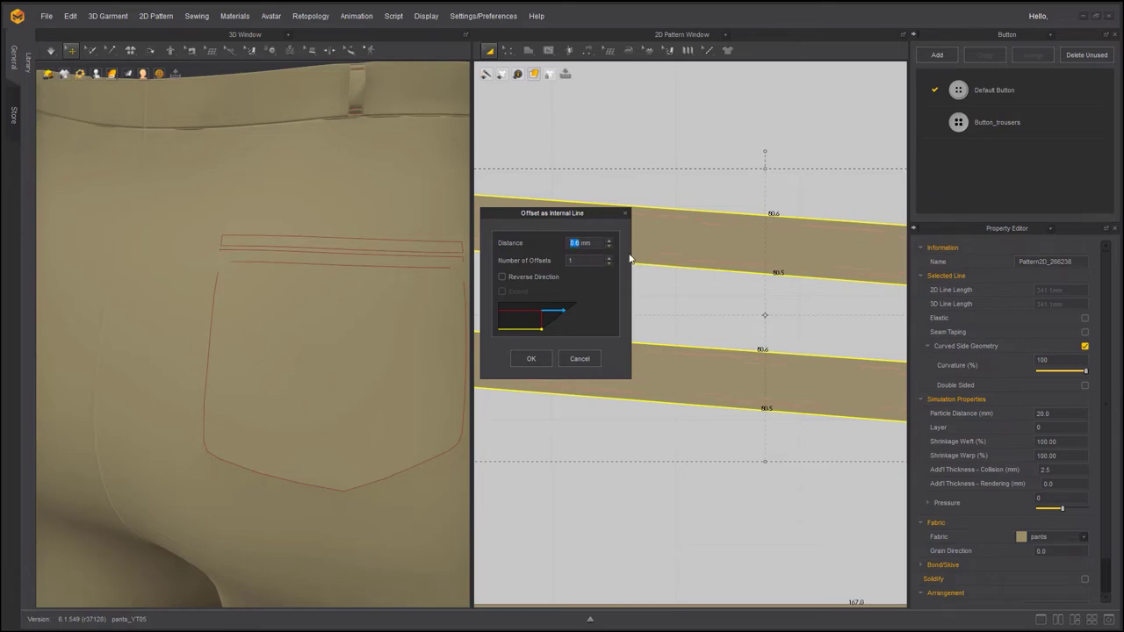
left_click(530, 358)
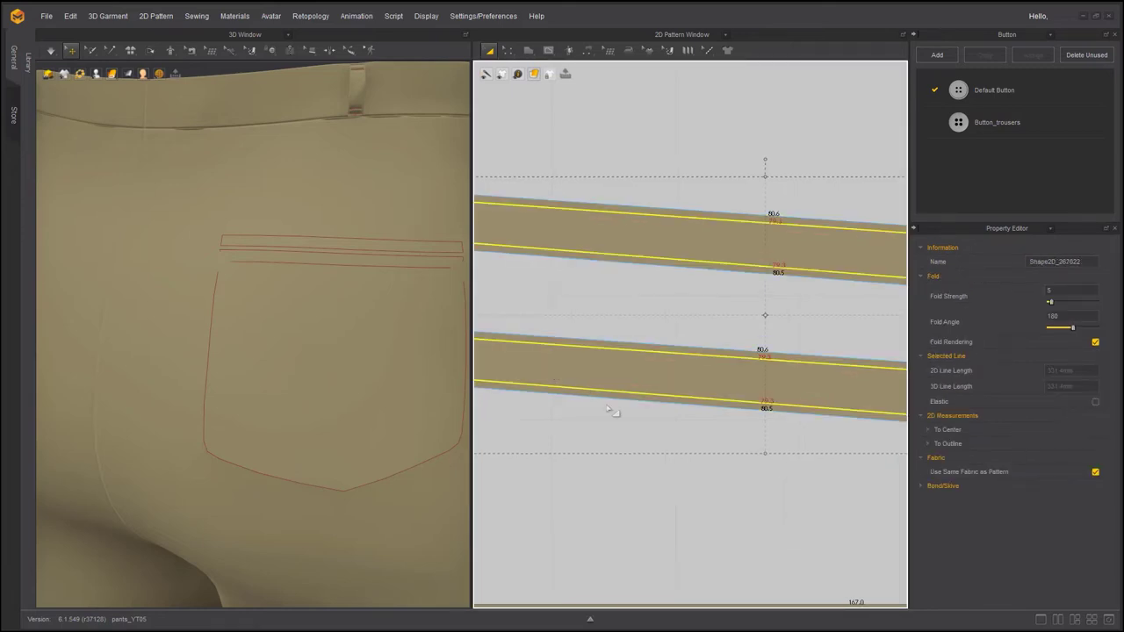
- Move both strip patterns in 3D from the front of the trousers around to behind the back pocket
scroll(630, 337, "down", 2)
scroll(631, 337, "down", 2)
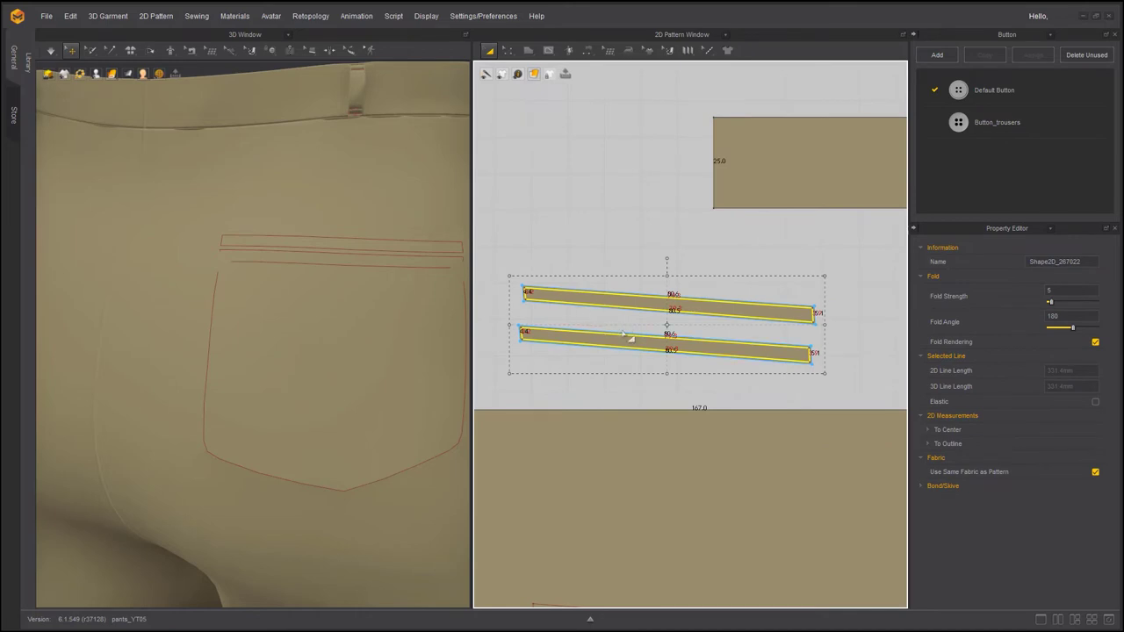
middle_click_drag(642, 449, 667, 287)
scroll(673, 379, "down", 2)
scroll(666, 287, "down", 1)
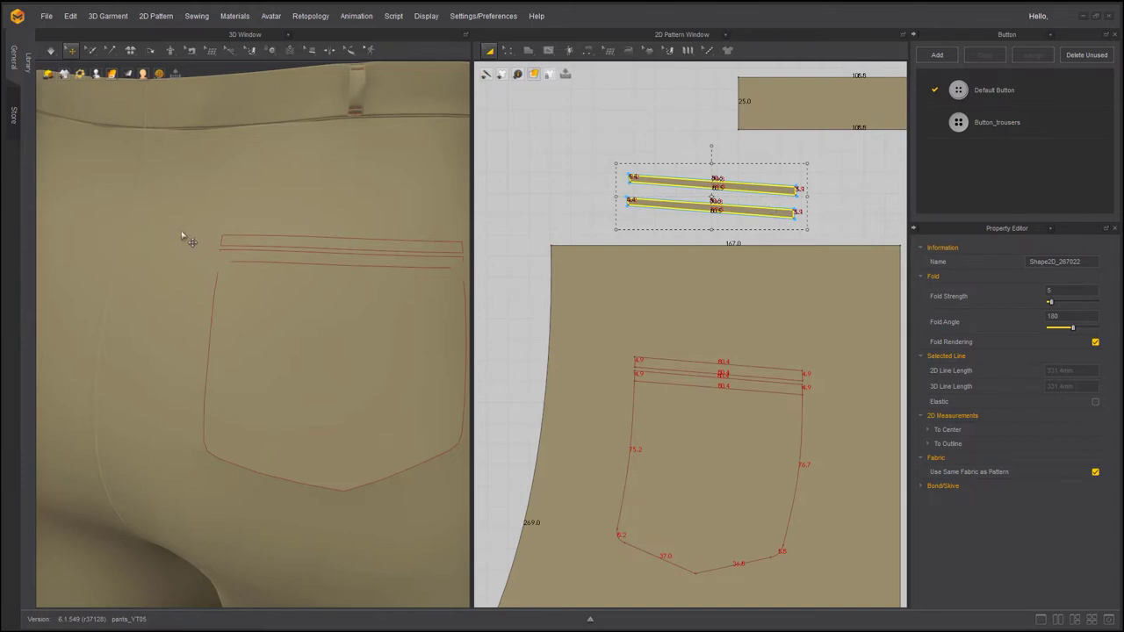
scroll(188, 243, "down", 5)
right_click_drag(173, 301, 535, 313)
left_click(241, 265)
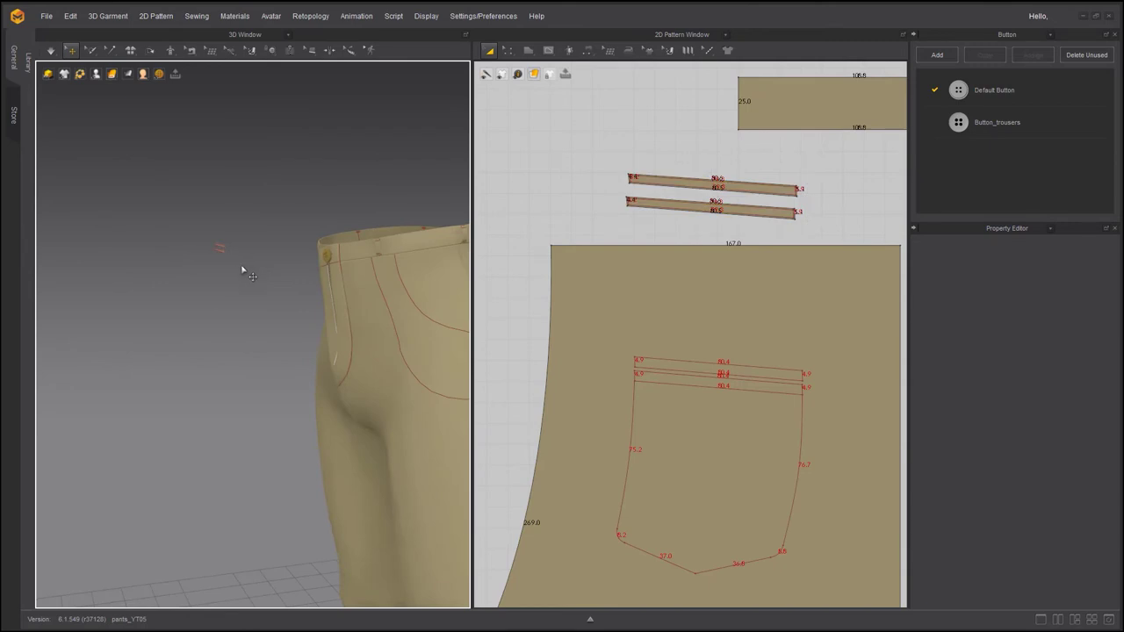
right_click_drag(195, 255, 298, 316)
scroll(298, 316, "up", 3)
scroll(297, 316, "up", 1)
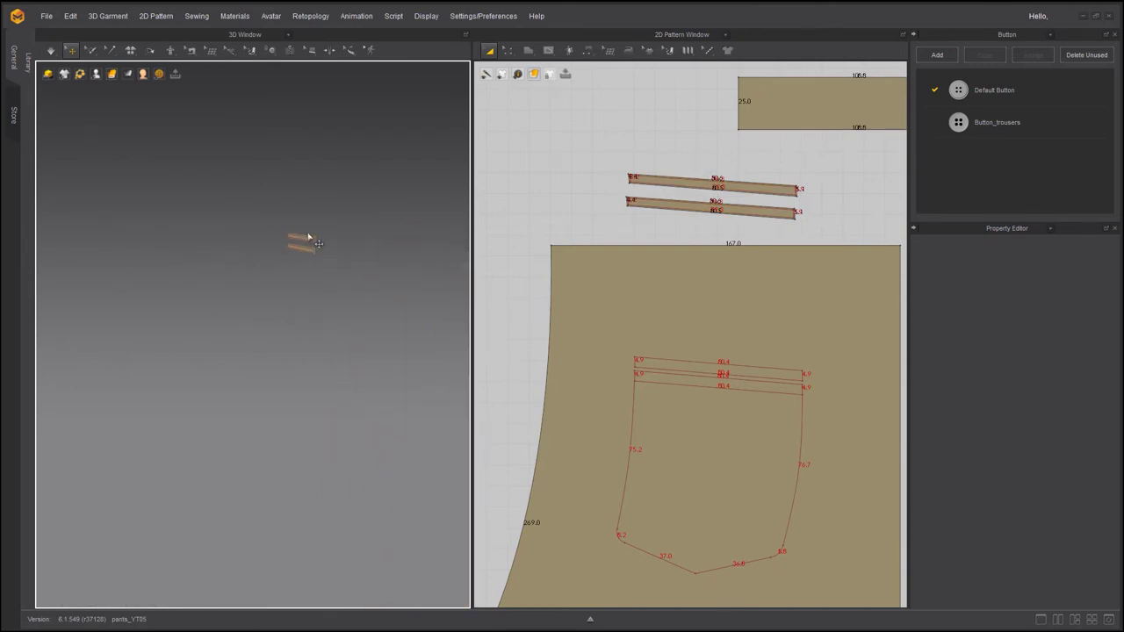
left_click(305, 238)
left_click(306, 252, "shift")
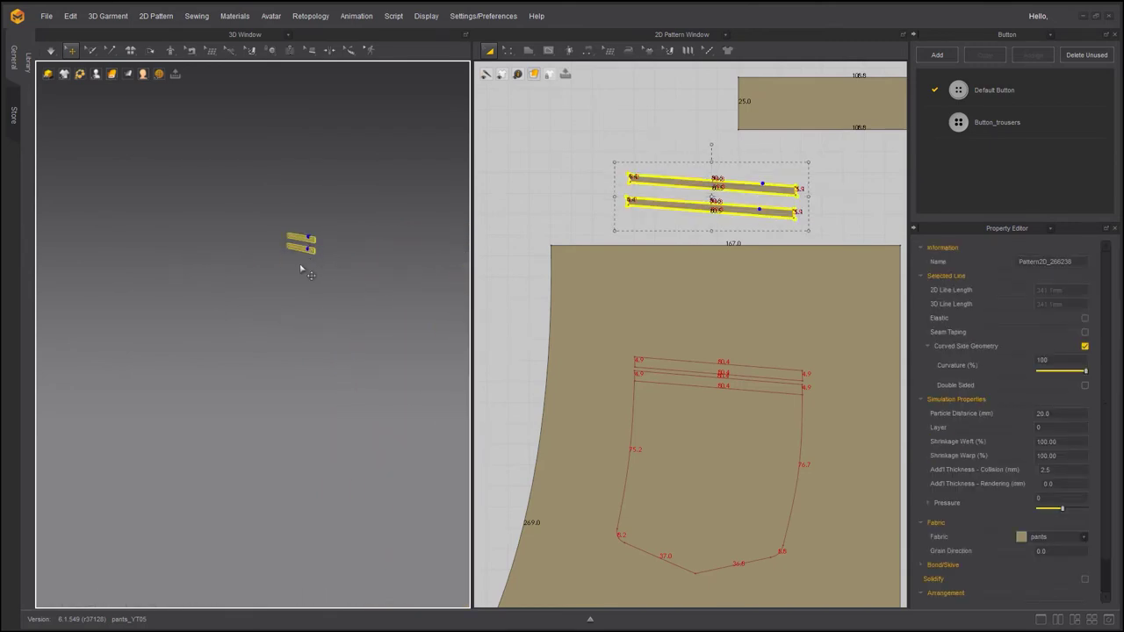
right_click_drag(300, 269, 285, 402)
left_click_drag(307, 313, 439, 310)
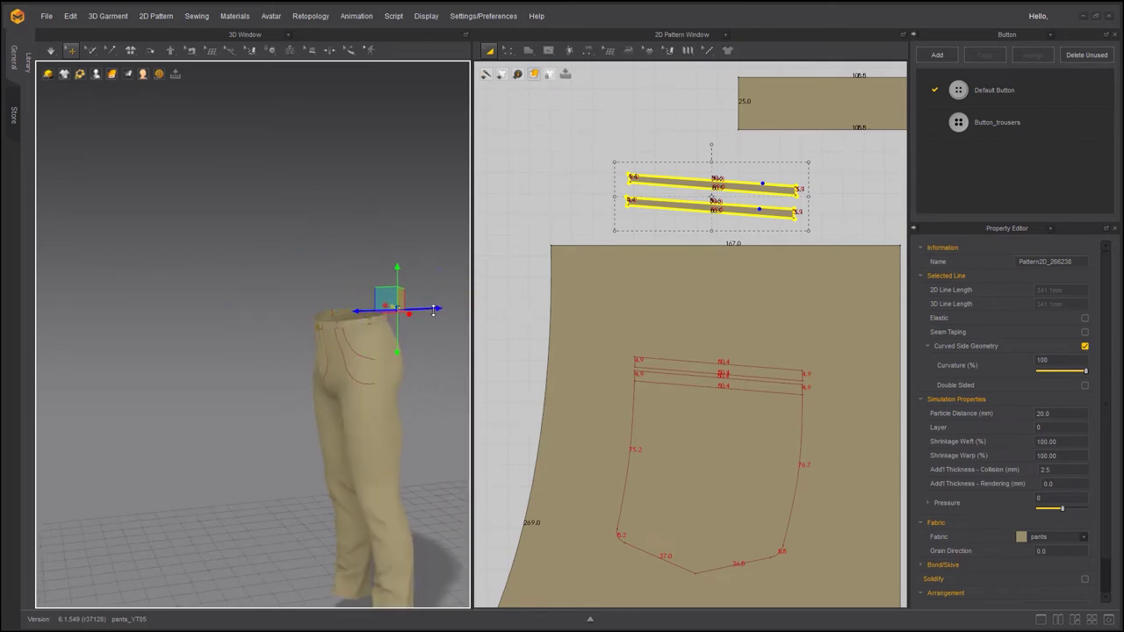
right_click_drag(405, 365, 291, 351)
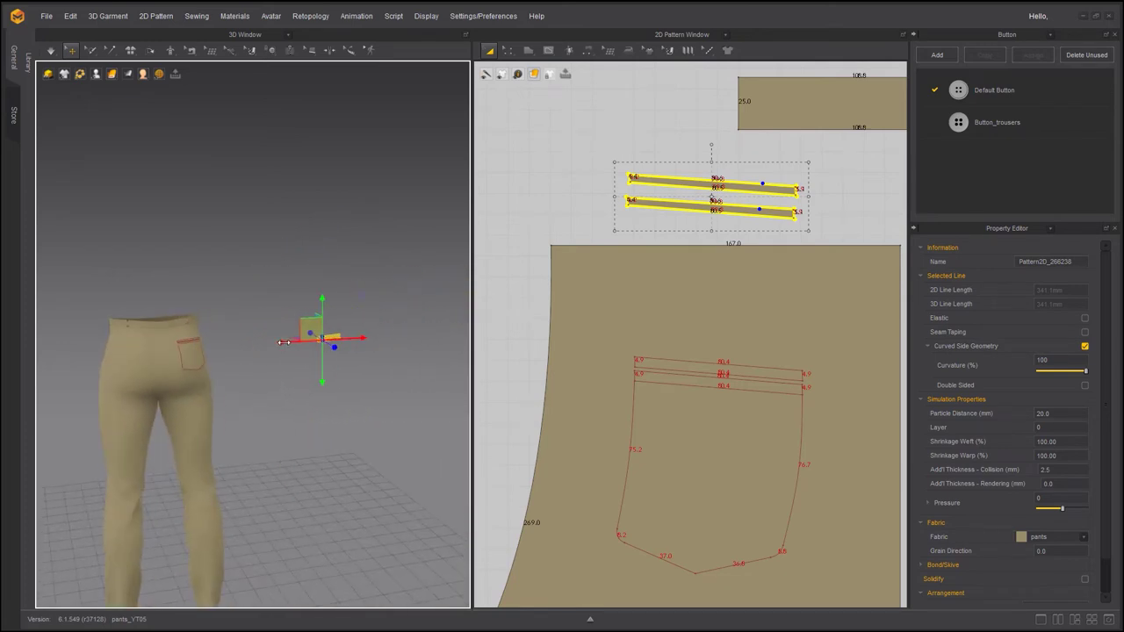
left_click_drag(293, 340, 192, 373)
- Display the 3D garment with the Textured Surface style
scroll(194, 373, "up", 2)
scroll(219, 386, "up", 4)
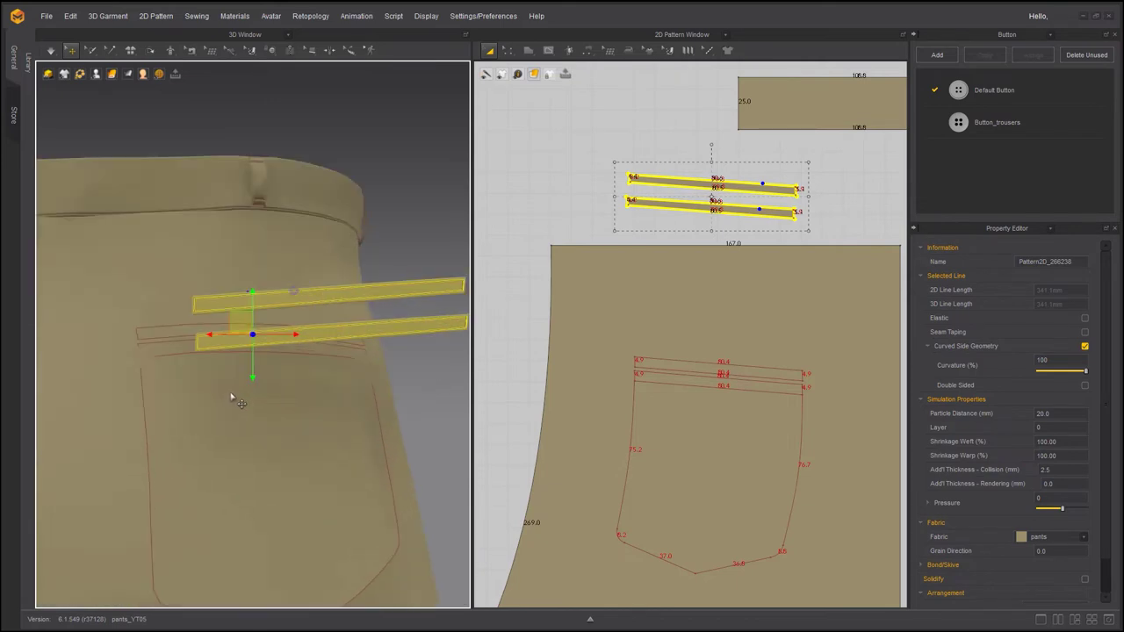
mouse_move(353, 386)
right_mouse_down()
mouse_move(490, 394)
mouse_move(346, 398)
mouse_move(341, 386)
right_mouse_up()
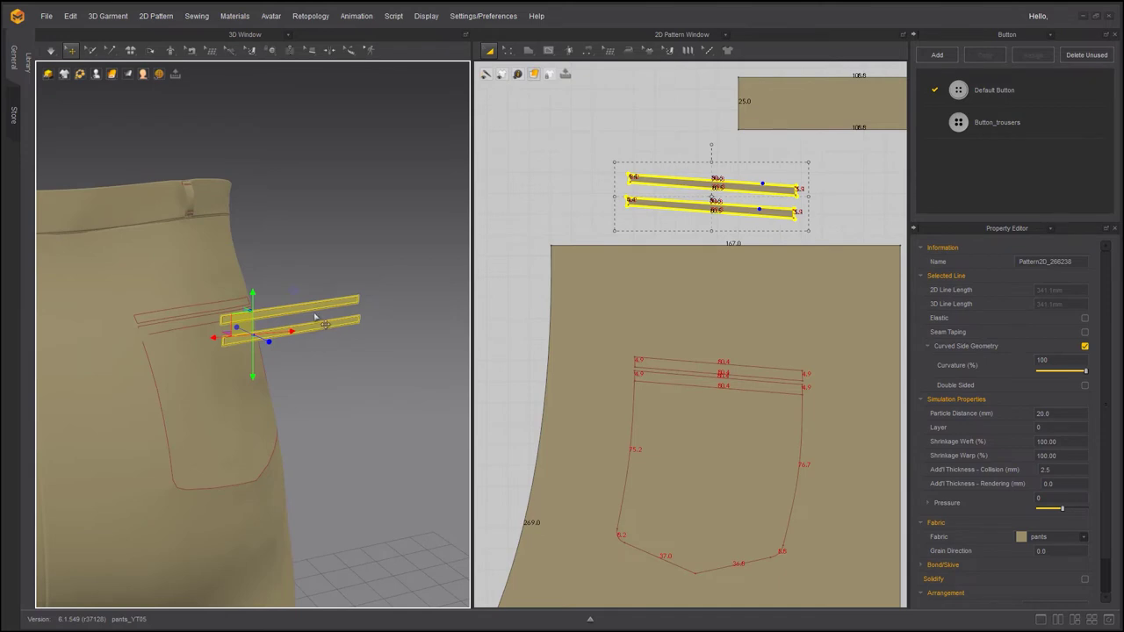
left_click(111, 74)
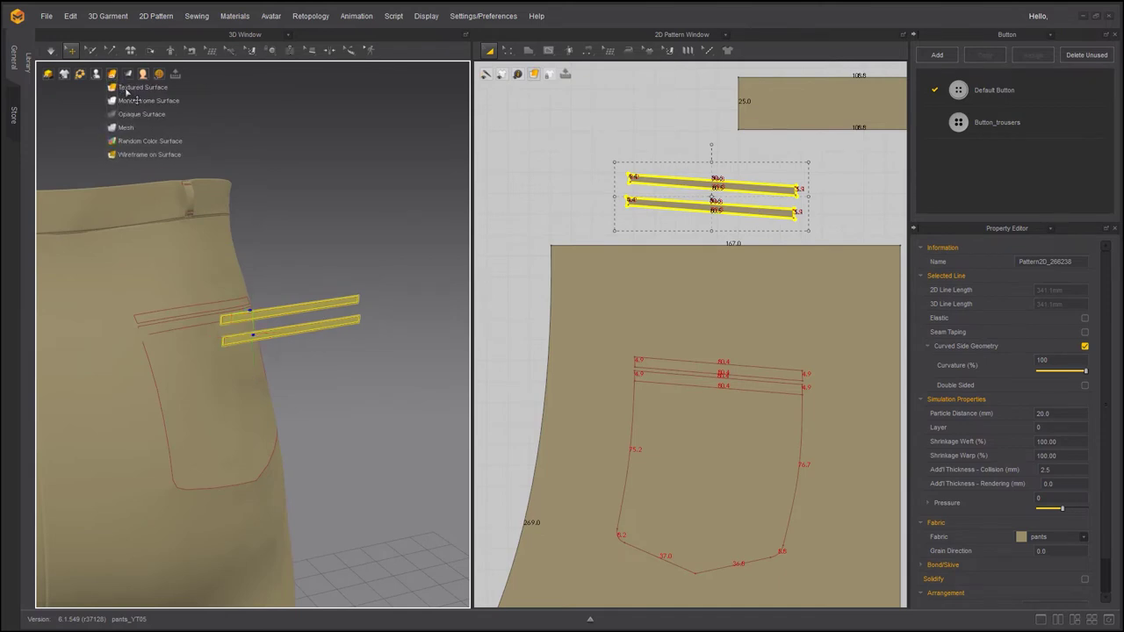
left_click(132, 88)
- Flip both strip patterns horizontally in 3D
mouse_move(303, 307)
right_mouse_down()
mouse_move(326, 346)
mouse_move(421, 346)
mouse_move(318, 346)
mouse_move(308, 307)
right_mouse_up()
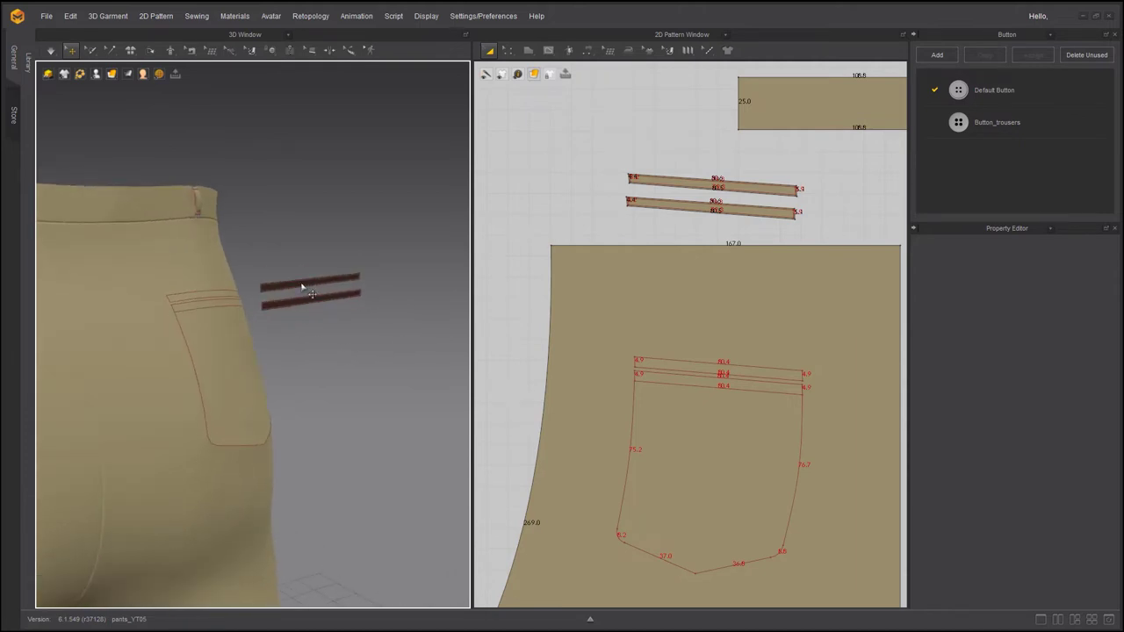
left_click(310, 304)
left_click(290, 283, "shift")
right_click(279, 304)
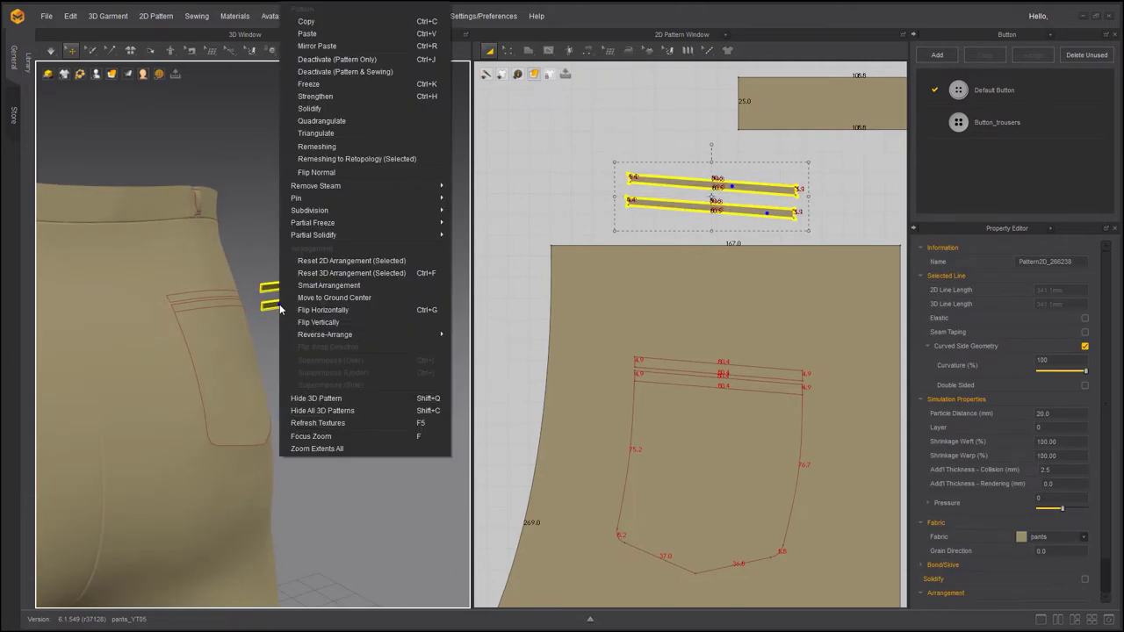
left_click(303, 310)
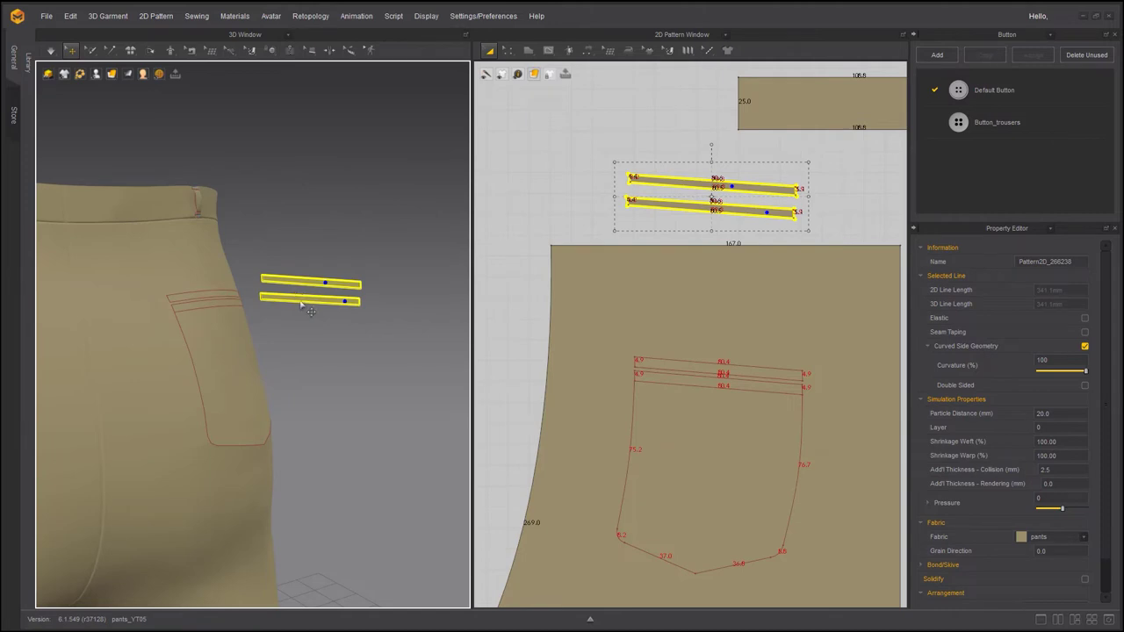
- Rotate both strip patterns about the vertical axis to follow the angle of the back pocket
right_click_drag(348, 370, 269, 382)
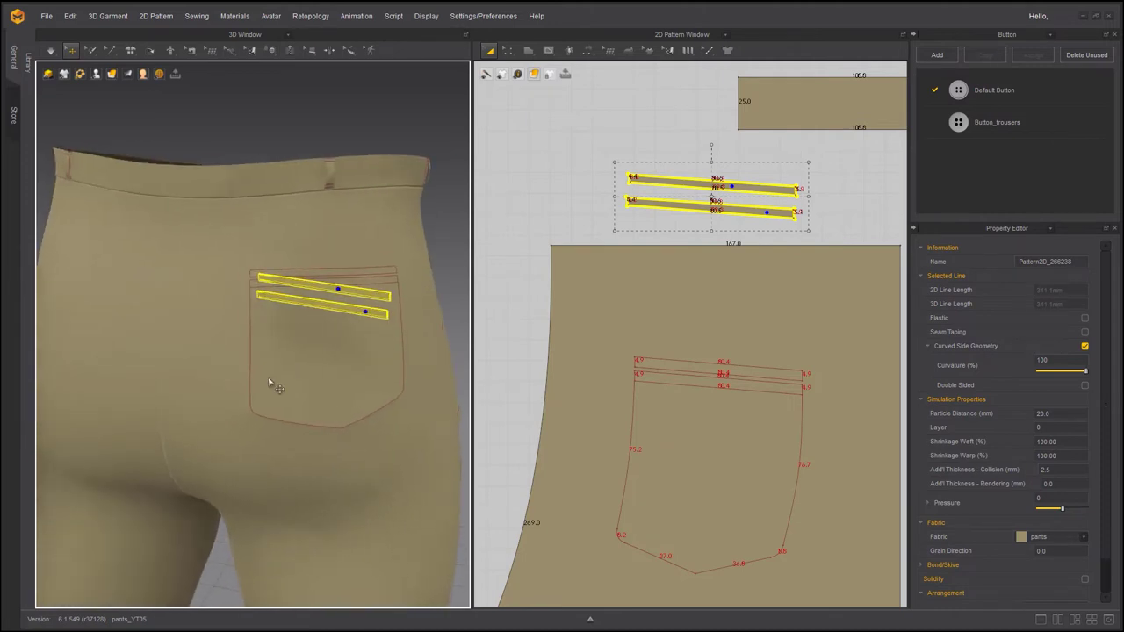
scroll(269, 382, "up", 4)
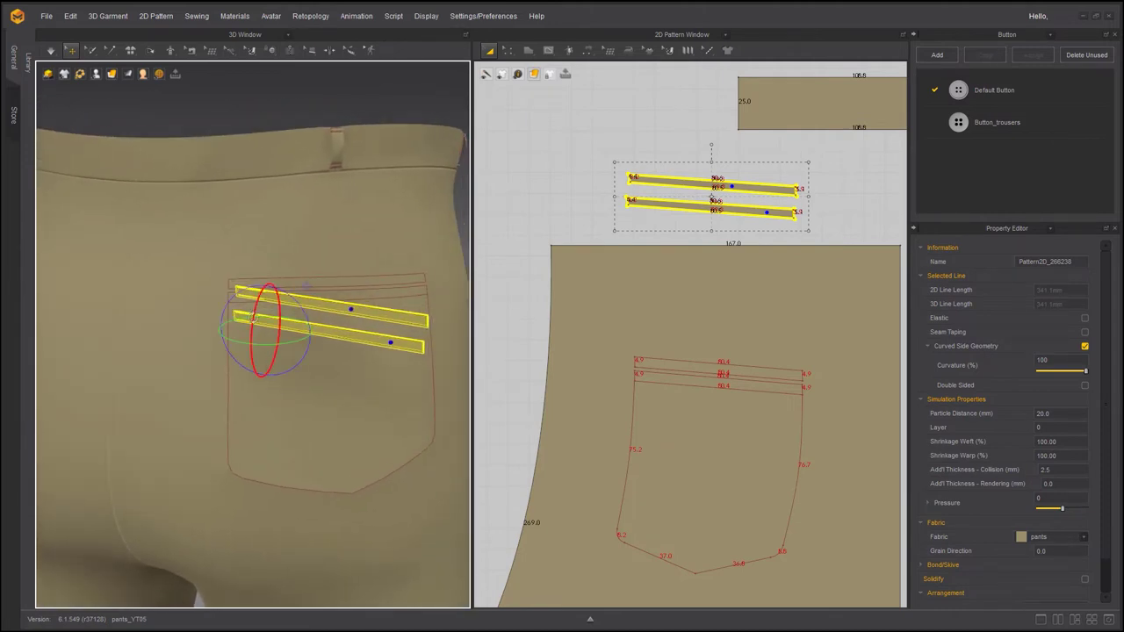
left_click_drag(220, 316, 226, 312)
right_click_drag(367, 443, 268, 434)
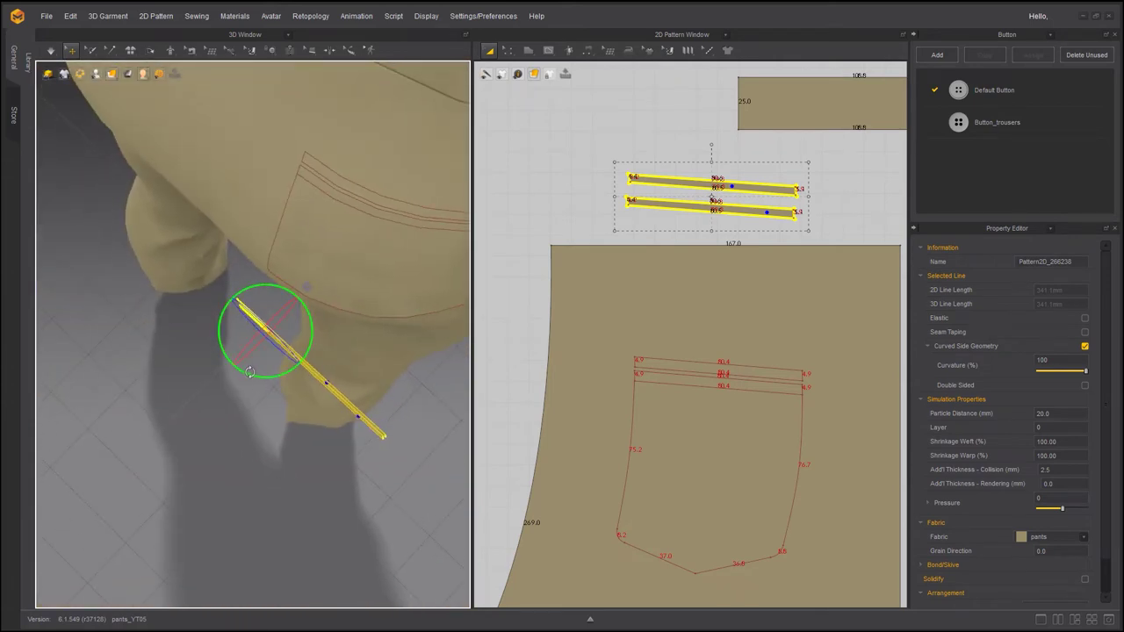
left_click_drag(245, 371, 311, 283)
- Shift both strip patterns sideways over the back pocket opening and adjust their tilt to match its slope
key("w")
right_click_drag(336, 421, 279, 386)
left_click_drag(276, 383, 253, 381)
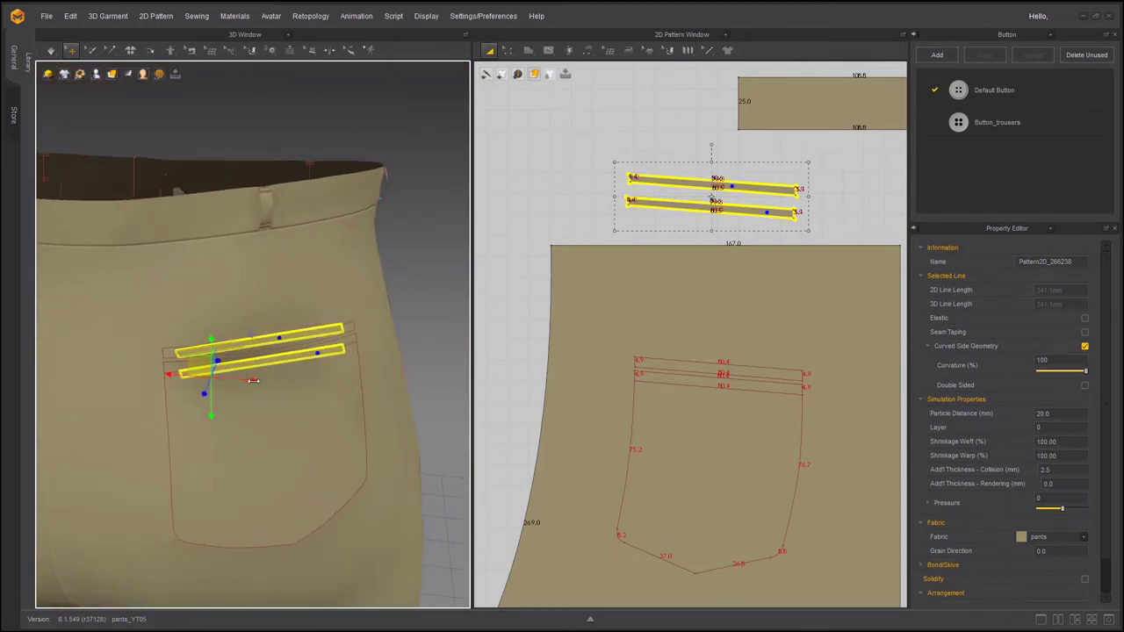
key("e")
left_click_drag(238, 342, 249, 352)
right_click_drag(298, 372, 198, 420)
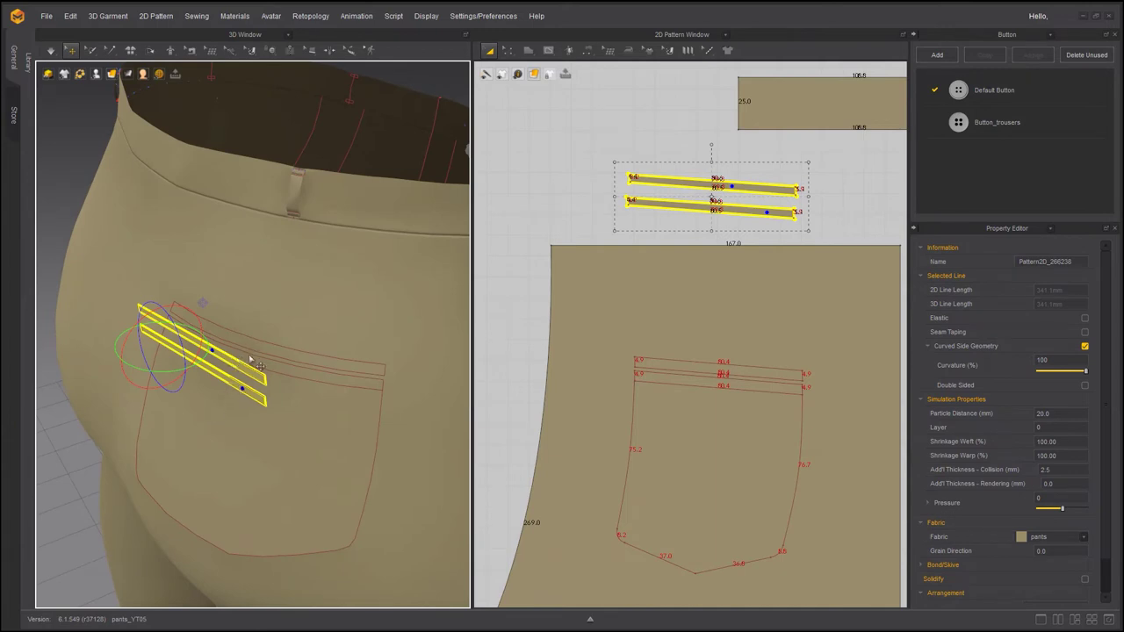
- Sew the upper strip's four outline edges to the matching edges of the upper pocket rectangle on the back trouser piece
scroll(686, 172, "up", 3)
left_click(491, 47)
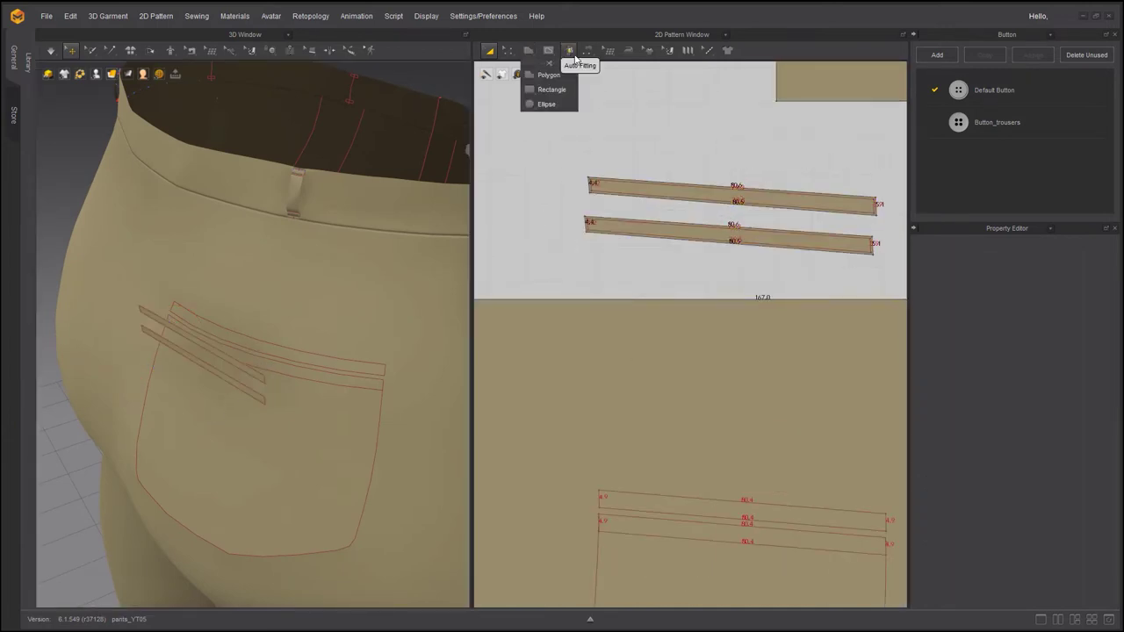
mouse_move(588, 53)
left_click(613, 89)
left_click(617, 182)
left_click(631, 495)
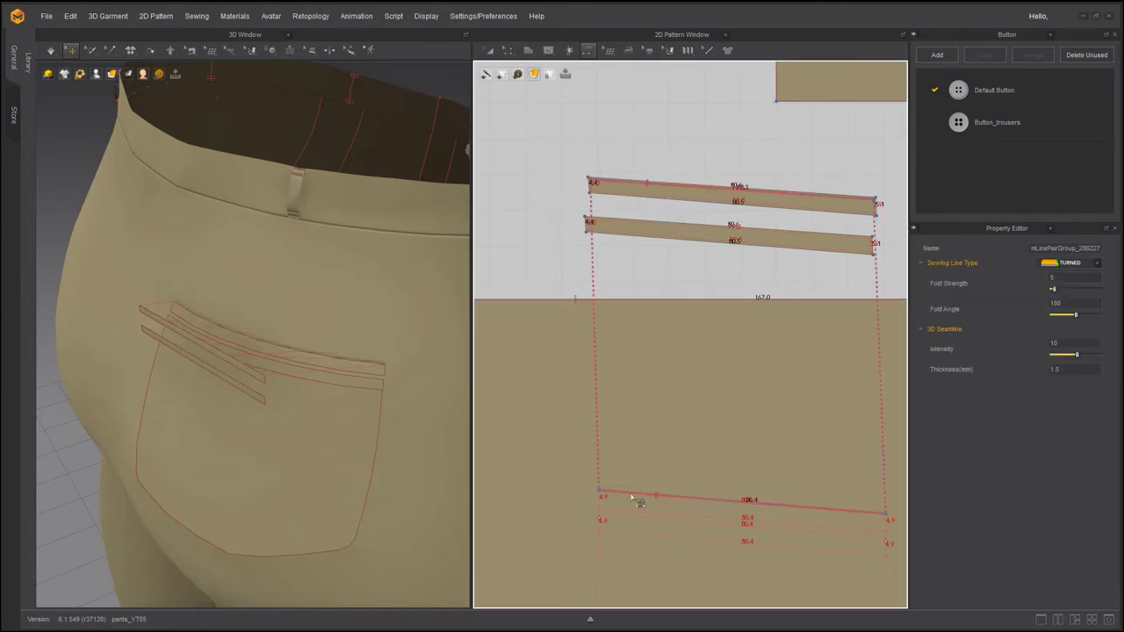
left_click(646, 195)
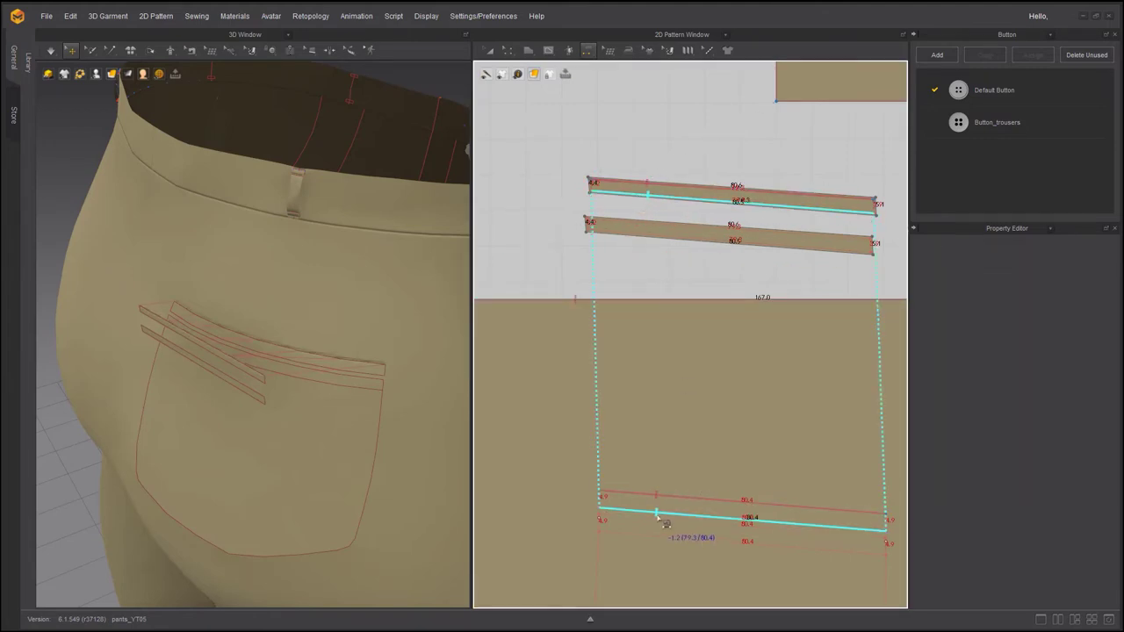
left_click(602, 501)
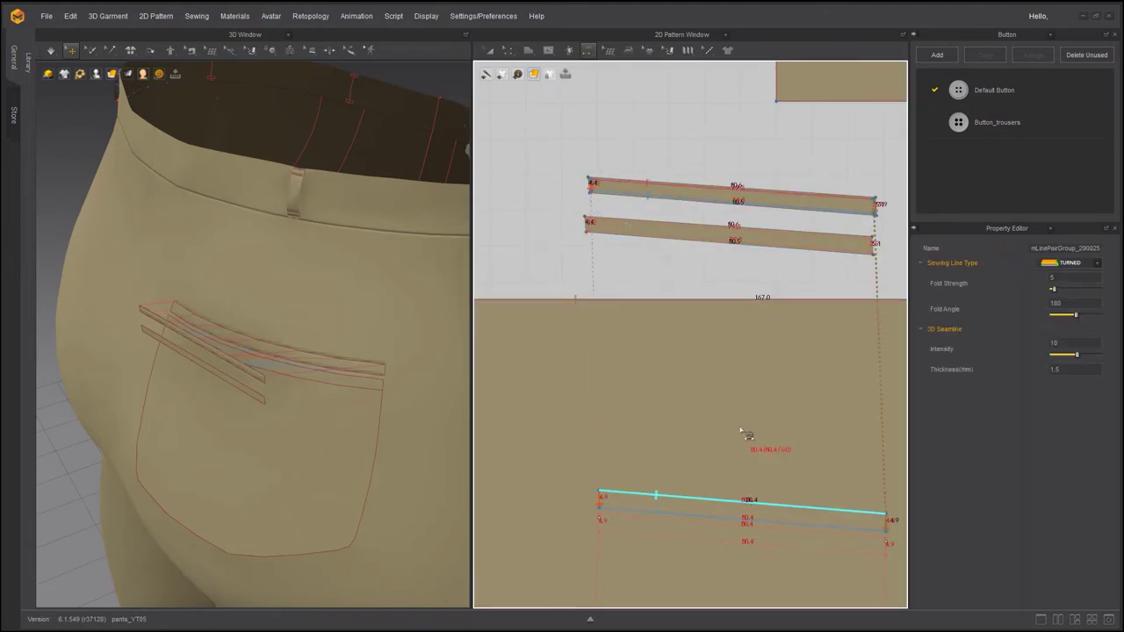
- Sew the lower strip's four outline edges to the matching edges of the lower pocket rectangle
middle_click_drag(628, 367, 620, 281)
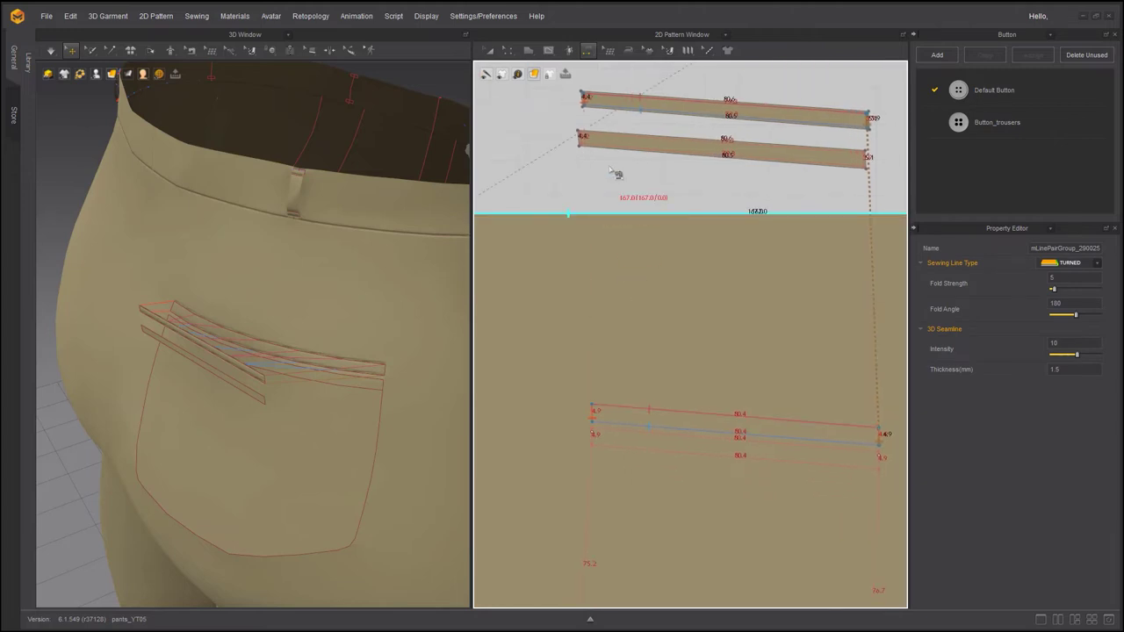
left_click(632, 147)
left_click(647, 435)
left_click(633, 150)
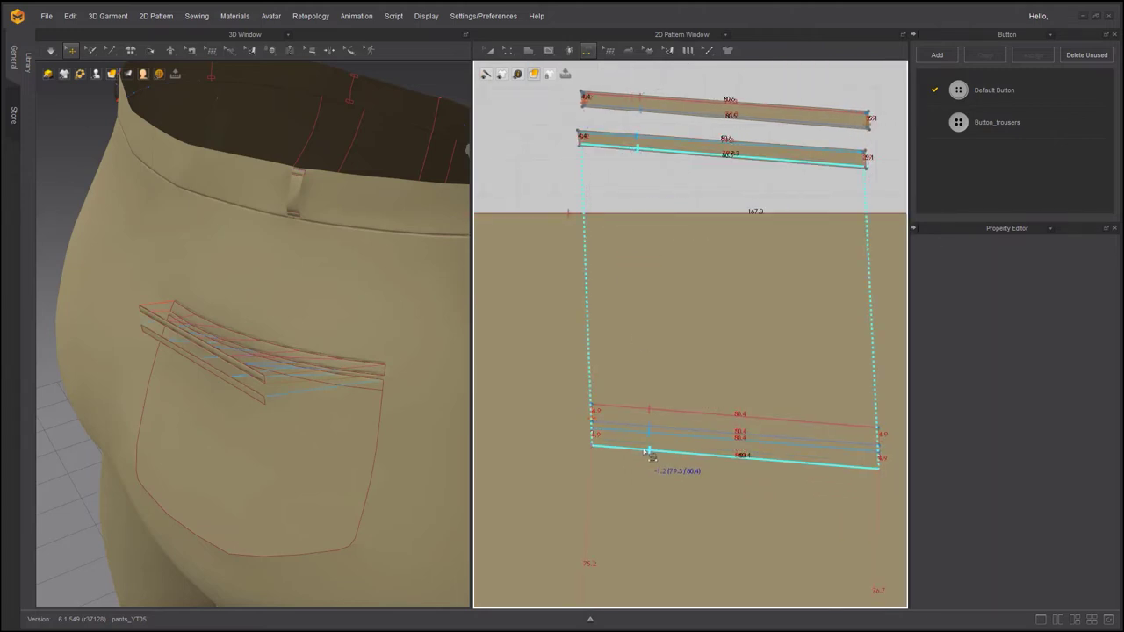
left_click(650, 449)
left_click(579, 140)
left_click(594, 436)
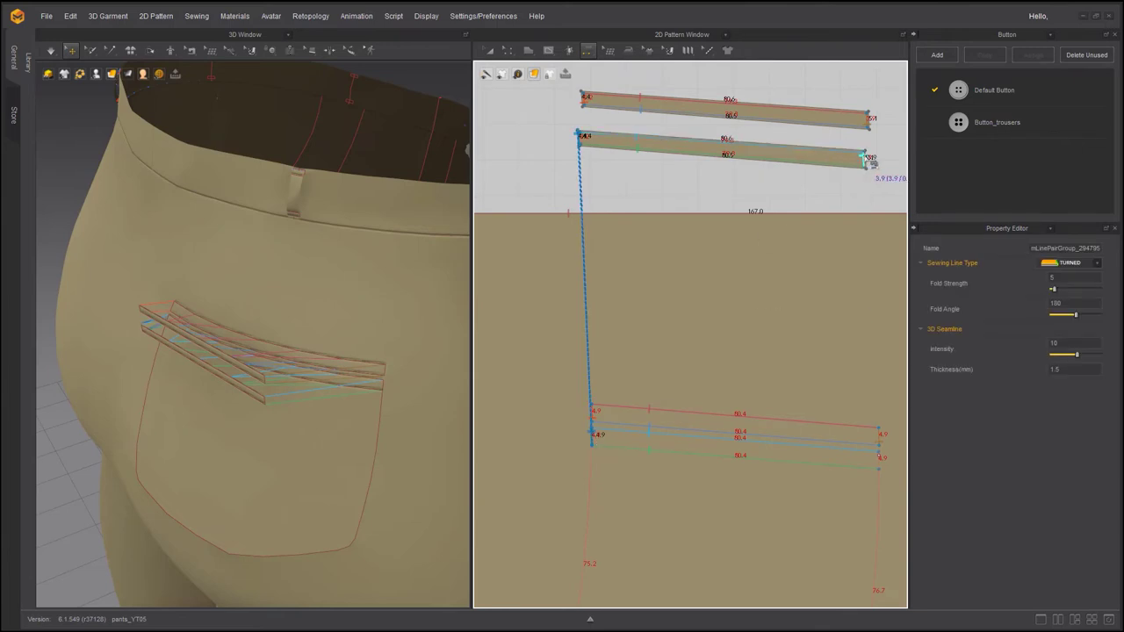
left_click(866, 158)
left_click(878, 456)
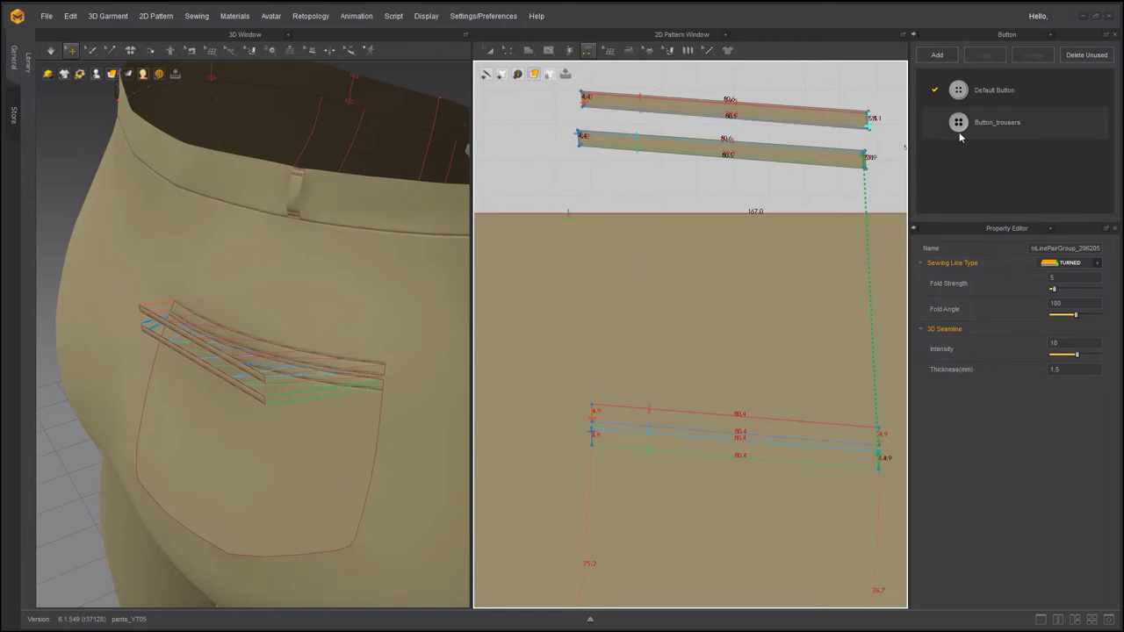
- Duplicate the Button_trousers button style and rename the copy as Button_backBTN
left_click(1049, 35)
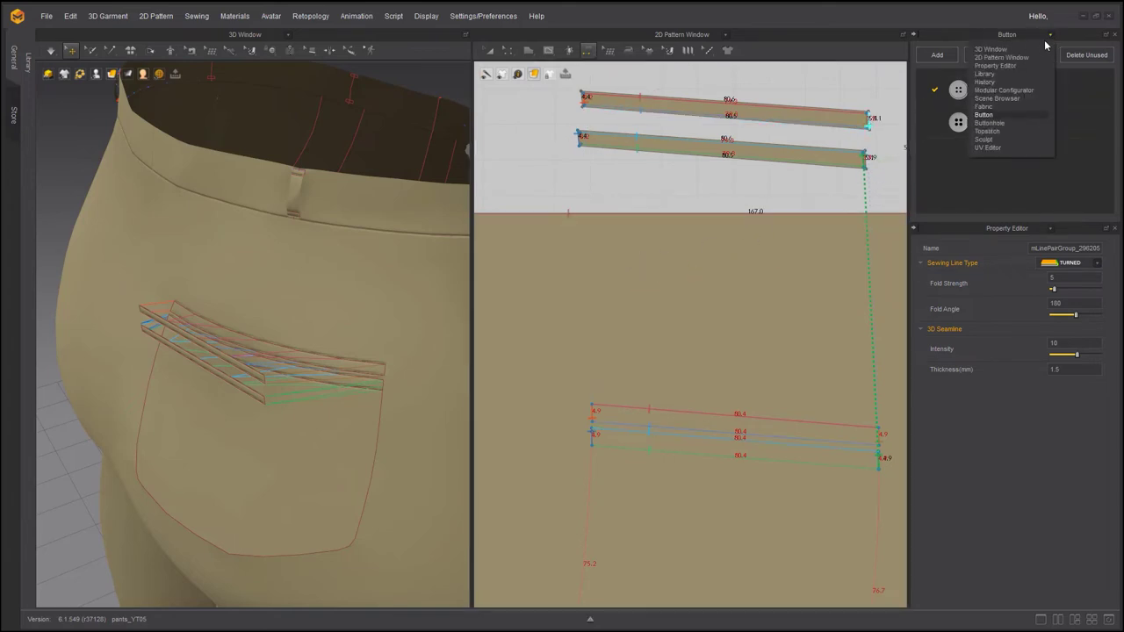
left_click(1003, 122)
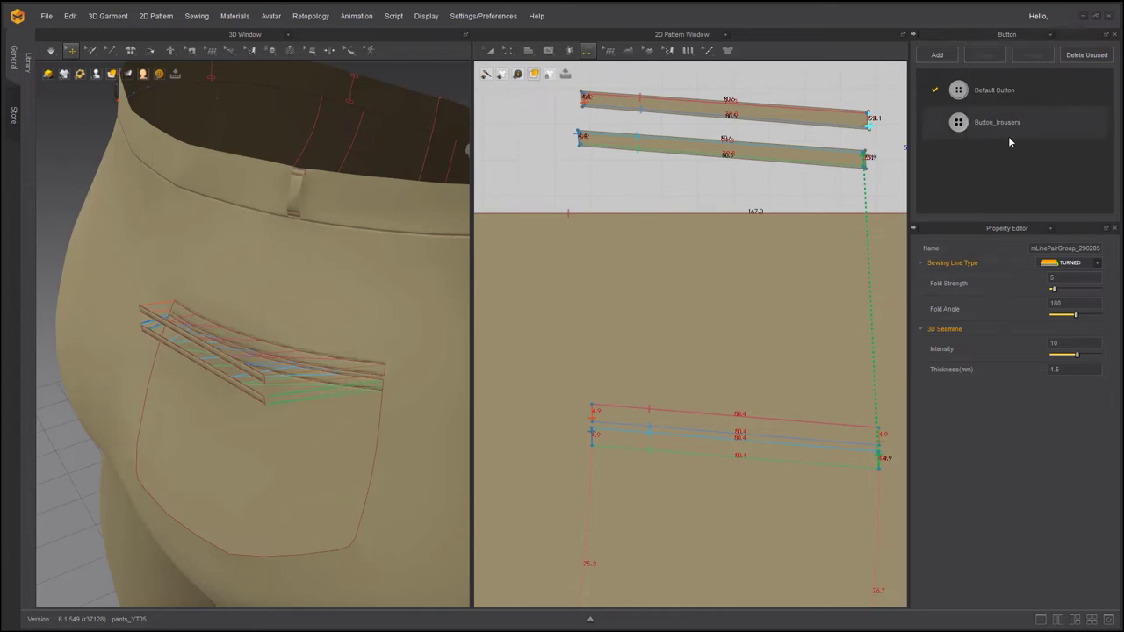
left_click(990, 123)
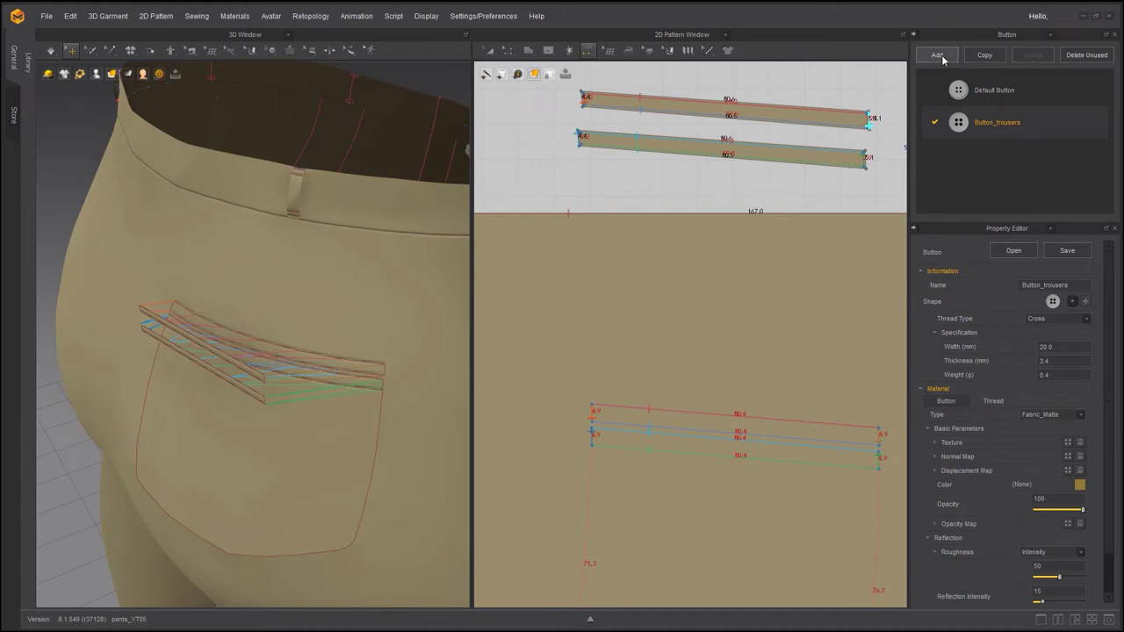
left_click(985, 57)
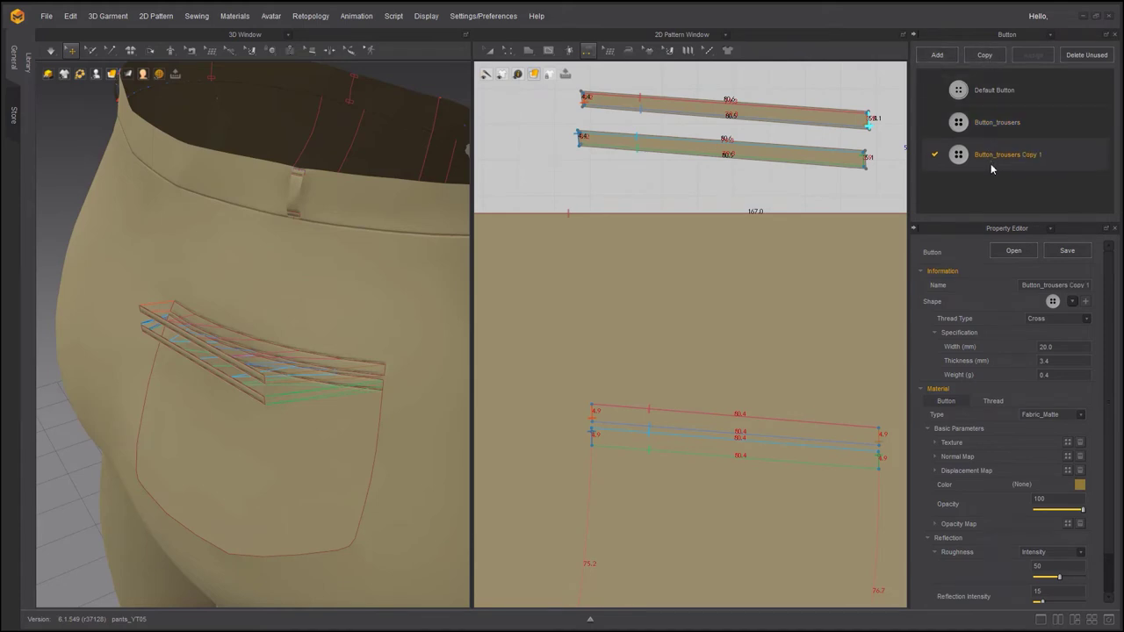
double_click(1011, 155)
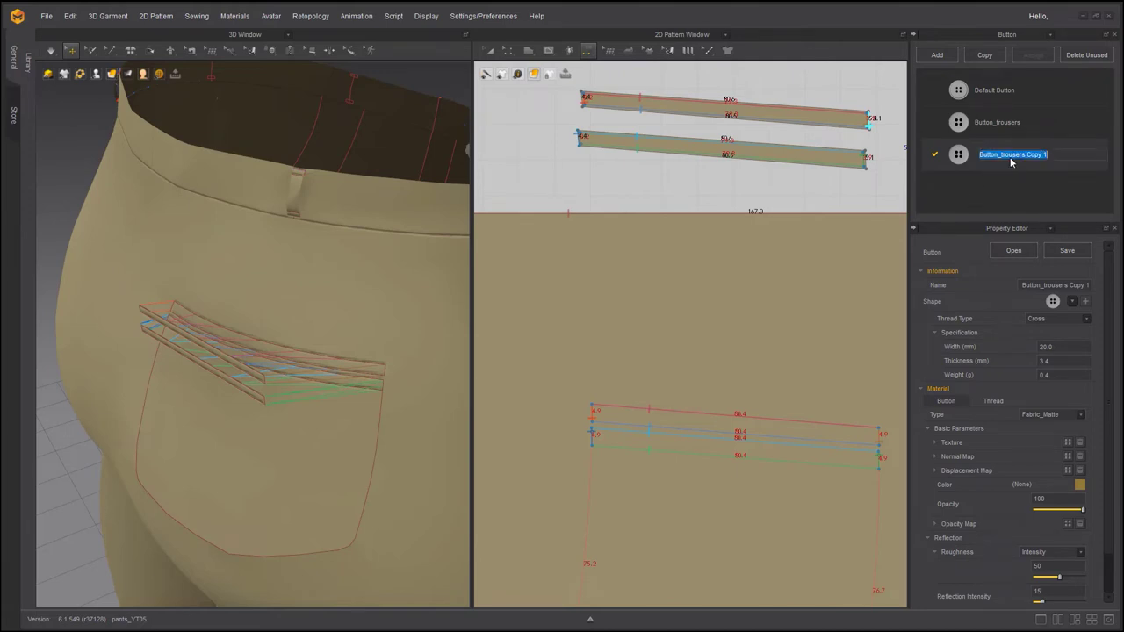
left_click(998, 155)
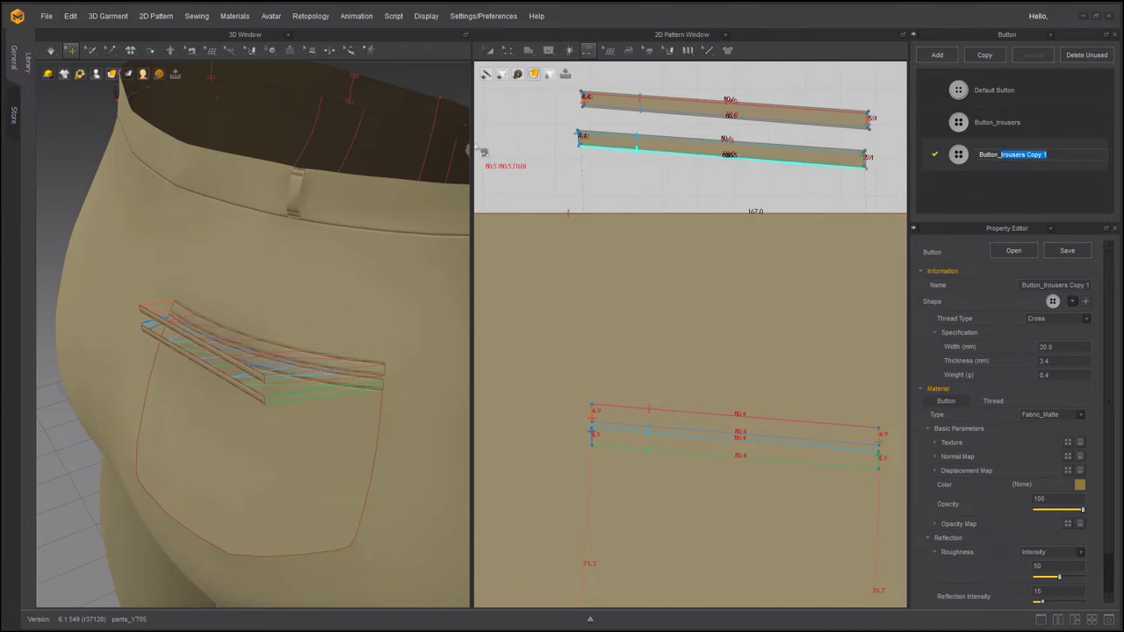
type("backBTN")
key("Return")
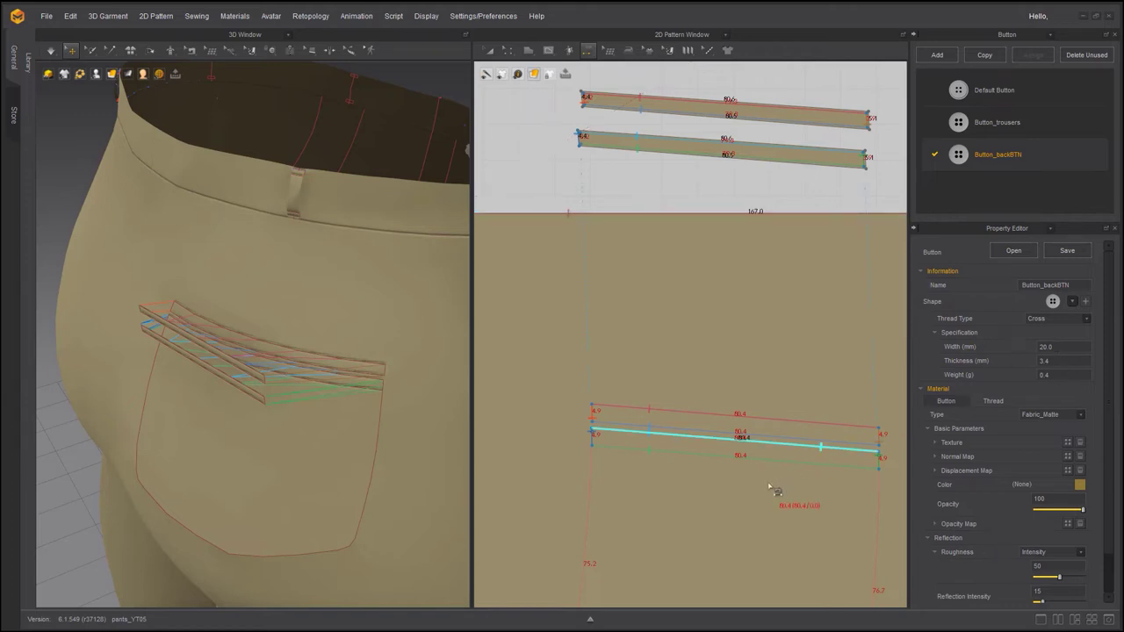
- Place a button on the back trouser piece just below the middle of the pocket opening and shift it slightly down
left_click(269, 50)
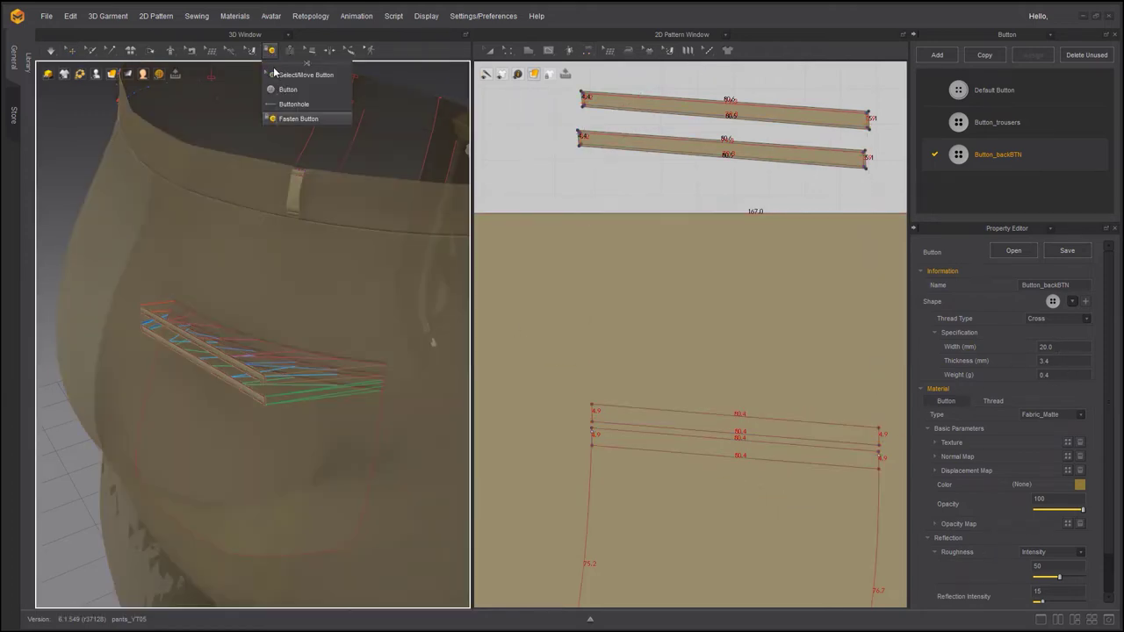
left_click(286, 90)
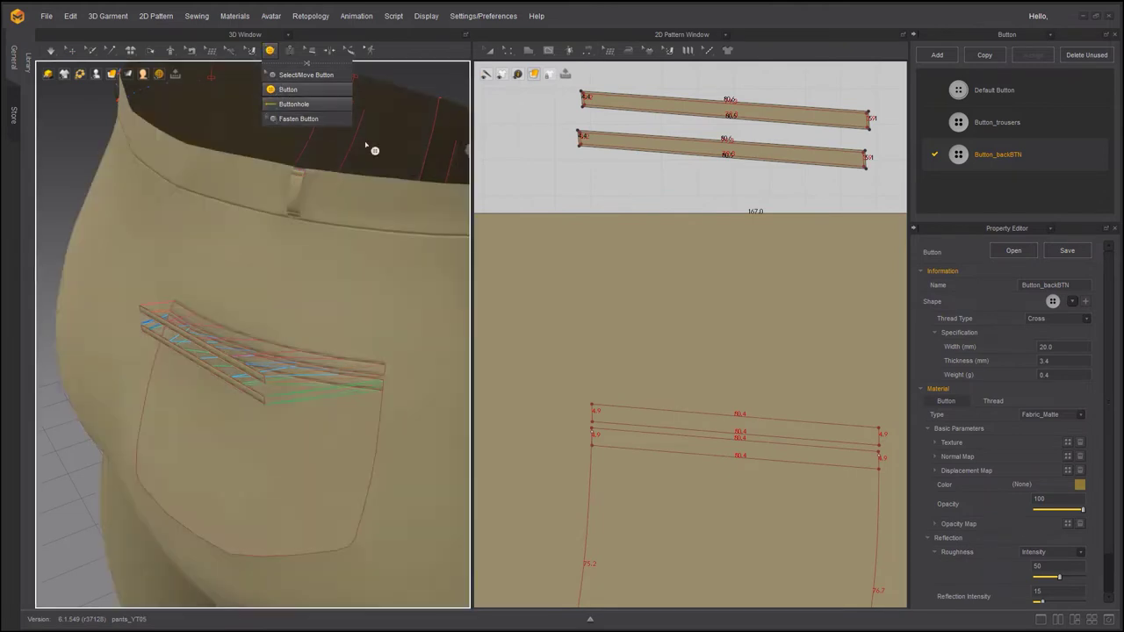
left_click(747, 486)
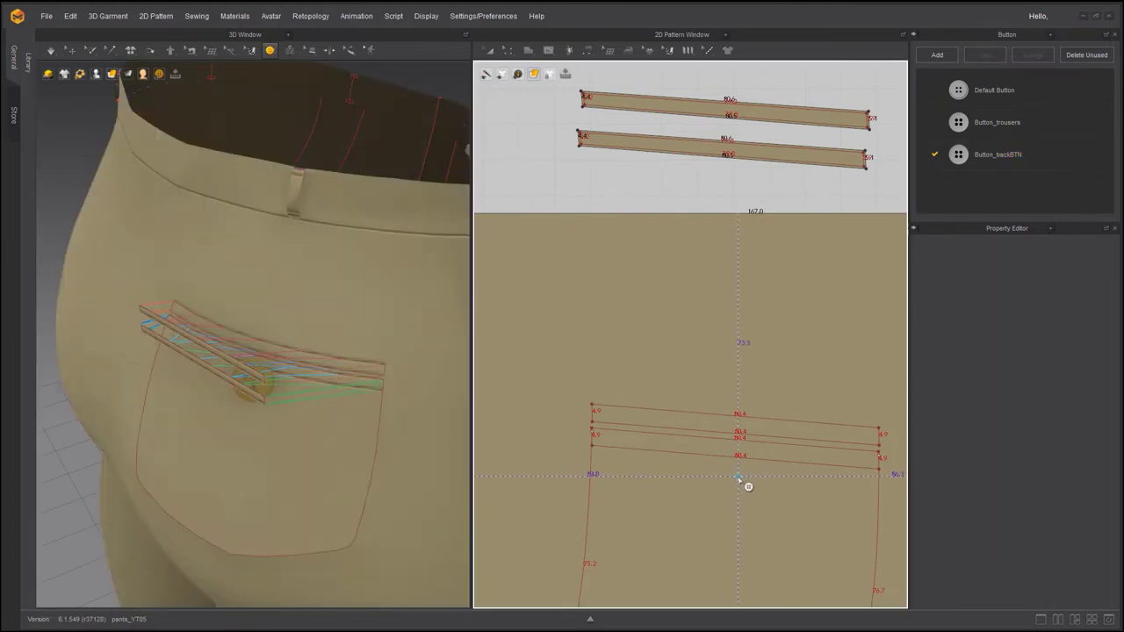
right_click_drag(218, 497, 227, 453)
left_click(269, 50)
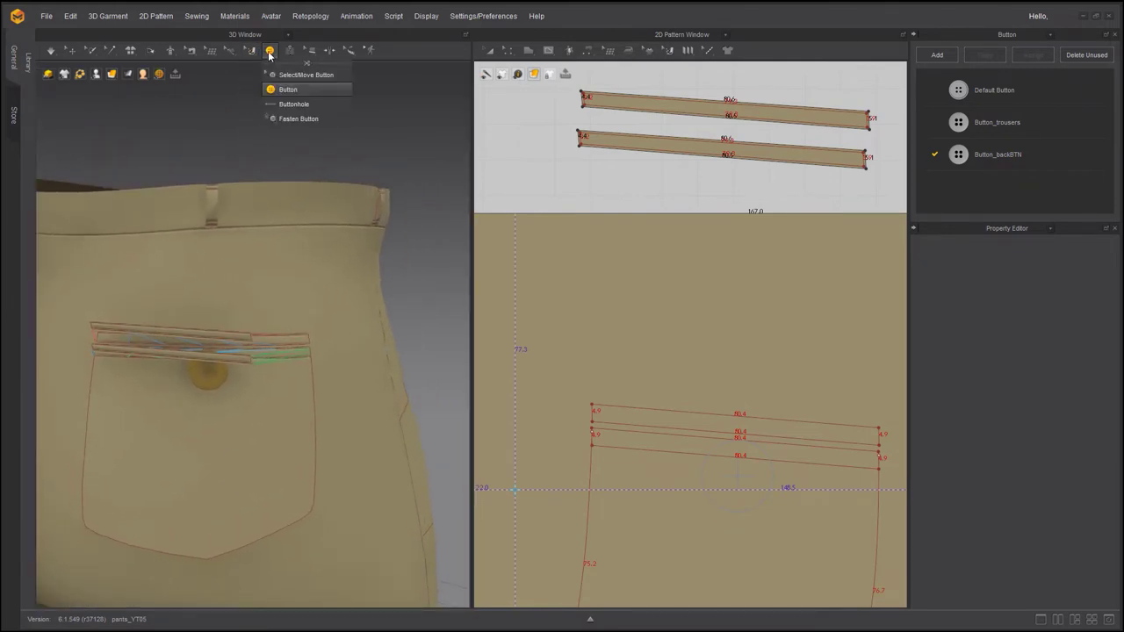
left_click(289, 90)
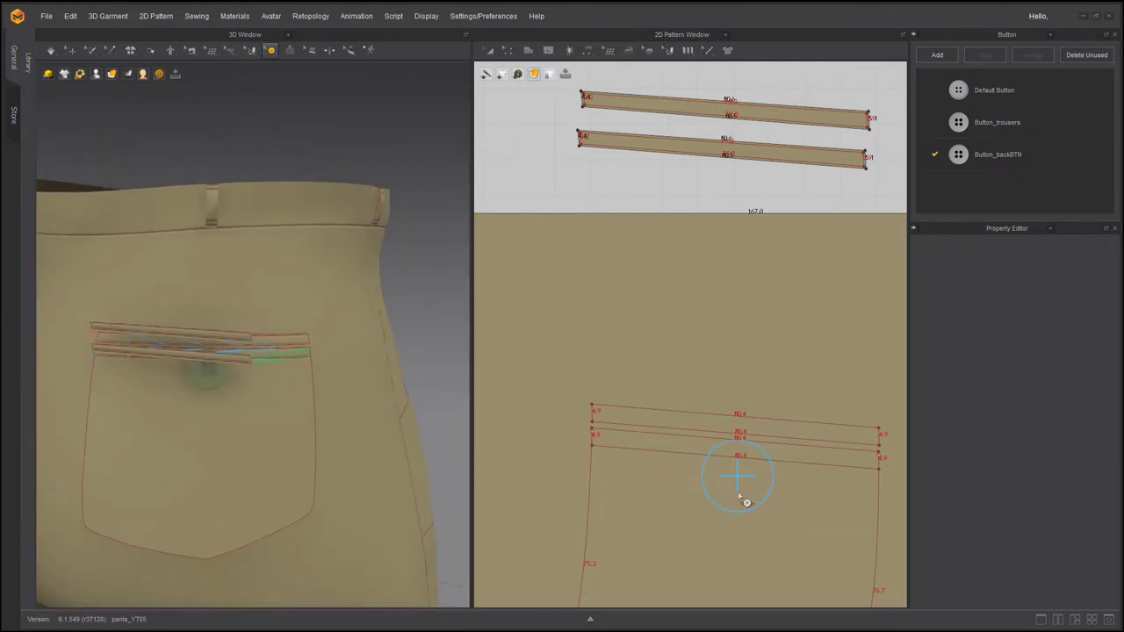
left_click(732, 499)
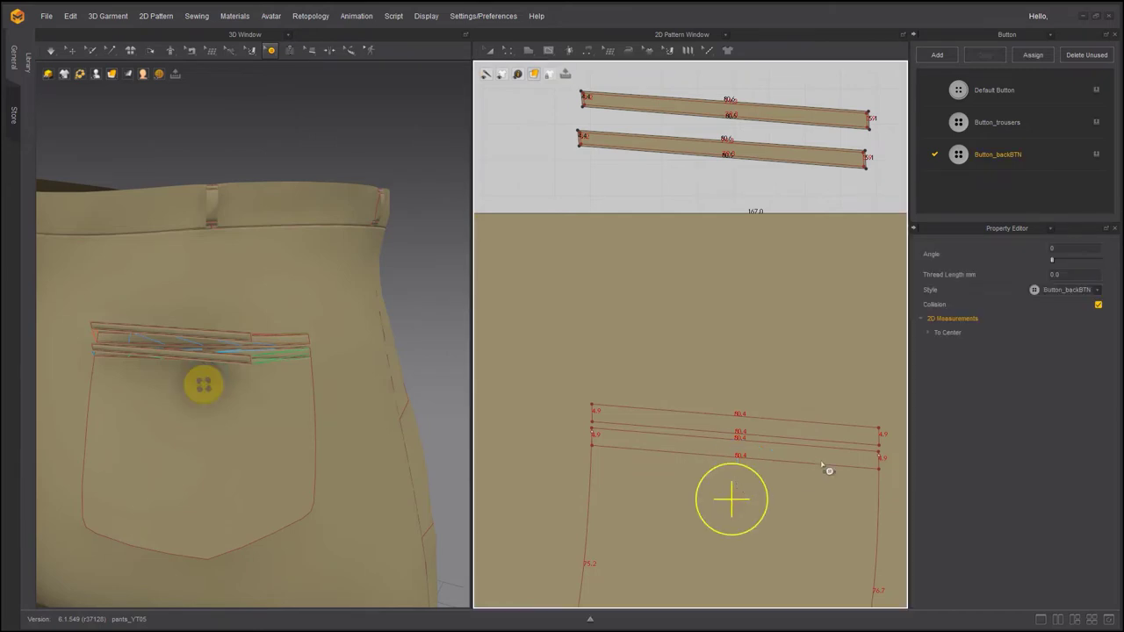
- Set the width of the Button_backBTN style to 15 mm and nudge the placed button slightly toward the pocket opening
left_click(1012, 170)
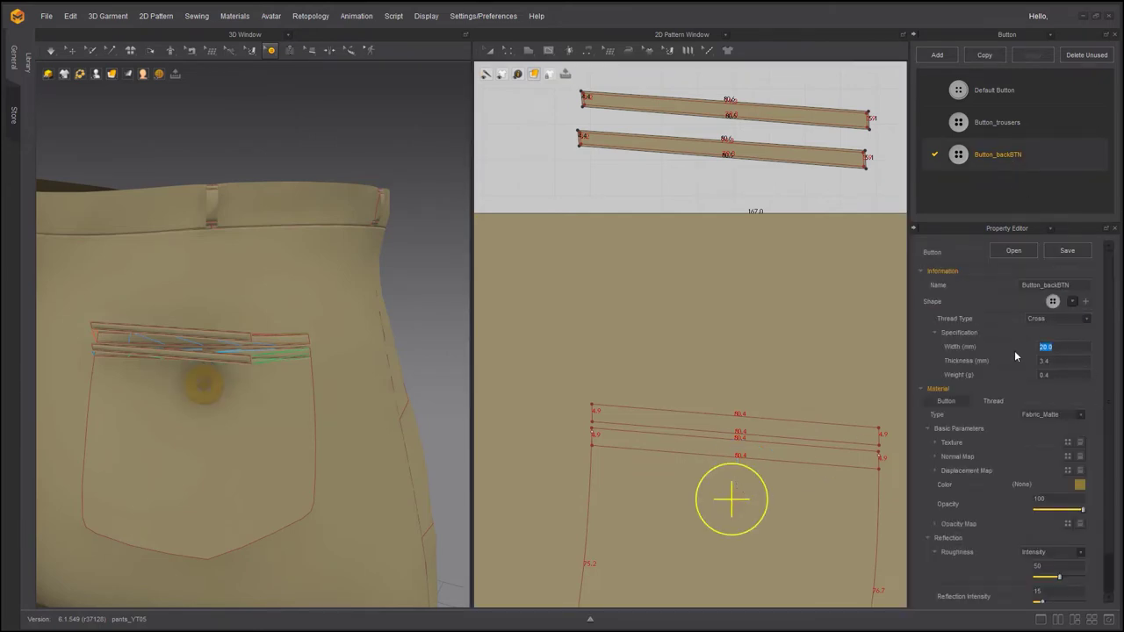
type("10")
key("Return")
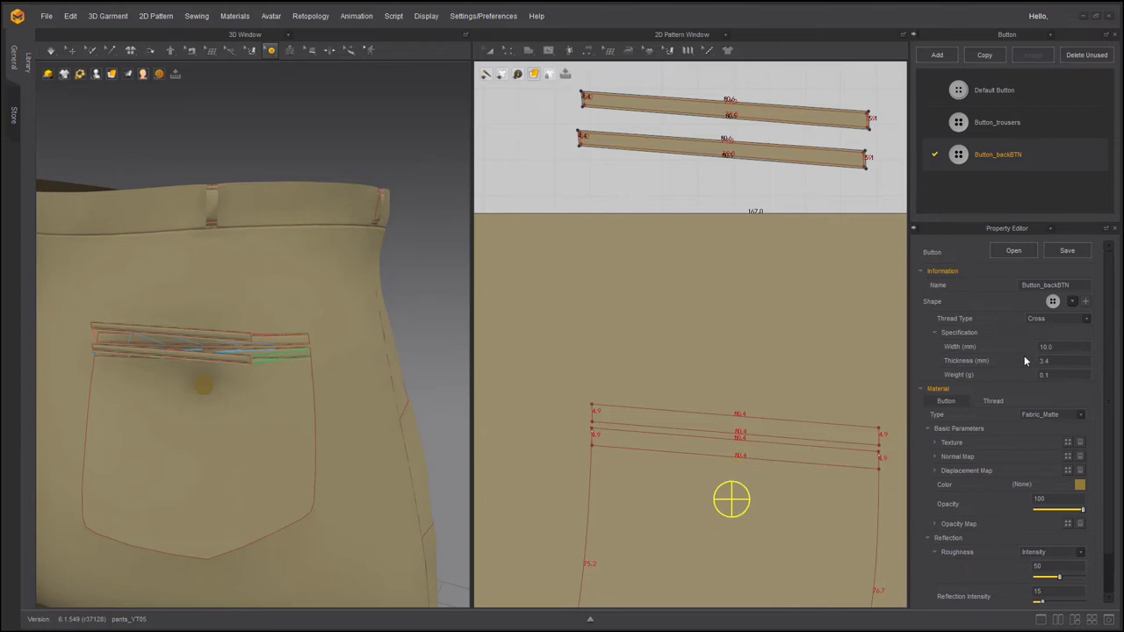
type("15")
key("Return")
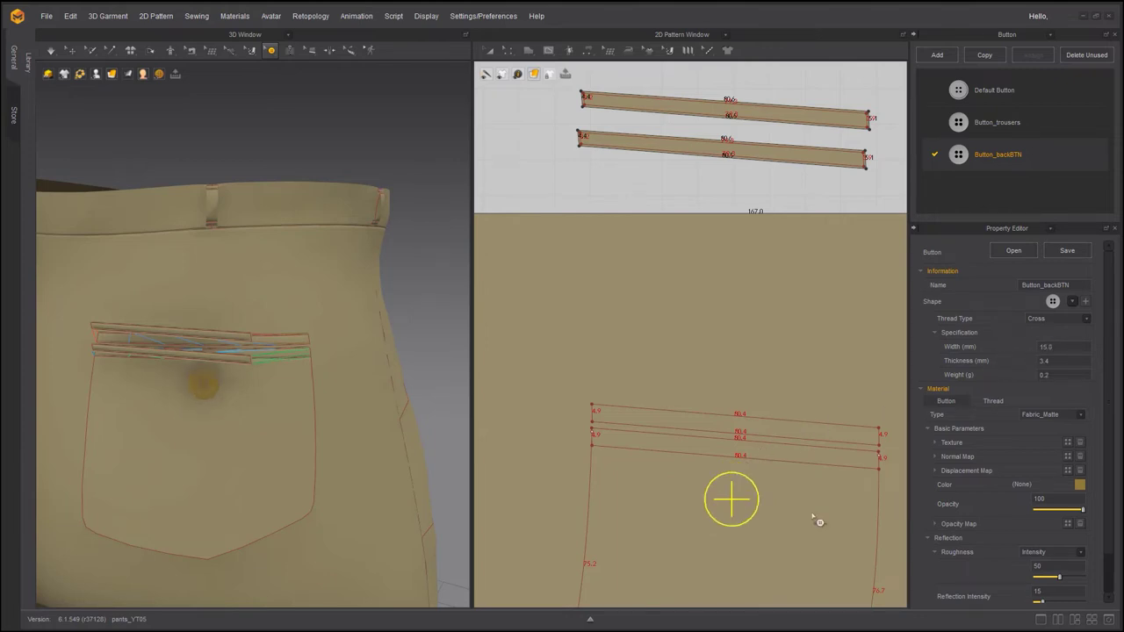
left_click(733, 504)
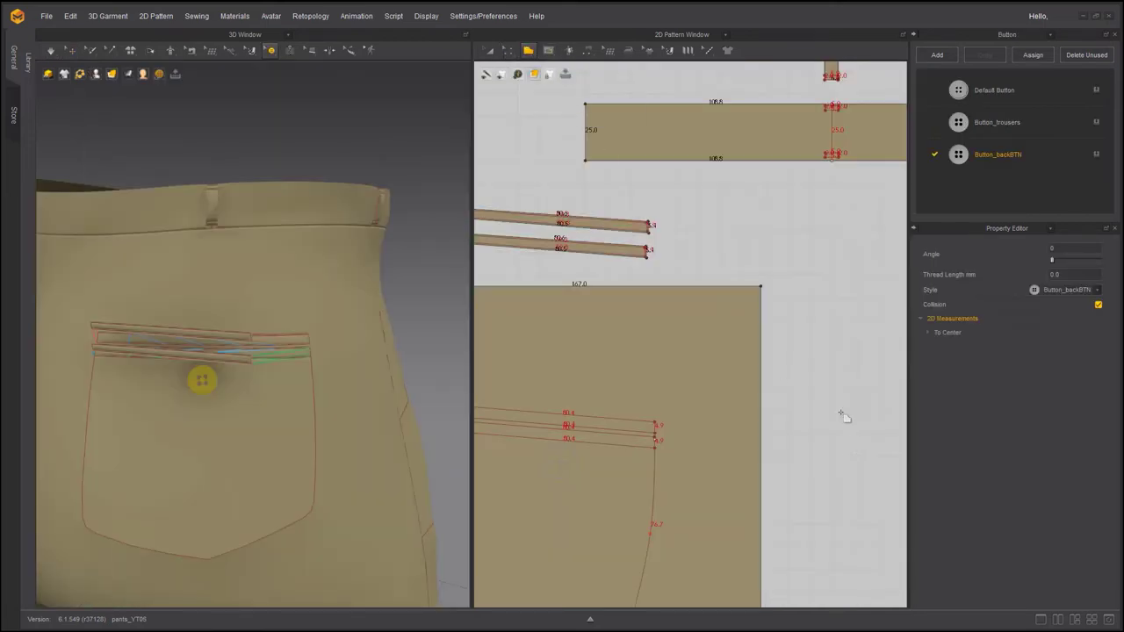
- Turn on grid snapping and draw a 40 mm wide pattern with 70 mm sides and a pointed lower end beside the back piece
right_click(751, 304)
left_click(772, 453)
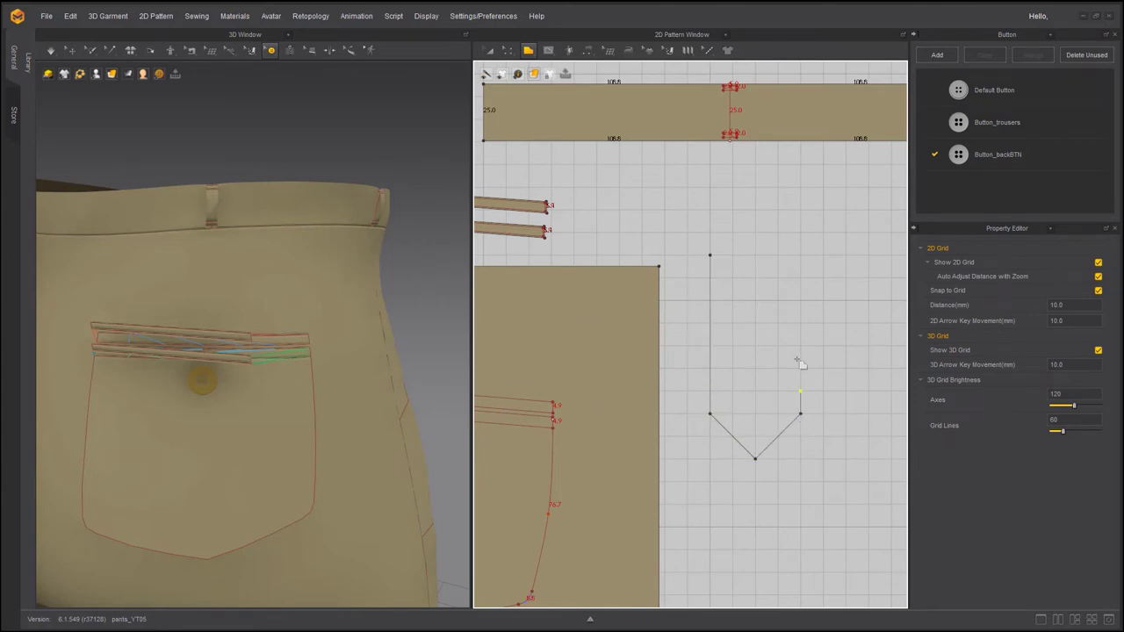
left_click(799, 256)
left_click(709, 255)
- Round the new pattern's pointed lower end with Smooth Curve
left_click(507, 50)
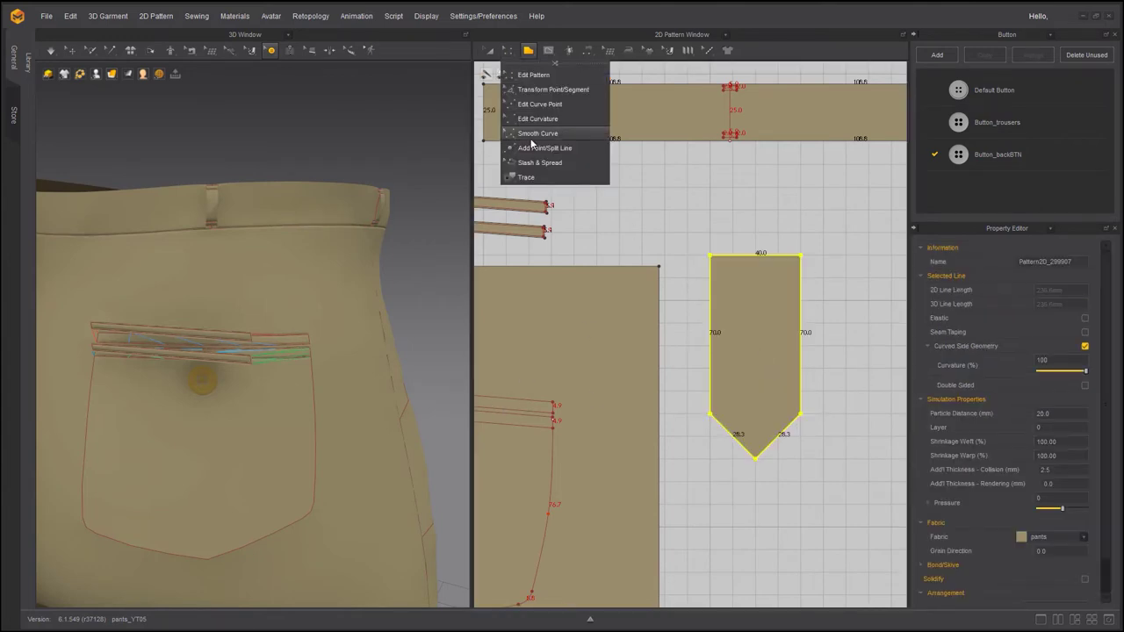
left_click(533, 134)
left_click(755, 456)
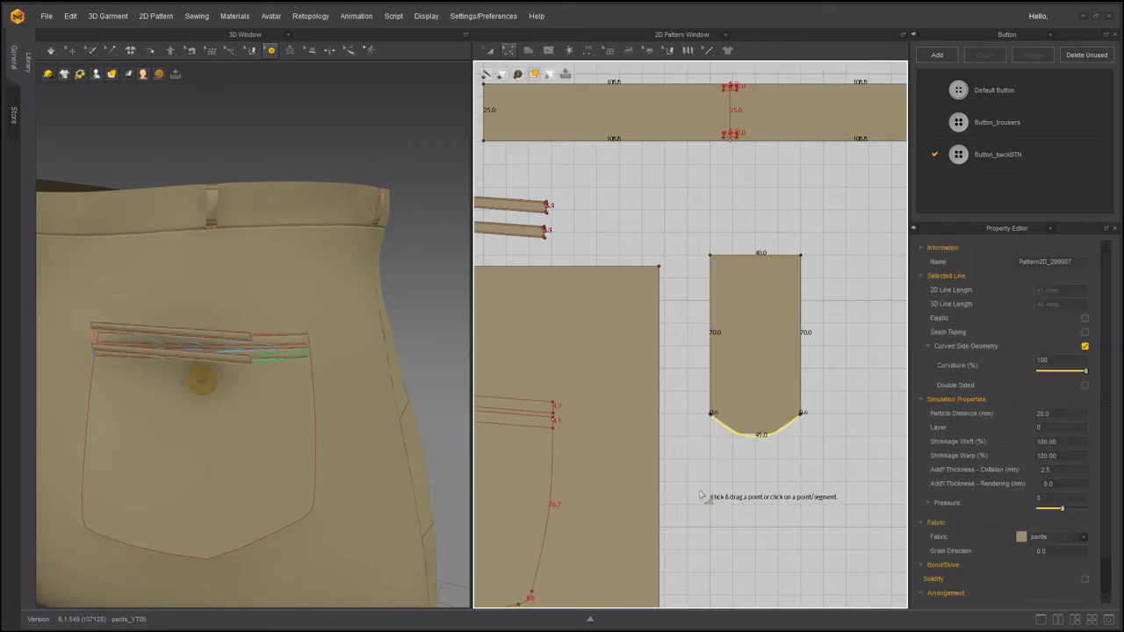
- Draw a 20 by 50 mm internal rectangle centred in the new pattern and convert it to a hole
left_click(548, 50)
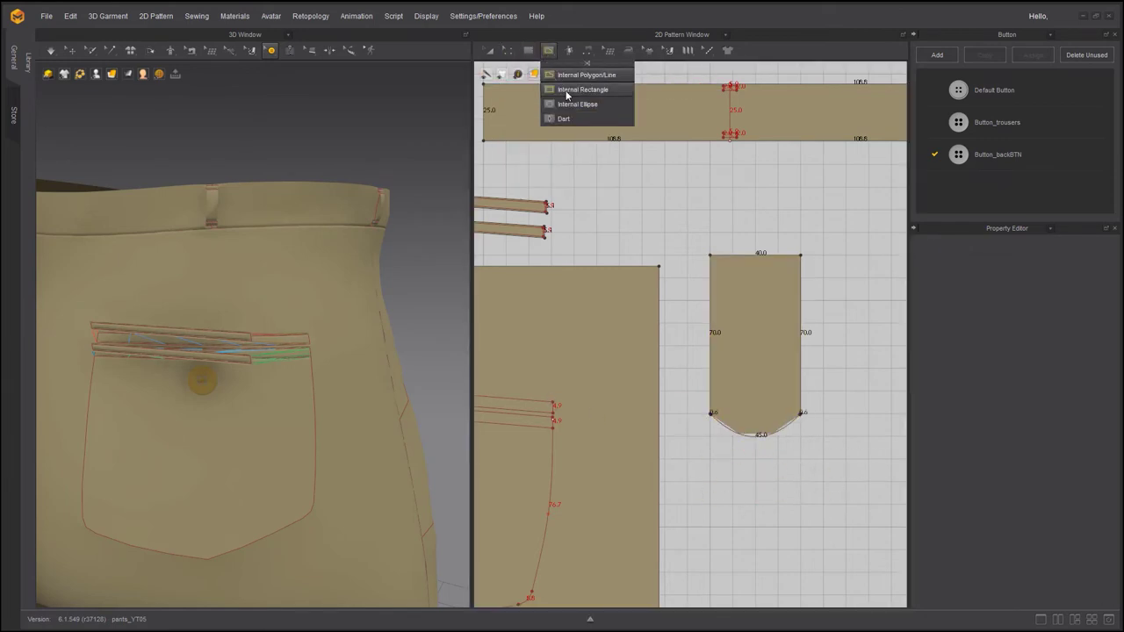
left_click(566, 89)
left_click_drag(732, 278, 776, 402)
left_click(509, 51)
left_click(529, 73)
double_click(779, 298)
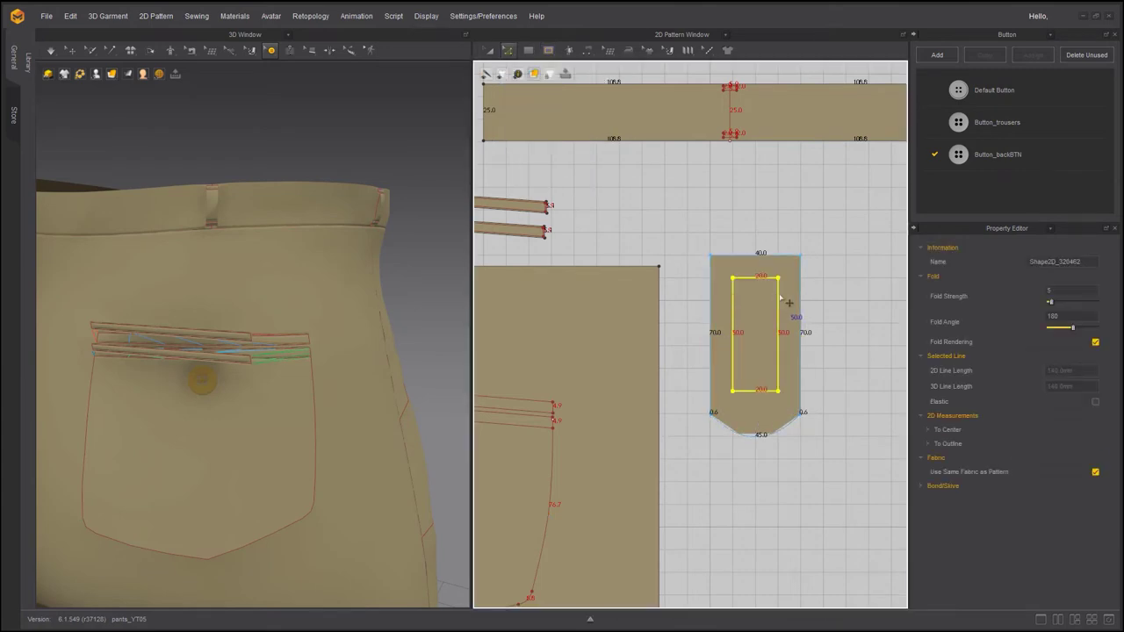
right_click(780, 299)
left_click(797, 368)
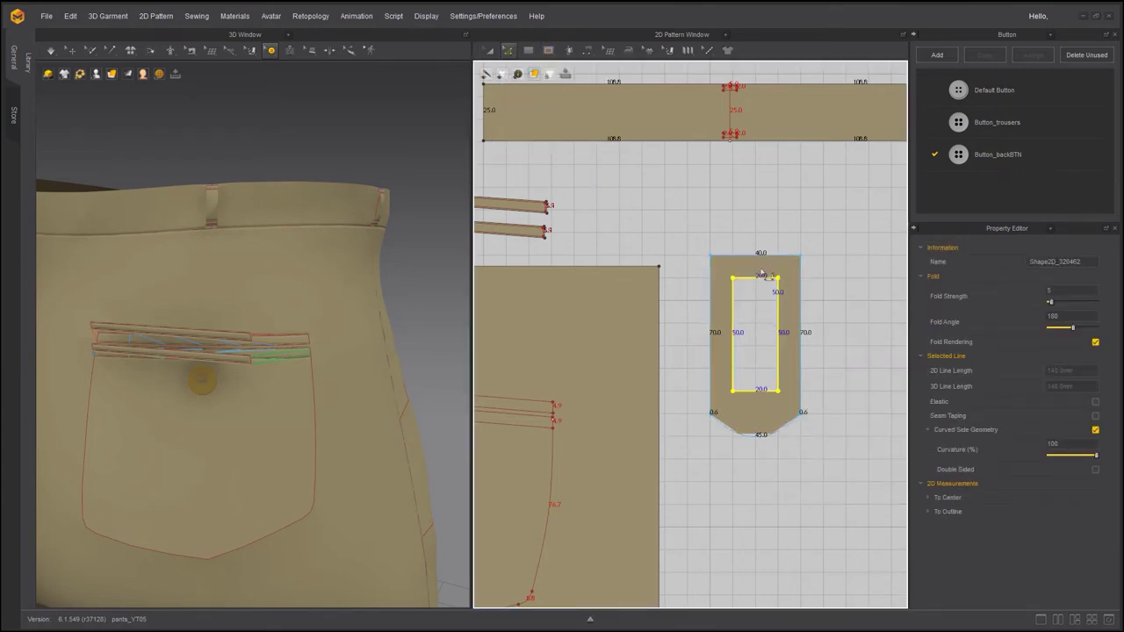
middle_click_drag(535, 369, 682, 316)
middle_click_drag(888, 338, 755, 347)
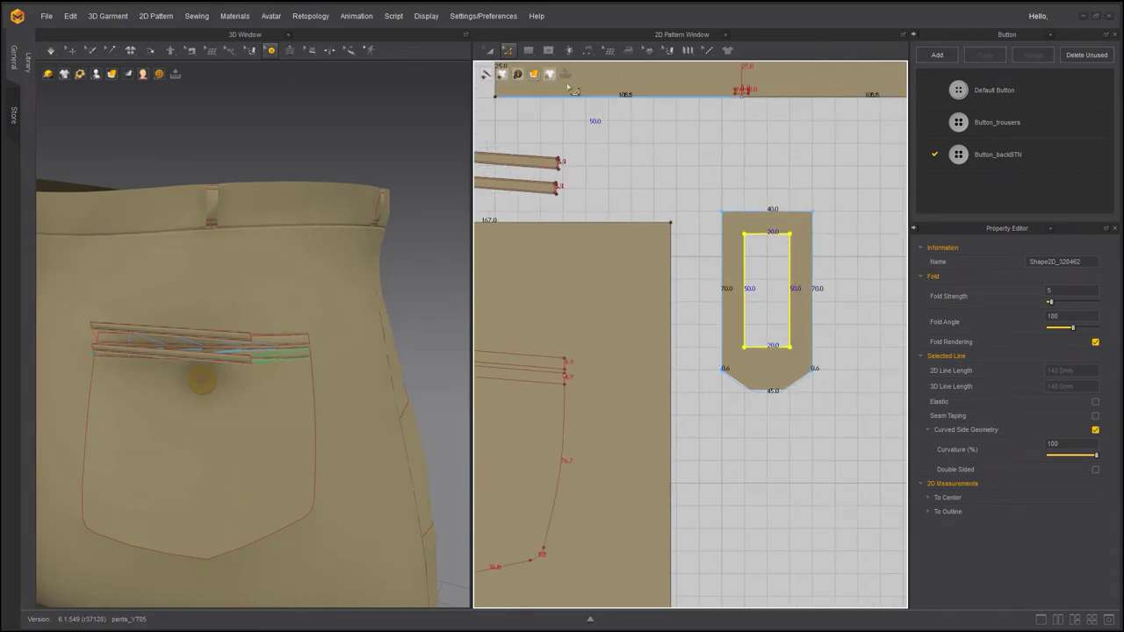
- Reshape the hole's lower edge into a rounded end and raise its upper edge slightly
left_click(549, 51)
left_click(509, 52)
left_click(536, 136)
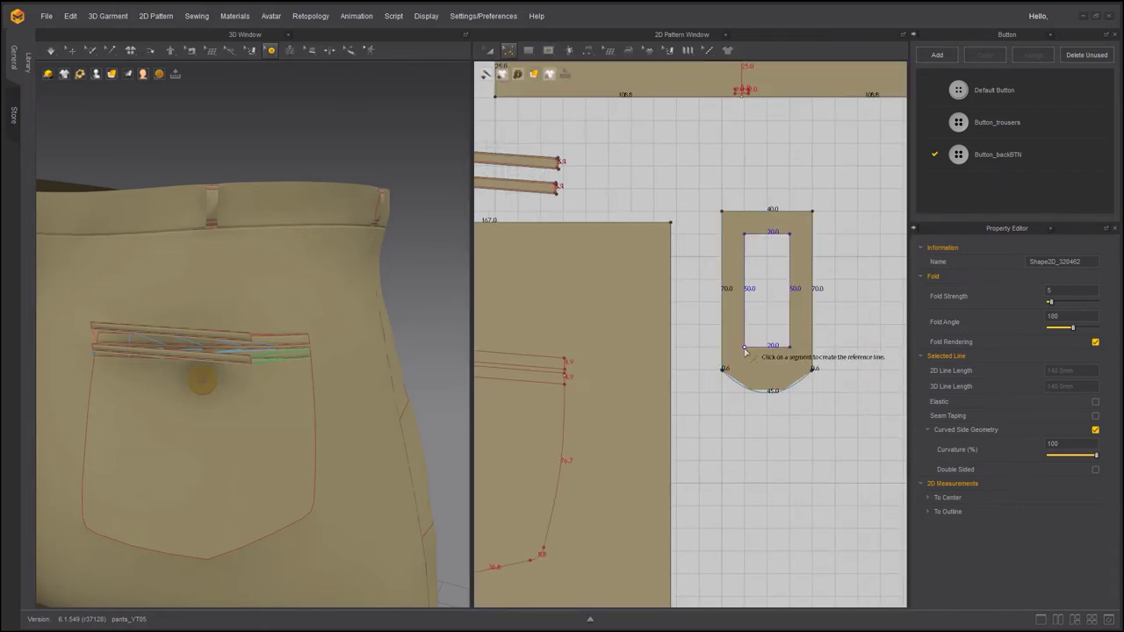
left_click_drag(746, 347, 764, 371)
left_click(490, 51)
left_click(766, 346)
left_click(510, 51)
left_click(520, 75)
left_click_drag(766, 254, 766, 232)
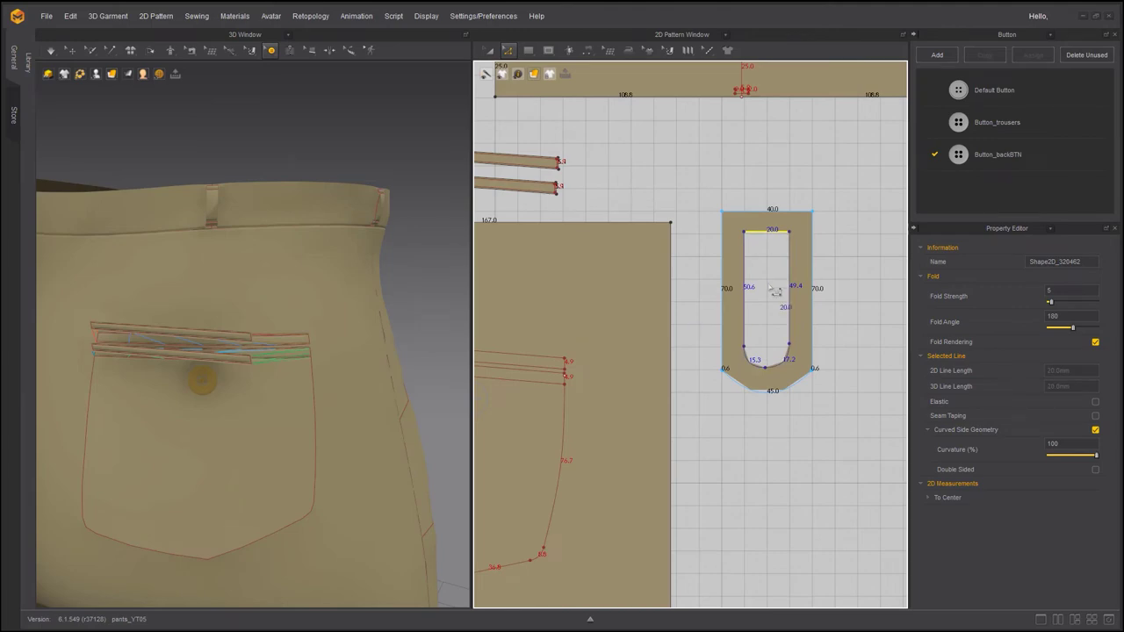
- Set the loop pattern's particle distance to 5 mm
left_click(489, 51)
left_click(731, 266)
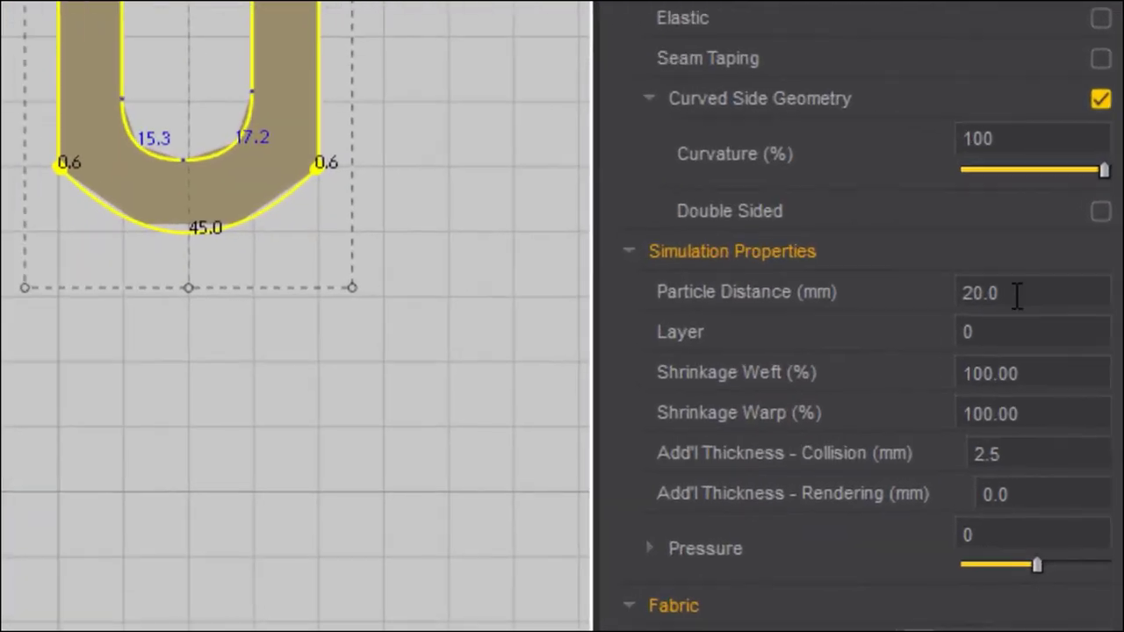
left_click_drag(1059, 415, 1001, 410)
type("5")
key("Return")
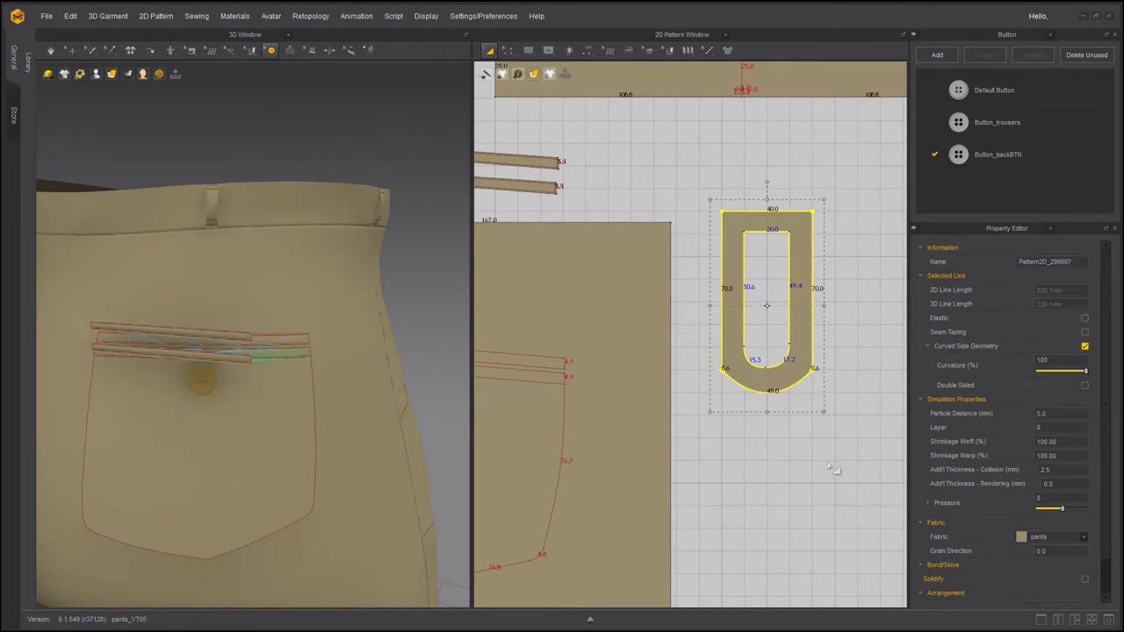
left_click(828, 466)
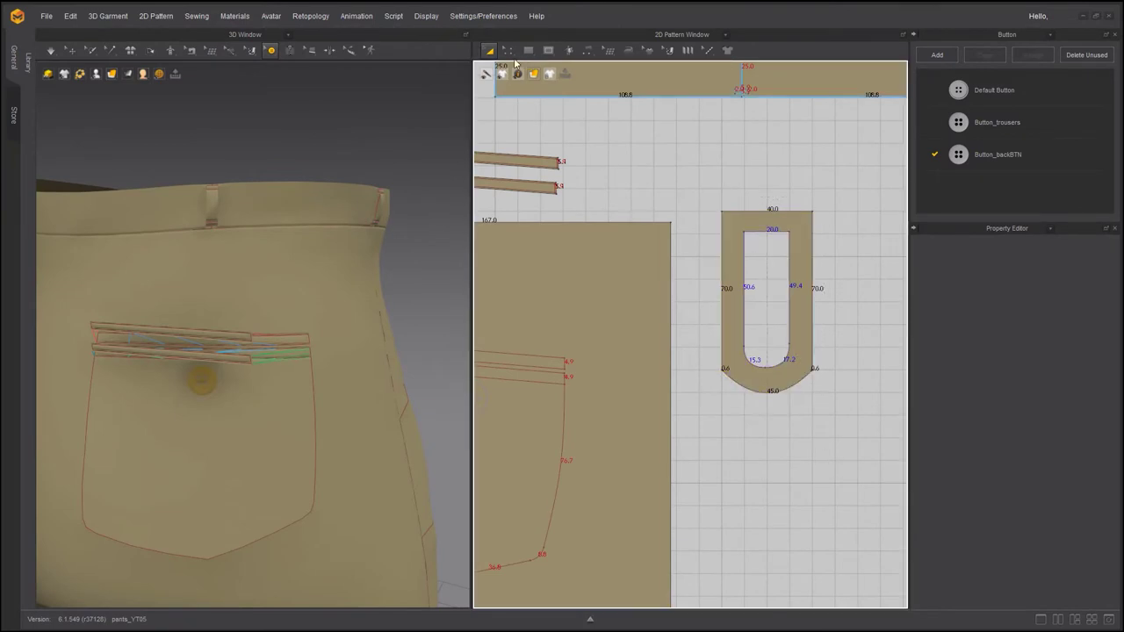
- Try to smooth the loop pattern's lower corners and scale the whole piece down to about 10.9 mm wide with 19 mm sides
left_click(510, 52)
left_click(527, 136)
left_click_drag(722, 370, 812, 392)
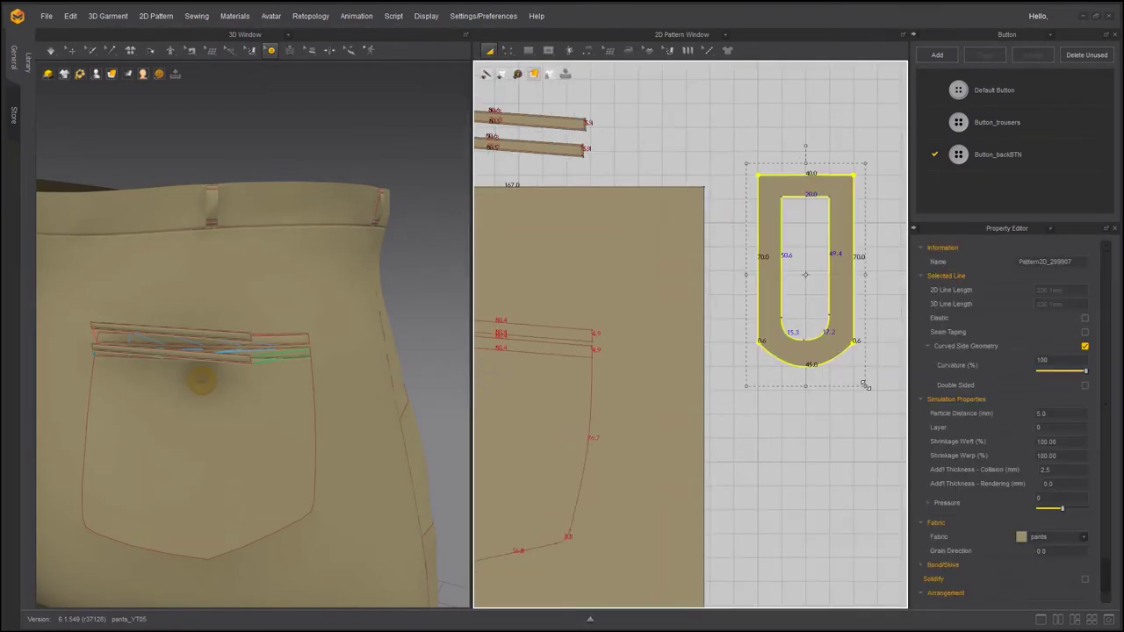
left_click_drag(864, 385, 797, 326)
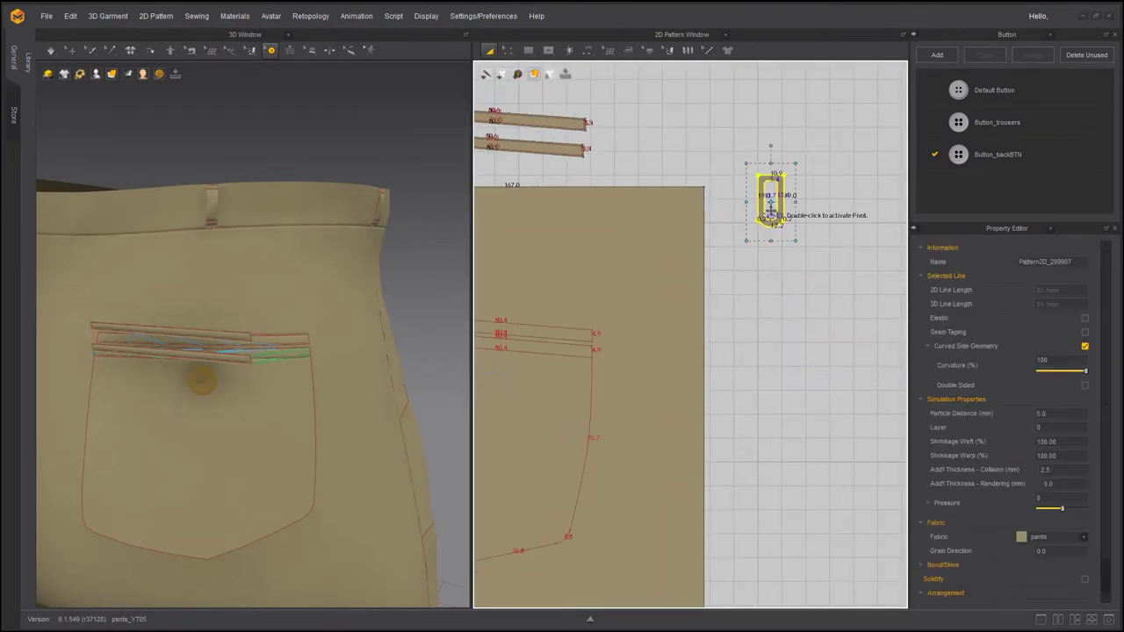
middle_click_drag(732, 425, 811, 393)
scroll(811, 391, "down", 2)
- Move the loop pattern over the pocket button to compare their sizes, and place it back beside the trouser piece
left_click(834, 243)
left_click(831, 209)
left_click_drag(830, 208, 601, 340)
scroll(694, 386, "up", 2)
scroll(694, 386, "up", 2)
middle_click_drag(597, 351, 562, 325)
scroll(537, 384, "down", 4)
left_click_drag(524, 386, 797, 392)
left_click(816, 412)
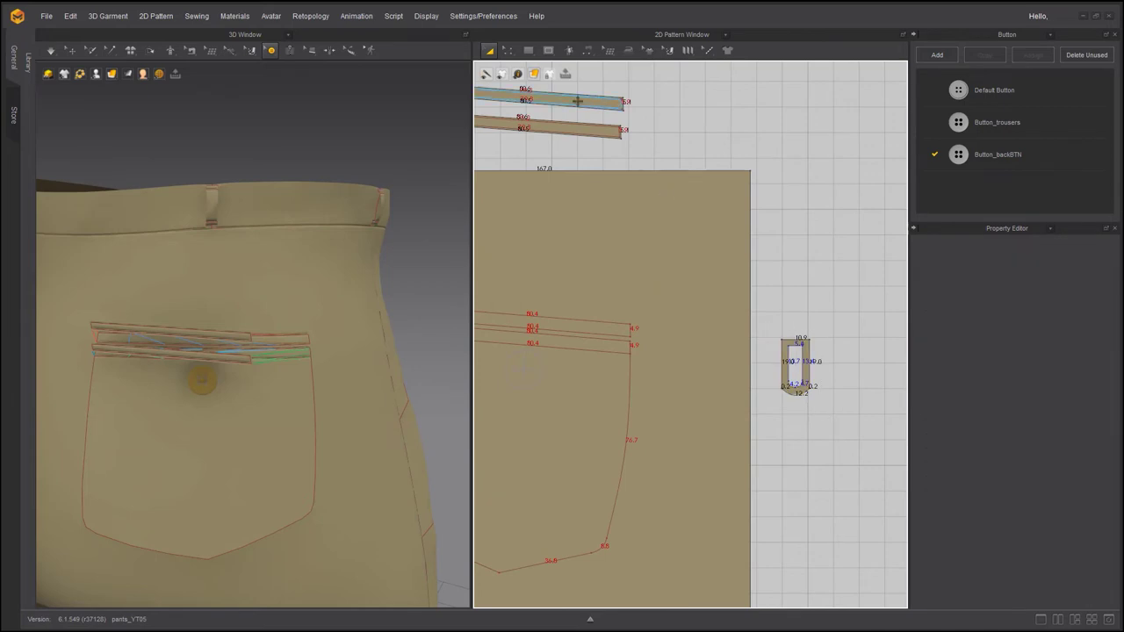
- Turn off grid snapping and lengthen the loop pattern by moving the lower points of its outline and hole down 10 mm
right_click(819, 304)
left_click(857, 448)
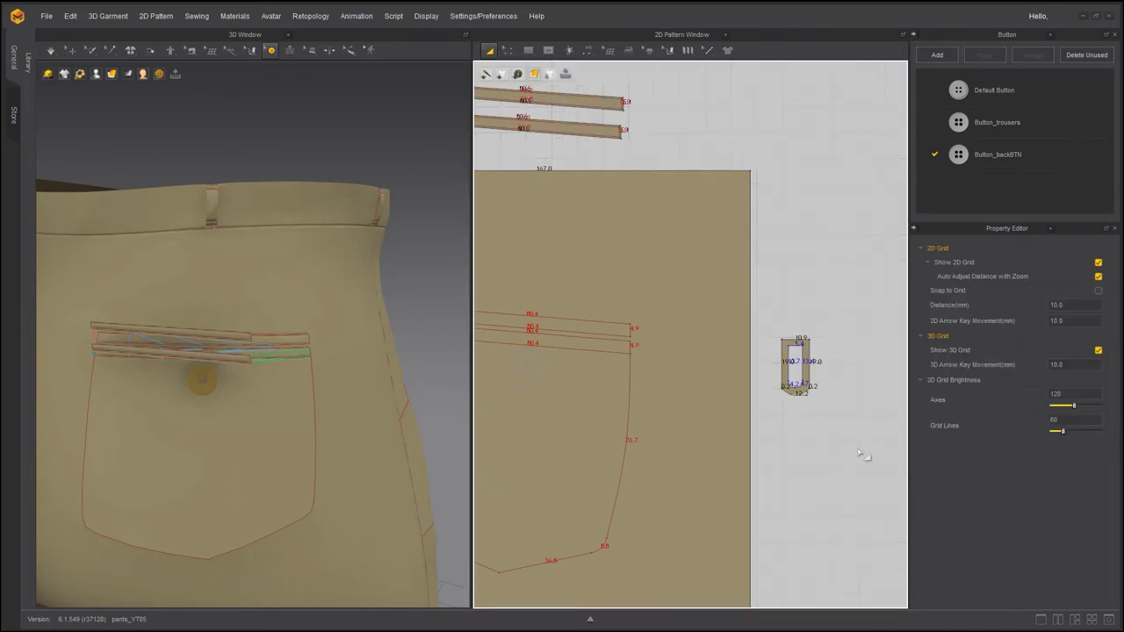
left_click(510, 52)
left_click_drag(776, 377, 825, 405)
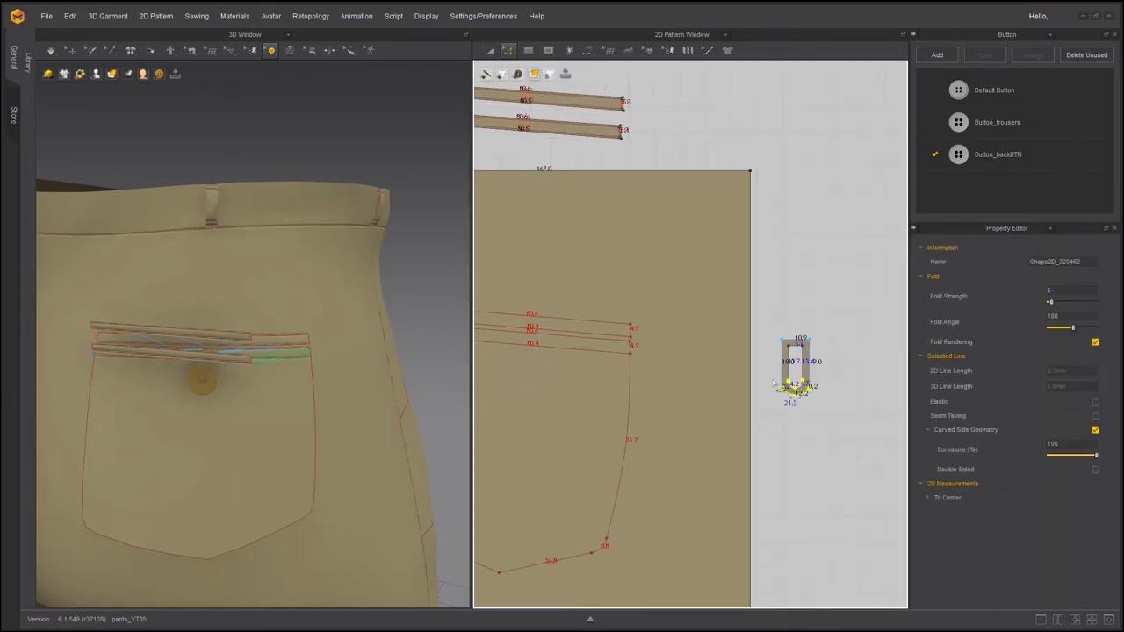
key("Down")
- Copy the loop pattern onto the middle of the back pocket opening and rotate it to match the opening's slope
key("a")
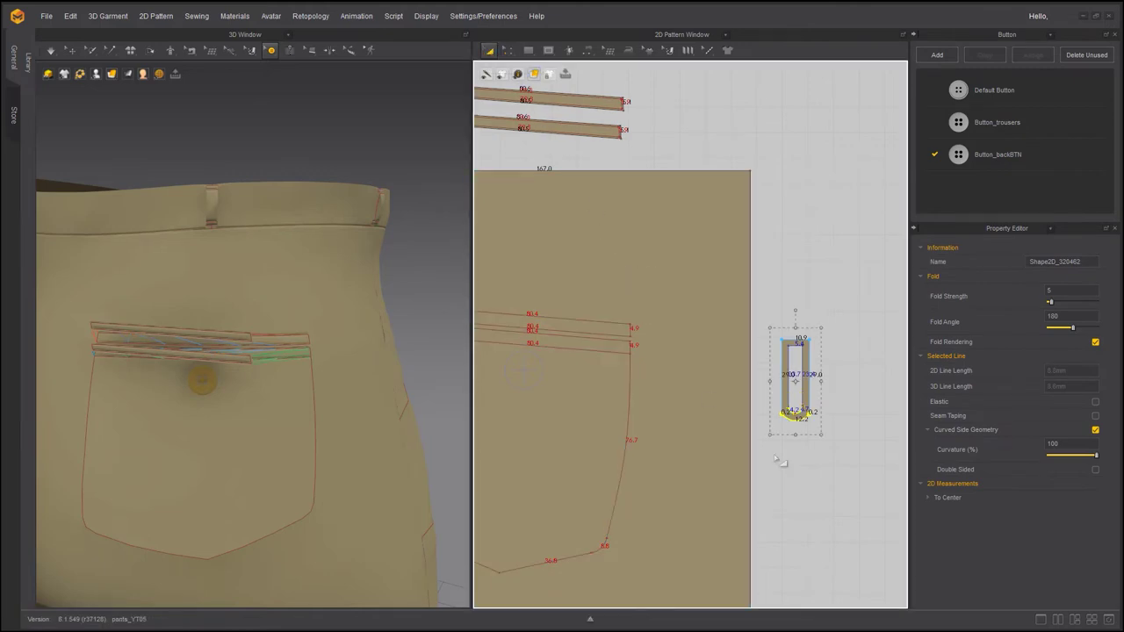
key("ctrl+c")
key("ctrl+v")
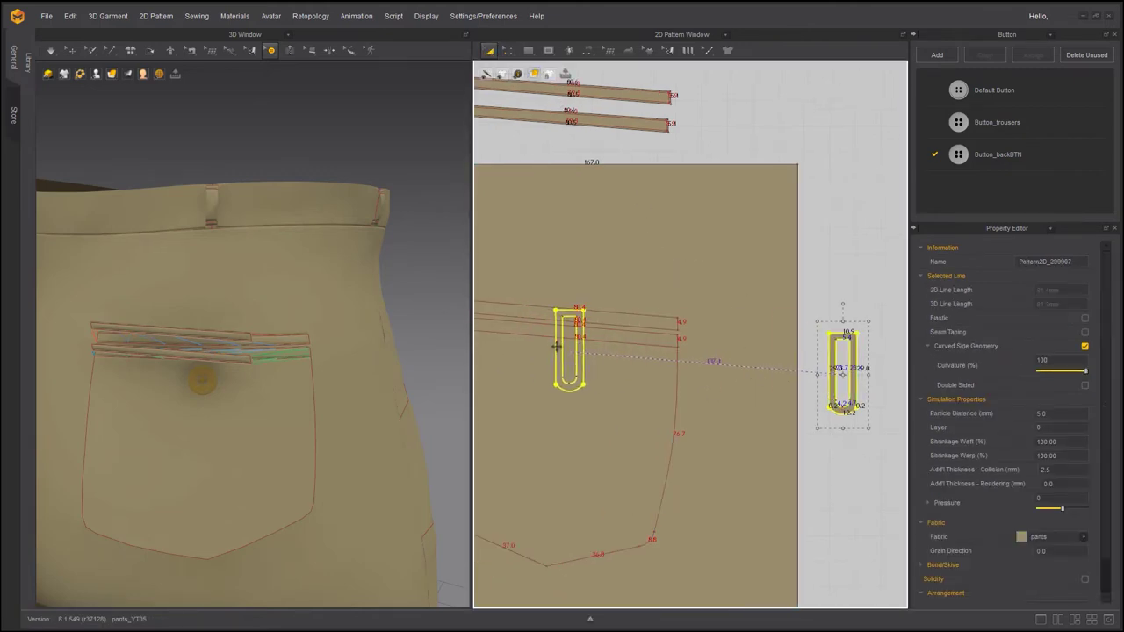
left_click_drag(561, 347, 560, 347)
left_click_drag(573, 282, 583, 287)
scroll(674, 394, "up", 5)
middle_click_drag(674, 394, 809, 410)
scroll(629, 246, "up", 2)
left_click_drag(627, 227, 618, 228)
- Adjust the loop's points so the hole starts lower with about 24.8 mm sides and the outline's rounded end extends further down
left_click(509, 51)
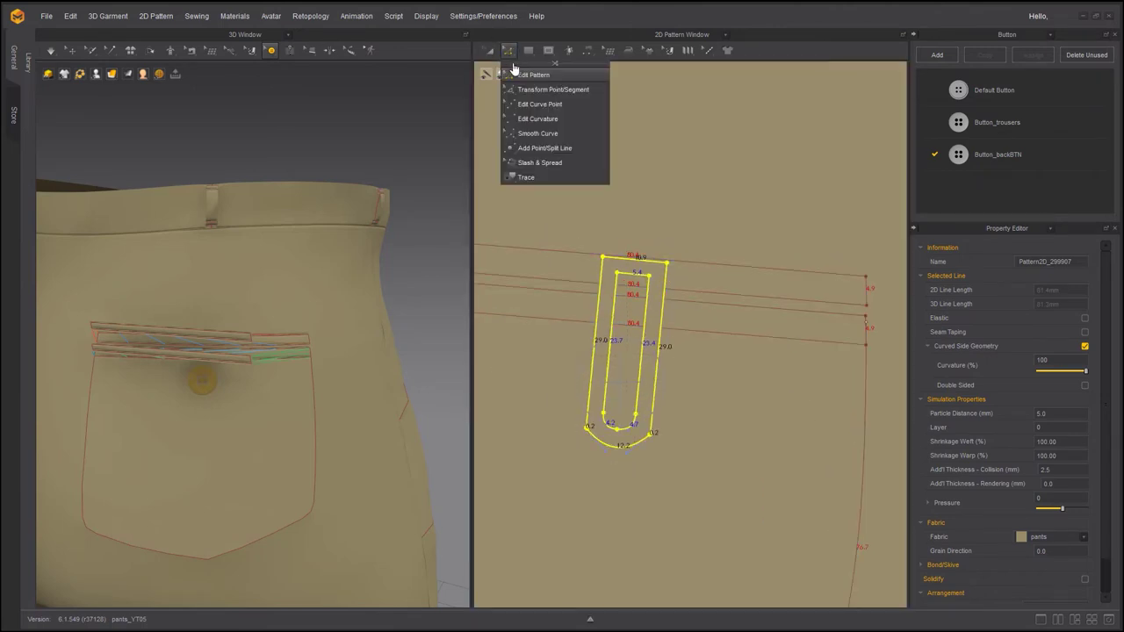
left_click(529, 71)
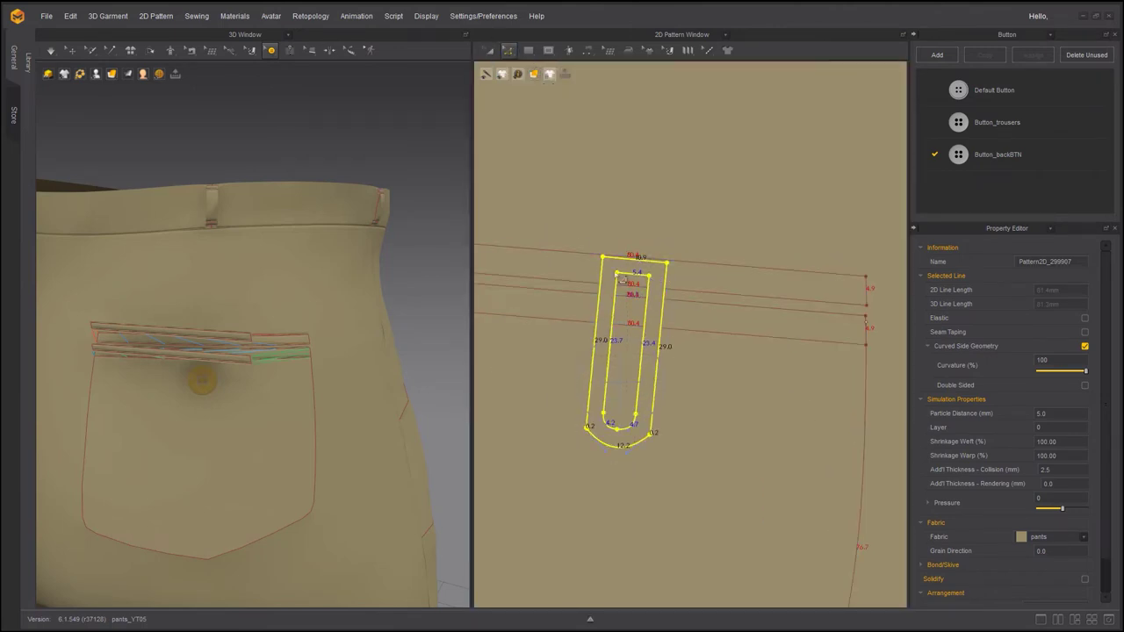
double_click(648, 277)
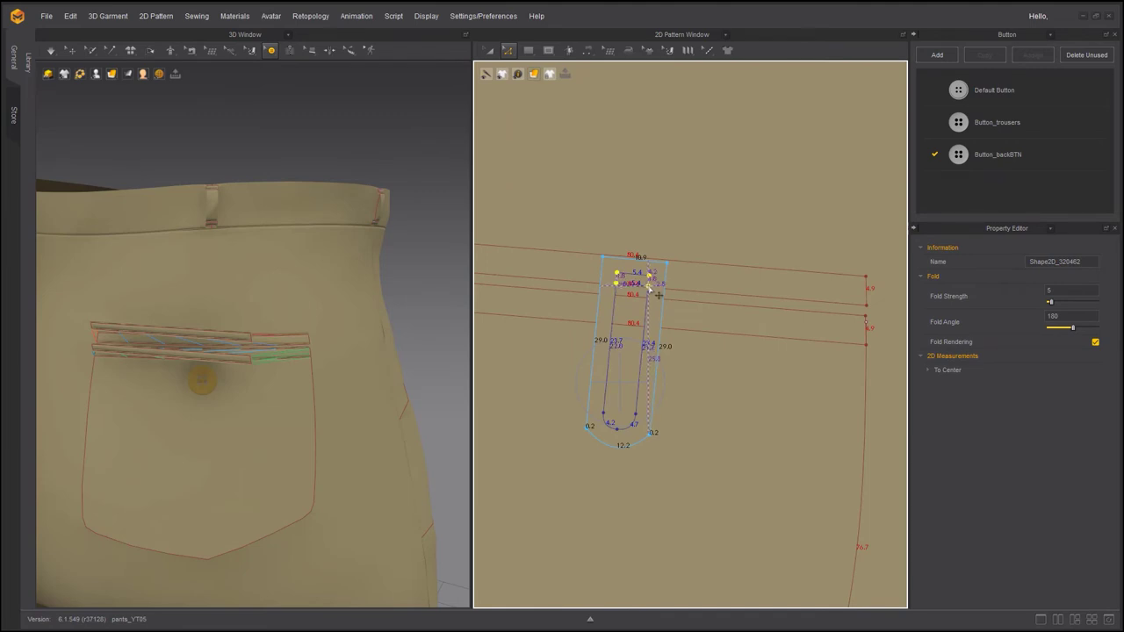
left_click(617, 439)
left_click_drag(593, 441, 606, 482)
left_click_drag(599, 431, 592, 429)
left_click_drag(665, 479, 638, 425)
left_click(650, 451)
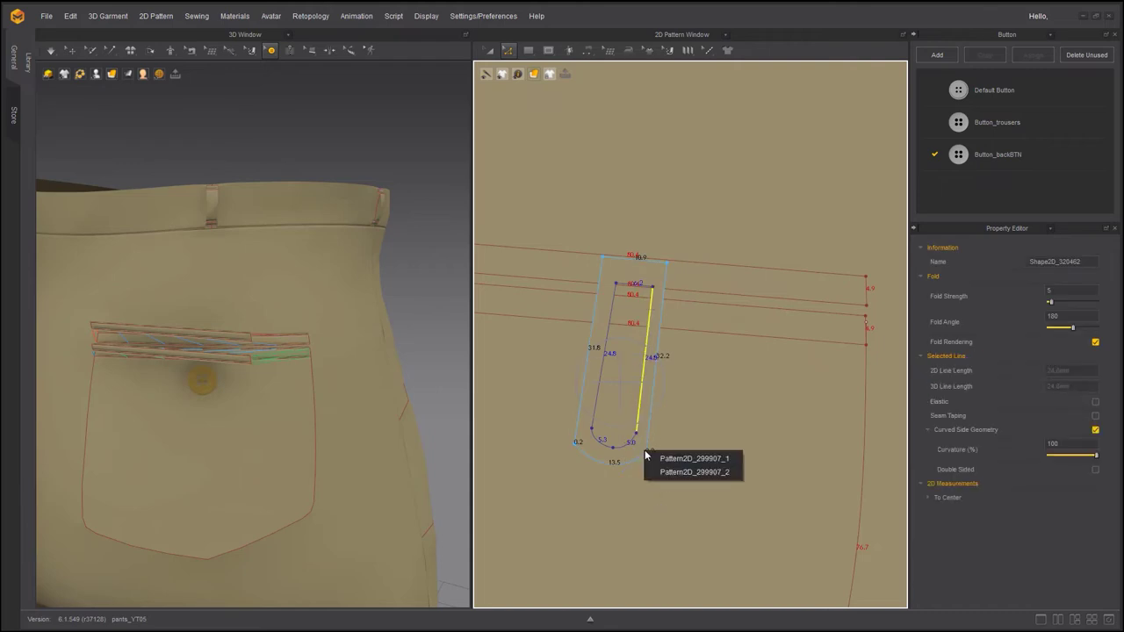
left_click(689, 460)
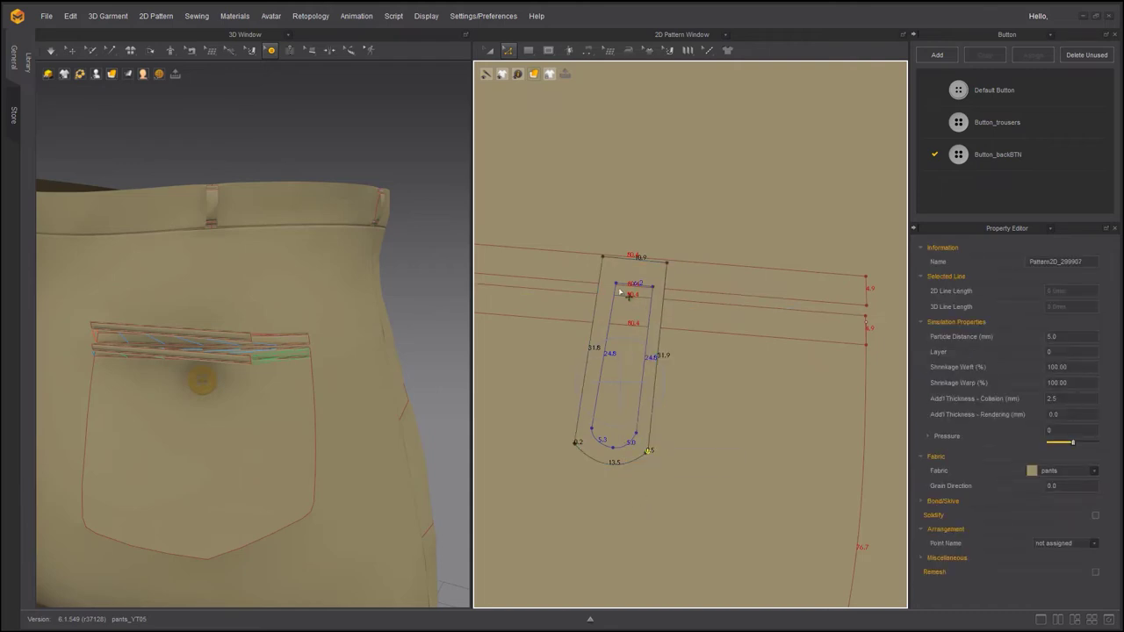
- Draw a closed four-sided internal shape at the loop's upper end, just above its hole
mouse_move(548, 52)
left_click(560, 77)
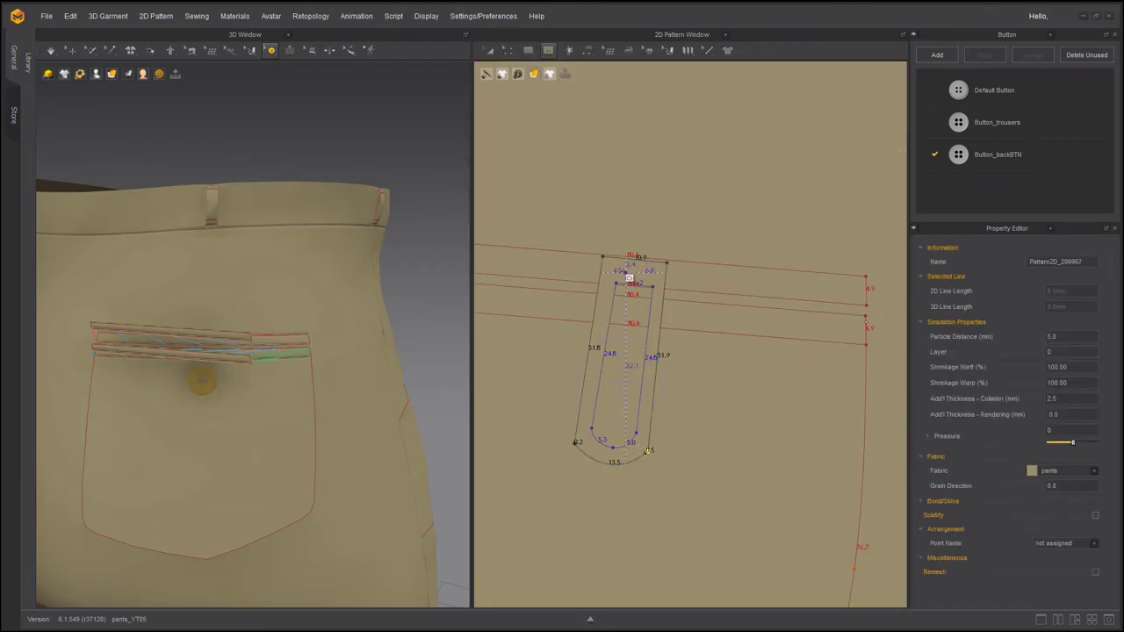
left_click(615, 264)
left_click(659, 269)
left_click(656, 280)
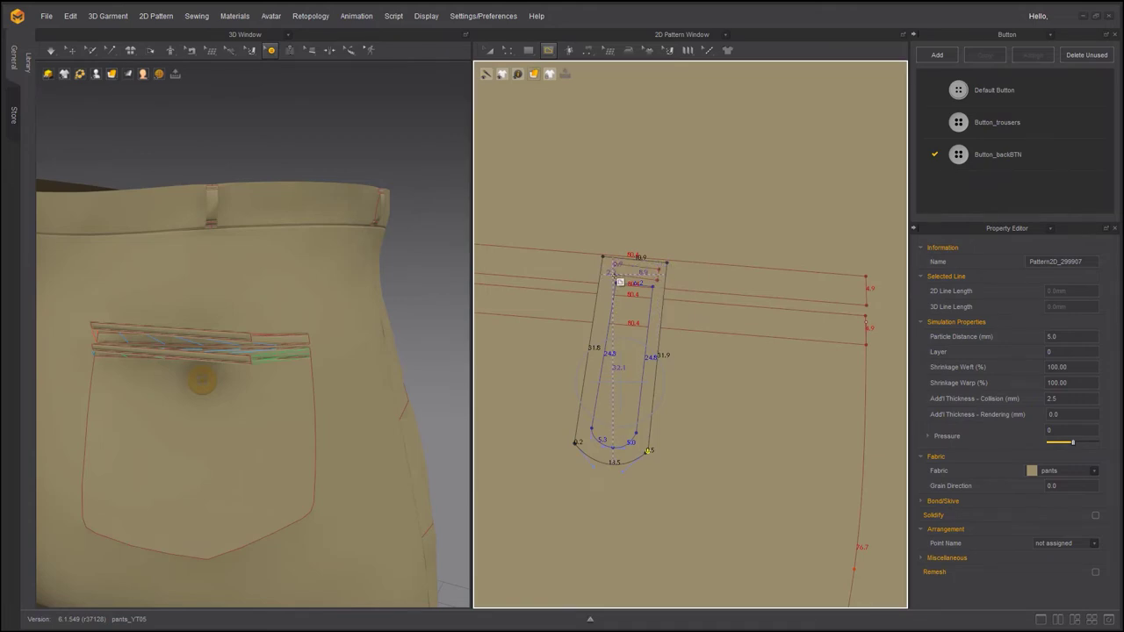
left_click(613, 274)
left_click_drag(621, 268, 620, 268)
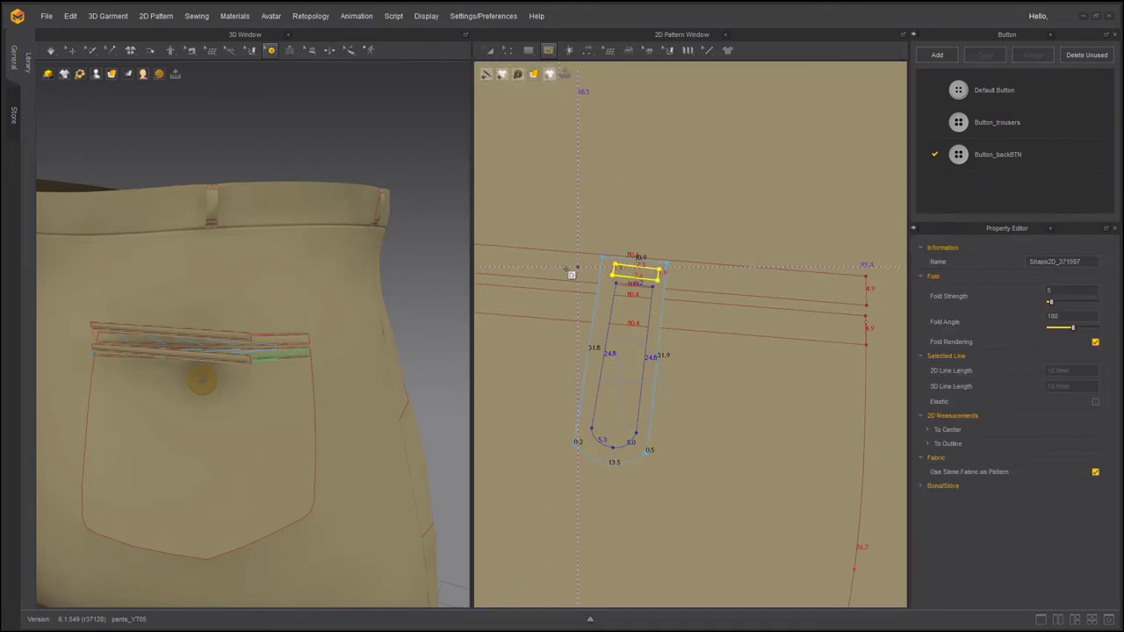
- Move the loop pattern with its internal shapes off the pocket into the empty area beside the two welt strips
left_click(490, 51)
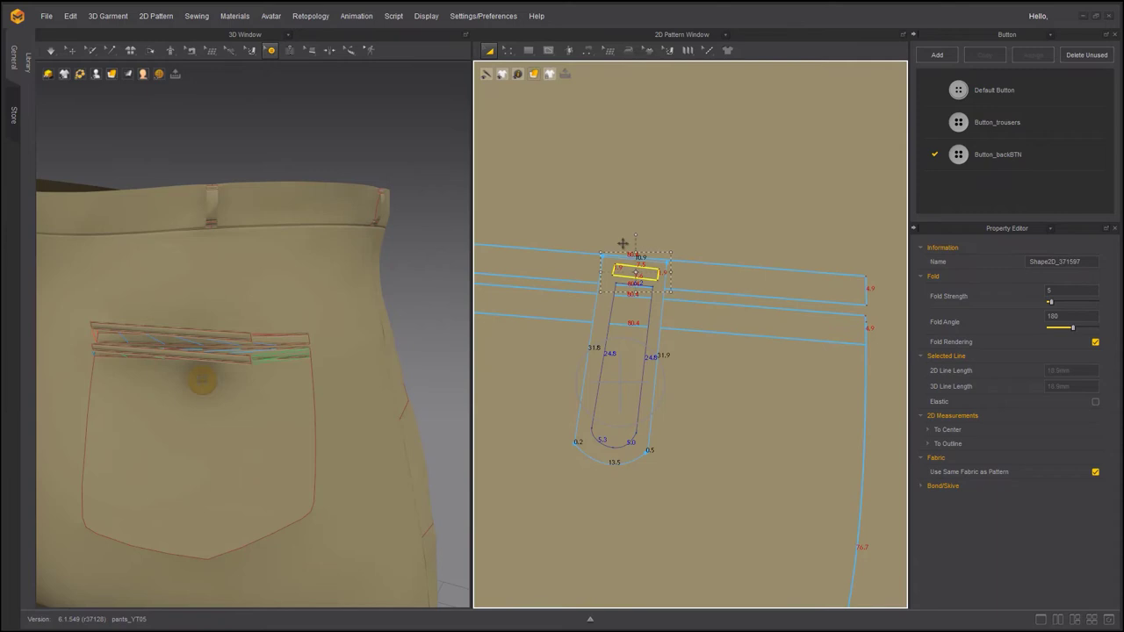
left_click(604, 288)
left_click(605, 370)
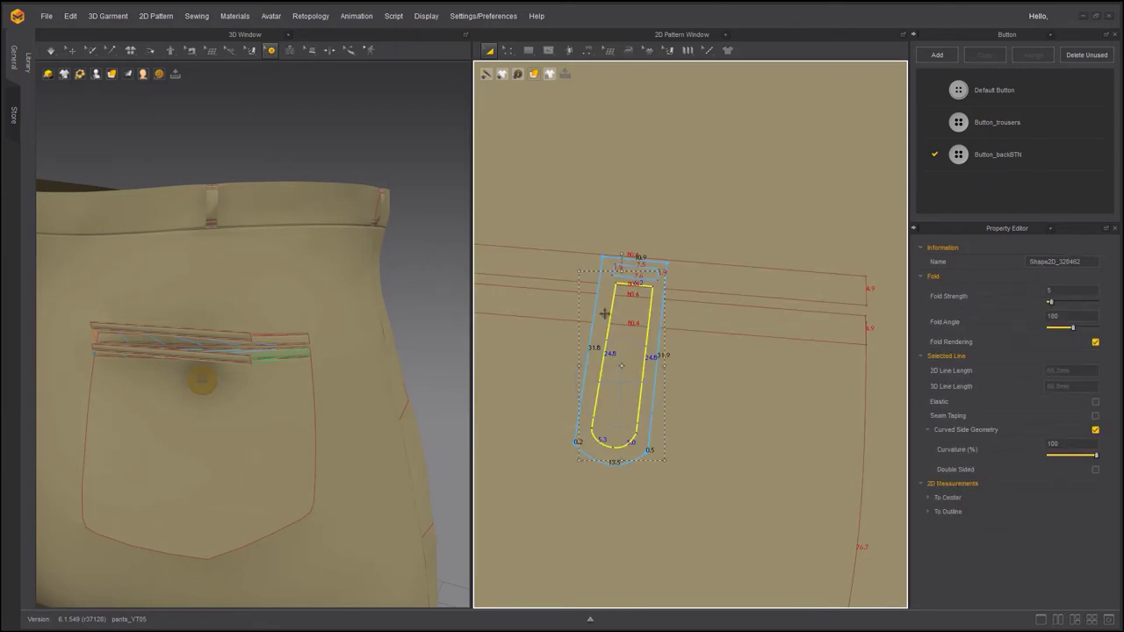
left_click(608, 323, "shift")
scroll(607, 336, "down", 5)
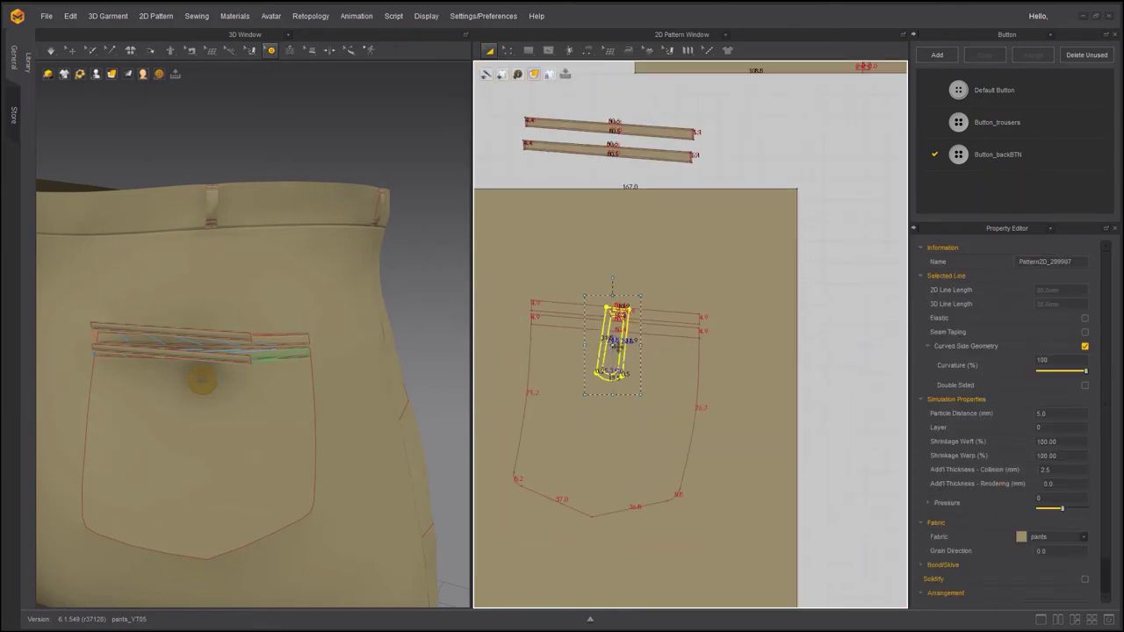
key("ctrl+c")
key("ctrl+v")
left_click(719, 95)
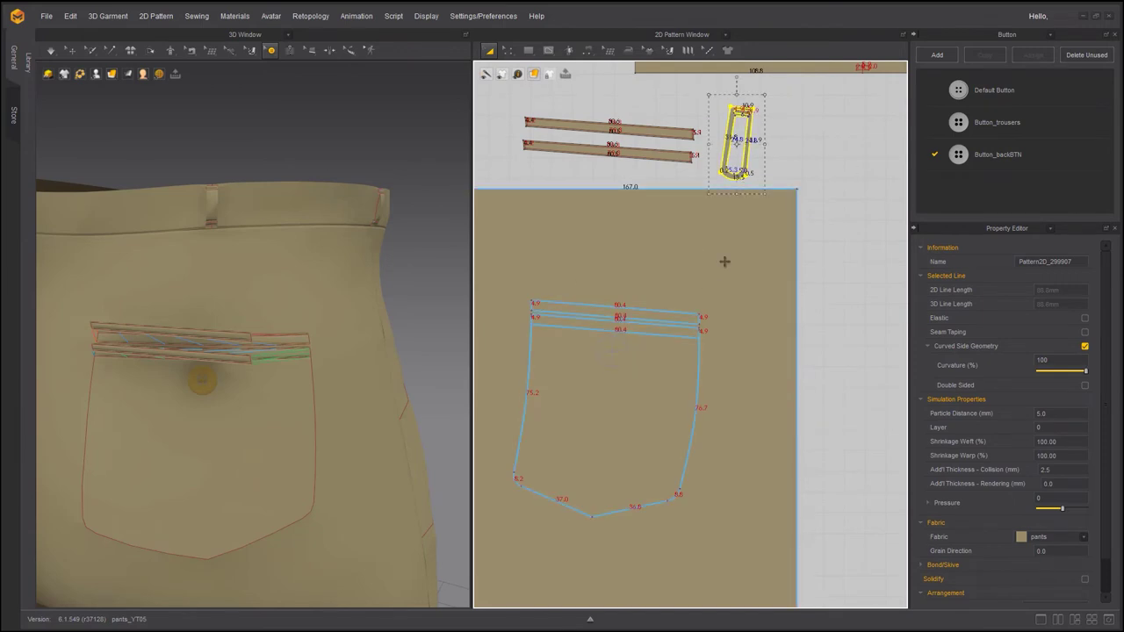
- Widen the small internal shape above the loop's hole by moving its corners outward toward the loop's side edges
middle_click_drag(710, 196, 691, 333)
scroll(691, 331, "up", 3)
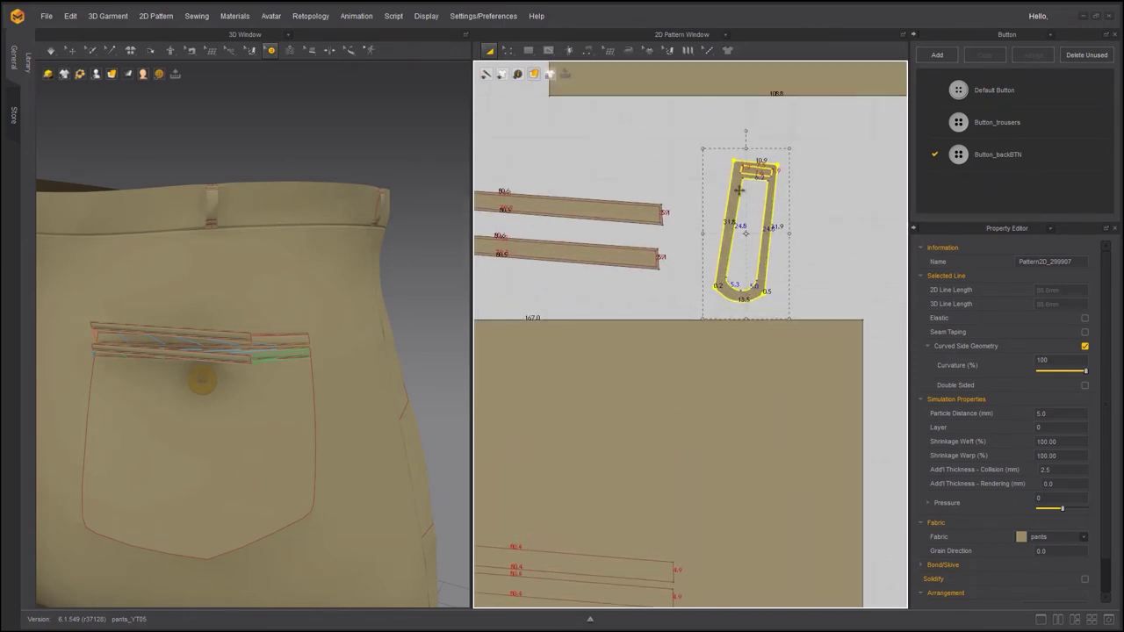
left_click(740, 169)
scroll(738, 168, "up", 5)
middle_click_drag(747, 175, 687, 224)
key("z")
left_click_drag(686, 206, 676, 204)
left_click_drag(681, 231, 671, 230)
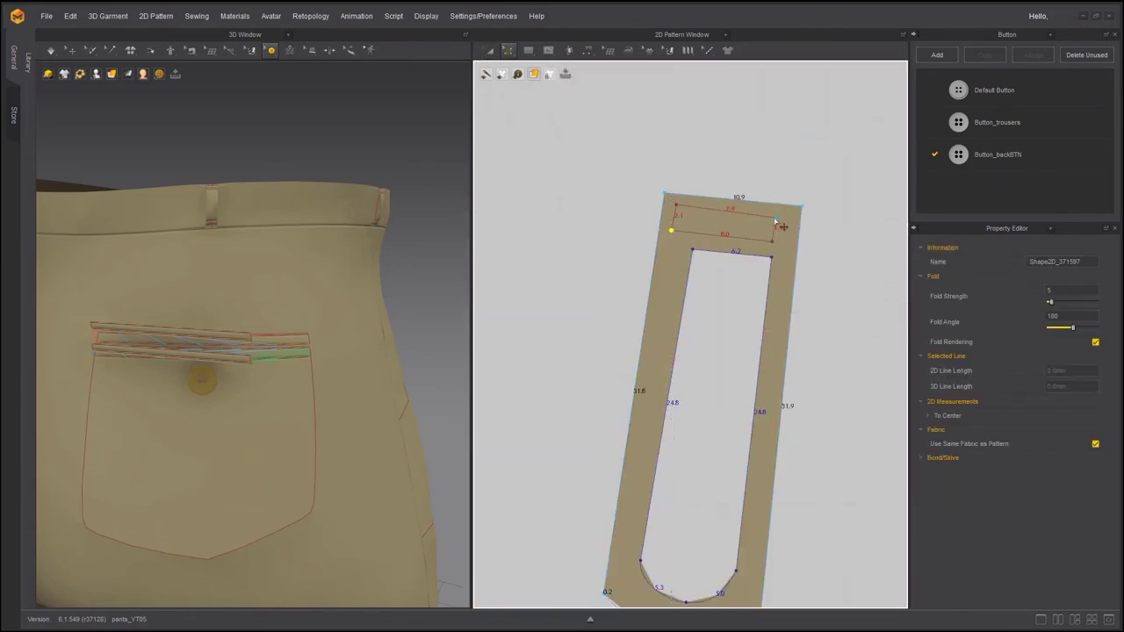
left_click_drag(775, 217, 782, 243)
left_click_drag(671, 230, 673, 204)
mouse_move(786, 218)
left_mouse_down()
mouse_move(783, 245)
mouse_move(786, 218)
left_mouse_up()
- Create a 9 by 2 mm internal rectangle on the trouser piece and place it midway along the upper welt of the back pocket
scroll(571, 141, "down", 5)
scroll(747, 322, "down", 4)
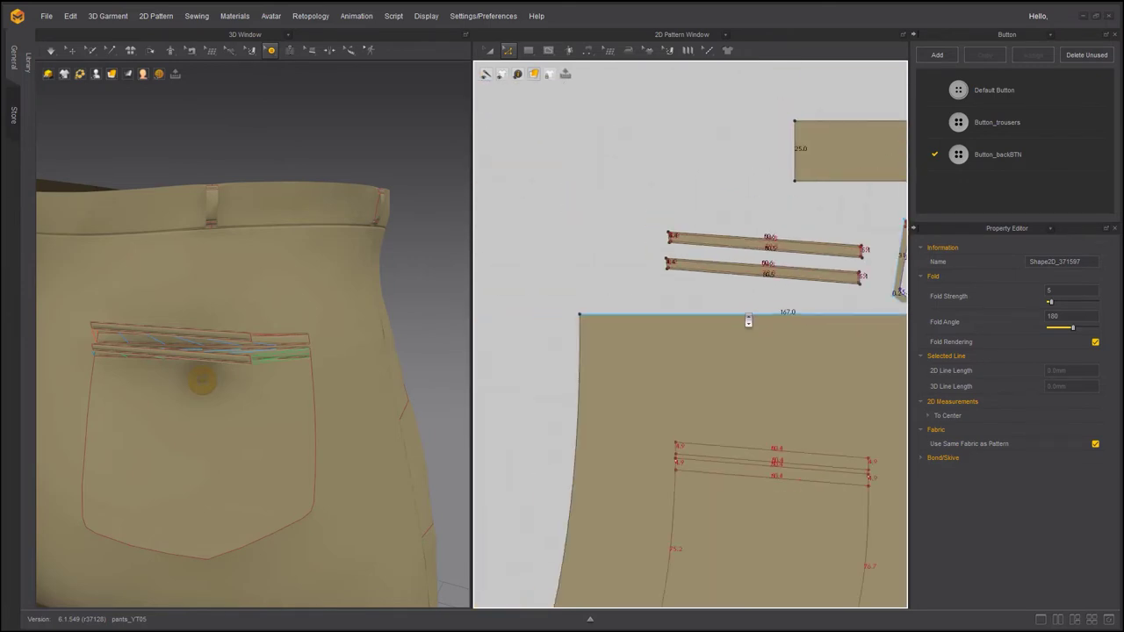
middle_click_drag(778, 445, 726, 283)
scroll(726, 283, "up", 2)
scroll(726, 283, "up", 2)
left_click(548, 51)
left_click(563, 90)
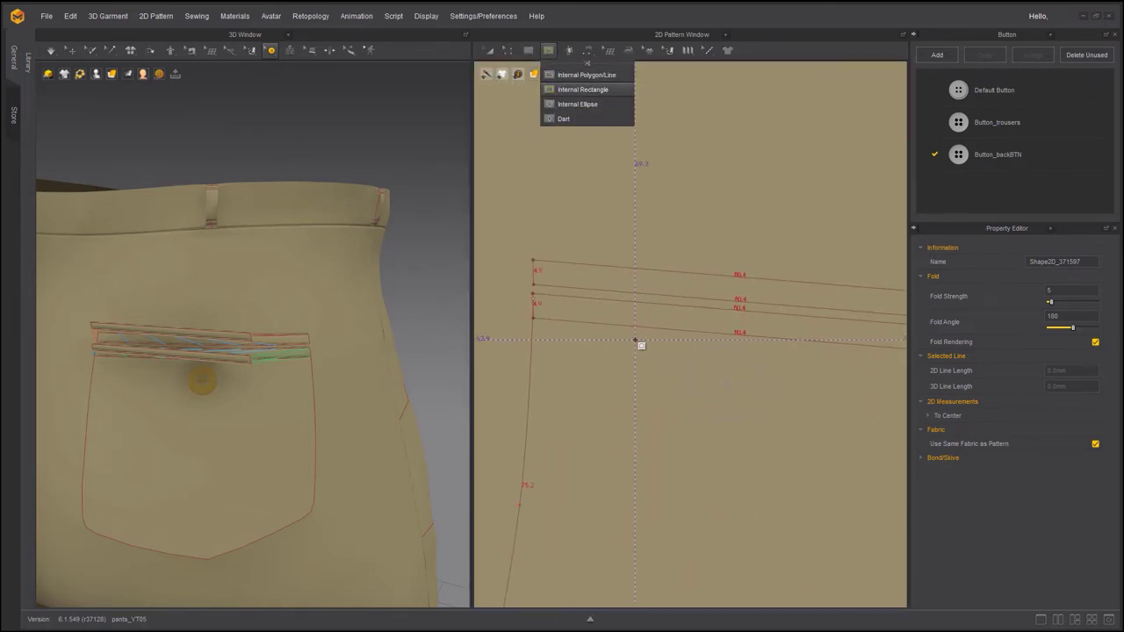
left_click(639, 342)
type("9")
key("Tab")
type("2")
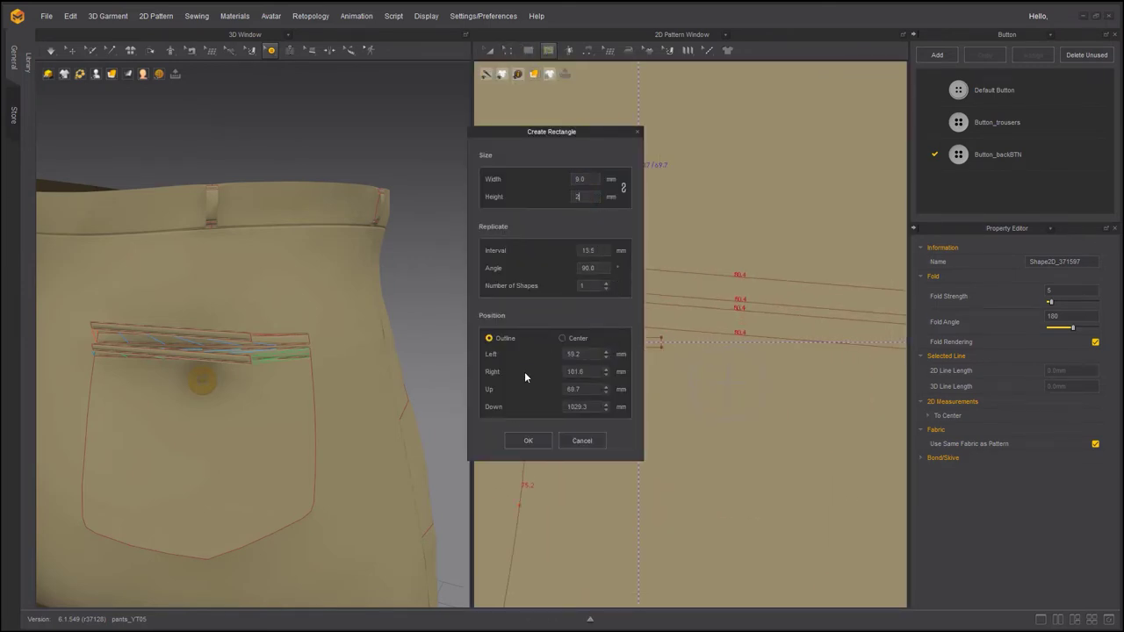
left_click(528, 441)
key("a")
left_click_drag(639, 342, 737, 281)
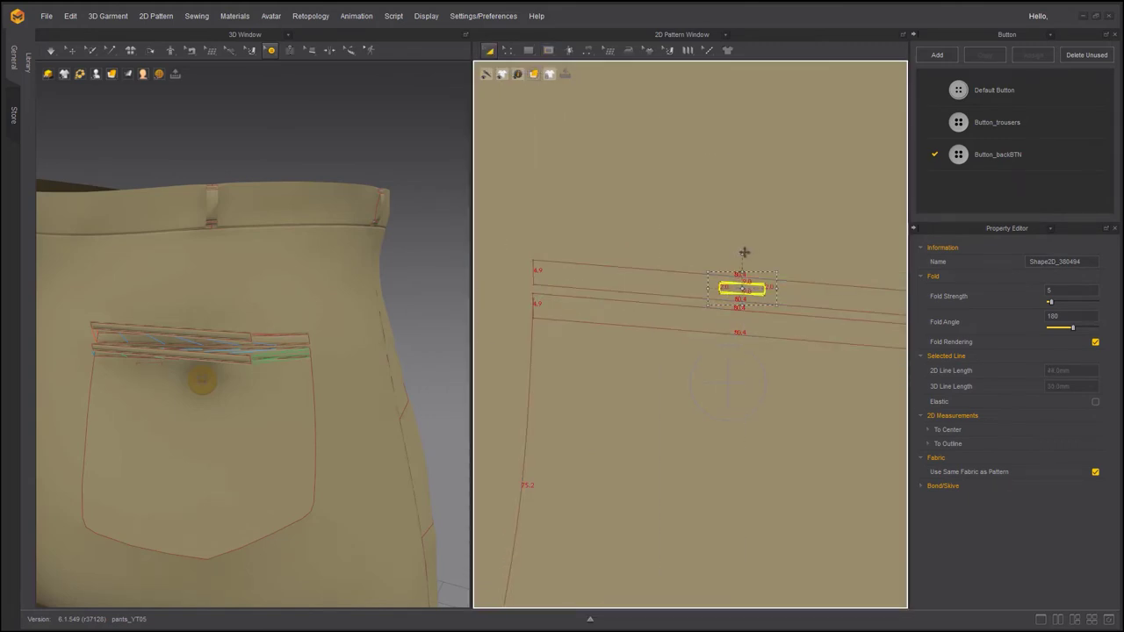
- Select the button loop pattern and bring it to the back pocket opening in the 3D view
scroll(451, 427, "down", 3)
right_click_drag(333, 376, 188, 298)
left_click(188, 299)
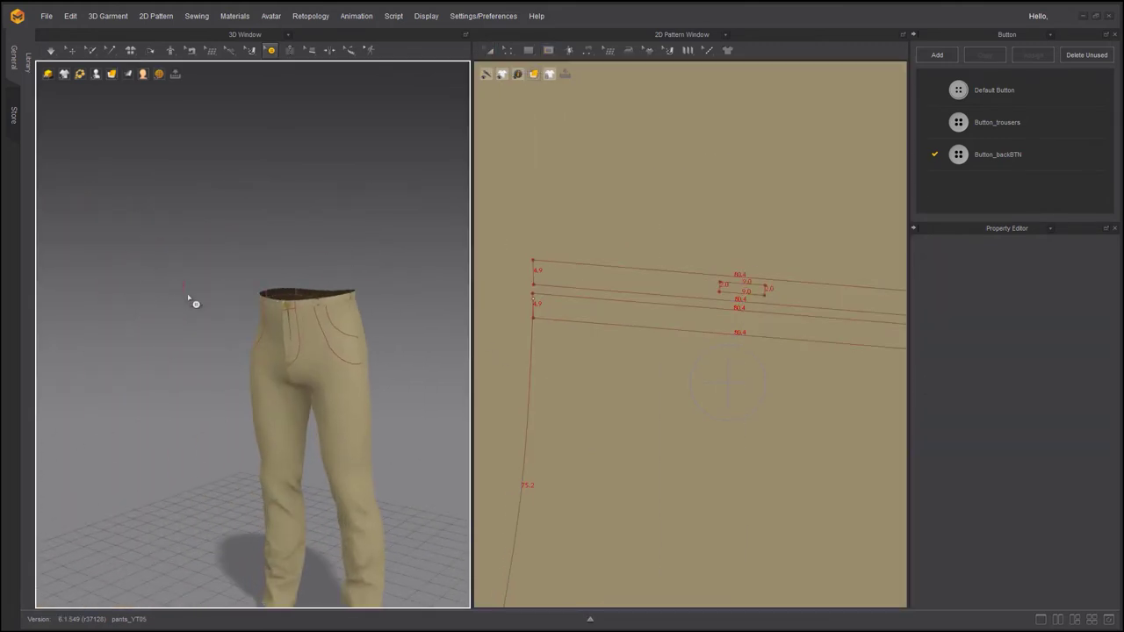
key("q")
scroll(191, 298, "up", 3)
middle_click_drag(190, 298, 383, 366)
left_click(382, 366)
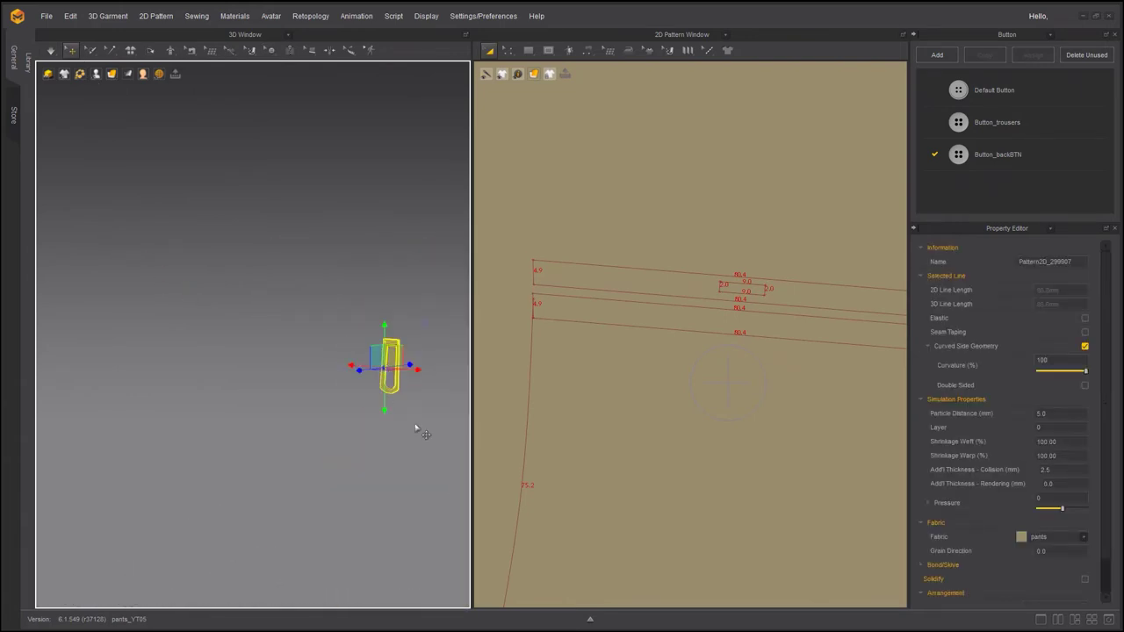
scroll(416, 429, "down", 4)
right_click_drag(416, 428, 209, 337)
scroll(238, 389, "up", 4)
scroll(208, 337, "down", 3)
left_click_drag(184, 302, 214, 420)
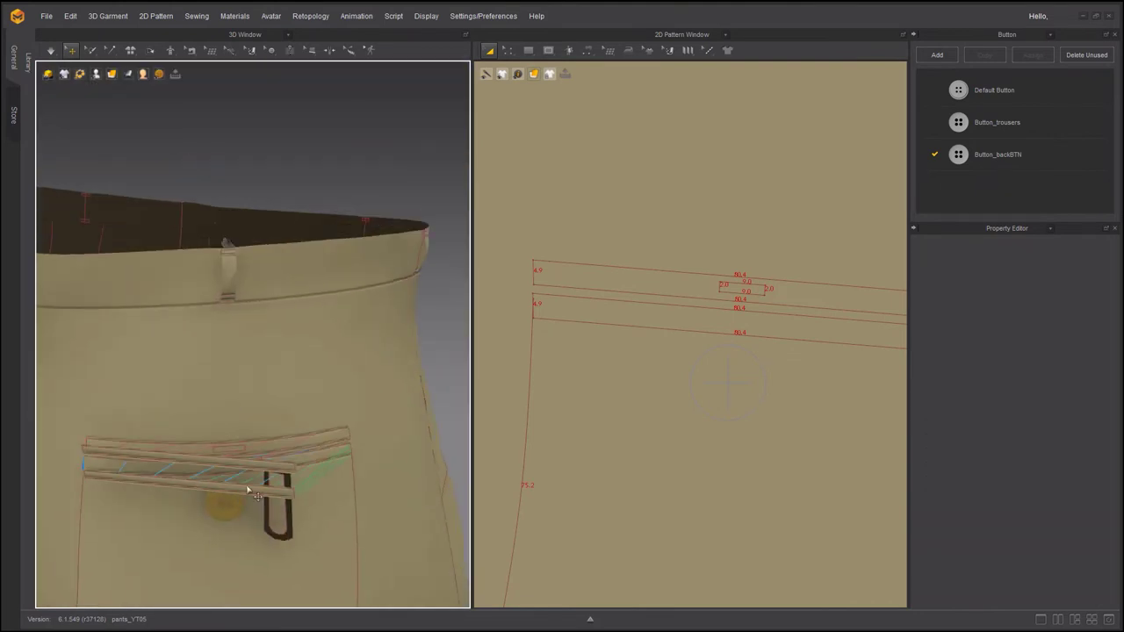
- Turn the button loop's face outward and position it just off the back pocket, in line with the button
right_click(287, 516)
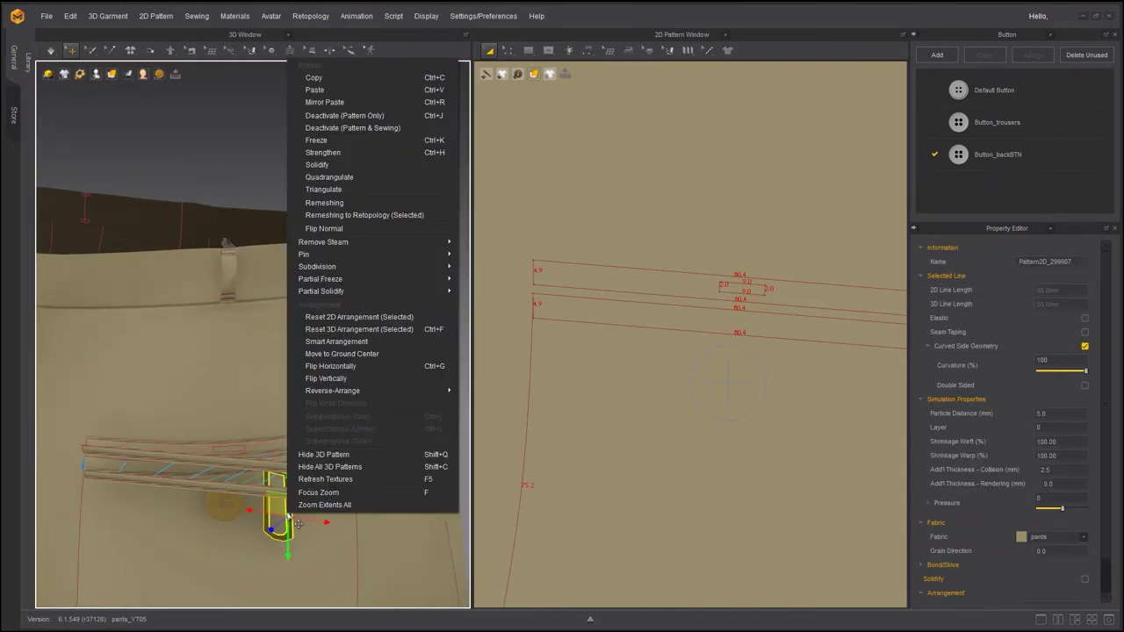
left_click(334, 391)
left_click_drag(279, 511, 234, 501)
right_click_drag(209, 402, 158, 430)
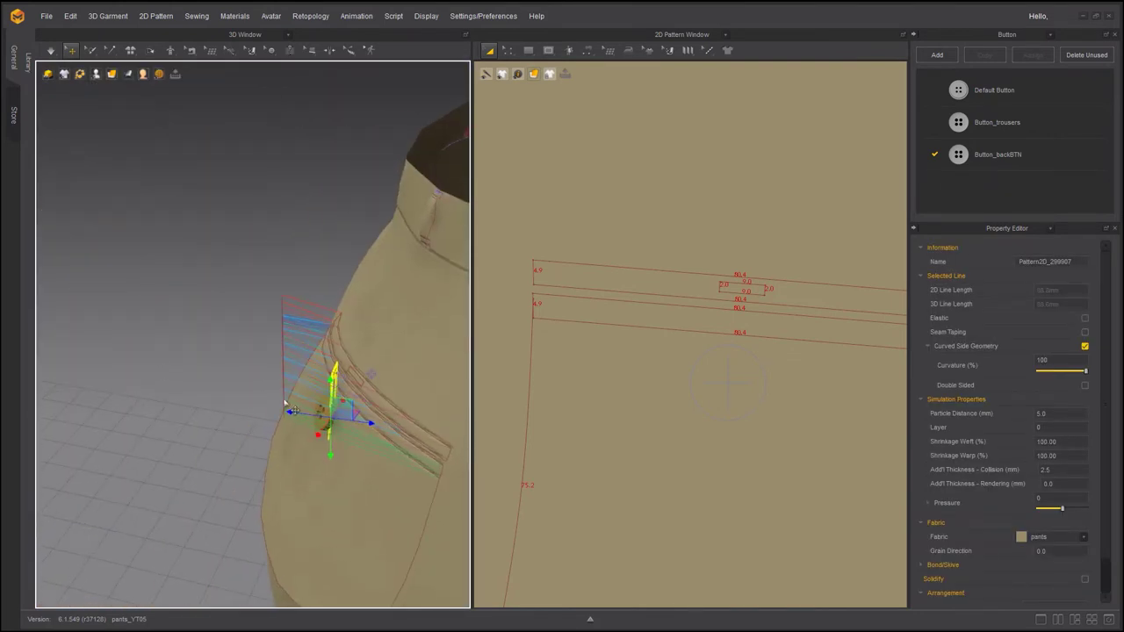
key("e")
left_click_drag(344, 419, 325, 434)
right_click_drag(325, 434, 395, 377)
- Sew the top edge of the loop's internal rectangle to the top edge of the small rectangle on the back pocket
scroll(819, 333, "down", 4)
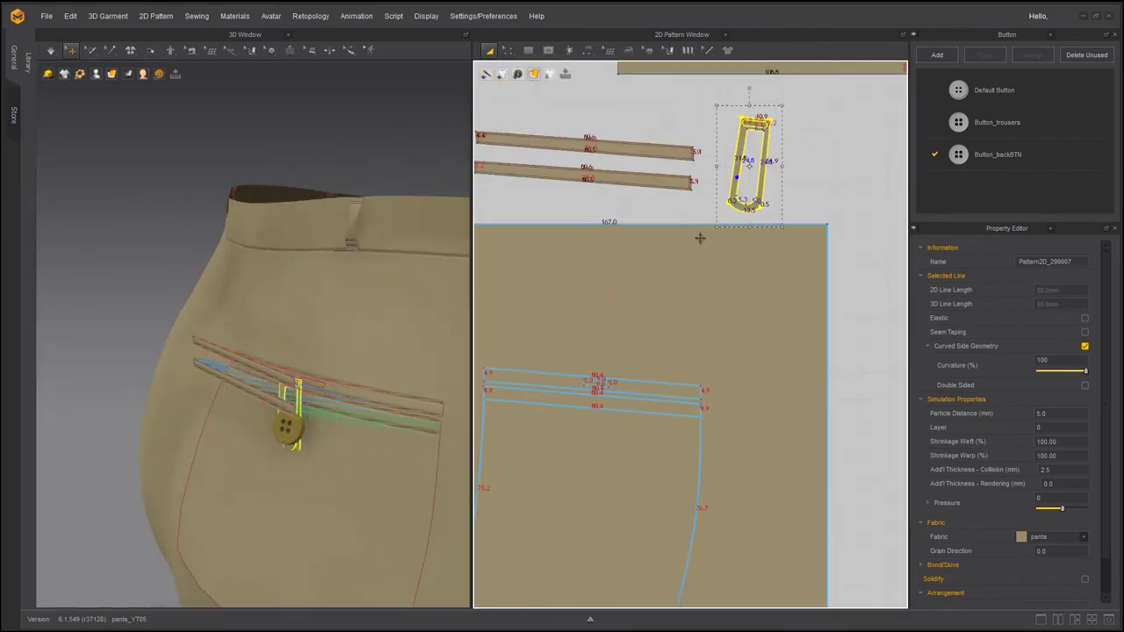
left_click(509, 51)
left_click(588, 51)
left_click(607, 87)
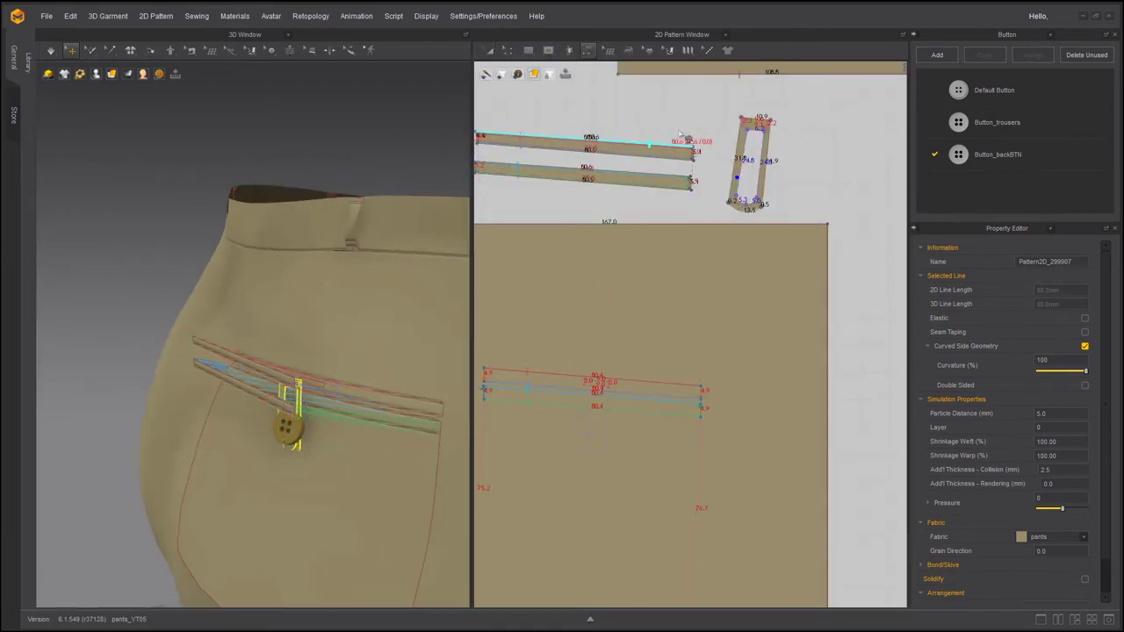
scroll(737, 237, "up", 5)
left_click(643, 226)
middle_click_drag(590, 483, 816, 201)
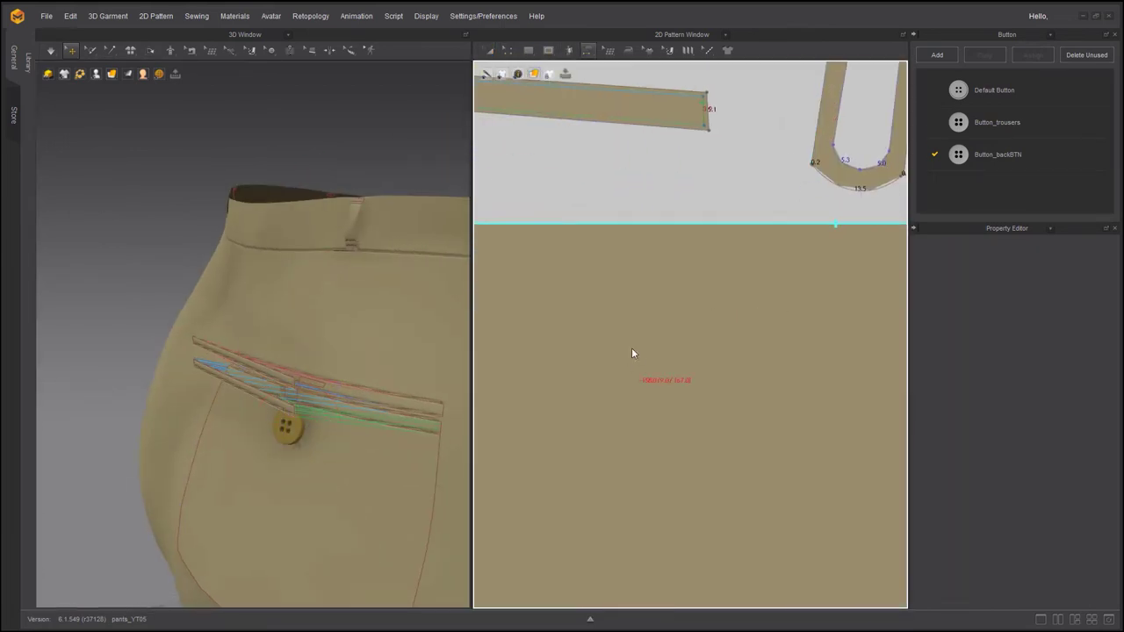
middle_click_drag(509, 571, 843, 202)
middle_click_drag(790, 283, 597, 286)
left_click(598, 258)
- Sew the bottom edge of the loop's internal rectangle to the matching bottom edge on the back pocket
scroll(520, 598, "down", 3)
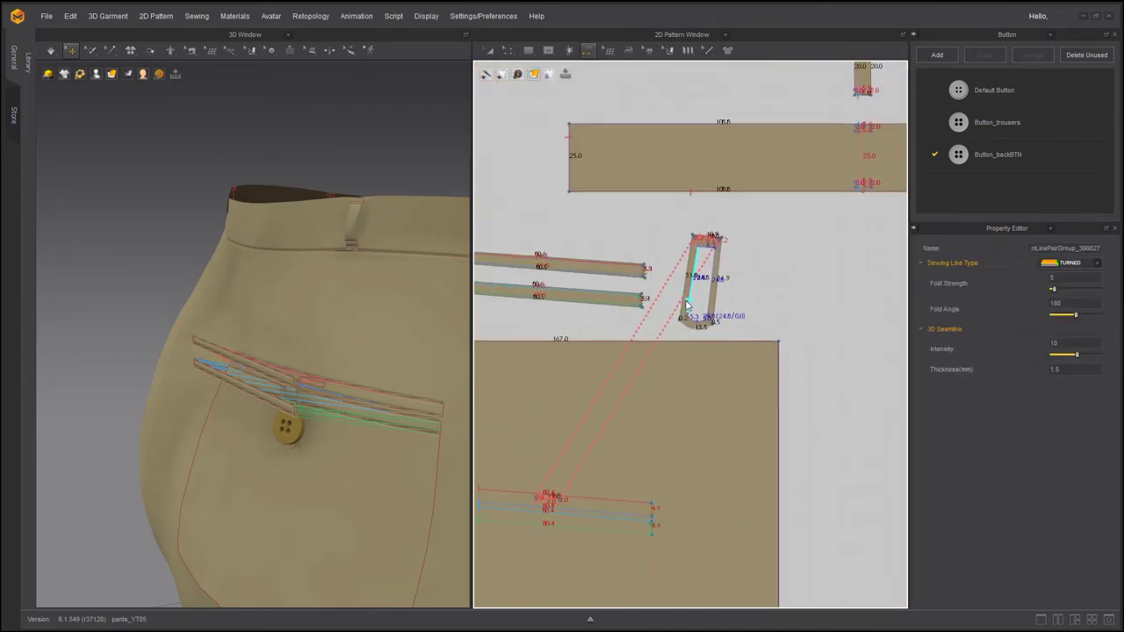
scroll(700, 311, "up", 2)
left_click(704, 185)
middle_click_drag(600, 451, 770, 166)
left_click(575, 388)
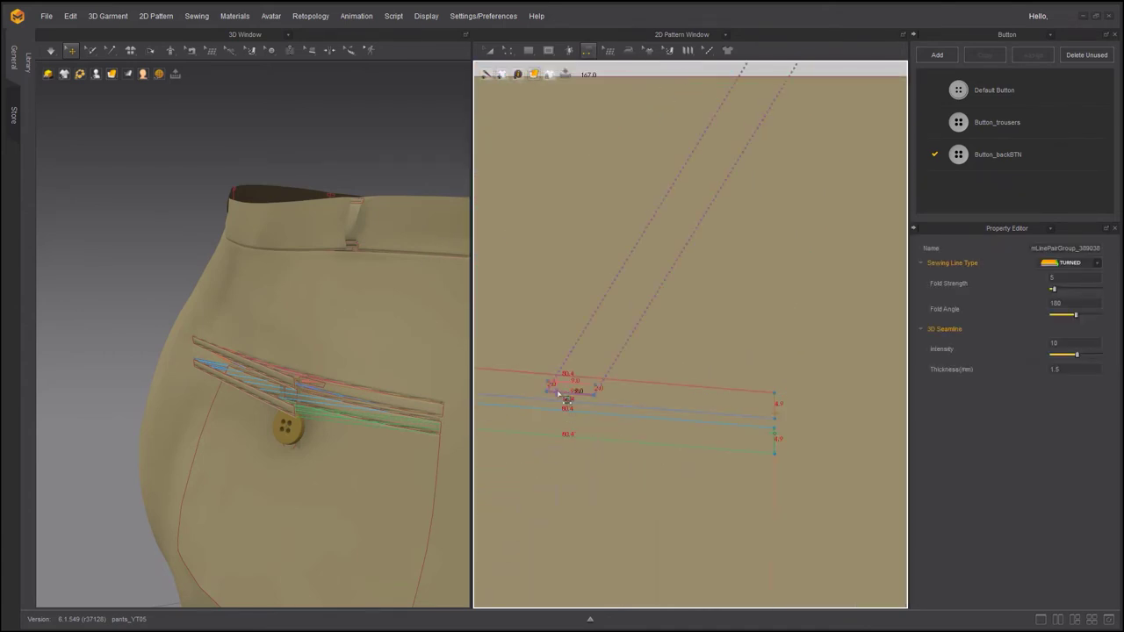
- Sew the left short side of the loop's internal rectangle to the left side of the pocket's small rectangle
middle_click_drag(790, 79, 676, 416)
scroll(752, 303, "up", 3)
left_click(765, 242)
scroll(766, 245, "down", 5)
scroll(727, 362, "up", 3)
scroll(727, 363, "up", 4)
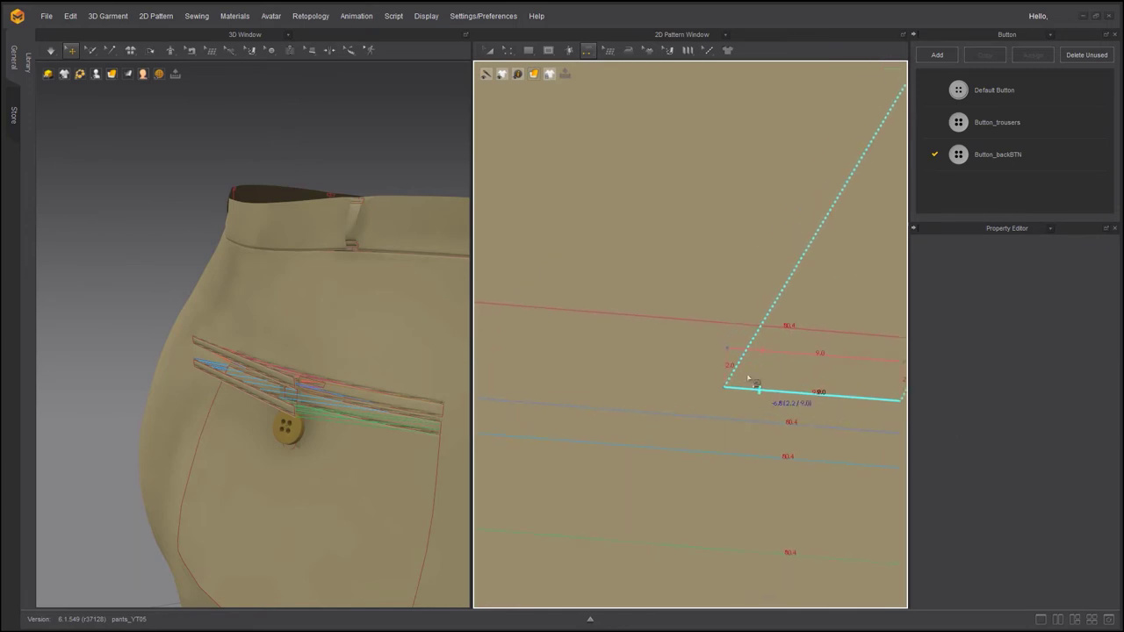
left_click(729, 368)
- Sew the right short side of the pocket's small rectangle to the right side of the loop's internal rectangle
middle_click_drag(792, 382, 596, 391)
left_click(707, 383)
middle_click_drag(786, 280, 685, 561)
scroll(690, 386, "down", 3)
middle_click_drag(684, 222, 689, 462)
scroll(667, 421, "down", 5)
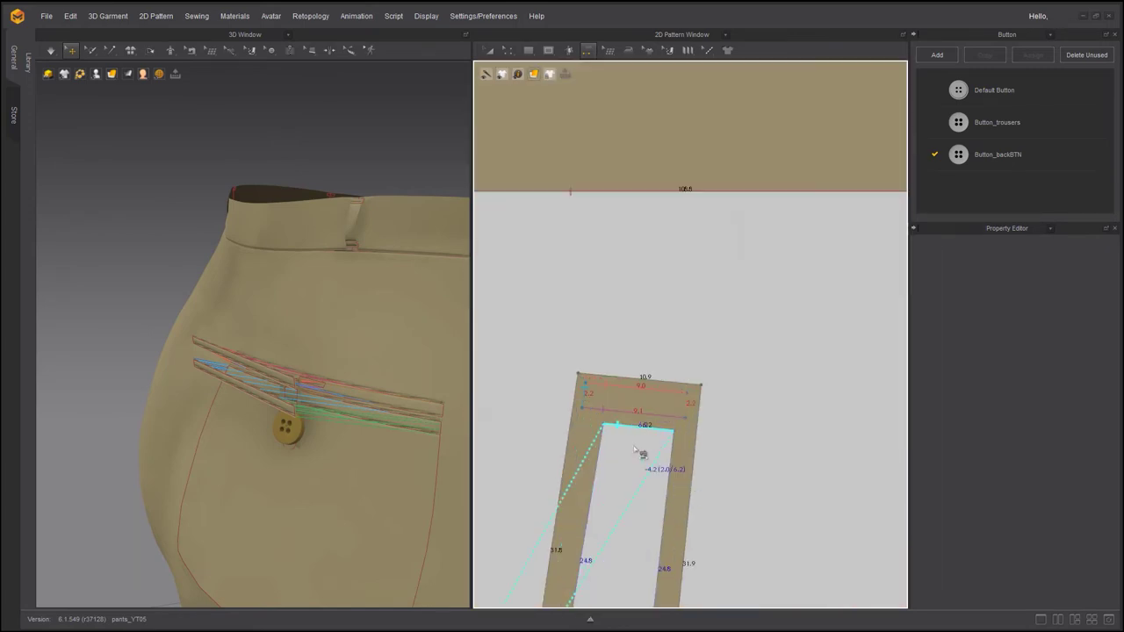
scroll(733, 367, "up", 4)
left_click(736, 369)
- Set the welt strips' particle distance to 5 mm and layer to 1, and select them together with the button loop
left_click(490, 50)
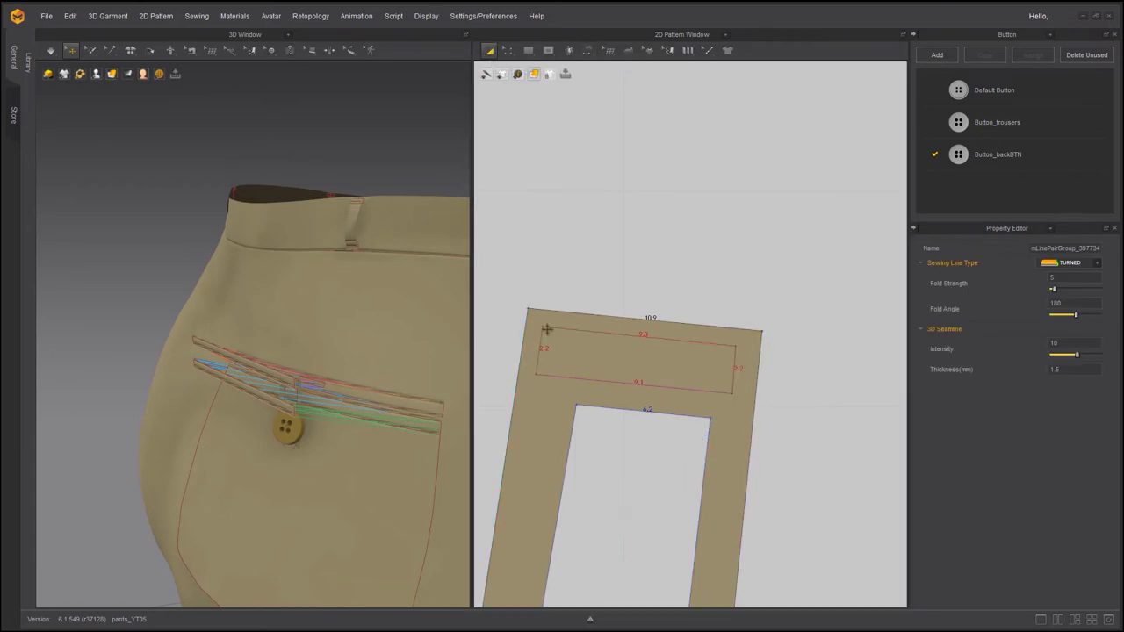
left_click(539, 414)
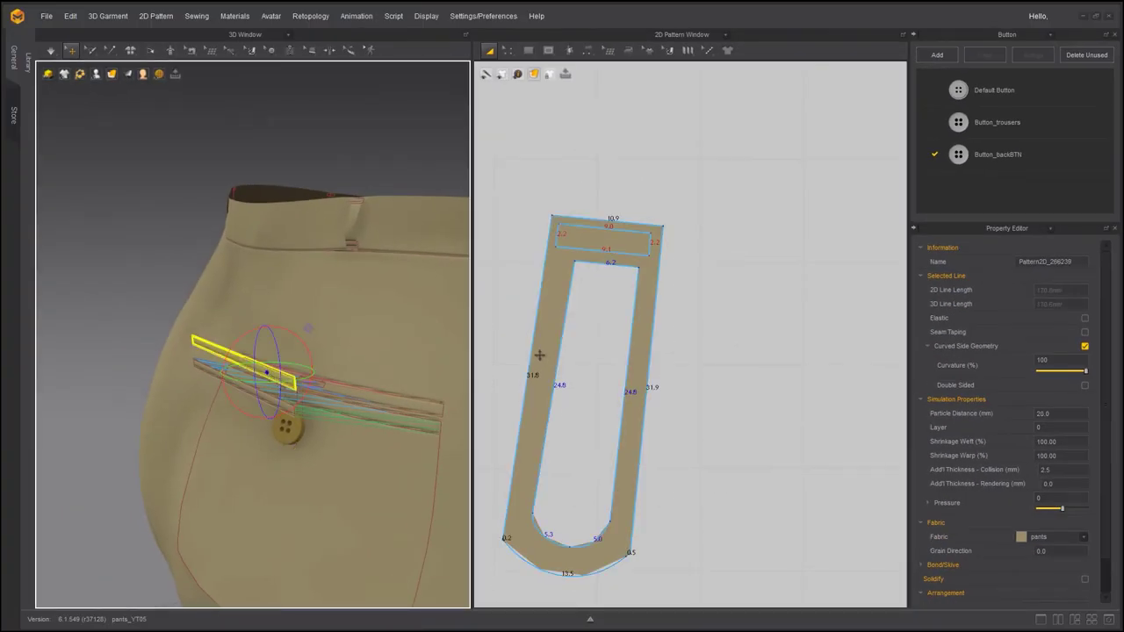
left_click(1019, 426)
left_click(599, 486)
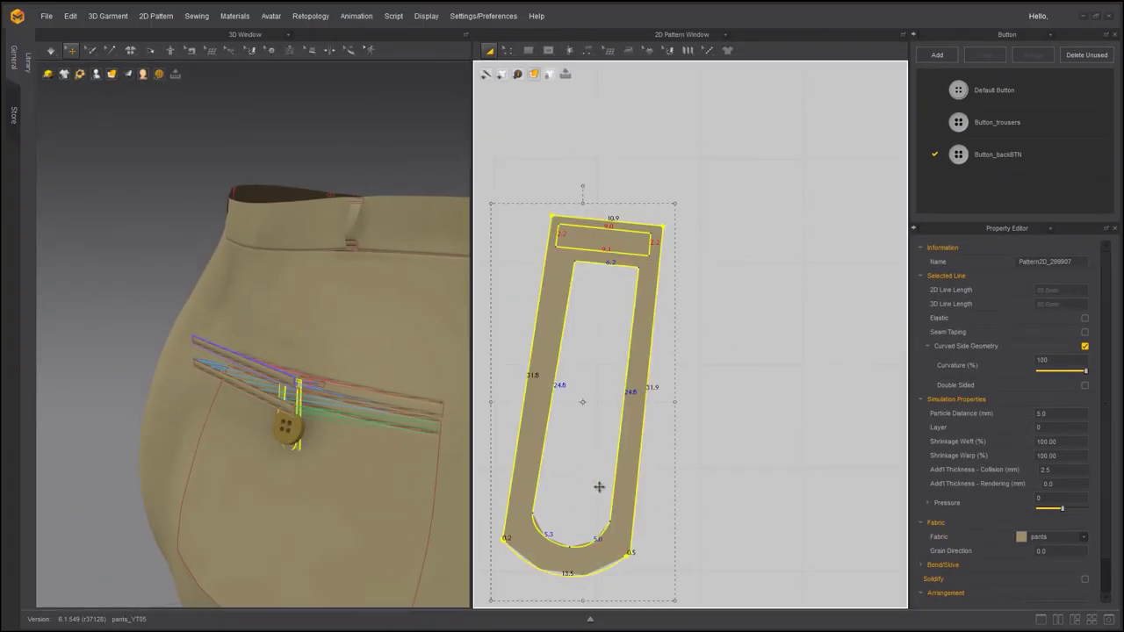
left_click(1059, 425)
- Set the additional rendering thickness of the selected welt strips and button loop to 0.5 mm
right_click_drag(318, 389, 257, 378)
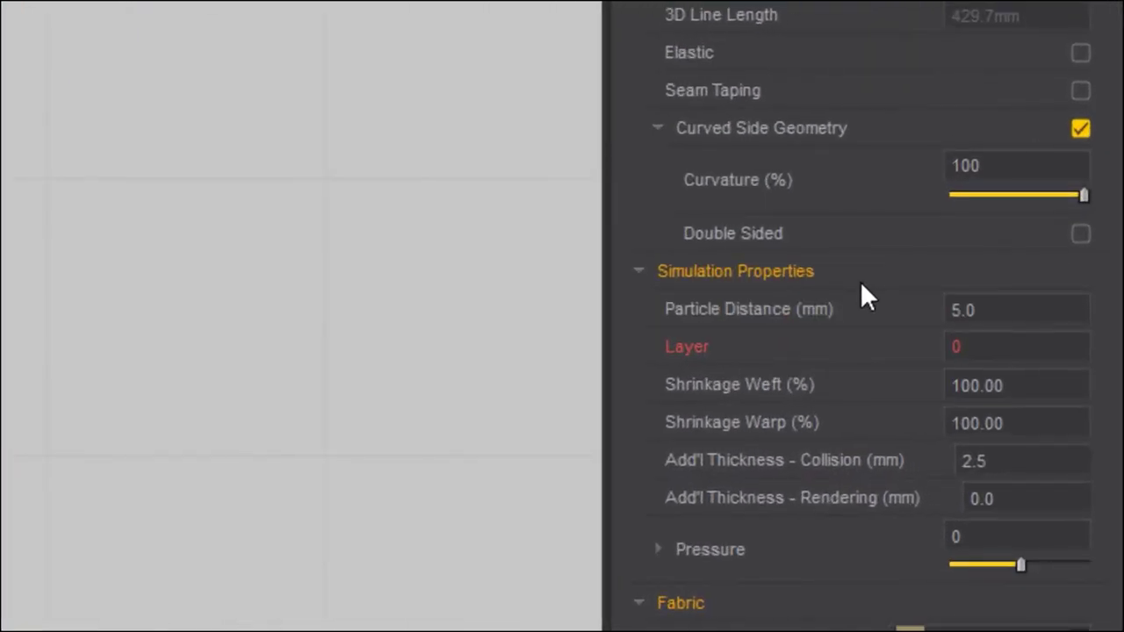
left_click(976, 497)
type(".5")
key("Return")
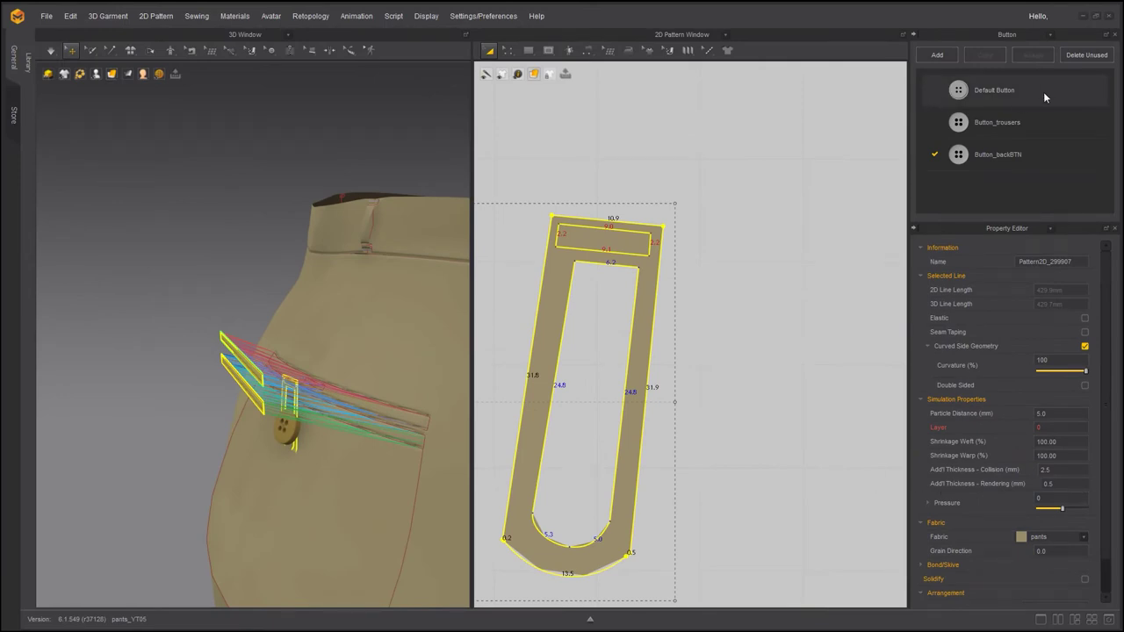
- Assign the pants_rigid_MTL fabric to the two welt strips and the button loop
left_click(1050, 34)
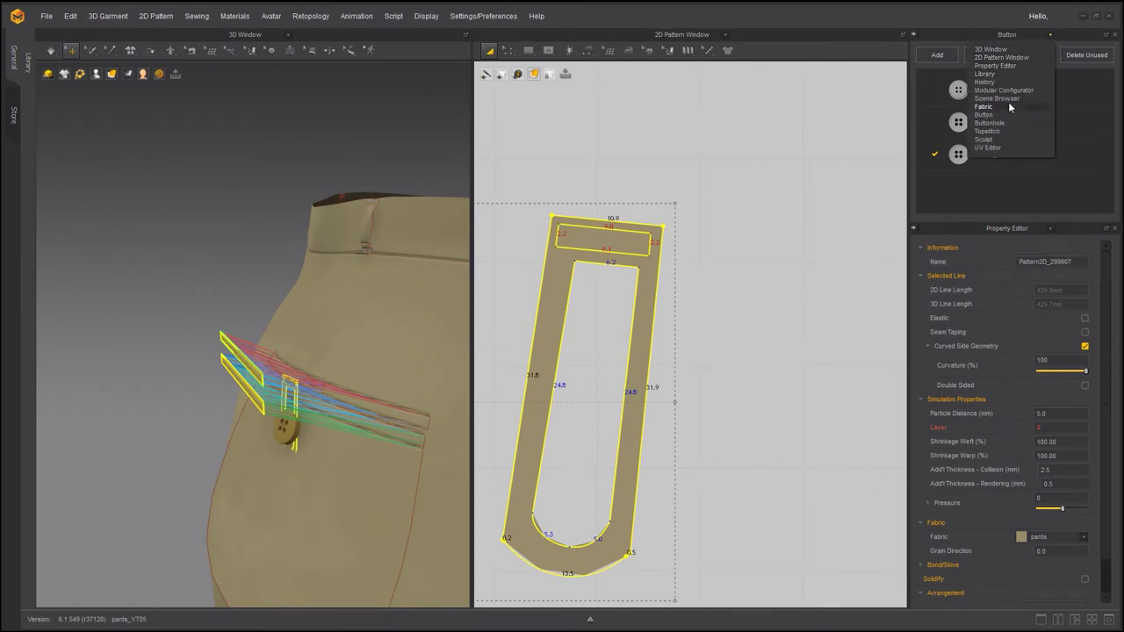
left_click(1007, 105)
left_click(1004, 124)
left_click(265, 384)
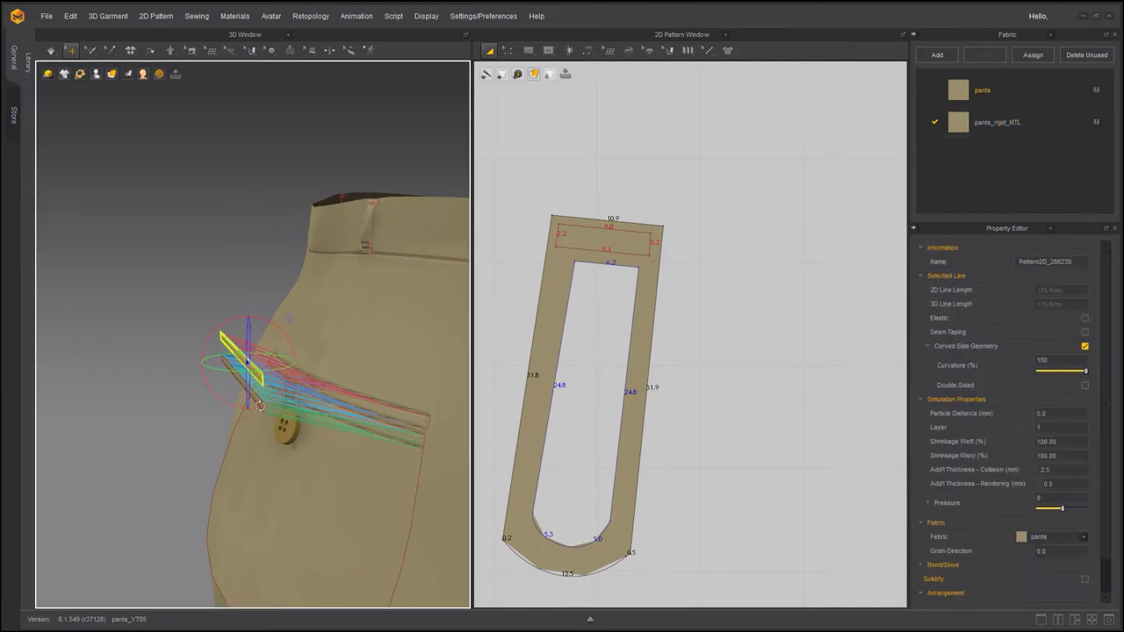
left_click(571, 339)
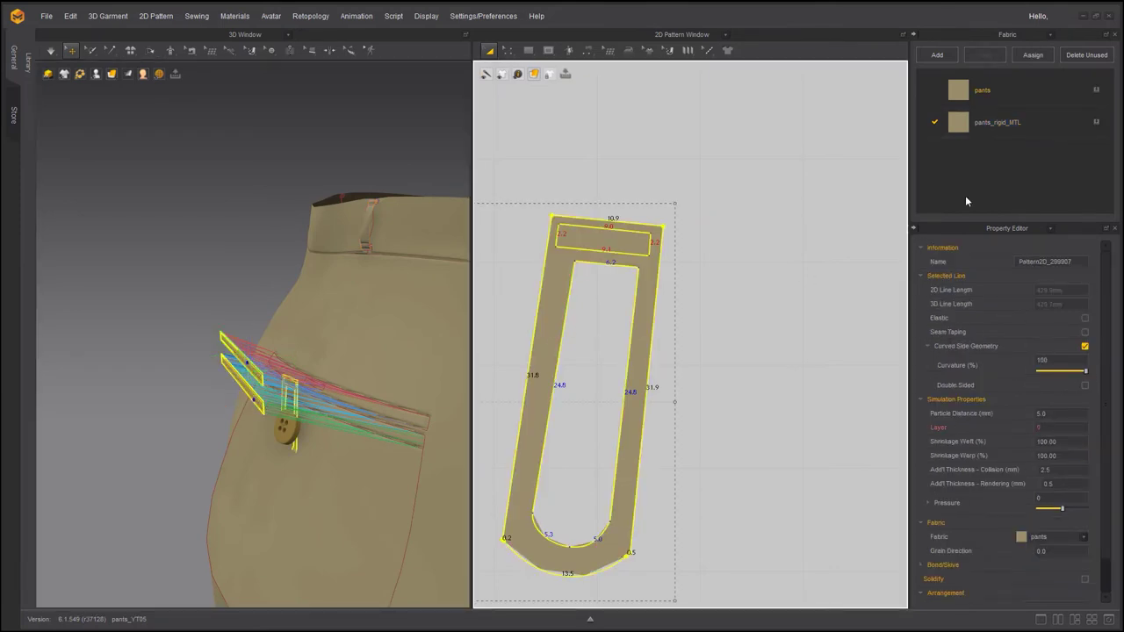
left_click(1096, 122)
scroll(629, 383, "down", 3)
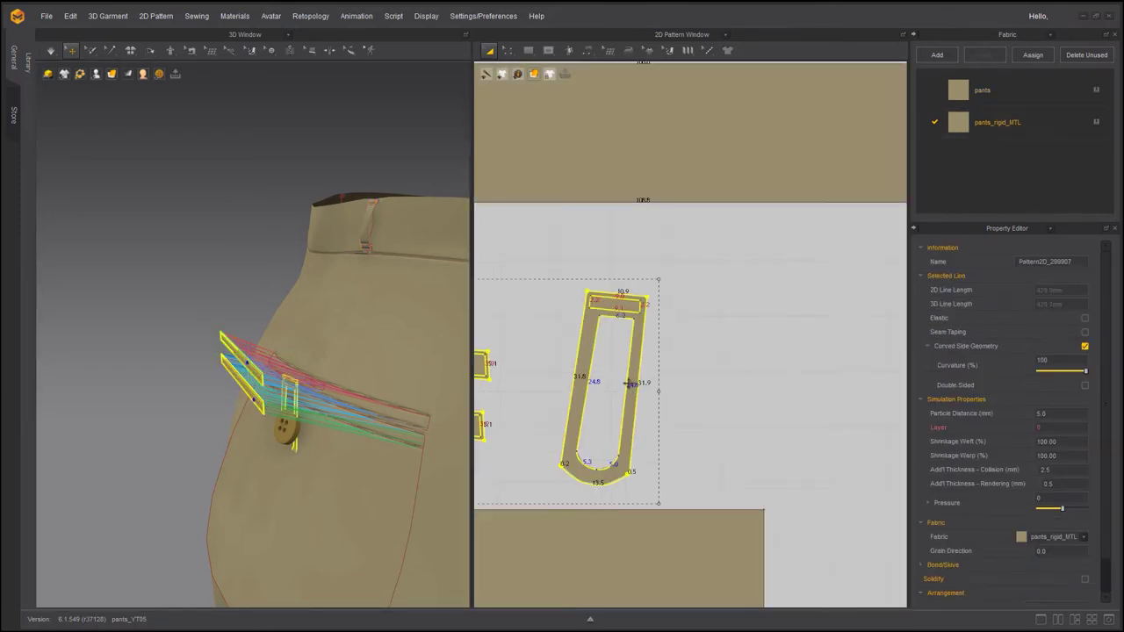
- Move the selected welt strips and button loop outward from the back pocket, and save the project as pants_VT06
left_click(284, 392)
right_click_drag(285, 393, 329, 395)
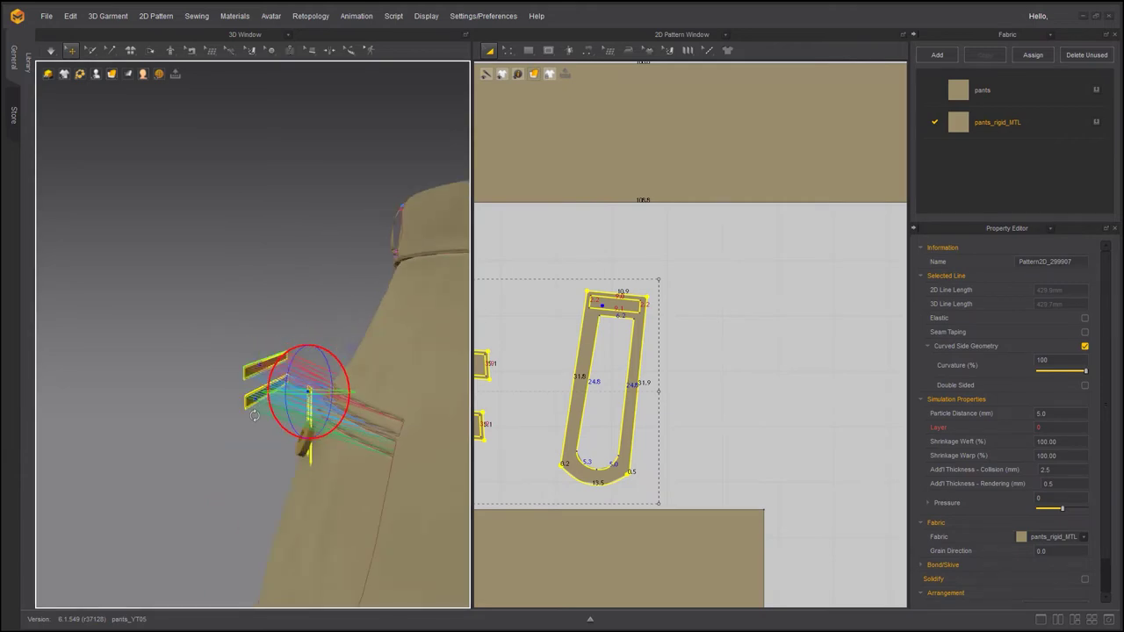
left_click_drag(284, 391, 265, 389)
right_click_drag(270, 465, 384, 393)
left_click(48, 17)
left_click(55, 74)
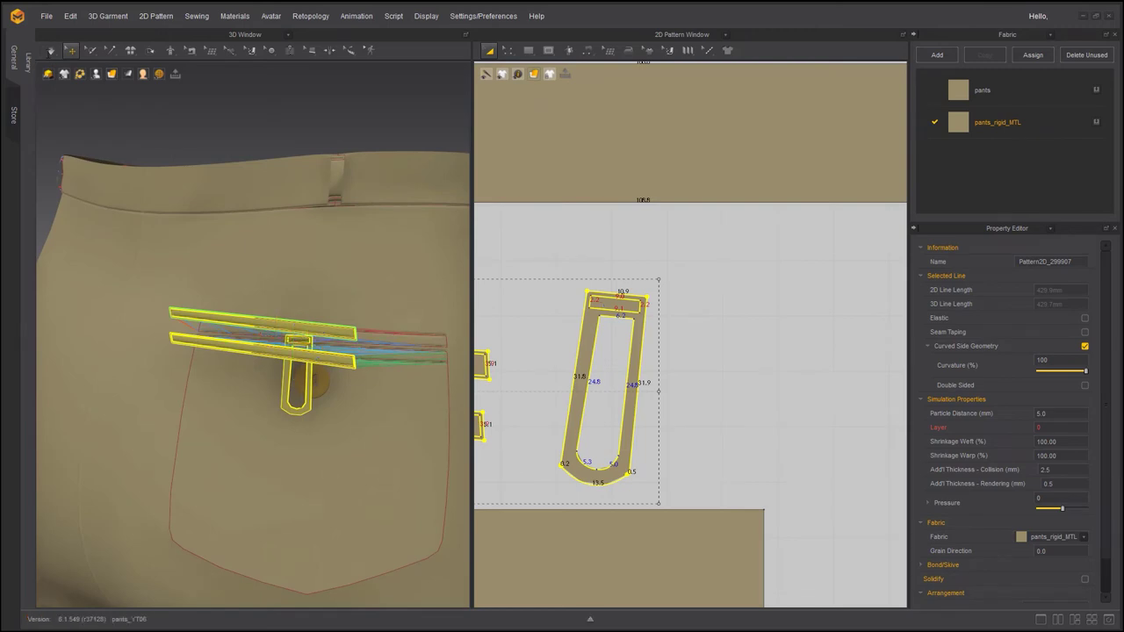
- Simulate the garment to drape the new pieces, and tack the button loop's tip to the pocket fabric below the button
left_click(50, 55)
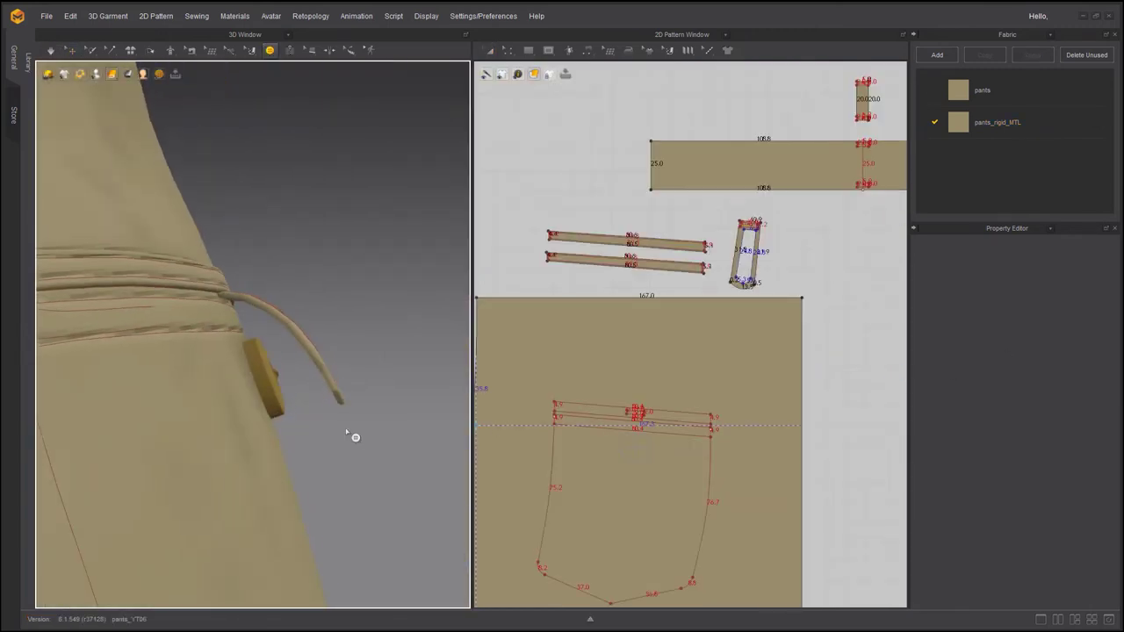
left_click(91, 50)
left_click(110, 50)
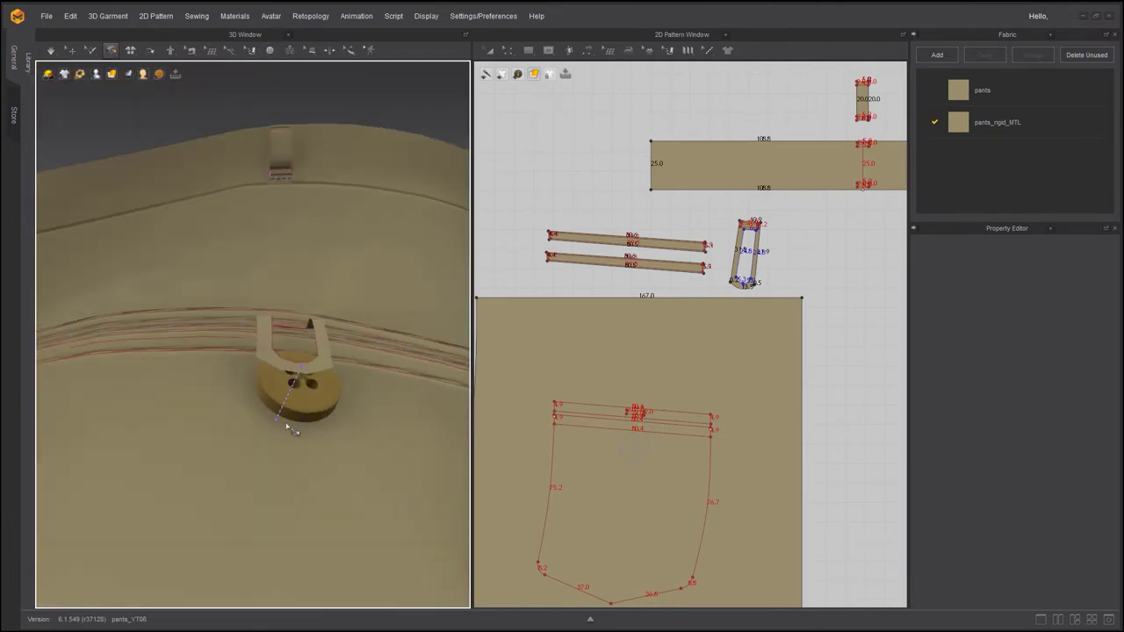
left_click(299, 434)
right_click_drag(298, 434, 320, 480)
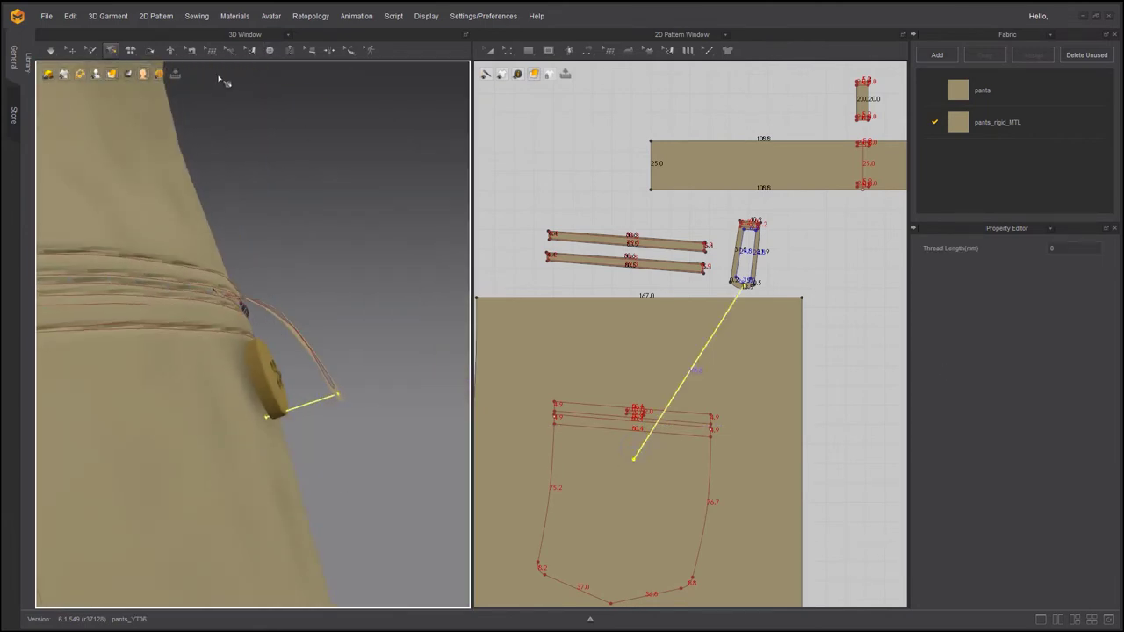
- Run the Normal (Default) simulation to pull the tacked loop toward the pocket, and stop it
left_click(50, 50)
left_click(71, 88)
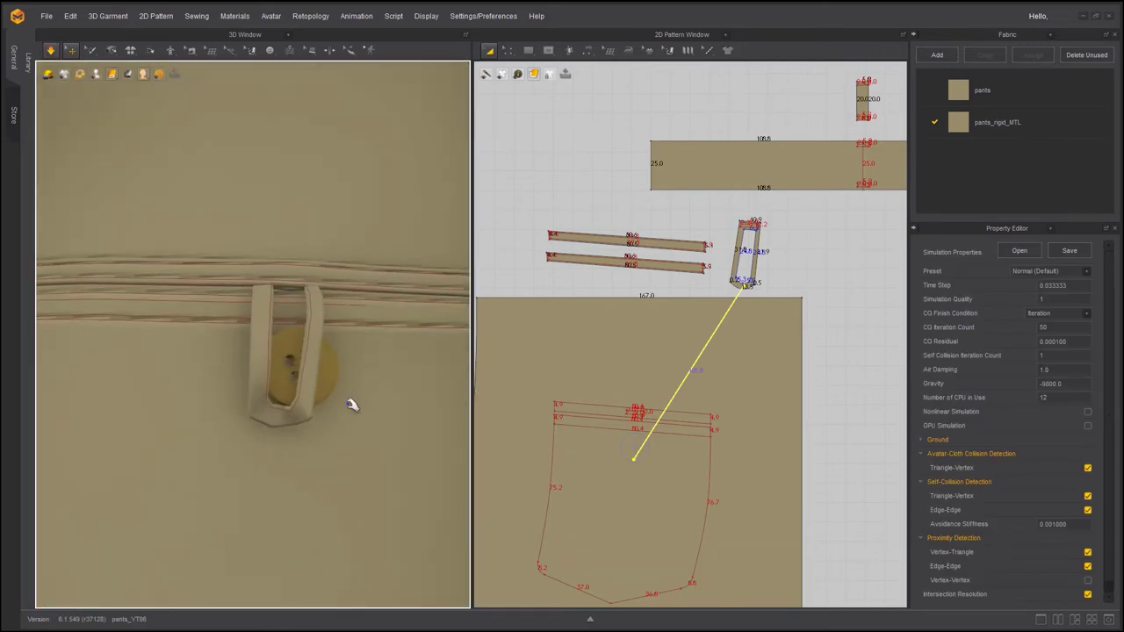
right_click_drag(352, 405, 221, 381)
key("space")
- Change the back pocket button's collision setting, move the button outward past the loop, and resume the simulation
left_click(271, 50)
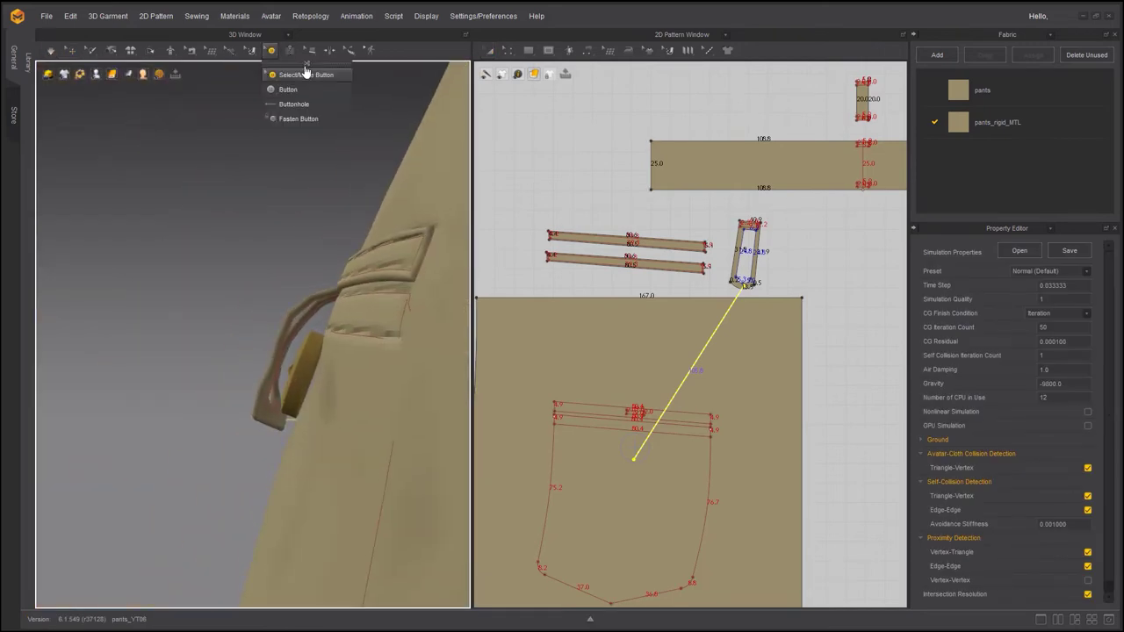
left_click(306, 74)
left_click(300, 370)
left_click(1097, 304)
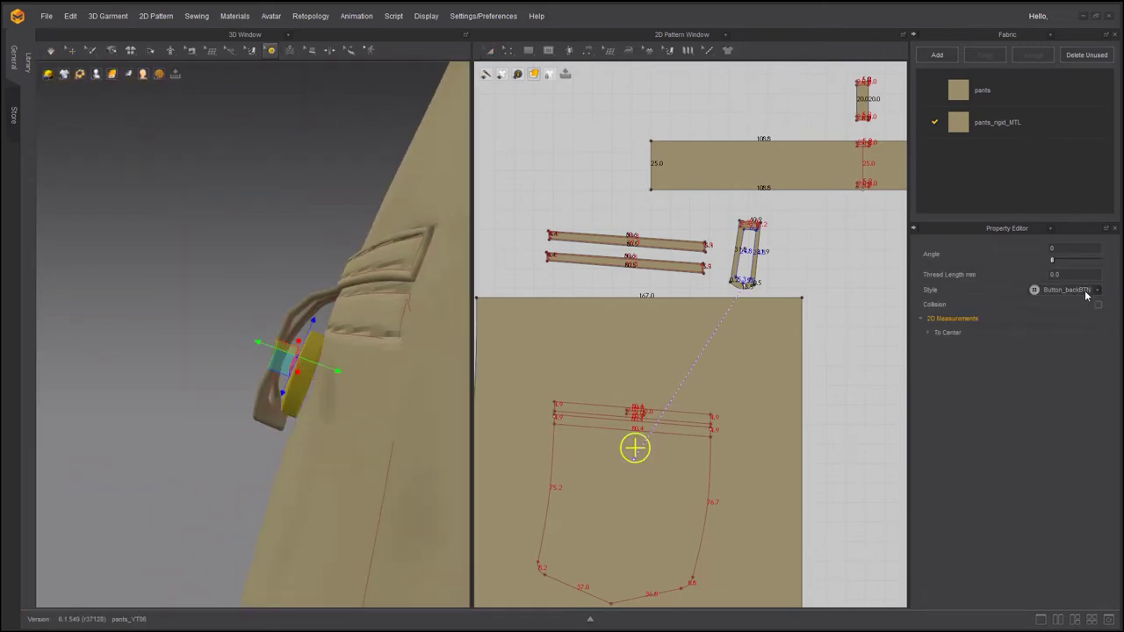
left_click_drag(253, 342, 200, 332)
key("space")
- Select the pants back panel pattern and run the simulation to settle the loop behind the button
left_click(72, 50)
right_click_drag(101, 316, 263, 373)
left_click(240, 367)
left_click(680, 390)
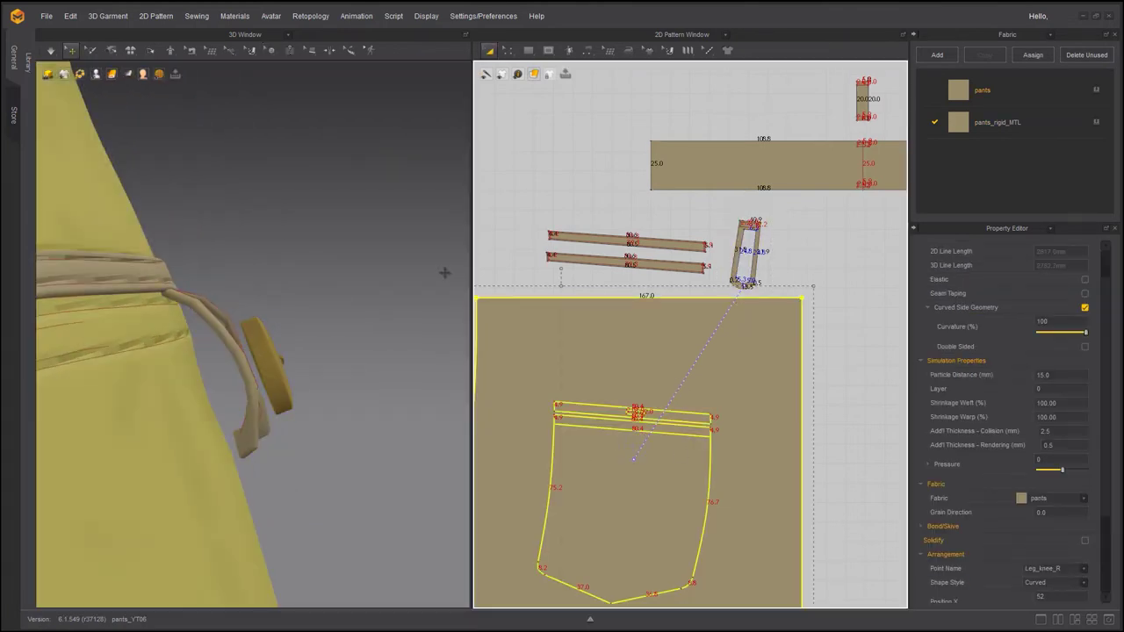
left_click(51, 50)
left_click(74, 75)
- Tack both sides of the button loop to the pocket fabric behind the button
left_click(110, 50)
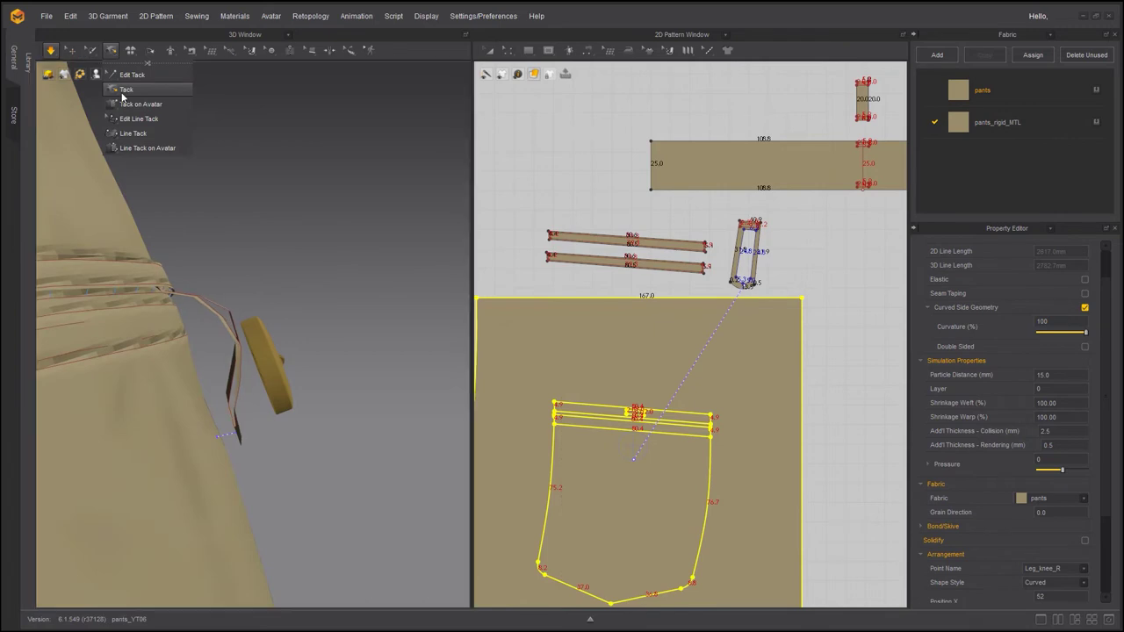
left_click(123, 89)
left_click(234, 347)
left_click(191, 383)
right_click_drag(381, 353, 203, 304)
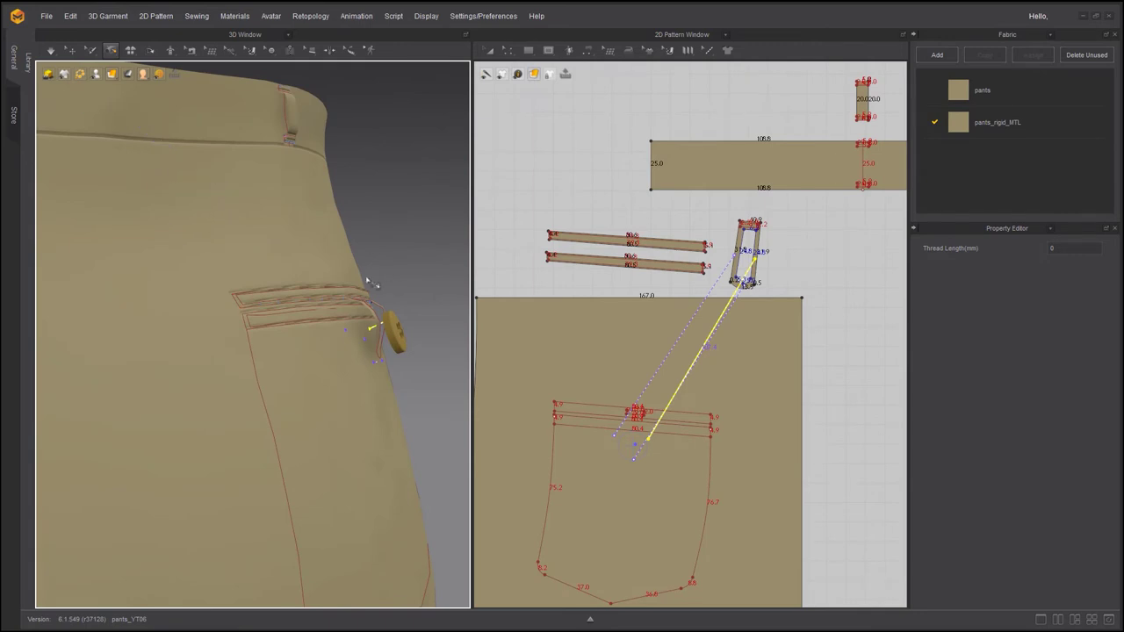
right_click_drag(380, 356, 306, 361)
- Simulate the garment in Normal (Default) mode with the side tacks in place
left_click(50, 51)
left_click(63, 92)
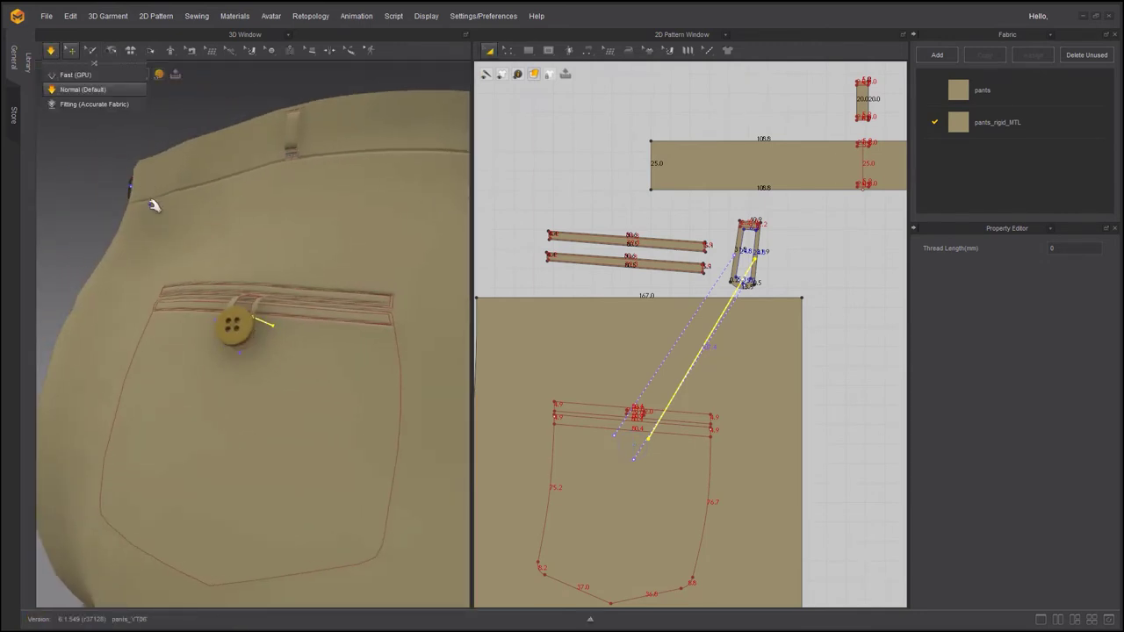
right_click_drag(191, 296, 268, 305)
scroll(281, 272, "up", 8)
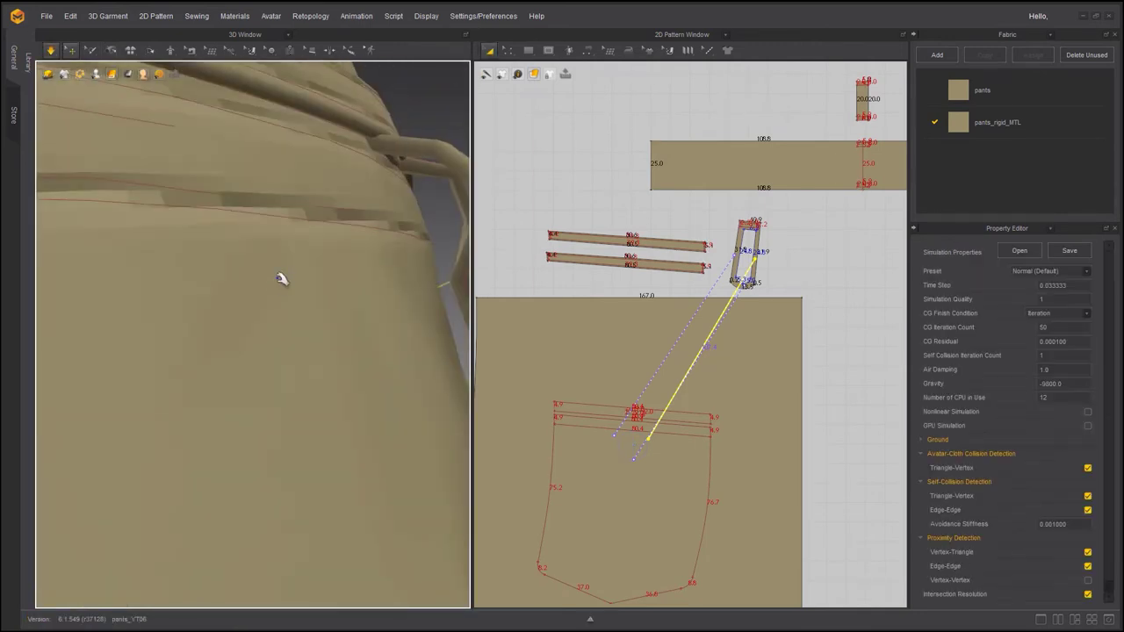
- Try adding another tack from the side of the button loop to the pants fabric behind the button
left_click(110, 50)
left_click(126, 90)
left_click(438, 314)
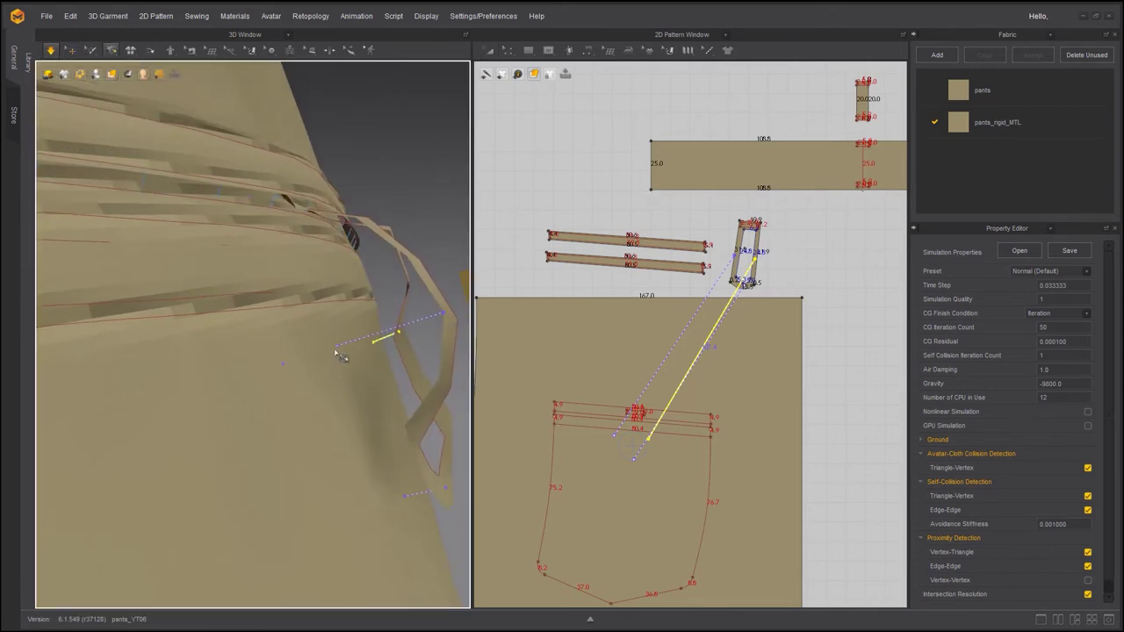
left_click(332, 352)
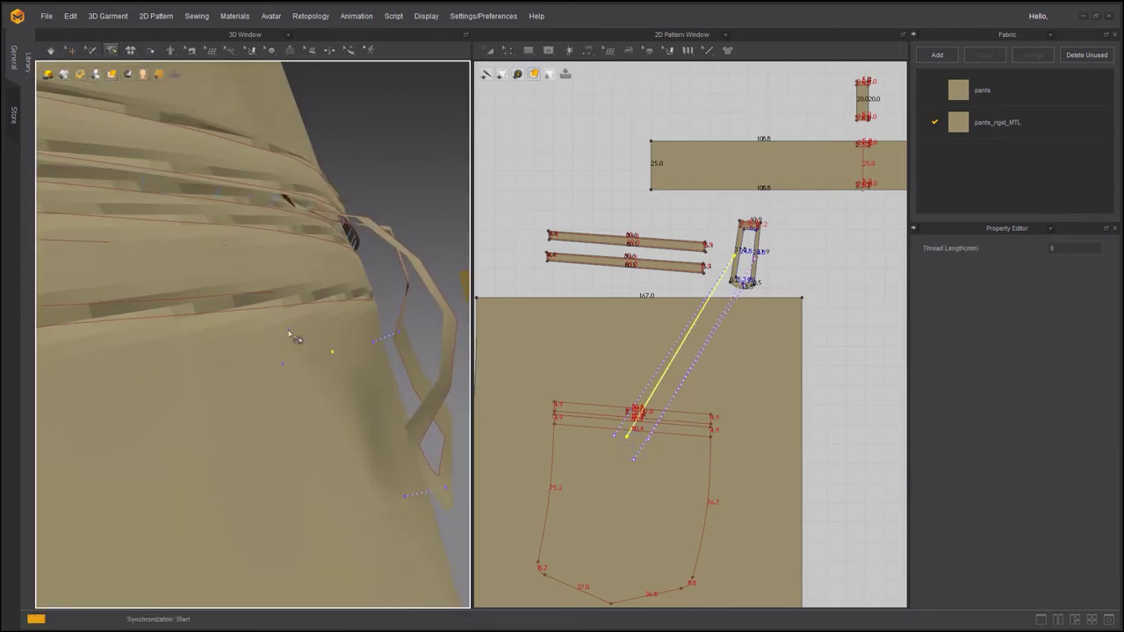
- Select the button loop pattern and examine the physical properties of its pants_rigid_MTL fabric
left_click(70, 50)
left_click(446, 326)
scroll(439, 351, "down", 3)
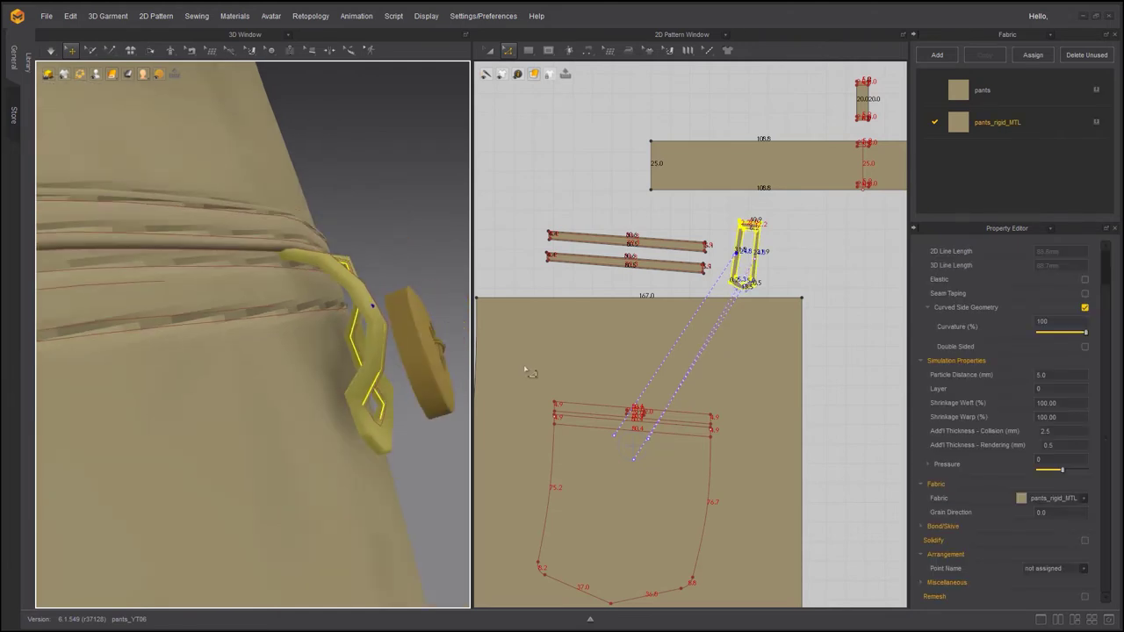
left_click(1009, 131)
scroll(1076, 358, "down", 8)
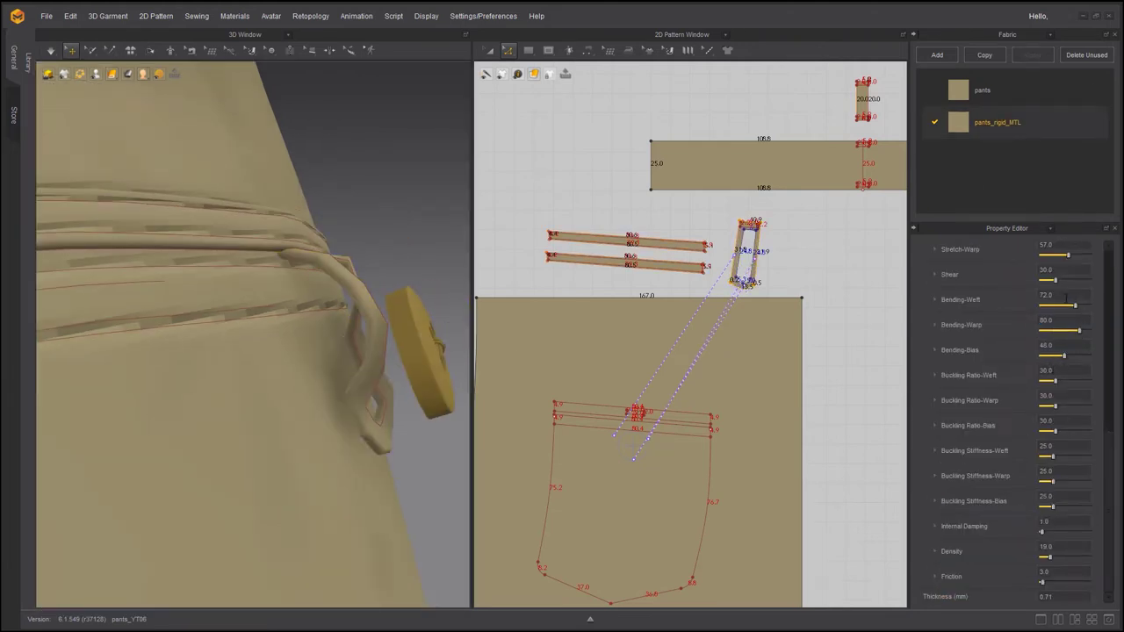
- Run the simulation and examine the gap between loop and button from the opposite side
left_click(51, 51)
left_click(68, 92)
right_click_drag(351, 269, 186, 259)
scroll(282, 276, "down", 4)
scroll(211, 293, "up", 5)
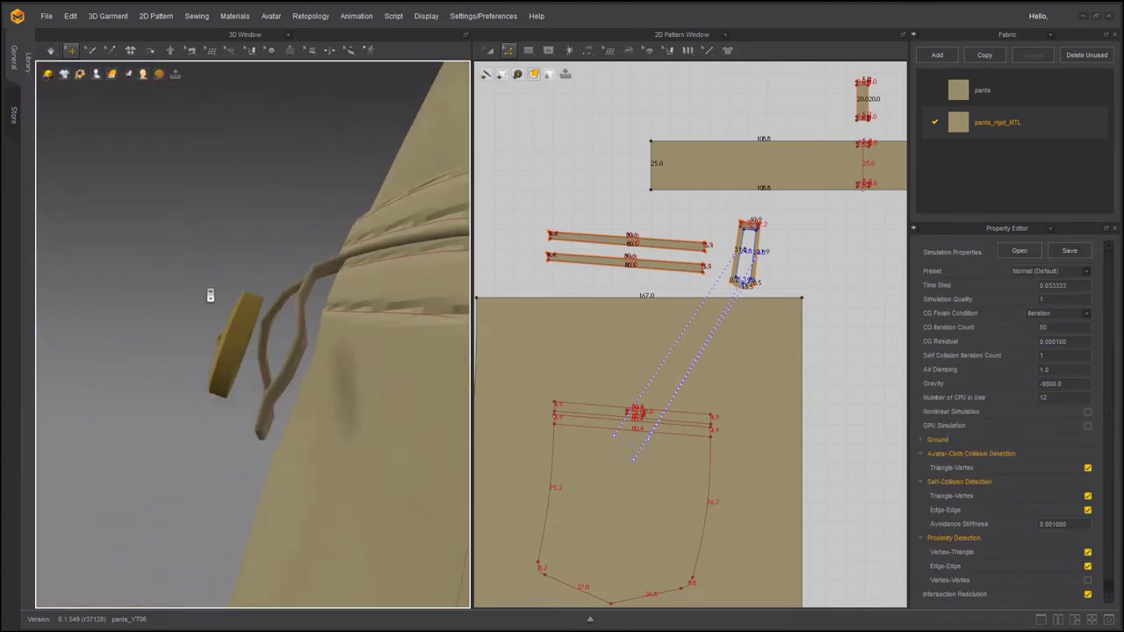
- Reposition the existing tack points on the bottom end and both sides of the button loop pattern
left_click(109, 51)
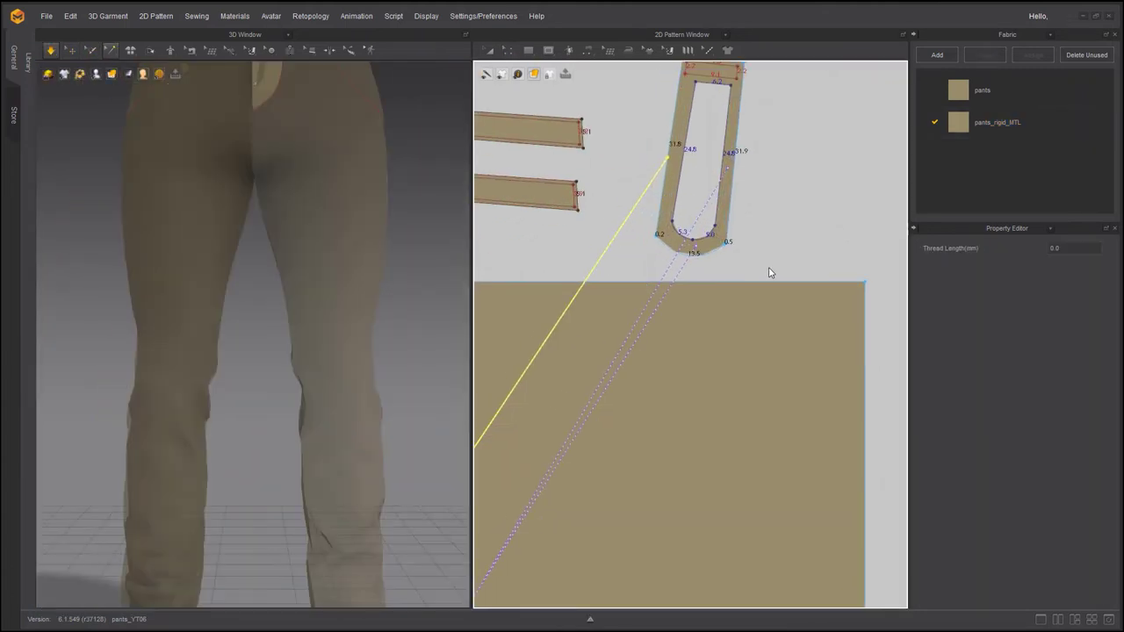
middle_click_drag(771, 272, 817, 261)
left_click_drag(741, 234, 737, 237)
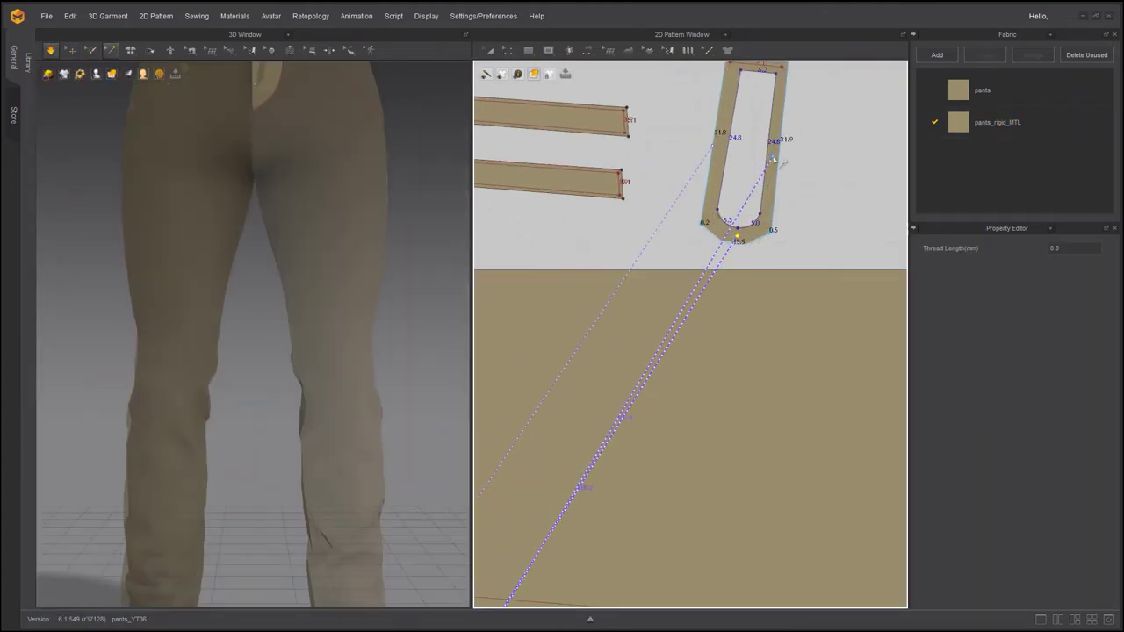
left_click_drag(772, 156, 716, 133)
- Shift the three tack endpoints on the pants back panel slightly downward around the button
middle_click_drag(505, 539, 637, 381)
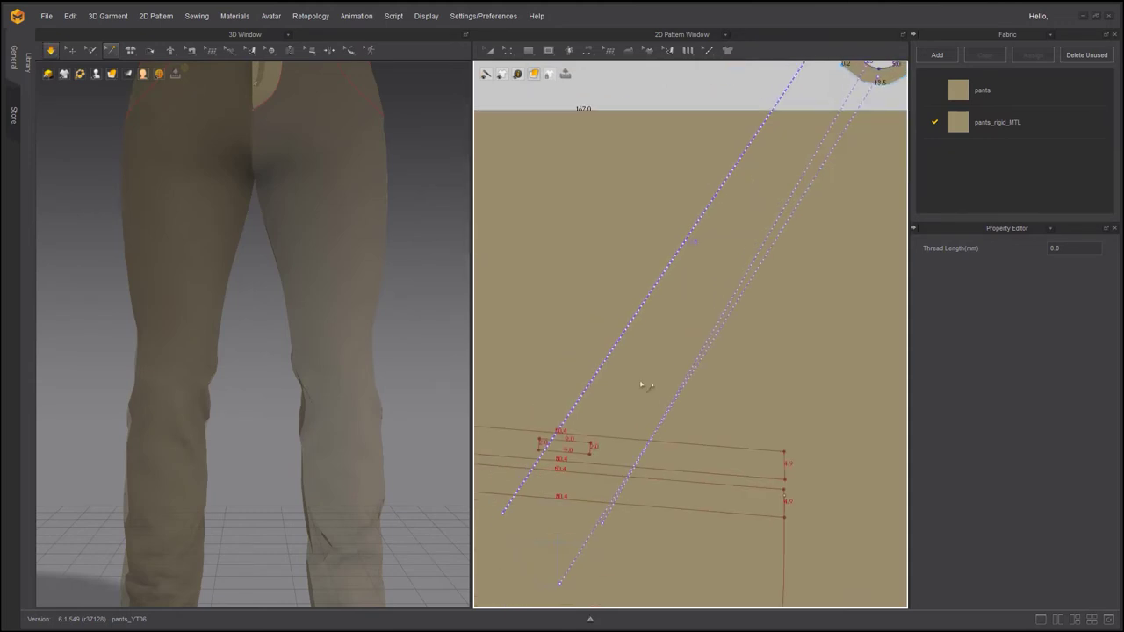
middle_click_drag(607, 534, 675, 421)
left_click_drag(669, 410, 673, 434)
left_click_drag(568, 402, 573, 428)
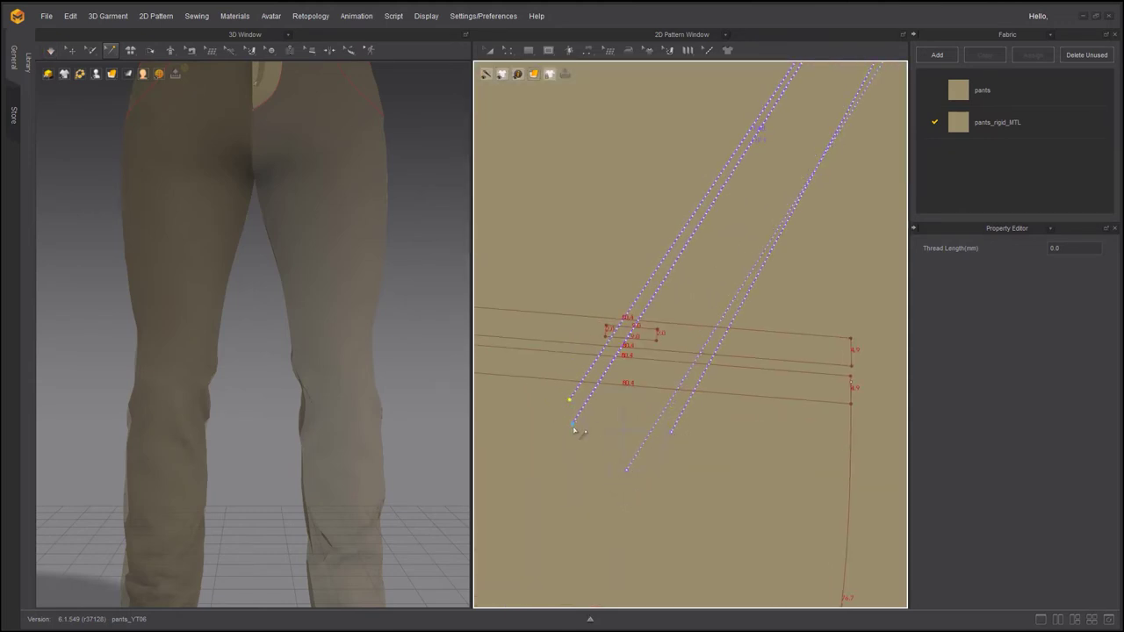
left_click_drag(626, 471, 630, 480)
left_click(112, 51)
left_click(130, 90)
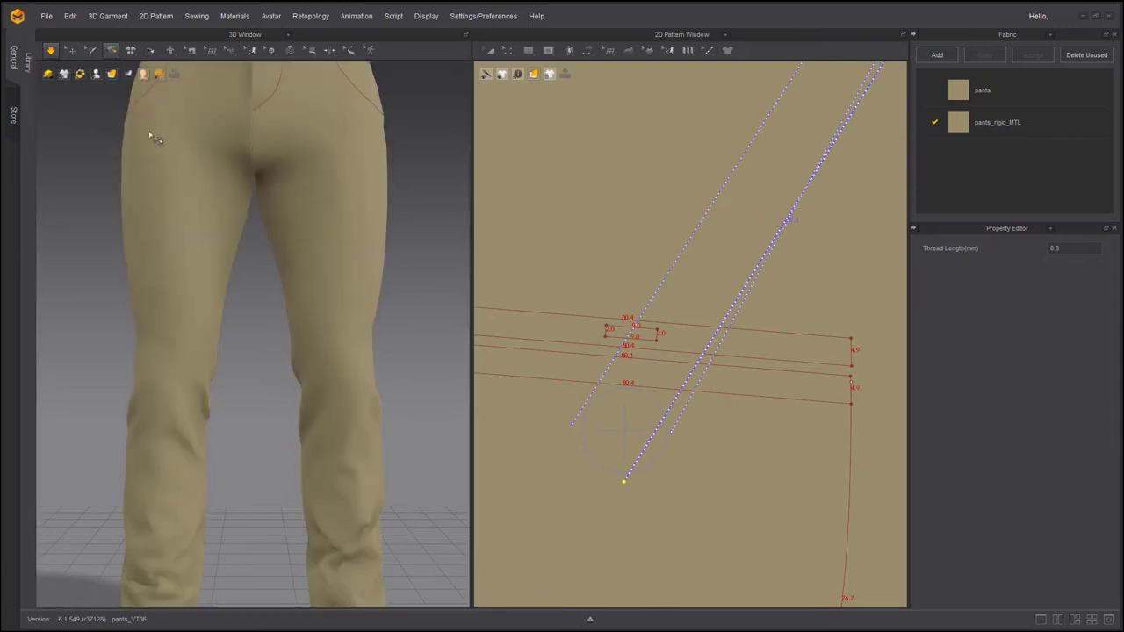
middle_click_drag(208, 197, 241, 301)
scroll(242, 303, "up", 4)
right_click_drag(254, 316, 324, 369)
scroll(324, 368, "up", 2)
left_click(350, 368)
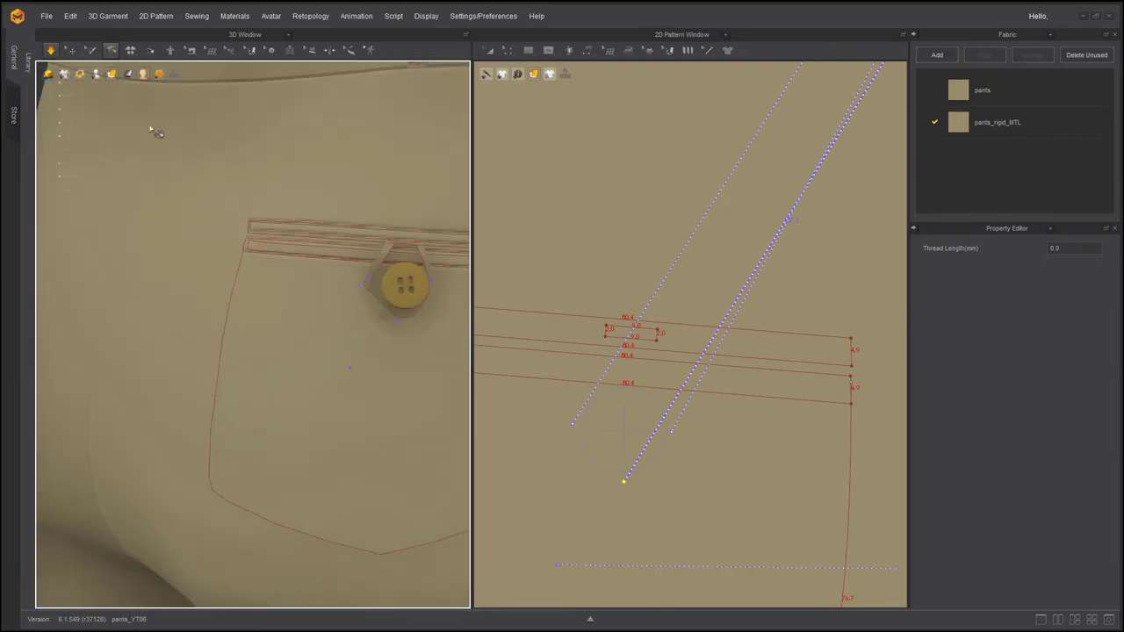
- Move the back panel ends of the side tacks inward behind the button, lower the bottom tack slightly, and simulate
left_click(51, 50)
left_click(112, 52)
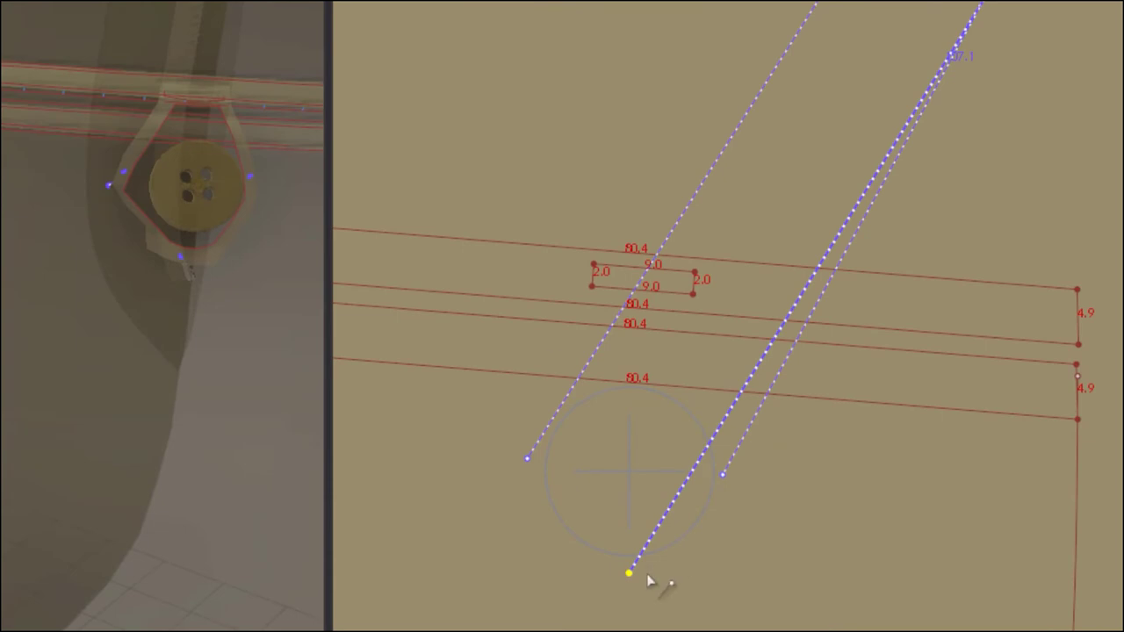
left_click_drag(546, 467, 599, 474)
left_click_drag(714, 475, 663, 474)
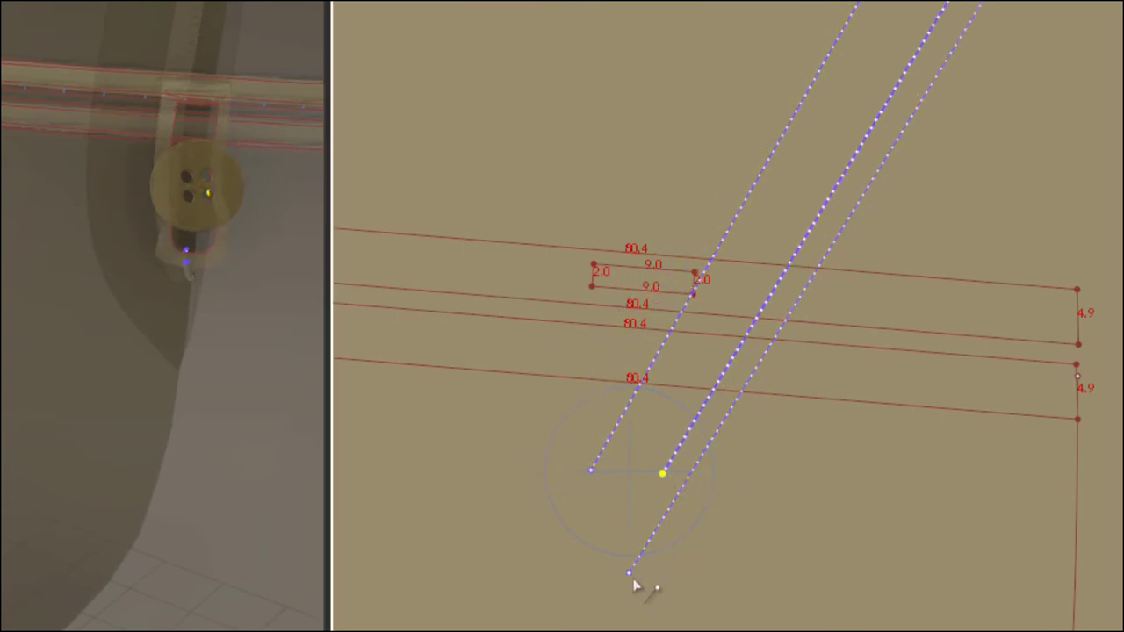
left_click_drag(631, 577, 626, 594)
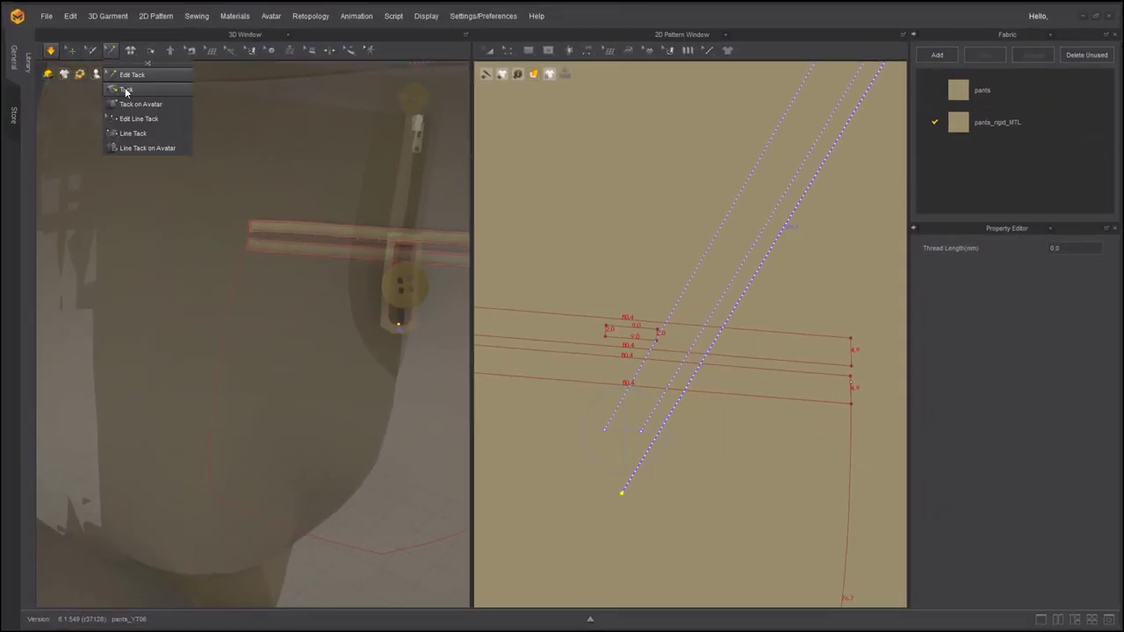
left_click(51, 39)
- Move the back pocket button inward against the loop and raise it slightly with the Select/Move Button tool
scroll(269, 203, "down", 4)
right_click_drag(262, 203, 205, 231)
scroll(233, 236, "up", 5)
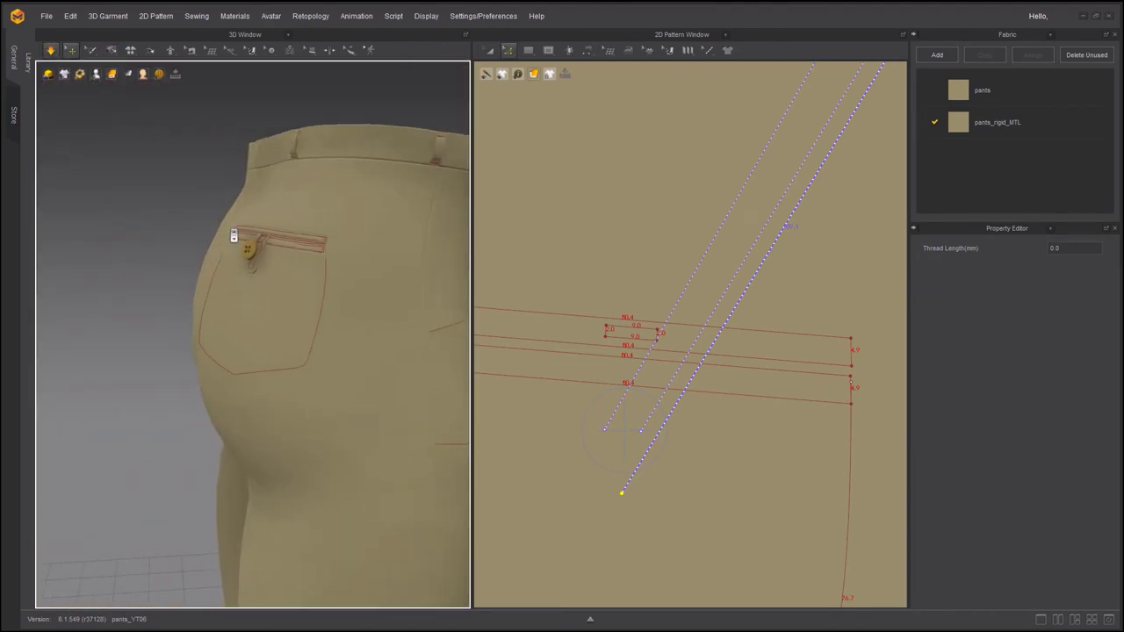
left_click(271, 50)
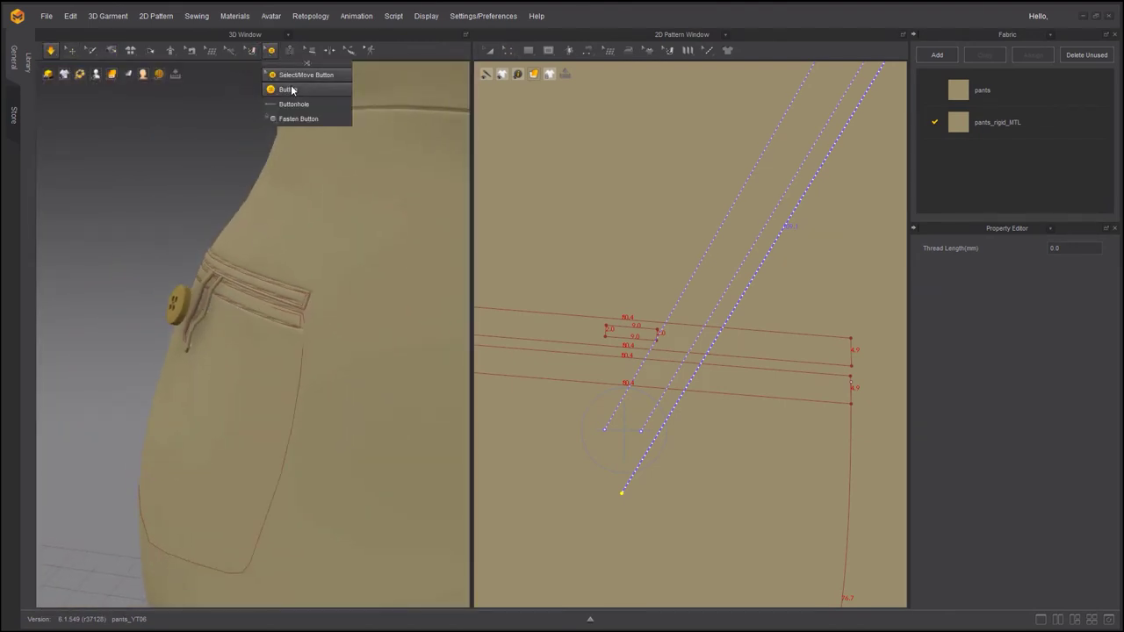
left_click(284, 83)
left_click(180, 307)
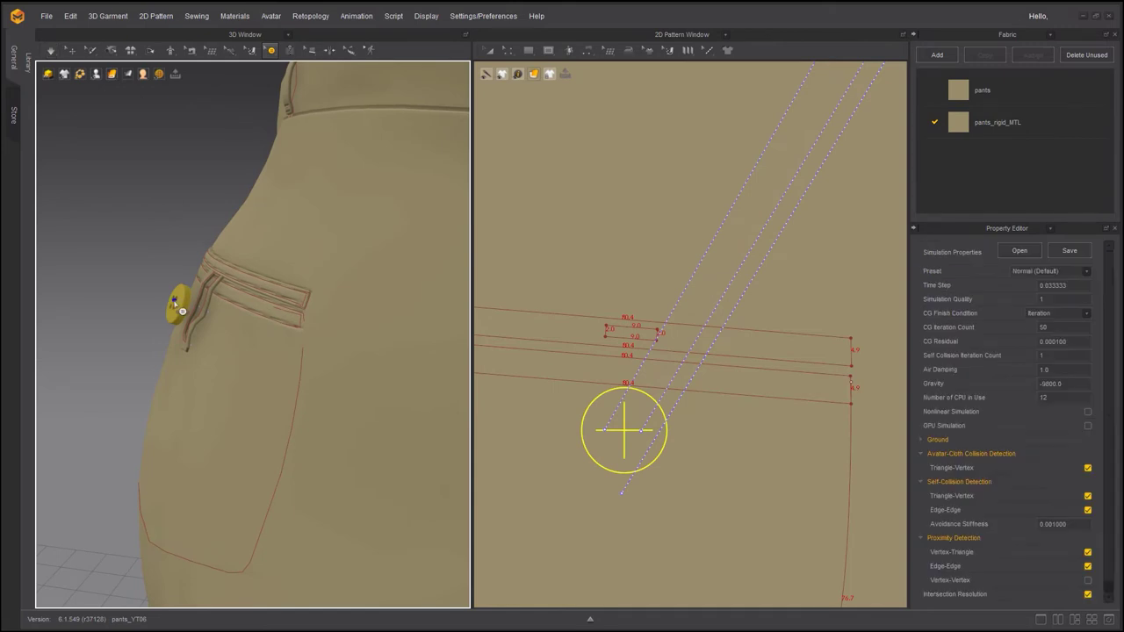
left_click(270, 50)
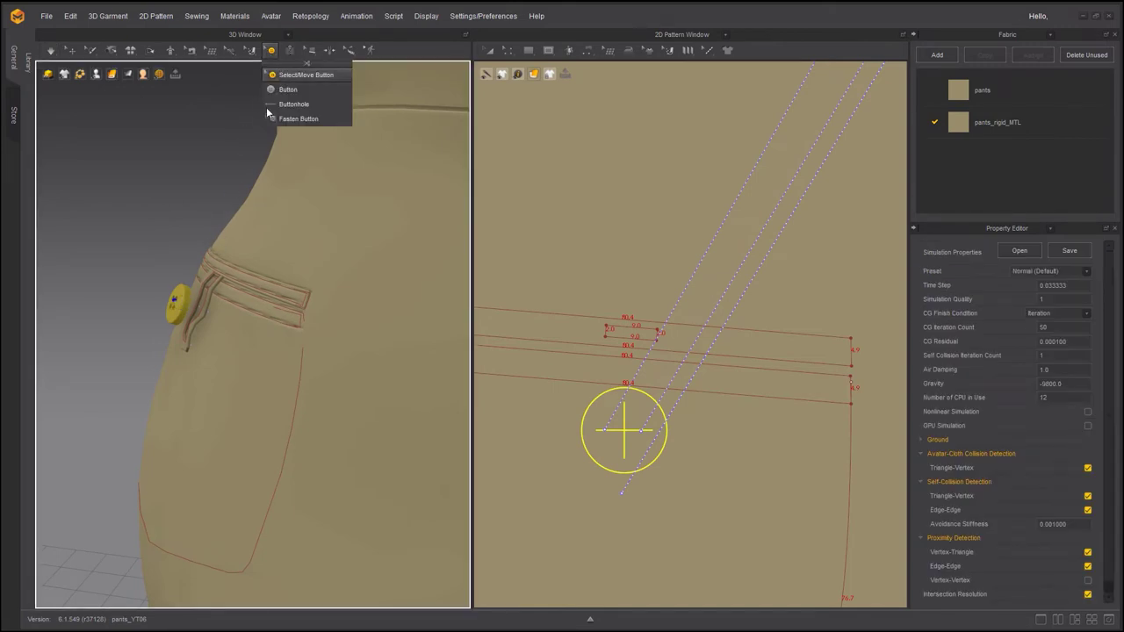
left_click(272, 106)
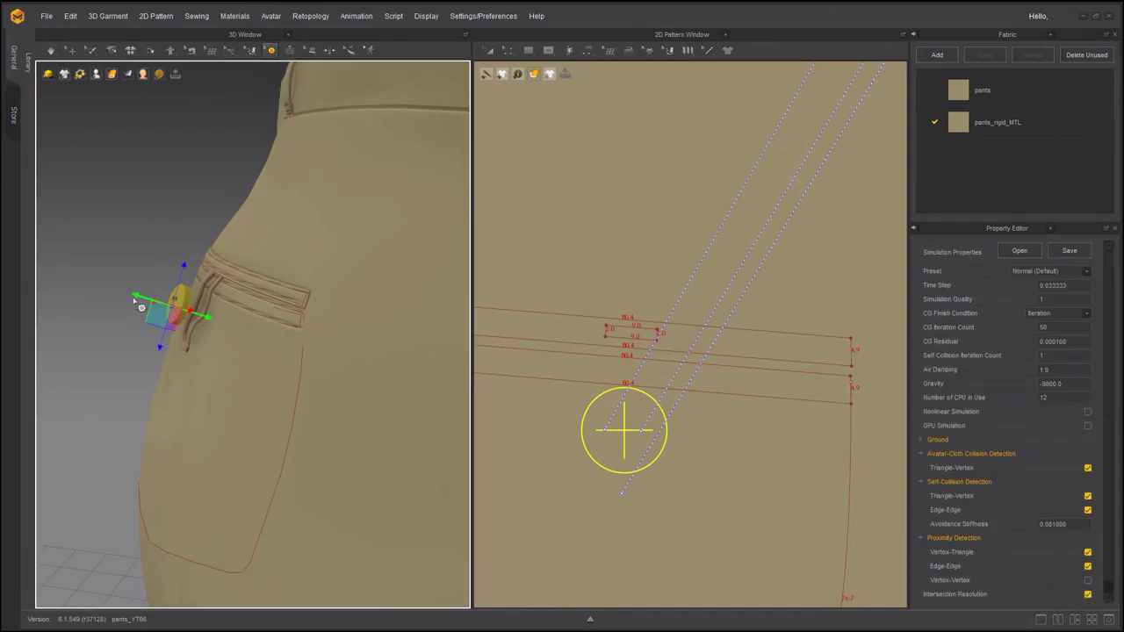
left_click_drag(135, 299, 145, 300)
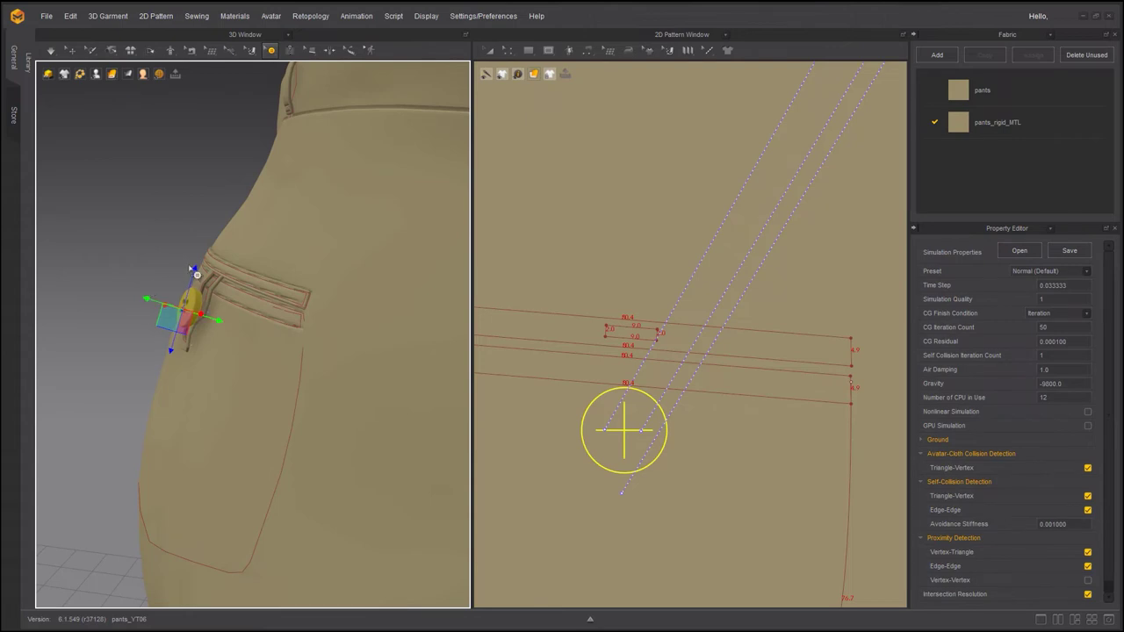
left_click_drag(194, 270, 197, 265)
left_click(123, 263)
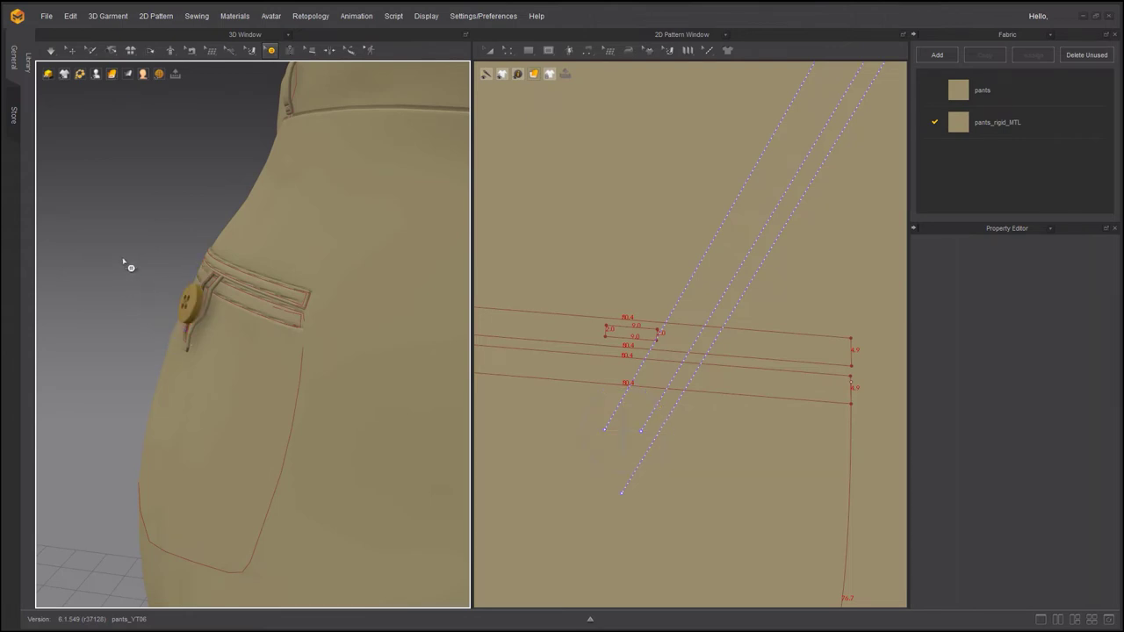
- Simulate the garment with the repositioned button and check the back pocket from behind and from the side
left_click(64, 74)
left_click(87, 88)
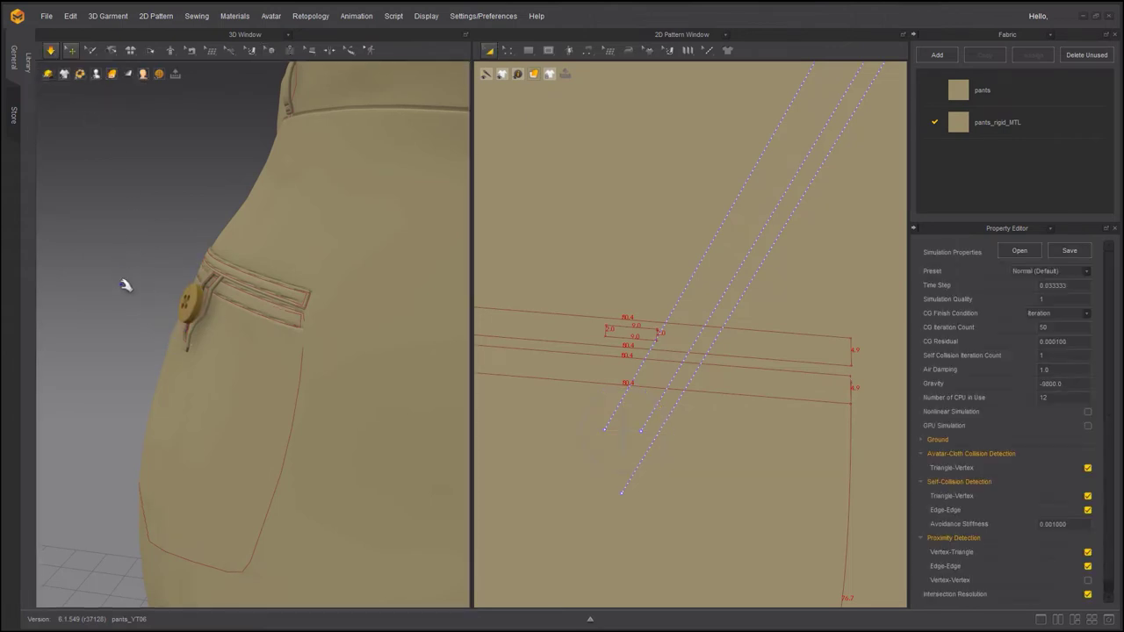
right_click_drag(115, 307, 286, 339)
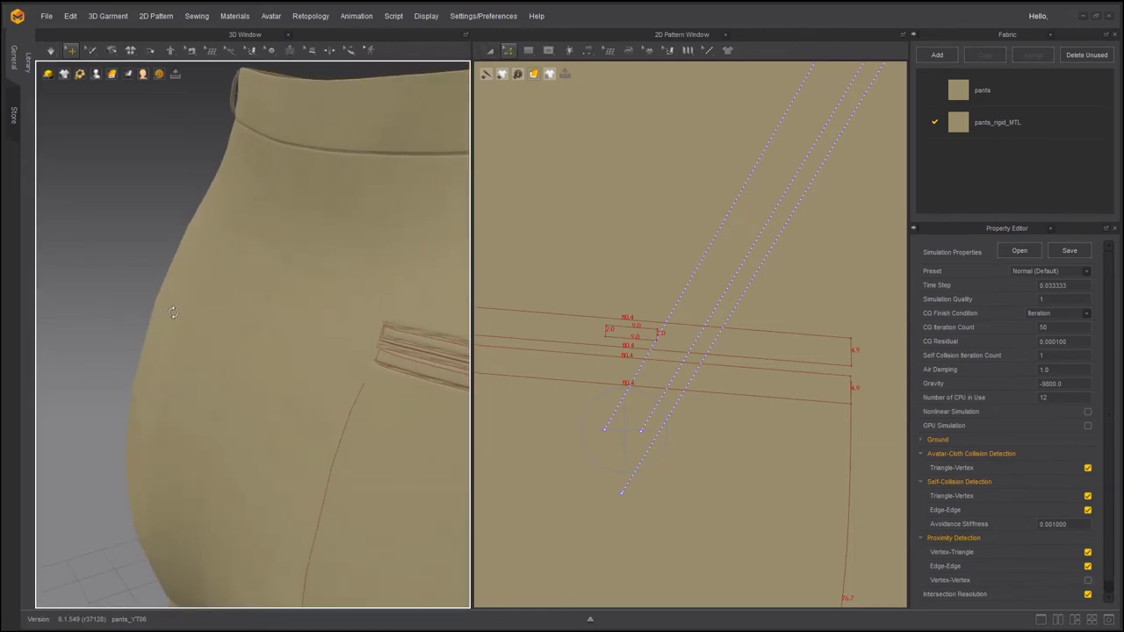
scroll(287, 338, "down", 4)
middle_click_drag(273, 329, 218, 287)
right_click_drag(217, 286, 298, 323)
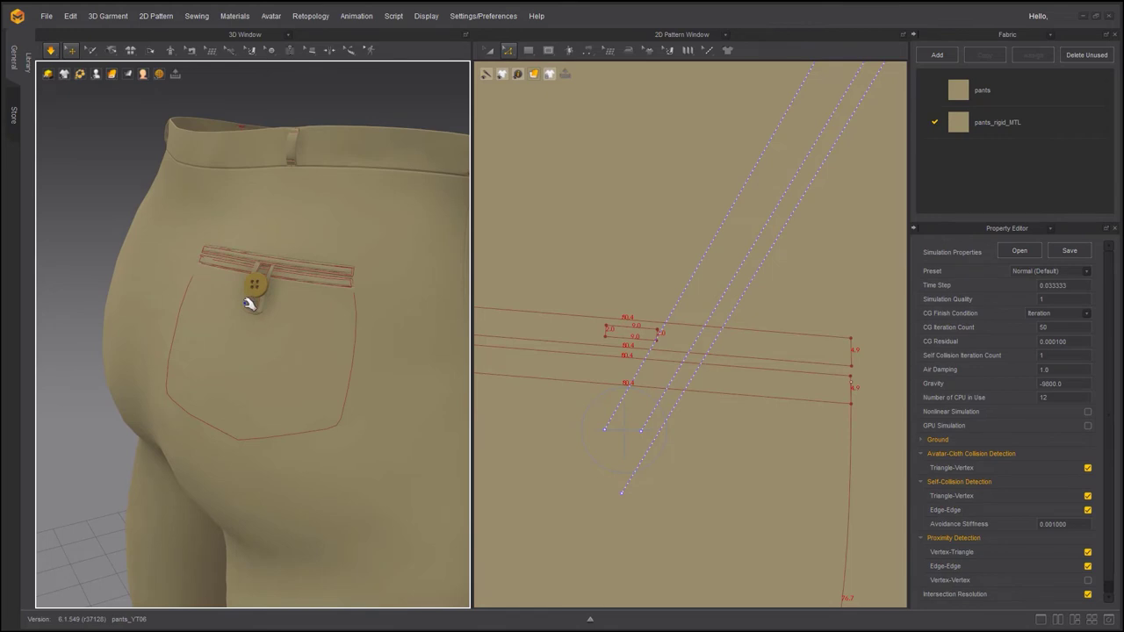
right_click_drag(278, 341, 355, 242)
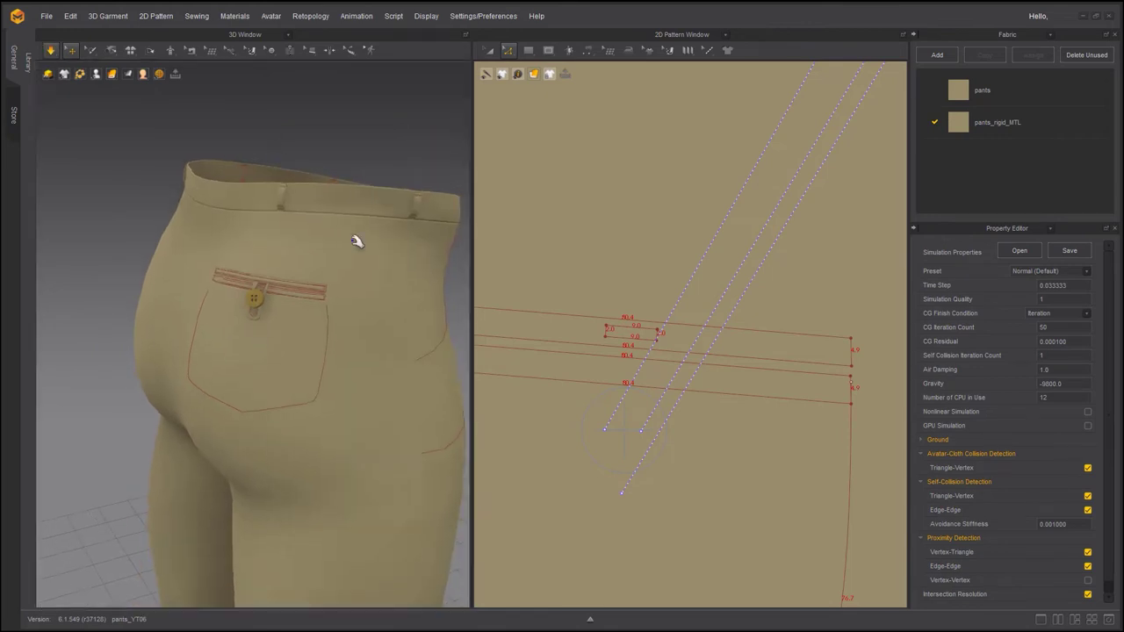
- Select the pocket bag outline below the welts on the pants back panel pattern
scroll(707, 463, "down", 8)
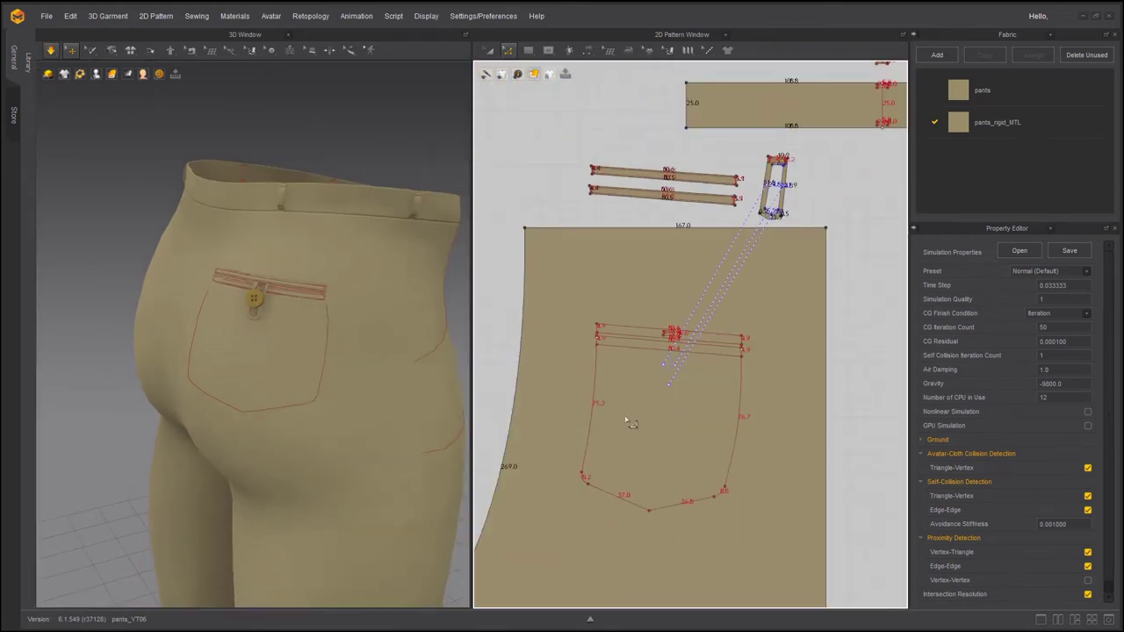
left_click(507, 51)
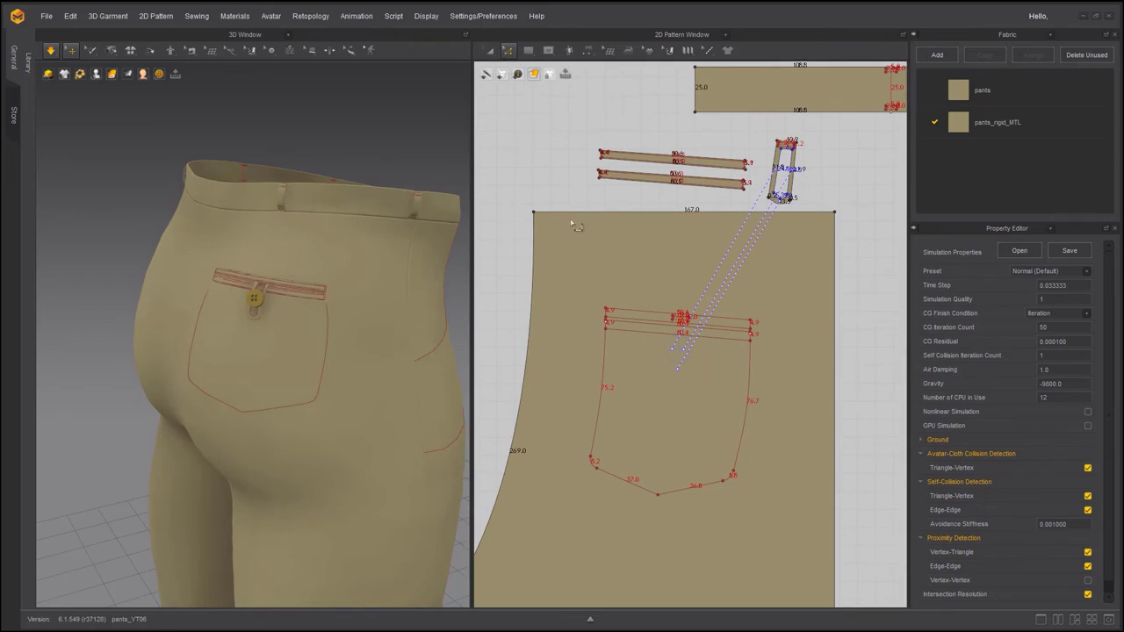
left_click(604, 355)
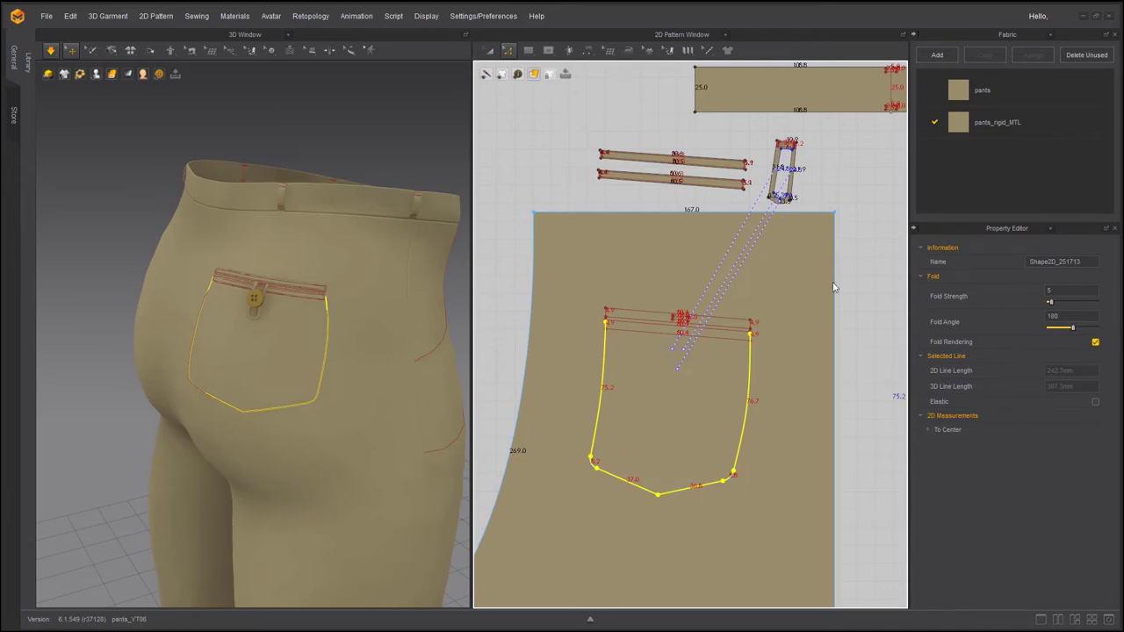
- Hide the internal lines in the 3D view to examine the welts and button loop up close, and show them again
left_click(65, 75)
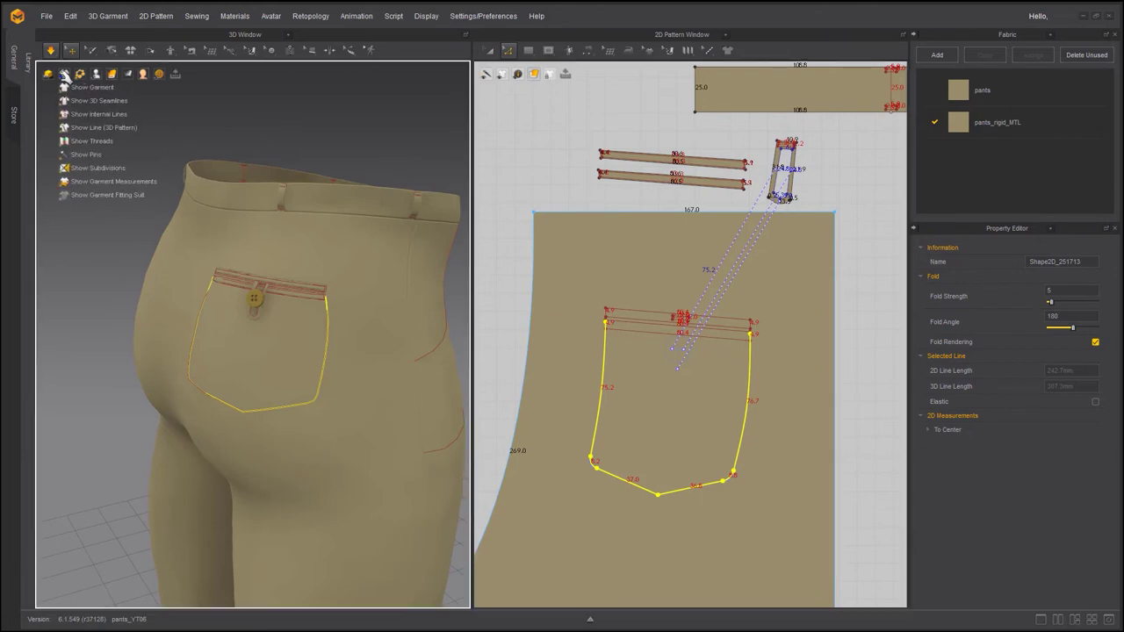
left_click(87, 116)
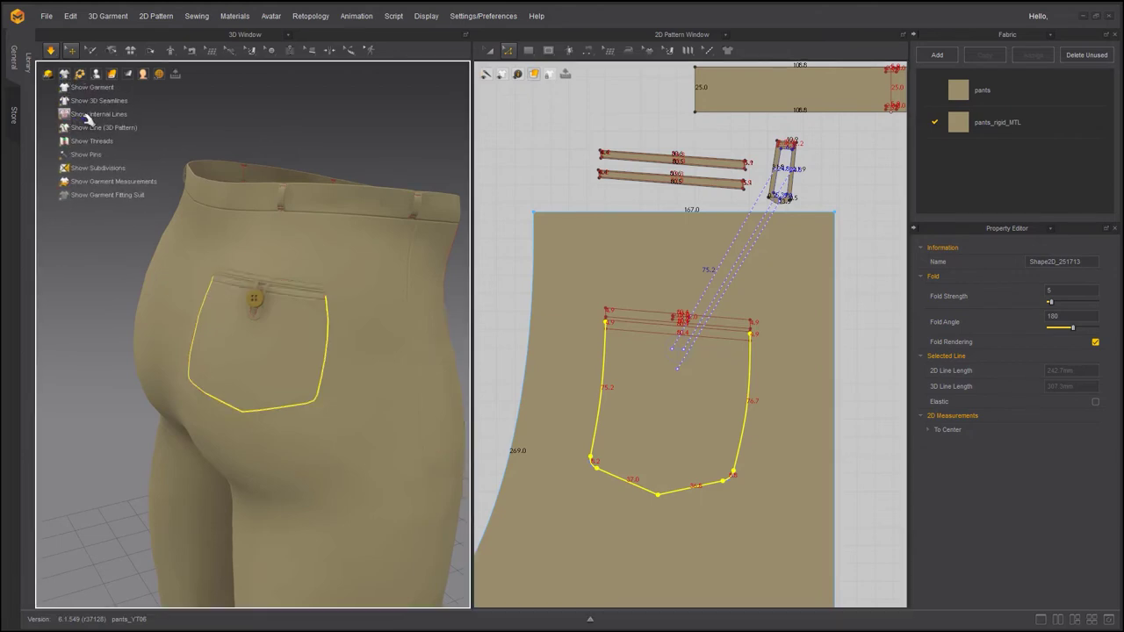
left_click(103, 337)
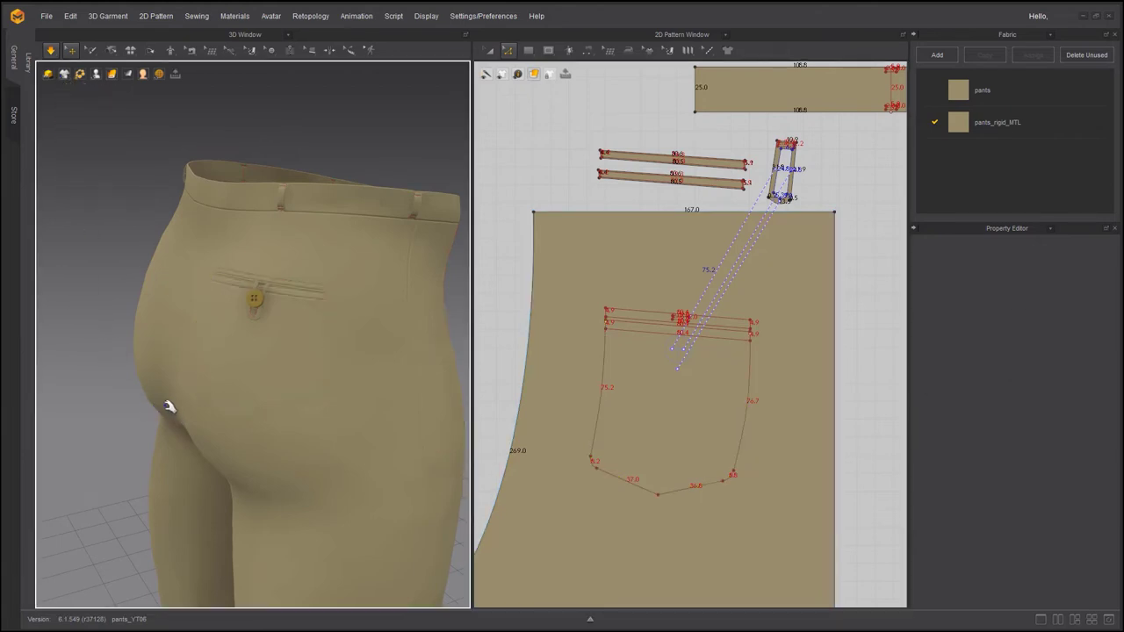
right_click_drag(138, 386, 121, 365)
scroll(160, 362, "up", 4)
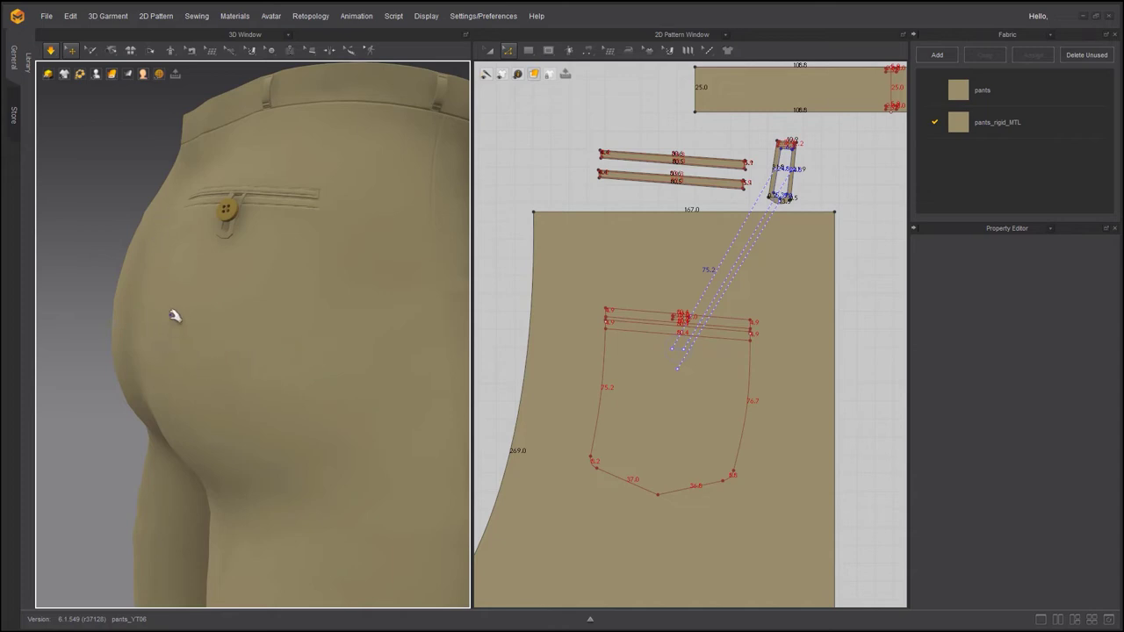
scroll(190, 327, "up", 2)
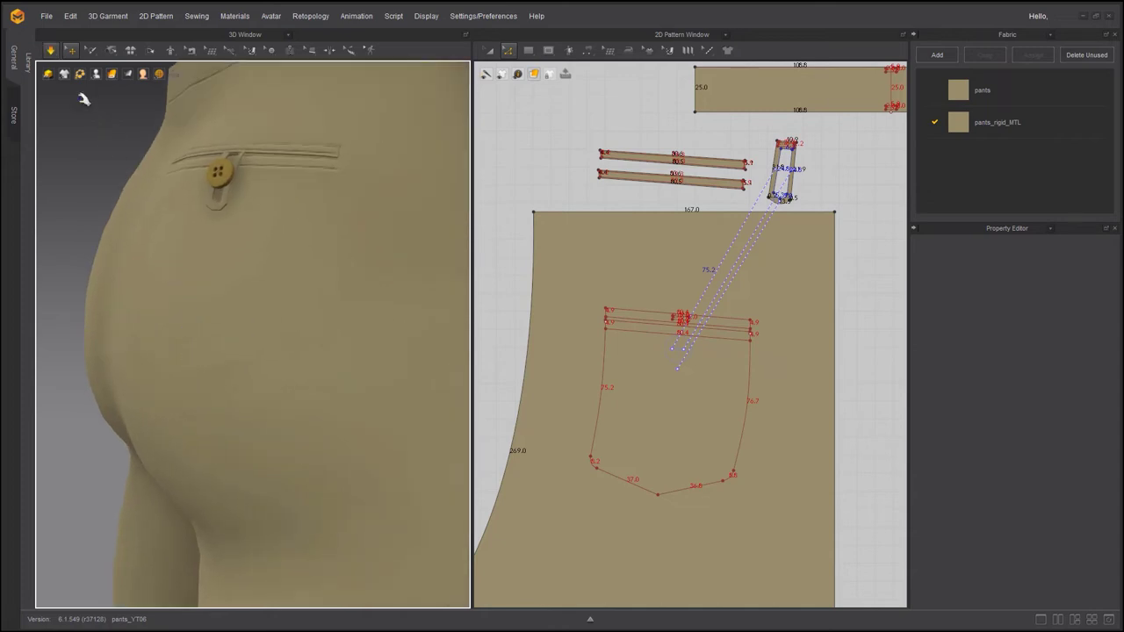
mouse_move(64, 74)
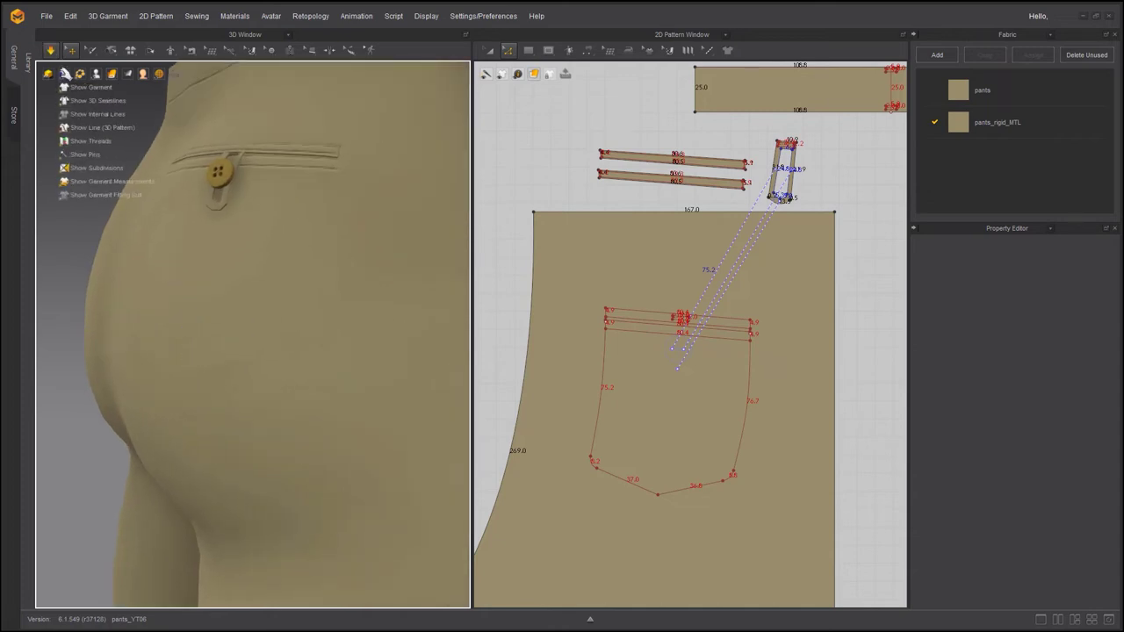
left_click(90, 114)
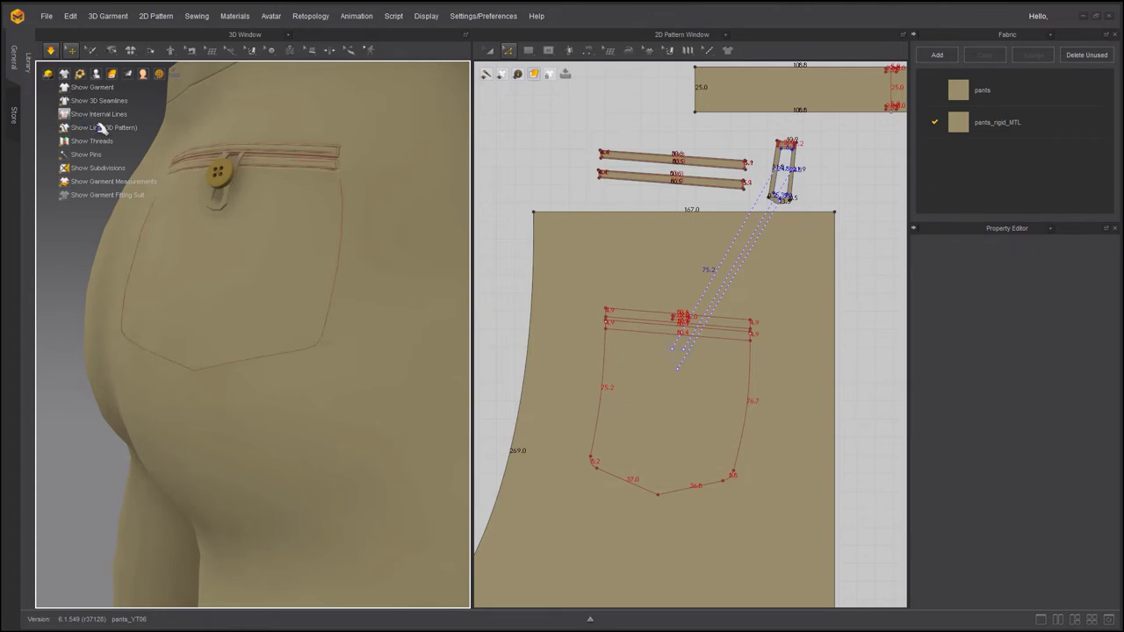
- Set the fold strength of the pocket bag outline on the pants back panel to 10
left_click(326, 323)
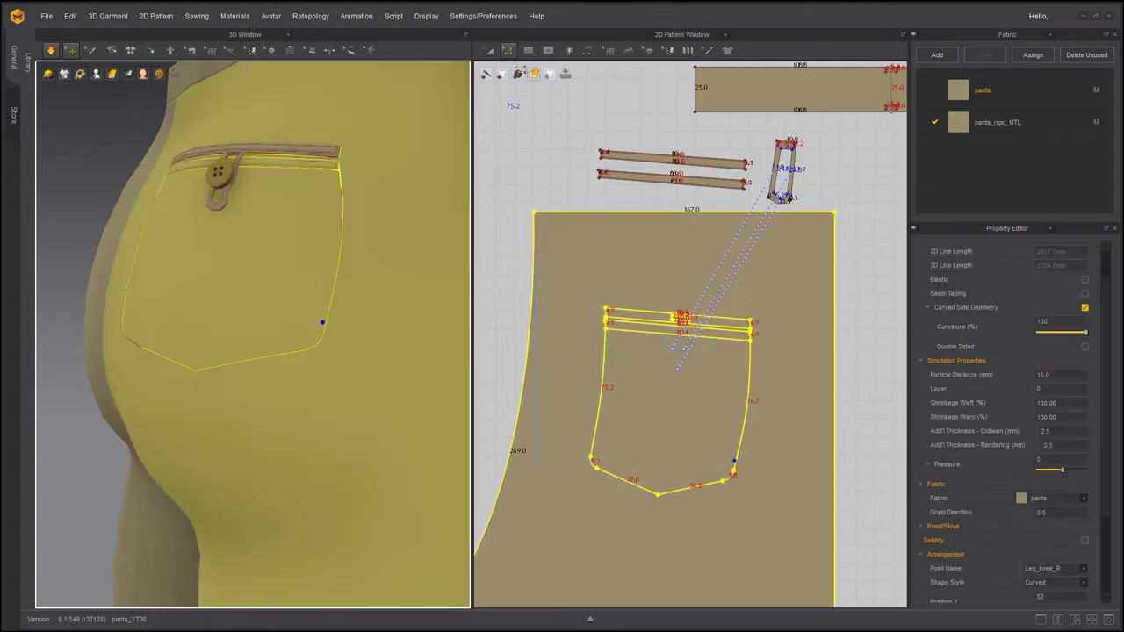
mouse_move(506, 55)
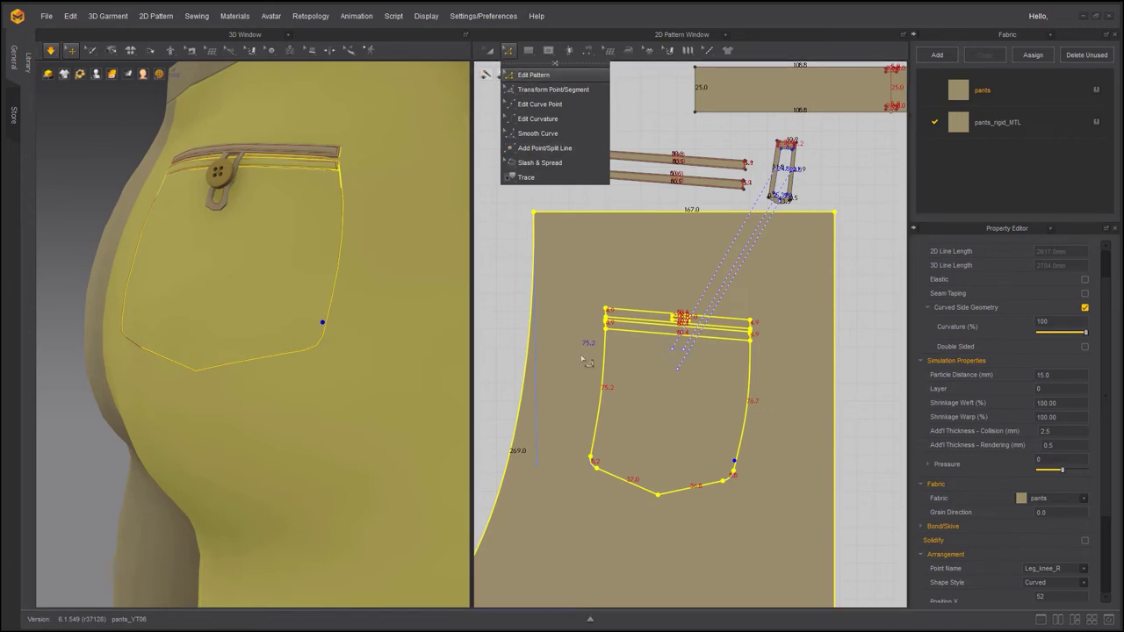
left_click(604, 370)
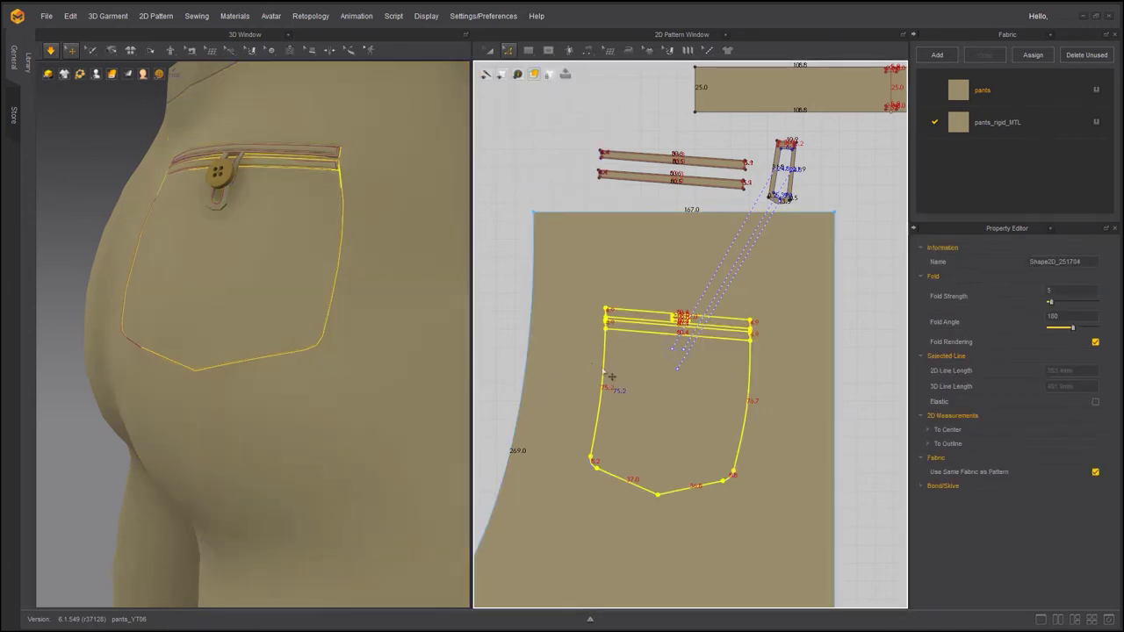
left_click(604, 370)
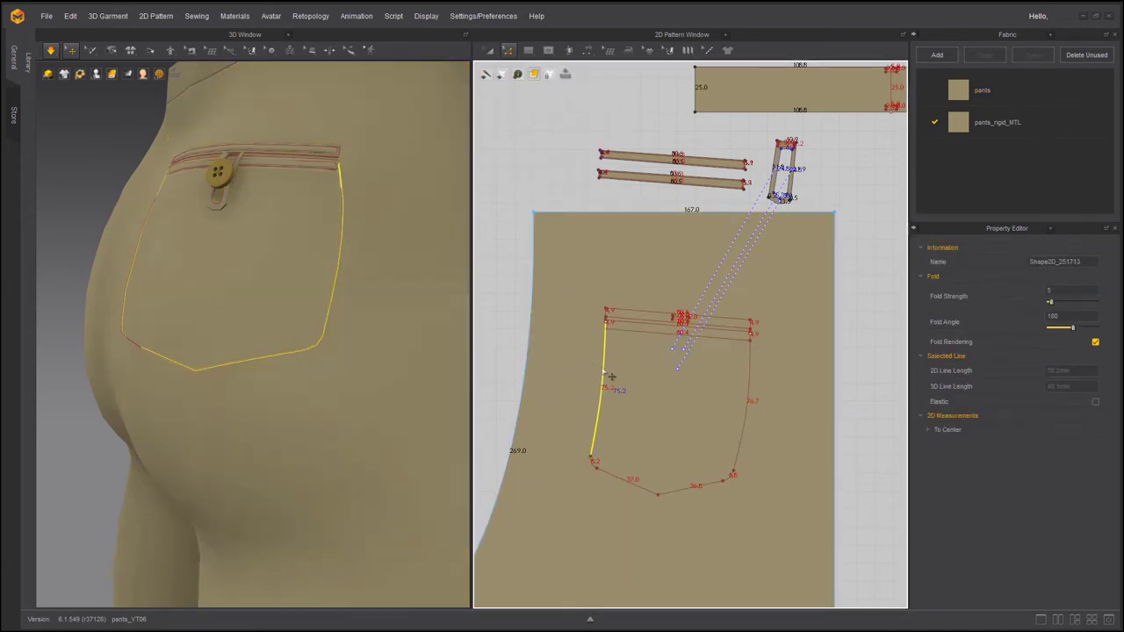
left_click(741, 445)
left_click(598, 438, "shift")
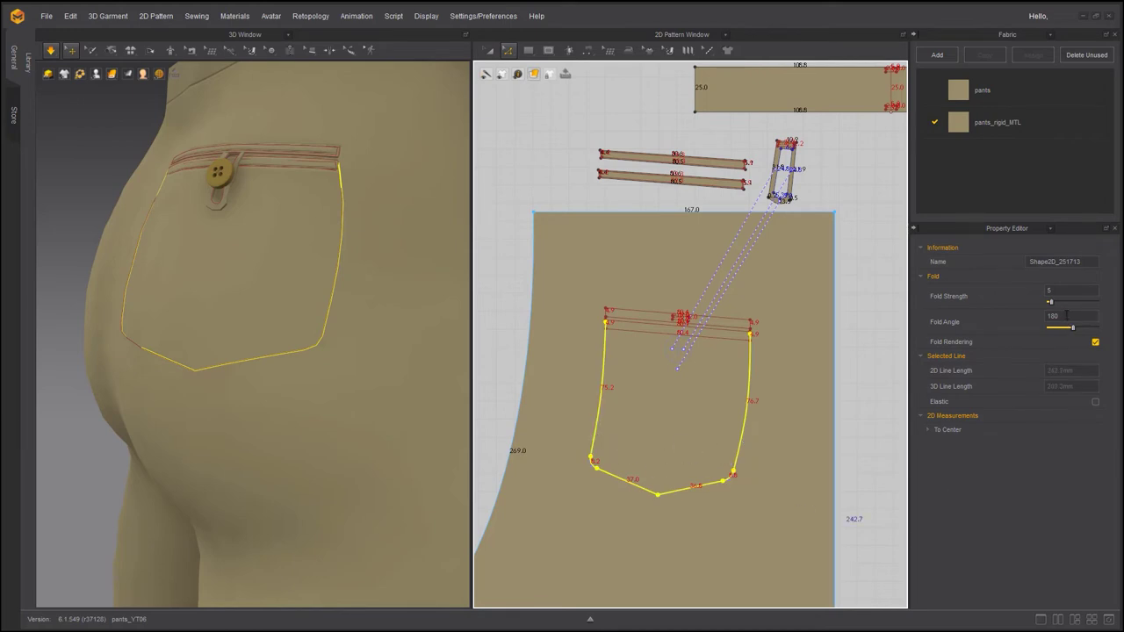
double_click(1064, 289)
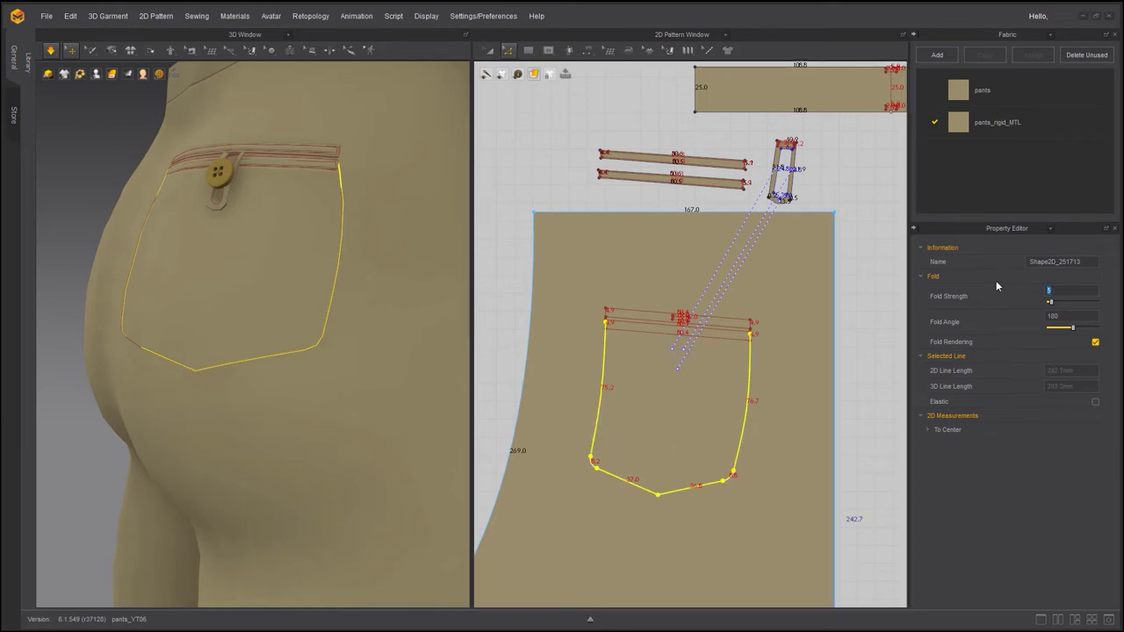
type("10")
key("Return")
- Hide the internal lines in the 3D view and examine the finished back pocket from the side and from behind
left_click(64, 75)
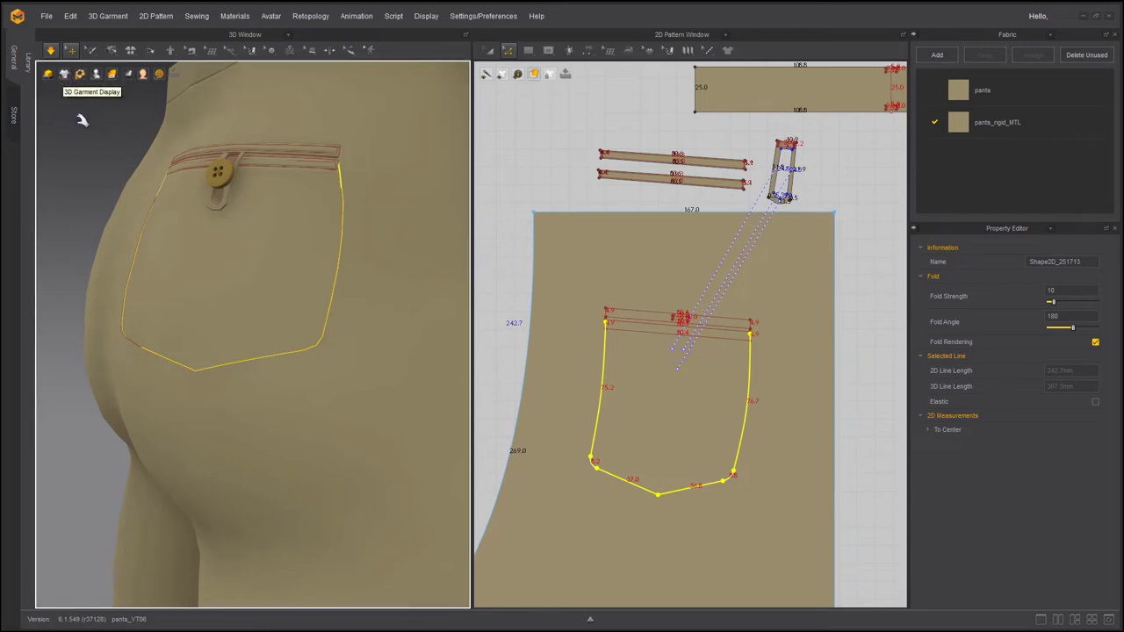
left_click(72, 115)
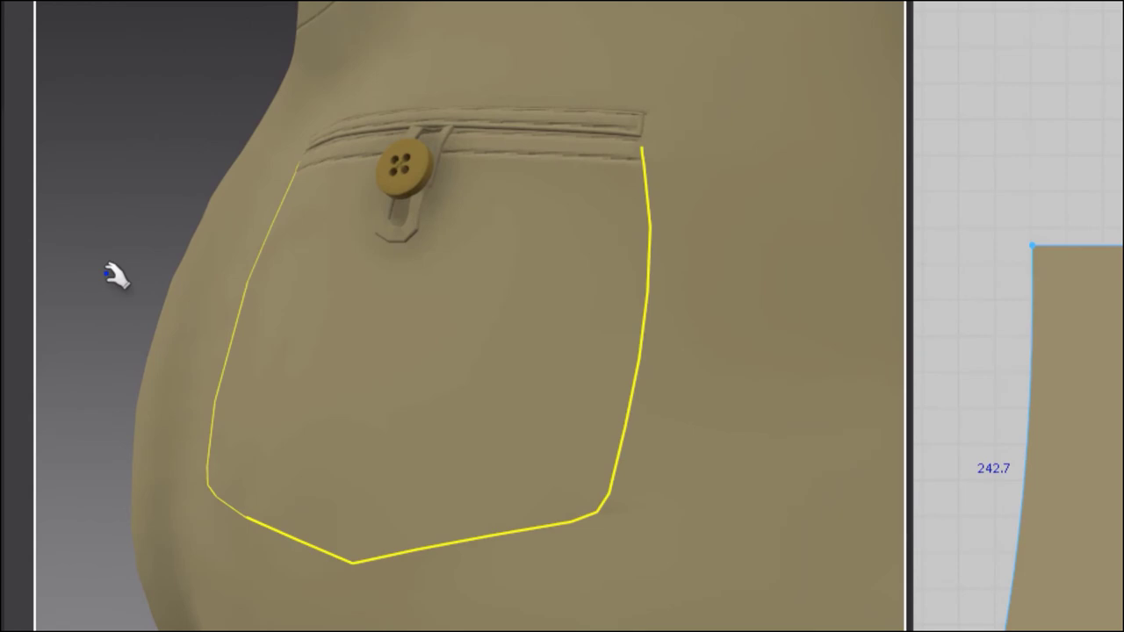
left_click(114, 276)
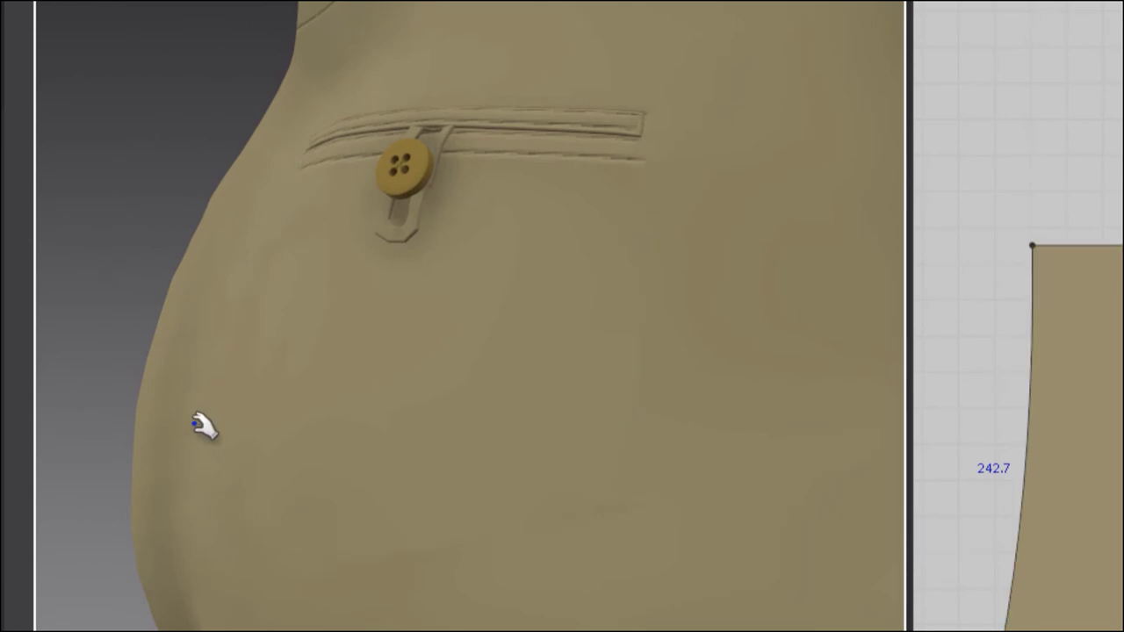
right_click_drag(201, 427, 136, 262)
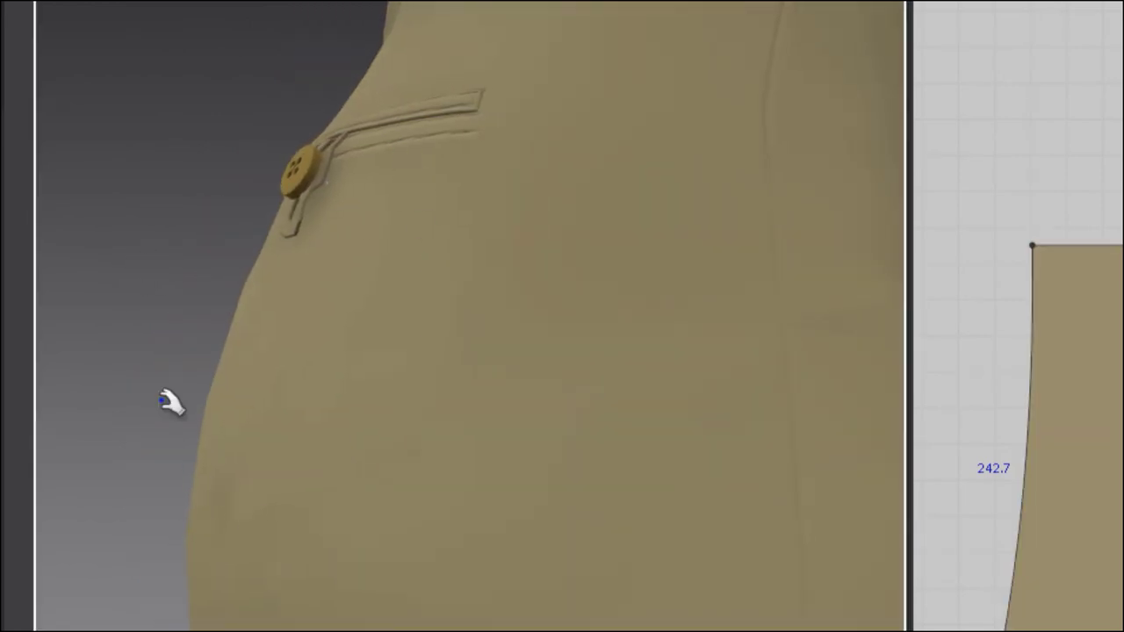
right_click_drag(147, 350, 394, 403)
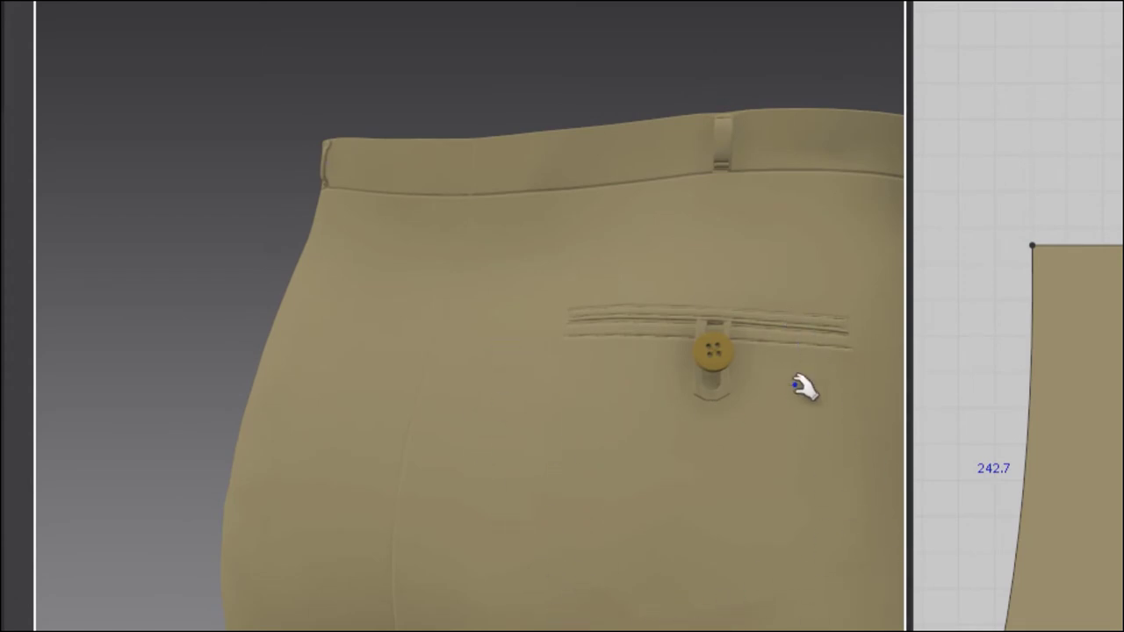
scroll(612, 389, "down", 4)
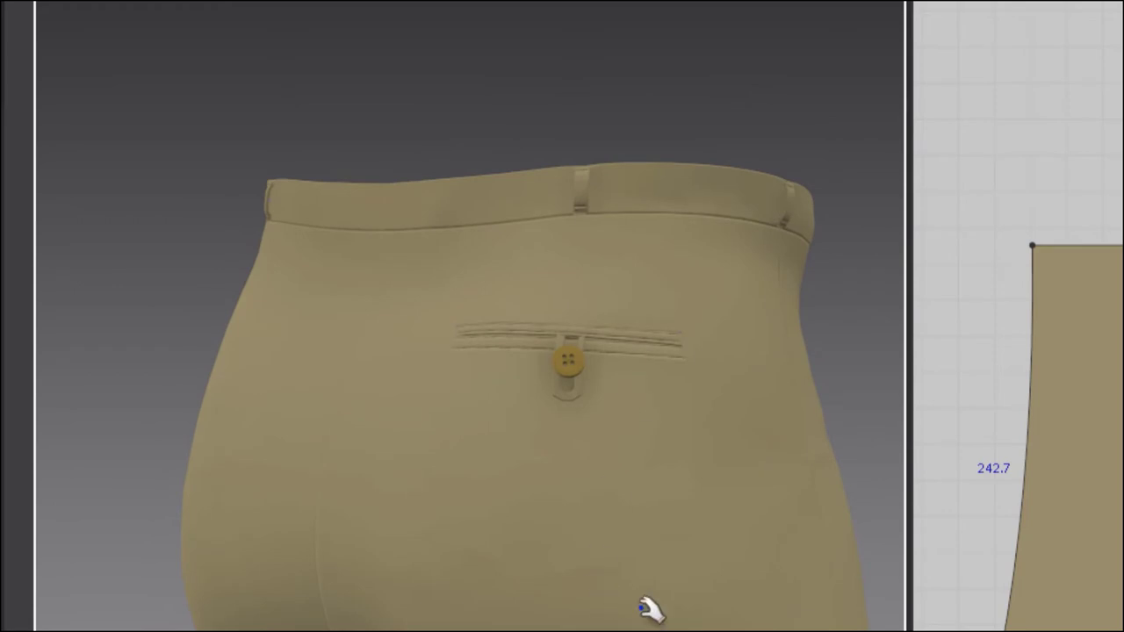
right_click_drag(773, 623, 703, 627)
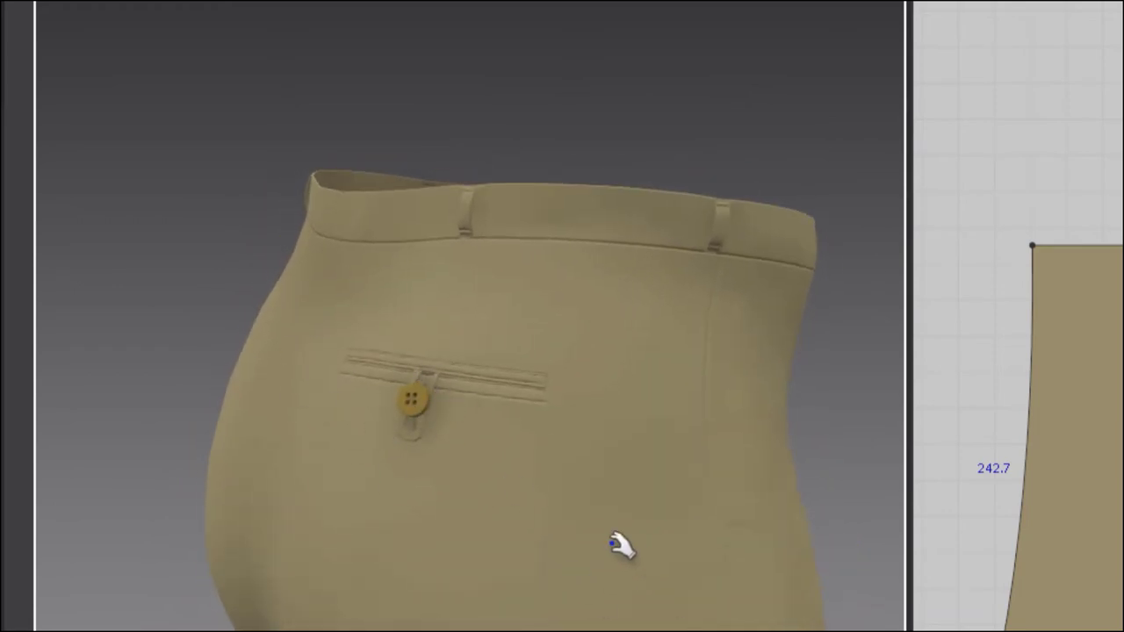
right_click_drag(459, 447, 271, 554)
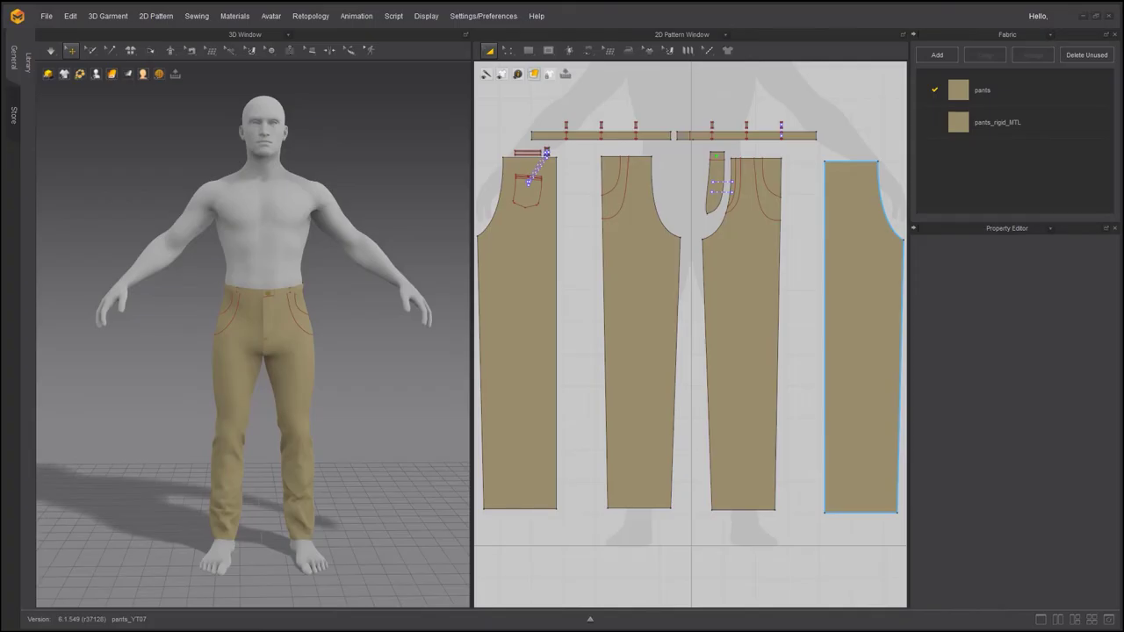
- Cut the front pants panel that lies beside the fly piece along its outer pocket bag curve
middle_click_drag(673, 302, 540, 411)
scroll(650, 348, "up", 1)
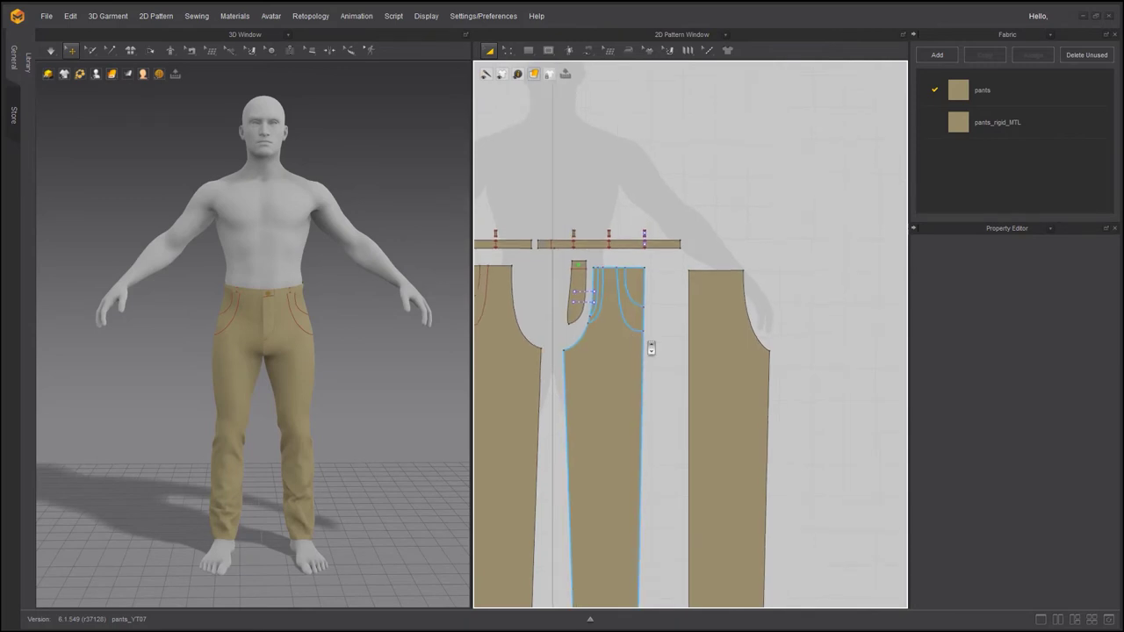
scroll(651, 349, "up", 4)
middle_click_drag(665, 352, 698, 384)
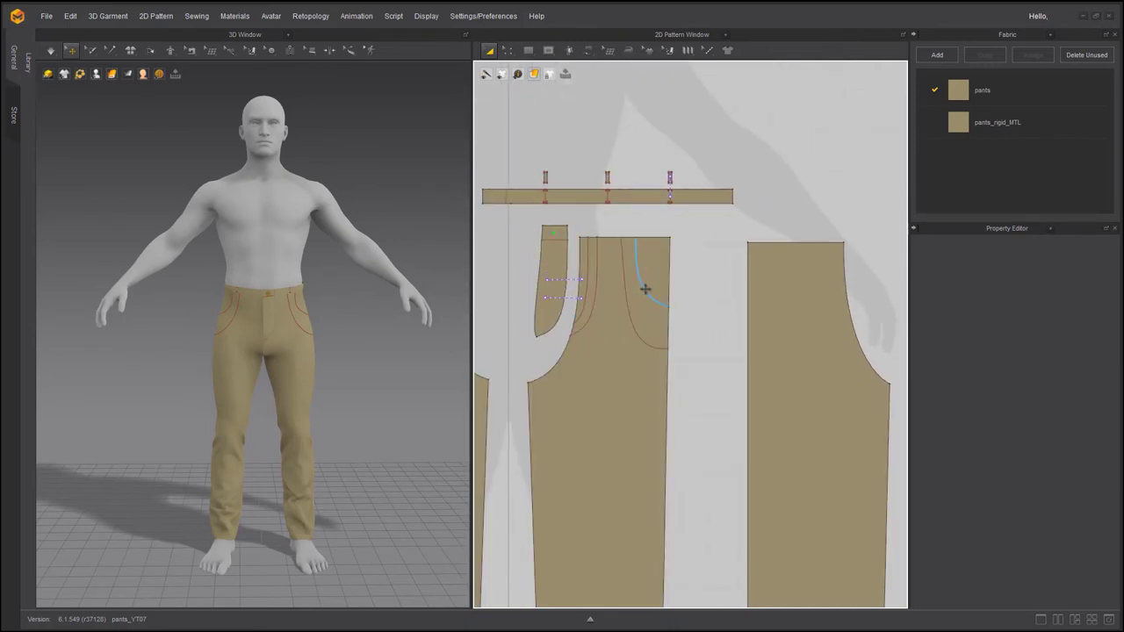
left_click(636, 318)
key("Escape")
left_click(623, 285)
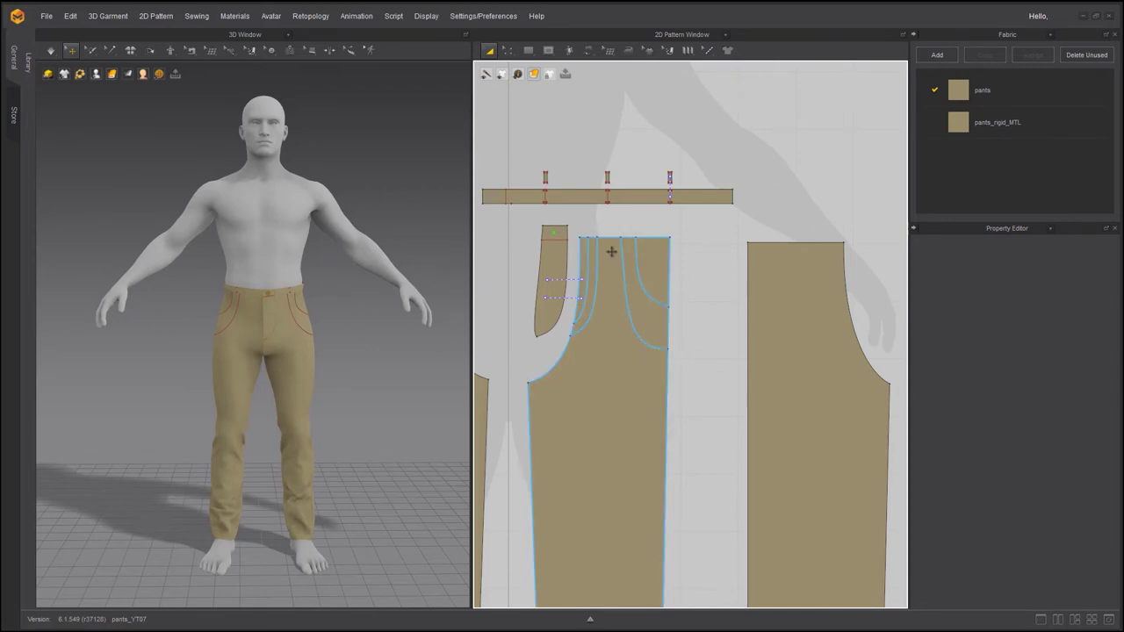
left_click(626, 279)
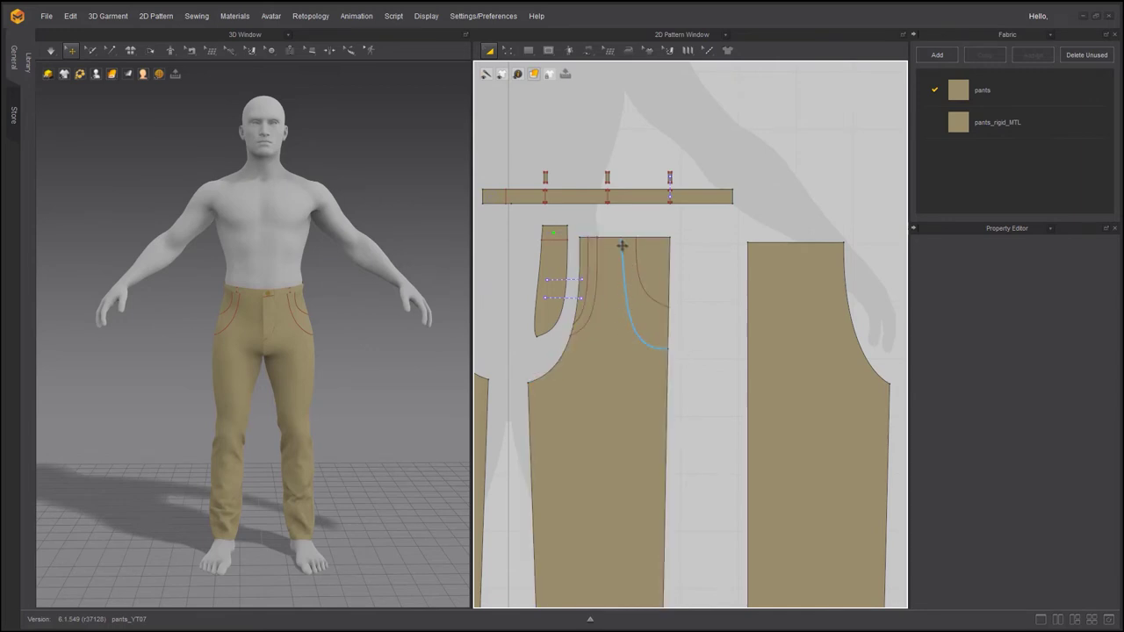
left_click(622, 249)
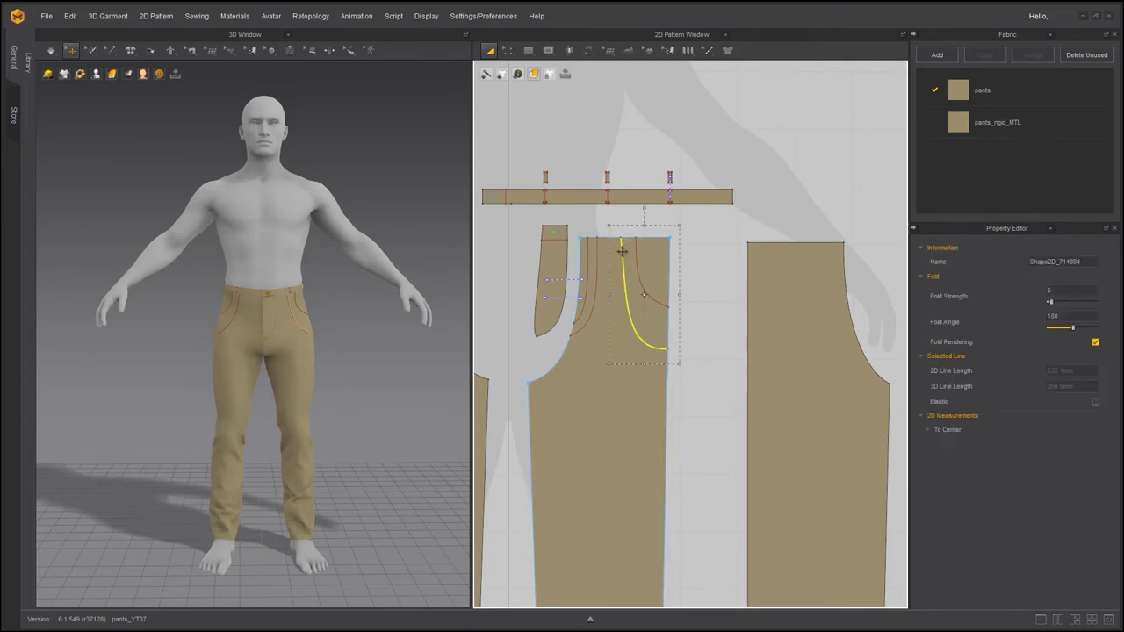
right_click(622, 251)
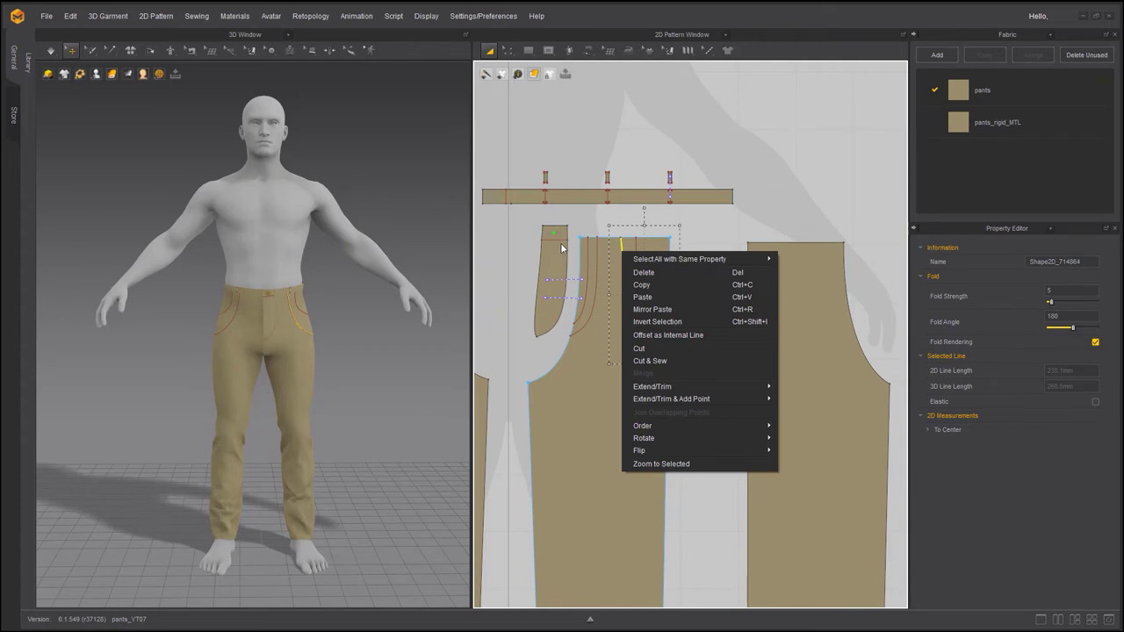
left_click(638, 348)
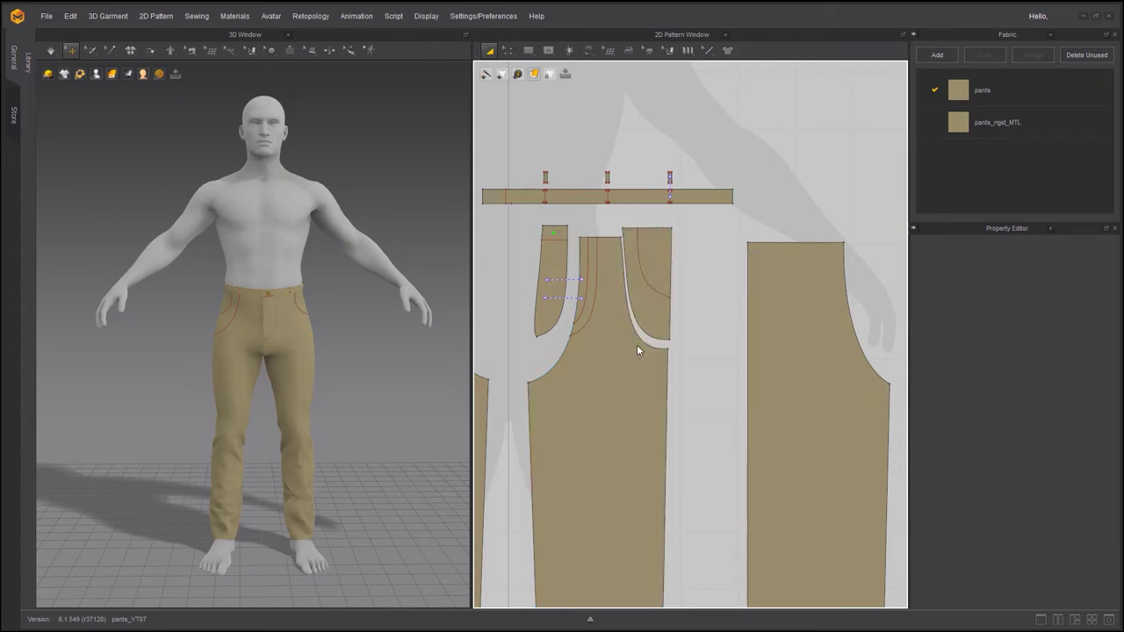
- Copy the separated pocket bag piece together with its internal opening curve
left_click(644, 283)
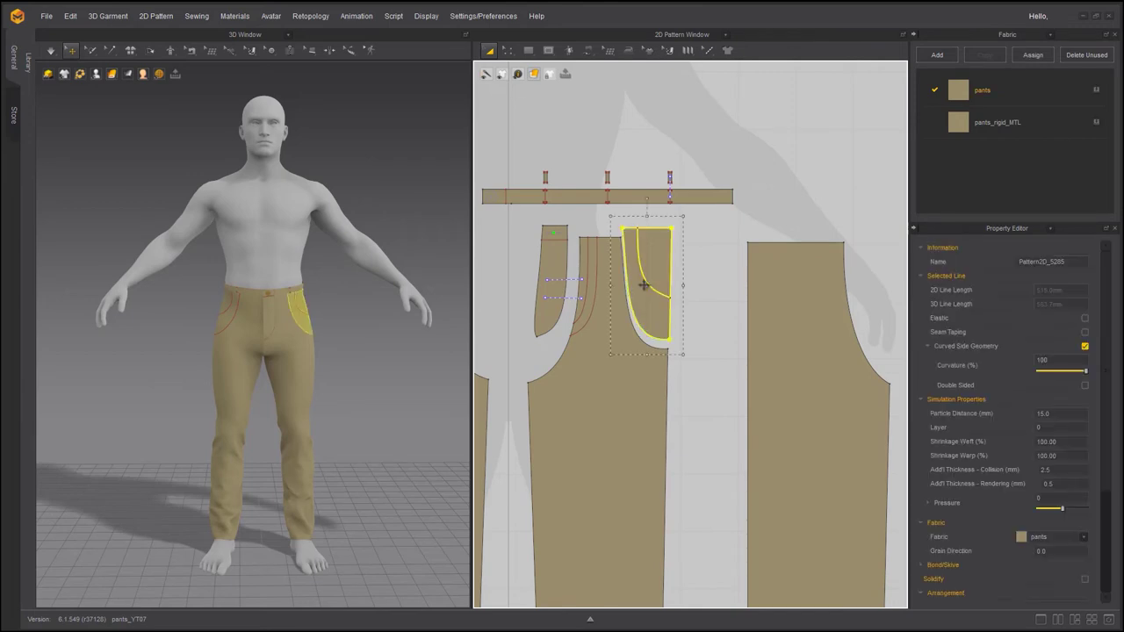
right_click(644, 283)
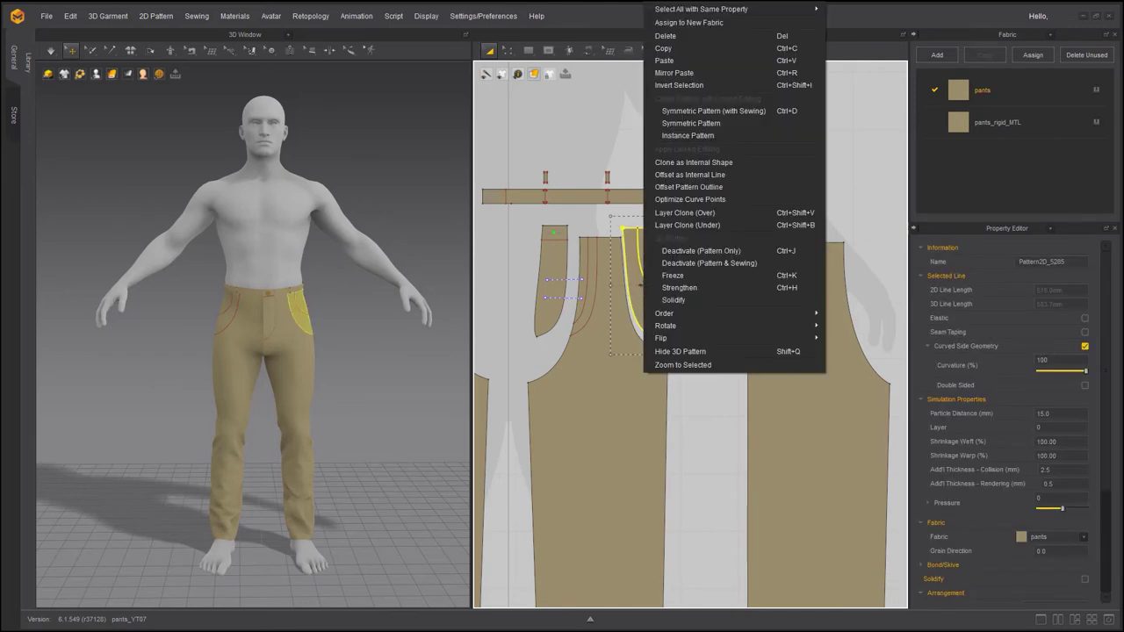
left_click(680, 48)
- Undo the cut on the front panel and paste the copied pocket bag pattern beside the panel's outer edge
left_click(68, 23)
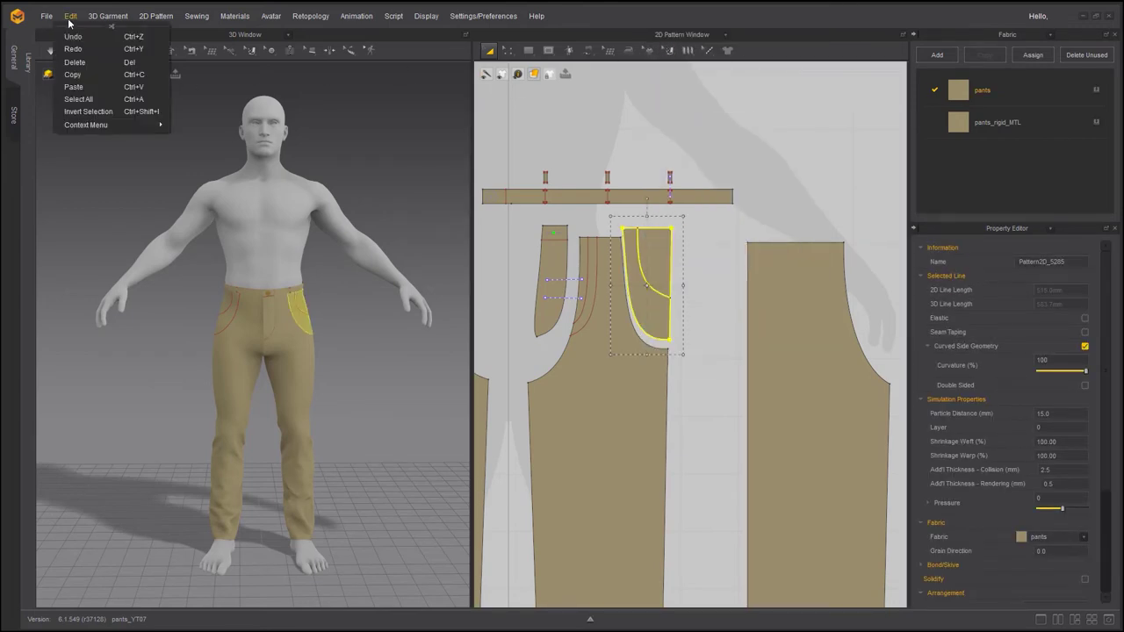
left_click(69, 38)
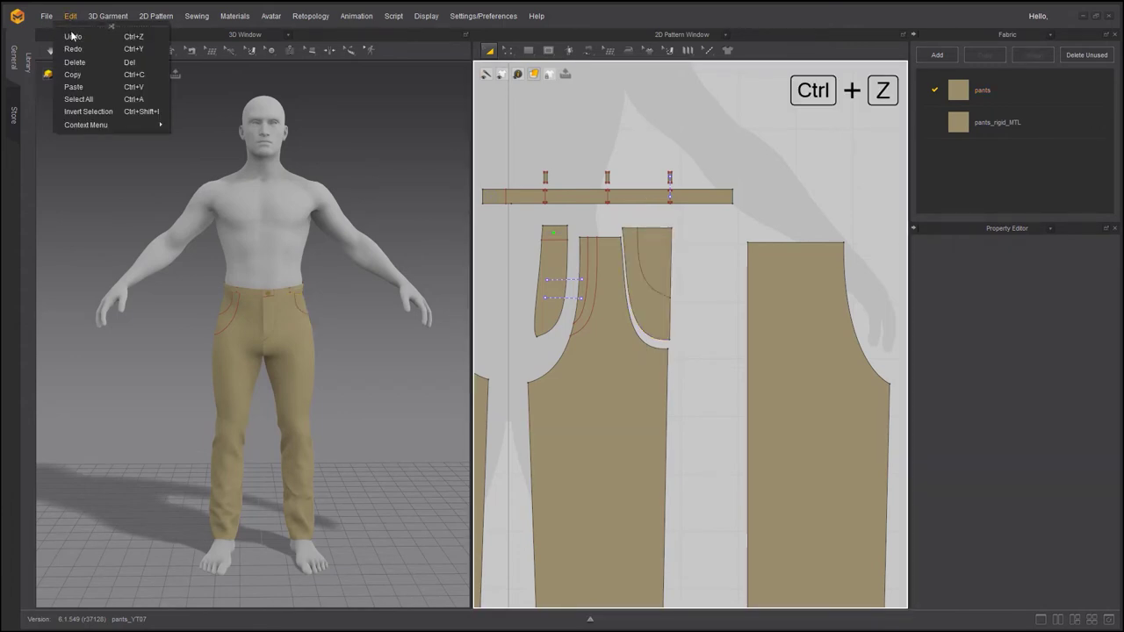
left_click(72, 40)
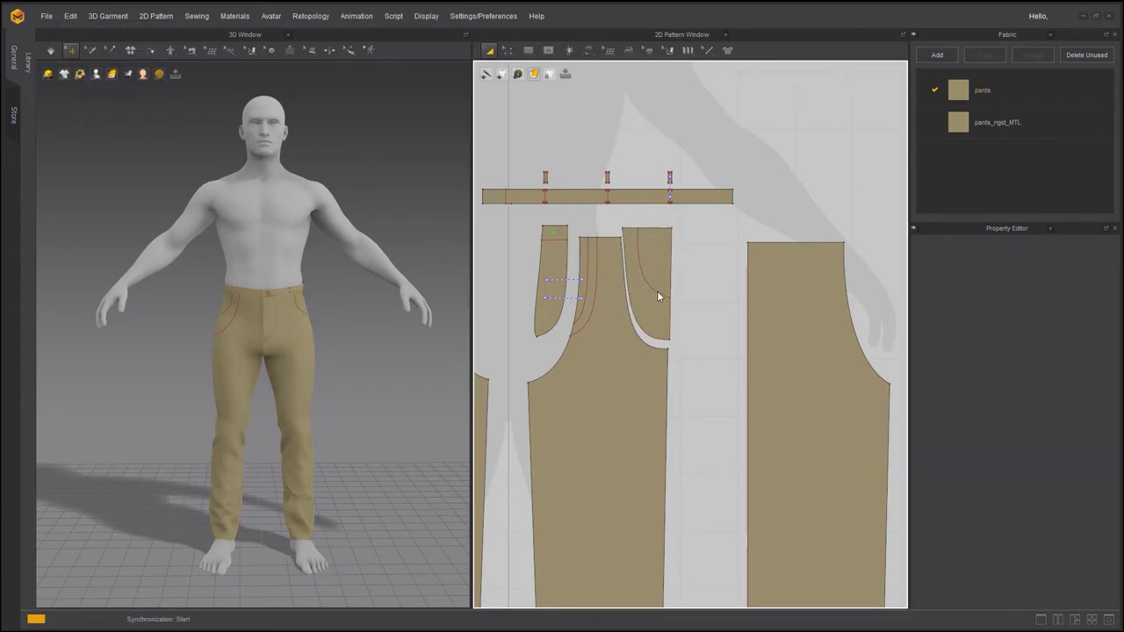
key("ctrl+v")
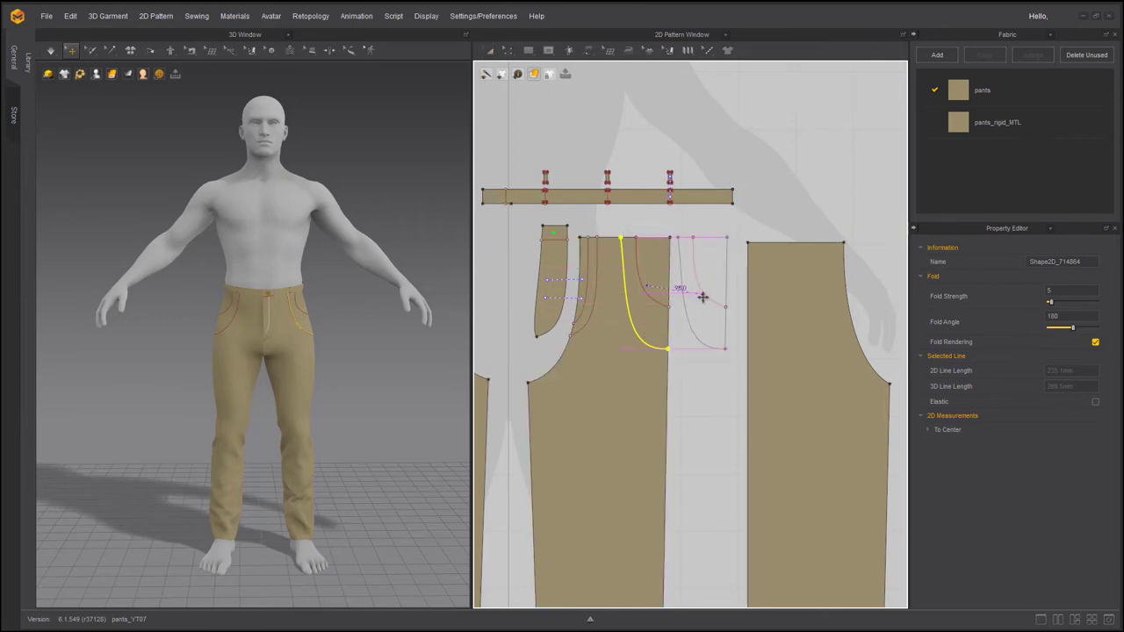
left_click(703, 297)
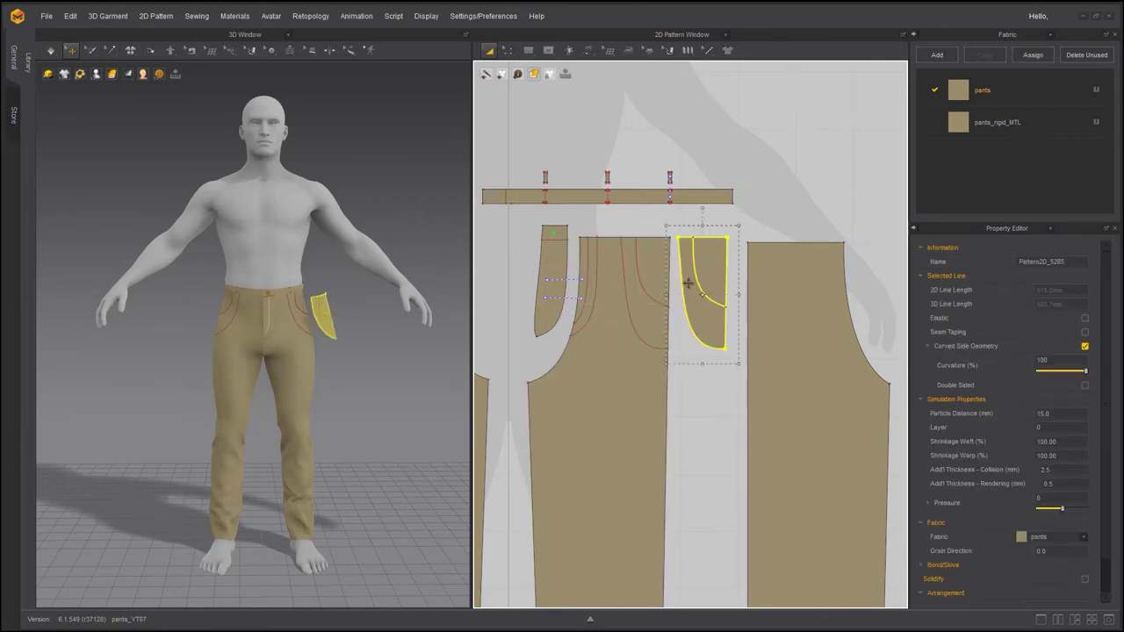
- Cut the front panel along the inner pocket opening curve and delete the separated corner piece
left_click(649, 296)
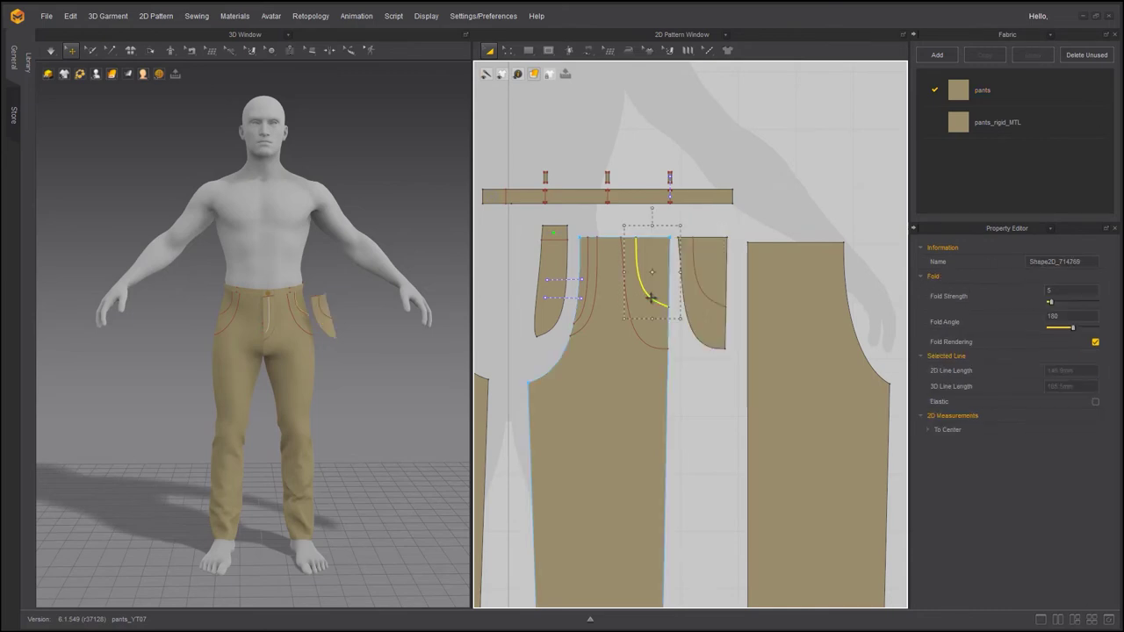
right_click(650, 298)
left_click(673, 407)
left_click(660, 279)
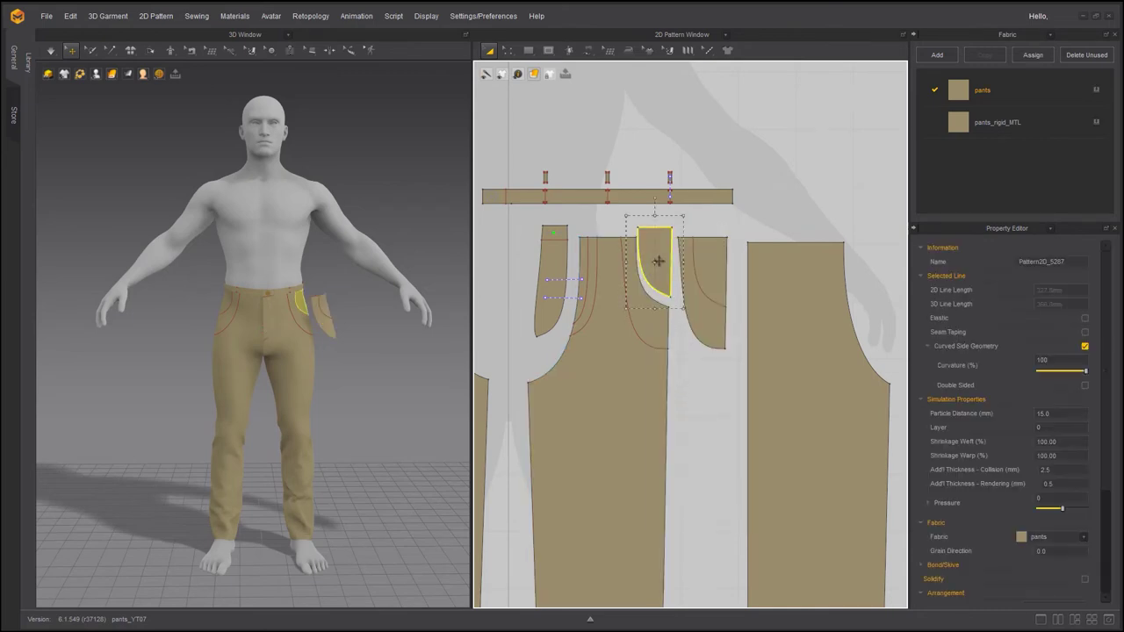
key("Delete")
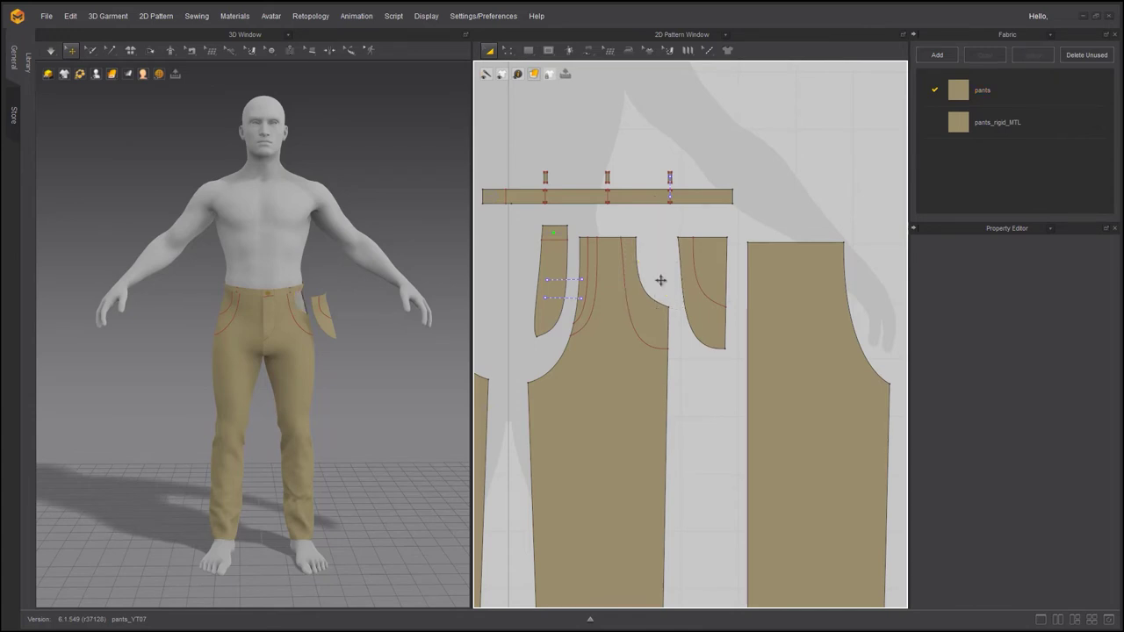
- Move the copied pocket bag in 3D so it sits in front of the pocket opening on the pants
left_click(328, 333)
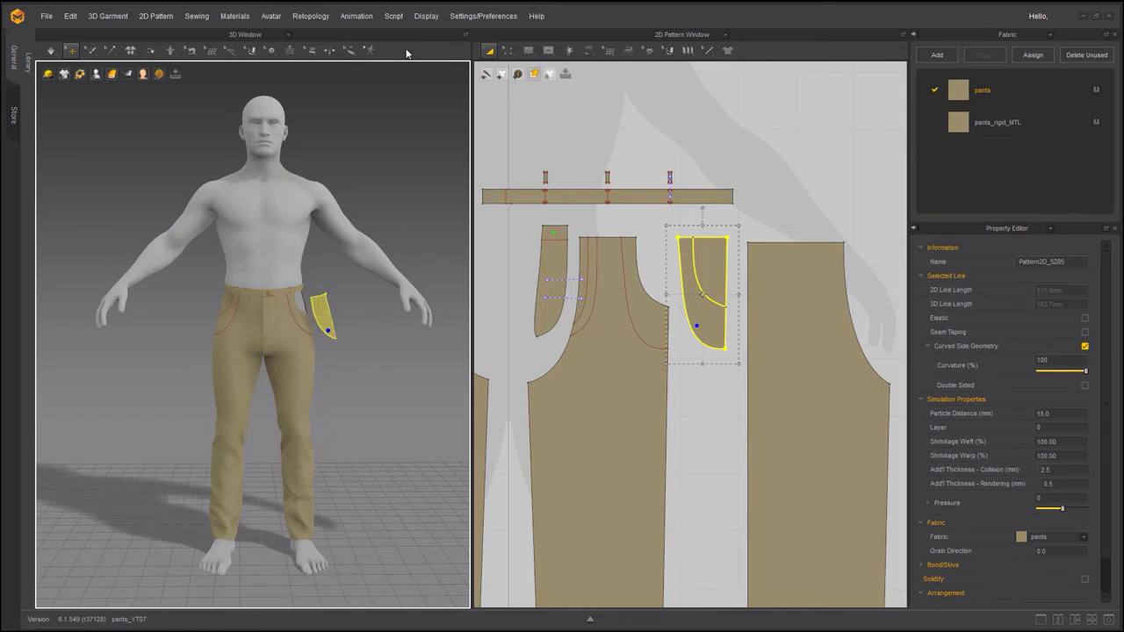
scroll(334, 313, "up", 5)
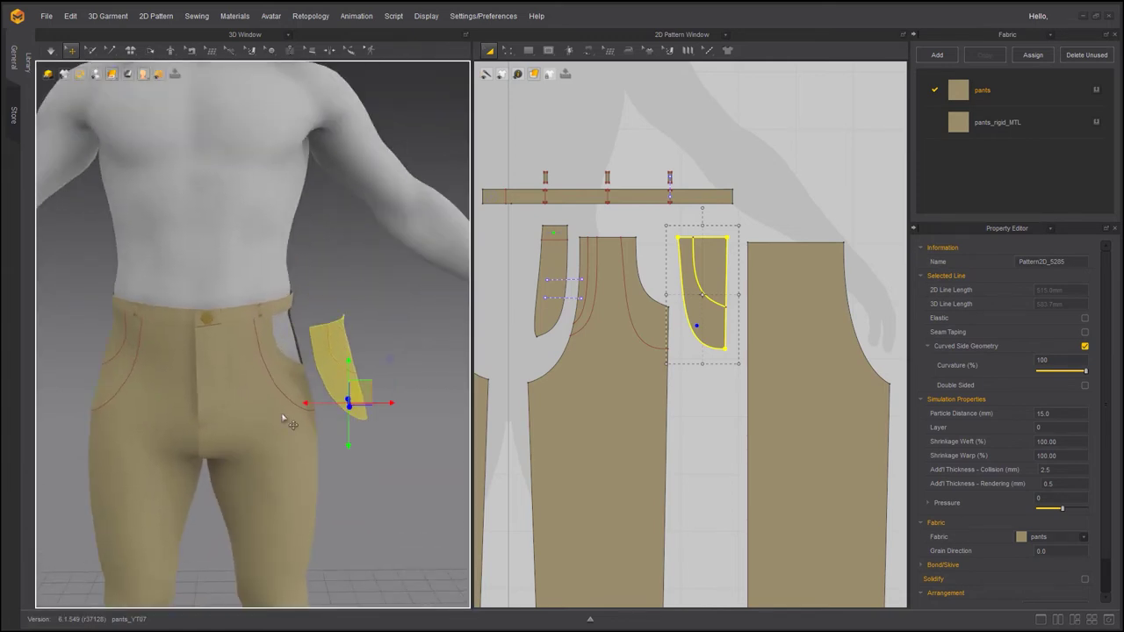
left_click_drag(348, 360, 349, 331)
right_click_drag(377, 409, 389, 428)
left_click_drag(397, 383, 361, 384)
left_click_drag(317, 352, 317, 366)
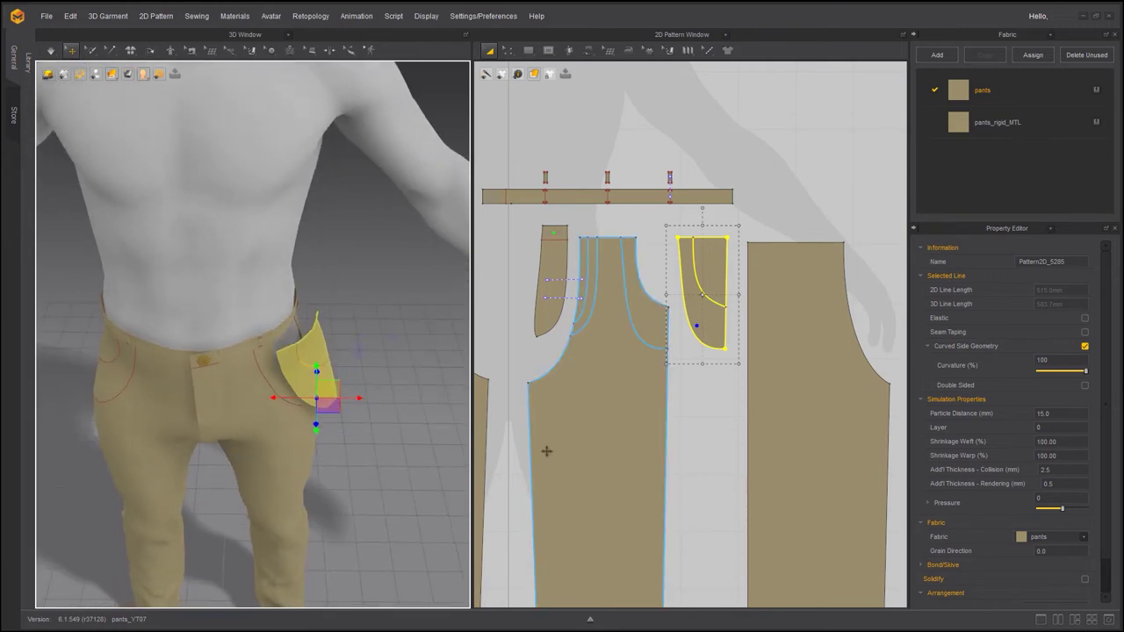
- Delete the internal opening curve from the copied pocket bag pattern
left_click(716, 441)
left_click(707, 296)
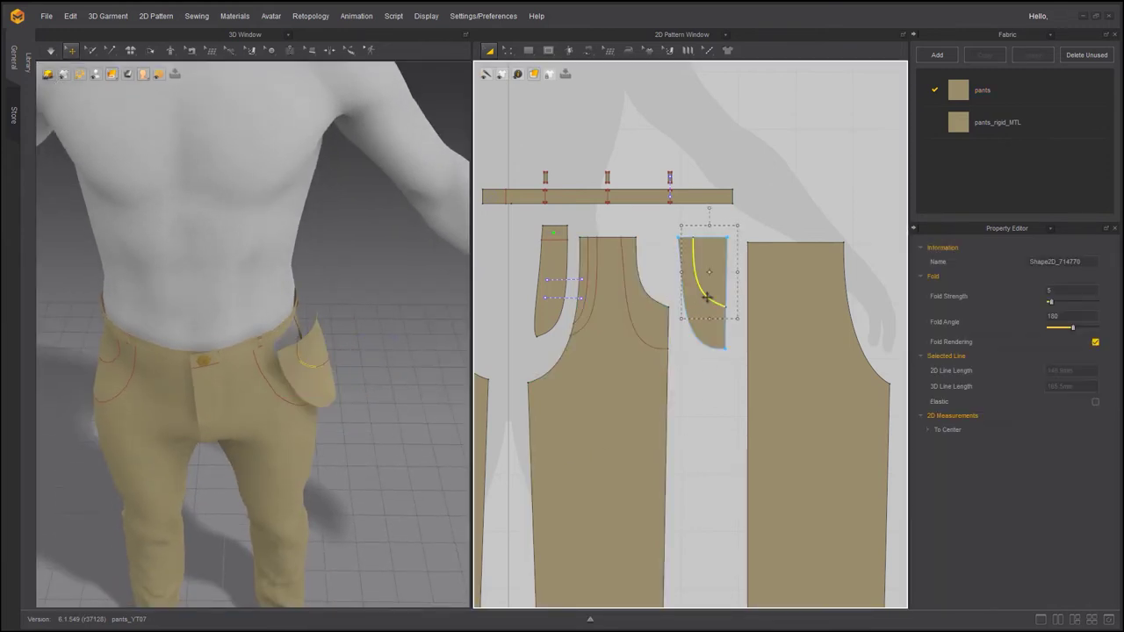
key("Delete")
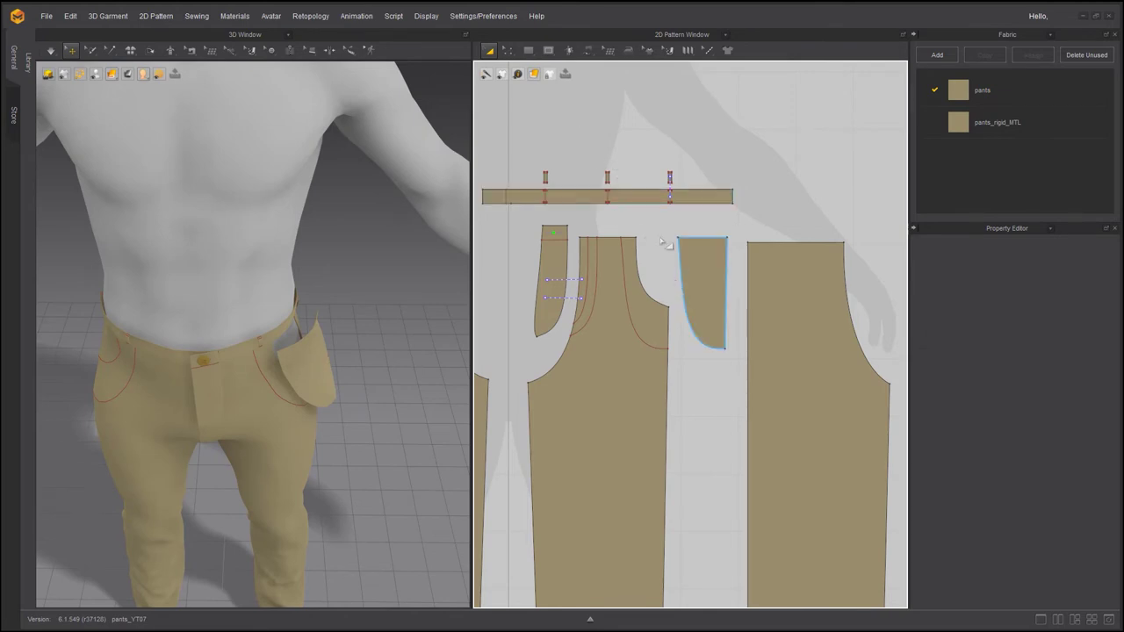
- Free-sew the front panel's side edge below the opening, about 72 mm long, to the lower outer edge of the pocket bag
scroll(662, 287, "up", 3)
left_click(670, 400)
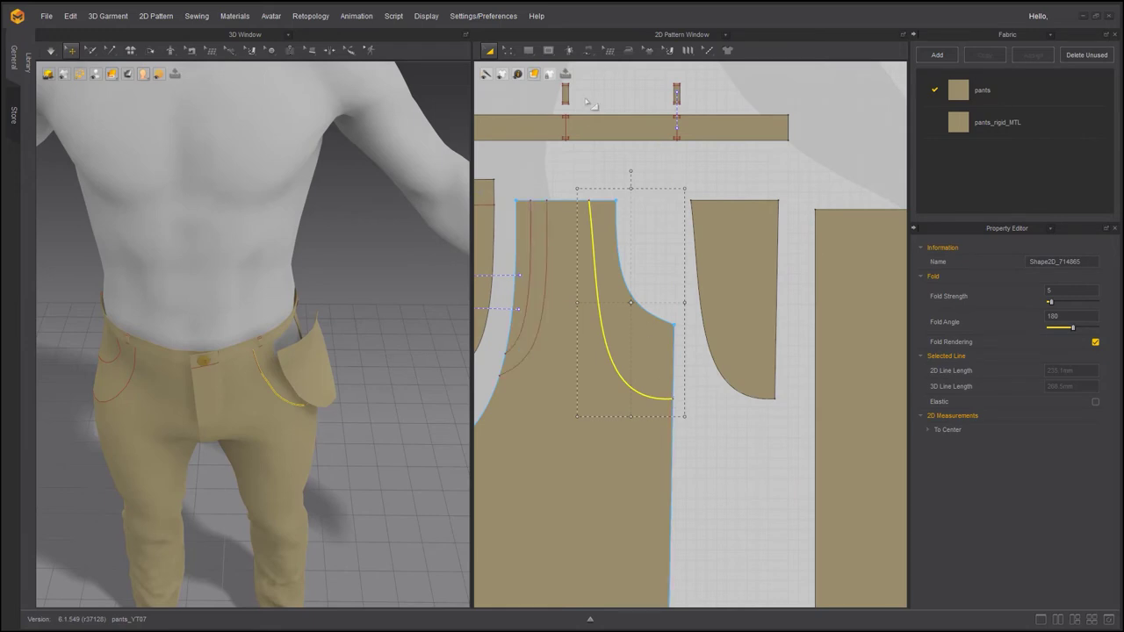
left_click(589, 54)
left_click(615, 118)
left_click(673, 399)
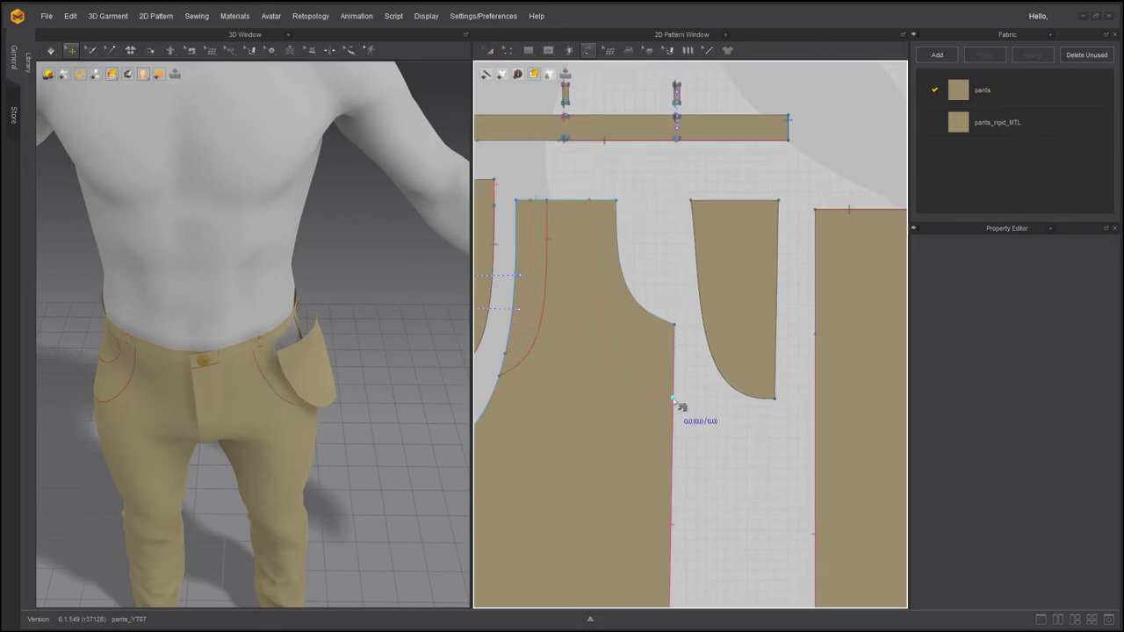
left_click(673, 328)
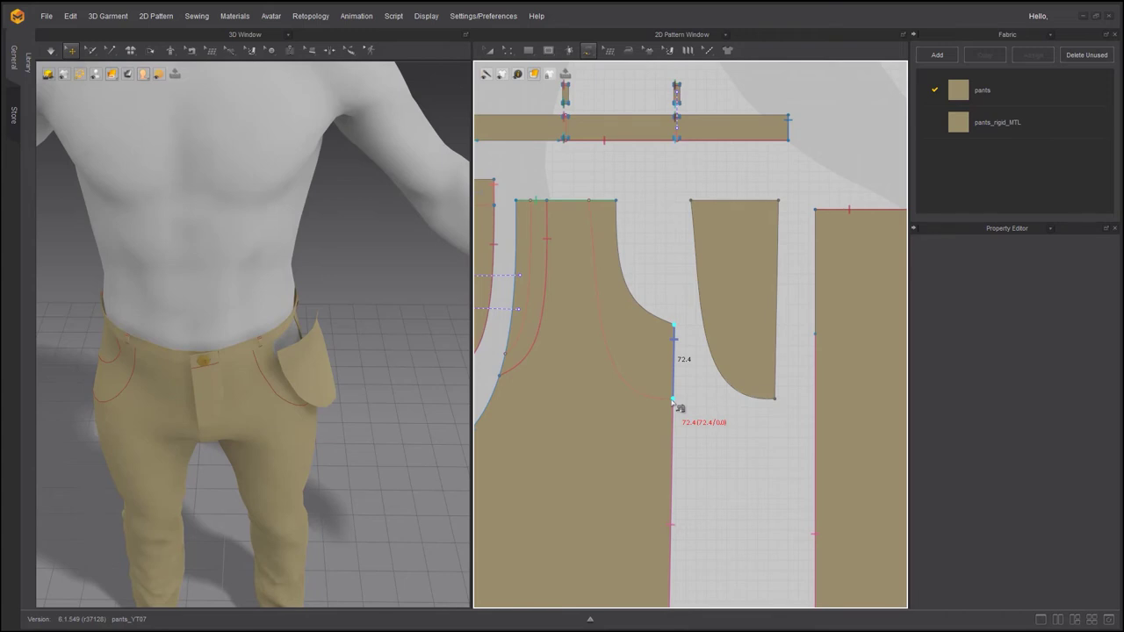
left_click(774, 397)
left_click(775, 326)
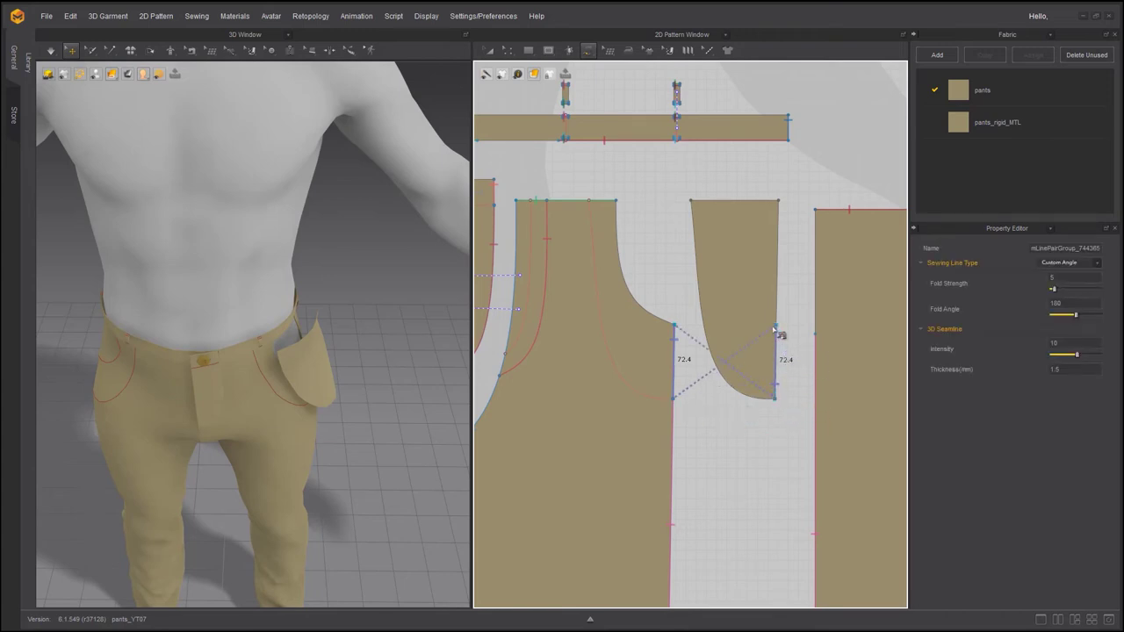
- Reverse the direction of the seam between the front panel's side edge and the pocket bag so the threads no longer cross
left_click(589, 50)
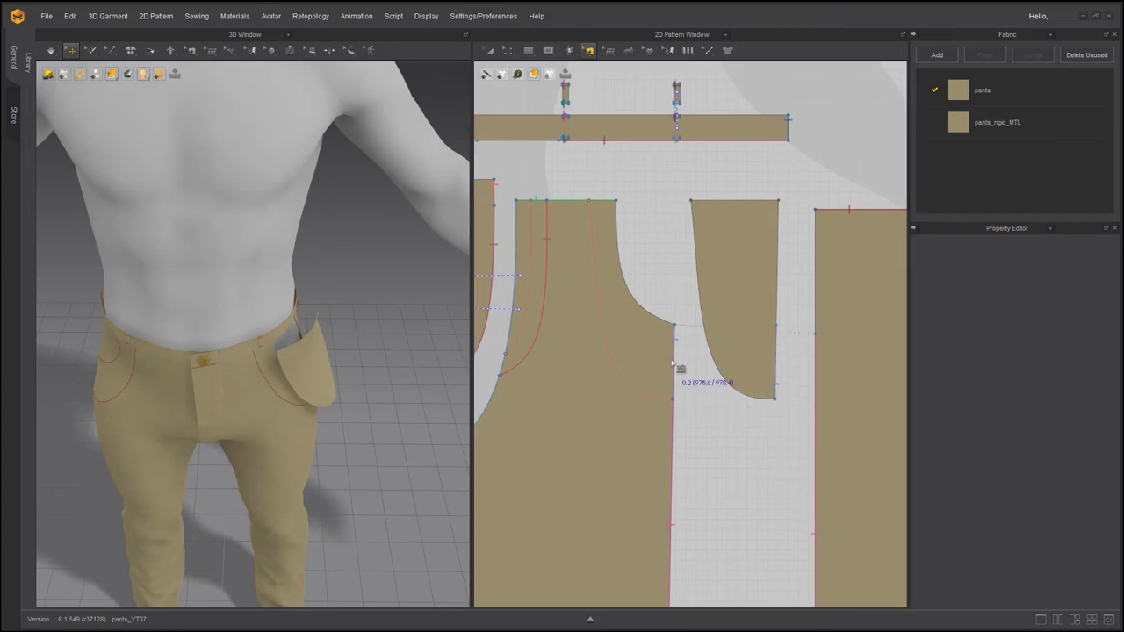
right_click(775, 325)
left_click(786, 344)
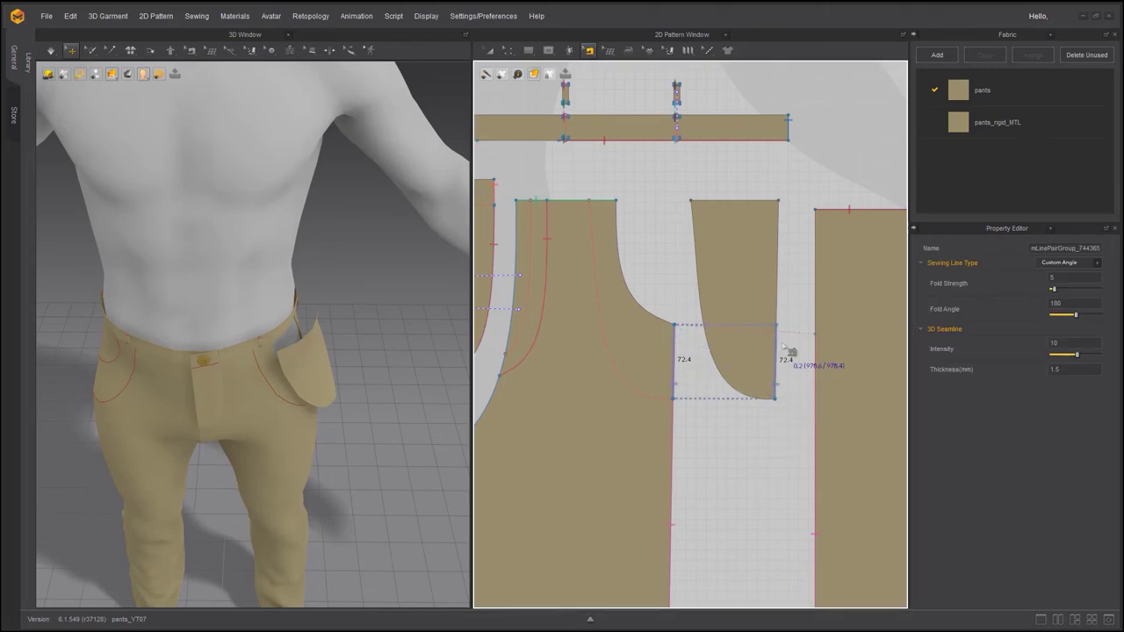
- Free-sew the pocket bag's upper outer edge, about 122 mm long, to the top section of the back panel's side edge
left_click(588, 50)
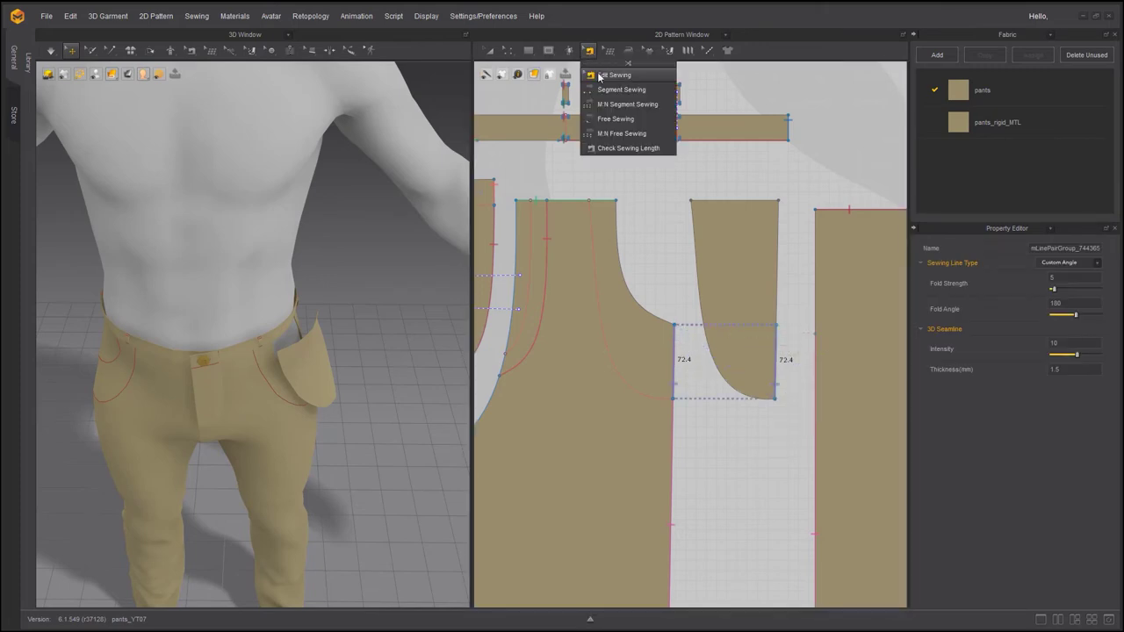
left_click(614, 75)
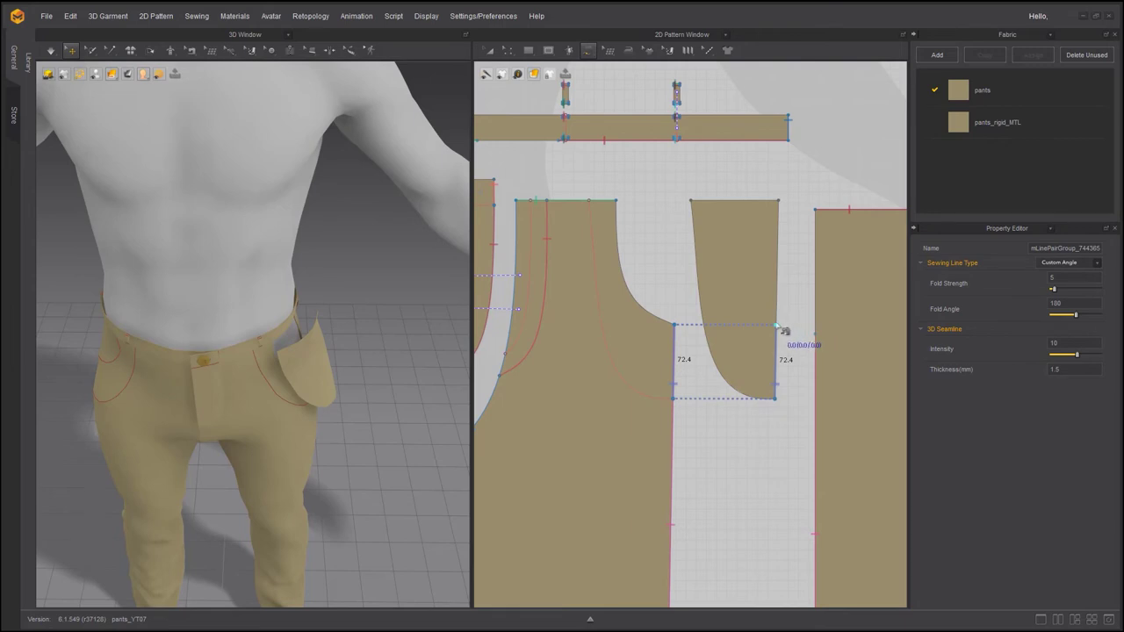
left_click_drag(776, 326, 776, 204)
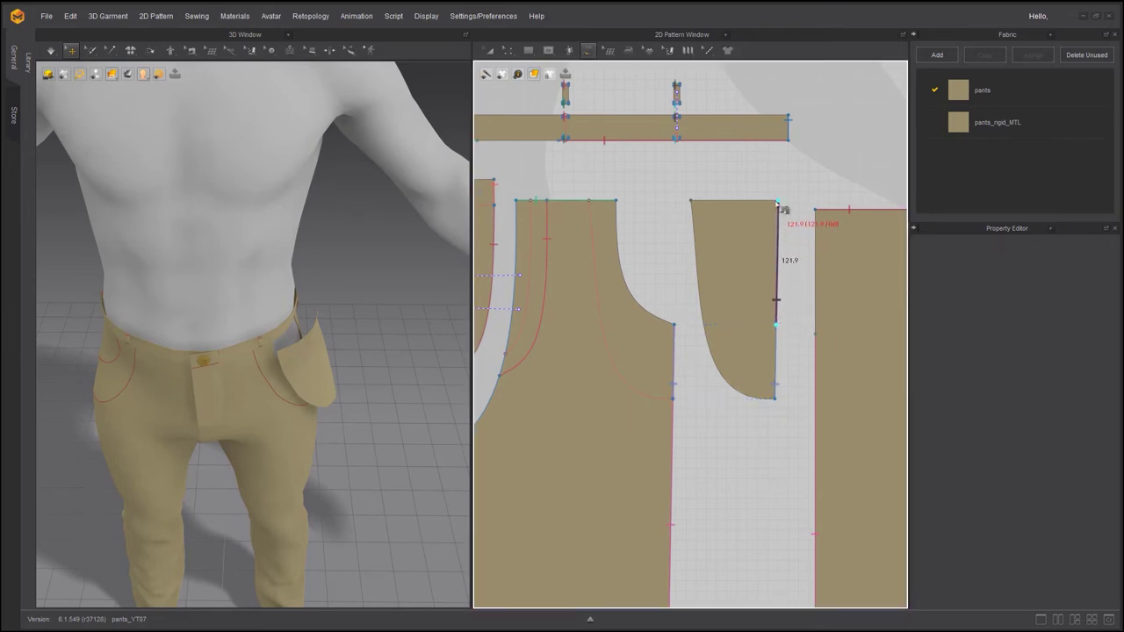
left_click(815, 336)
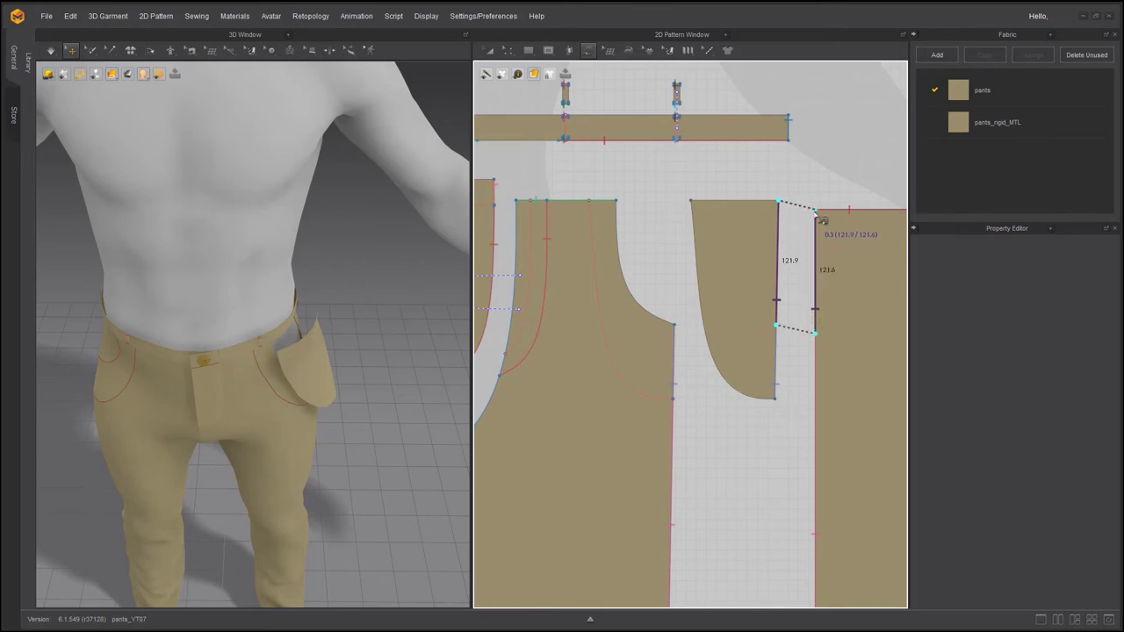
left_click(815, 213)
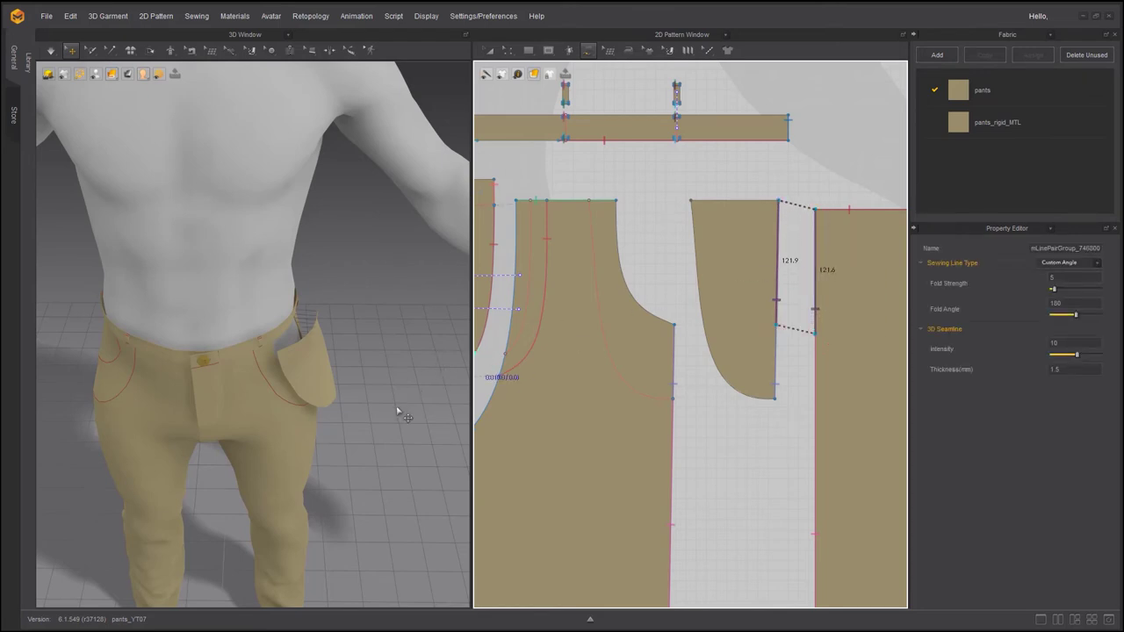
- Segment-sew the pocket bag's curved edge to the matching internal pocket curve on the front panel
right_click_drag(408, 418, 235, 379)
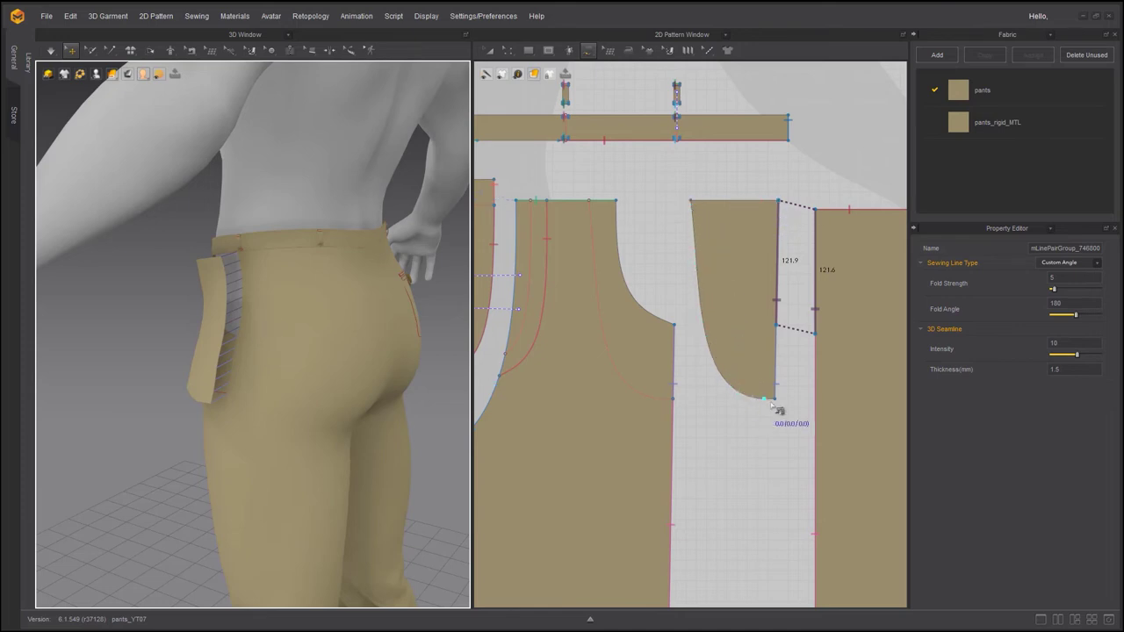
left_click(588, 51)
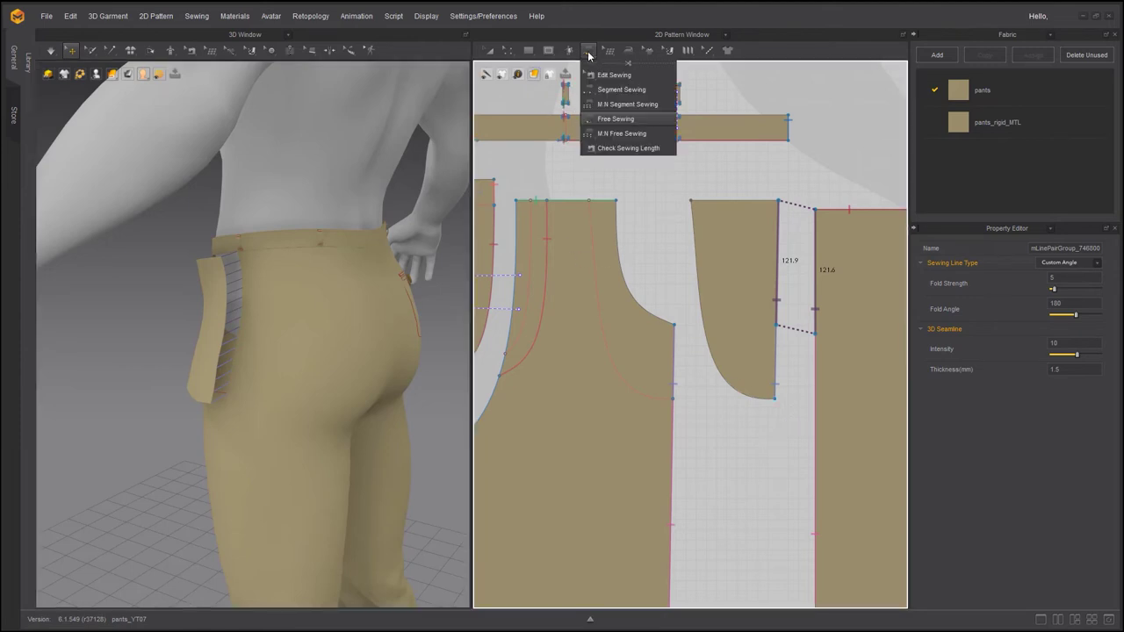
left_click(619, 92)
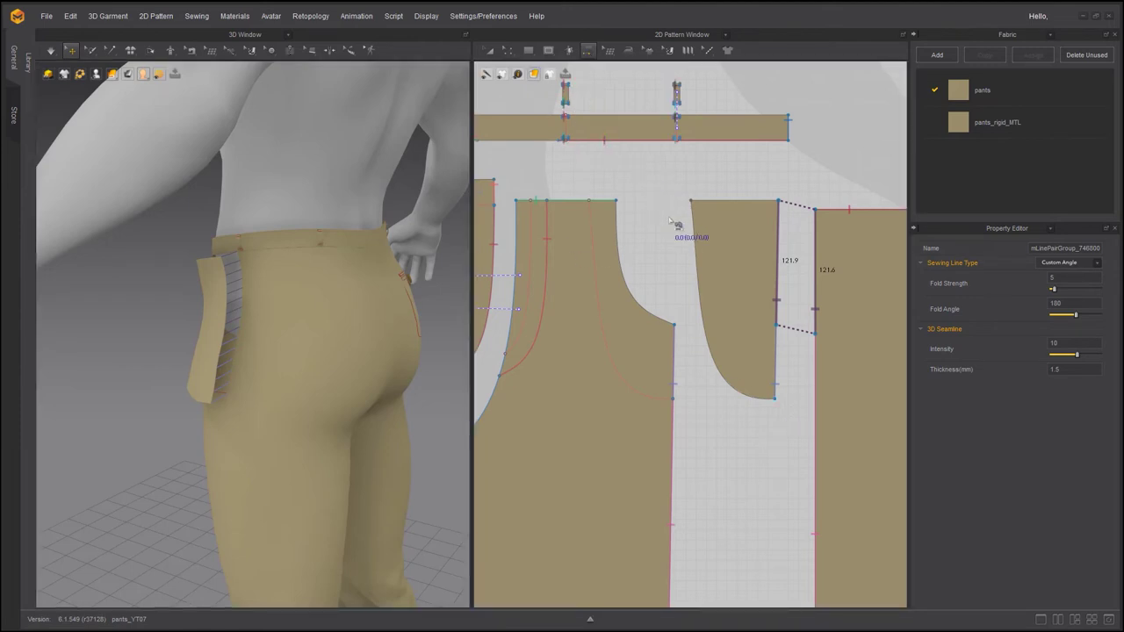
left_click(693, 232)
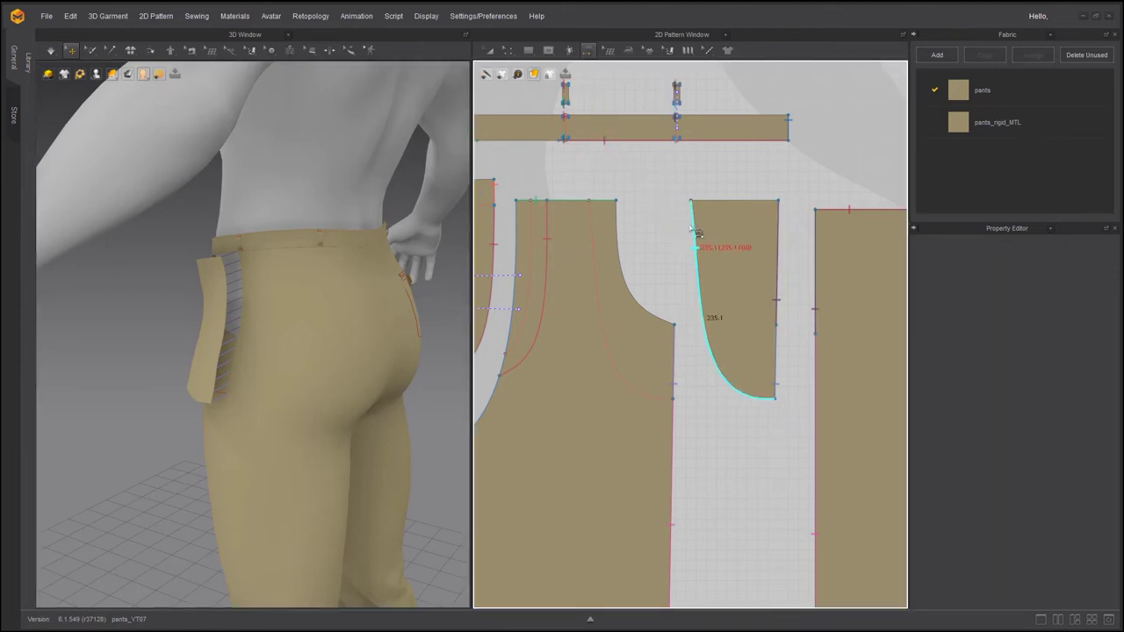
left_click(600, 290)
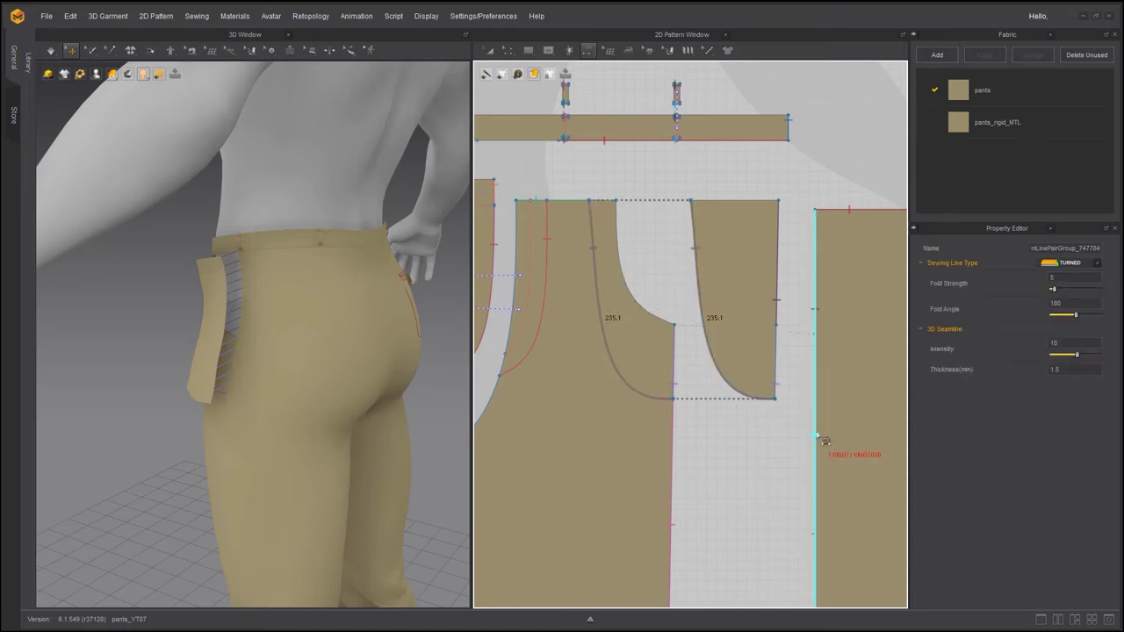
- Sew the pocket bag's top edge to the waistband's lower edge segment between the two belt loops above the front panel
right_click_drag(304, 436, 335, 317)
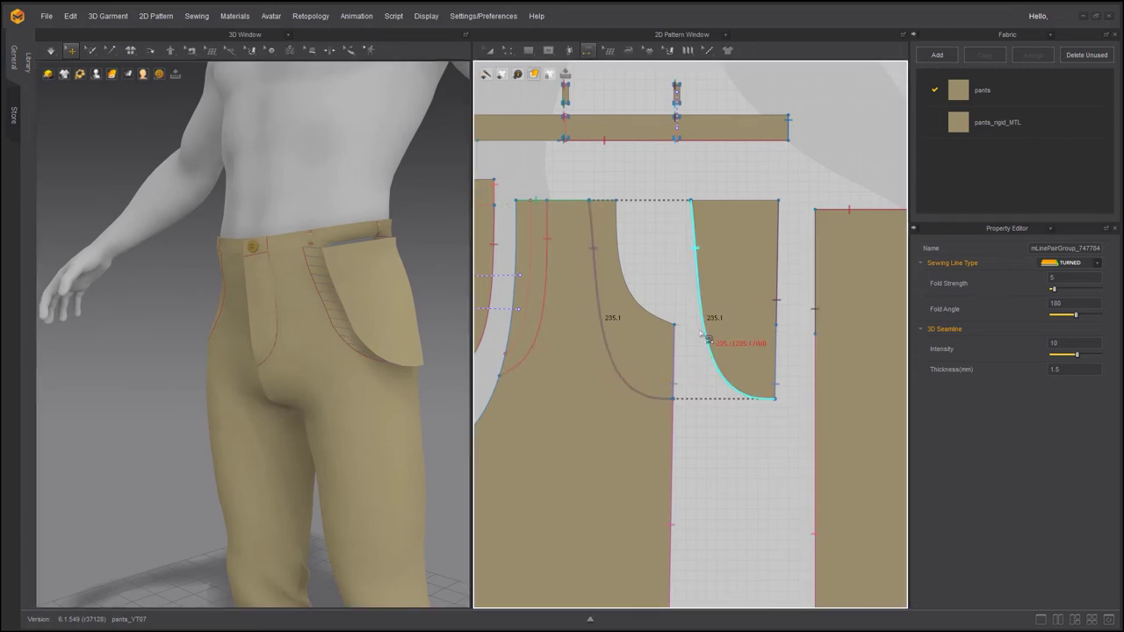
left_click(709, 202)
middle_click_drag(565, 186, 660, 230)
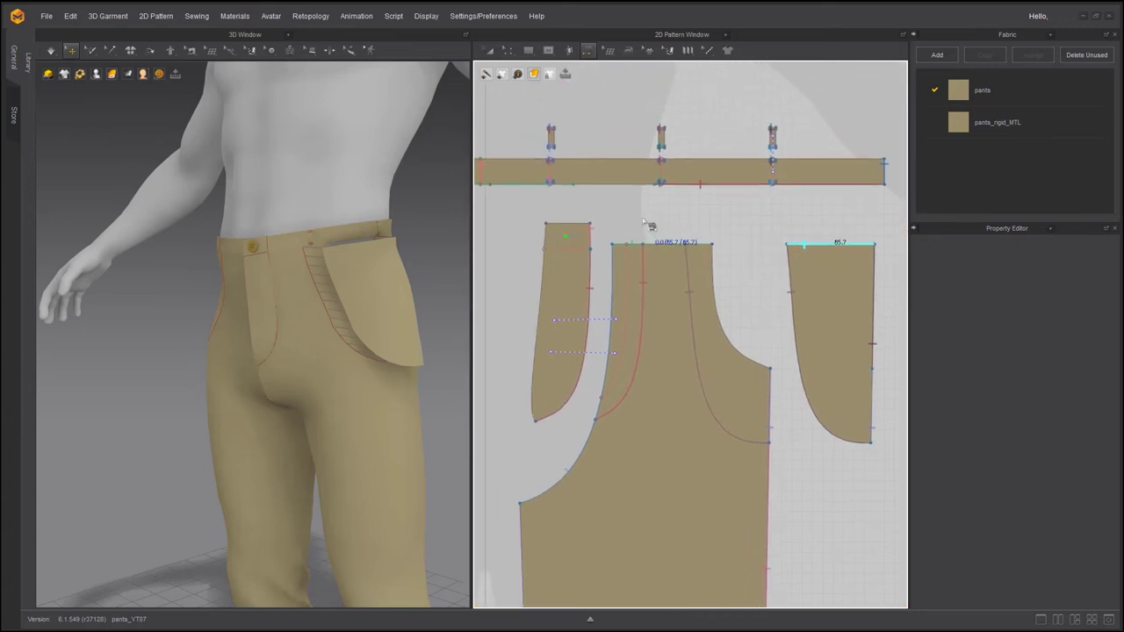
left_click(606, 188)
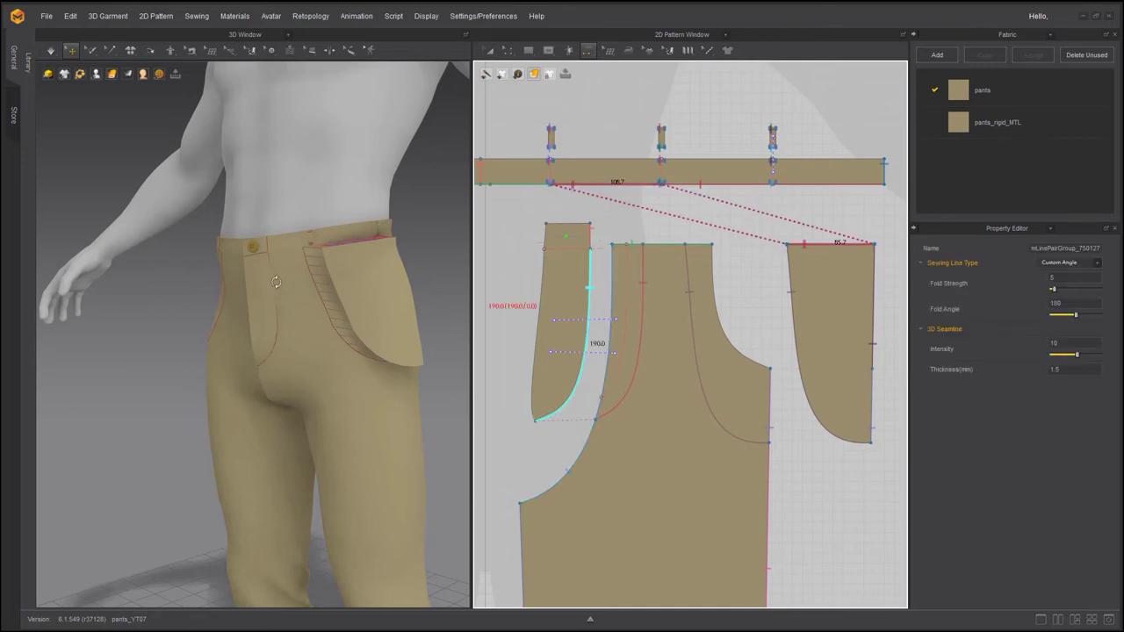
scroll(293, 323, "up", 3)
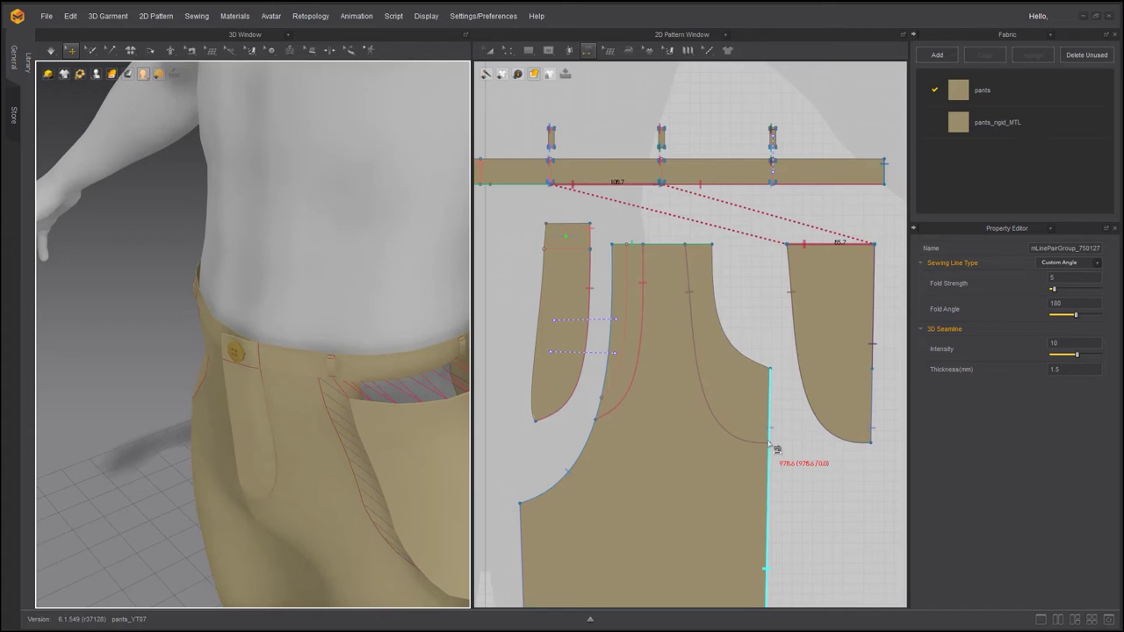
- Select all the pants patterns and set their simulation layer to 1
scroll(698, 237, "down", 4)
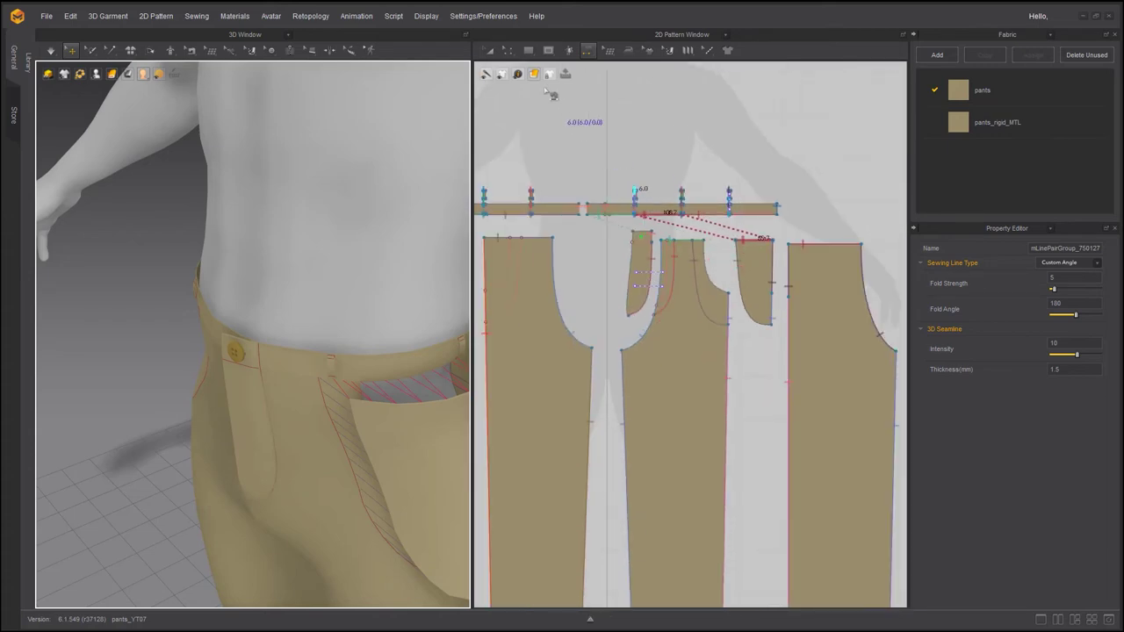
left_click(489, 52)
scroll(590, 207, "down", 5)
middle_click_drag(590, 207, 707, 253)
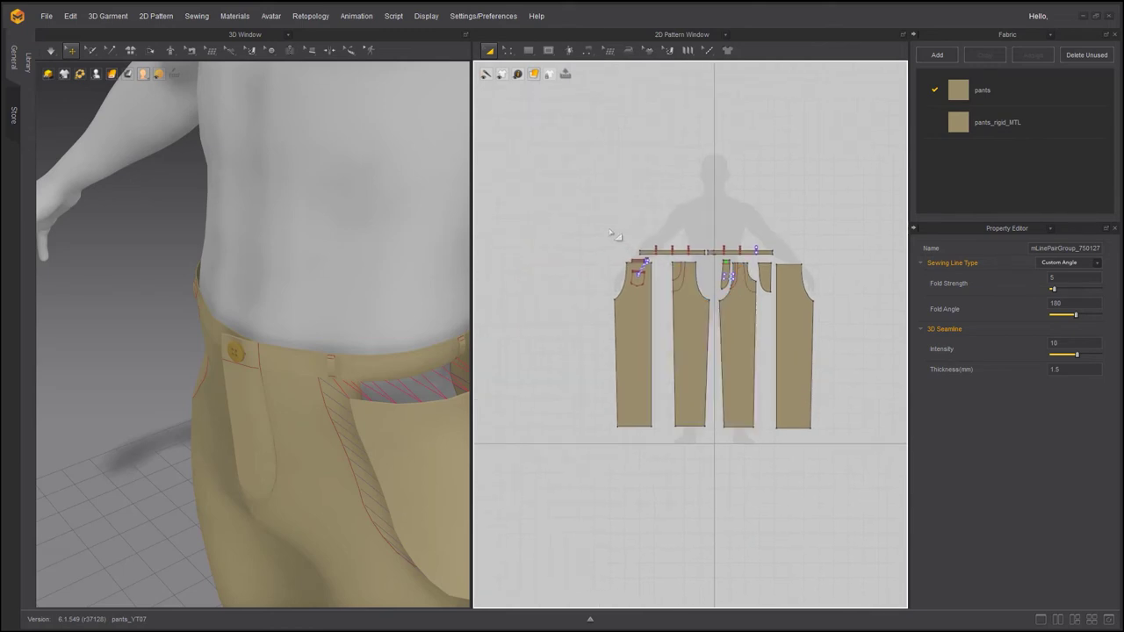
left_click_drag(591, 214, 878, 482)
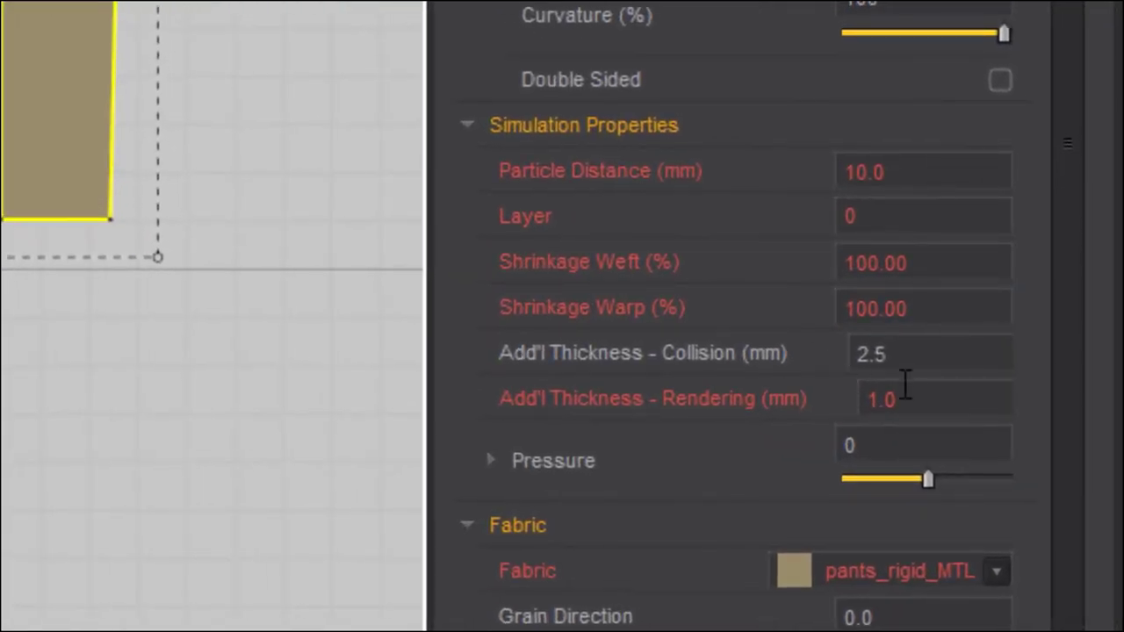
left_click(838, 216)
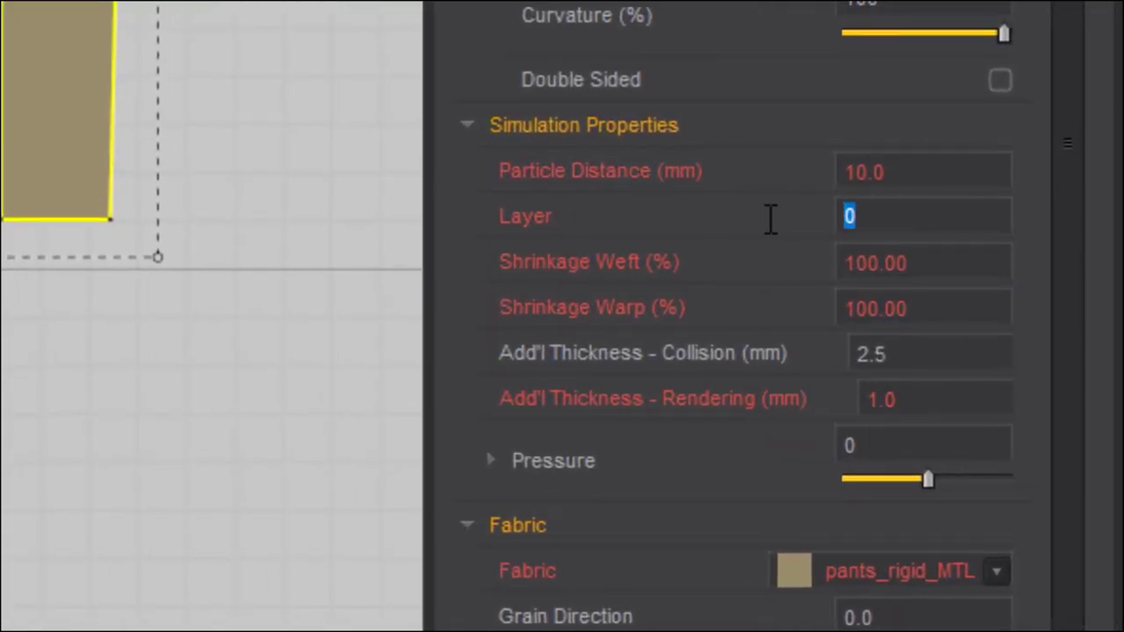
type("1")
key("Return")
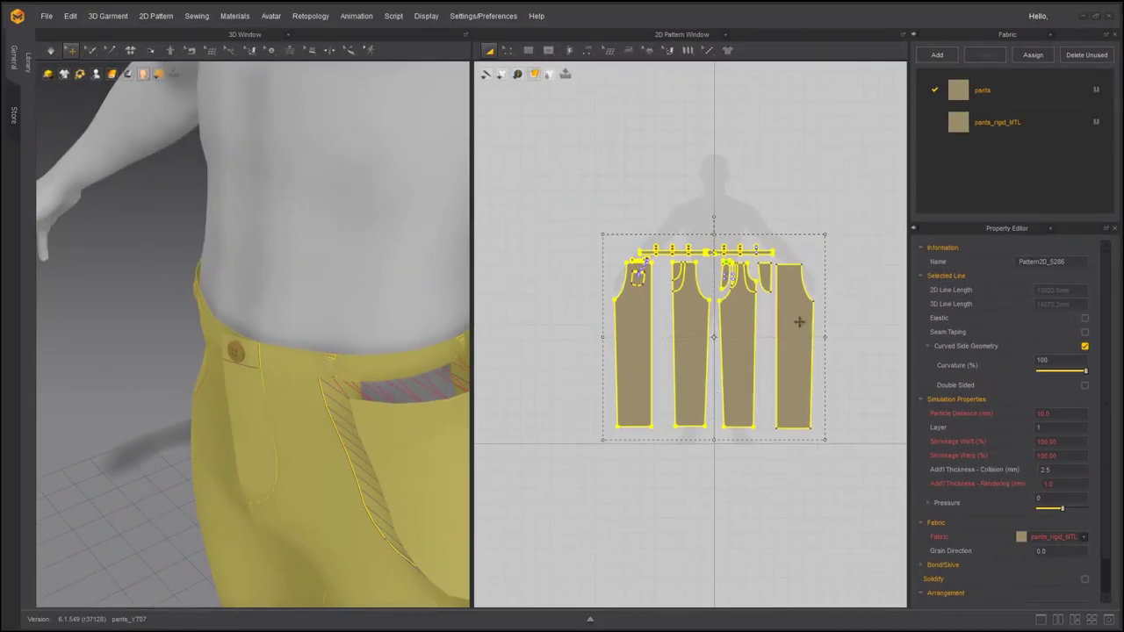
- Set the simulation layer of the pocket bag pattern back to 0
scroll(798, 322, "up", 4)
left_click(701, 210)
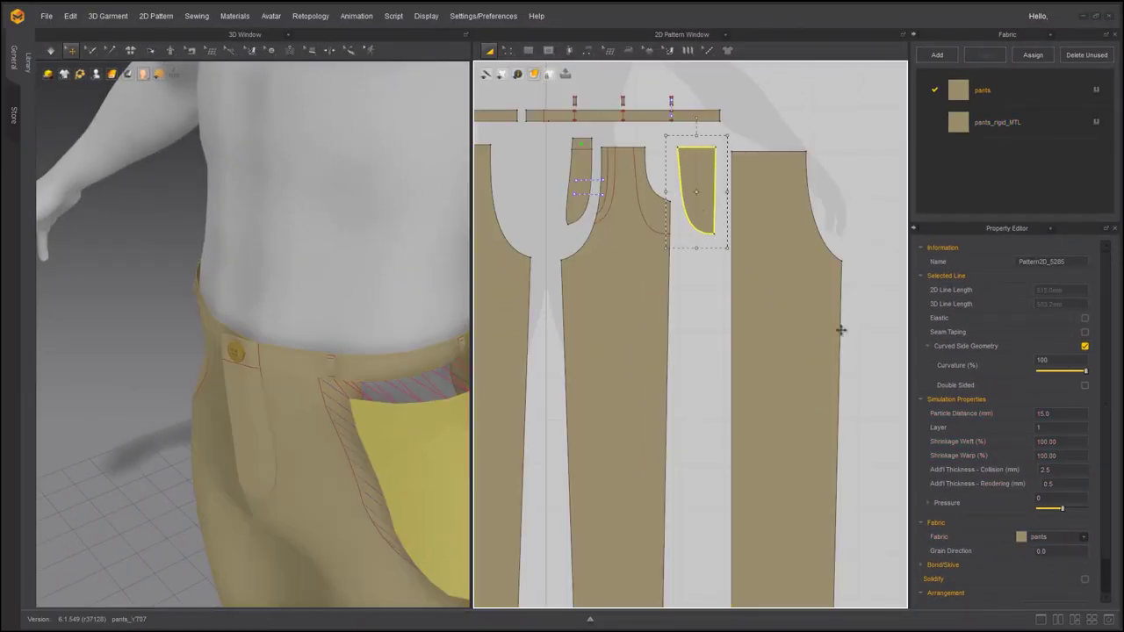
left_click(1046, 430)
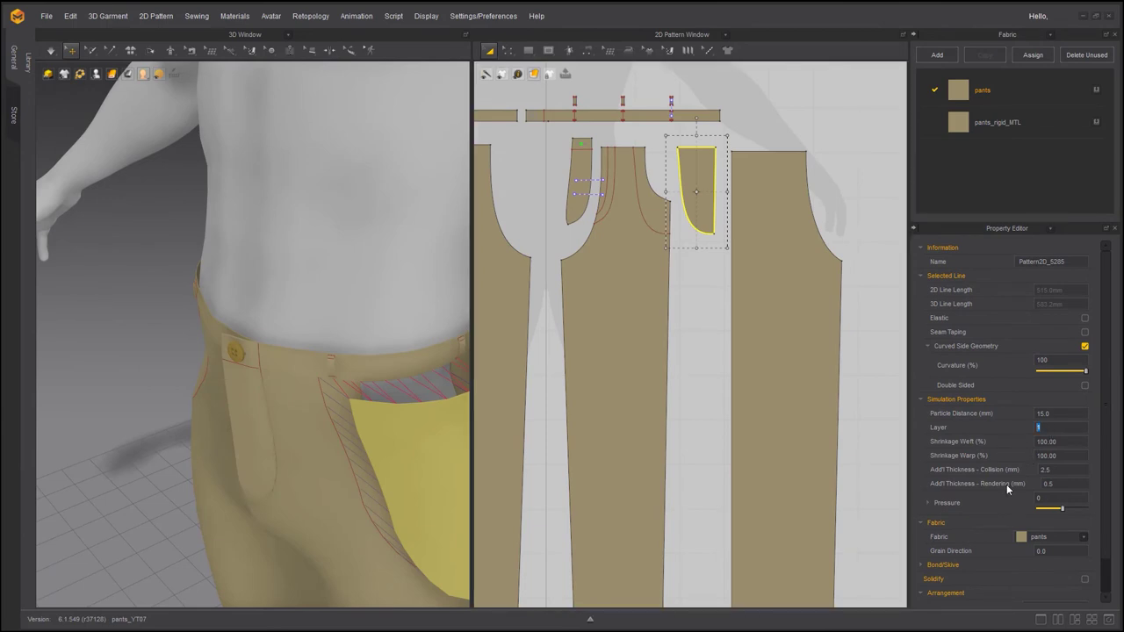
type("0")
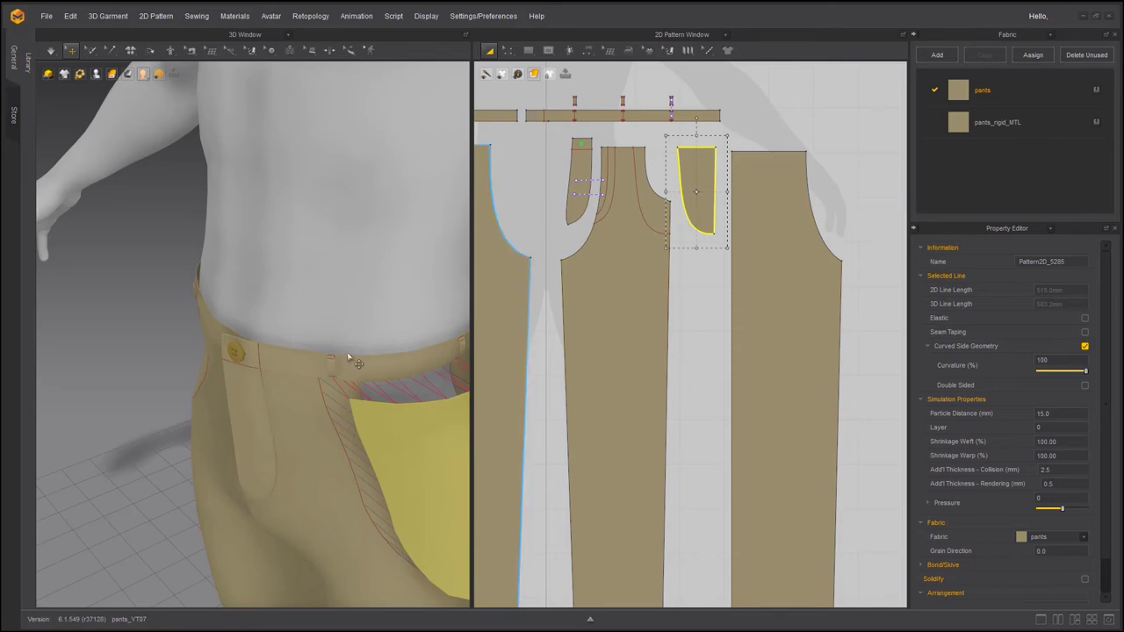
- Examine the pocket bag's seams from behind and the button and loop on the back pocket in 3D
right_click_drag(302, 426, 249, 411)
middle_click_drag(320, 410, 50, 378)
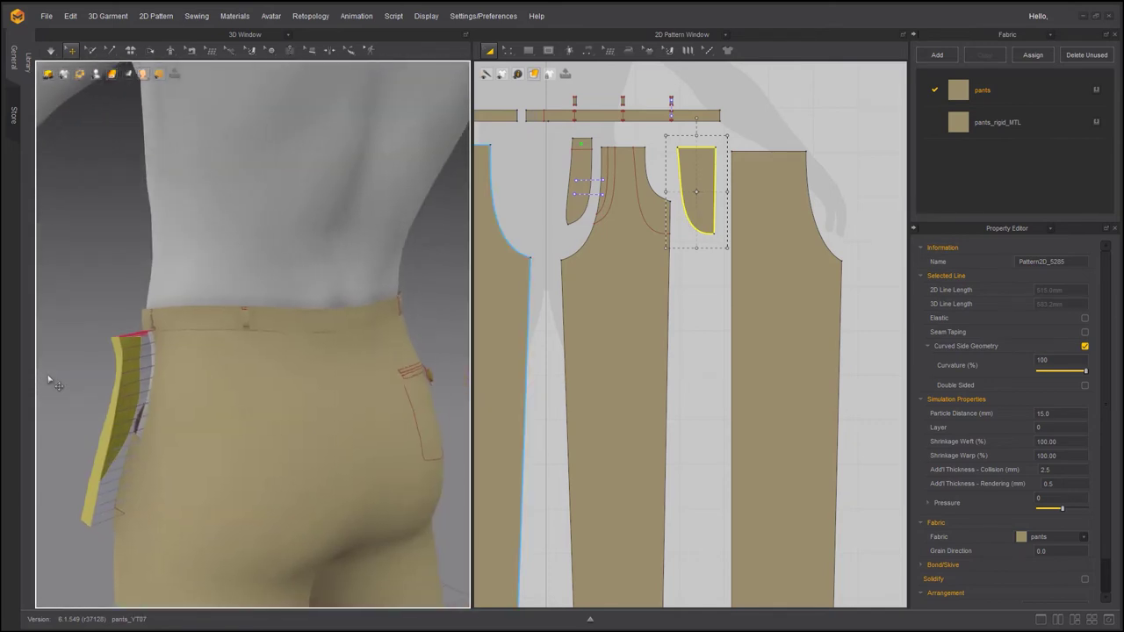
right_click_drag(298, 386, 250, 387)
scroll(251, 387, "up", 3)
middle_click_drag(290, 369, 169, 393)
middle_click_drag(192, 518, 231, 412)
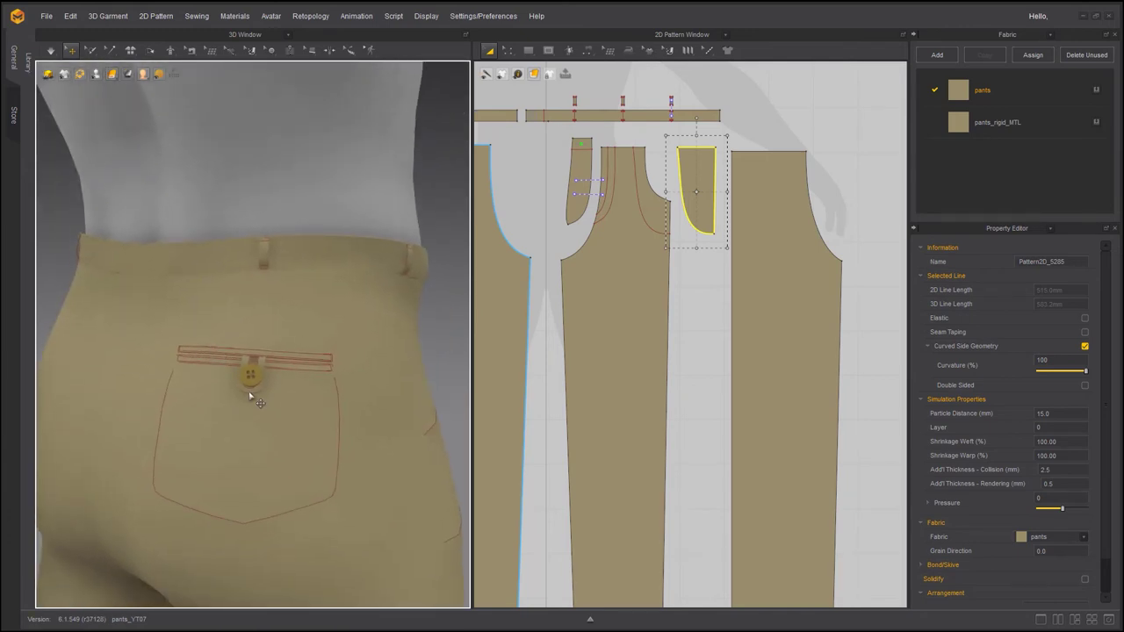
left_click(252, 377)
left_click(438, 373)
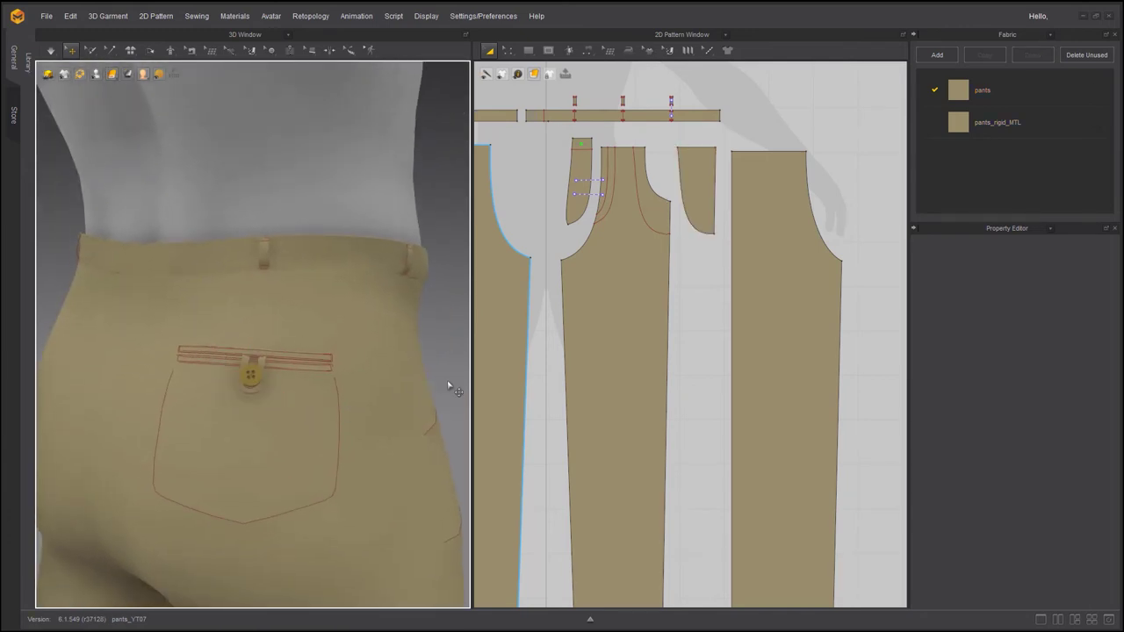
- Set the front pocket bag pattern's particle distance to 10 mm and save the project as pants_YT08
scroll(397, 402, "down", 5)
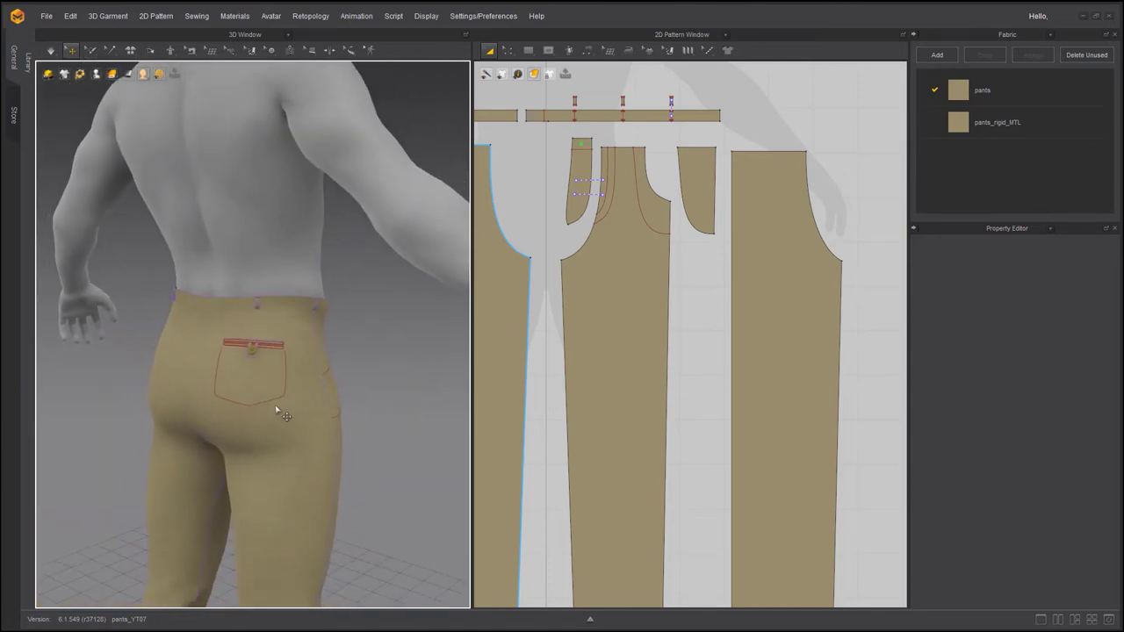
right_click_drag(275, 409, 580, 395)
right_click_drag(332, 432, 318, 402)
left_click(344, 342)
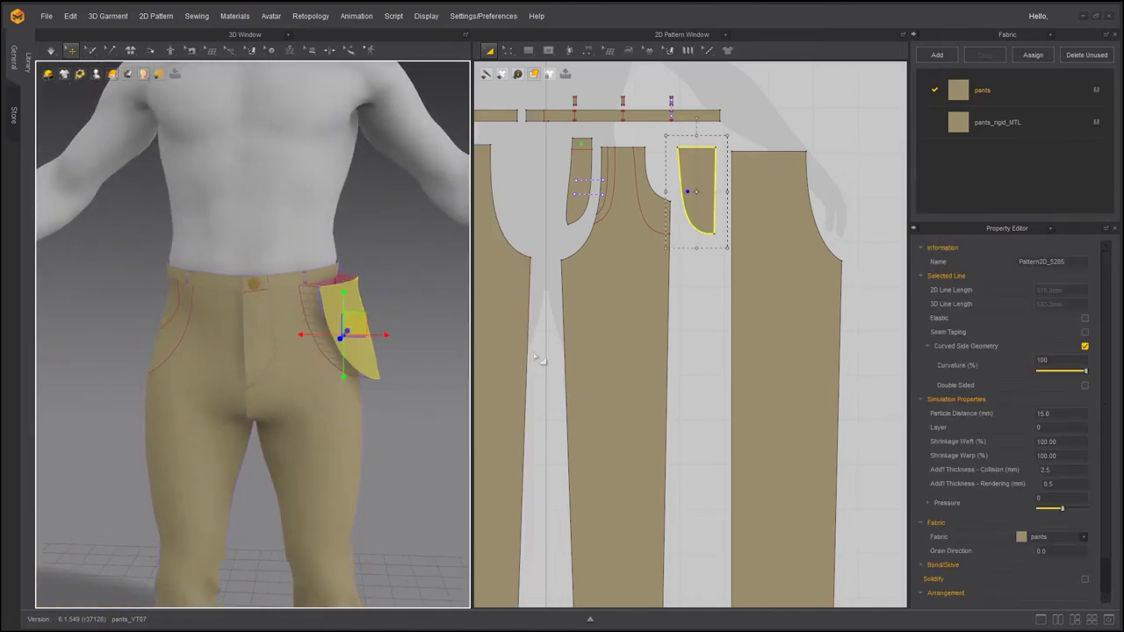
left_click(1049, 413)
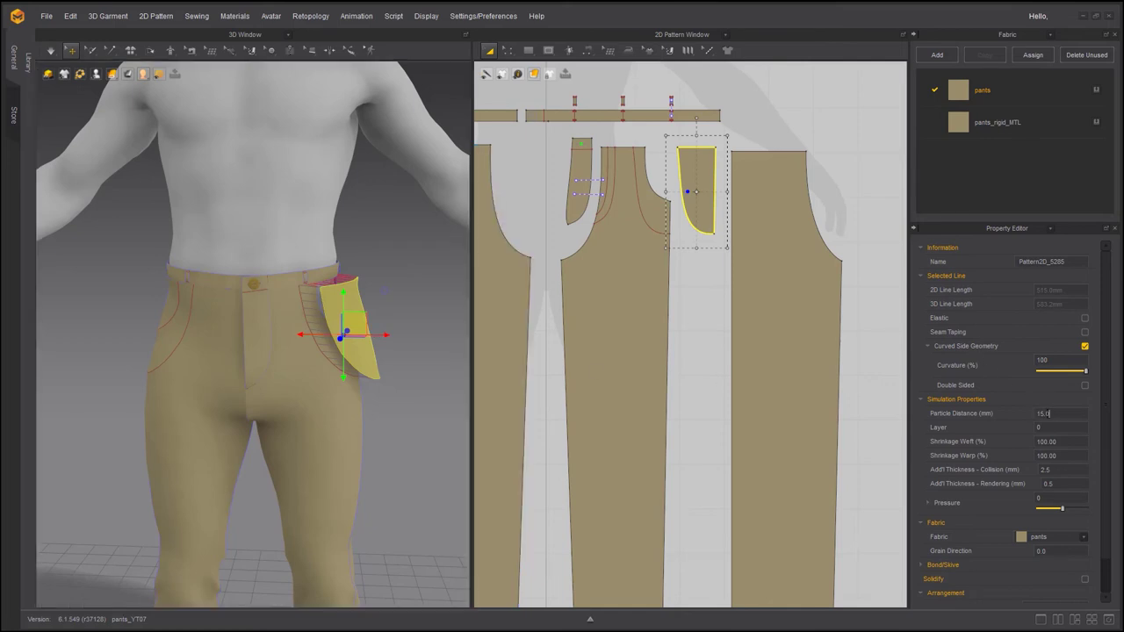
type("10")
key("Return")
left_click(47, 16)
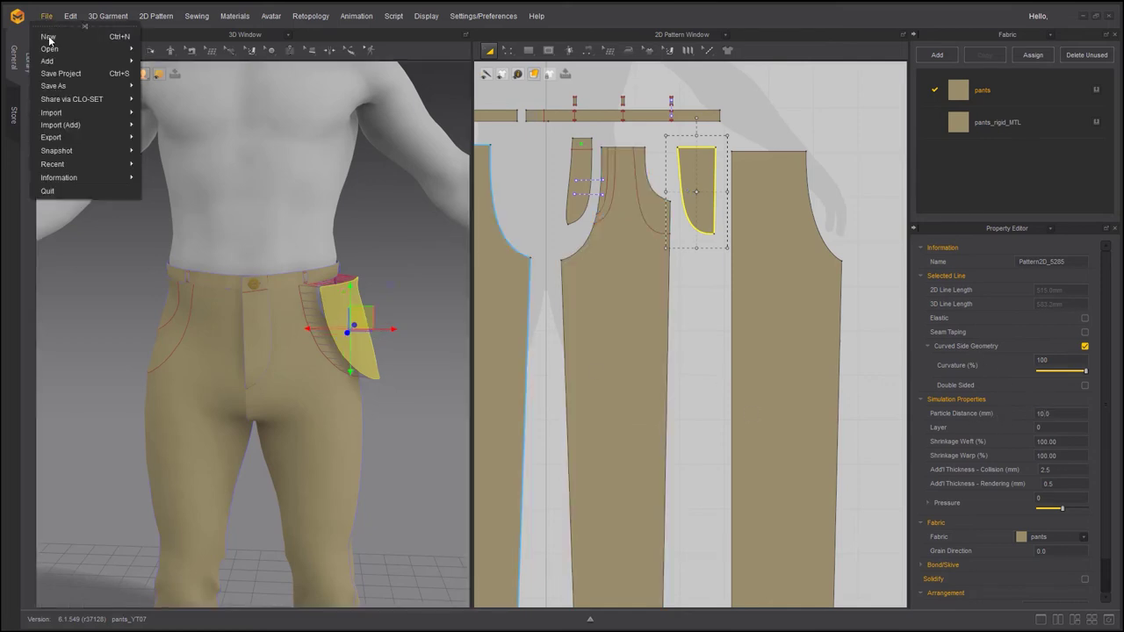
left_click(58, 73)
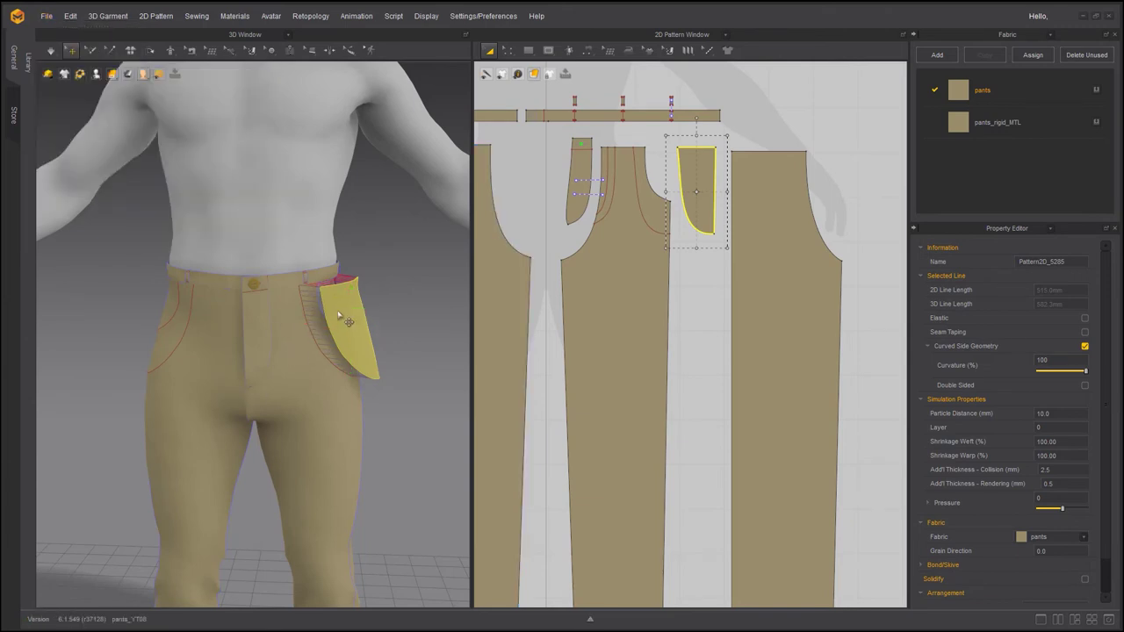
- Simulate the garment in Normal (Default) mode to pull the sewn pocket bag into place beneath the front panel
left_click(51, 51)
left_click(65, 91)
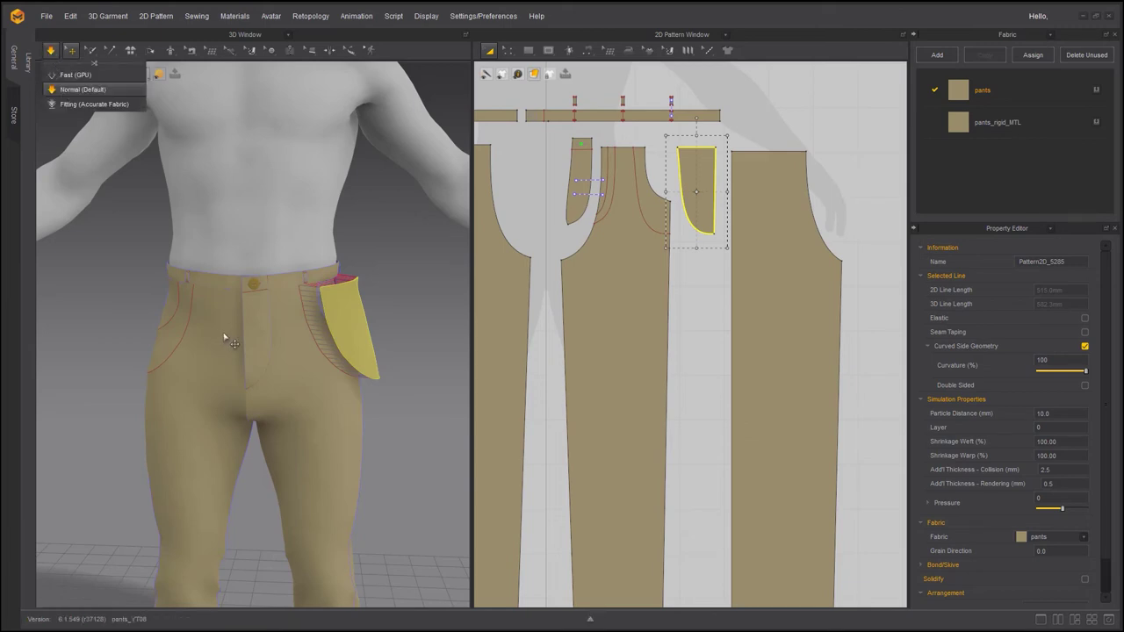
right_click_drag(396, 414, 321, 389)
left_click(351, 341)
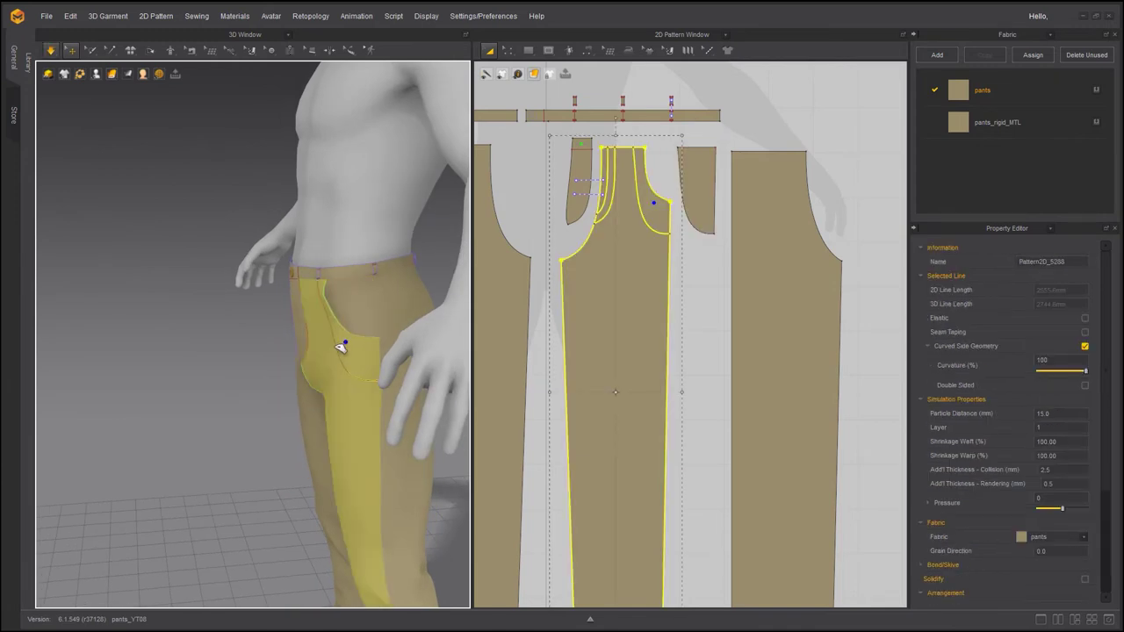
key("space")
scroll(282, 354, "up", 3)
right_click_drag(281, 355, 409, 352)
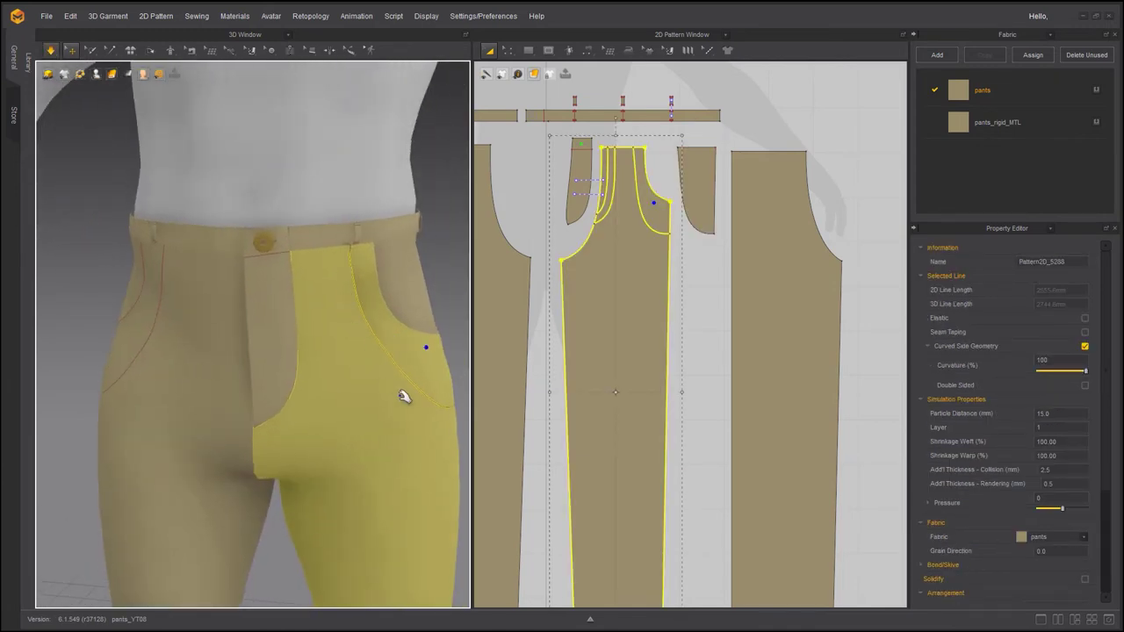
- Turn off Fold Rendering for the curved pocket bag line on the front panel
left_click(81, 101)
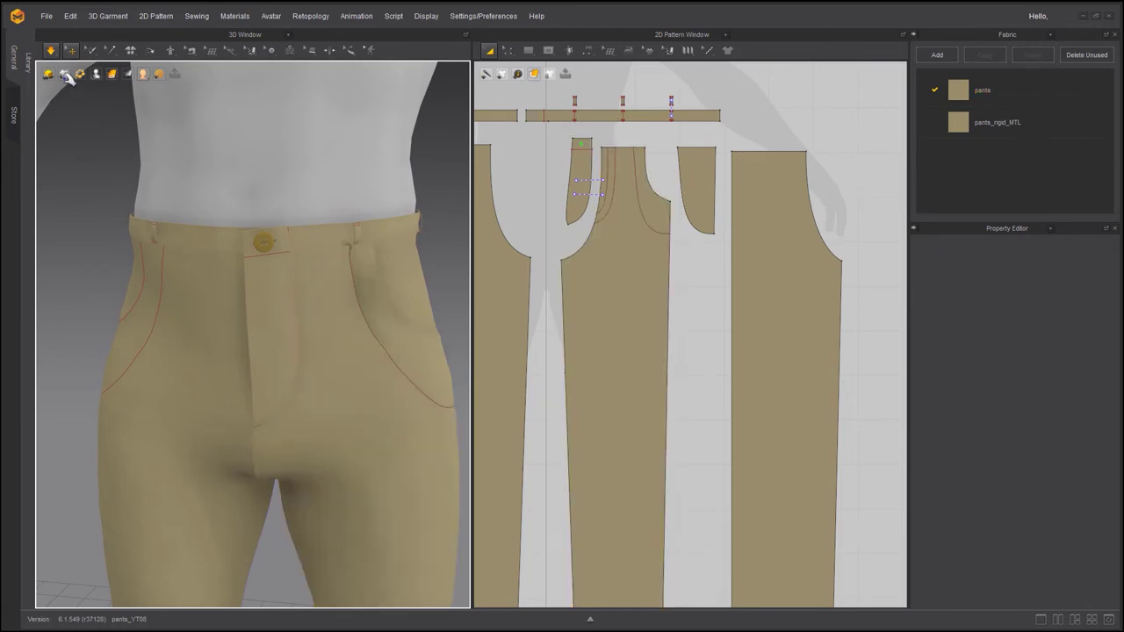
left_click(508, 51)
left_click(657, 234)
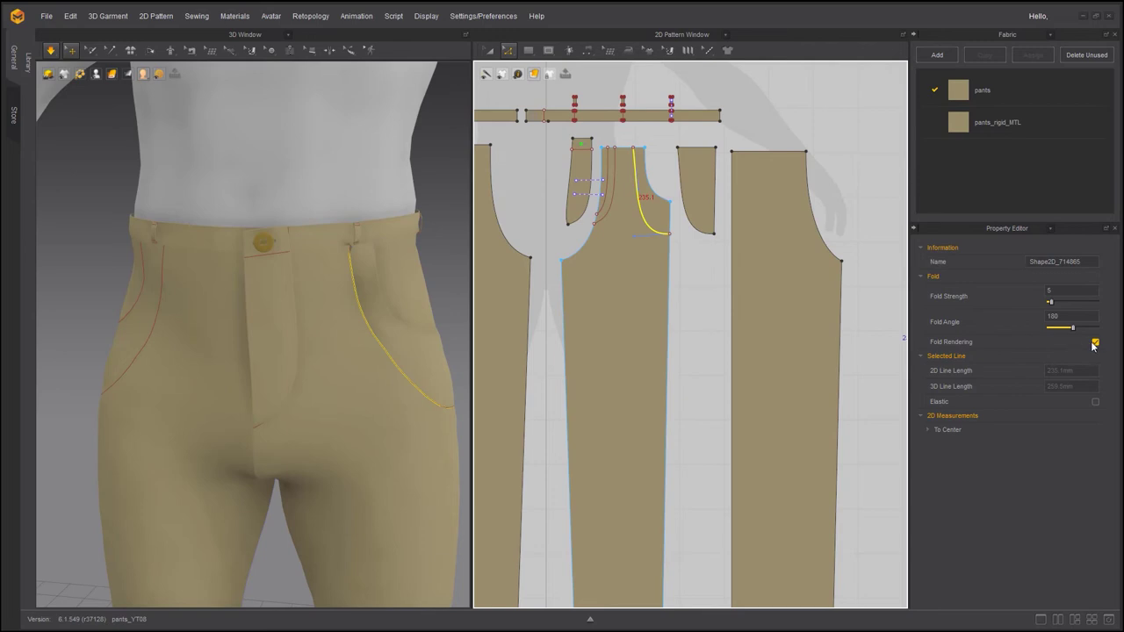
left_click(1095, 343)
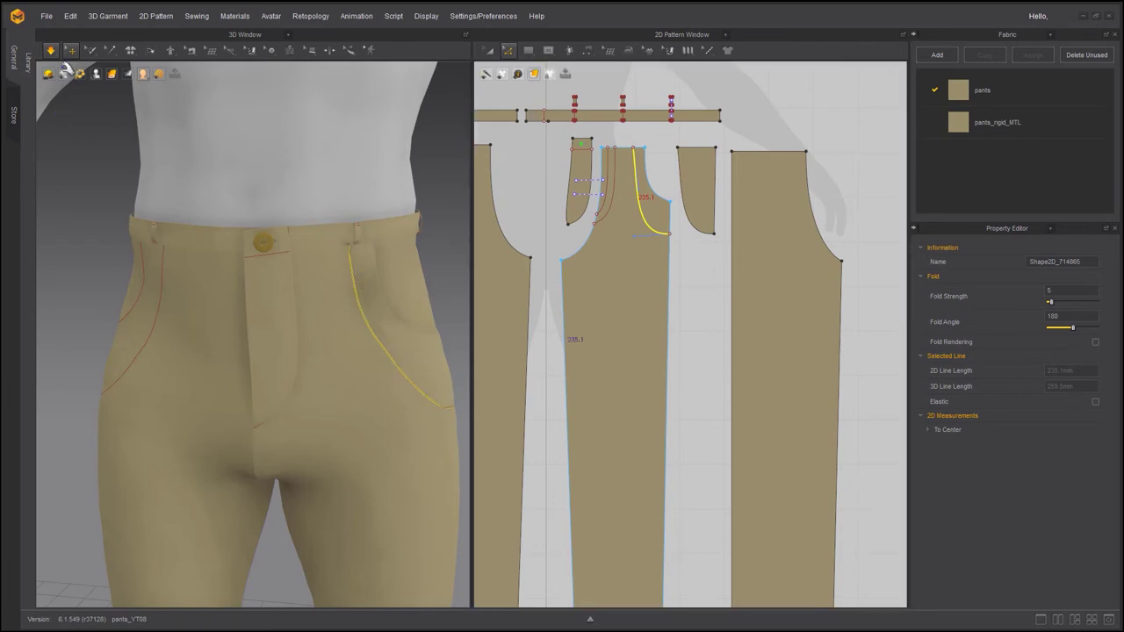
- Hide the garment's internal lines in the 3D view and clear the selection
left_click(65, 76)
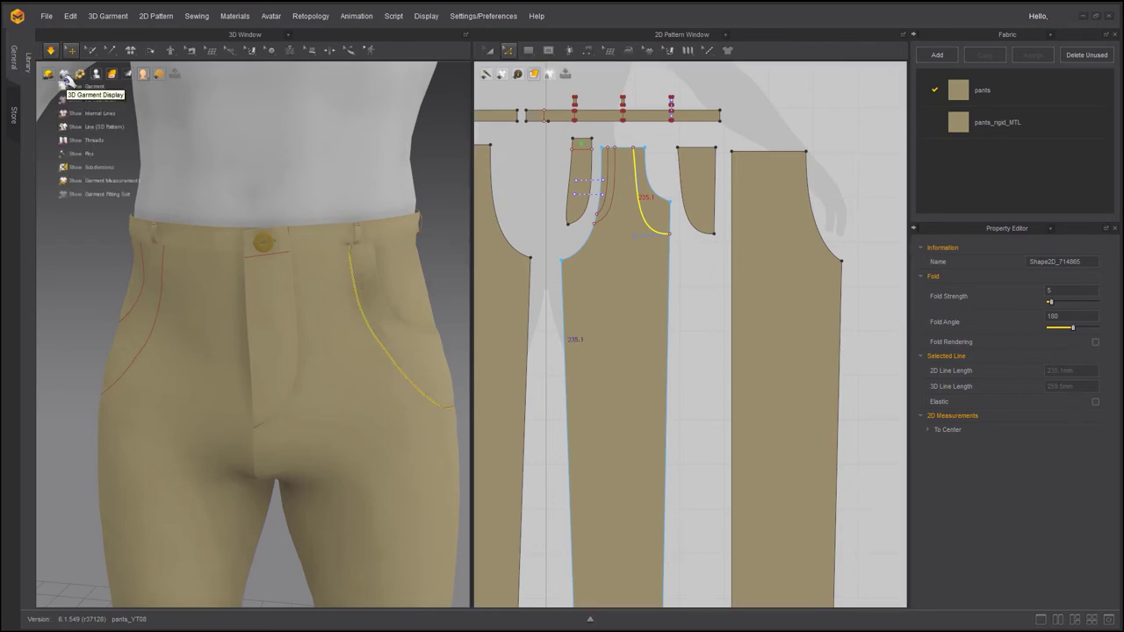
left_click(102, 119)
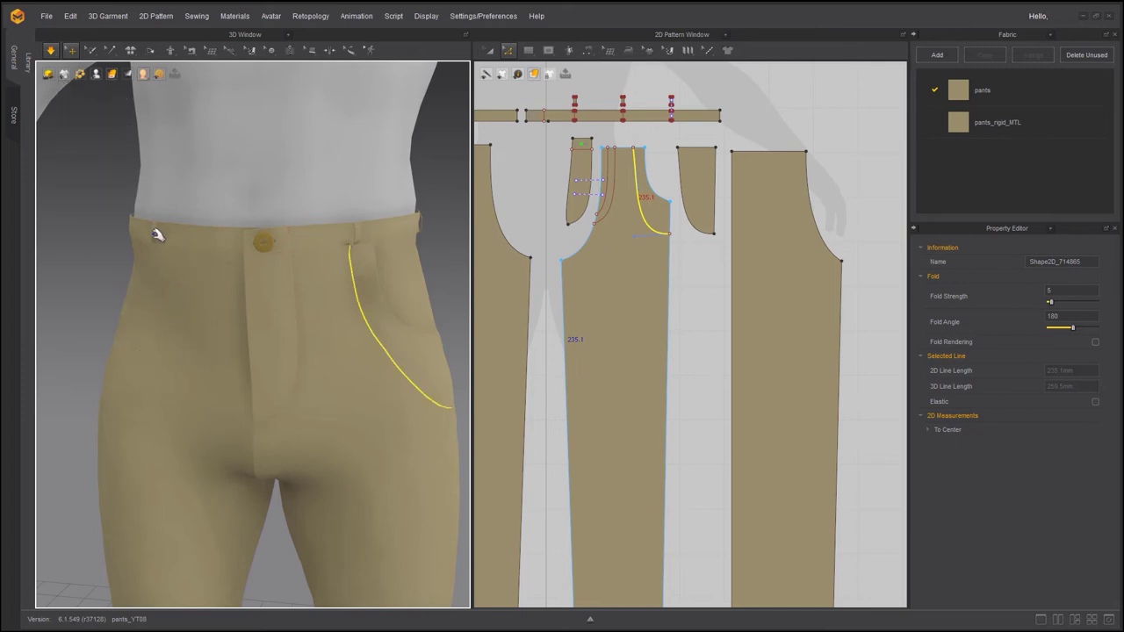
left_click(97, 208)
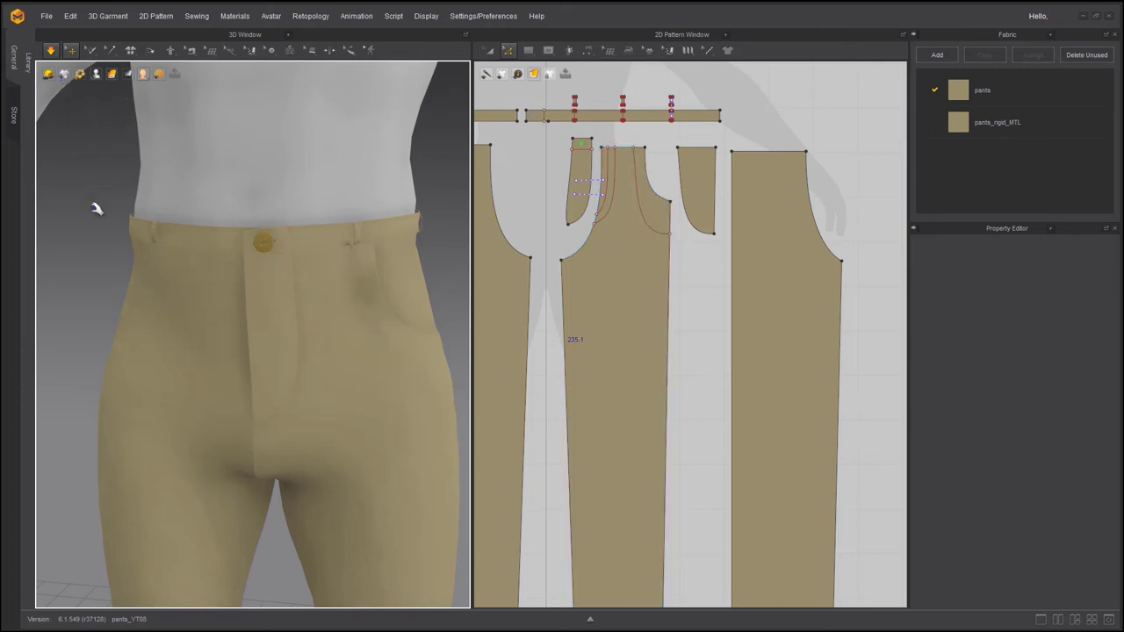
- Set the front panel's Shrinkage Weft and Shrinkage Warp to 105%
right_click_drag(113, 224, 210, 326)
left_click(245, 331)
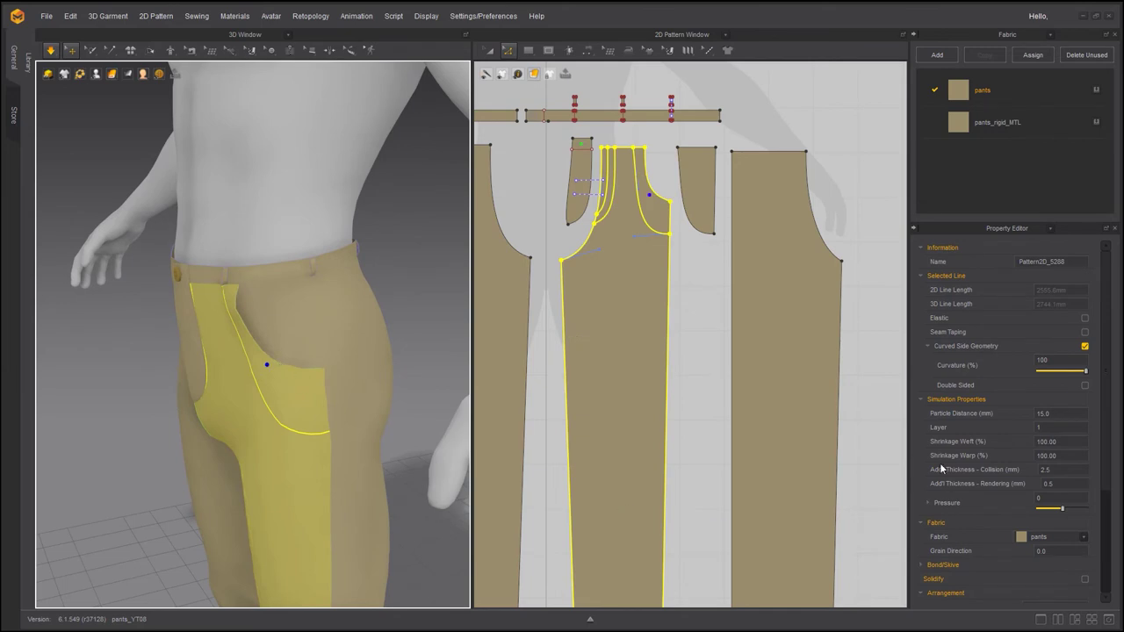
left_click(1065, 445)
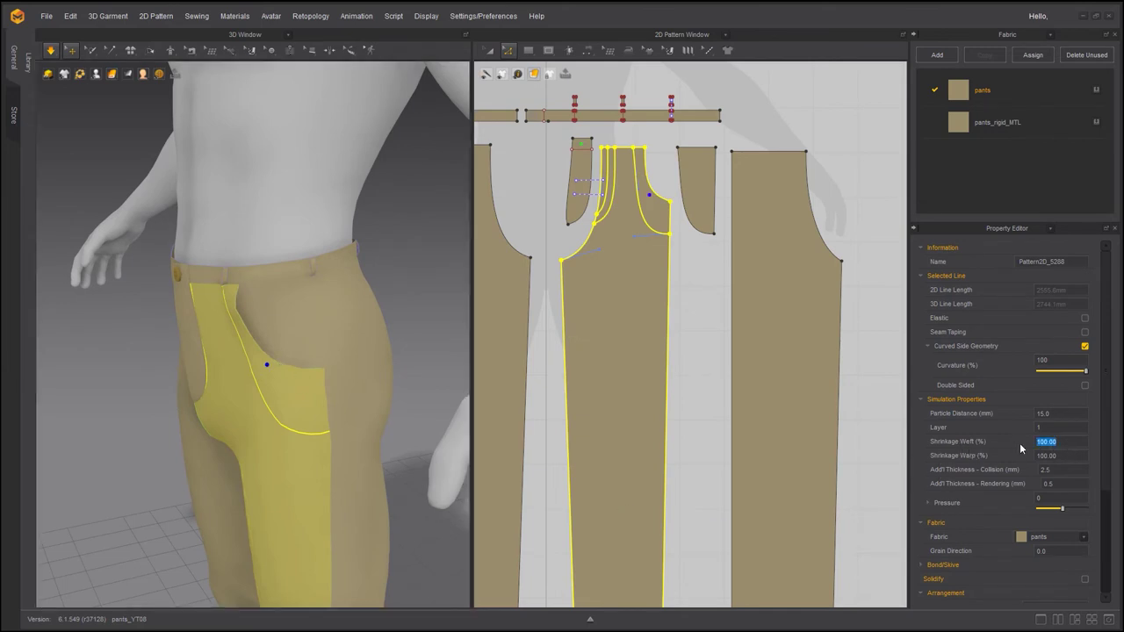
type("105")
key("Tab")
type("105")
key("Return")
- Set the front panel's Shrinkage Weft and Shrinkage Warp to 95%
right_click_drag(319, 417, 379, 413)
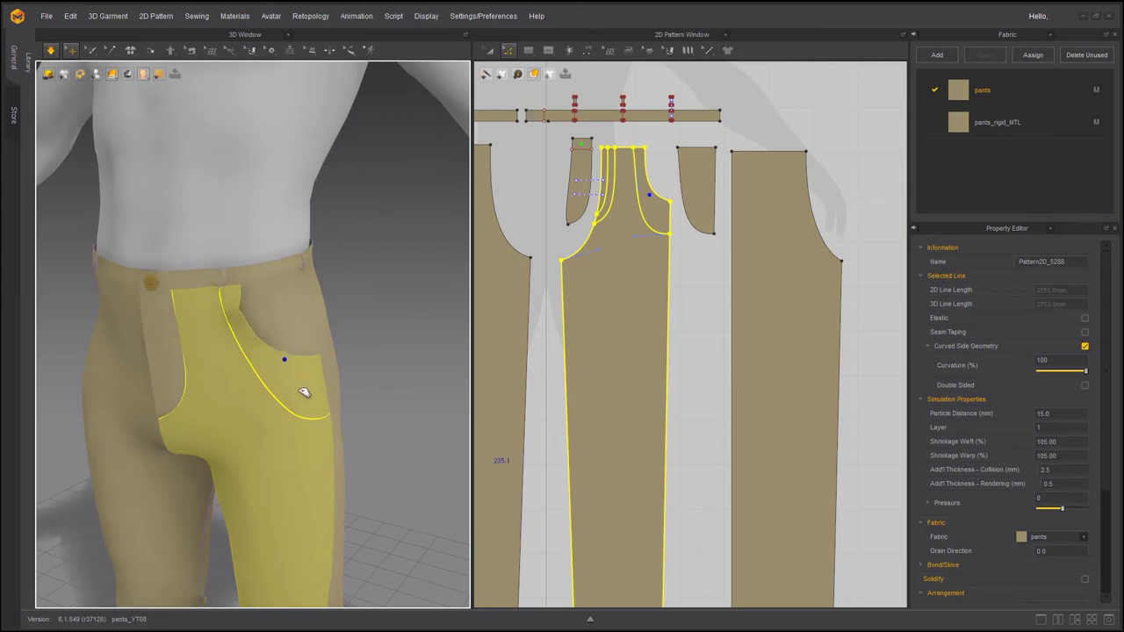
left_click_drag(1075, 446, 1006, 442)
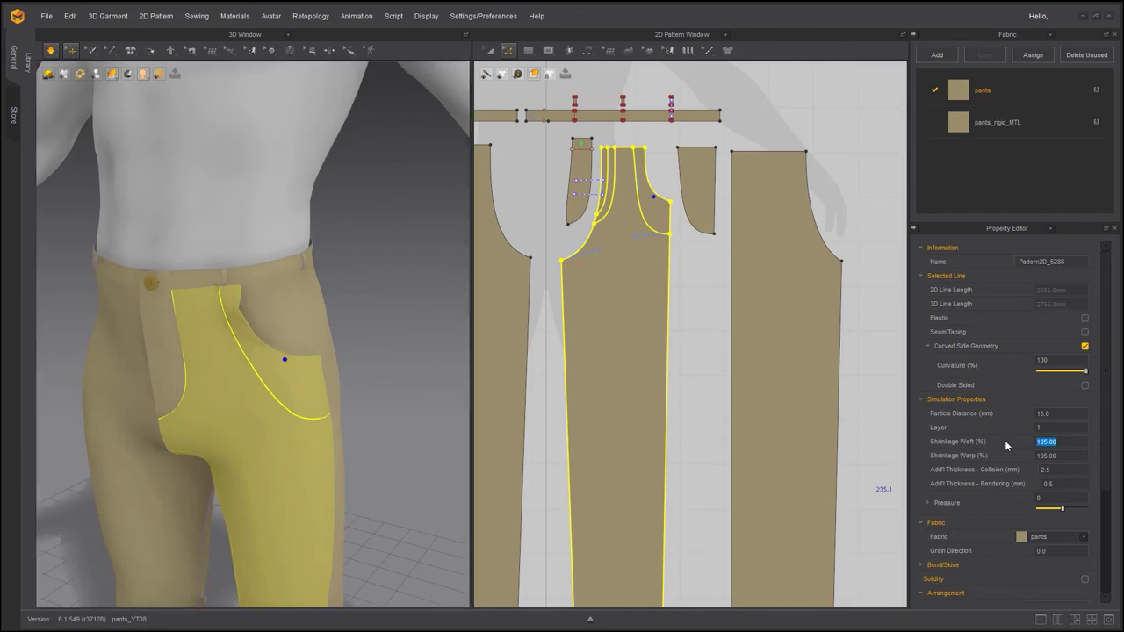
type("95")
key("Return")
- Examine the front pocket opening and both sides of the pants from several angles, and stop the simulation
right_click_drag(287, 435, 217, 326)
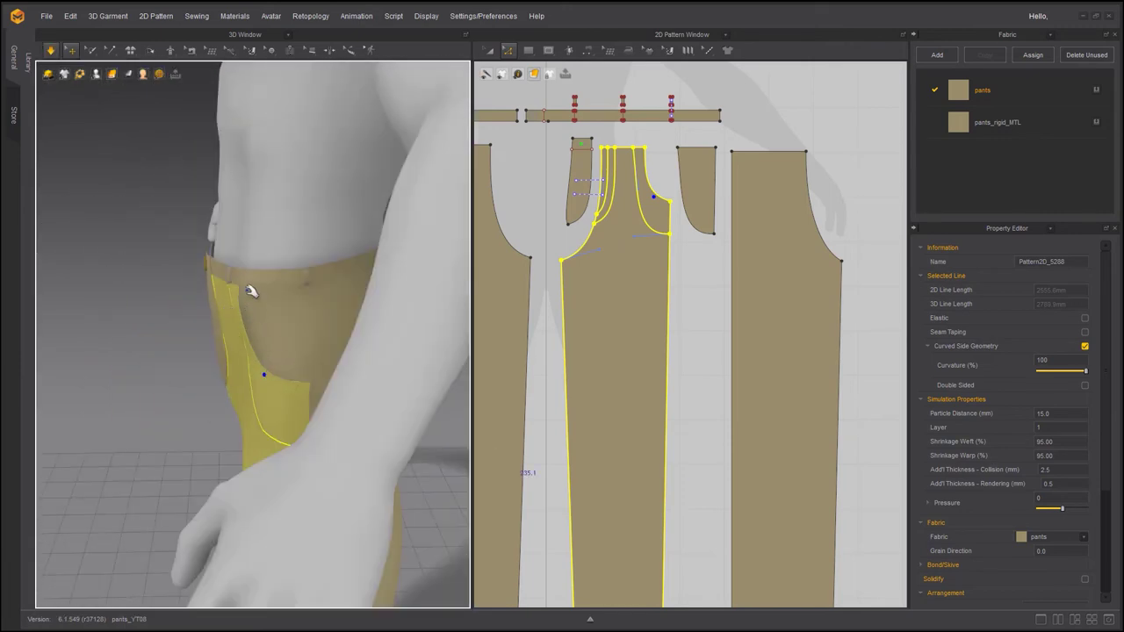
right_click_drag(180, 361, 221, 356)
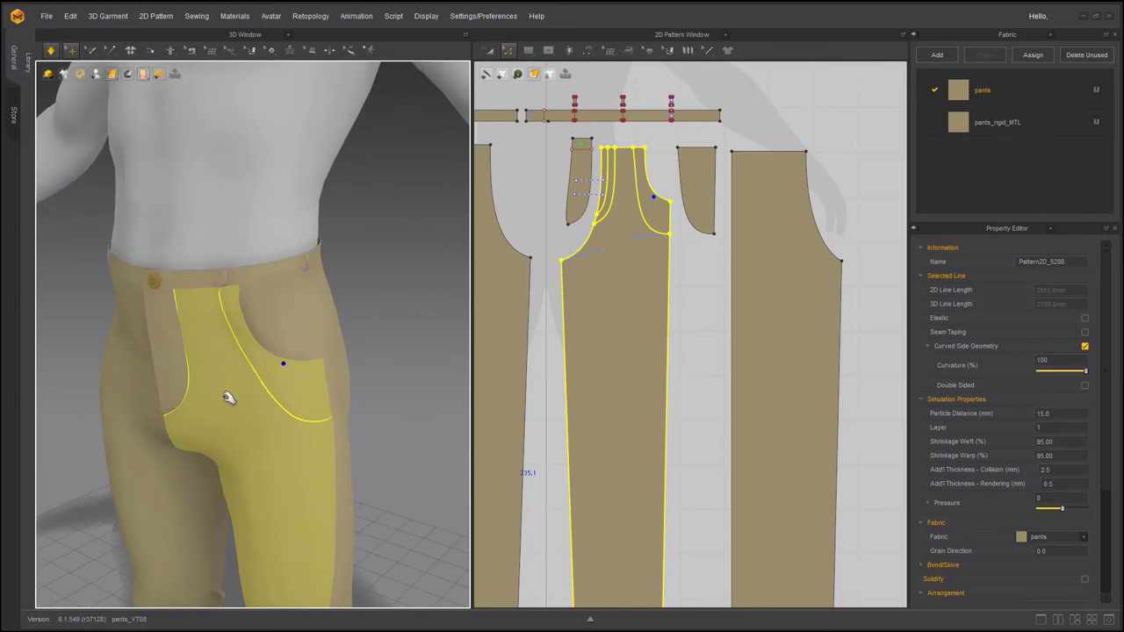
right_click_drag(228, 394, 302, 394)
left_click(394, 389)
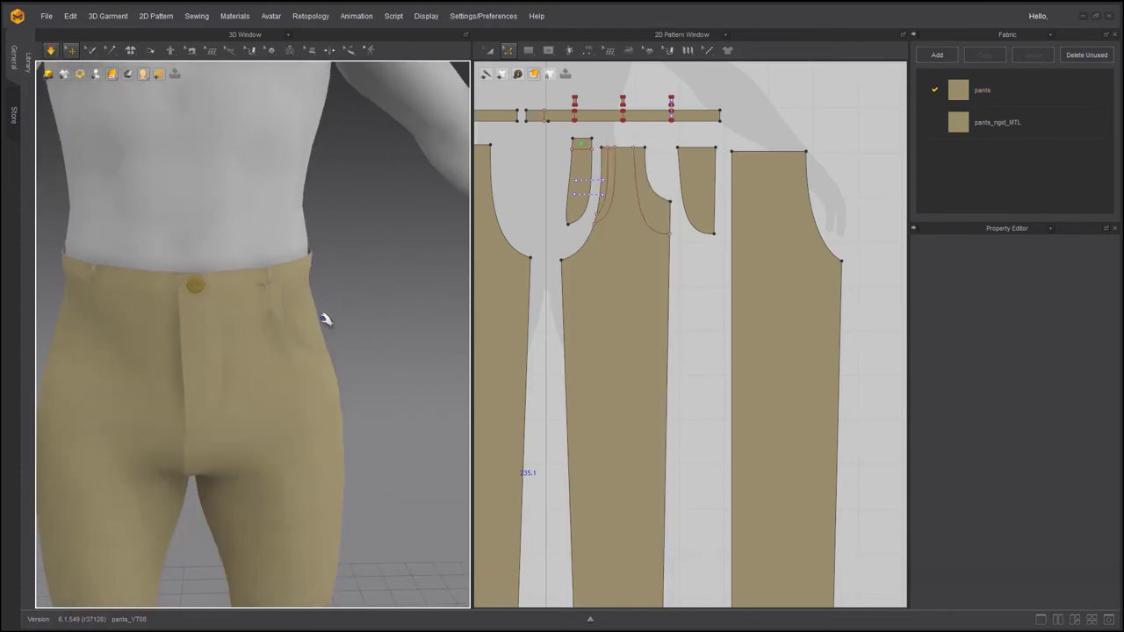
scroll(384, 281, "up", 3)
right_click_drag(384, 281, 326, 293)
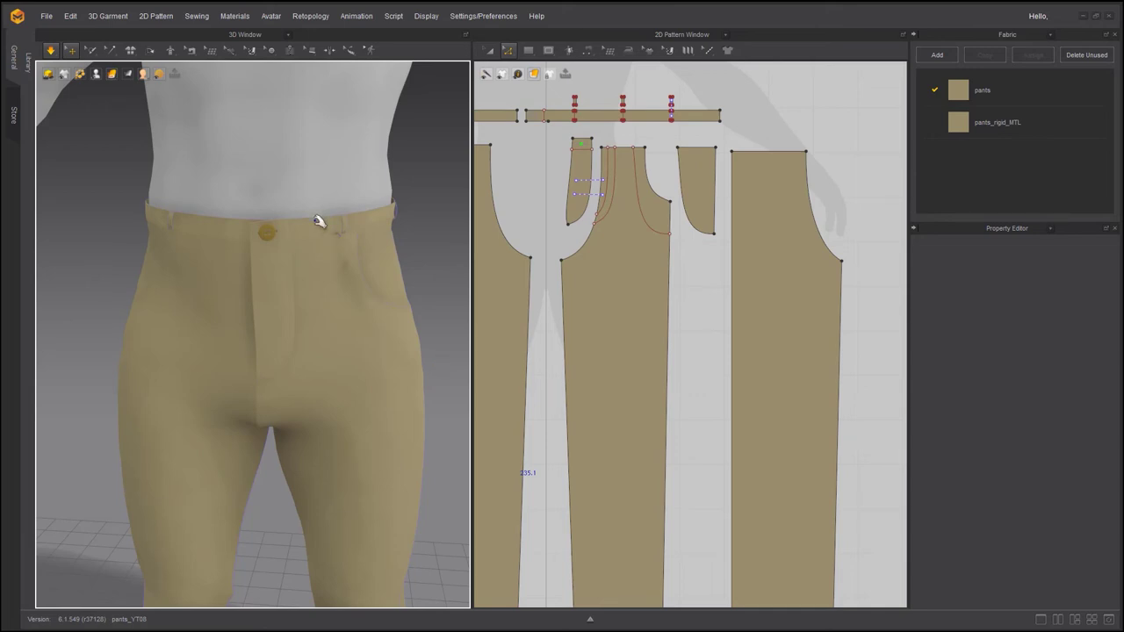
right_click_drag(282, 274, 350, 274)
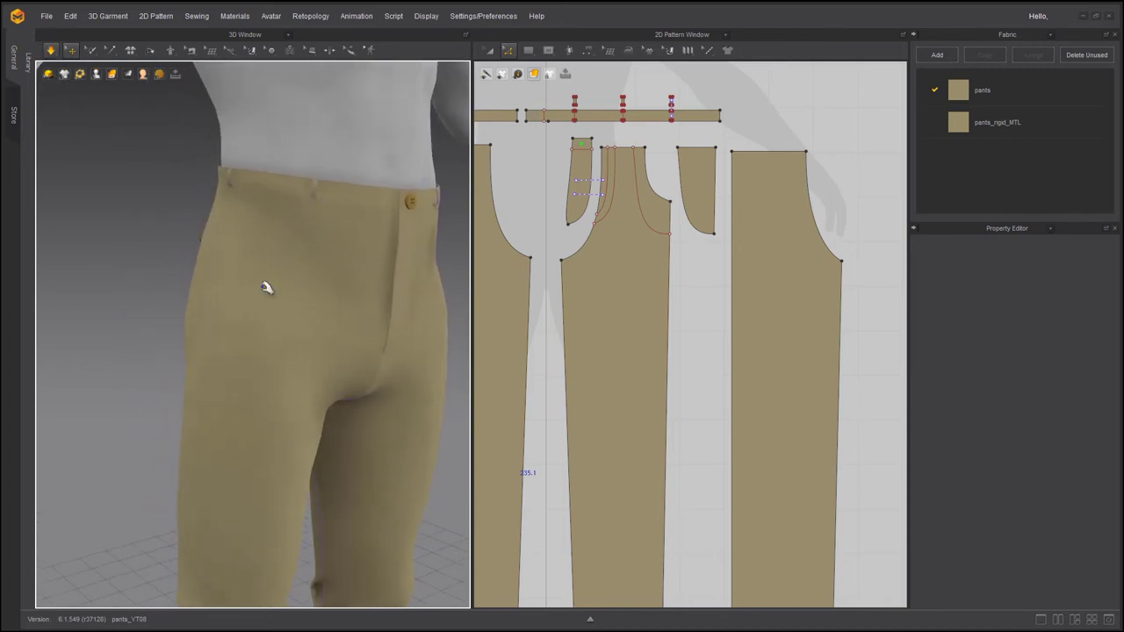
key("space")
- Try to clone the pocket area of the opposite front panel as a separate pattern
middle_click_drag(577, 305, 715, 361)
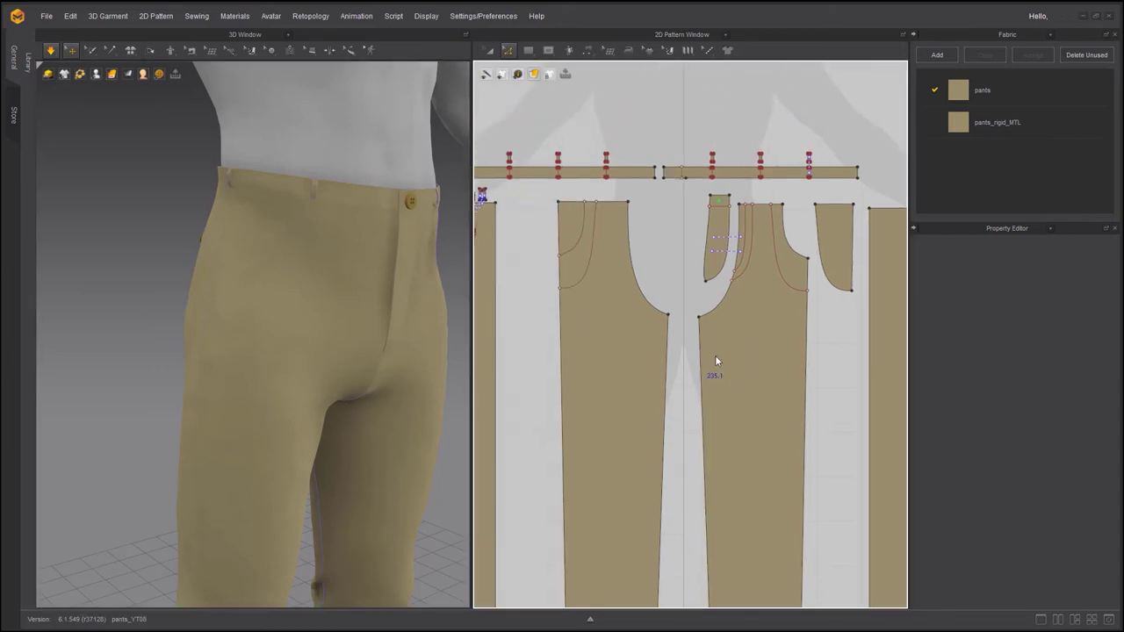
scroll(616, 316, "up", 3)
left_click(490, 51)
right_click(582, 243)
key("Escape")
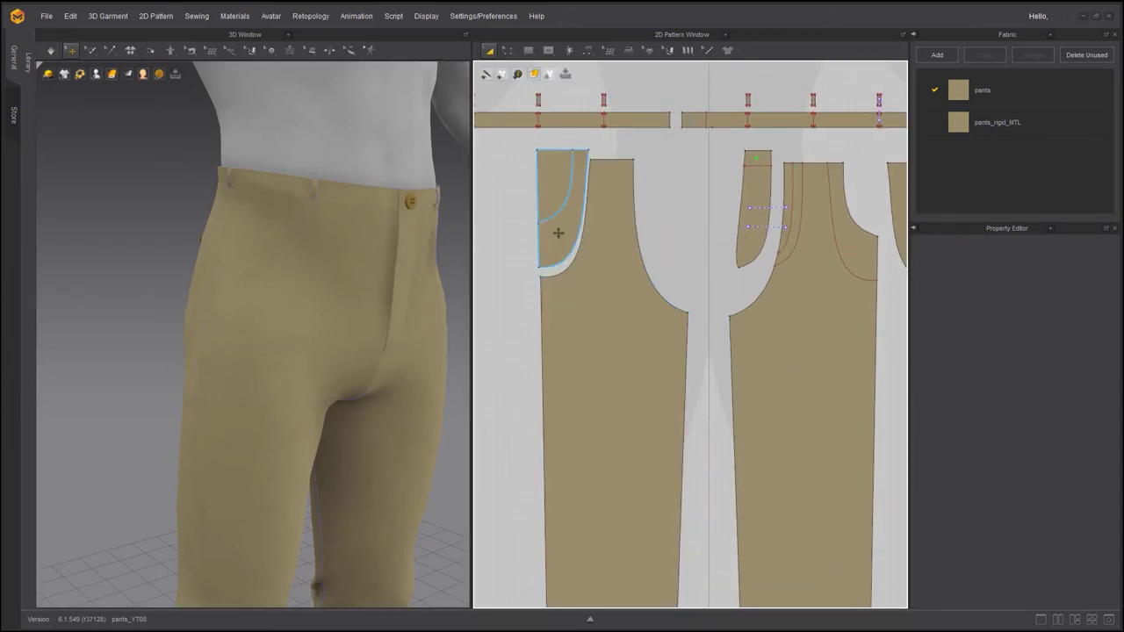
right_click(546, 208)
key("Escape")
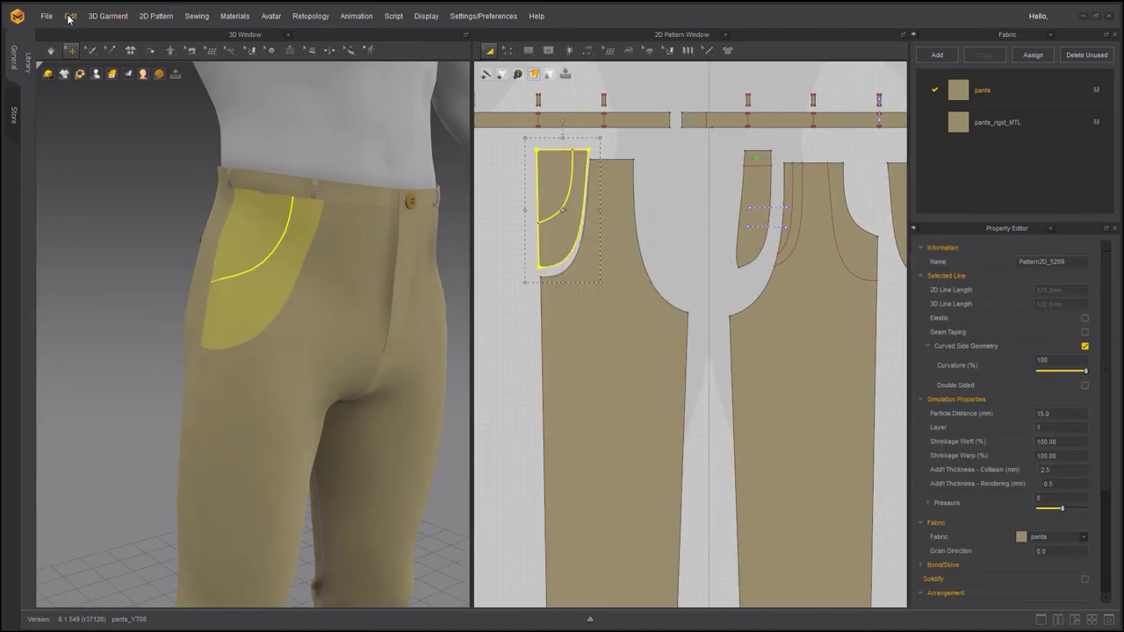
left_click(70, 16)
left_click(74, 31)
left_click(71, 17)
left_click(76, 31)
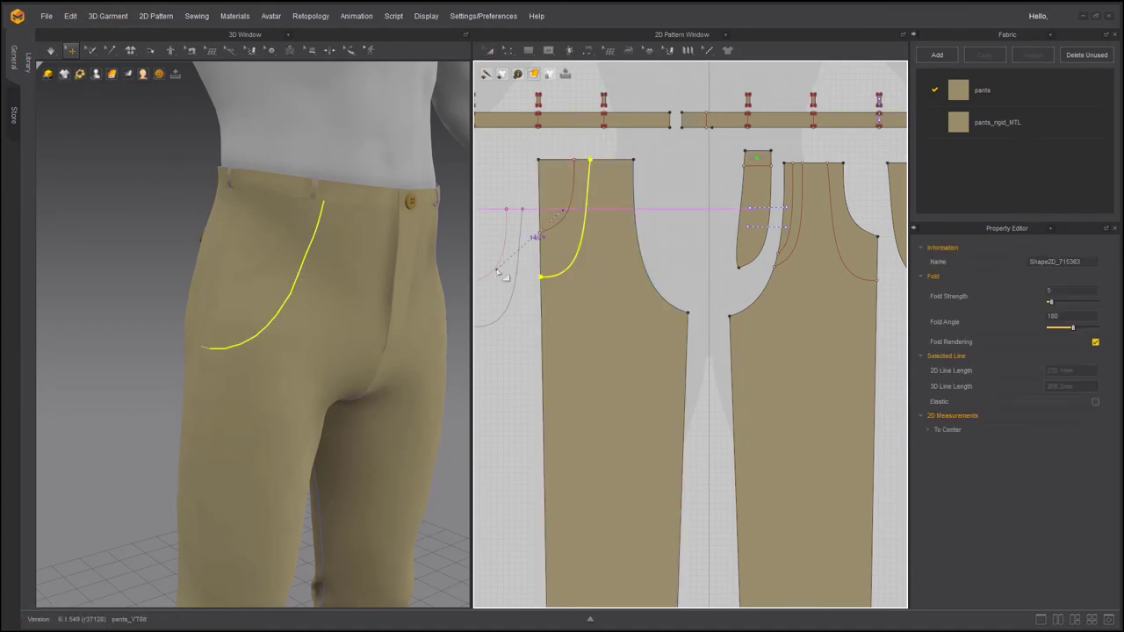
- Clone the opposite front panel's pocket area beside it as a separate bag and cut away the panel's corner along the opening curve
key("ctrl+z")
right_click(634, 238)
left_click(649, 358)
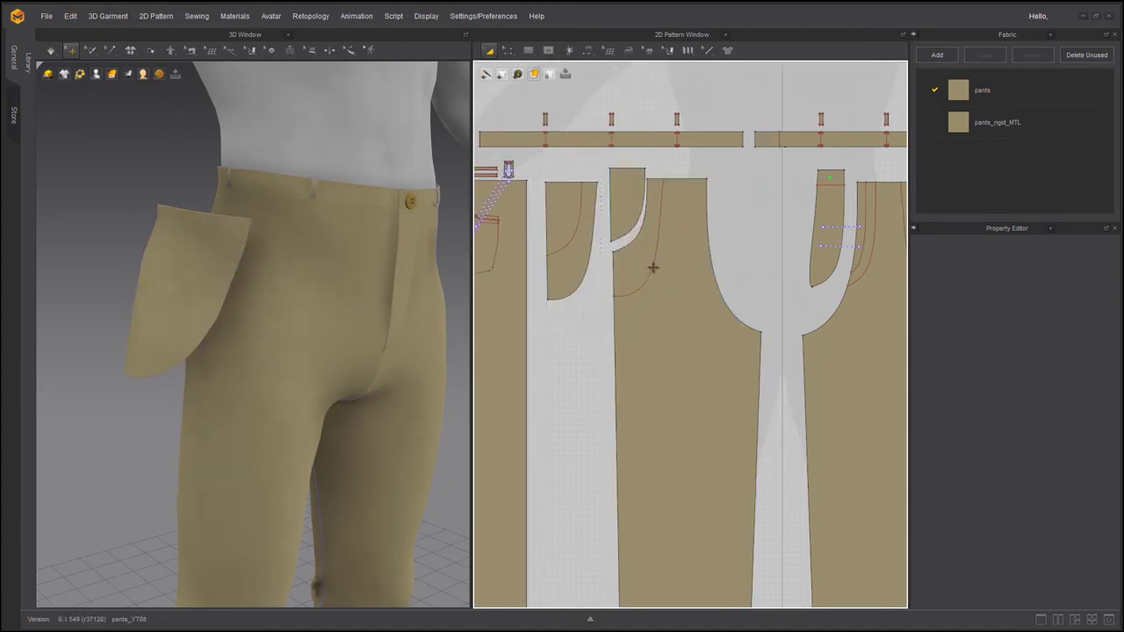
- Set the cloned pocket bag pattern's particle distance to 10 mm
left_click(575, 219)
left_click(1004, 428)
left_click(984, 414)
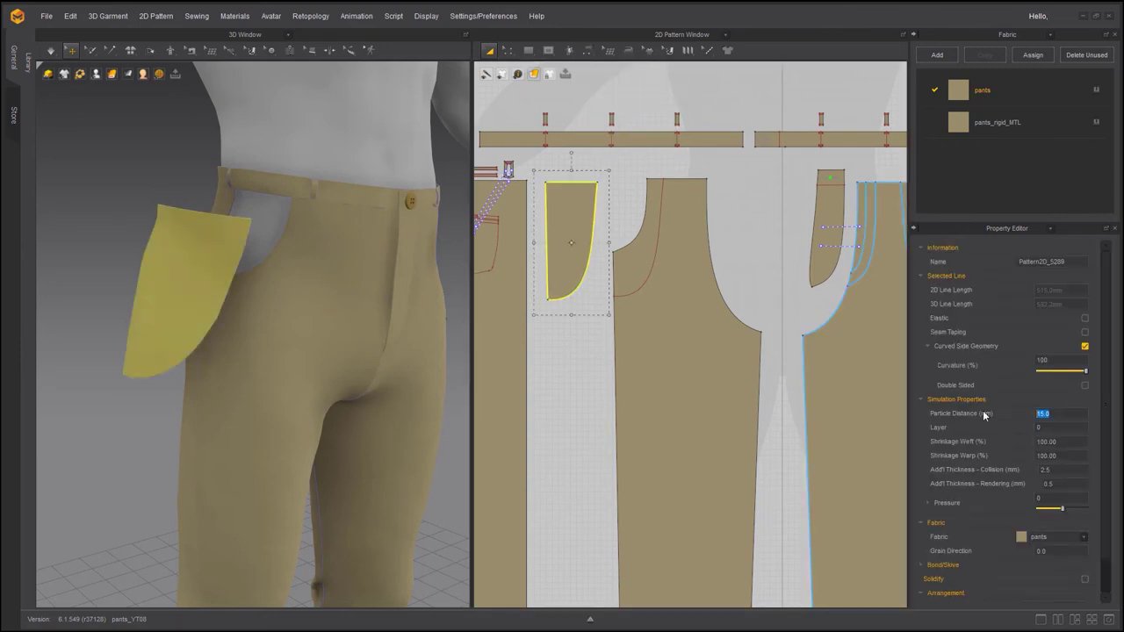
type("10")
key("Return")
- Sew the cloned pocket bag's curved edge to the matching curved internal line on the front panel with Segment Sewing
left_click(588, 51)
left_click_drag(629, 67, 843, 68)
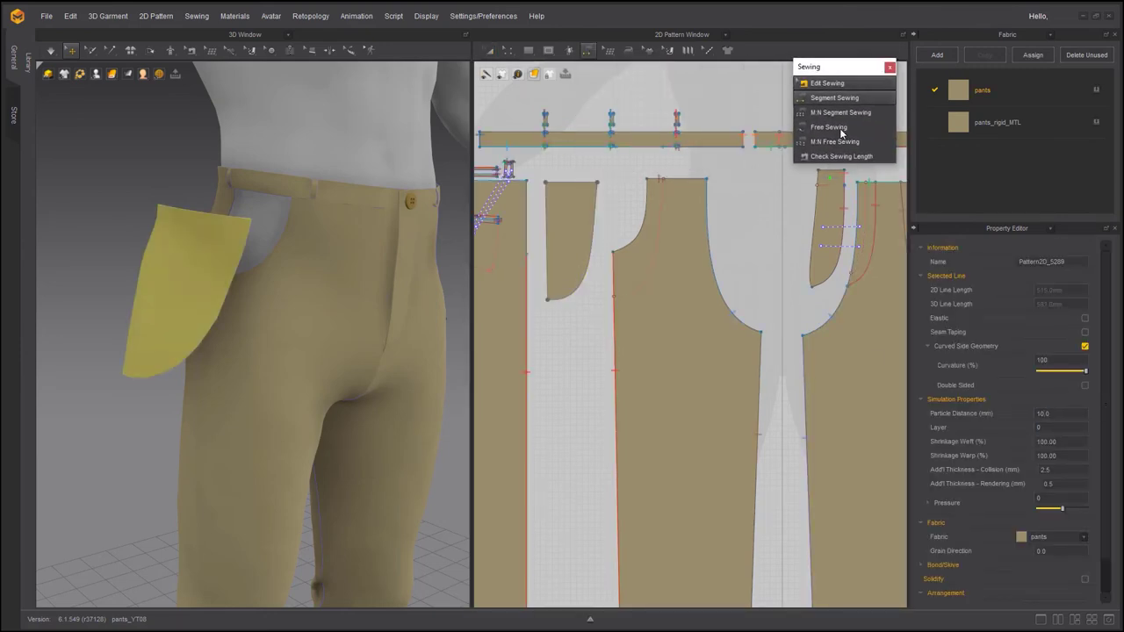
left_click(834, 98)
left_click(590, 273)
left_click(642, 289)
- Free-sew the front panel's side edge between the pocket opening and bag line, about 72 mm, to the bag's lower side edge
left_click(823, 131)
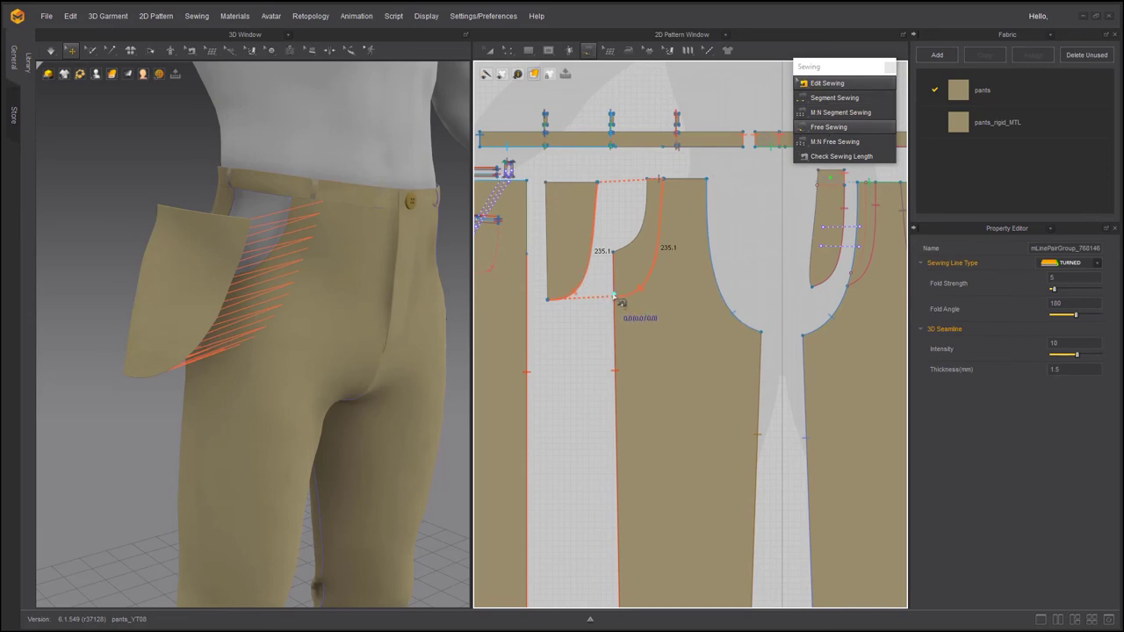
scroll(610, 257, "up", 3)
left_click(617, 248)
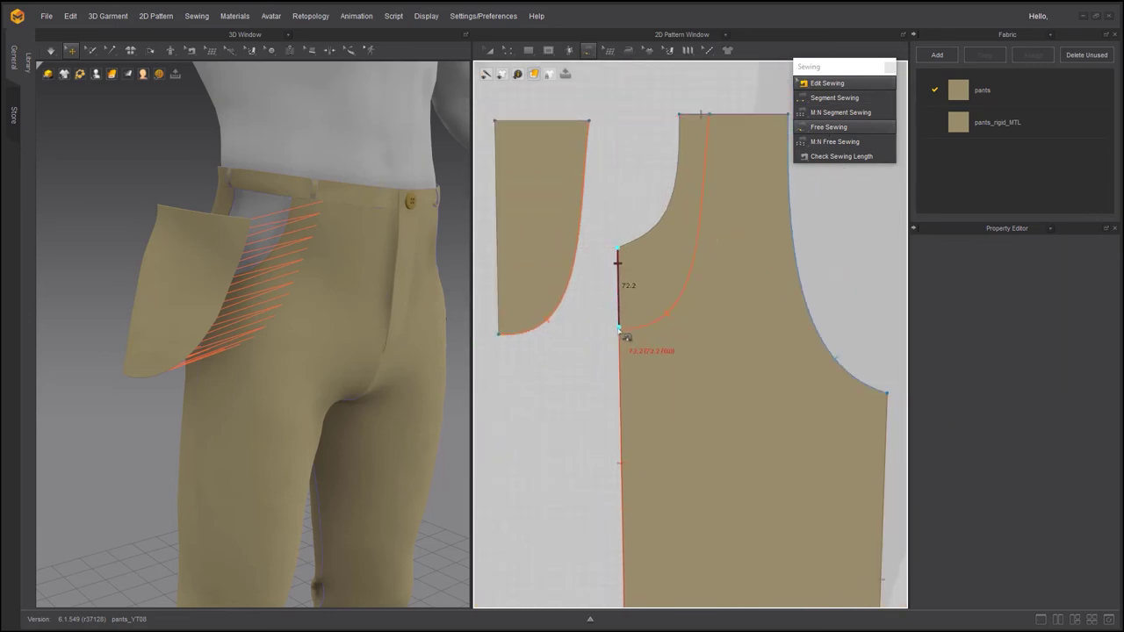
left_click(619, 327)
left_click(498, 333)
left_click(497, 254)
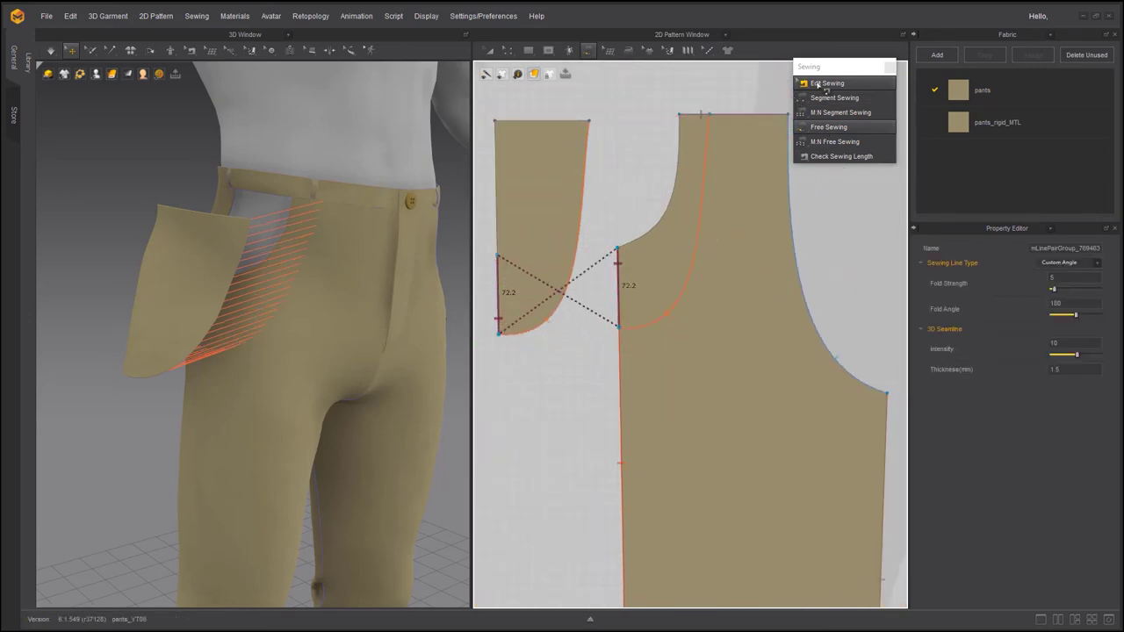
- Reverse the direction of the crossed seam between the pocket bag's side edge and the front panel
left_click(817, 85)
right_click(498, 257)
left_click(532, 293)
- Free-sew the pocket bag's remaining upper side edge, 122 mm, to the top stretch of the adjacent back panel's side edge
left_click(800, 130)
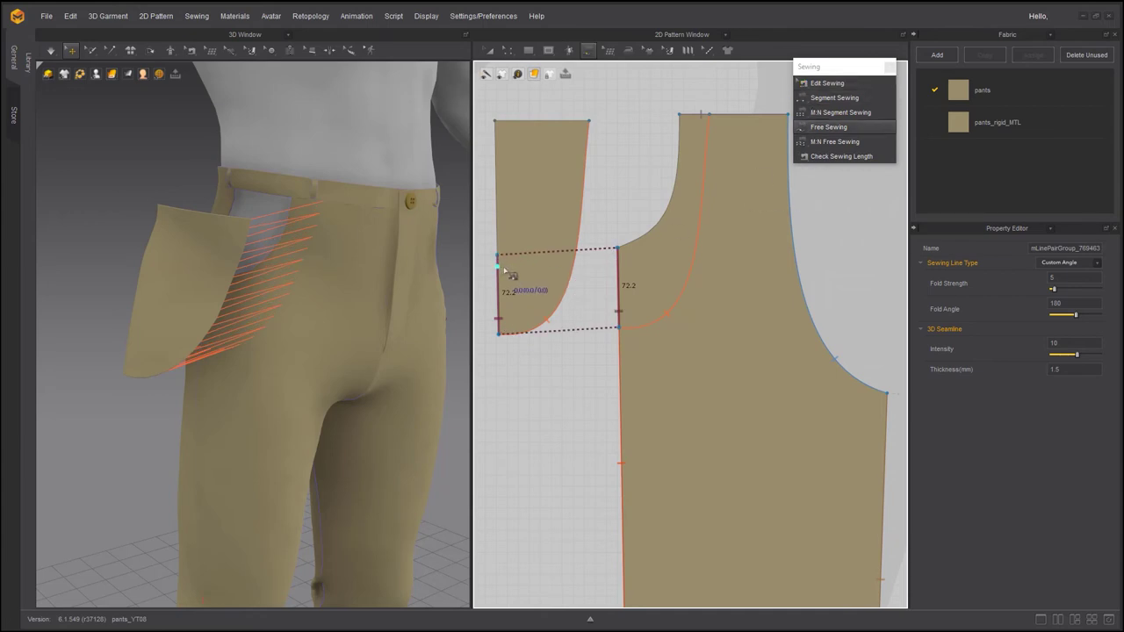
middle_click_drag(502, 268, 618, 292)
left_click(611, 279)
left_click(610, 145)
left_click(575, 275)
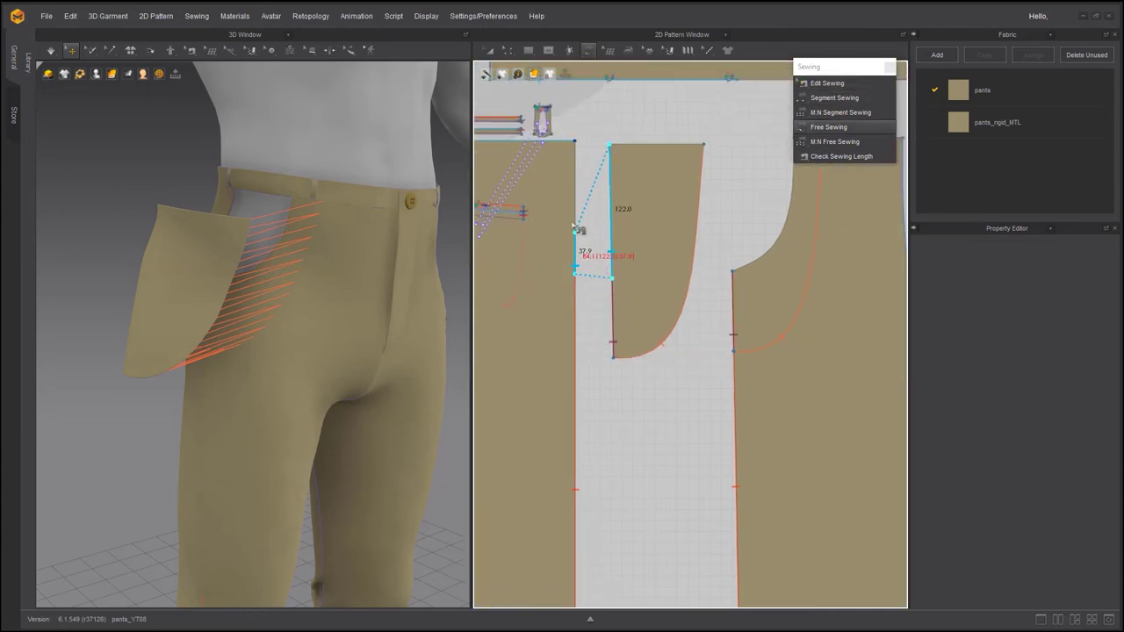
left_click(575, 144)
- Sew the pocket bag's top edge to the matching waistband segment with Segment Sewing
left_click(815, 98)
left_click(681, 144)
middle_click_drag(686, 146, 586, 192)
left_click(704, 129)
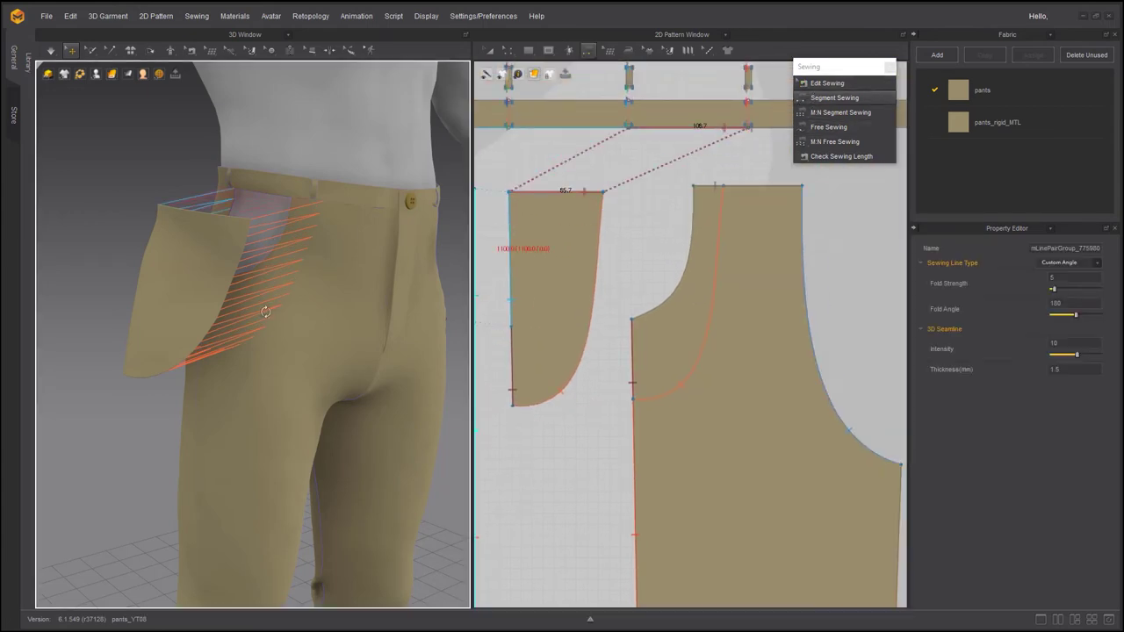
- Move the pocket bag closer to the hip in the 3D view and simulate to pull it beneath the front panel
right_click_drag(265, 312, 285, 298)
left_click(175, 259)
left_click_drag(176, 274, 213, 234)
left_click(47, 16)
left_click(60, 76)
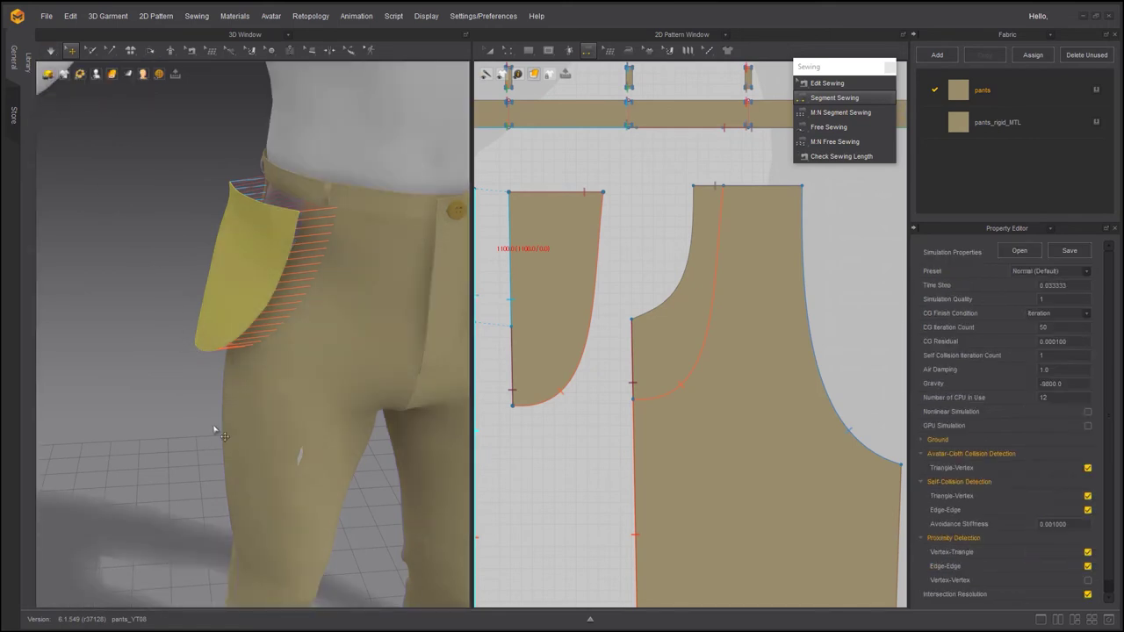
key("space")
key("n")
right_click_drag(195, 442, 190, 335)
left_click(188, 334)
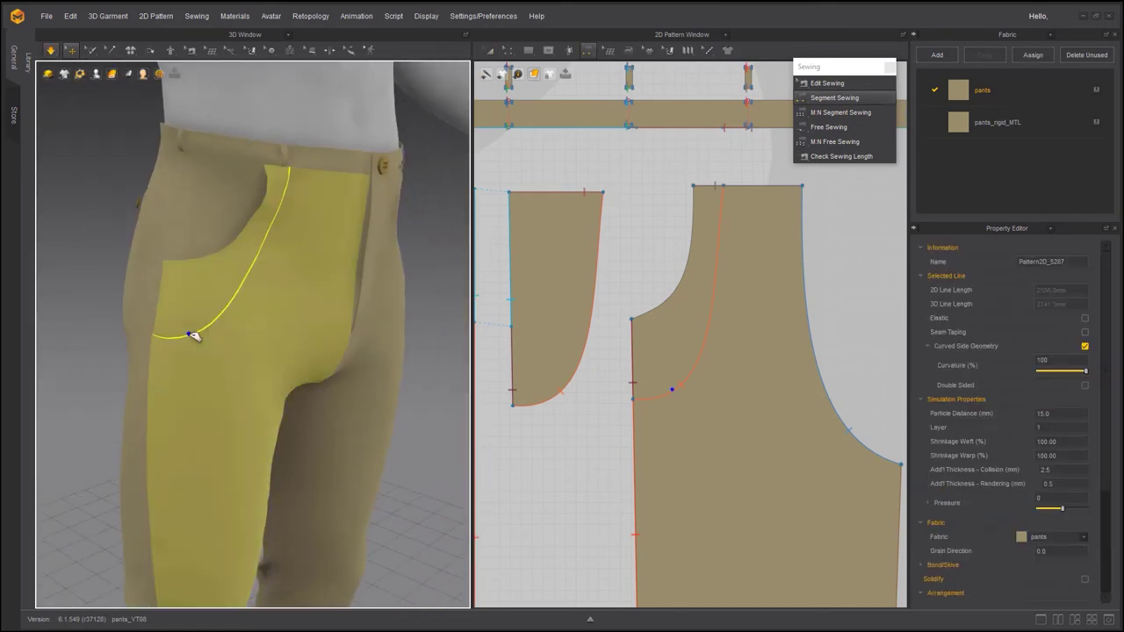
- Turn off Fold Rendering for the curved pocket bag line on the front panel
mouse_move(65, 75)
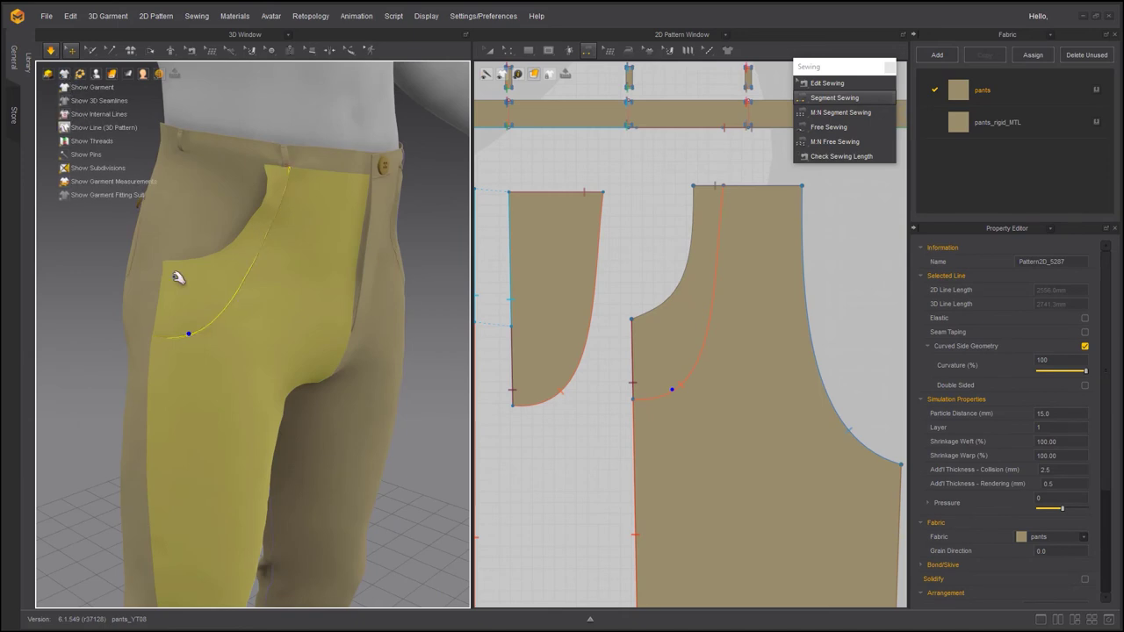
left_click(507, 52)
left_click(684, 384)
left_click(1094, 341)
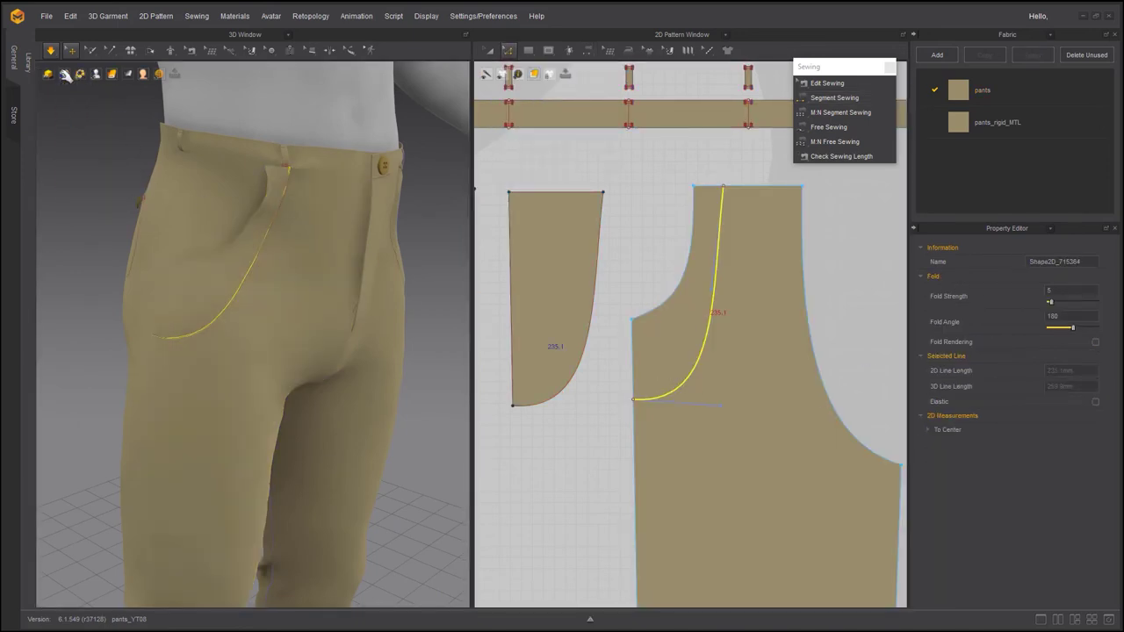
- Hide the garment's internal lines in the 3D view
mouse_move(65, 75)
left_click(89, 115)
left_click(101, 184)
key("space")
scroll(264, 325, "down", 2)
- Set the front panel's weft and warp shrinkage to 95%, matching its mirrored counterpart with the fly
right_click_drag(274, 327, 299, 274)
left_click(352, 245)
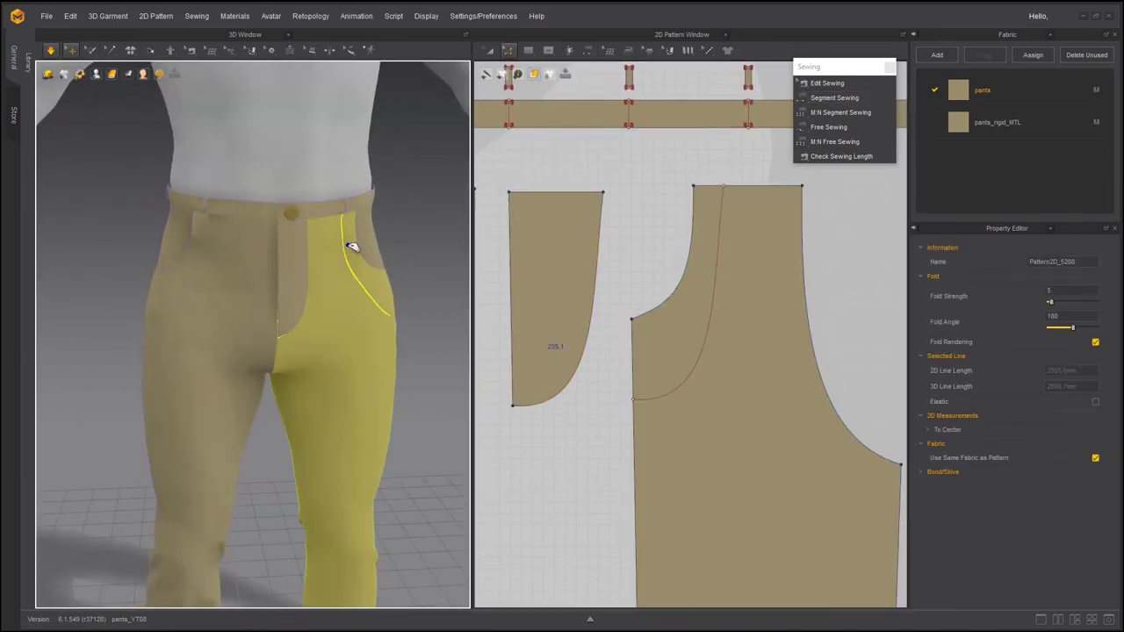
key("a")
left_click(726, 327)
left_click(569, 318)
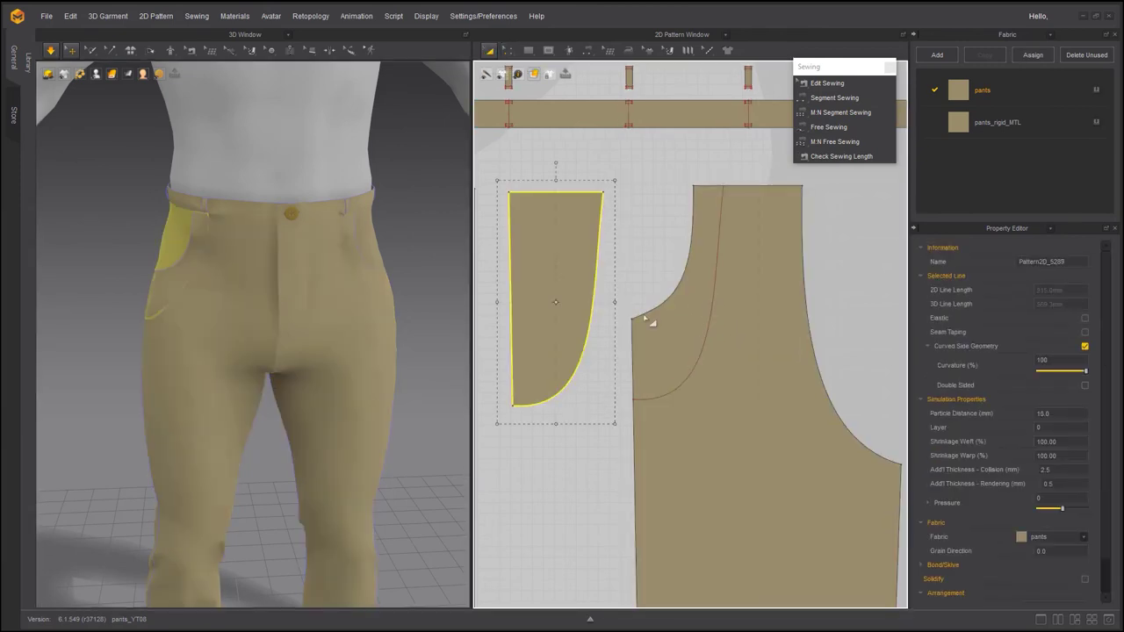
left_click(683, 320)
scroll(689, 316, "down", 5)
left_click(636, 394)
middle_click_drag(636, 396, 791, 386)
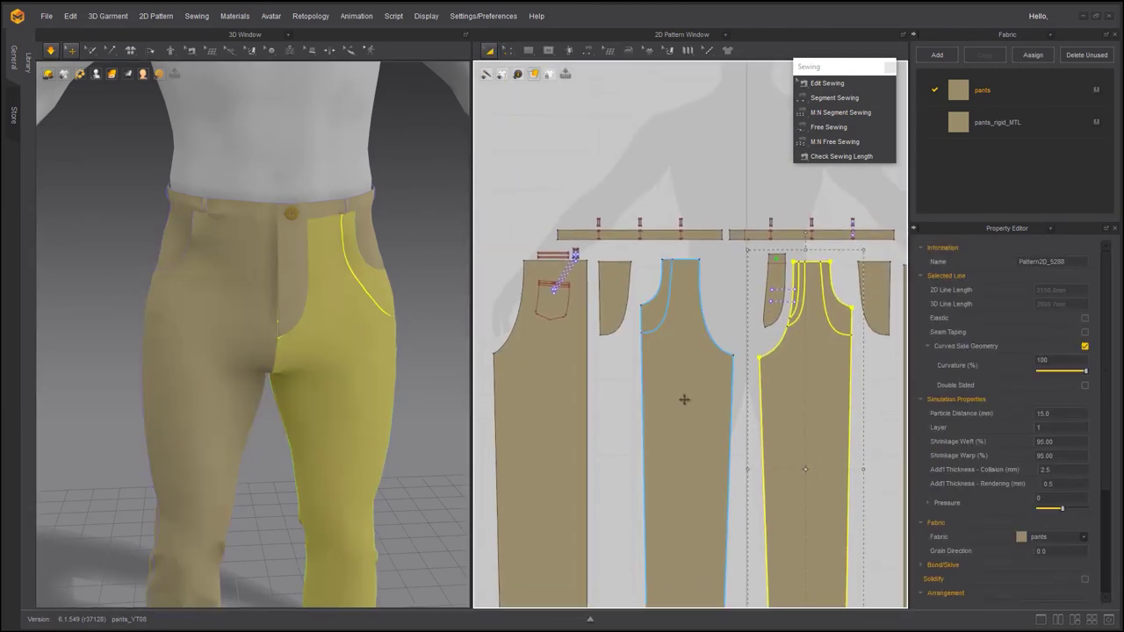
left_click(683, 399)
left_click(1069, 443)
left_click_drag(1055, 455, 1013, 453)
type("98")
- Let the pants settle with the new panel shrinkage and stop the simulation
left_click(278, 457)
middle_click_drag(279, 457, 274, 411)
key("space")
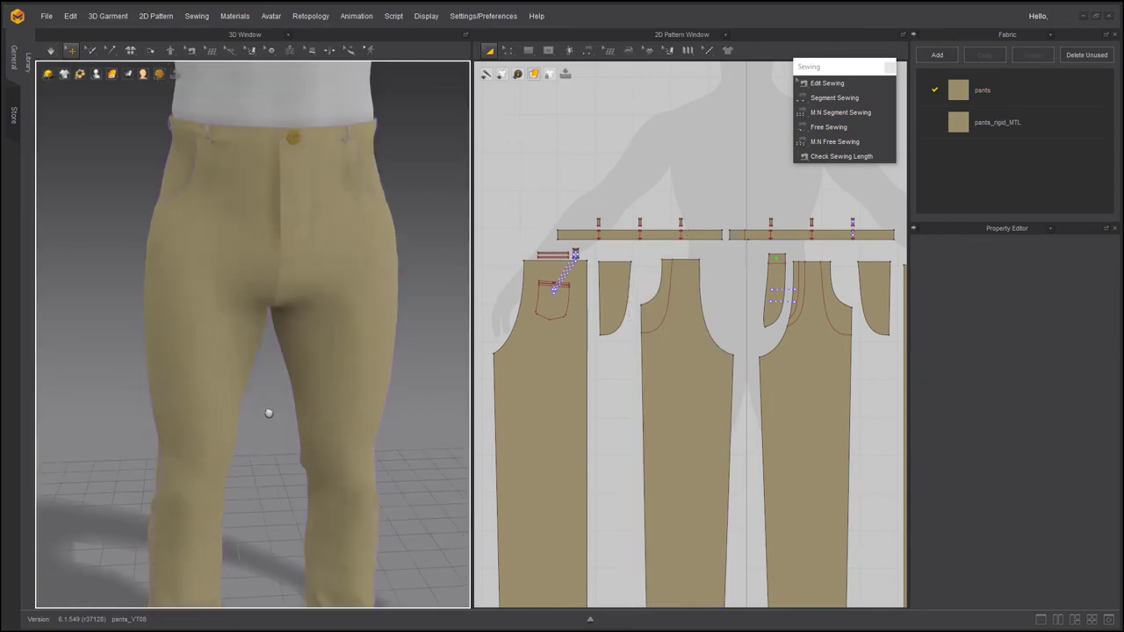
scroll(253, 423, "down", 5)
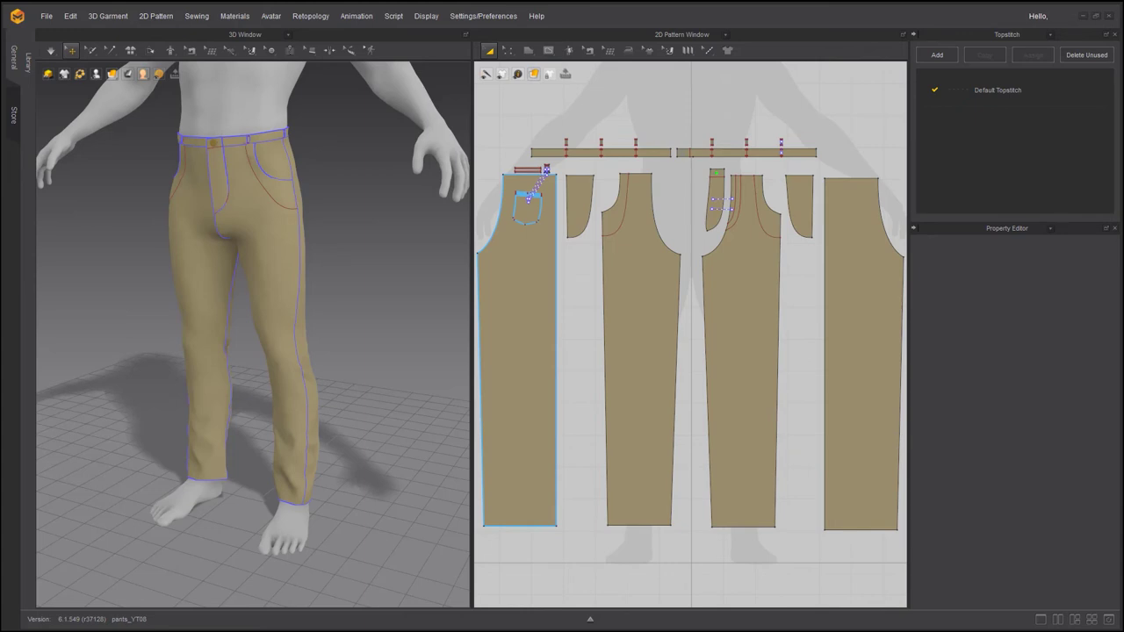
- Switch to Photos and examine the stitching along the waistband, belt loop and seams in the reference image stitch.JPG
double_click(514, 166)
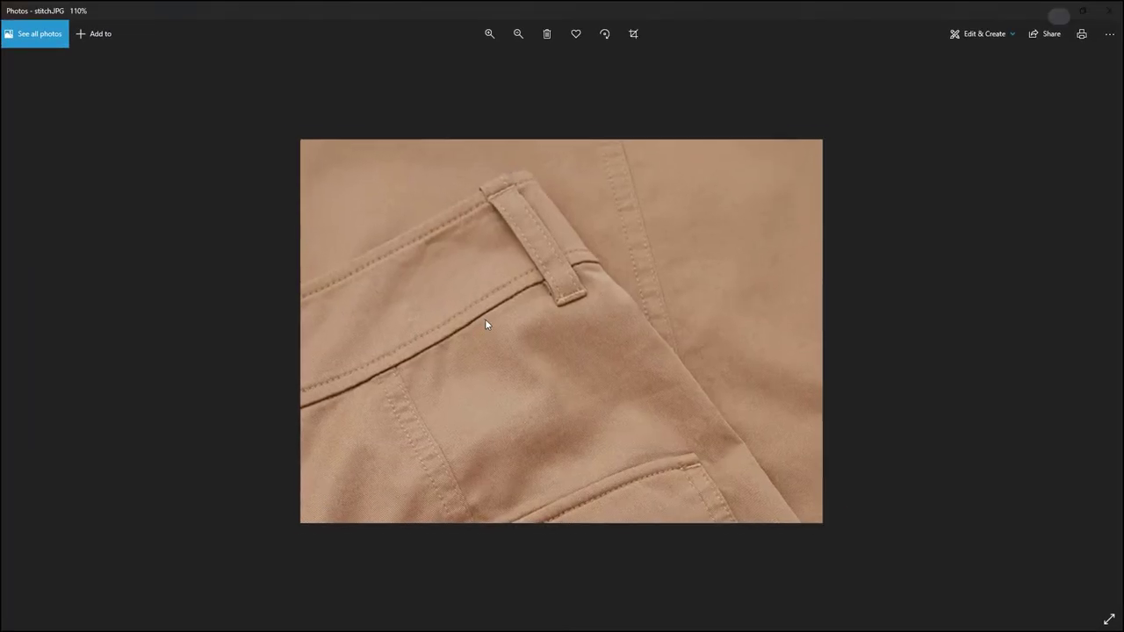
scroll(484, 318, "up", 1)
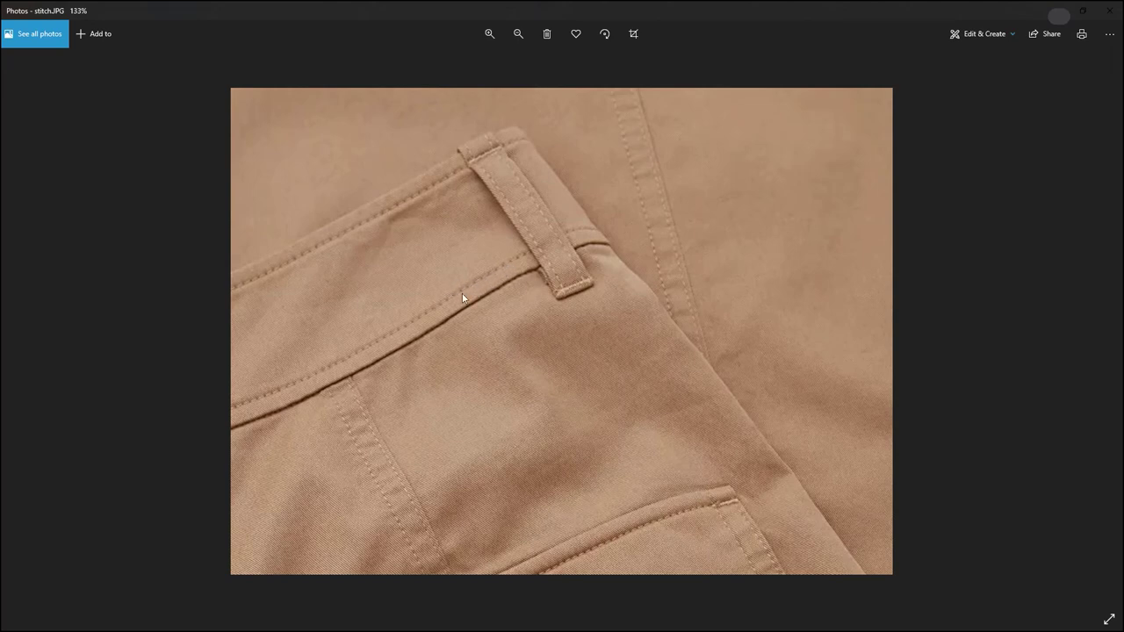
left_click(1084, 11)
left_click_drag(539, 171, 461, 182)
left_click(496, 183)
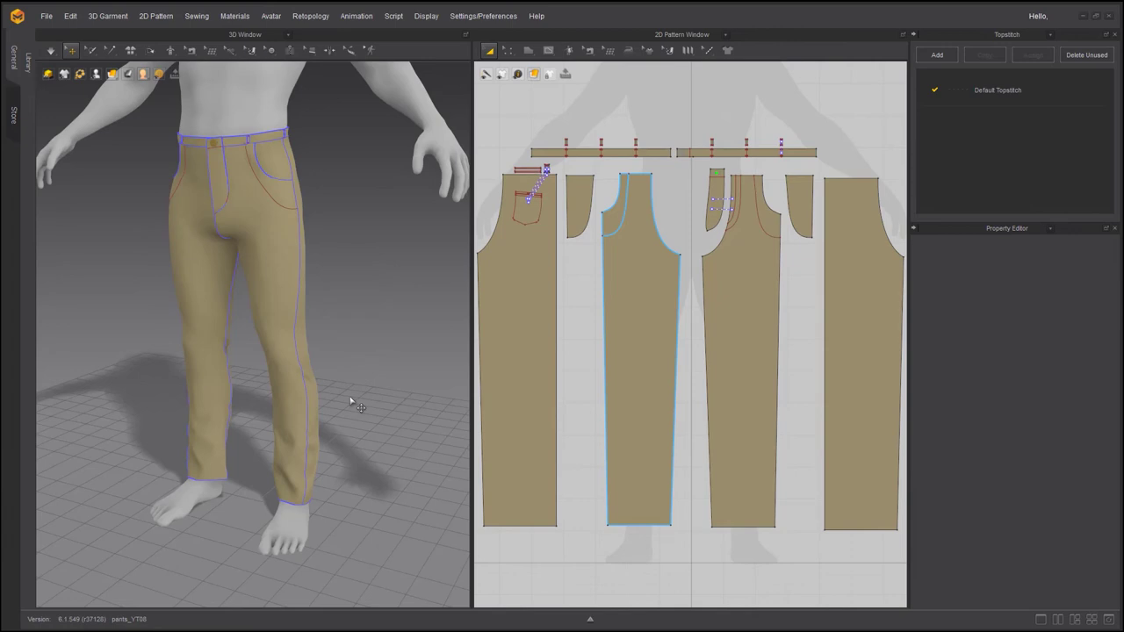
left_click_drag(0, 230, 453, 185)
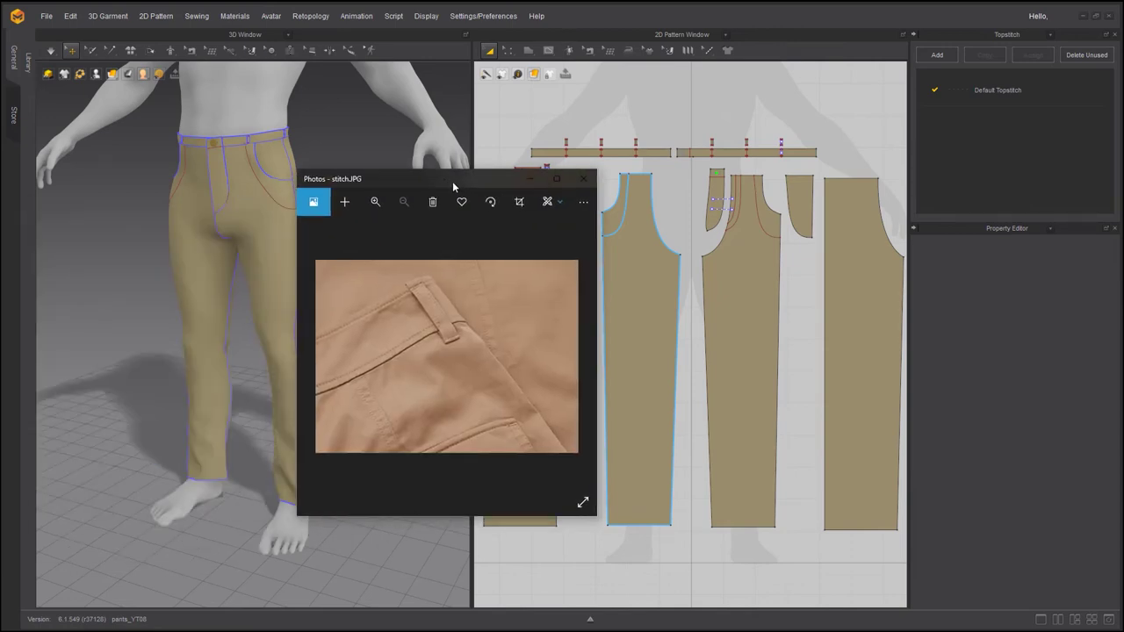
double_click(455, 184)
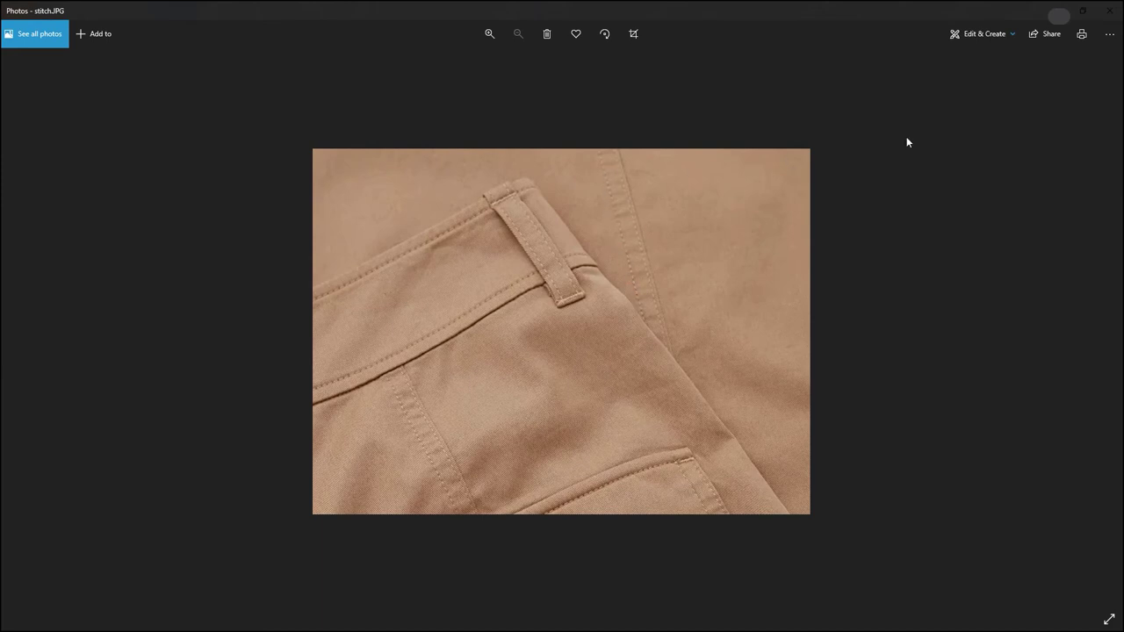
left_click(1058, 15)
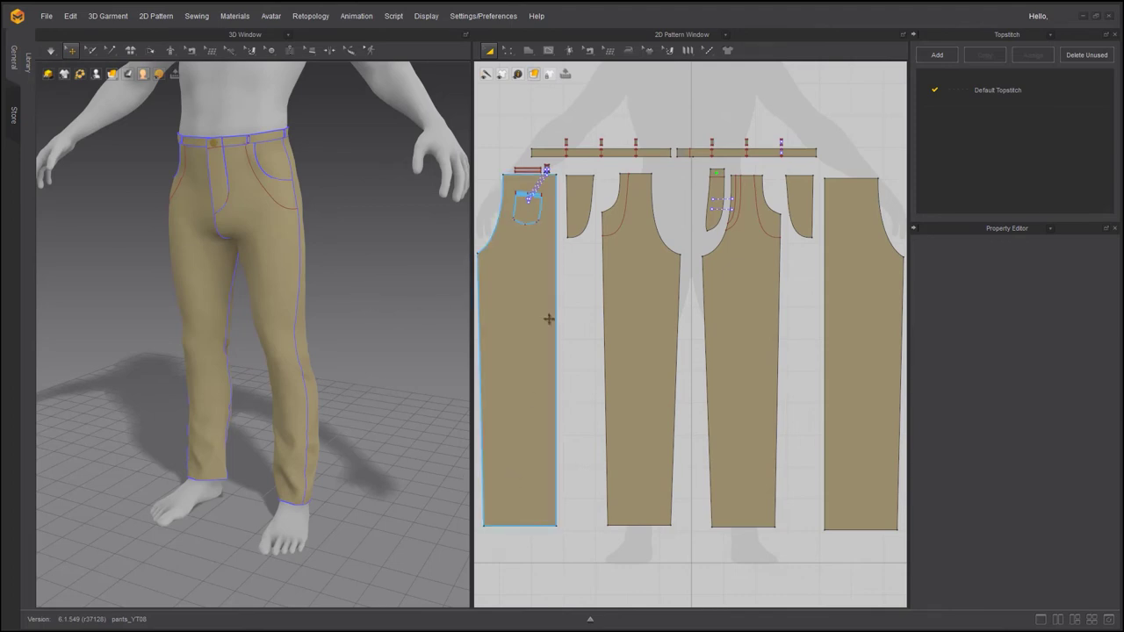
- Offset the bottom hem edges of all four leg panels as internal lines, raising the distance above 5 mm and using 2 offsets
left_click(548, 49)
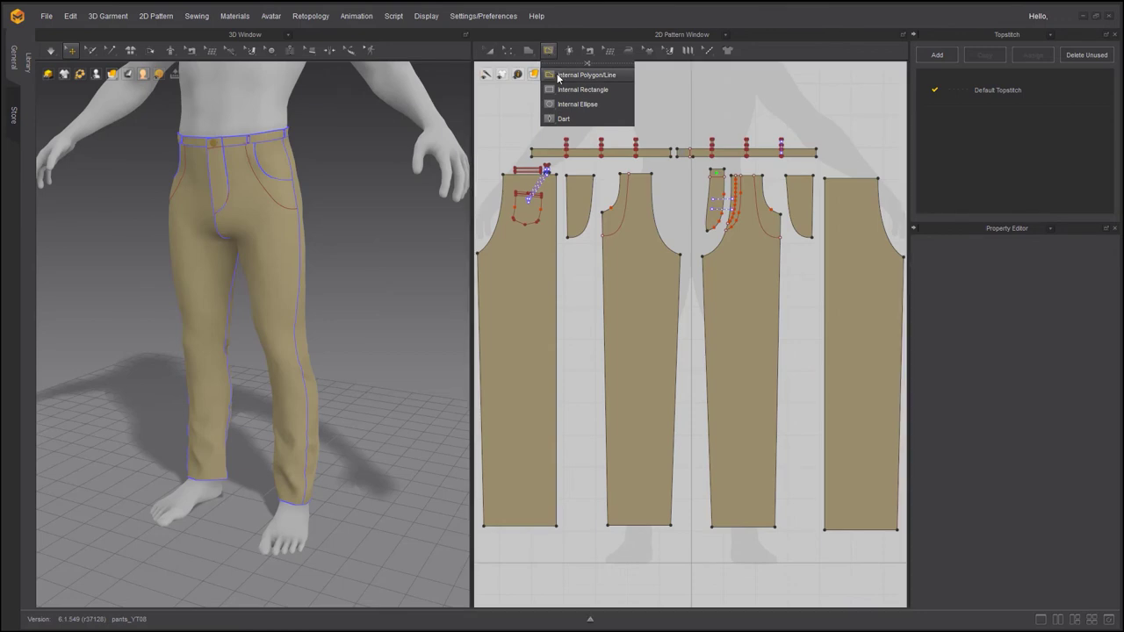
left_click(505, 51)
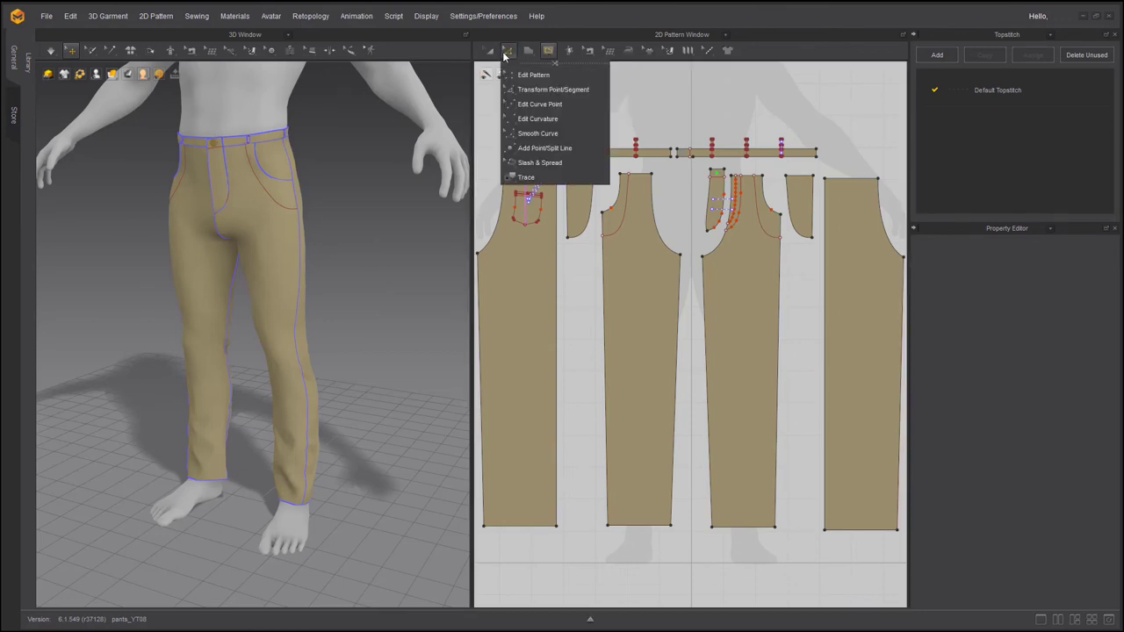
left_click(522, 75)
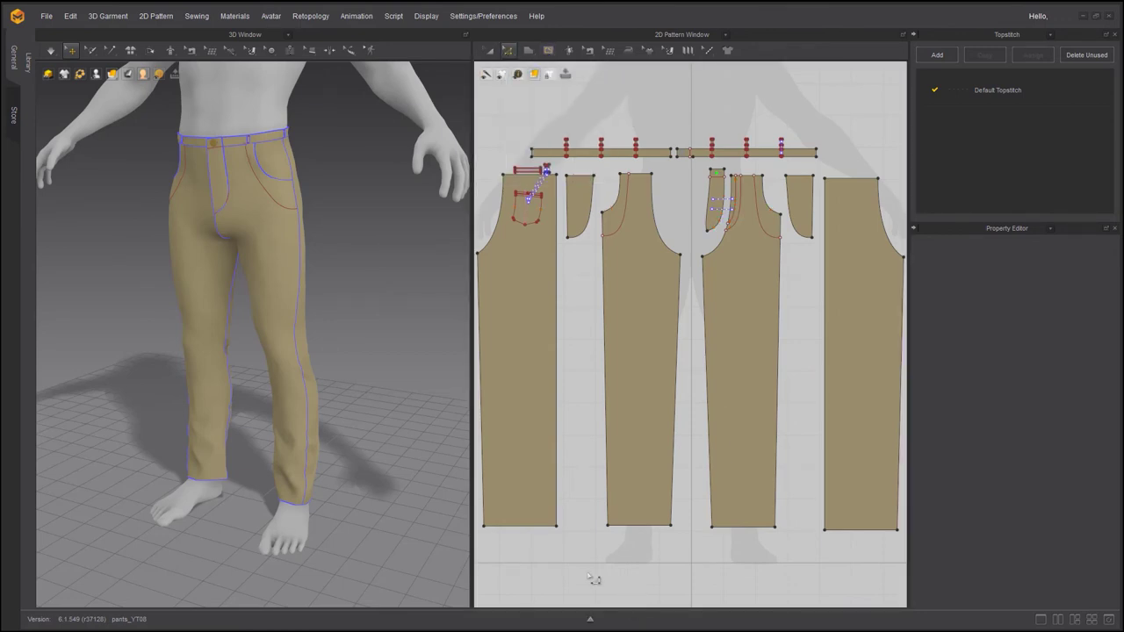
middle_click_drag(558, 577, 655, 524)
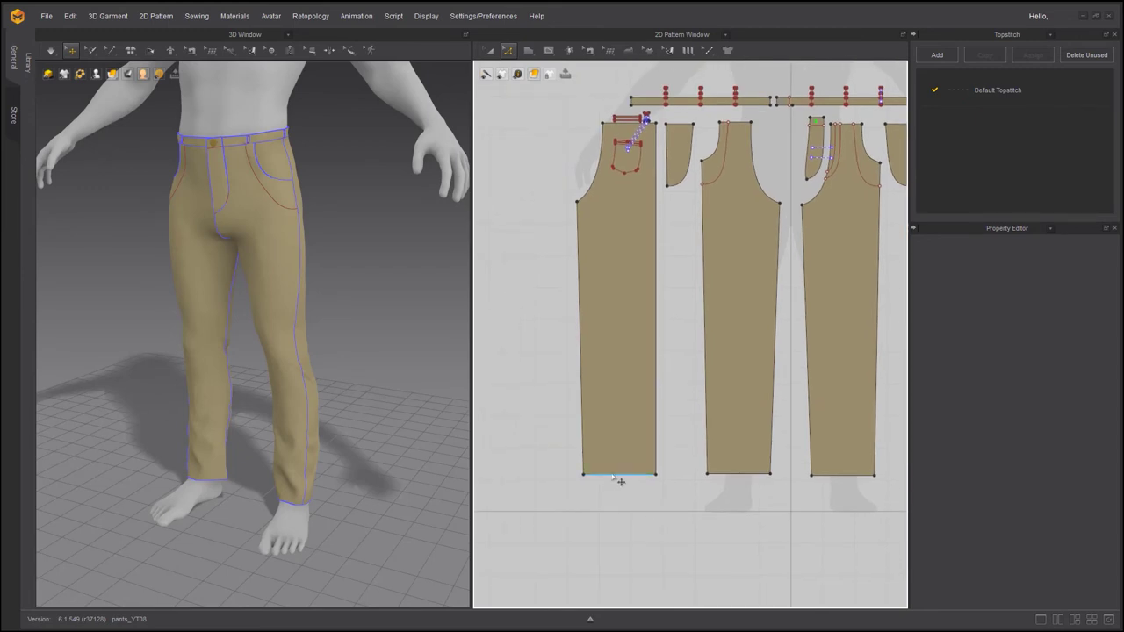
left_click(739, 475, "shift")
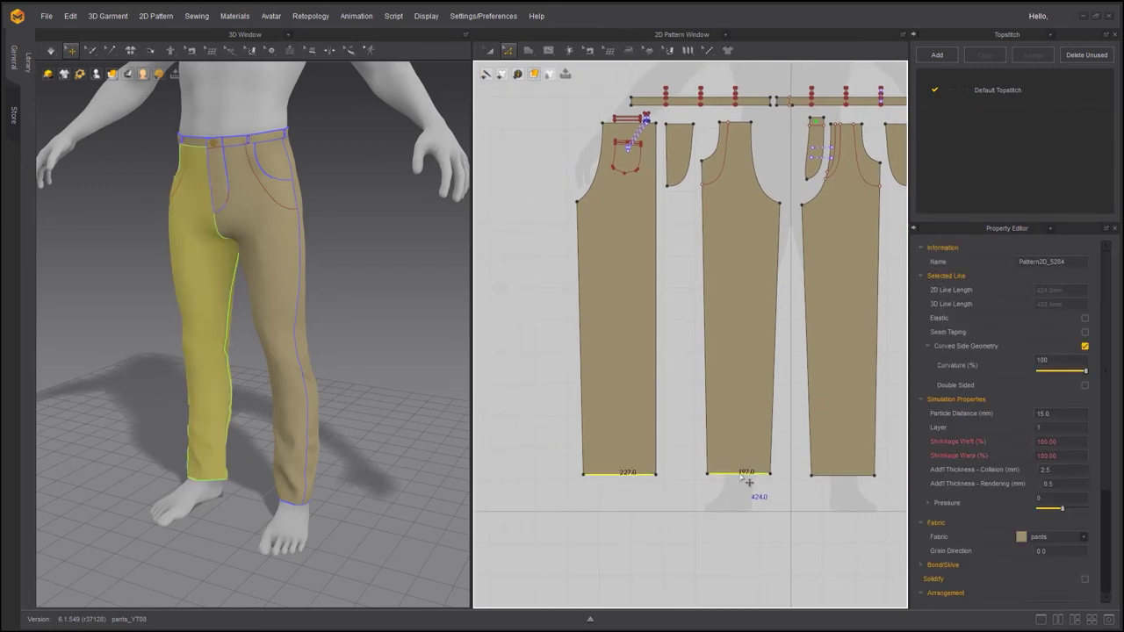
left_click(829, 474, "shift")
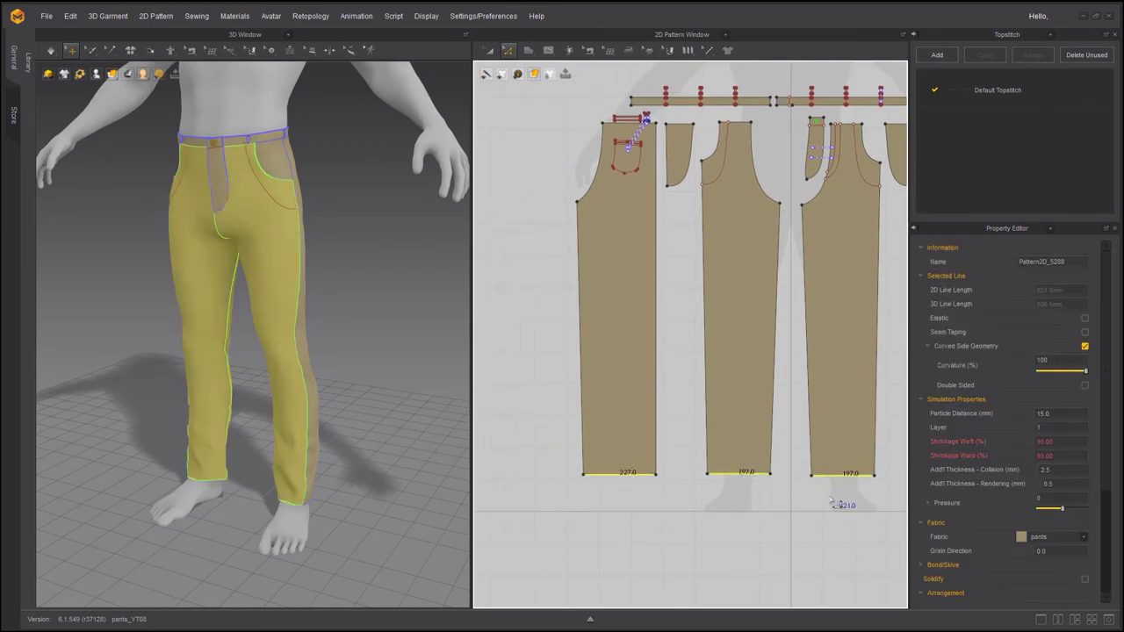
middle_click_drag(811, 520, 507, 526)
scroll(696, 518, "down", 2)
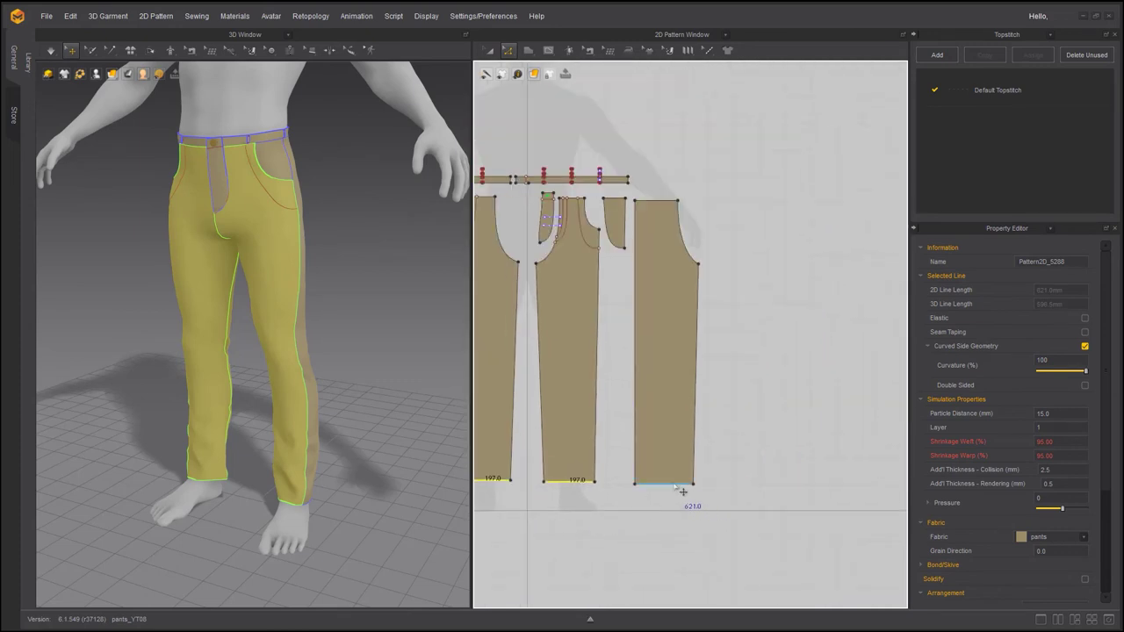
left_click(682, 483, "shift")
scroll(685, 478, "up", 5)
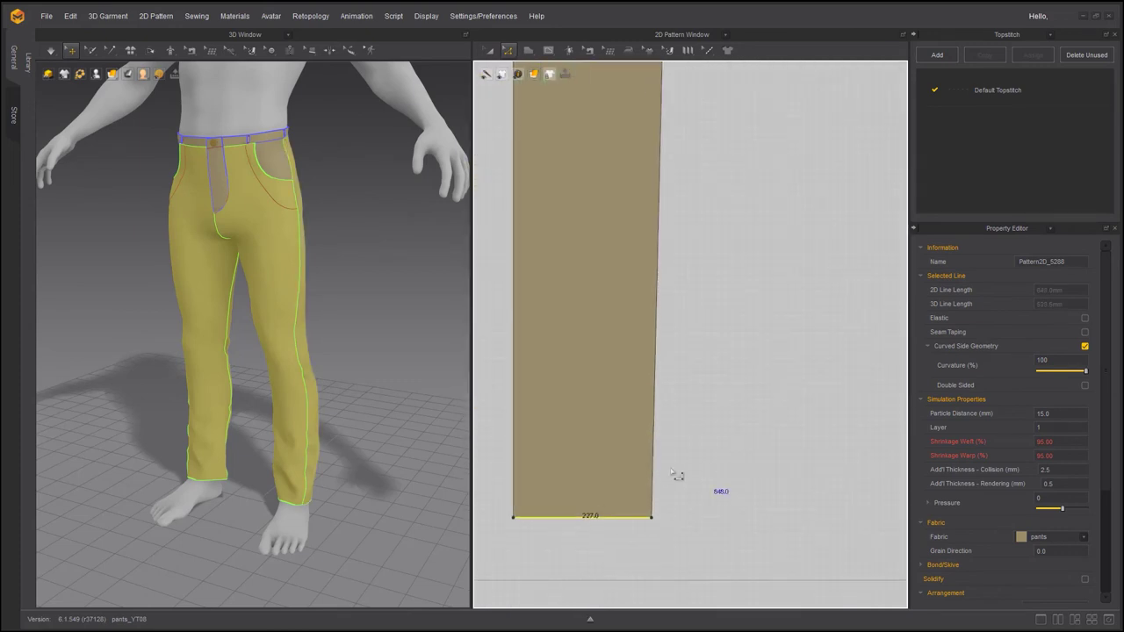
right_click(671, 506)
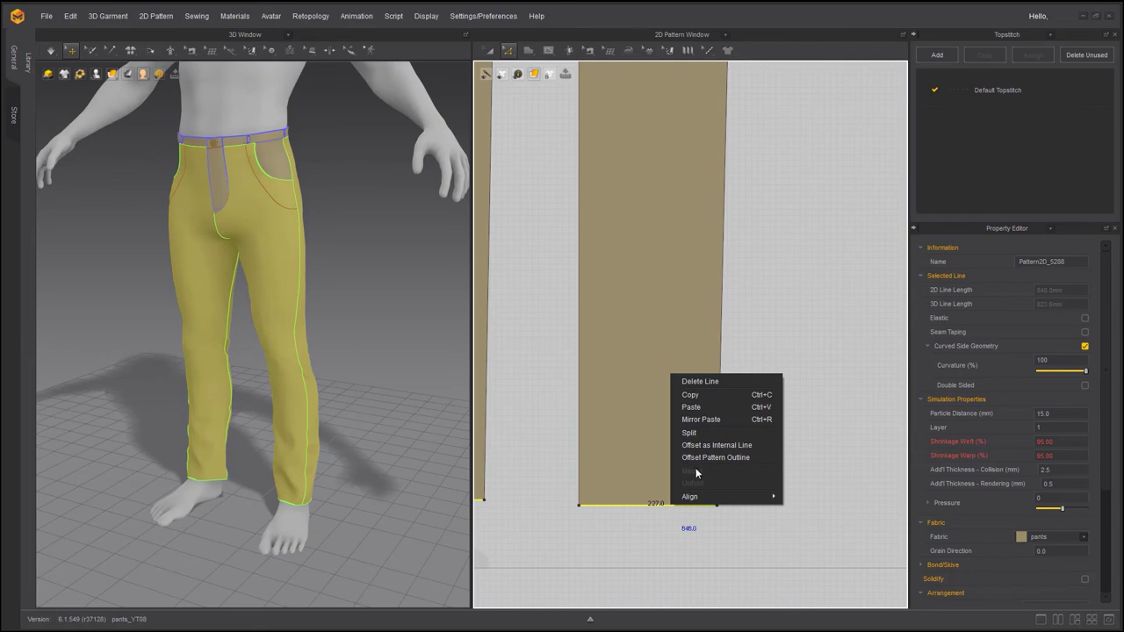
left_click(716, 445)
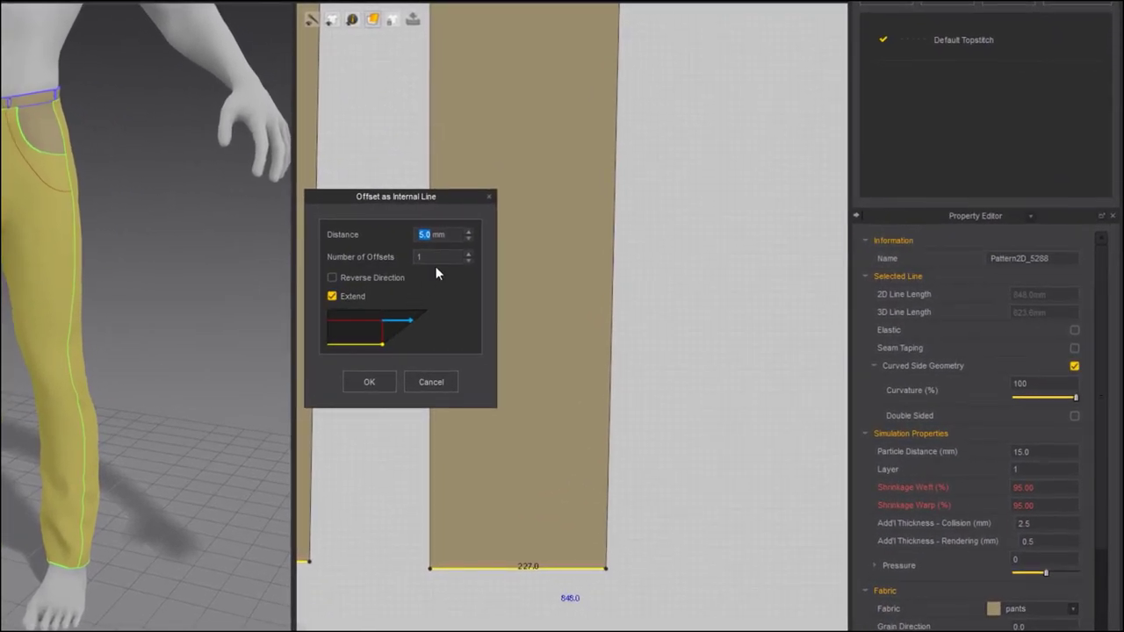
left_click(469, 232)
left_click(469, 232)
left_click(469, 232)
left_click(466, 255)
left_click(467, 232)
left_click(467, 231)
left_click(369, 382)
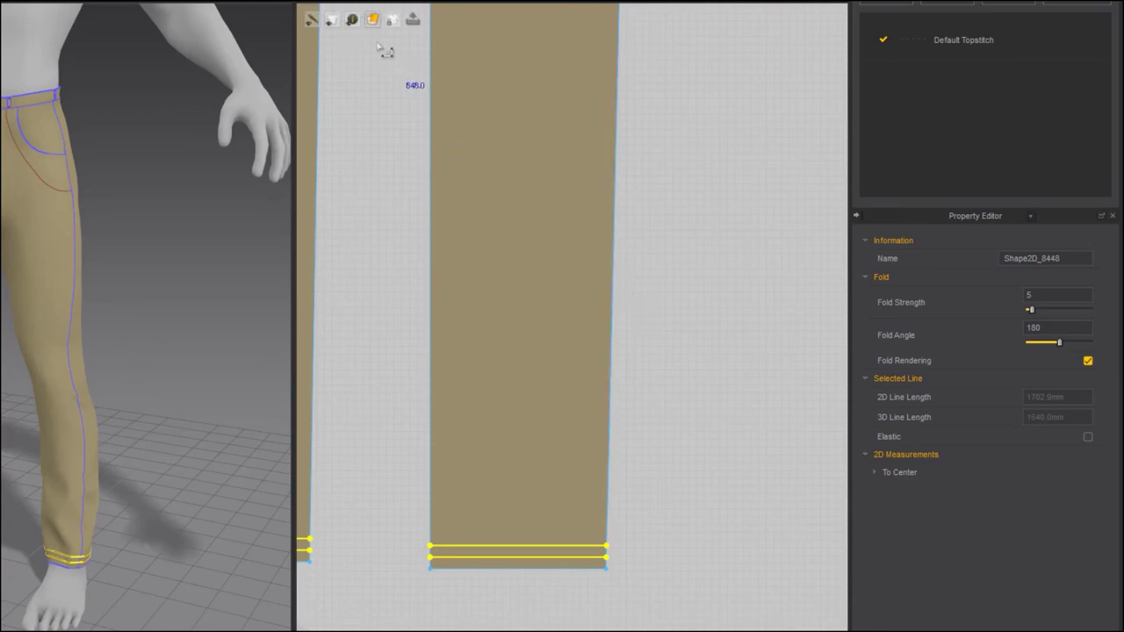
- Offset the long inseam and outseam edges of all four leg panels as a single internal line at 3 mm distance
left_click(331, 20)
left_click(384, 38)
left_click(612, 338)
left_click(431, 334, "shift")
middle_click_drag(340, 376, 708, 381)
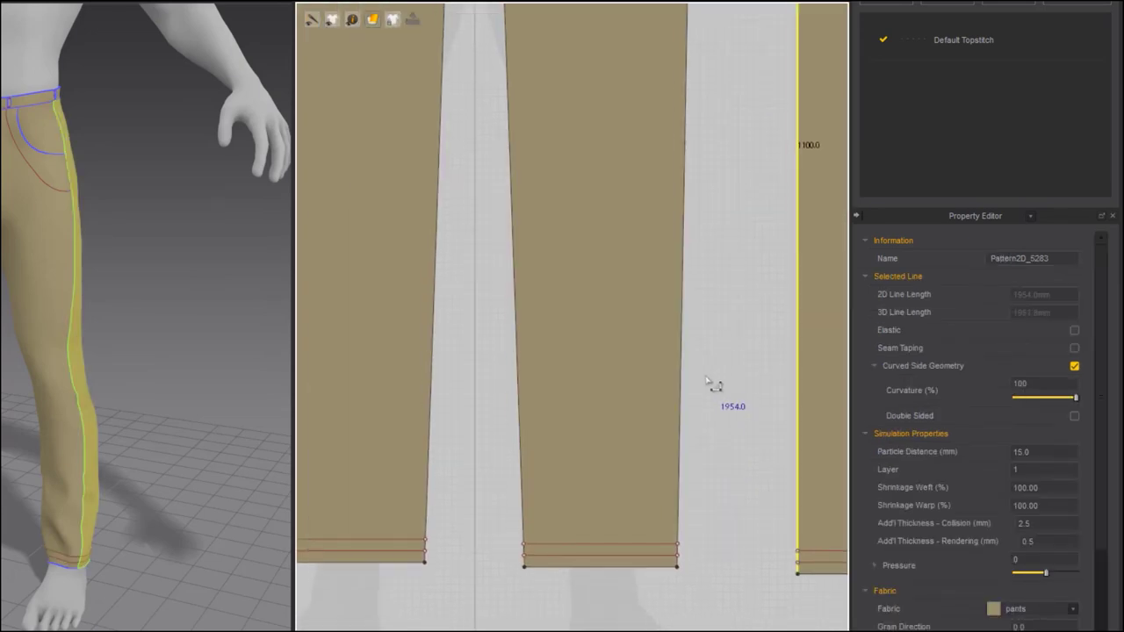
left_click(682, 369, "shift")
left_click(518, 370, "shift")
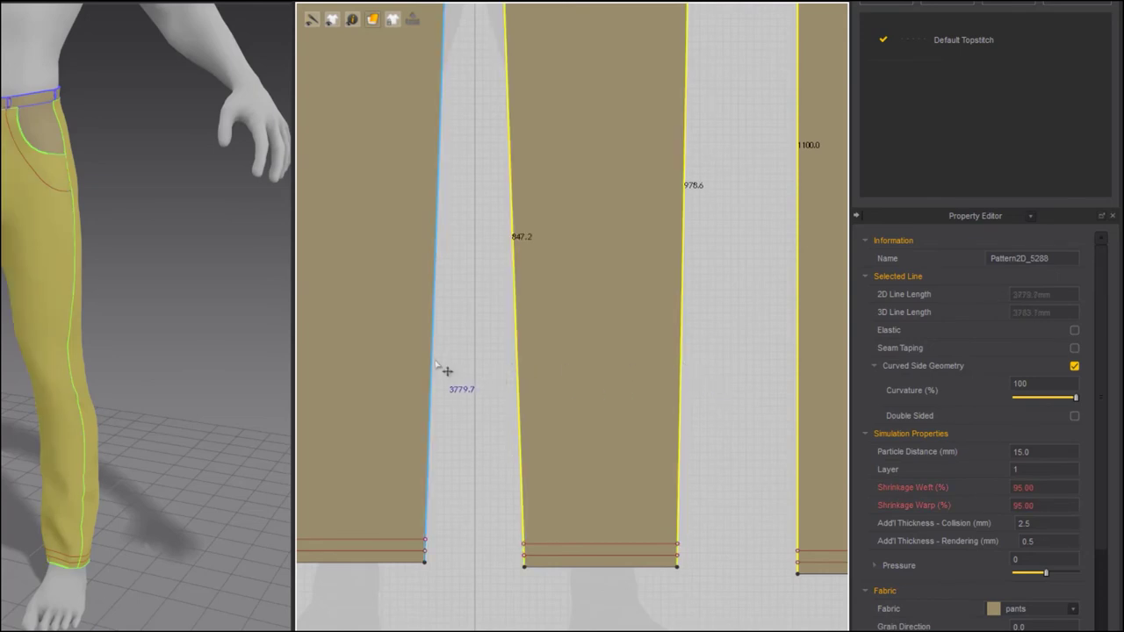
left_click(434, 372, "shift")
right_click_drag(401, 383, 728, 401)
left_click(623, 383, "shift")
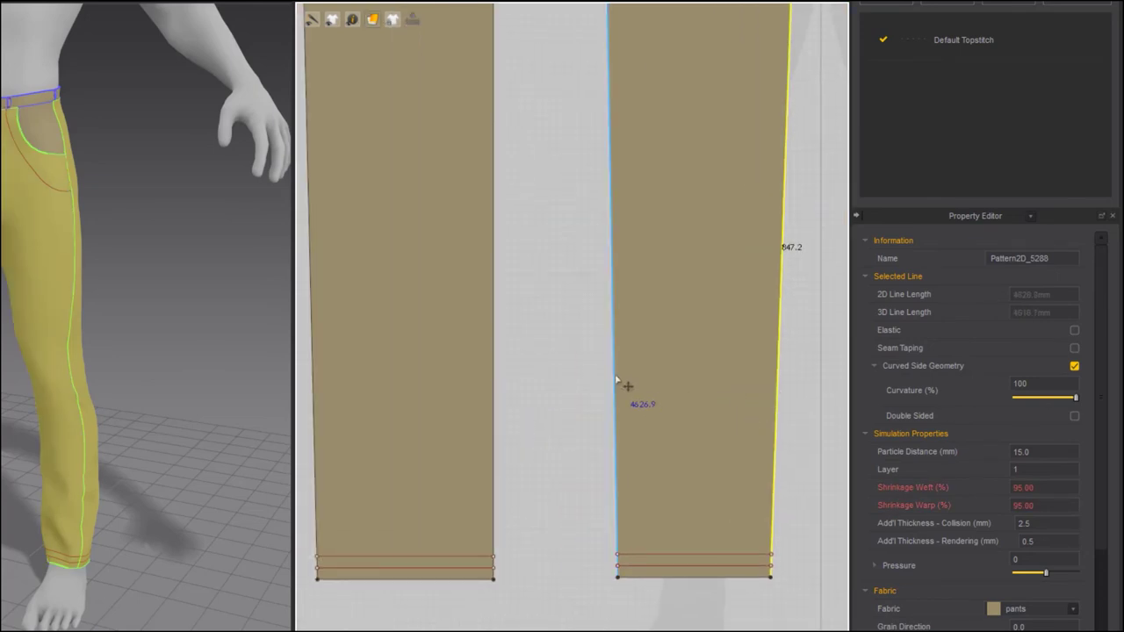
left_click(492, 373, "shift")
right_click_drag(434, 385, 625, 400)
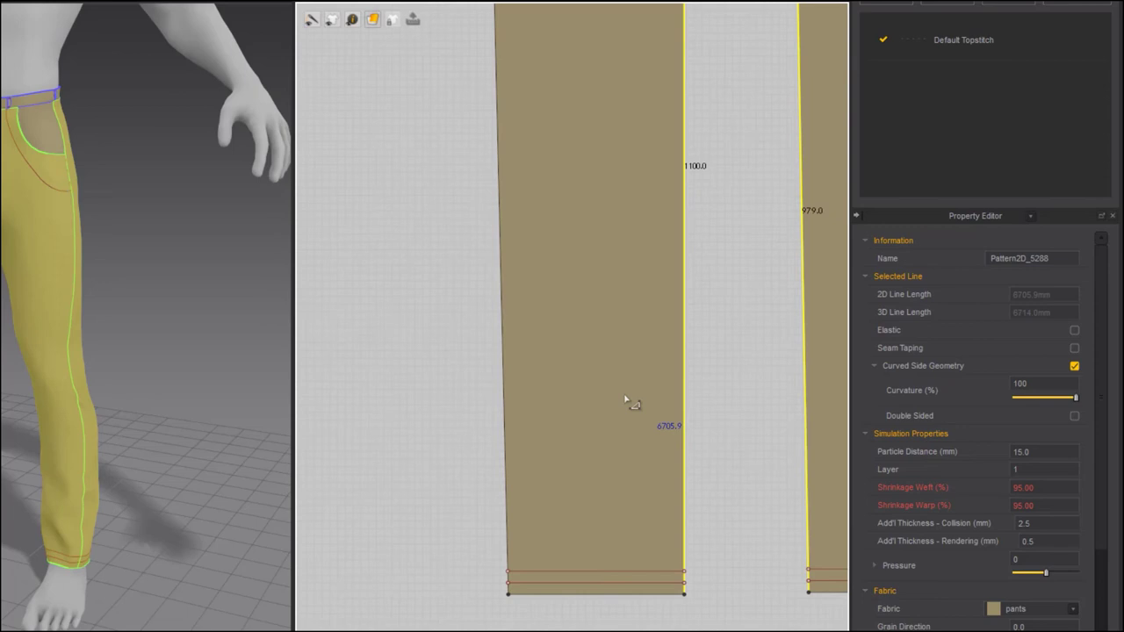
left_click(506, 388, "shift")
right_click_drag(451, 426, 419, 355)
scroll(497, 394, "up", 5)
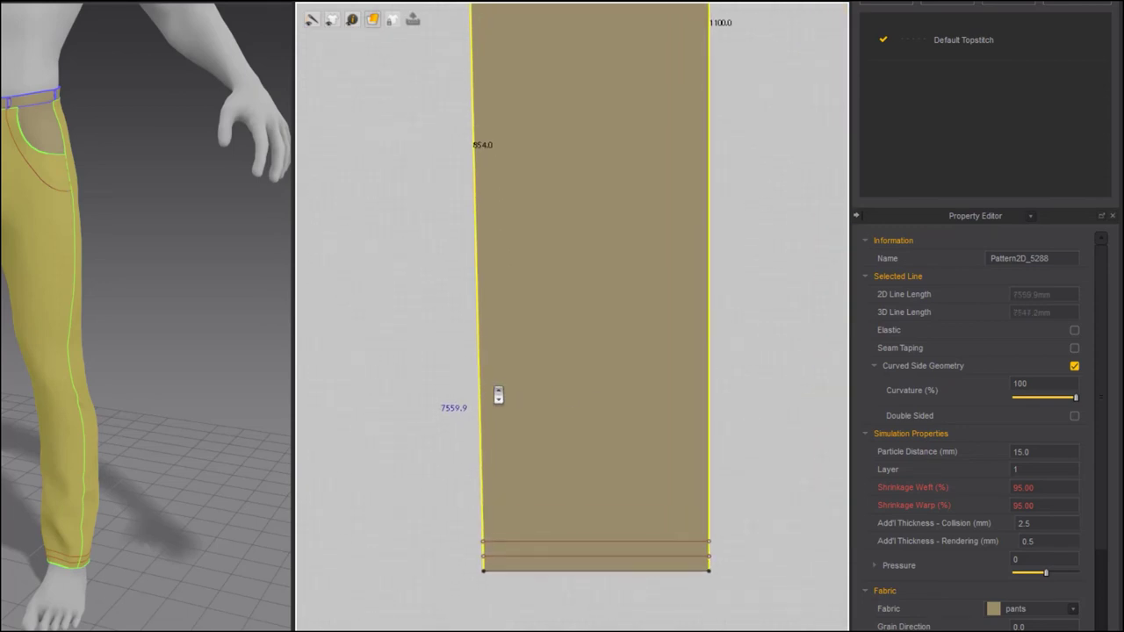
middle_click_drag(501, 606, 507, 576)
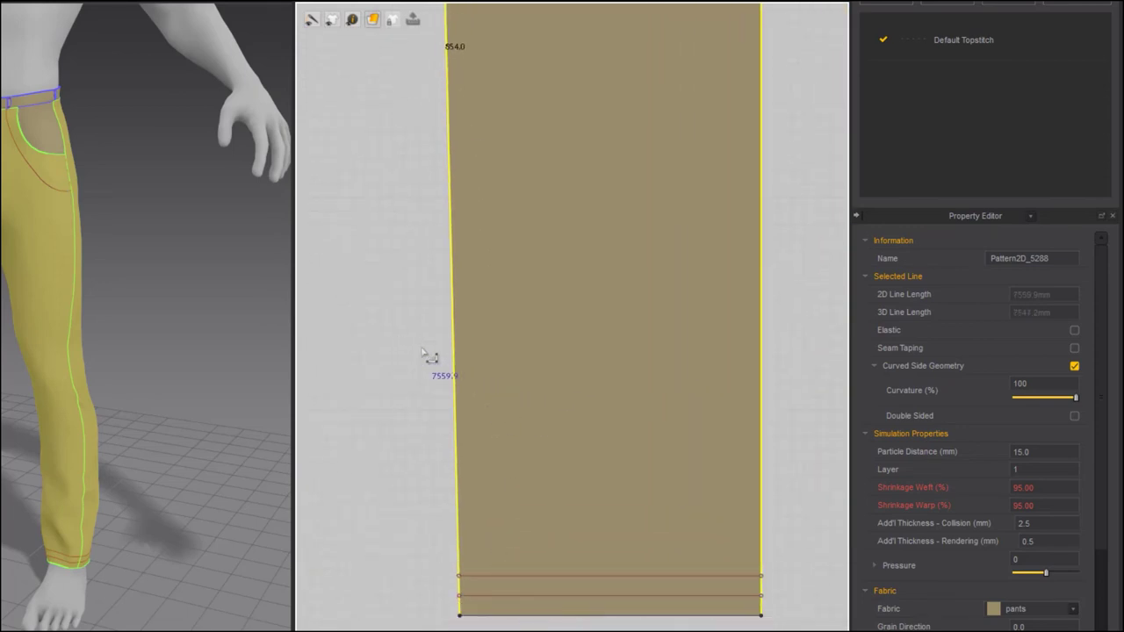
right_click(453, 358)
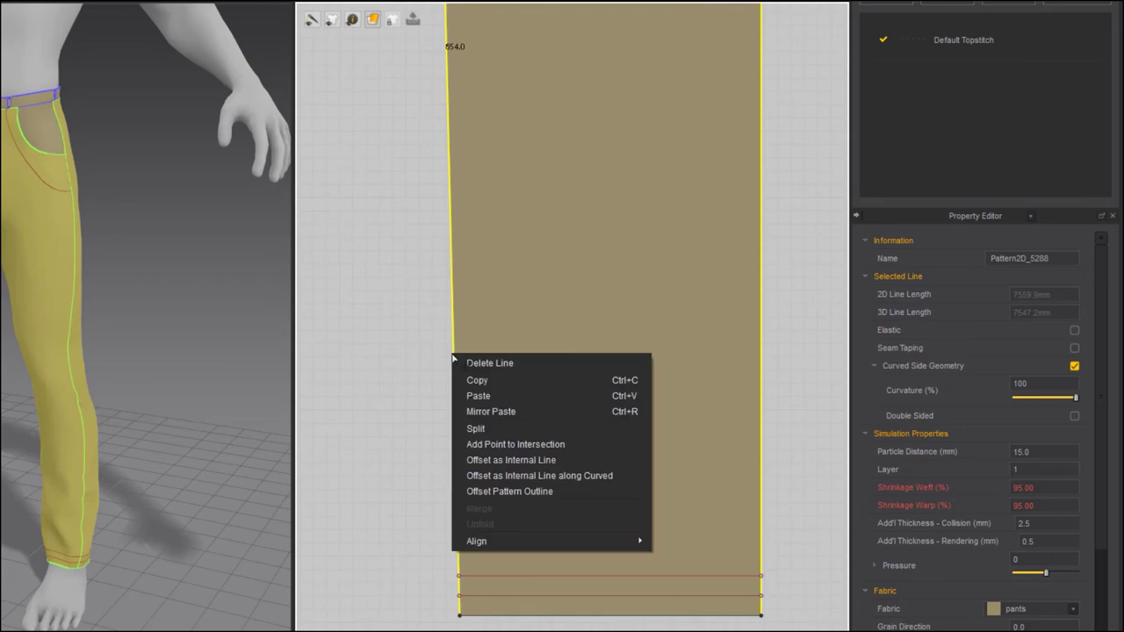
left_click(490, 460)
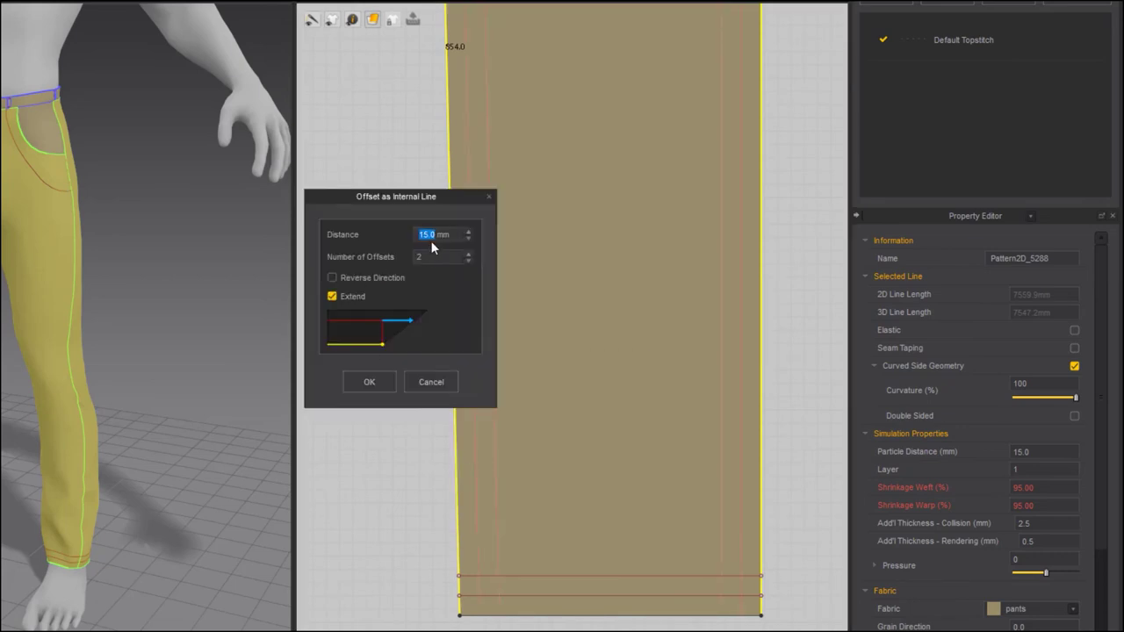
type("2")
left_click(467, 261)
type("3")
left_click(376, 384)
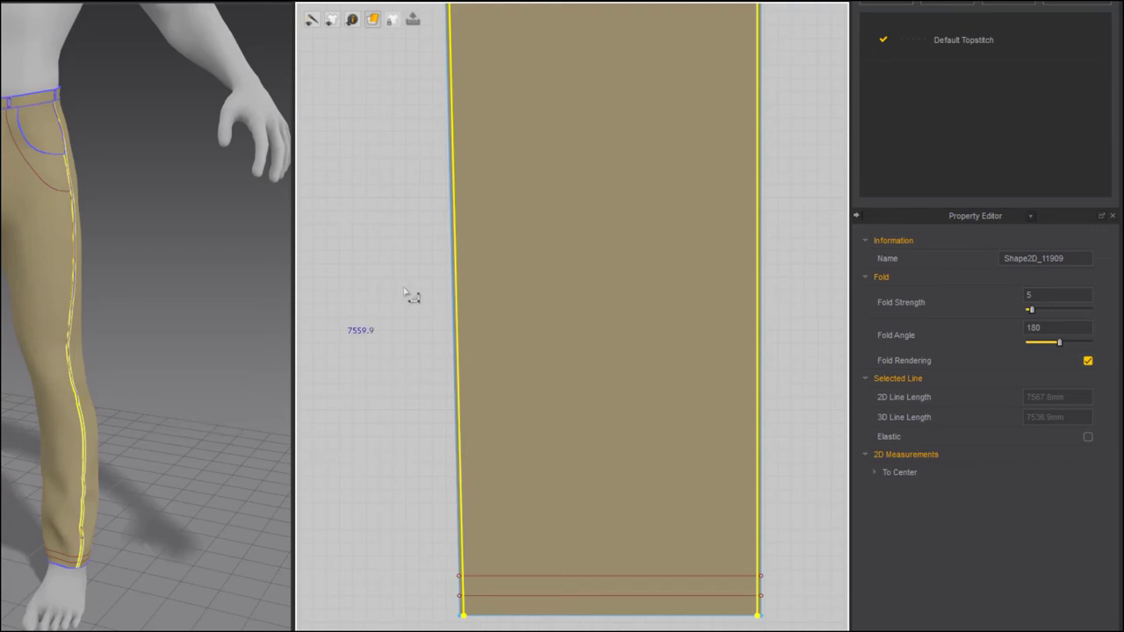
- Examine the back pocket area, the two narrow strips above it, and the waistband pieces for edges that need stitch lines
middle_click_drag(395, 207, 467, 487)
middle_click_drag(513, 132, 498, 399)
scroll(515, 518, "down", 5)
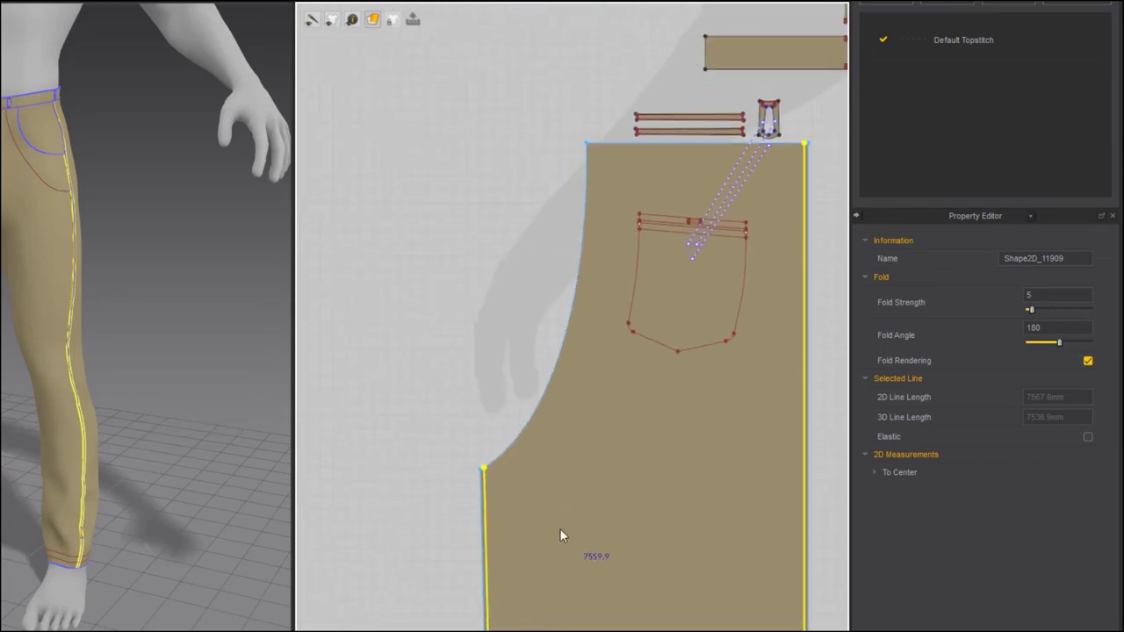
scroll(557, 276, "up", 3)
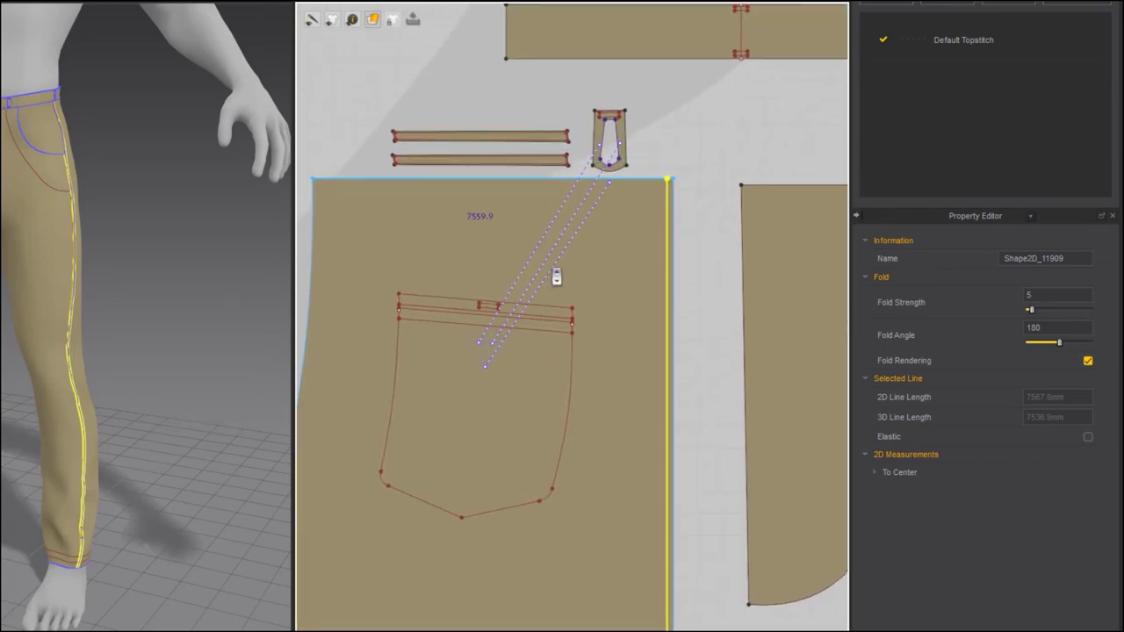
middle_click_drag(390, 133, 426, 207)
left_click_drag(405, 183, 622, 257)
scroll(553, 238, "up", 3)
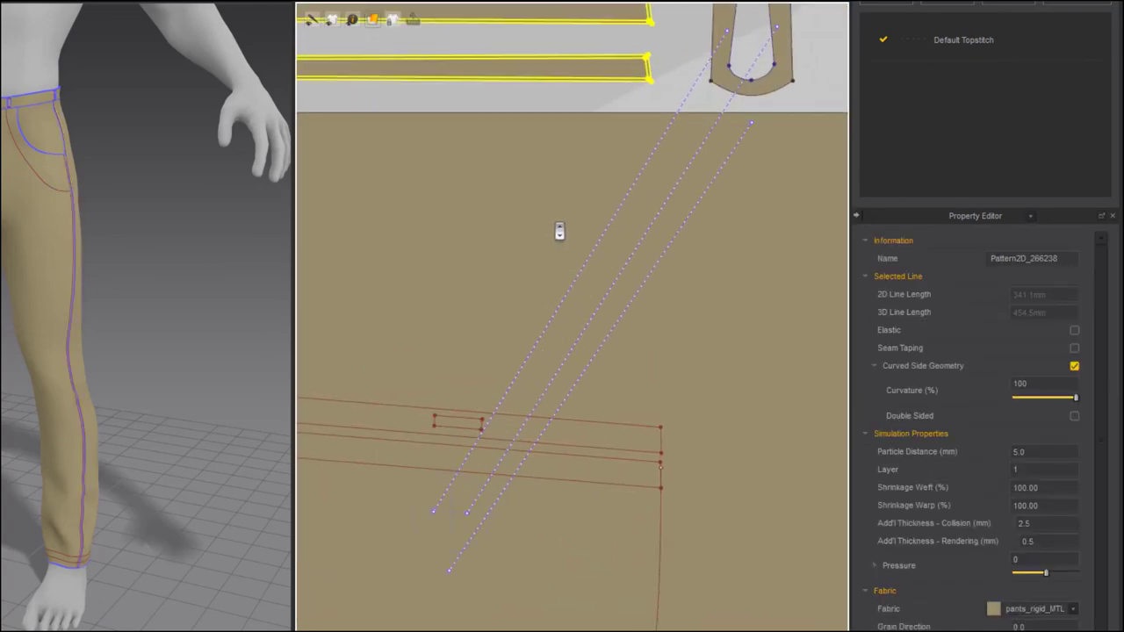
middle_click_drag(570, 296, 691, 514)
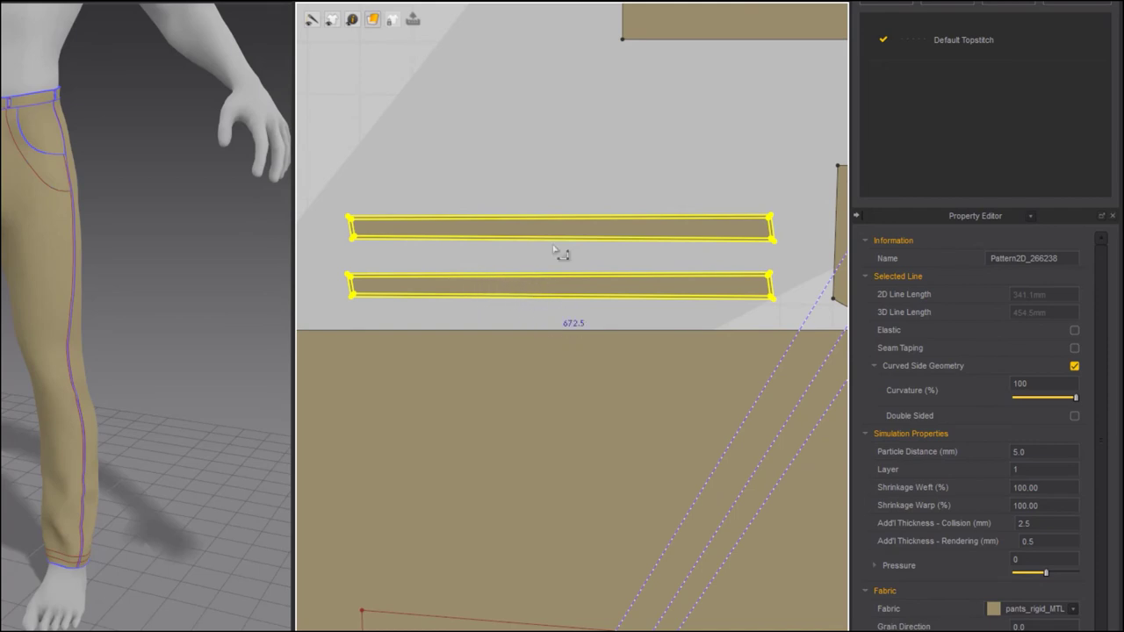
scroll(589, 272, "down", 2)
middle_click_drag(545, 413, 467, 205)
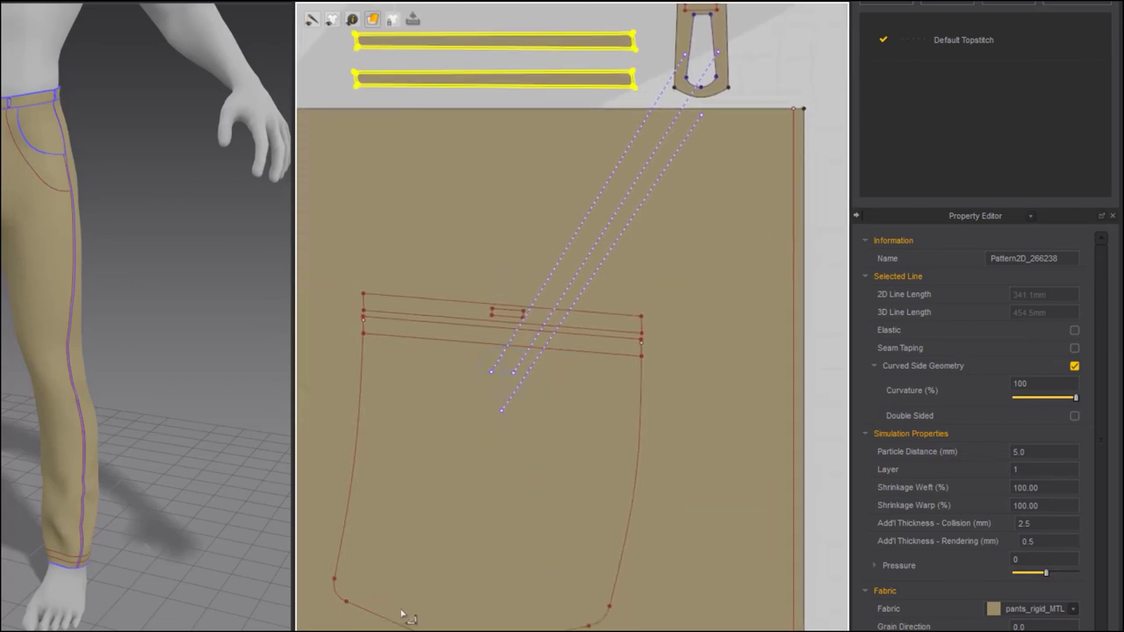
middle_click_drag(668, 303, 645, 467)
middle_click_drag(691, 338, 698, 524)
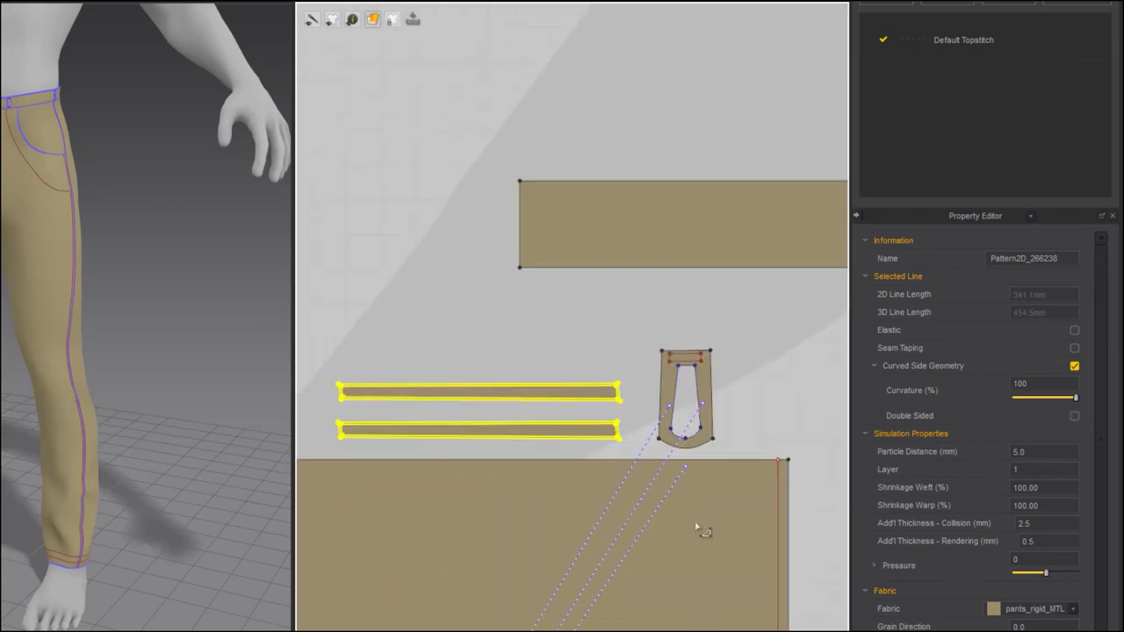
middle_click_drag(723, 486, 348, 491)
scroll(538, 268, "down", 5)
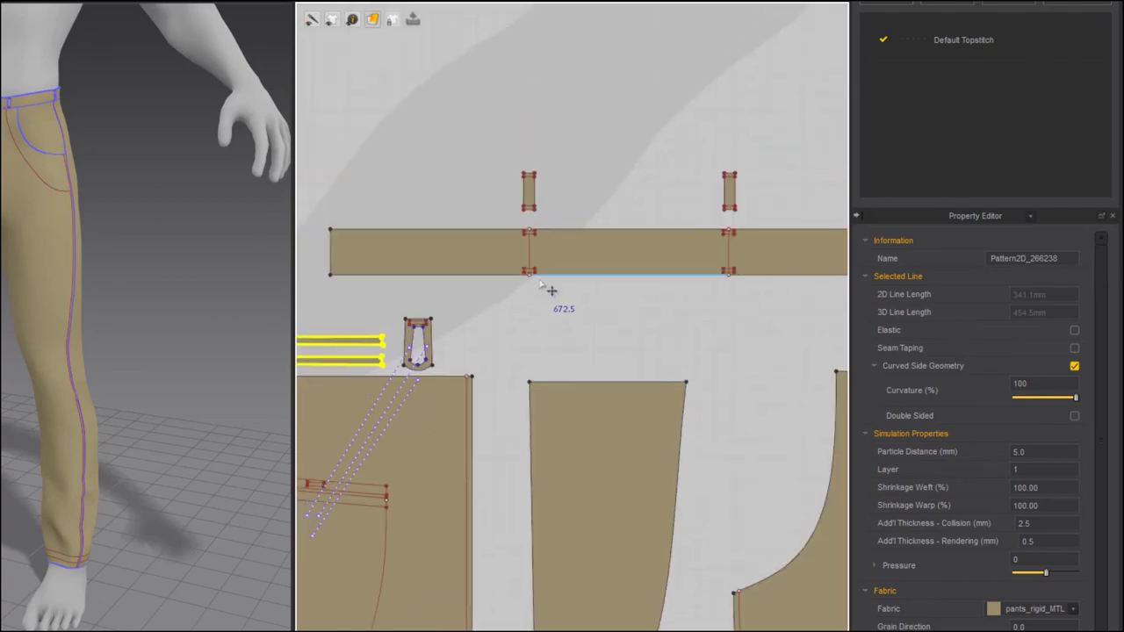
right_click_drag(790, 294, 620, 339)
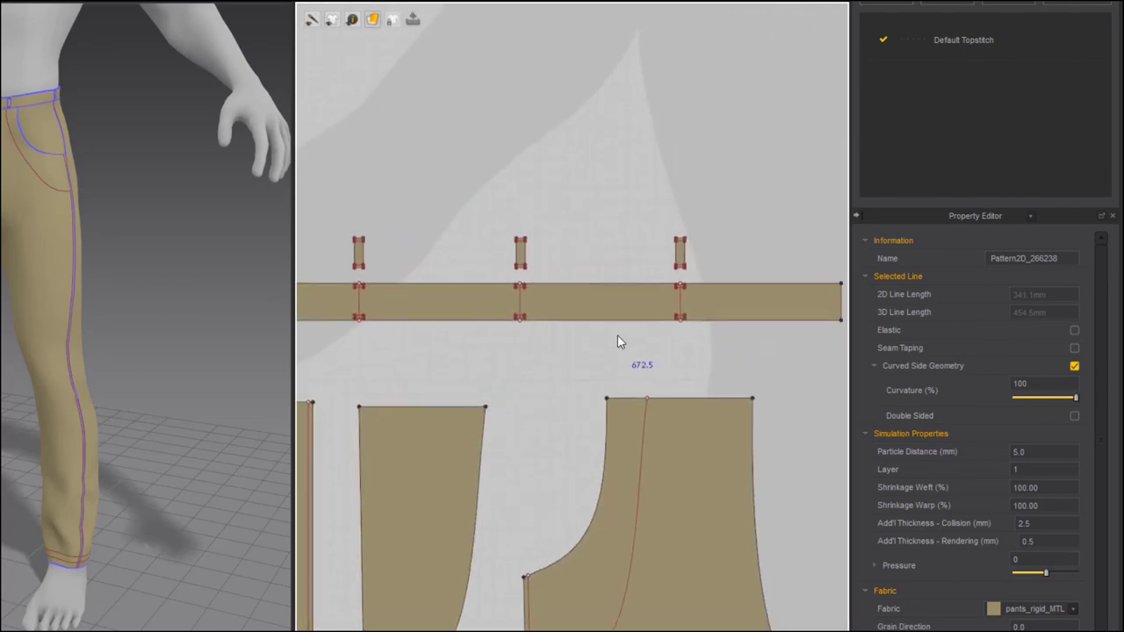
- Offset the outlines of all the belt loop patterns above the waistband as internal lines, using 1 offset
scroll(620, 342, "down", 1)
scroll(617, 345, "down", 4)
middle_click_drag(724, 338, 594, 231)
left_click_drag(400, 185, 777, 219)
scroll(562, 224, "up", 4)
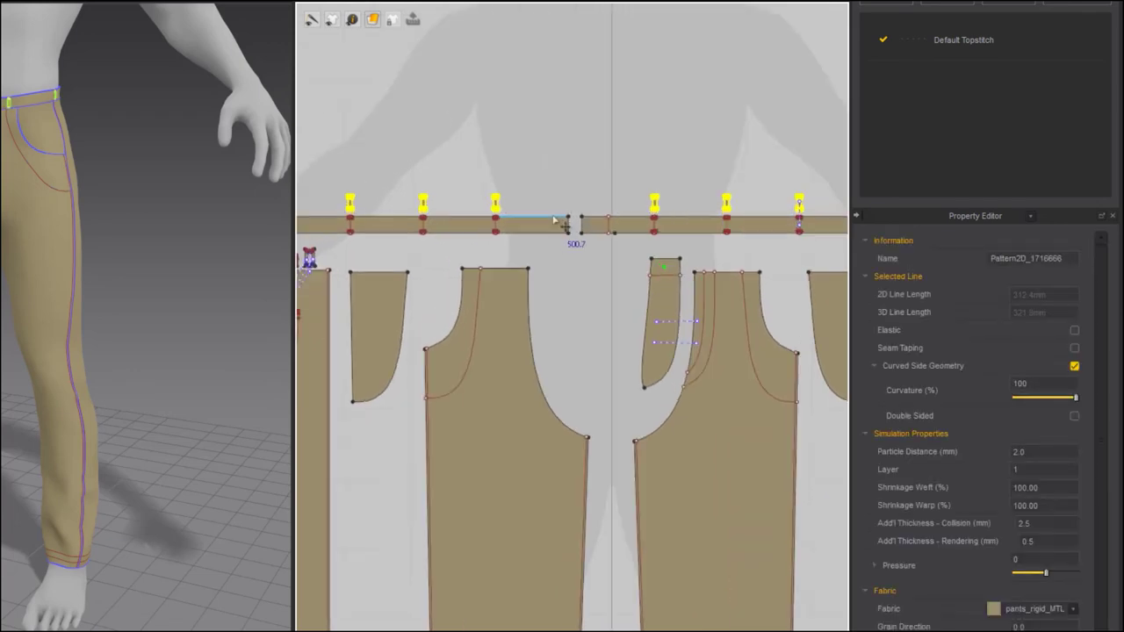
right_click_drag(437, 234, 640, 363)
scroll(562, 333, "up", 4)
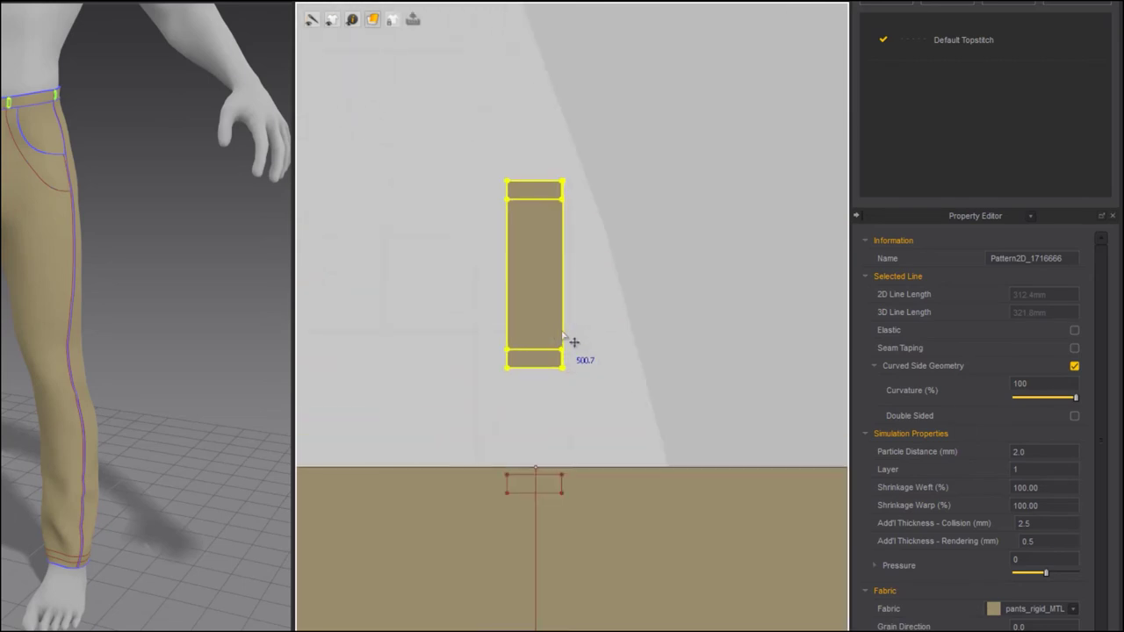
right_click(564, 332)
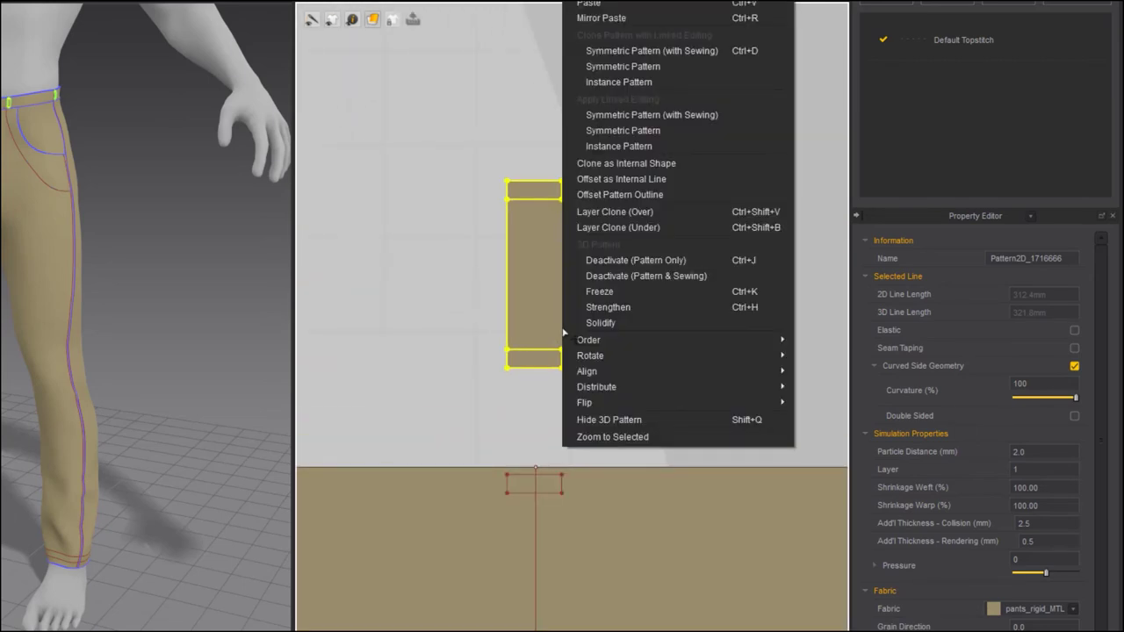
left_click(591, 180)
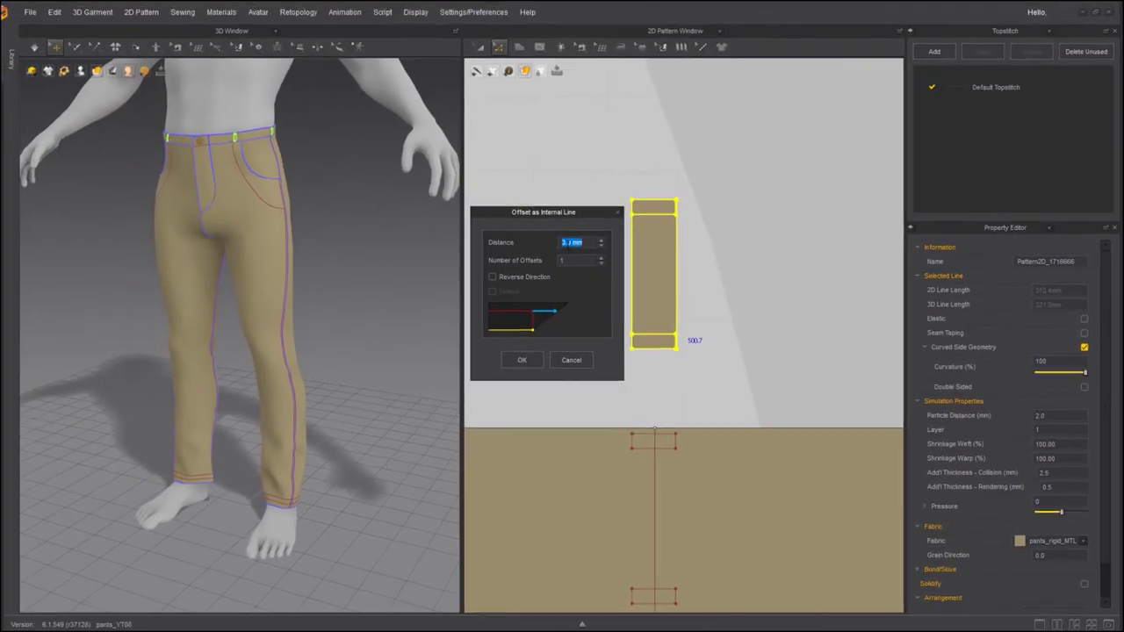
left_click(430, 236)
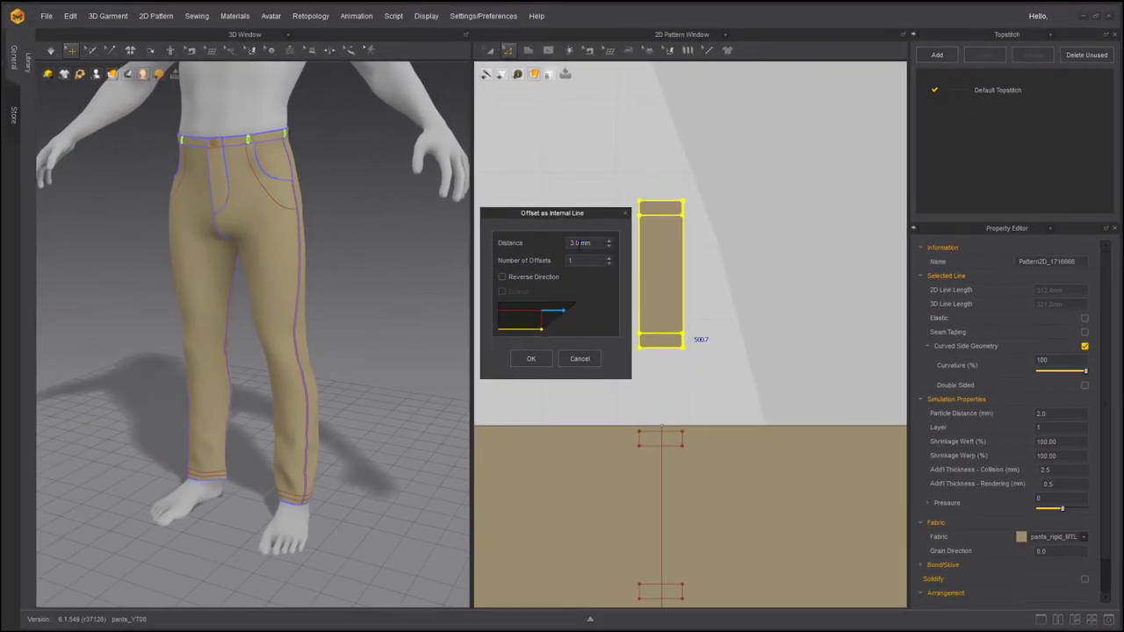
type("5")
left_click(609, 248)
left_click(530, 358)
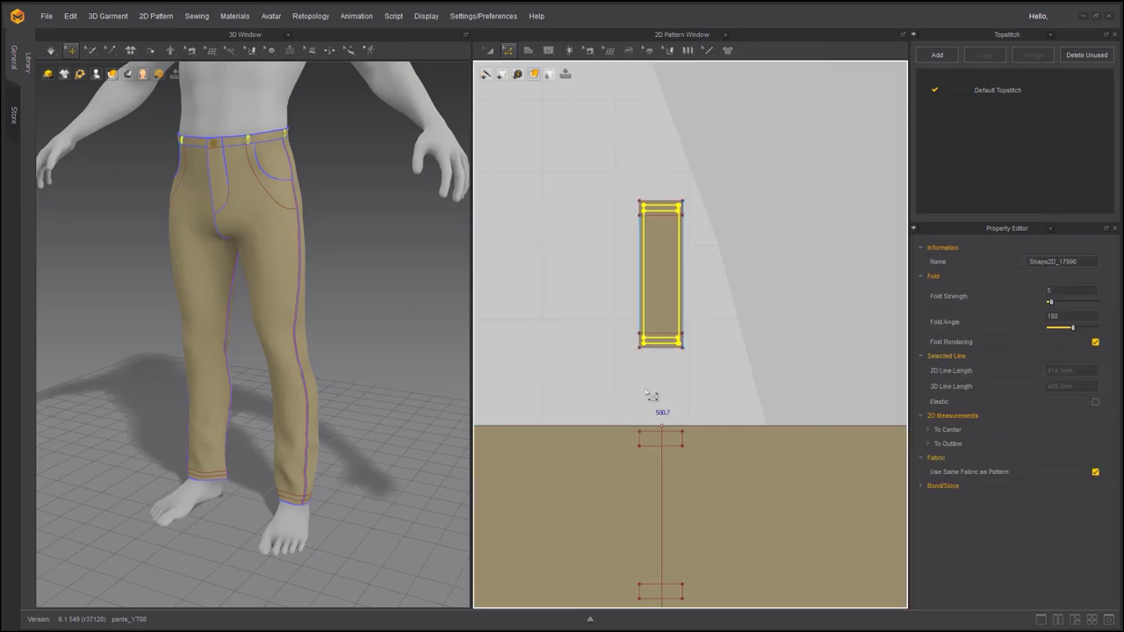
- Offset the curved pocket opening edges of both front panels as internal lines, lowering the distance and using 2 offsets
scroll(637, 383, "down", 5)
middle_click_drag(586, 381, 758, 344)
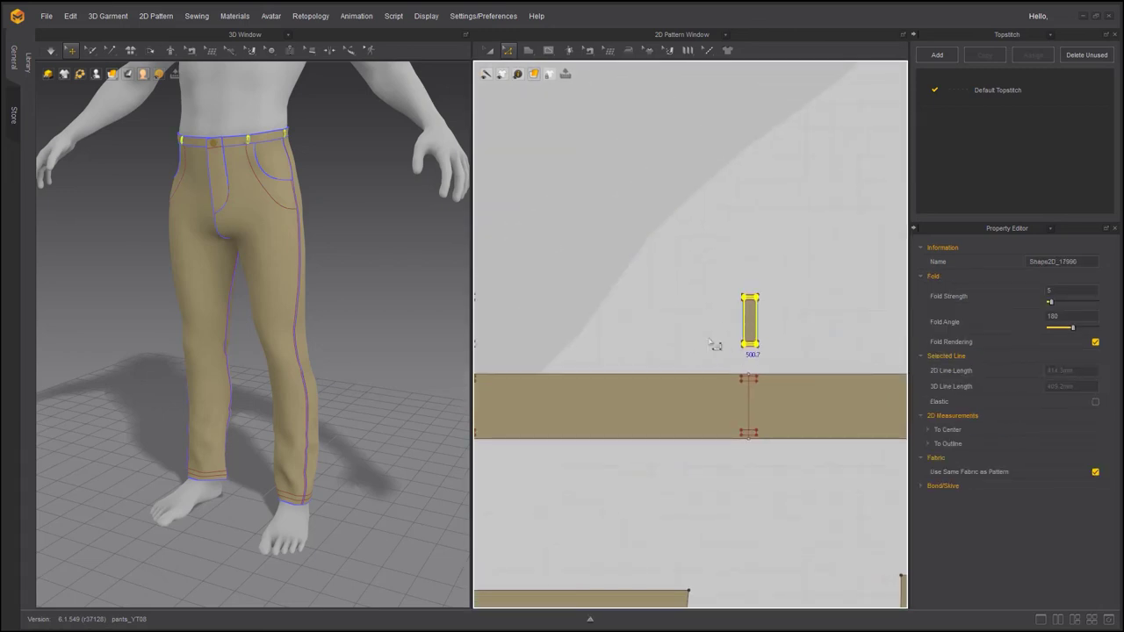
scroll(647, 411, "down", 4)
middle_click_drag(591, 462, 561, 246)
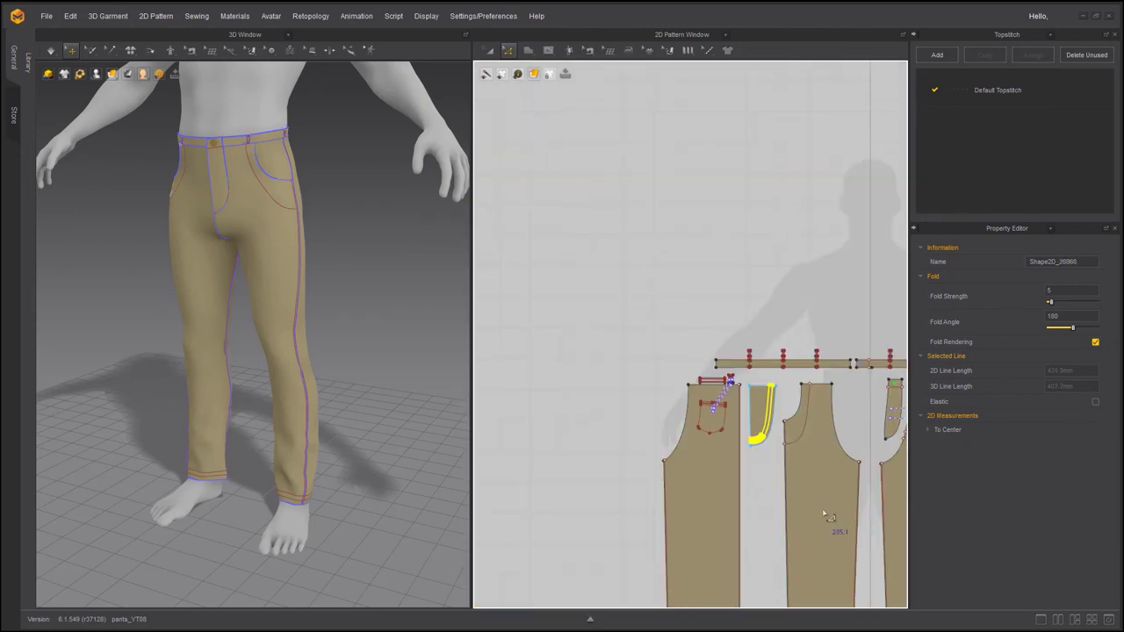
middle_click_drag(701, 458, 494, 422)
left_click(743, 381)
left_click(587, 371, "shift")
scroll(754, 407, "up", 6)
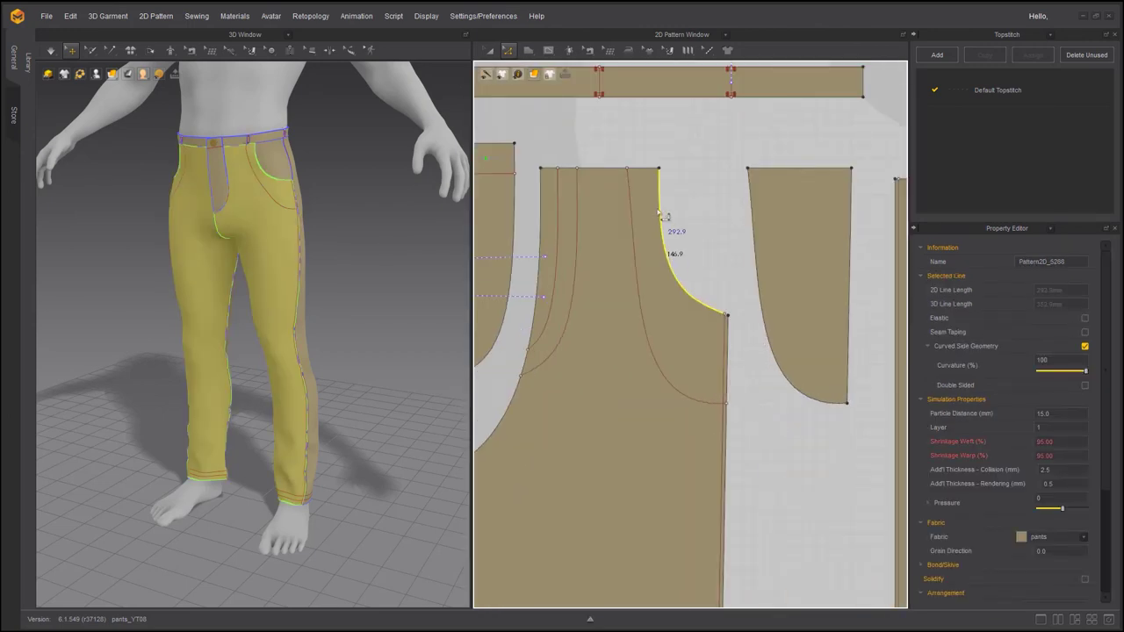
right_click(659, 210)
left_click(694, 307)
left_click(607, 244)
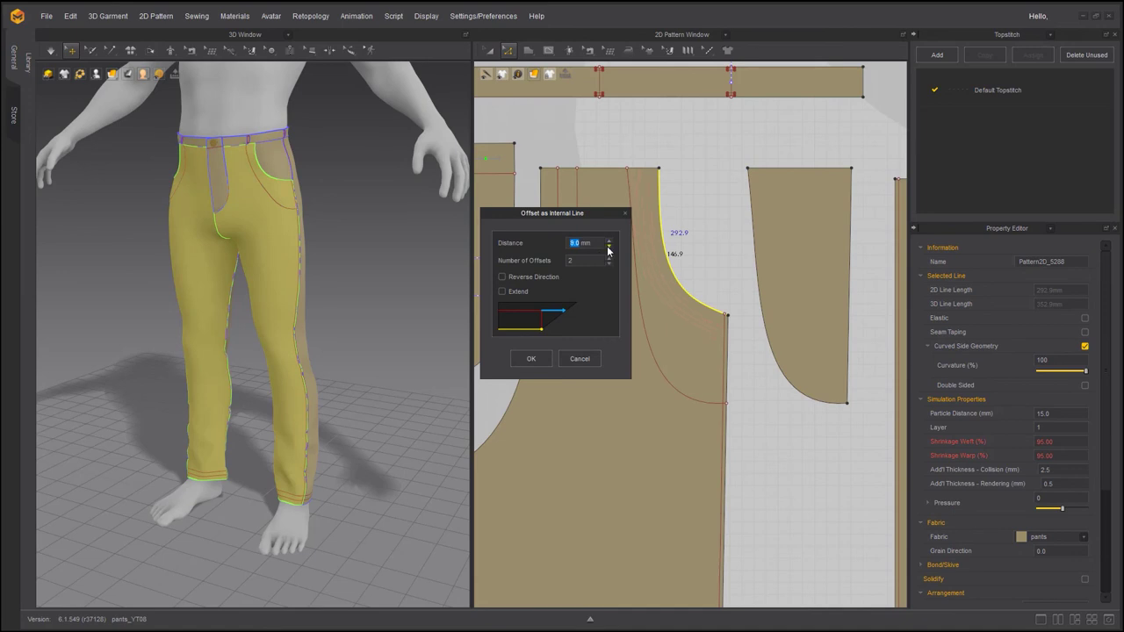
left_click(530, 358)
- Offset the waist edges of the leg panels, pocket pieces and fly, plus the waistband's short ends, as internal lines with 1 offset
scroll(703, 395, "down", 3)
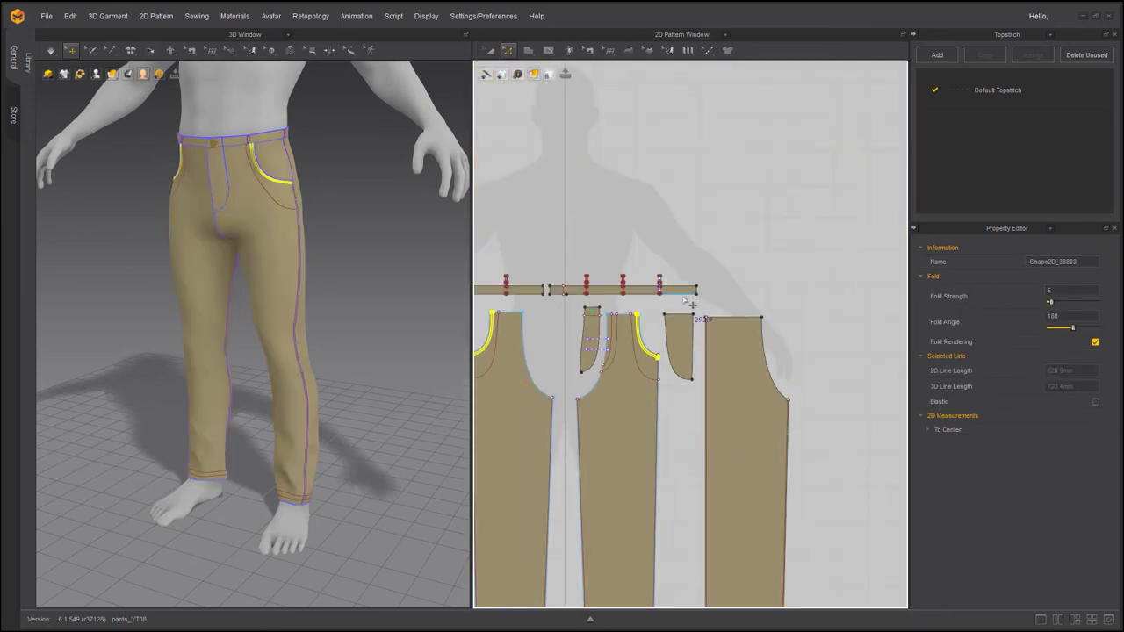
left_click(745, 318)
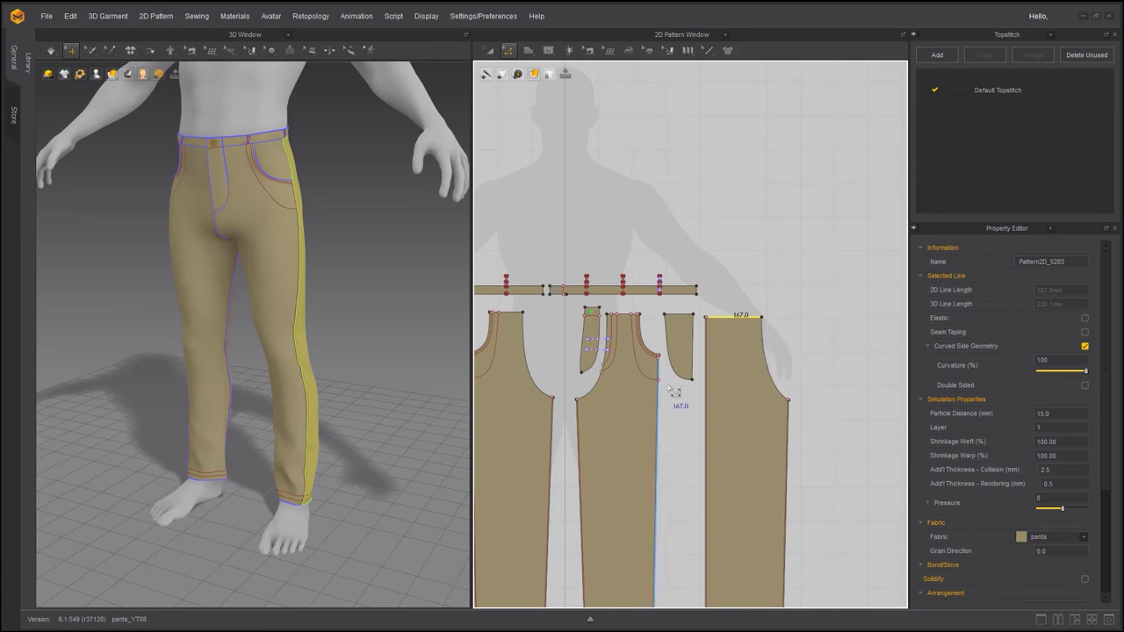
scroll(773, 393, "up", 5)
left_click(507, 51)
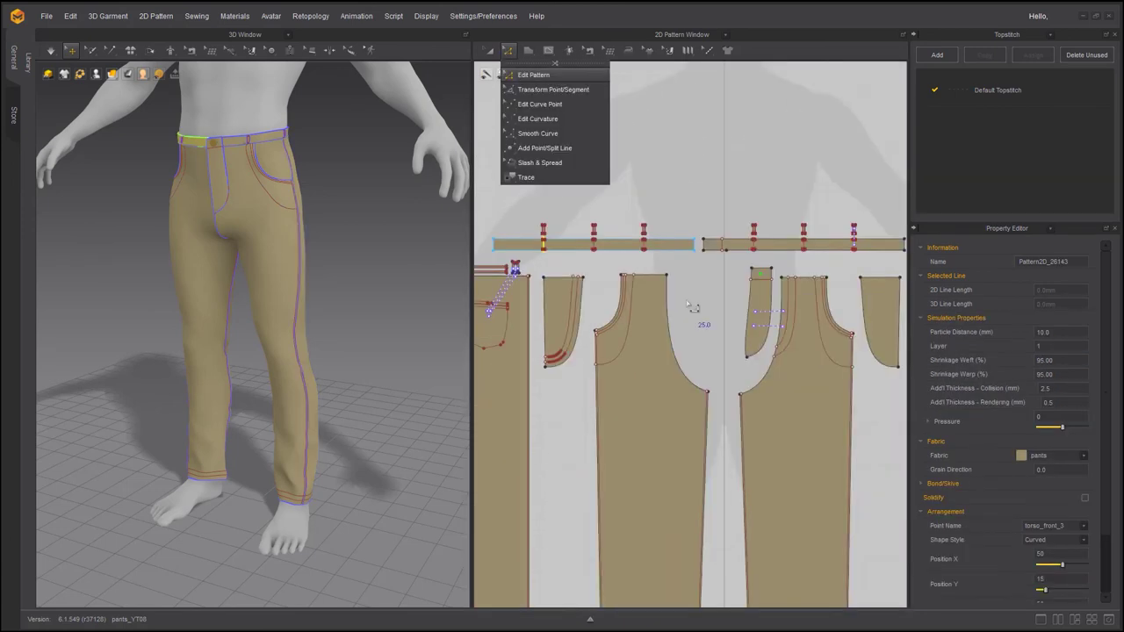
scroll(699, 146, "up", 5)
left_click_drag(699, 146, 702, 294)
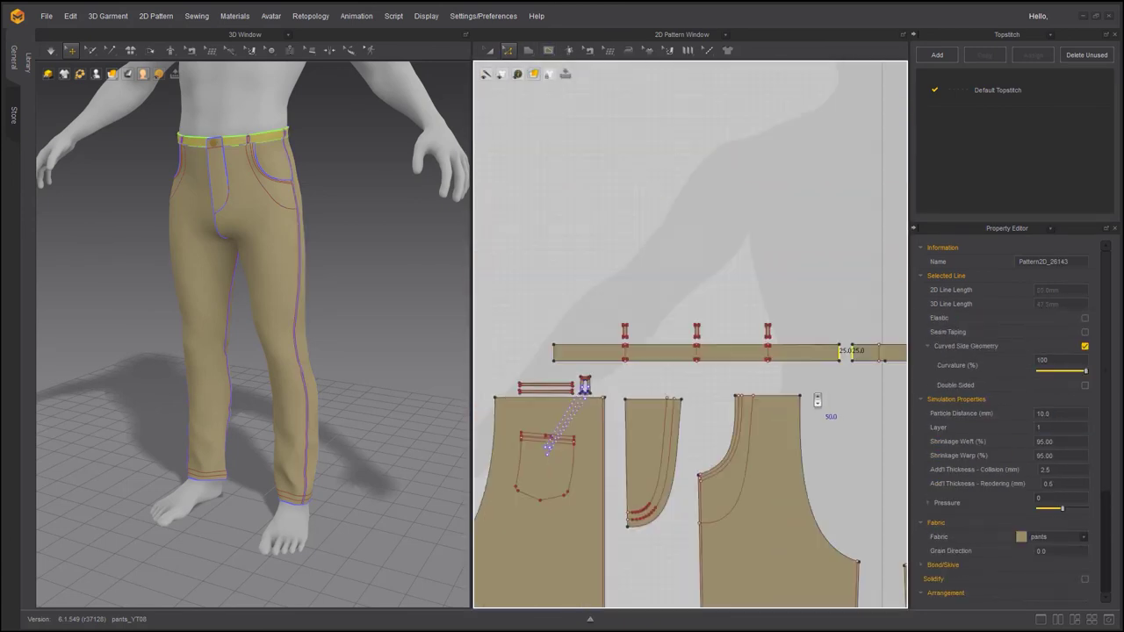
scroll(845, 351, "up", 2)
left_click(684, 383)
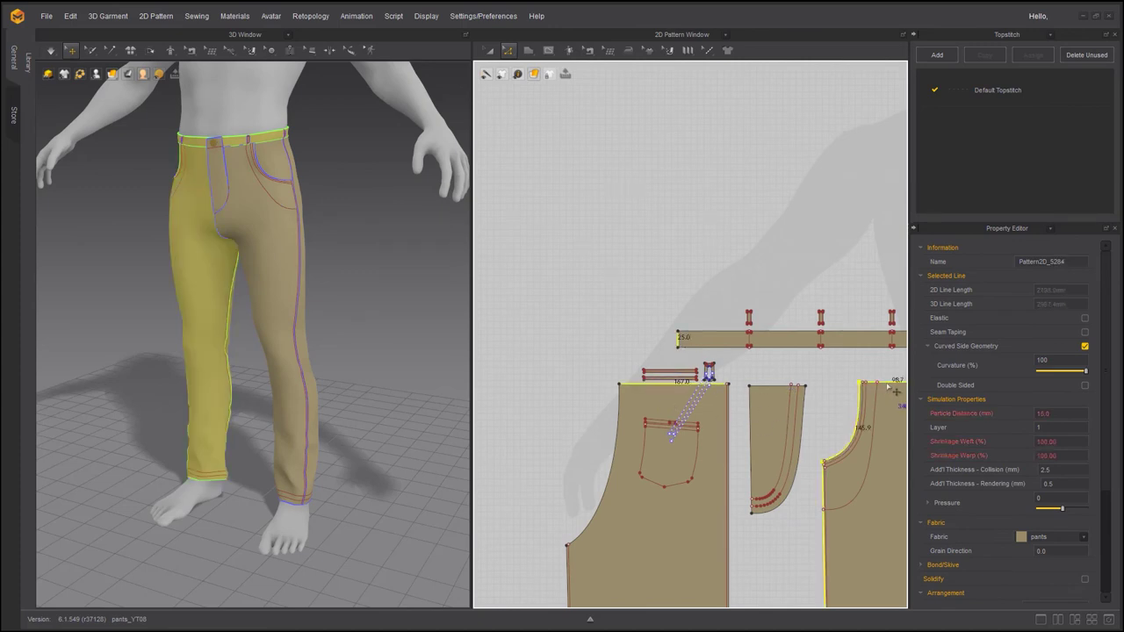
left_click(886, 383, "shift")
middle_click_drag(886, 385, 521, 347)
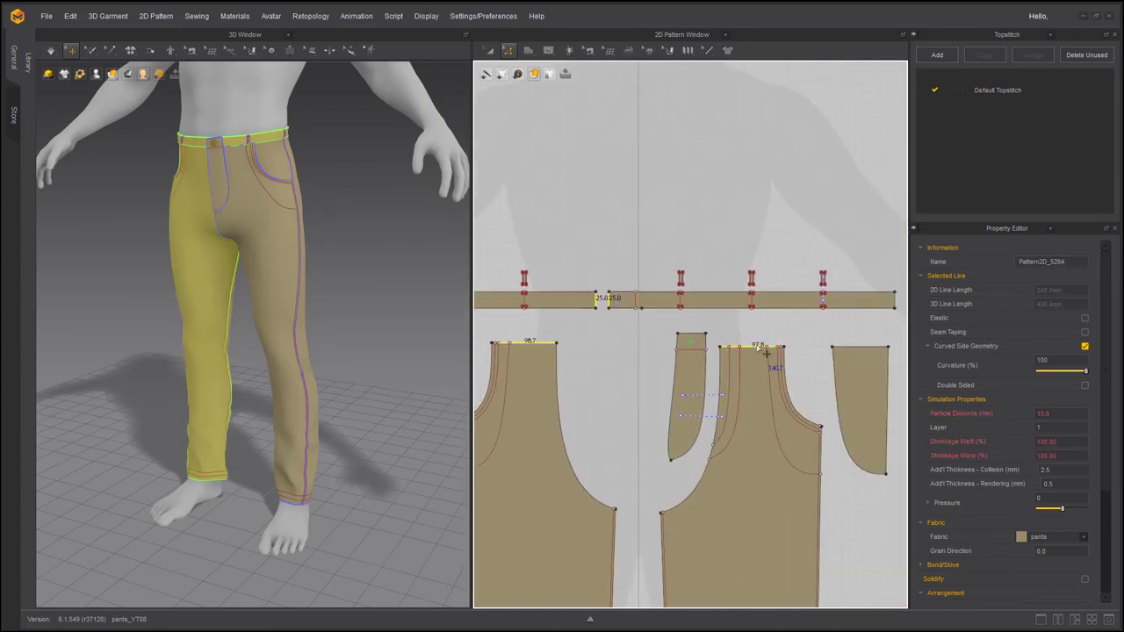
left_click(699, 335, "shift")
left_click(854, 347, "shift")
scroll(573, 384, "down", 2)
middle_click_drag(565, 392, 662, 394)
middle_click_drag(865, 353, 536, 413)
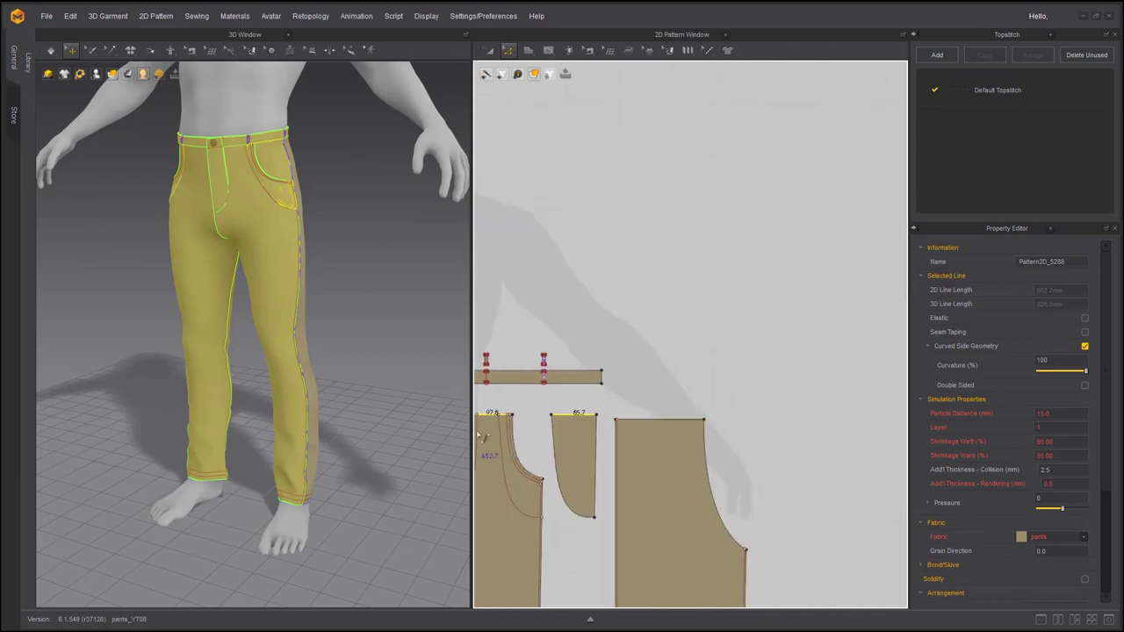
scroll(614, 401, "up", 3)
scroll(524, 416, "down", 2)
middle_click_drag(561, 461, 765, 288)
scroll(815, 342, "down", 3)
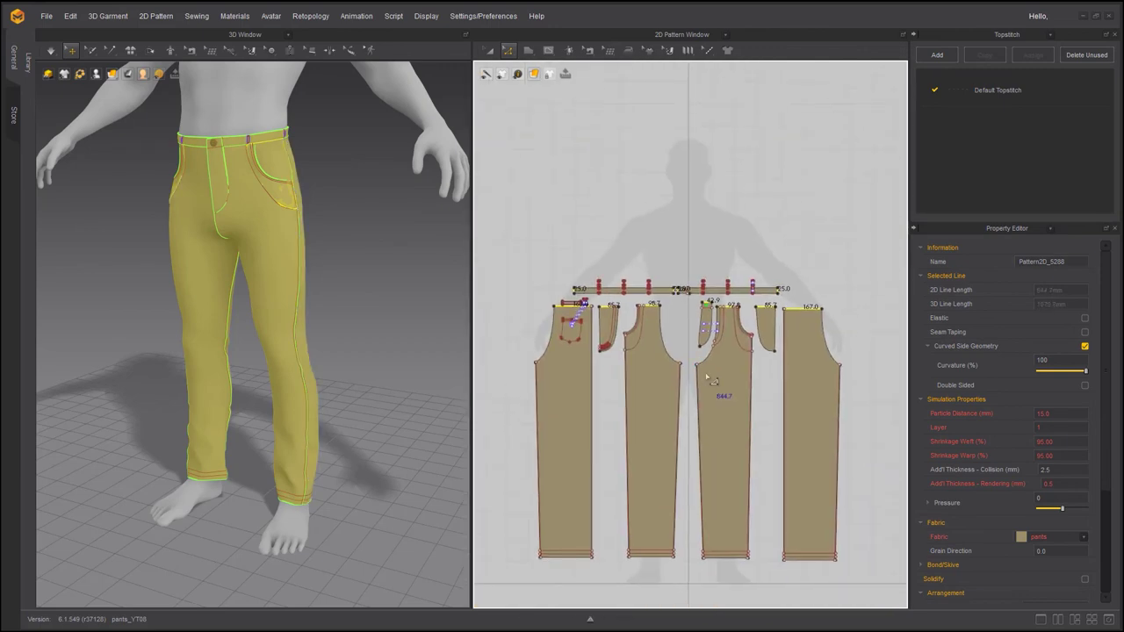
scroll(714, 389, "up", 4)
right_click(706, 336)
left_click(751, 419)
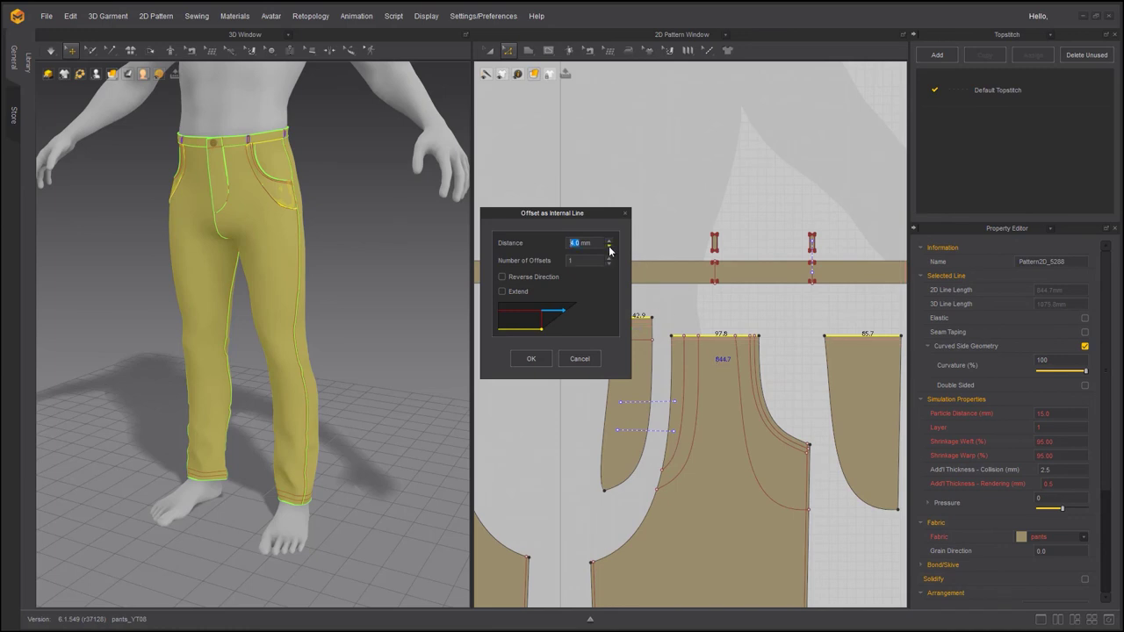
key("Return")
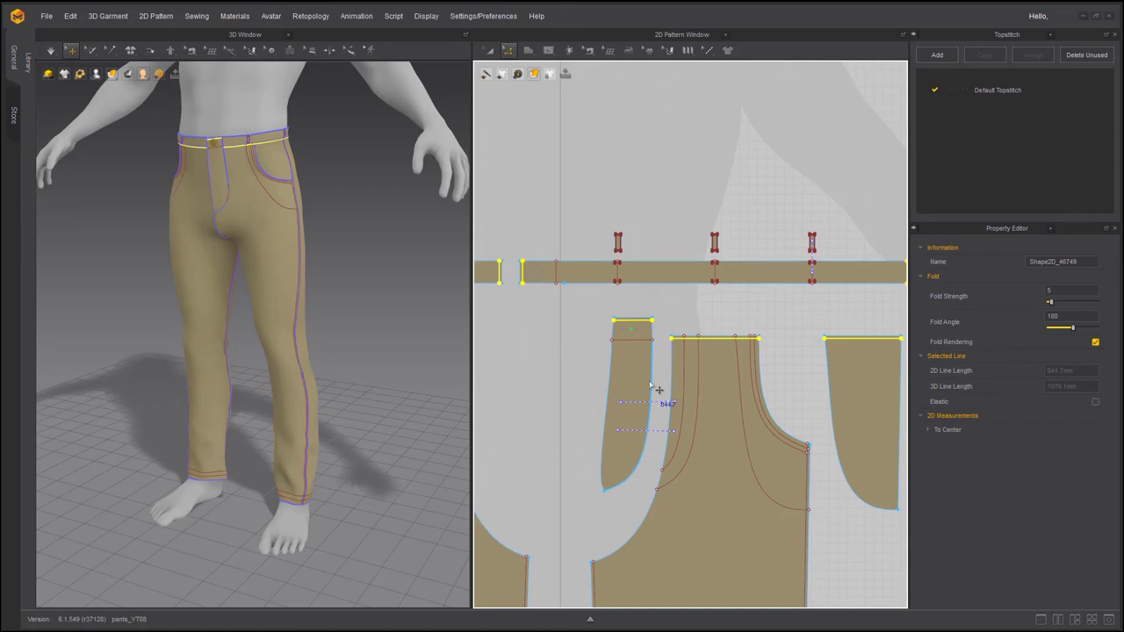
- Delete the two long curved internal lines from the pocket piece beside the panel with the back pocket
left_click(650, 384)
scroll(643, 432, "down", 3)
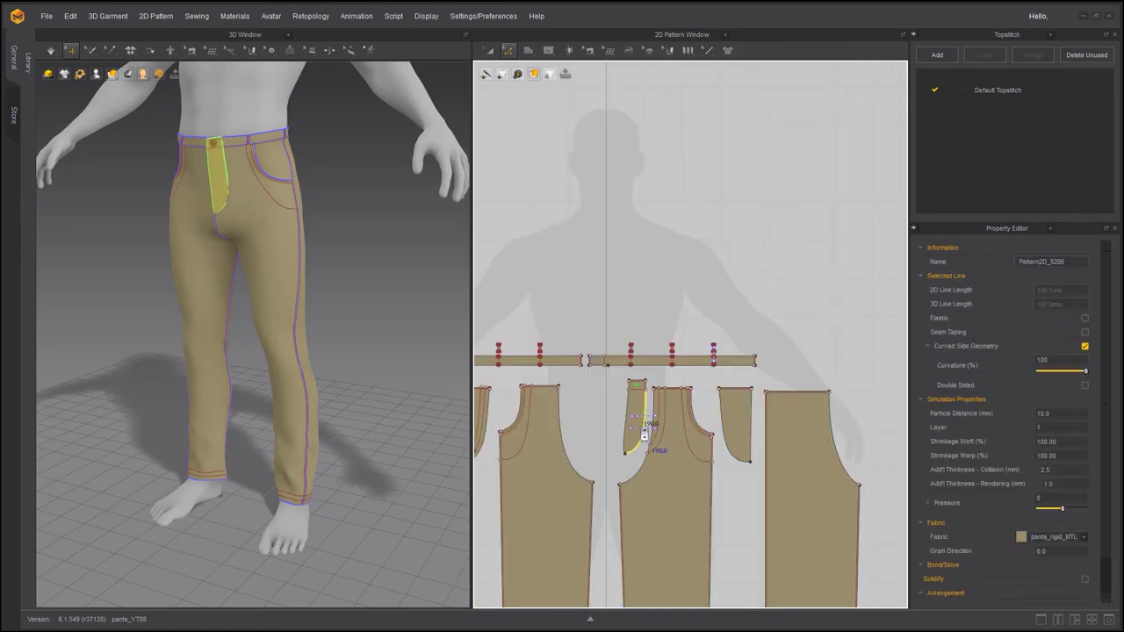
scroll(654, 423, "up", 5)
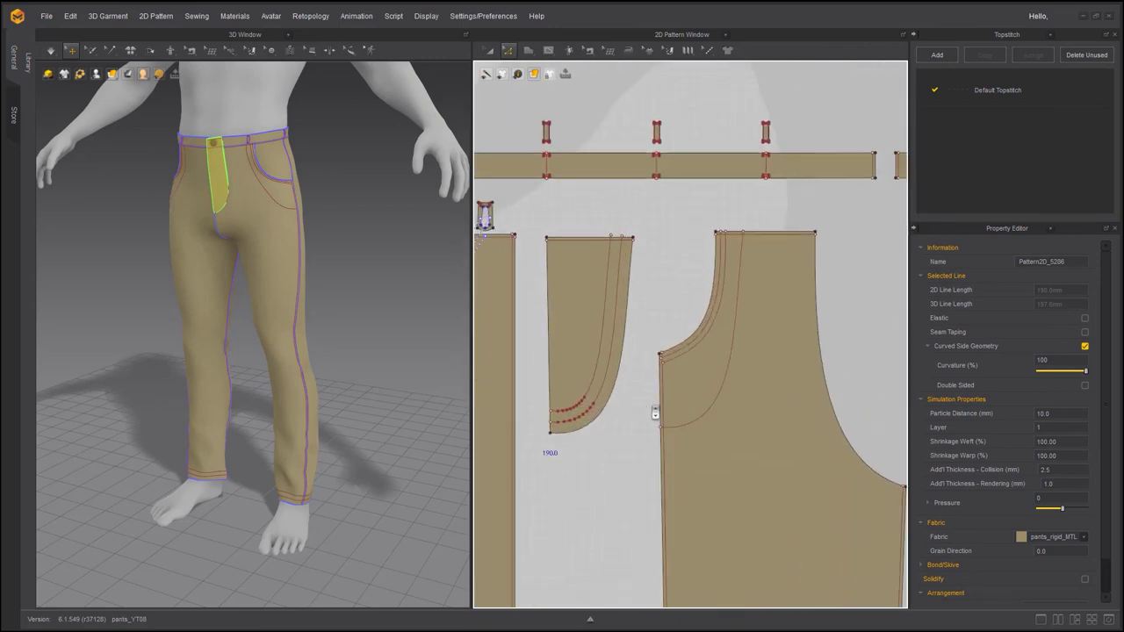
double_click(605, 317)
double_click(612, 340, "shift")
key("Delete")
scroll(606, 360, "down", 4)
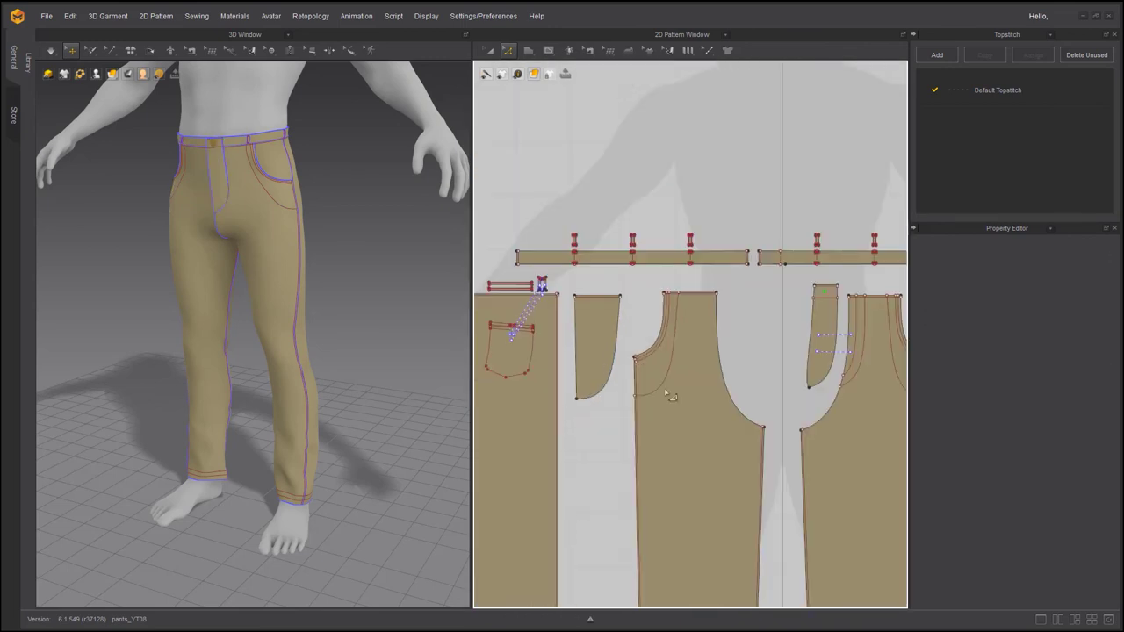
middle_click_drag(825, 380, 622, 454)
scroll(622, 454, "up", 5)
double_click(613, 361)
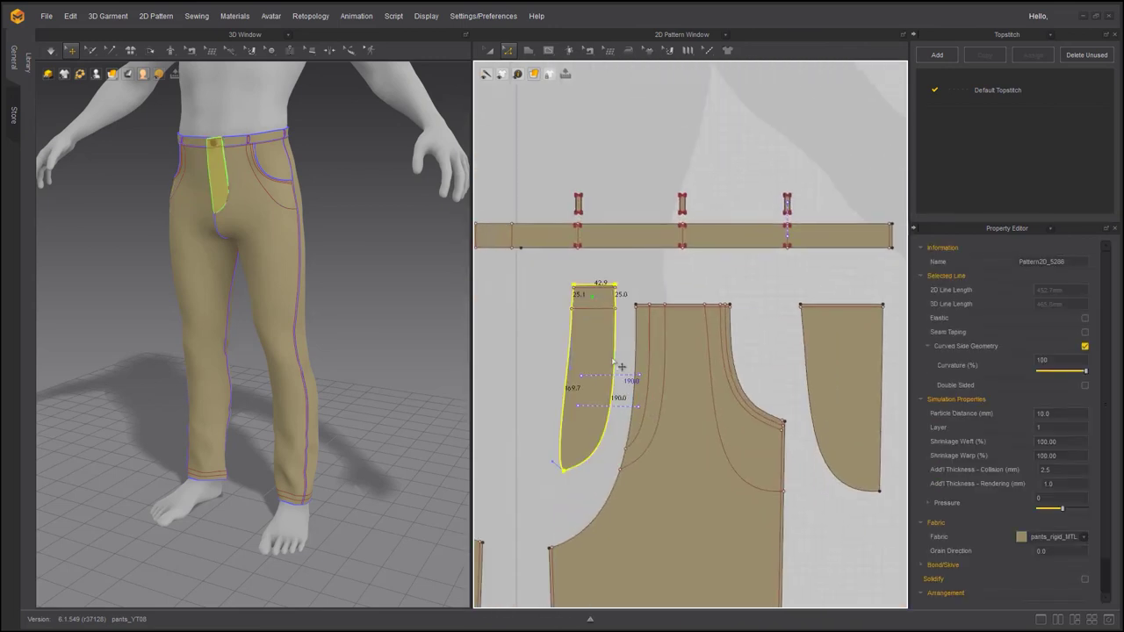
left_click(615, 302)
left_click(615, 344, "shift")
left_click(564, 448, "shift")
left_click(573, 304, "shift")
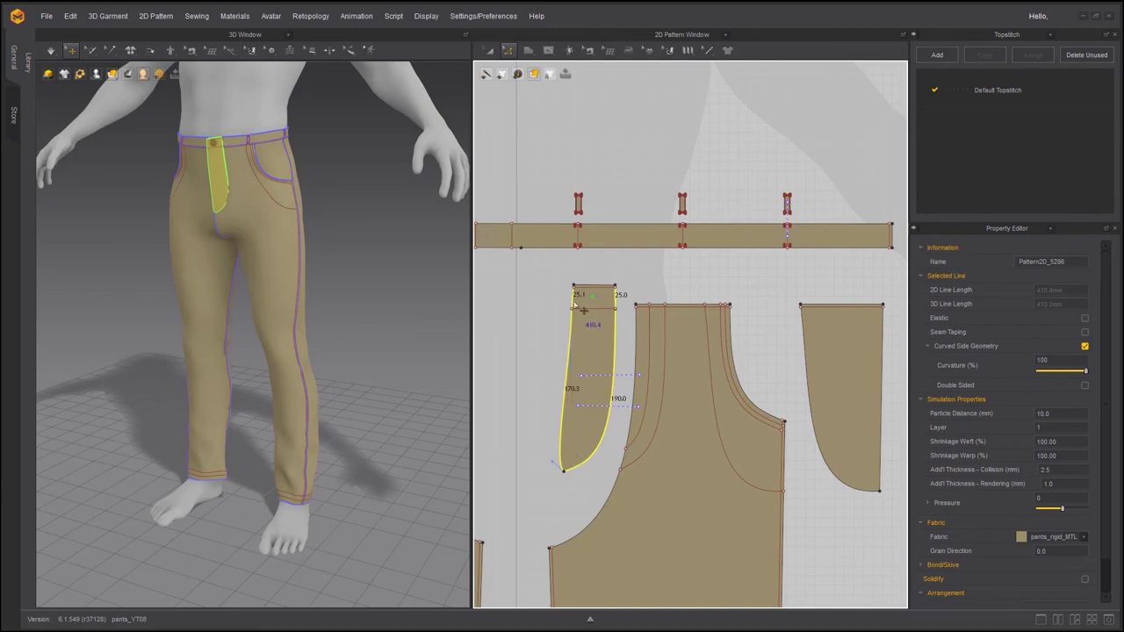
right_click(613, 356)
left_click(527, 361)
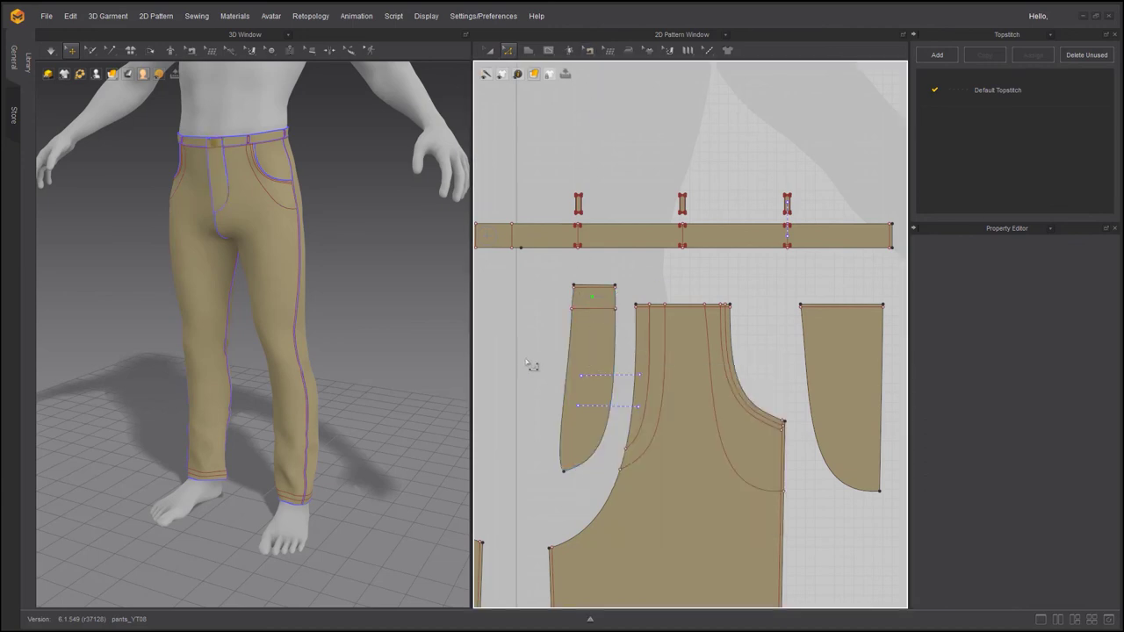
- Offset the fly piece's two long side edges, including their short upper segments, as a single internal line at 7 mm distance
scroll(597, 389, "up", 4)
left_click(617, 311)
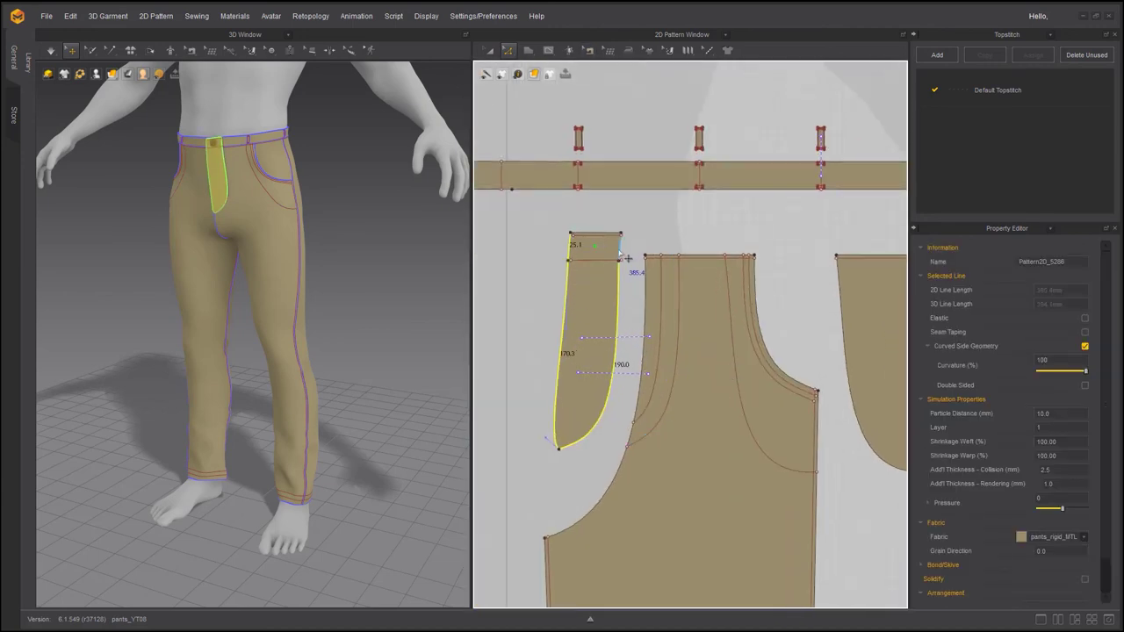
left_click(621, 256)
right_click(621, 252)
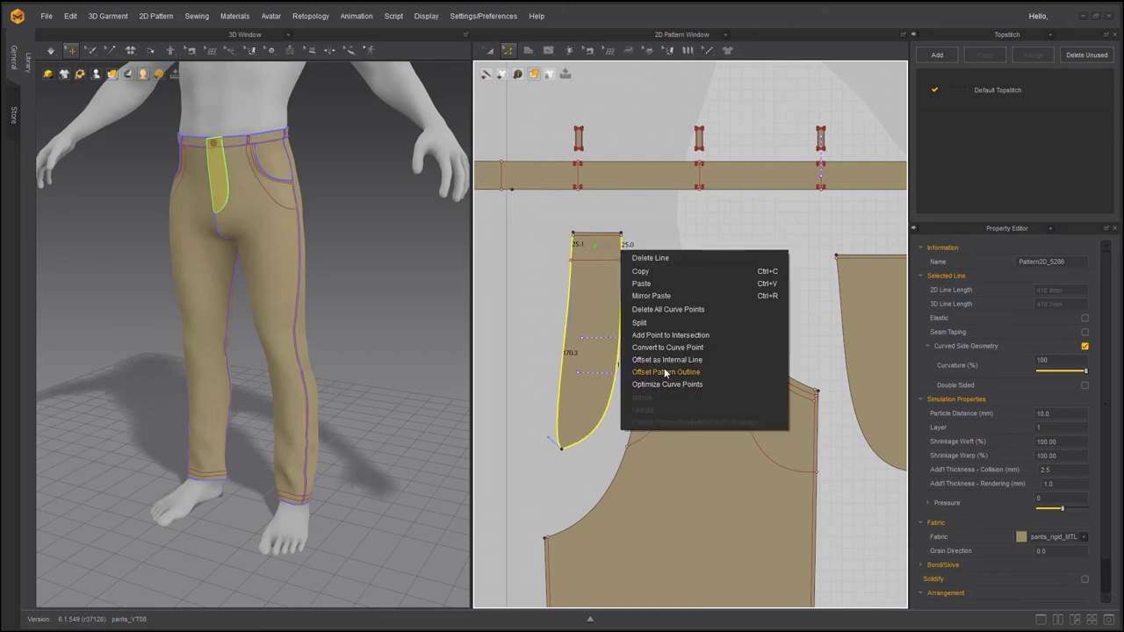
left_click(664, 360)
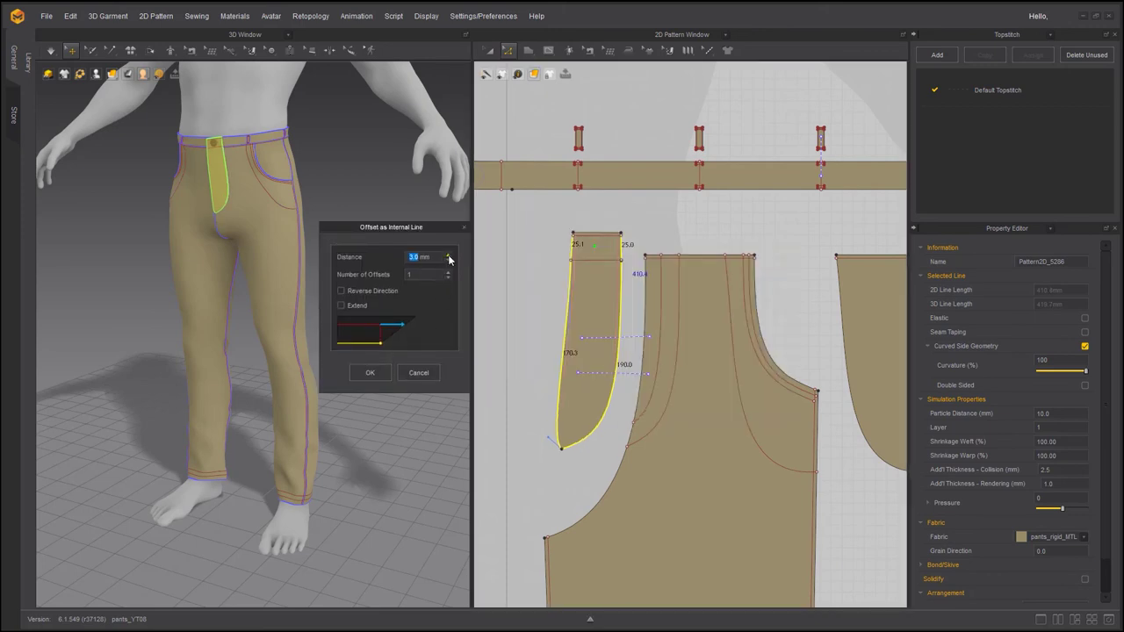
left_click(376, 377)
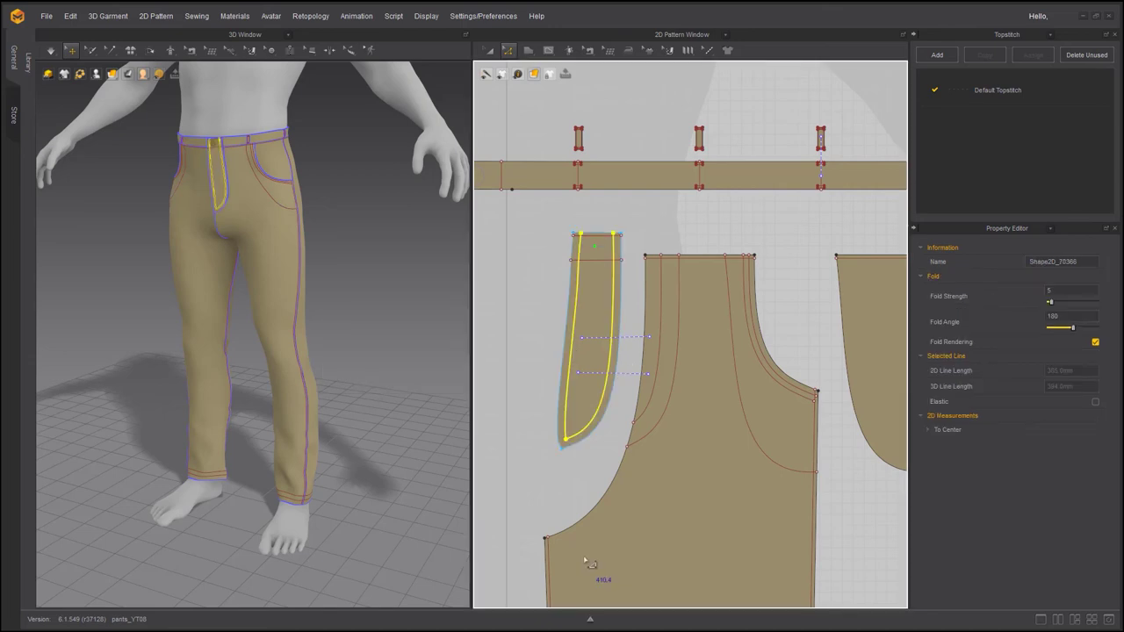
- Offset the curved crotch edges of both back panels as internal lines, using 1 offset
scroll(594, 481, "down", 4)
middle_click_drag(528, 526, 652, 327)
scroll(652, 329, "down", 1)
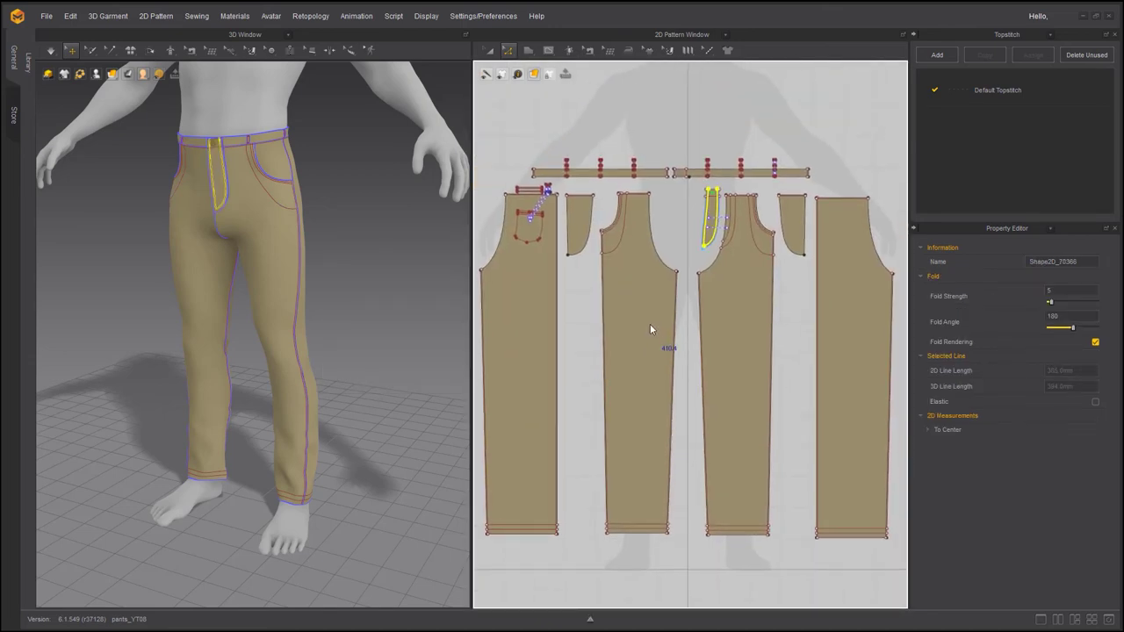
left_click(667, 264)
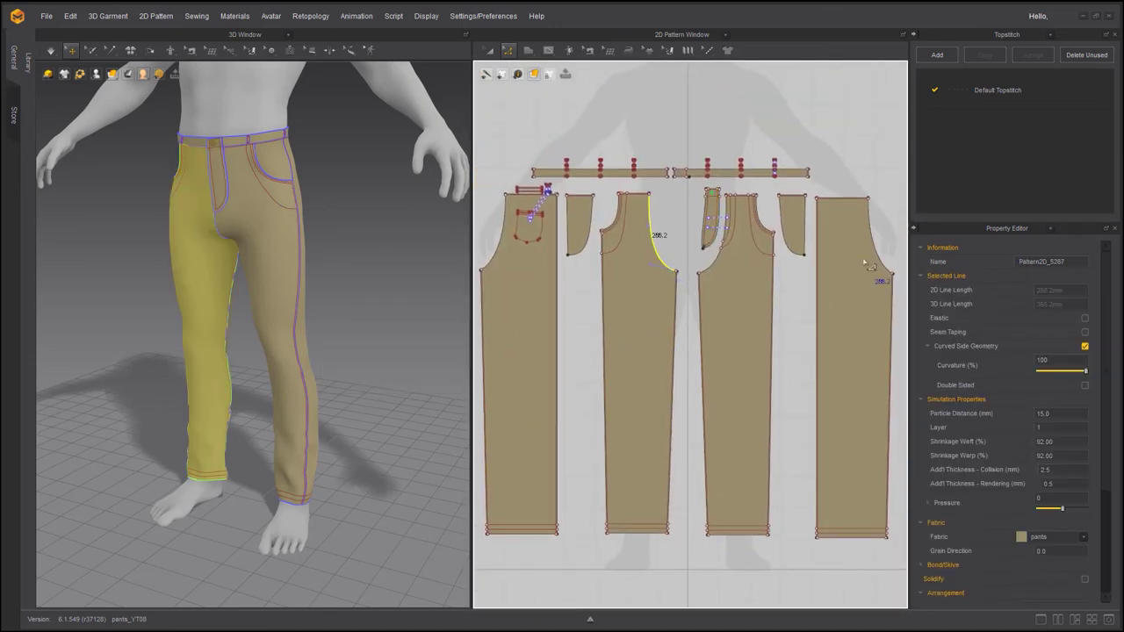
left_click(882, 262, "shift")
left_click(493, 245)
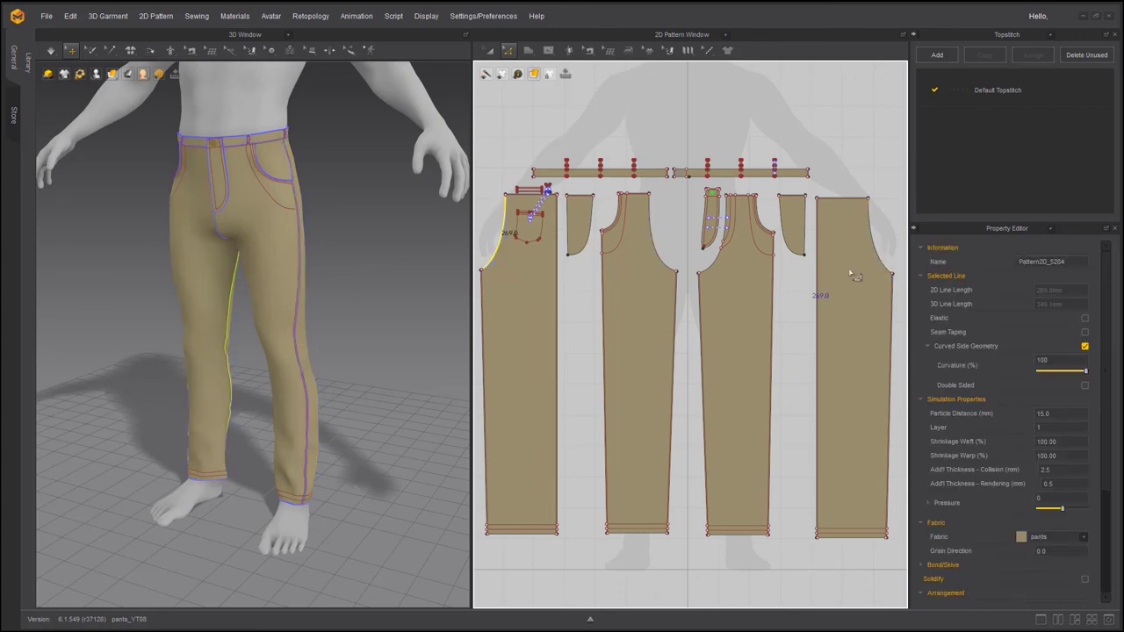
left_click(881, 254, "shift")
right_click(881, 259)
left_click(910, 368)
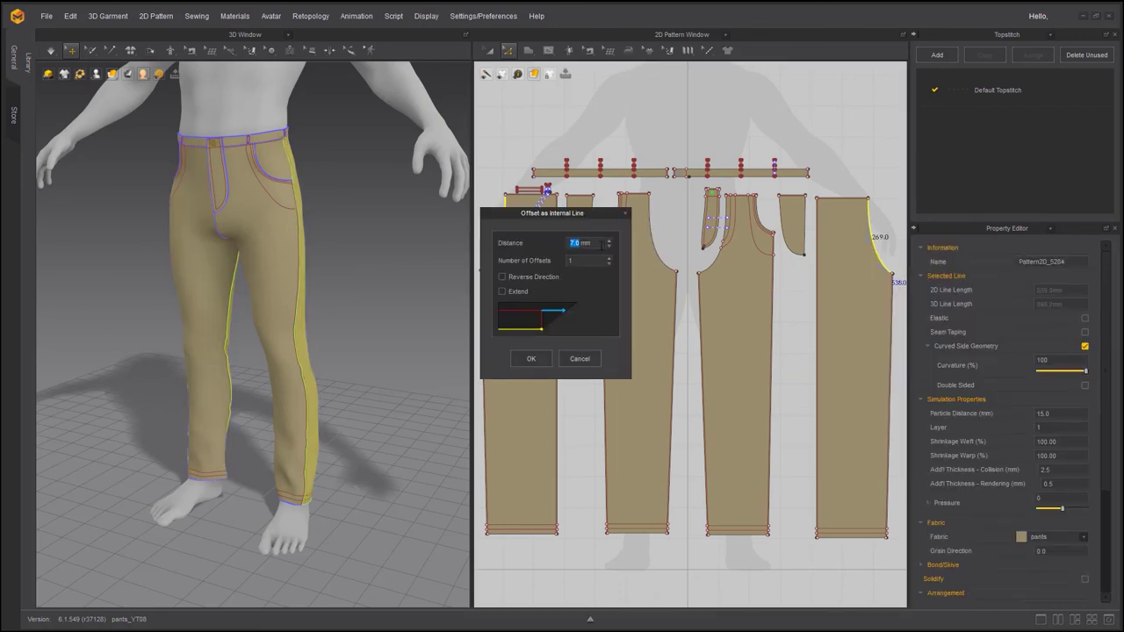
left_click(531, 358)
scroll(648, 474, "down", 2)
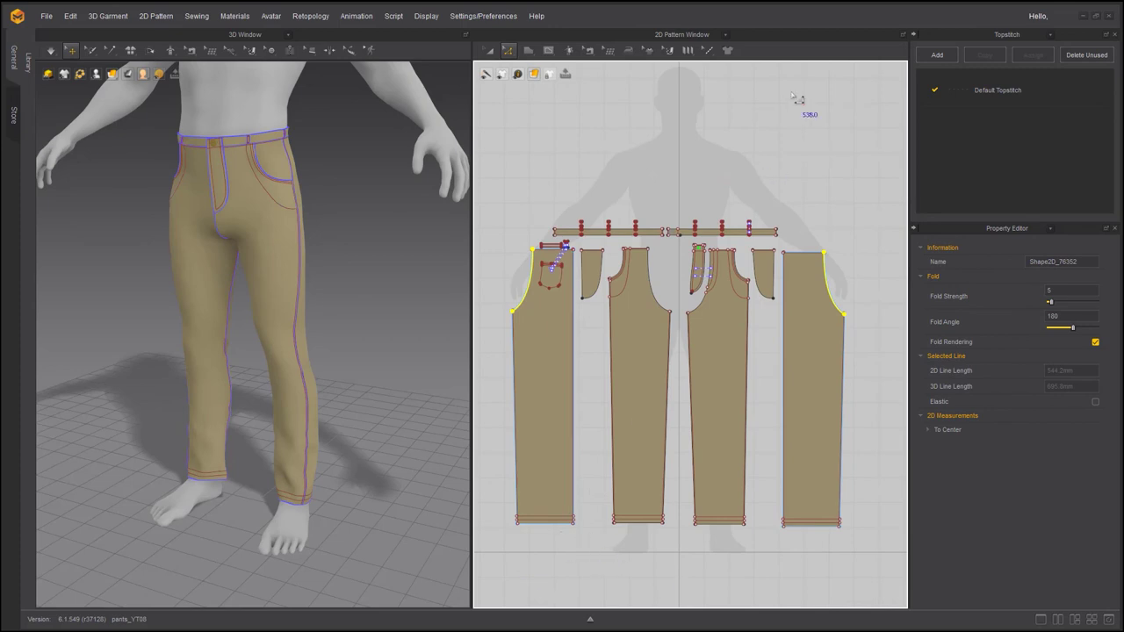
- Add a topstitch named Topstitch_seams with a 1 mm offset, Custom shape and 0.4 mm thread thickness
middle_click_drag(317, 395, 321, 432)
scroll(320, 433, "down", 1)
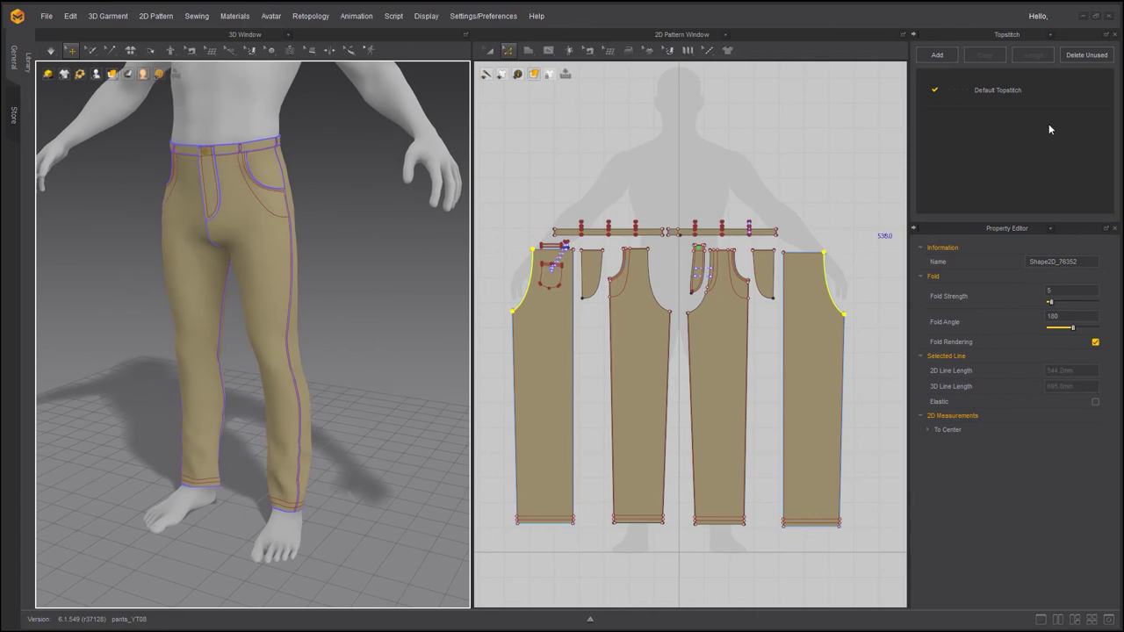
left_click(969, 111)
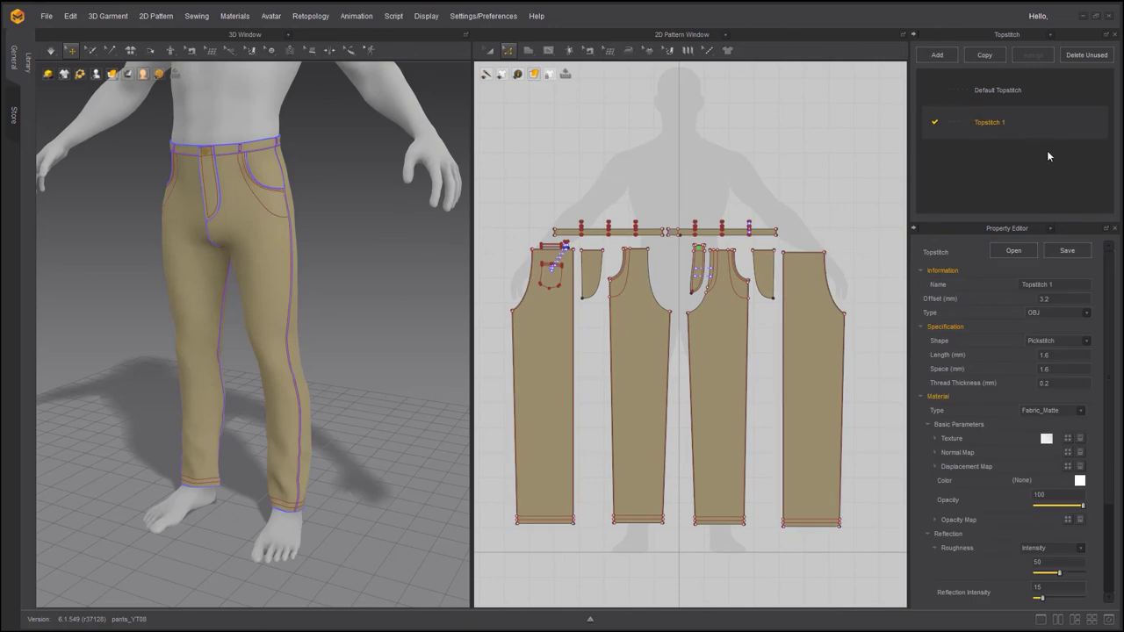
double_click(1054, 284)
type("1")
key("Return")
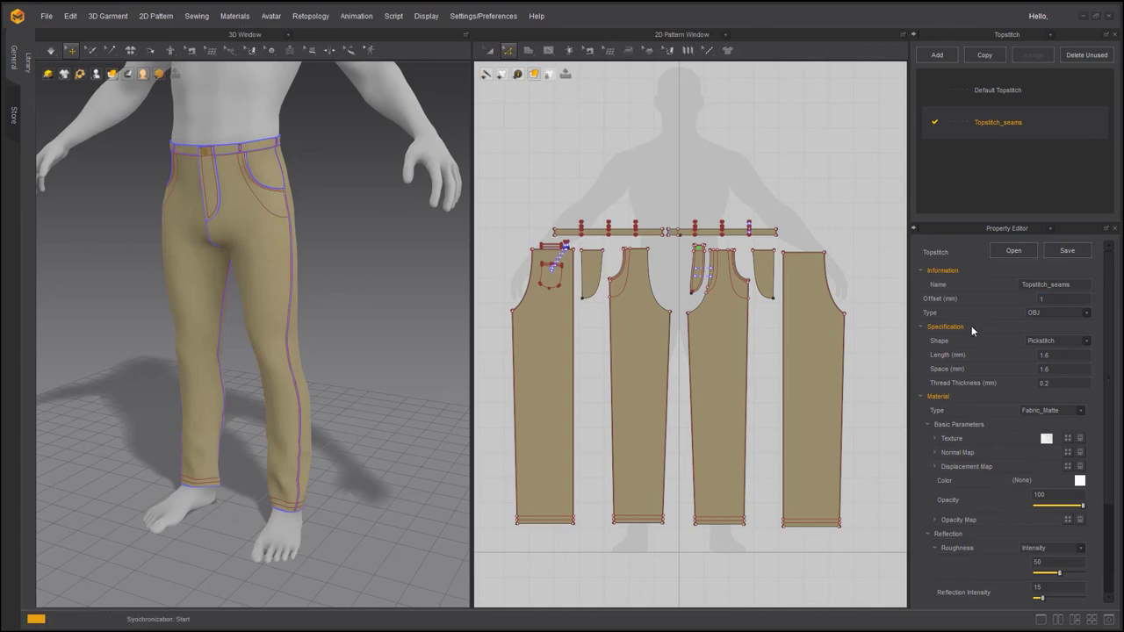
left_click(1053, 382)
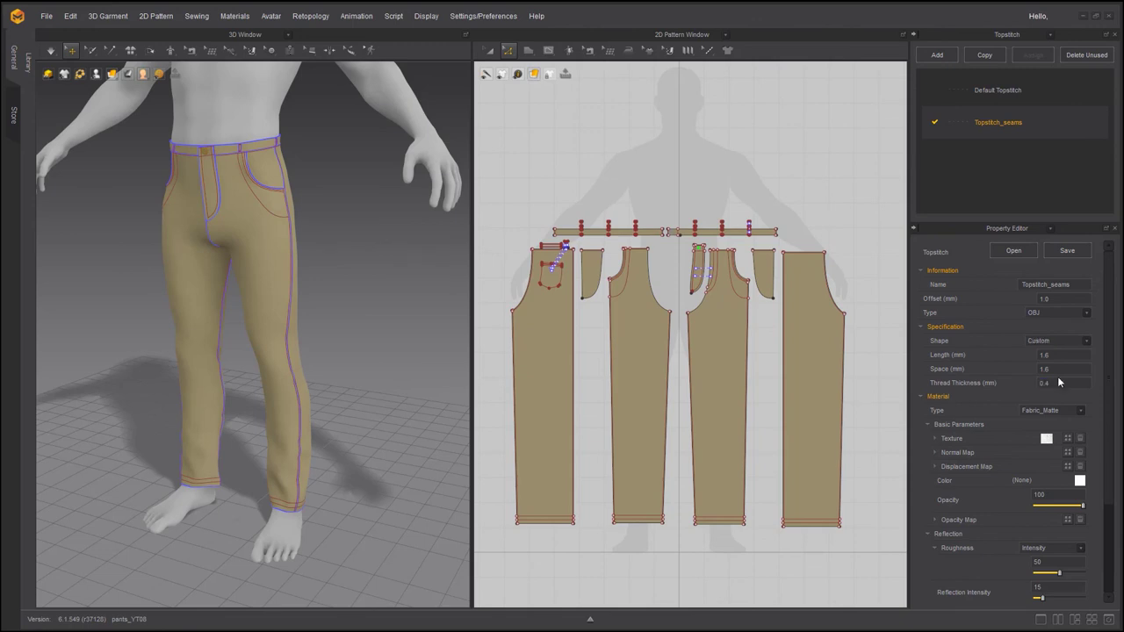
- Set the topstitch color to BAAD87, a slightly lighter tint sampled from the pants fabric
left_click(1078, 480)
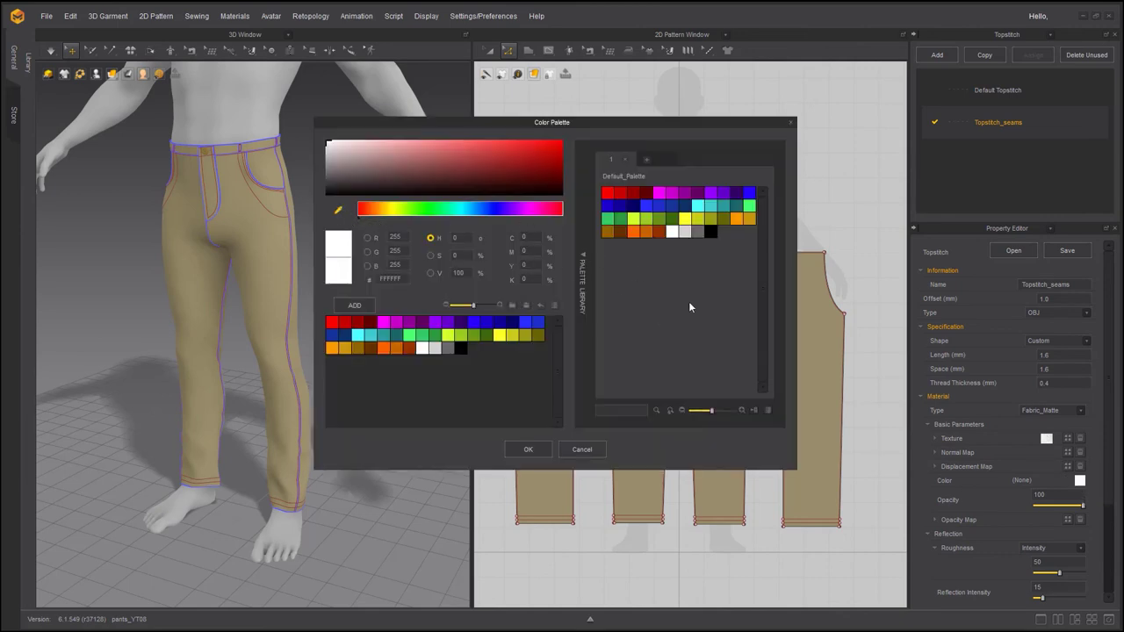
left_click(825, 341)
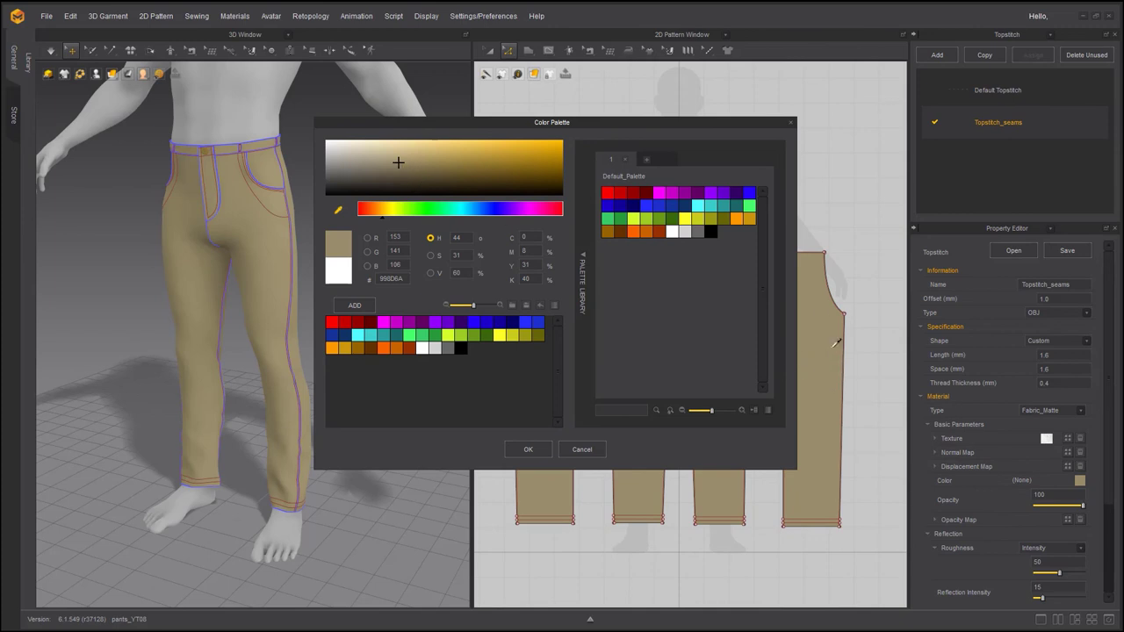
left_click_drag(398, 162, 390, 155)
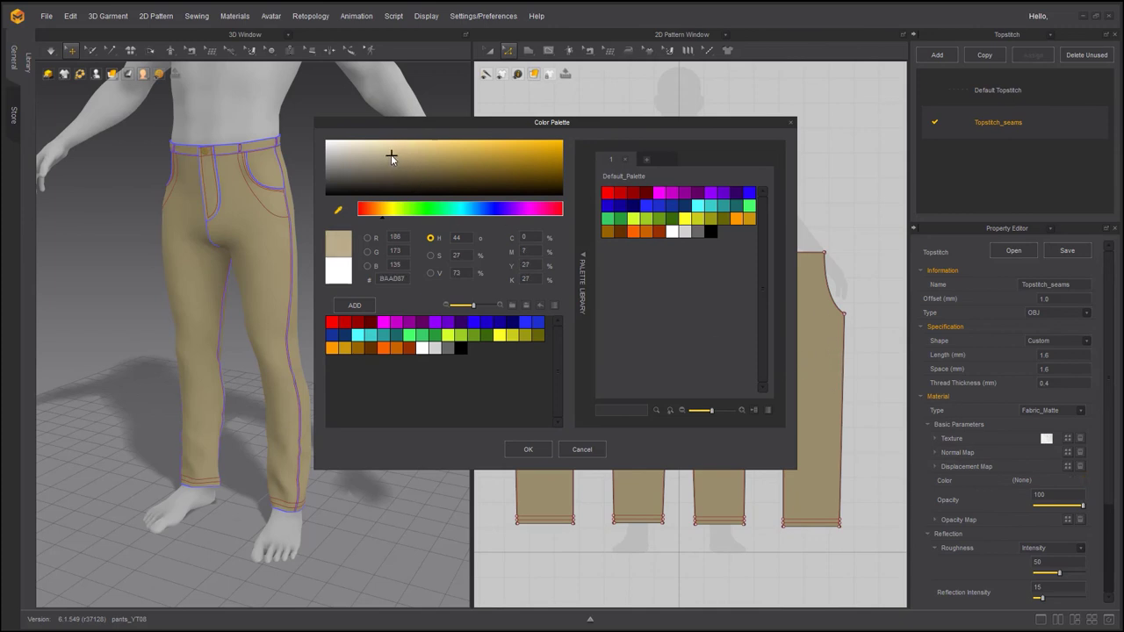
left_click(516, 450)
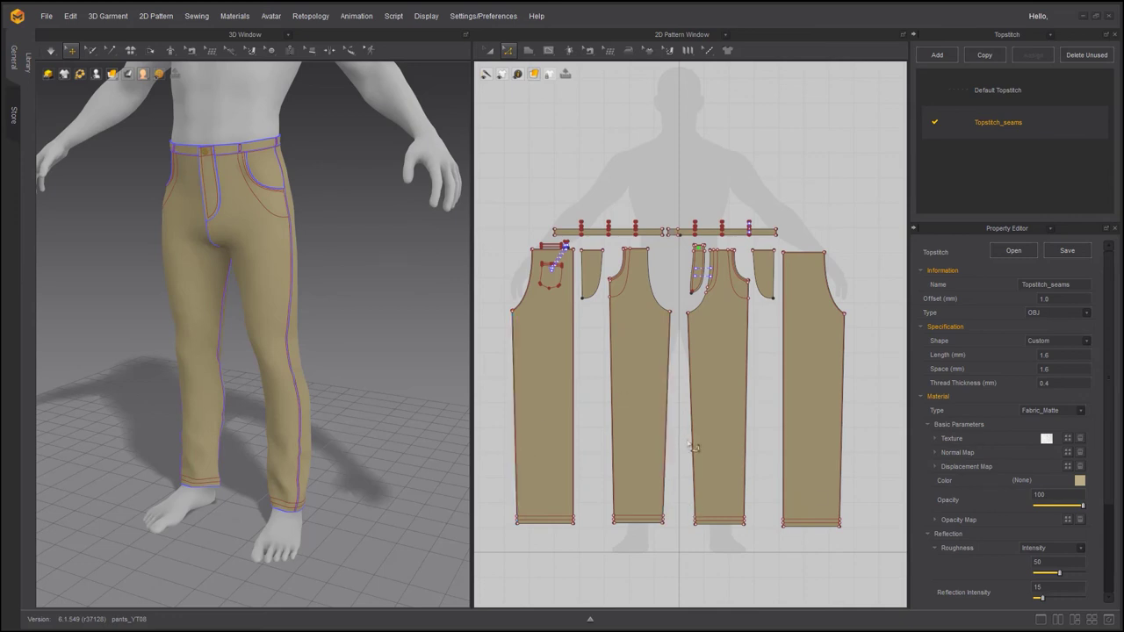
- Apply Topstitch_seams as segment topstitches to both horizontal hem lines on all four leg panels
left_click(708, 52)
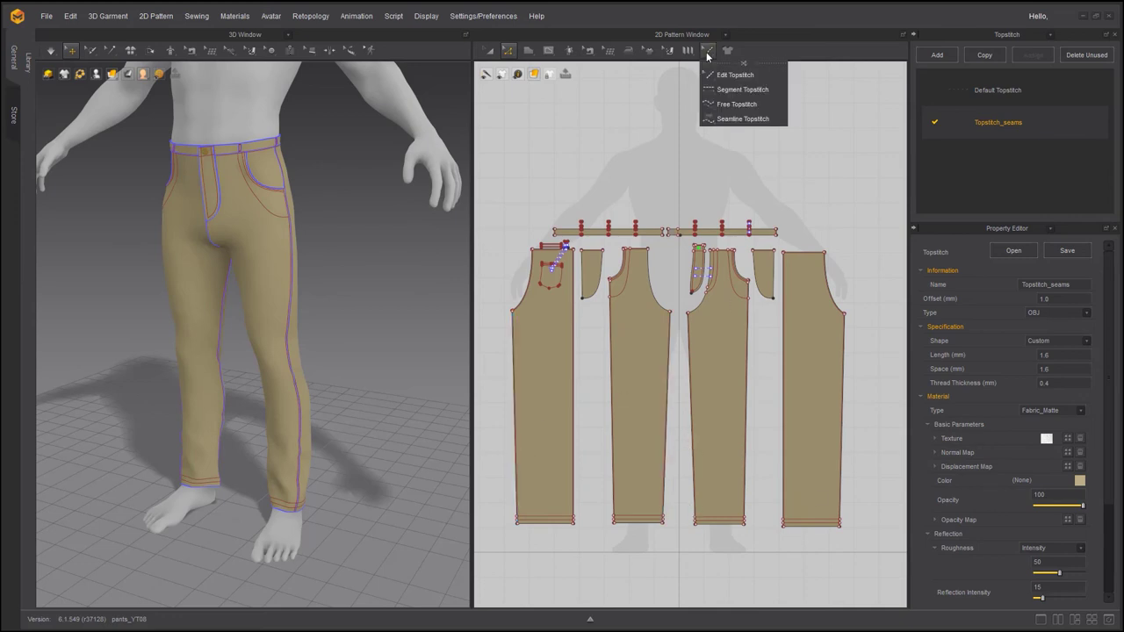
left_click(742, 89)
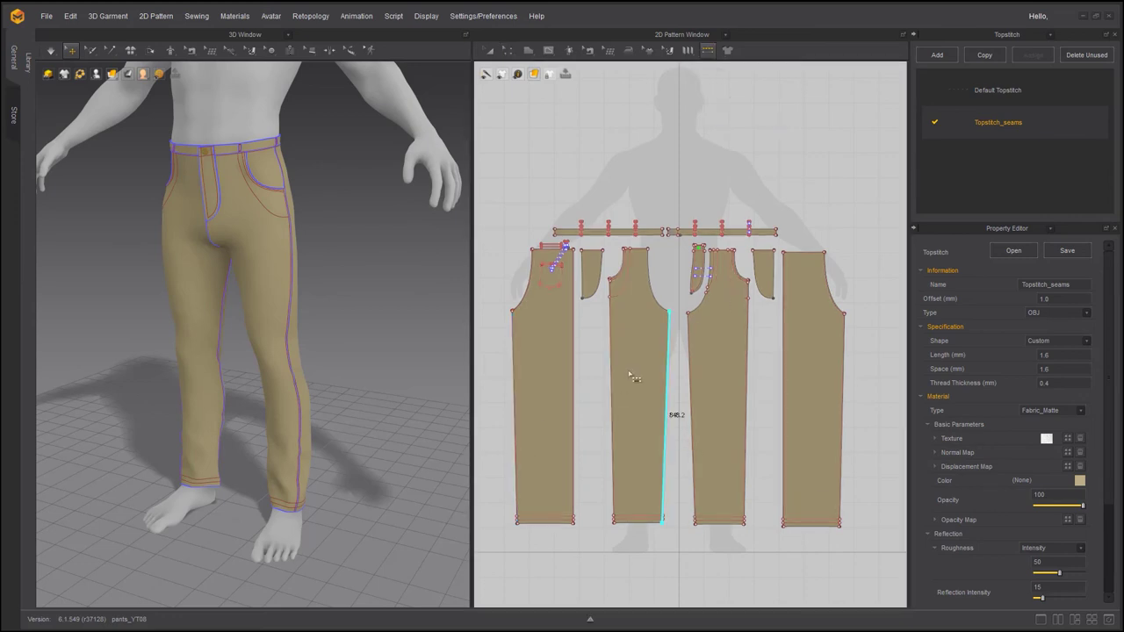
scroll(560, 472, "up", 5)
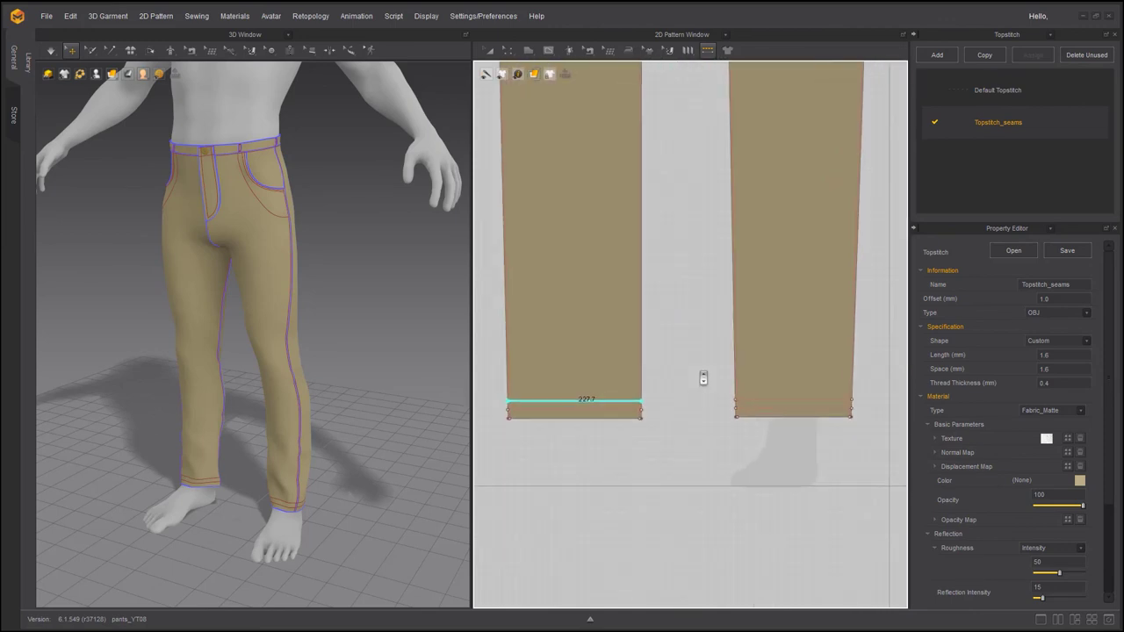
left_click(577, 431)
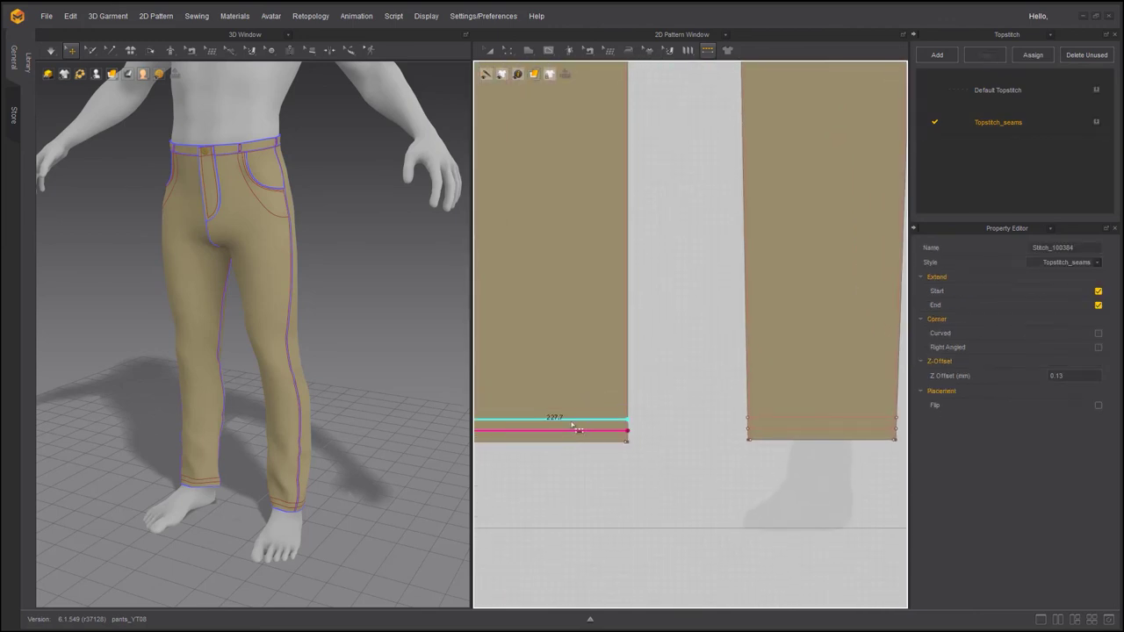
left_click(786, 429)
left_click(834, 429)
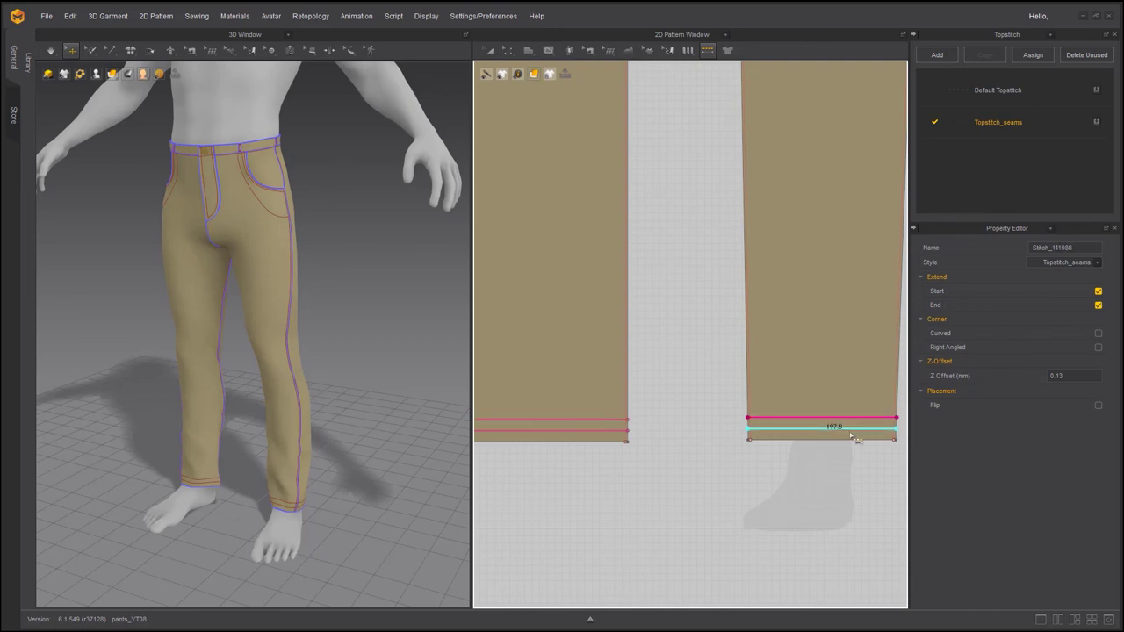
middle_click_drag(876, 425, 595, 438)
left_click(742, 446)
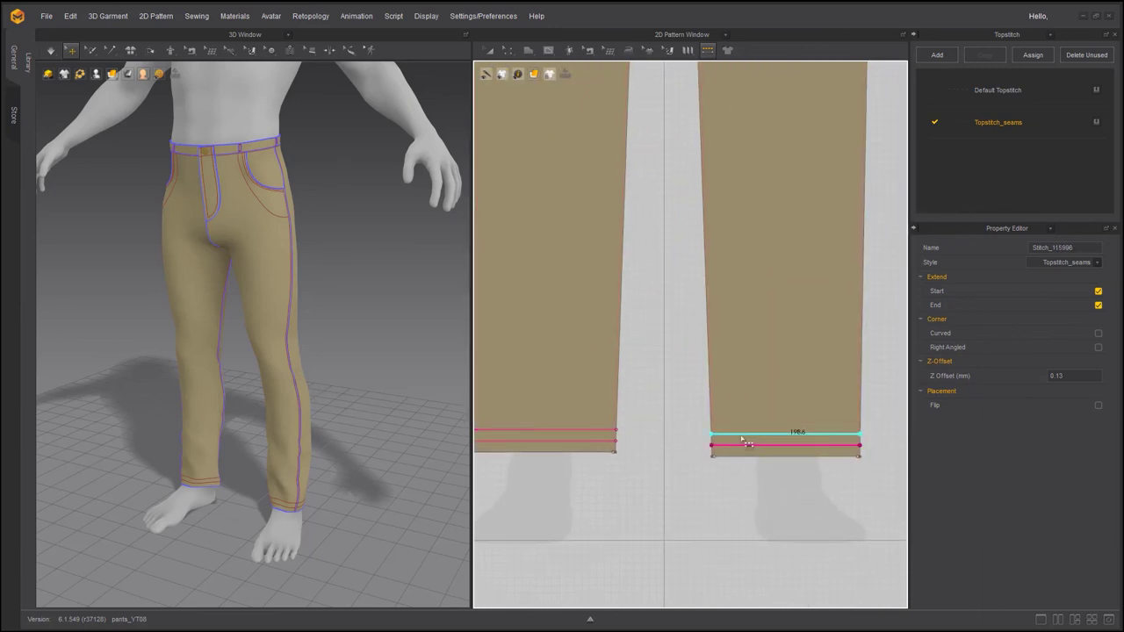
left_click(742, 435)
left_click(716, 435)
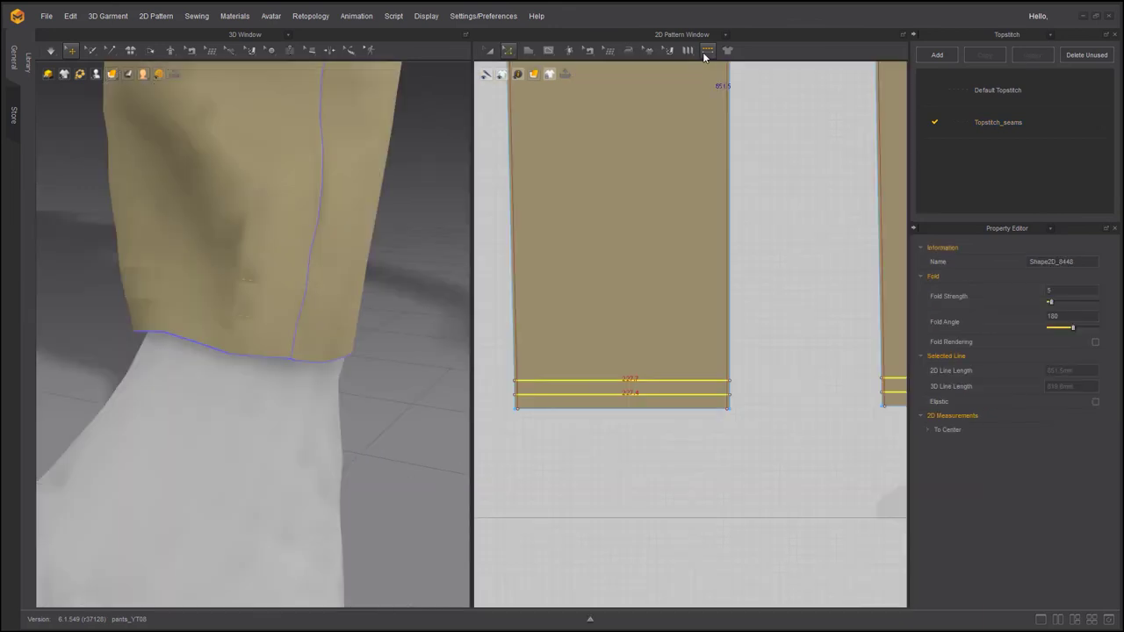
- Set Topstitch_seams to 2.0 mm length and 0.5 mm thread thickness, and reduce the space between its stitches
left_click(702, 52)
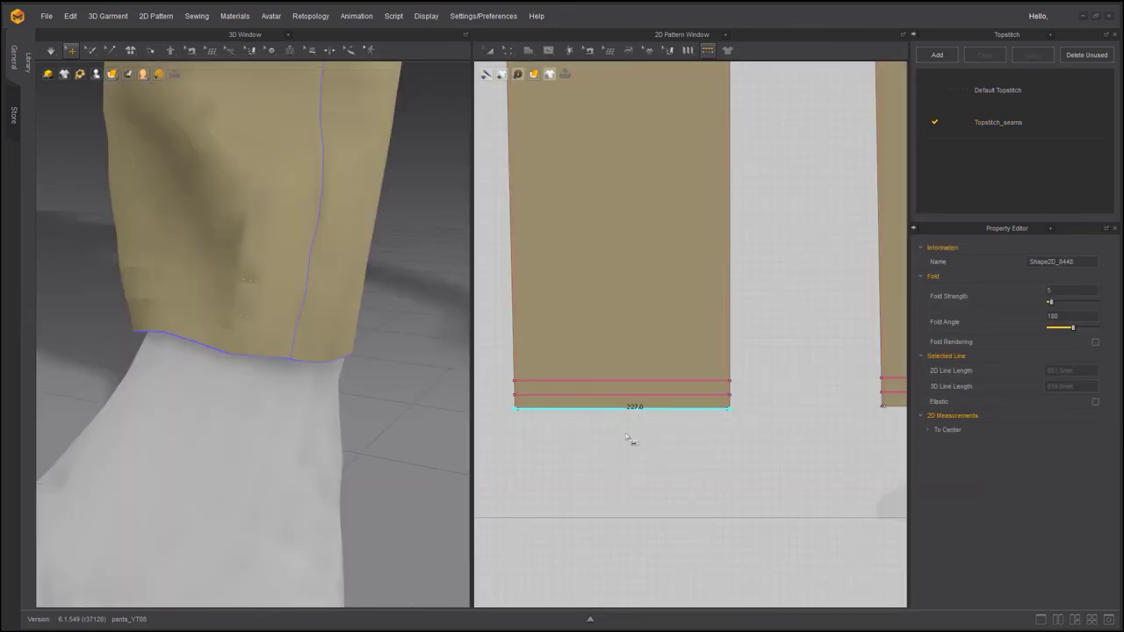
scroll(702, 436, "down", 5)
middle_click_drag(851, 423, 726, 390)
scroll(251, 284, "up", 5)
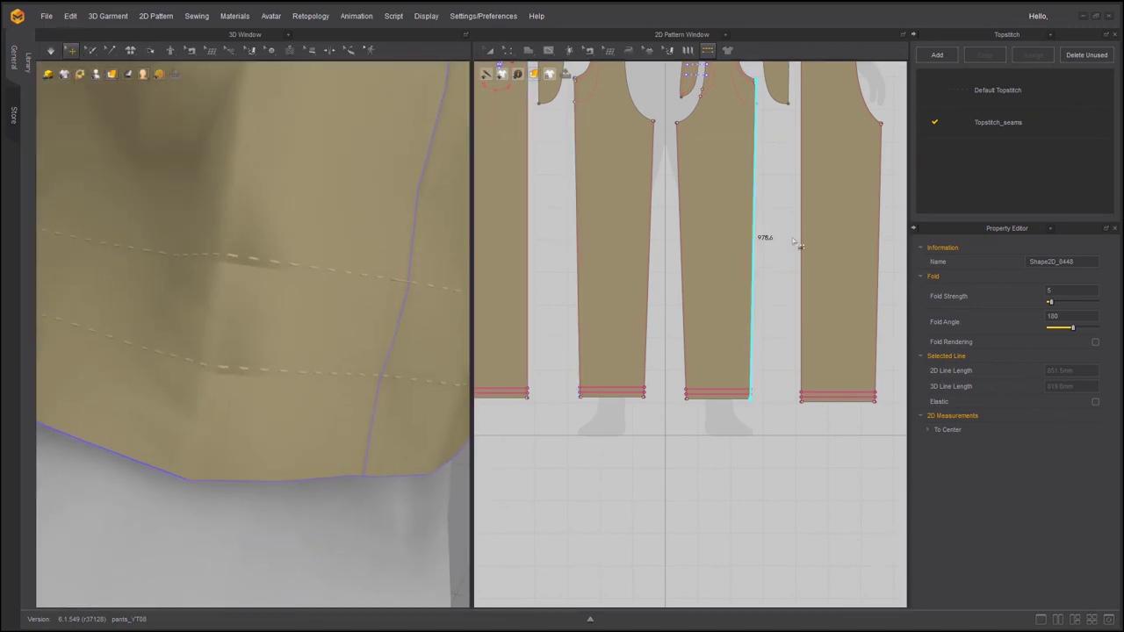
left_click(981, 127)
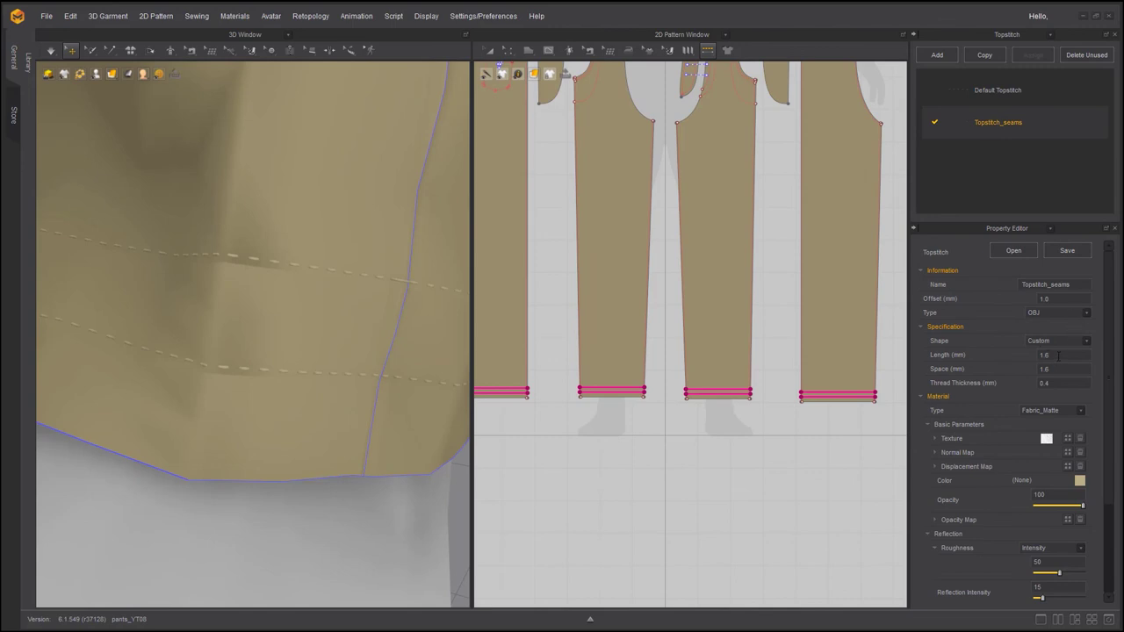
left_click(1026, 352)
left_click(992, 367)
type("0.9")
key("Return")
left_click(1033, 369)
key("Return")
scroll(351, 354, "down", 3)
scroll(352, 354, "down", 8)
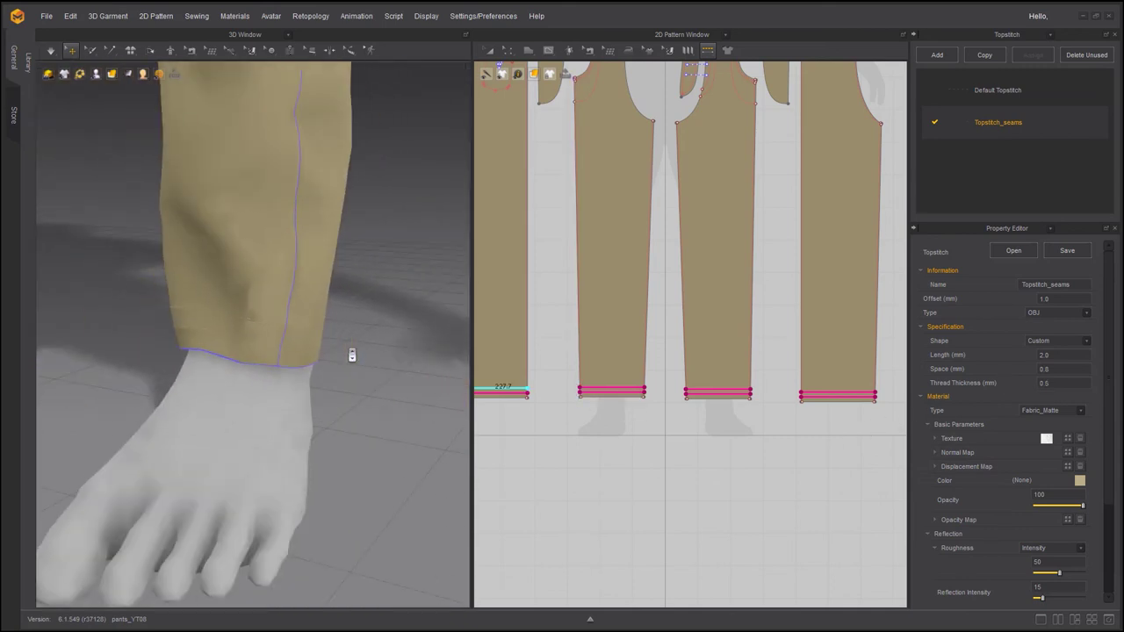
- Select the internal line Shape2D_11927 along the inseam of the rightmost back panel to inspect it
scroll(353, 358, "up", 5)
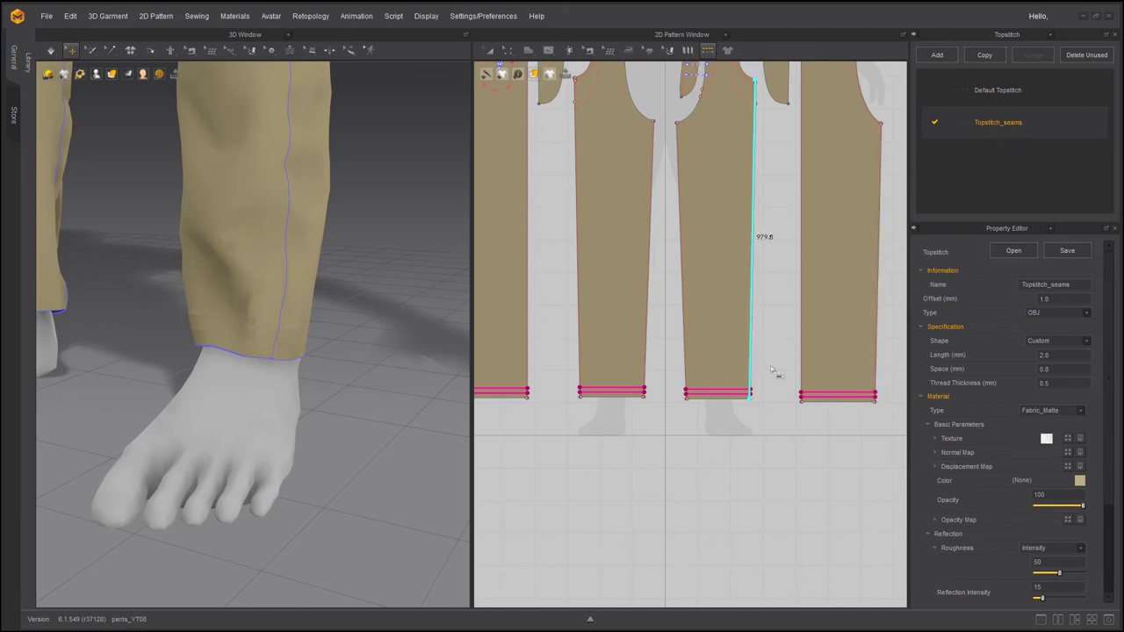
scroll(720, 382, "up", 5)
scroll(720, 381, "up", 1)
key("z")
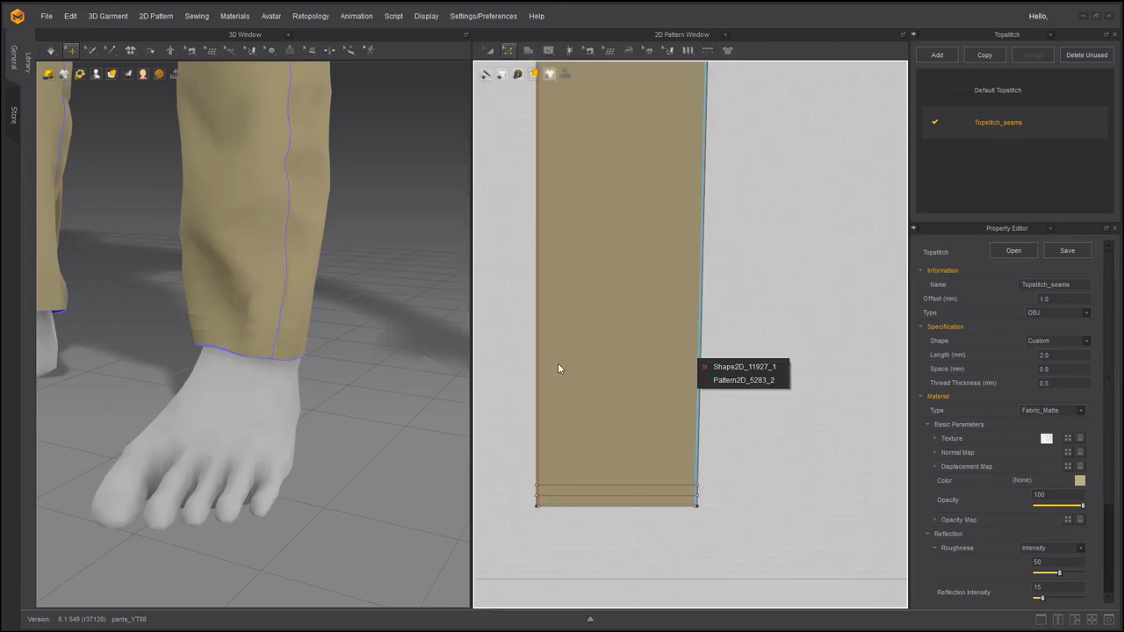
left_click(505, 52)
left_click(700, 330)
left_click(721, 340)
scroll(650, 316, "down", 5)
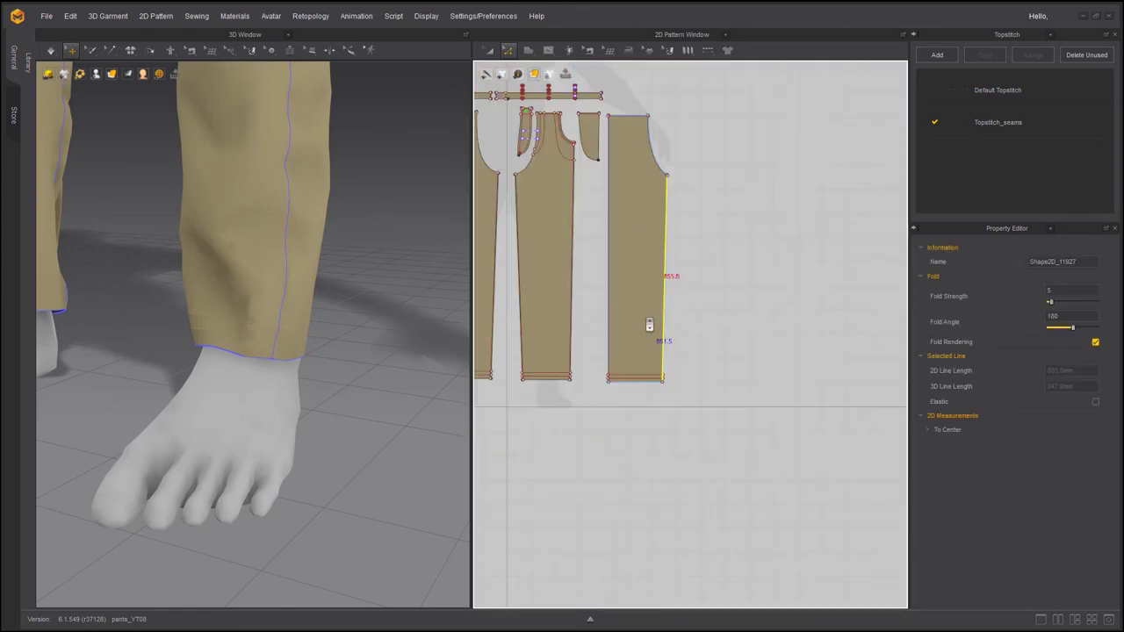
- Apply Topstitch_seams as segment topstitches to the long side-seam and inseam offset lines of the leg panels
left_click(708, 51)
scroll(632, 329, "up", 7)
left_click(823, 434)
middle_click_drag(532, 448, 831, 451)
left_click(602, 455)
middle_click_drag(570, 453, 905, 453)
left_click(623, 454)
left_click(728, 459)
left_click(746, 455)
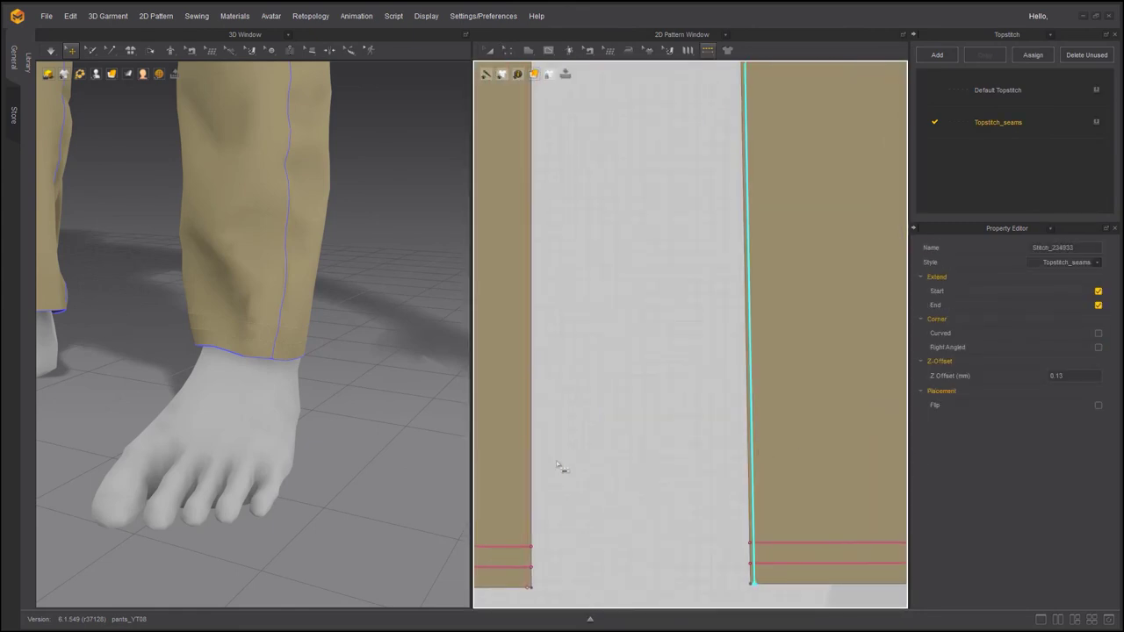
left_click(531, 462)
middle_click_drag(504, 457, 915, 450)
left_click(631, 460)
- Topstitch the curved crotch offset line of the leftmost back panel
scroll(653, 457, "down", 7)
middle_click_drag(694, 175, 658, 396)
scroll(655, 396, "up", 7)
left_click(513, 355)
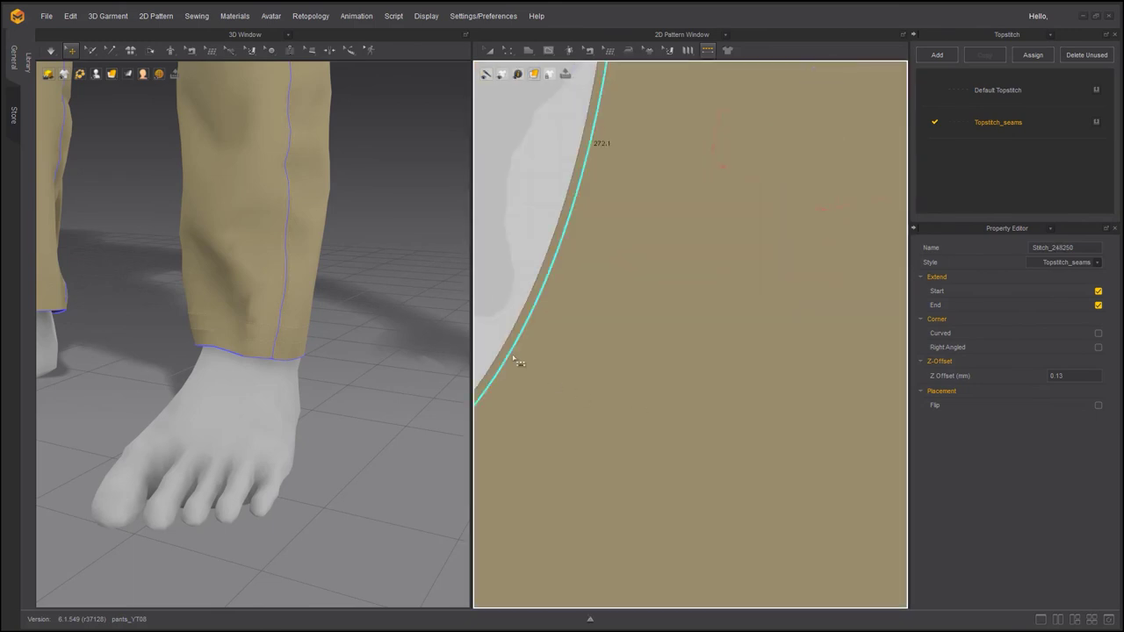
- Topstitch the internal lines along the long and short edges of the two narrow pocket strips above the left back panel
scroll(515, 355, "down", 2)
middle_click_drag(676, 97, 604, 453)
middle_click_drag(685, 156, 634, 299)
scroll(632, 298, "up", 4)
left_click(592, 294)
left_click(515, 304)
left_click(521, 308)
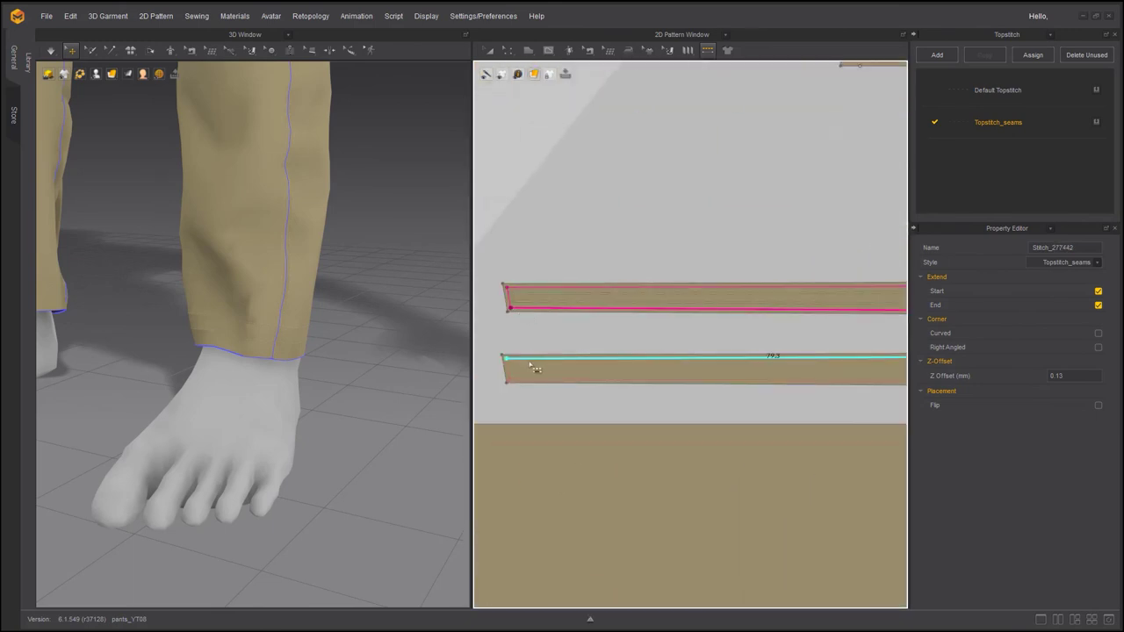
left_click(528, 361)
left_click(508, 371)
left_click(533, 382)
middle_click_drag(835, 390, 519, 427)
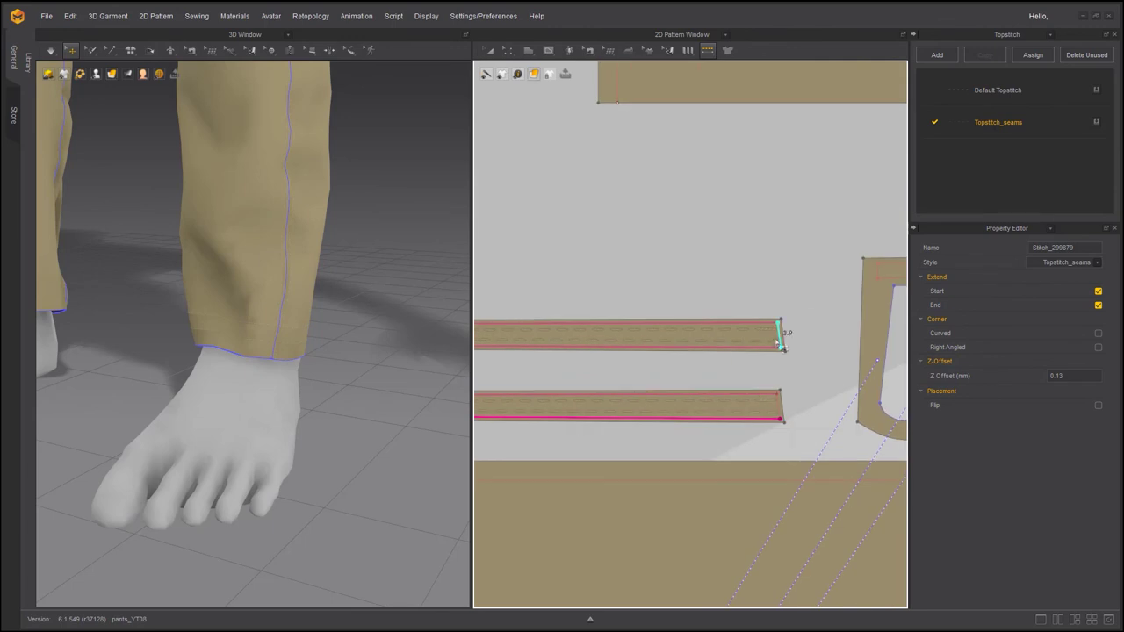
left_click(778, 337)
left_click(778, 411)
- Topstitch the waist offset line at the upper edge of the left back panel
scroll(826, 425, "down", 2)
middle_click_drag(732, 434, 485, 389)
left_click(674, 414)
scroll(720, 474, "down", 1)
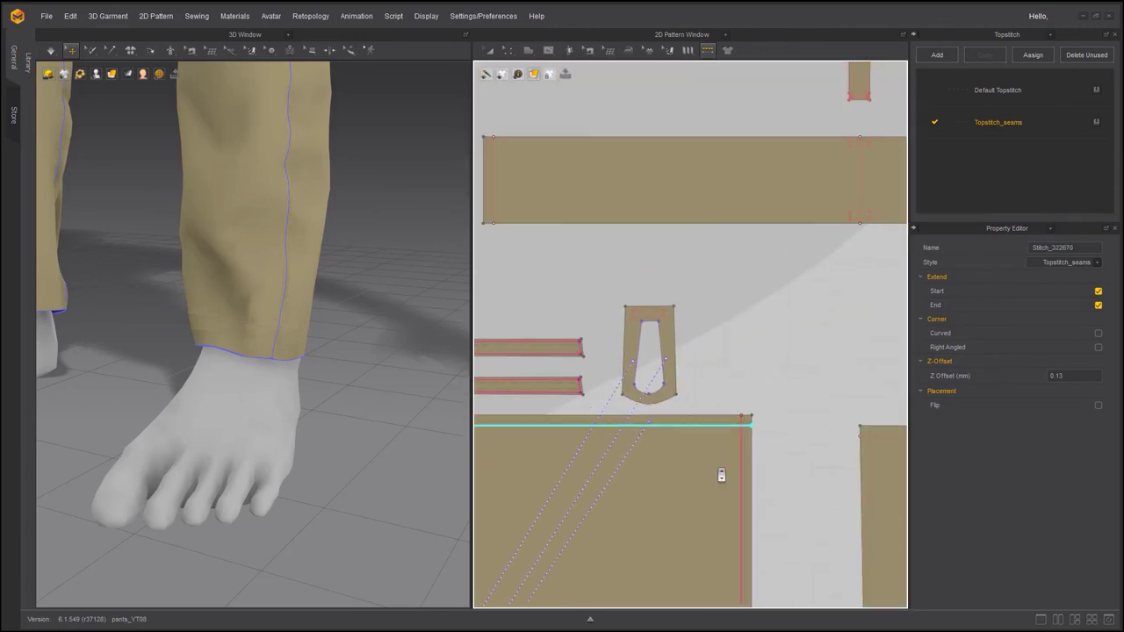
- Topstitch the inner lines of the first belt loop above the left waistband piece
middle_click_drag(672, 247, 743, 334)
scroll(752, 336, "down", 2)
middle_click_drag(869, 224, 521, 279)
scroll(521, 280, "up", 5)
left_click(500, 278)
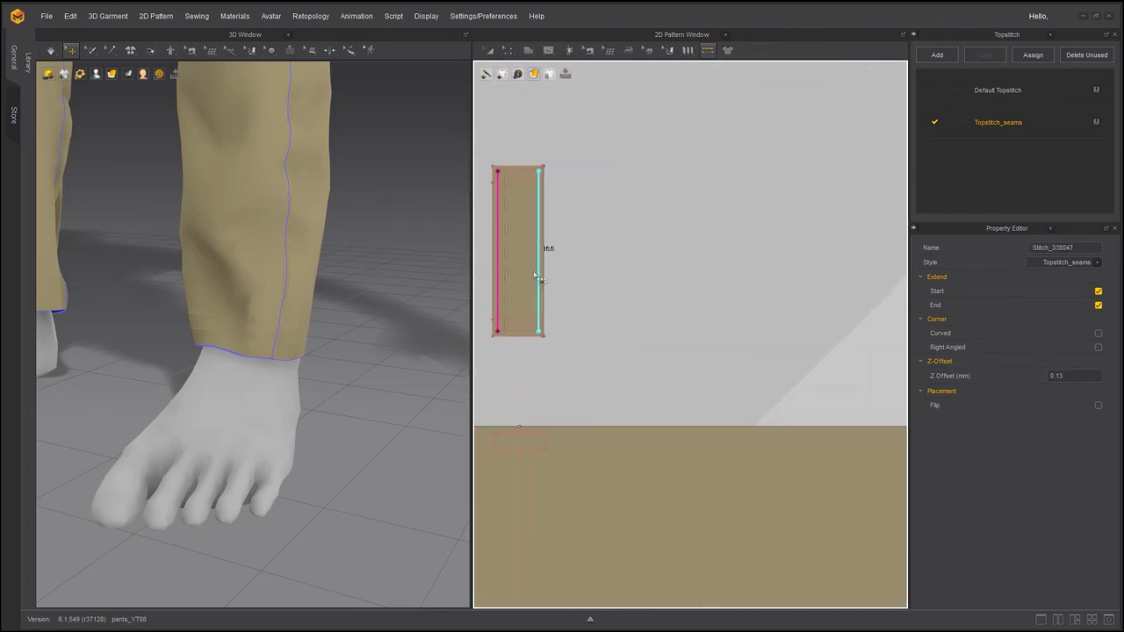
left_click(541, 282)
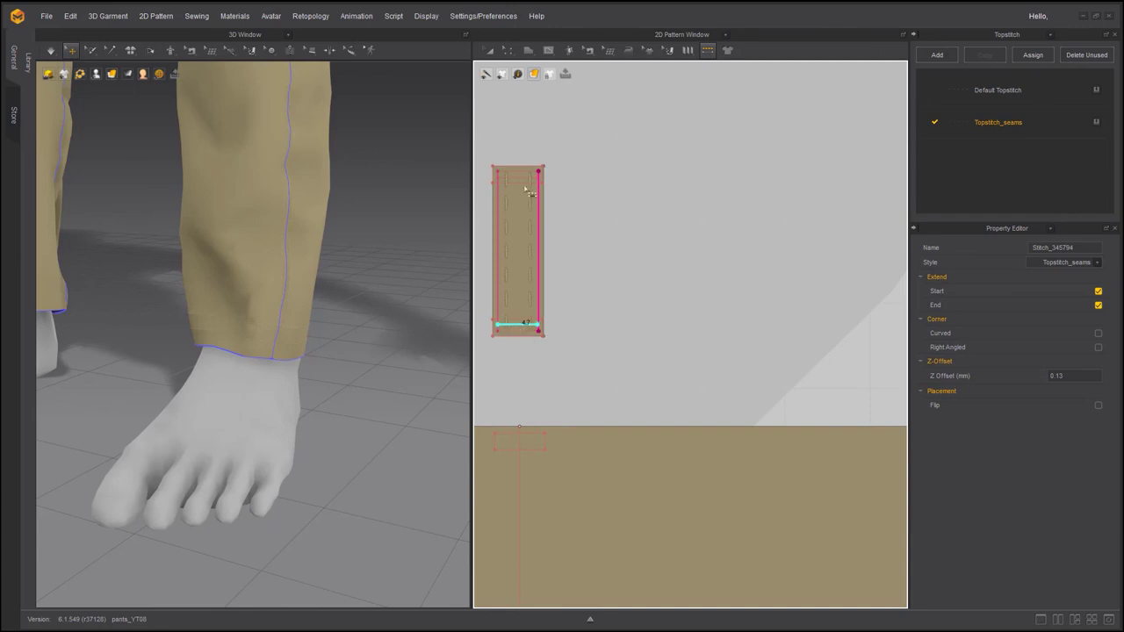
left_click(526, 331)
- Topstitch the inner vertical and horizontal lines of the second and third belt loops above the left waistband piece
scroll(614, 257, "down", 2)
middle_click_drag(891, 255, 491, 314)
left_click(698, 327)
left_click(721, 309)
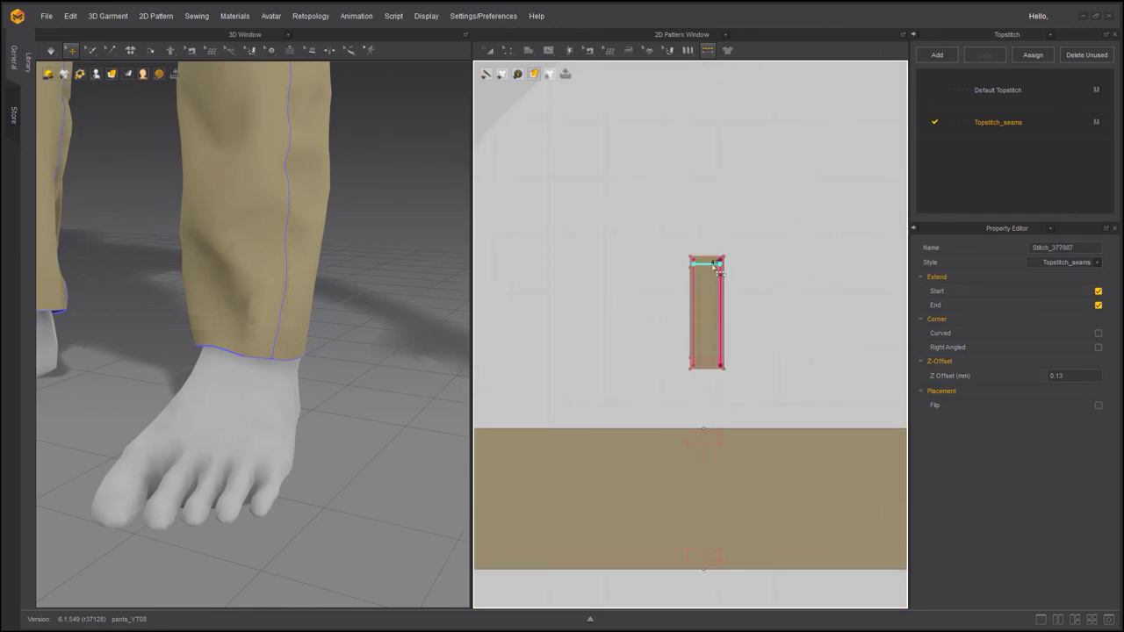
left_click(715, 263)
left_click(716, 359)
scroll(738, 364, "down", 1)
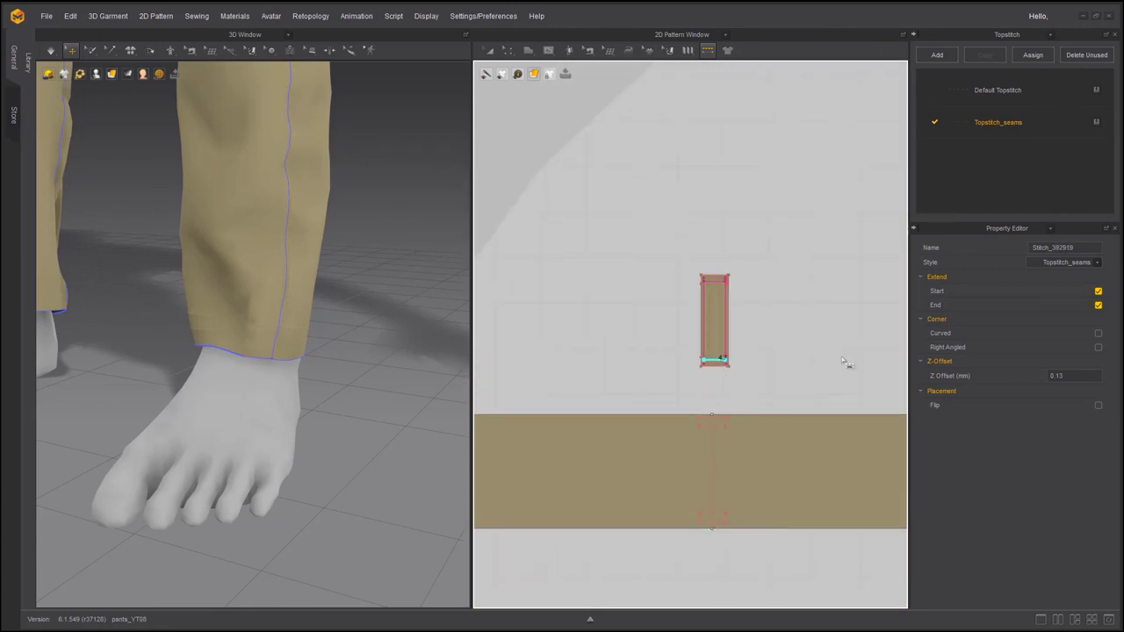
scroll(659, 350, "up", 3)
left_click(749, 399)
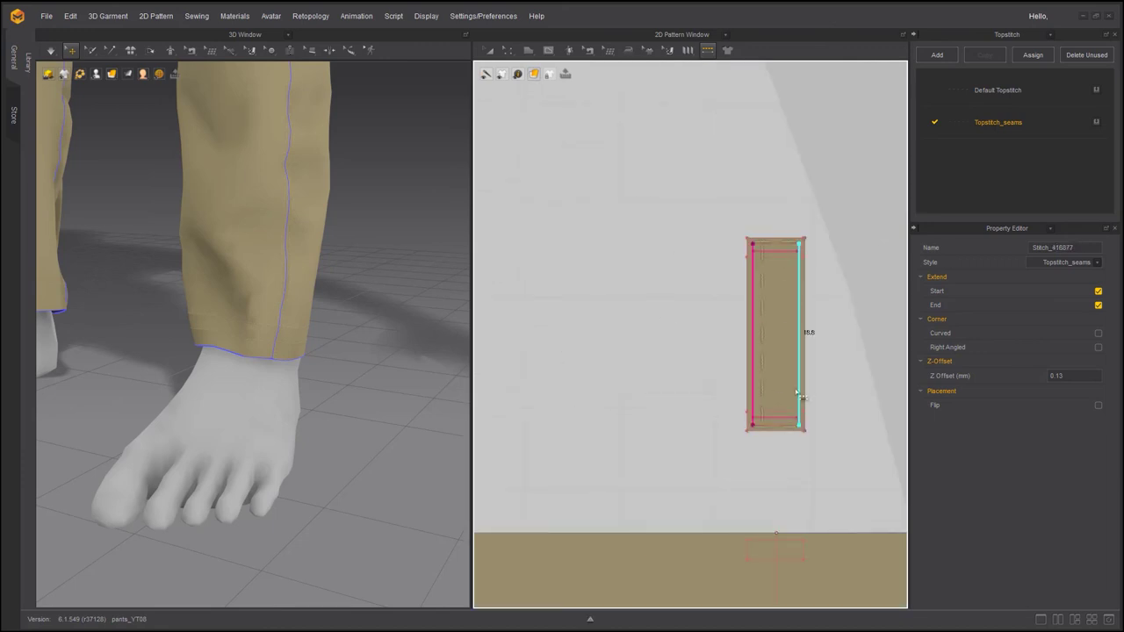
middle_click_drag(812, 400, 469, 400)
- Topstitch the inner vertical and horizontal lines of the first two belt loops above the right waistband piece
scroll(723, 361, "down", 3)
middle_click_drag(722, 361, 188, 398)
middle_click_drag(849, 361, 573, 306)
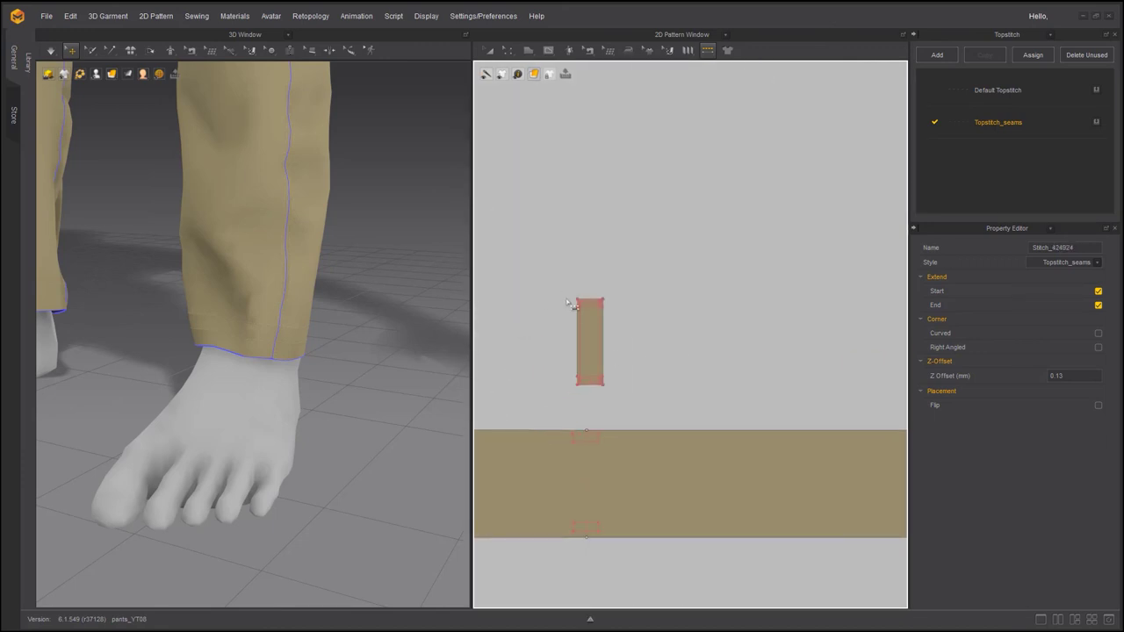
scroll(570, 307, "up", 4)
left_click(622, 298)
scroll(677, 395, "down", 3)
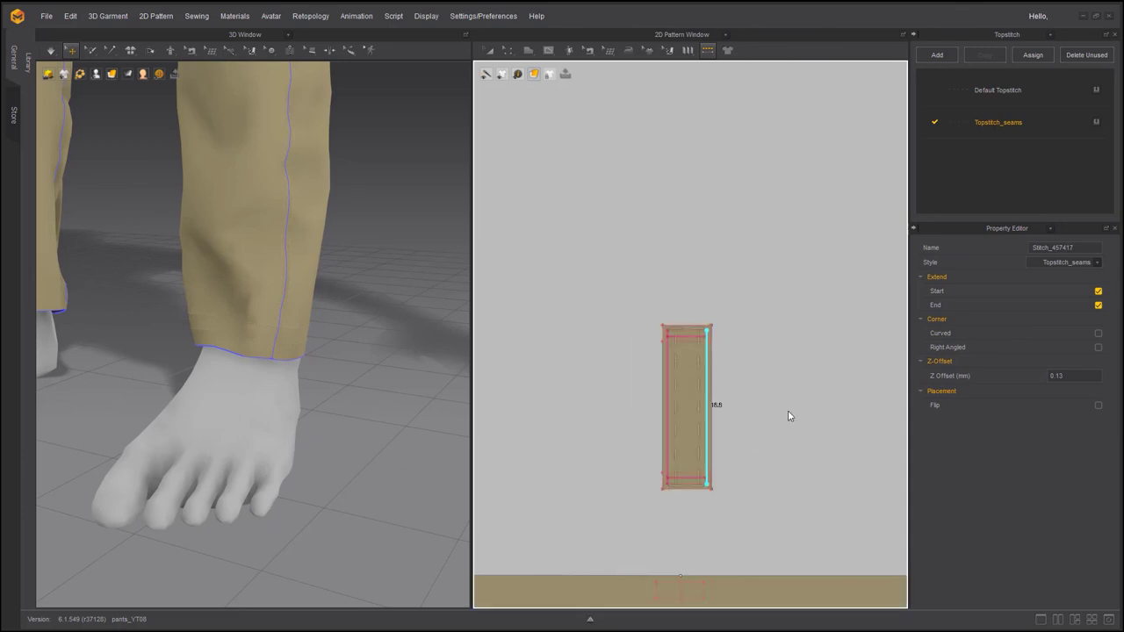
left_click(685, 401)
left_click(704, 369)
scroll(702, 365, "up", 1)
left_click(701, 365)
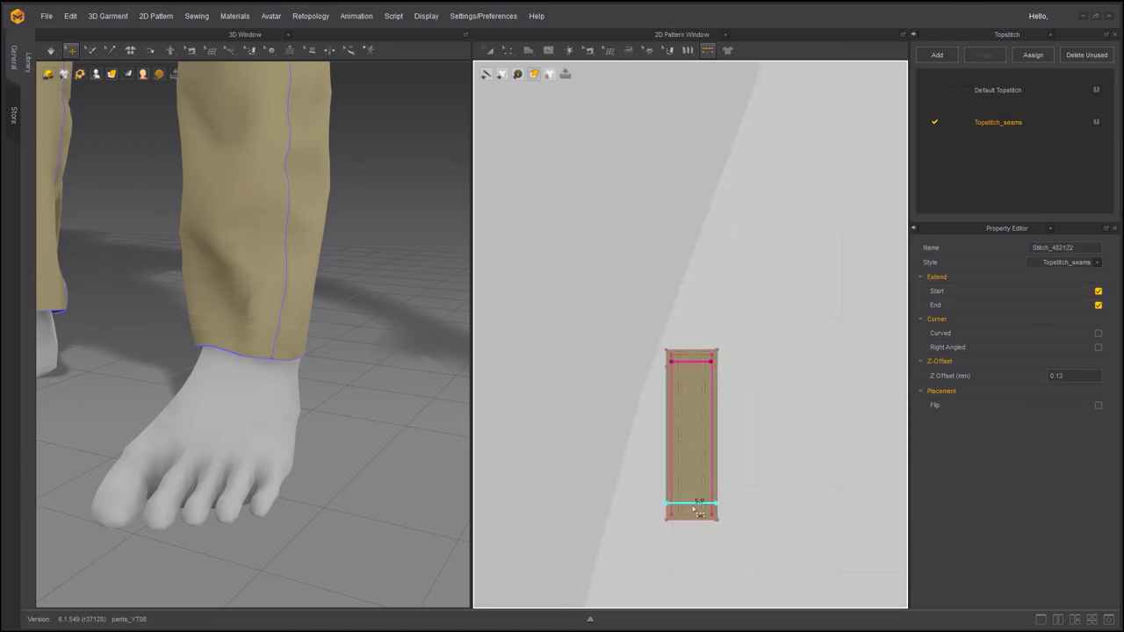
left_click(707, 508)
- Set the Topstitch_seams offset to 0.5 mm
left_click(985, 122)
type("0.5")
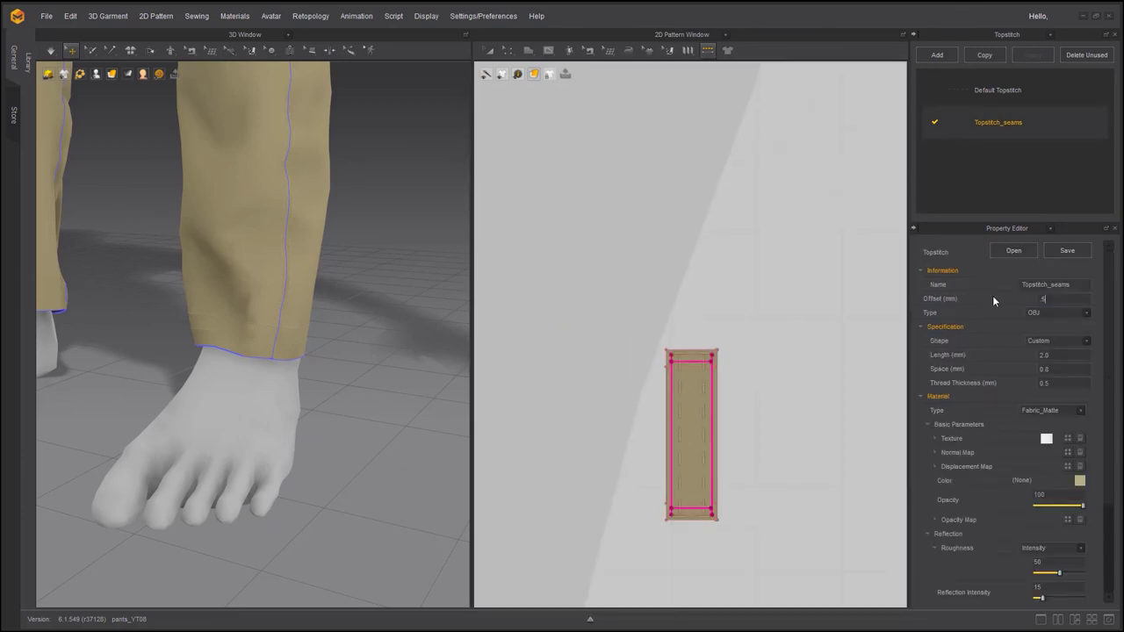
key("Return")
- Topstitch the two vertical and two horizontal inner lines of the last belt loop above the right waistband piece
scroll(646, 405, "up", 2)
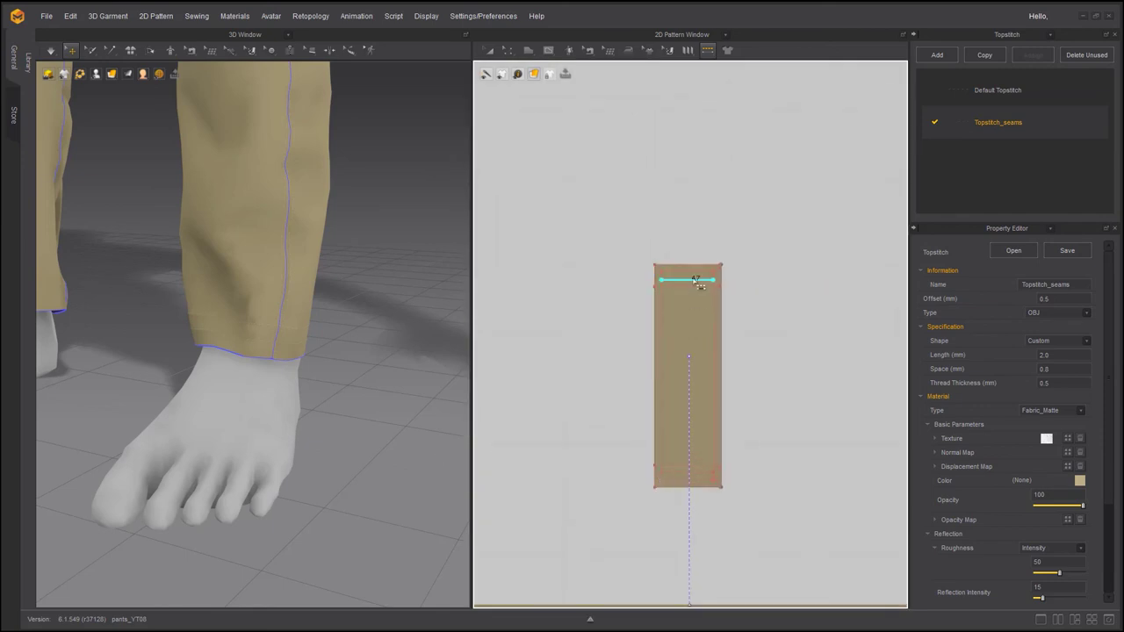
left_click(692, 279)
left_click(712, 316)
left_click(663, 336)
left_click(679, 477)
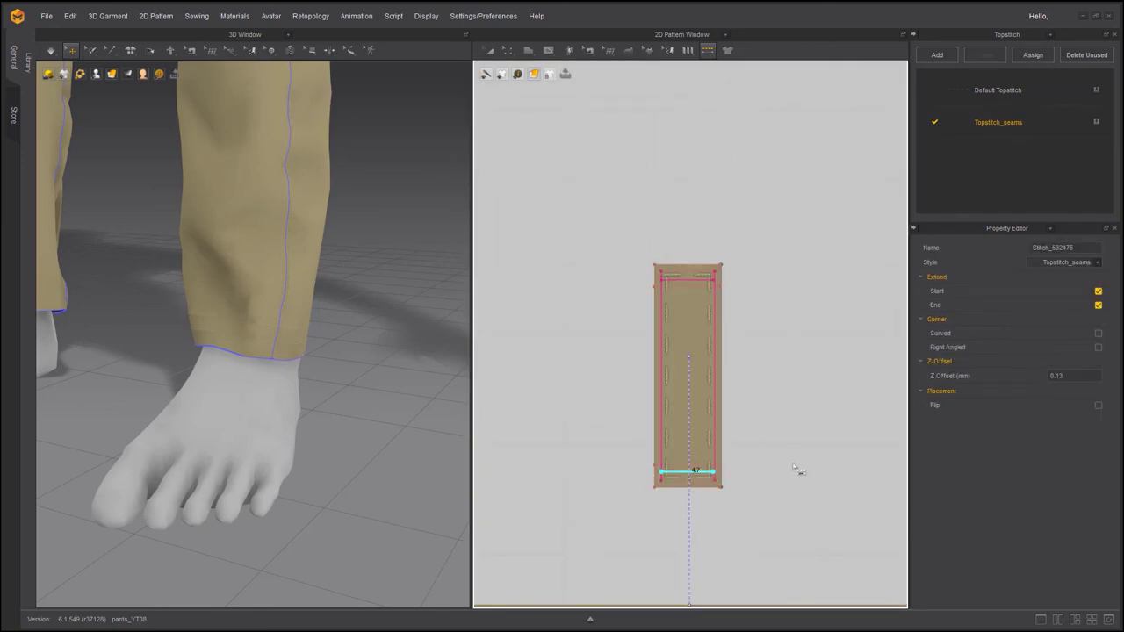
- Topstitch the line near the right waistband's outer end and the upper offset line of the right pocket piece
scroll(795, 469, "down", 2)
middle_click_drag(865, 444, 454, 419)
middle_click_drag(877, 534, 670, 348)
left_click(742, 411)
middle_click_drag(589, 575, 671, 380)
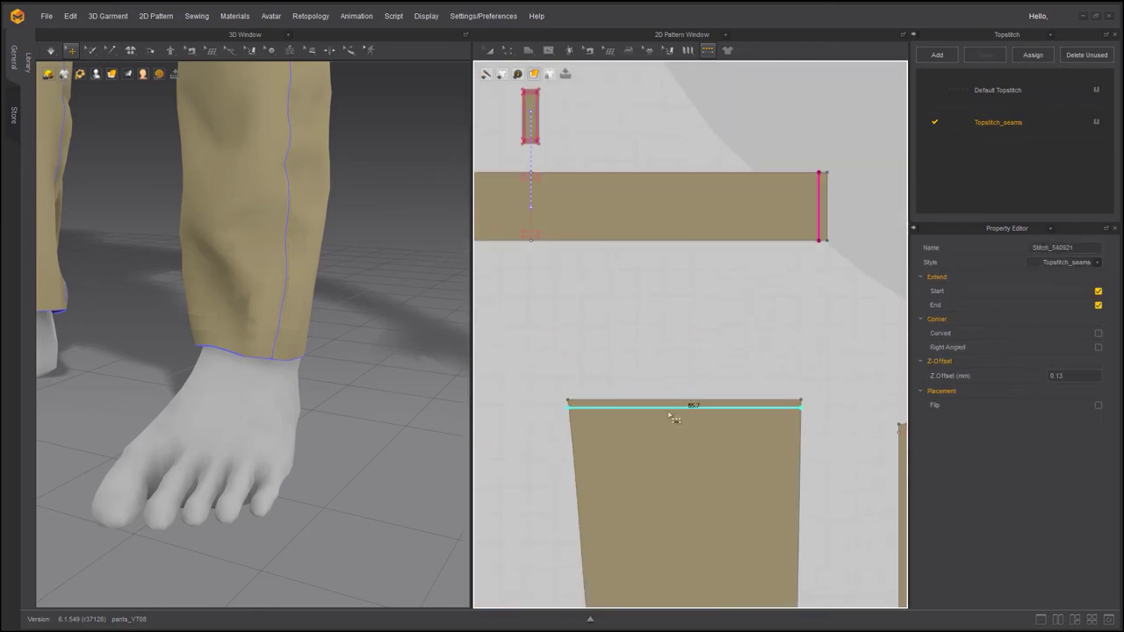
left_click(670, 412)
- Topstitch the waist and curved crotch offset lines of the rightmost back panel
scroll(677, 331, "down", 3)
middle_click_drag(840, 379, 587, 290)
left_click(695, 347)
left_click(811, 375)
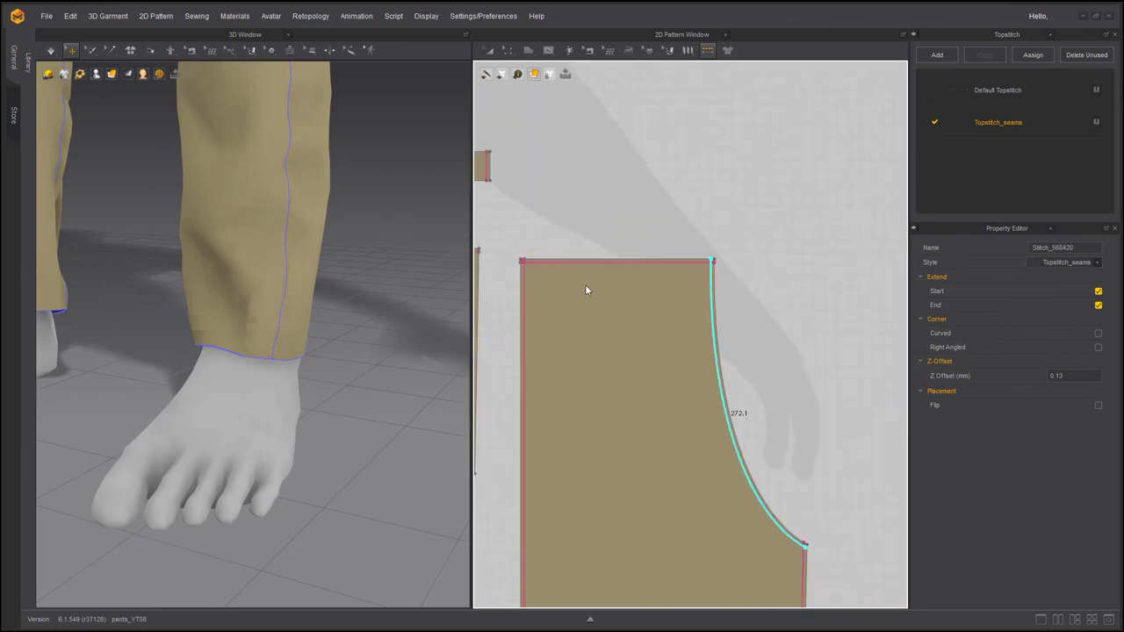
- Topstitch the curved pocket-opening offset line on the right front panel
scroll(586, 290, "down", 2)
middle_click_drag(637, 372, 883, 378)
left_click(641, 336)
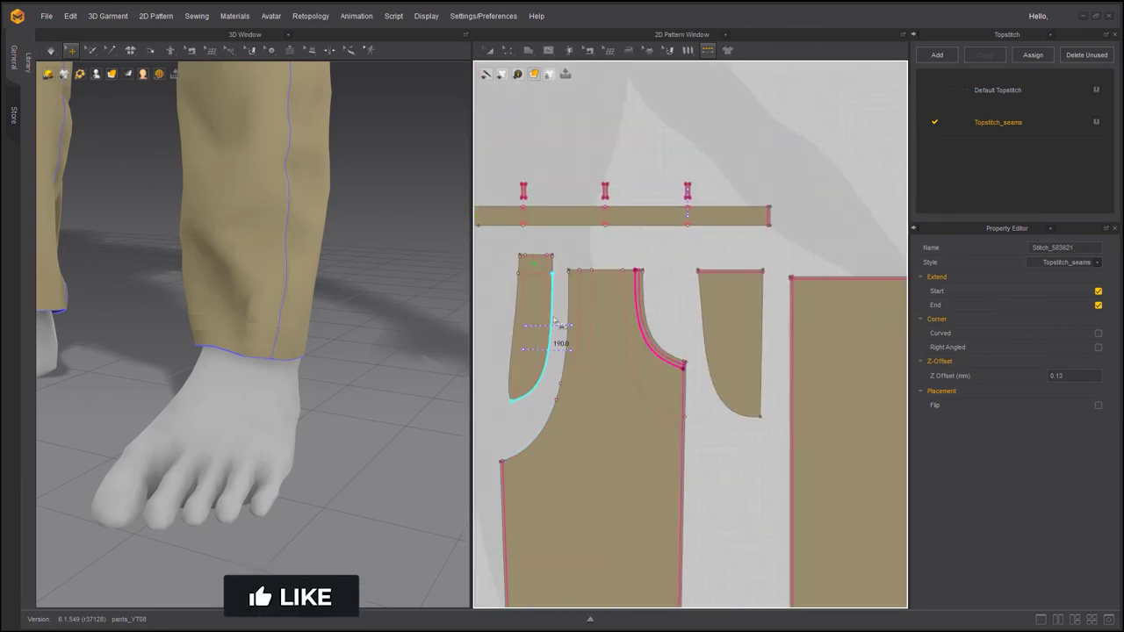
- Topstitch the long side offset lines and the horizontal inner lines of the fly piece
left_click(555, 322)
left_click(525, 312)
scroll(535, 259, "up", 5)
middle_click_drag(534, 259, 645, 474)
left_click(647, 469)
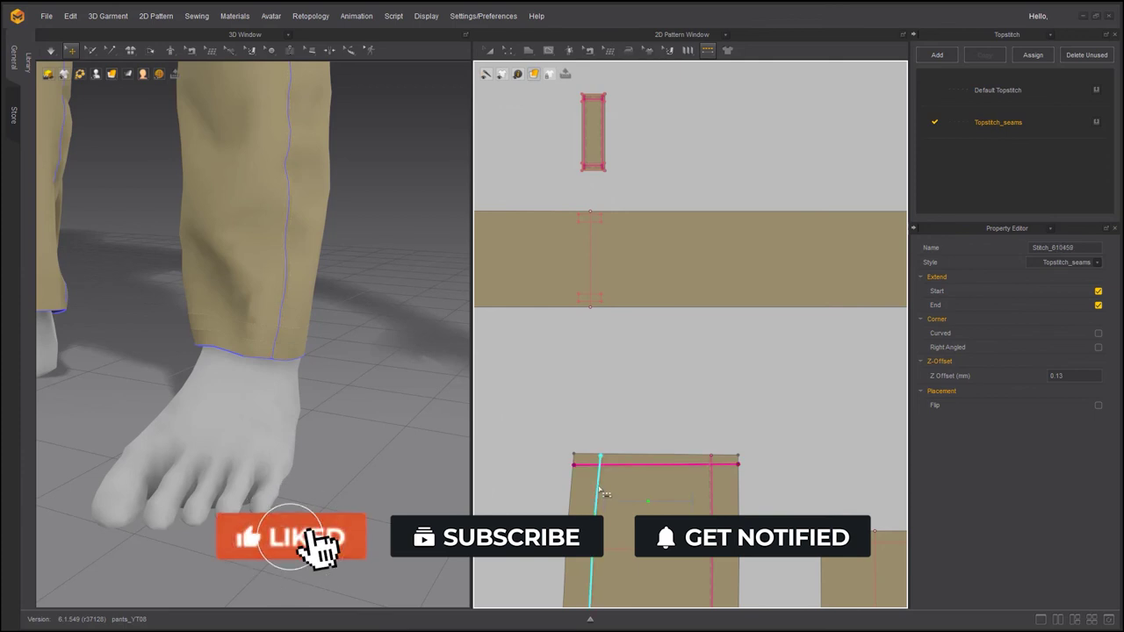
scroll(597, 489, "down", 1)
middle_click_drag(582, 493, 834, 341)
scroll(724, 387, "down", 3)
scroll(667, 396, "down", 2)
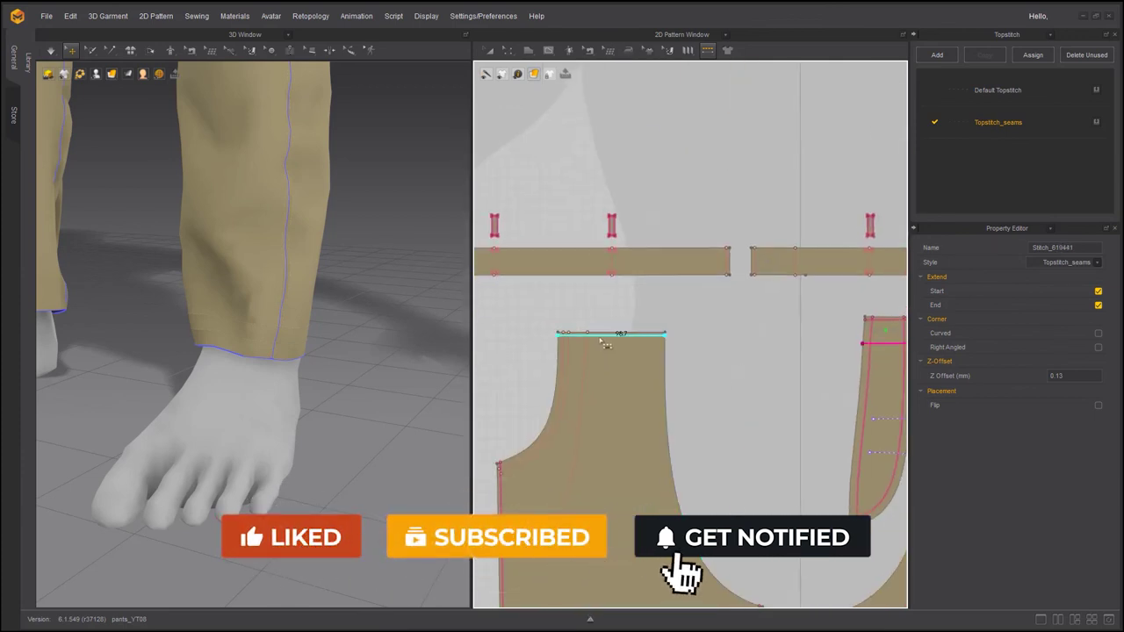
- Topstitch the waist line and the two curved pocket-opening lines of the left front panel
left_click(603, 337)
left_click(541, 453)
left_click(538, 451)
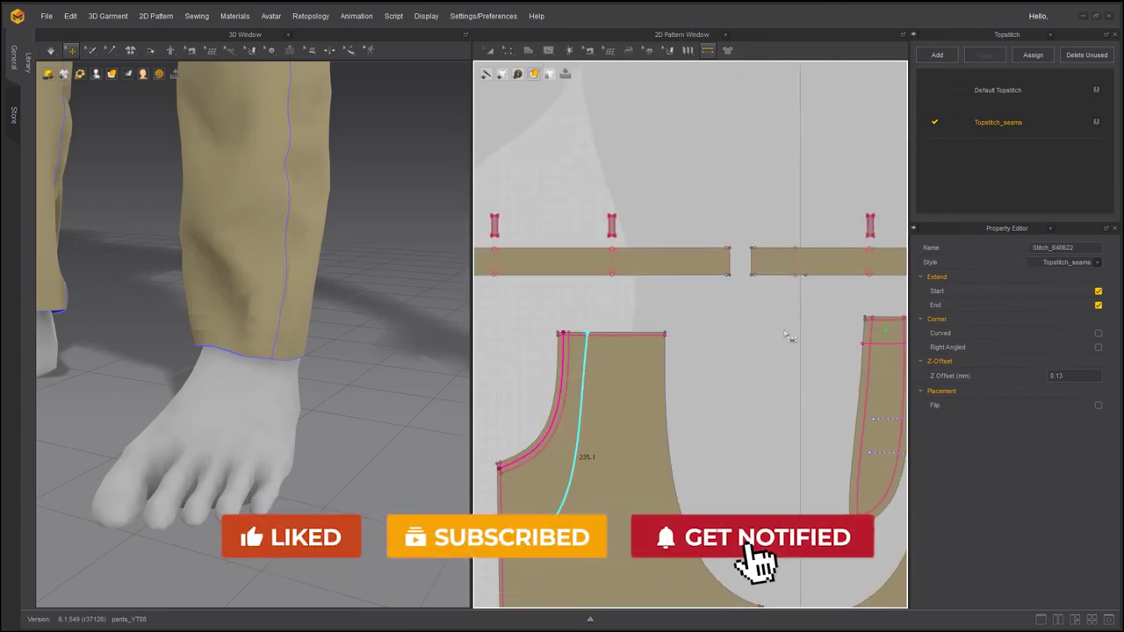
- Topstitch the vertical lines at the facing ends of the two waistband pieces and the nearby inner line on the right piece
left_click(751, 262)
left_click(729, 262)
left_click(795, 263)
- Topstitch the upper offset line of the left pocket piece
scroll(711, 432, "down", 2)
scroll(643, 471, "down", 1)
middle_click_drag(642, 470, 836, 386)
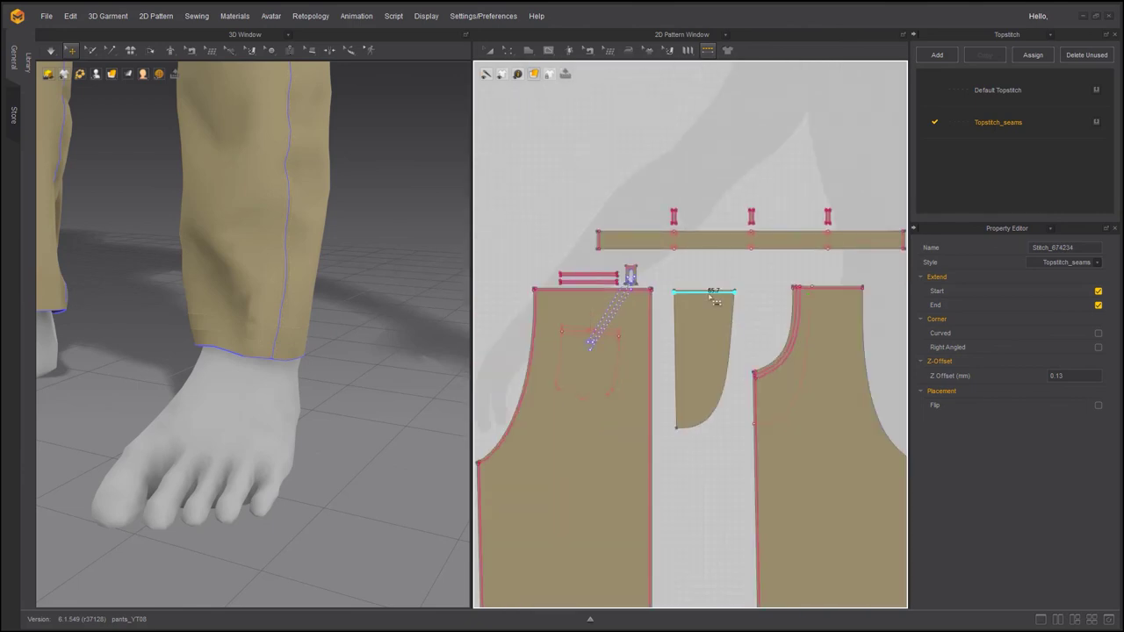
left_click(712, 296)
- Simulate the garment in Normal (Default) mode, stopping once the pants have settled on the avatar
scroll(604, 365, "down", 2)
scroll(576, 403, "down", 4)
middle_click_drag(623, 413, 649, 340)
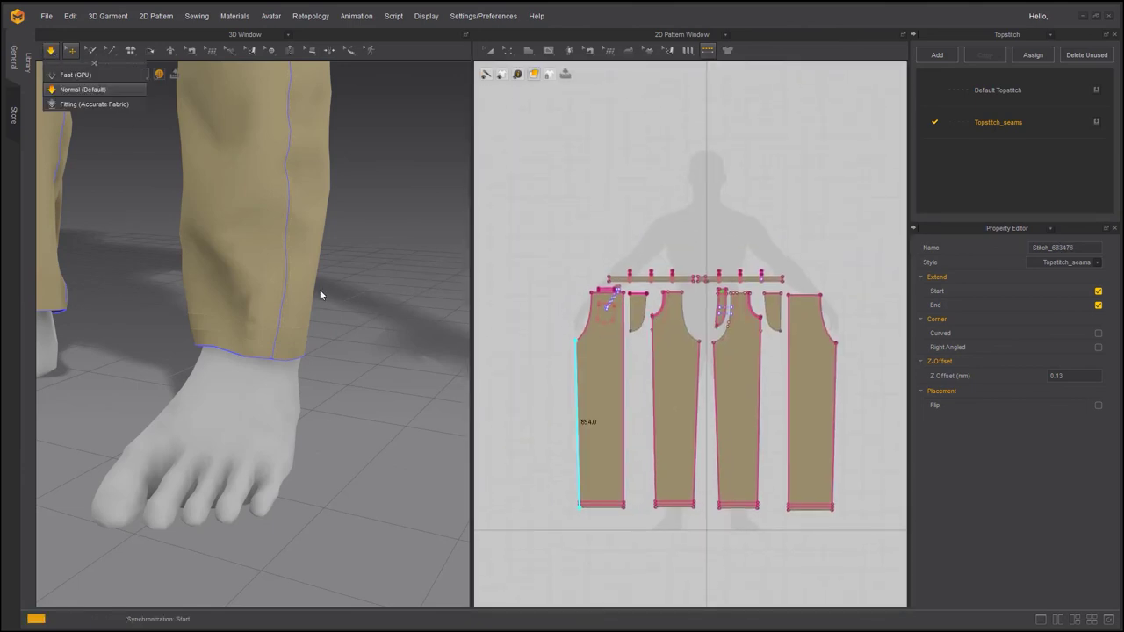
scroll(225, 264, "up", 6)
middle_click_drag(257, 283, 208, 223)
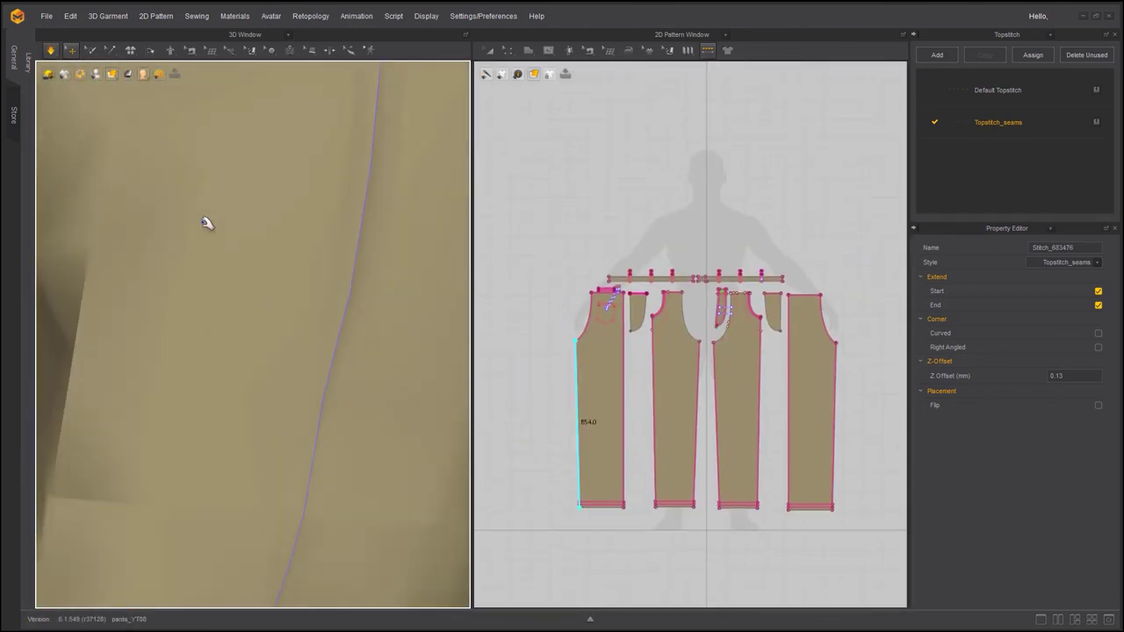
scroll(208, 230, "down", 3)
middle_click_drag(233, 267, 167, 401)
scroll(256, 372, "down", 3)
scroll(256, 372, "down", 6)
left_click(167, 401)
left_click(200, 311)
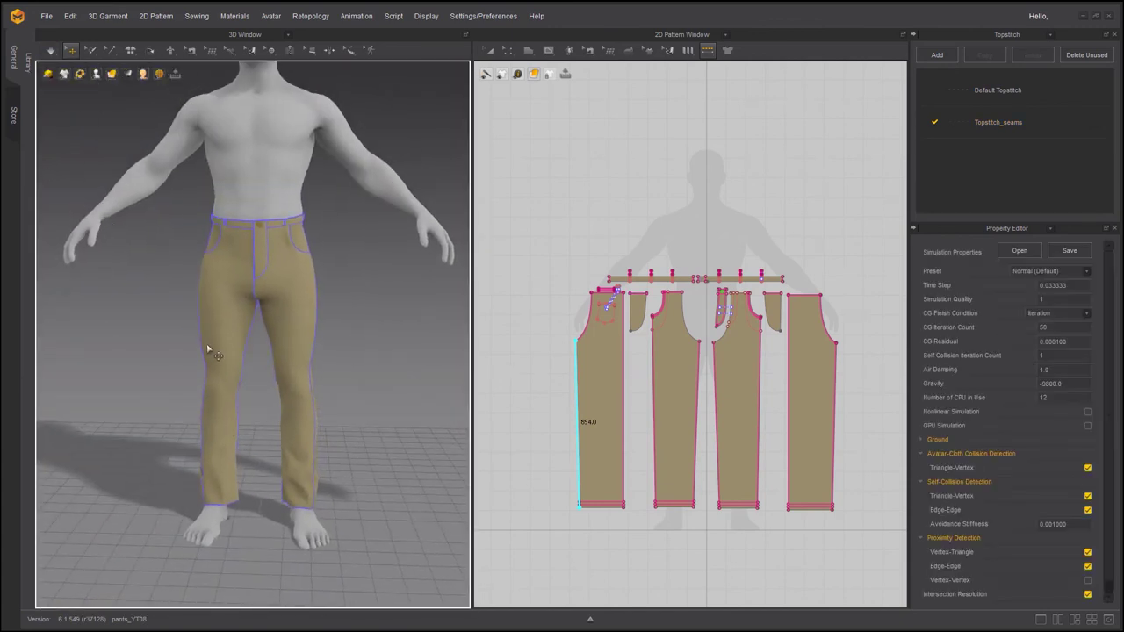
- Refine Topstitch_seams with offset 0.4 mm, length 2.1 mm, space 0.7 mm and thread thickness 0.6 mm
scroll(255, 352, "up", 5)
right_click_drag(209, 348, 269, 366)
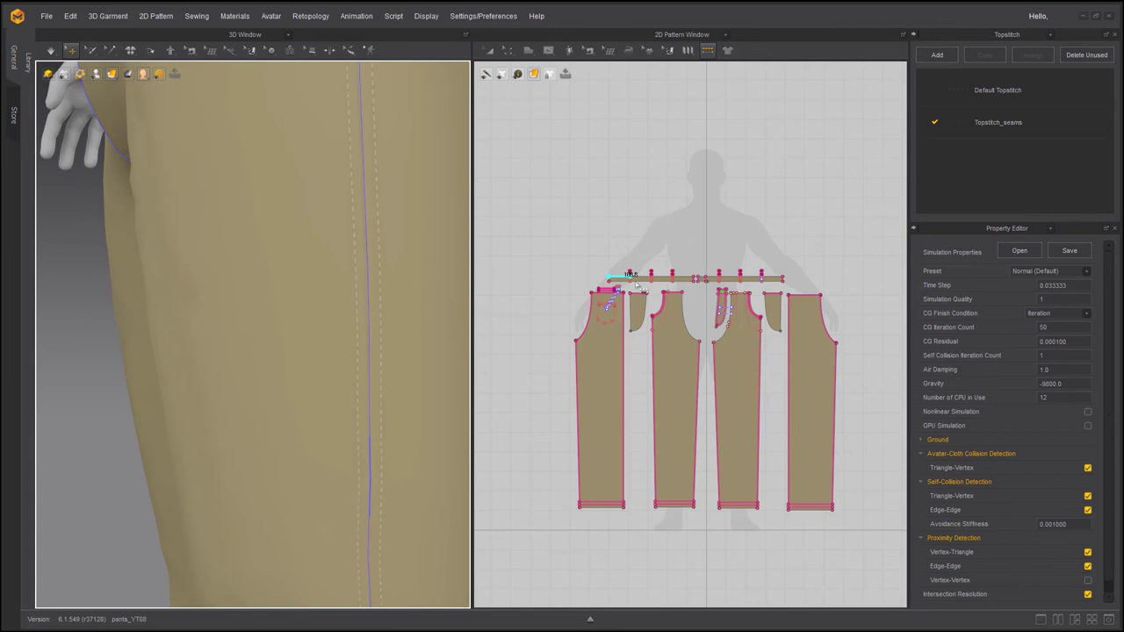
left_click(990, 131)
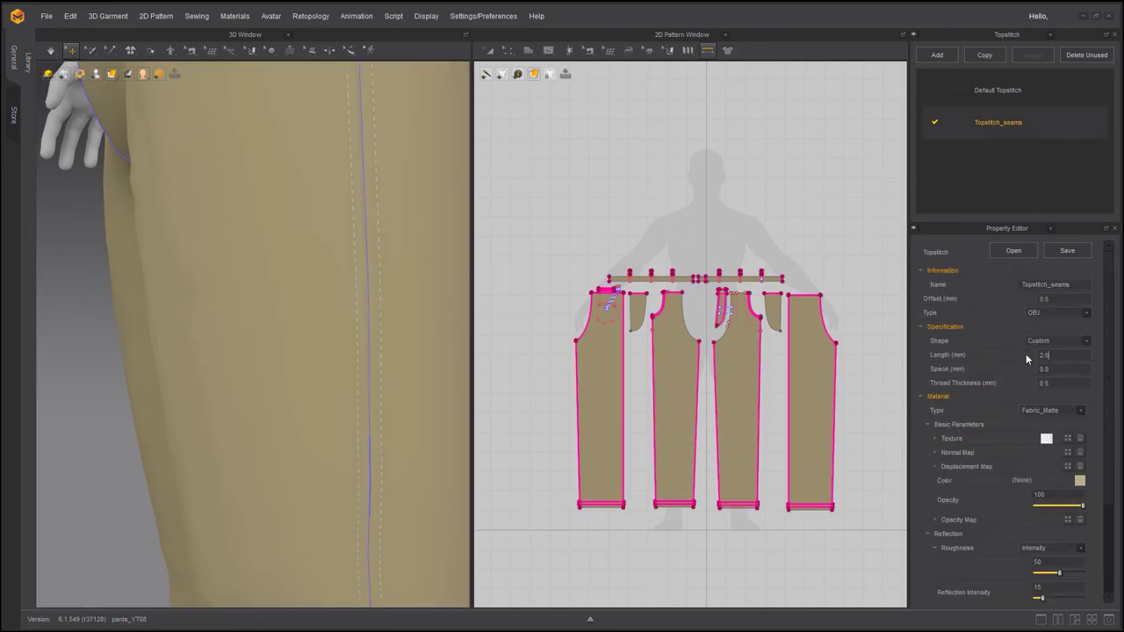
key("BackSpace")
type("1")
key("Tab")
type(".7")
left_click(1055, 383)
scroll(344, 423, "down", 4)
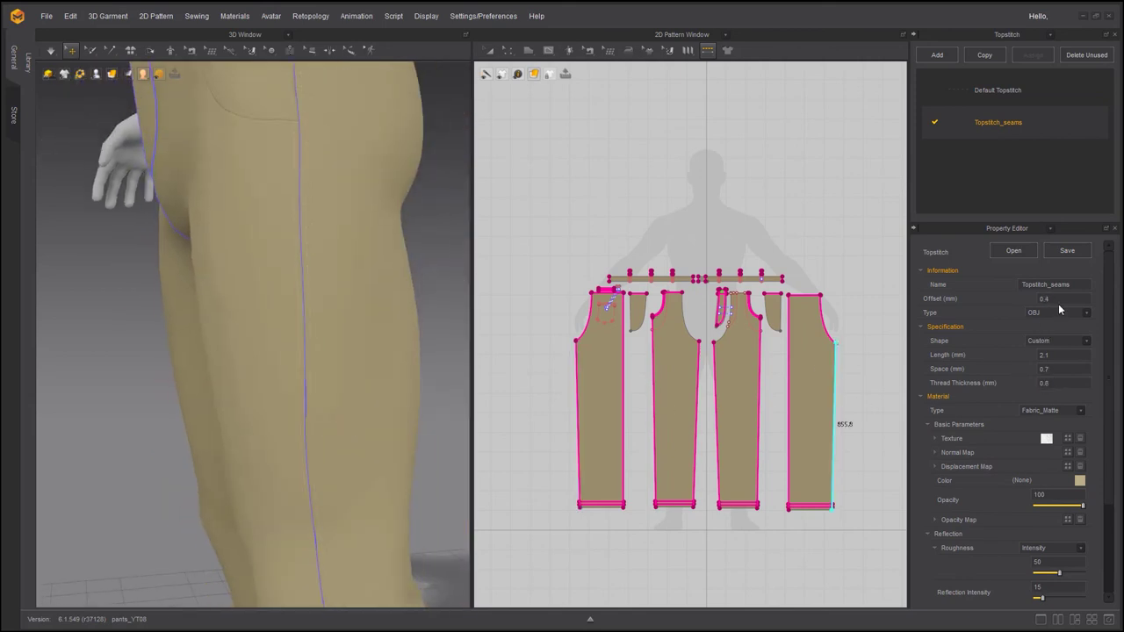
- Examine the refined topstitching on the legs, crotch and front of the pants in the 3D view
left_click(74, 53)
scroll(172, 376, "down", 5)
right_click_drag(176, 373, 327, 312)
left_click(67, 92)
right_click_drag(282, 186, 235, 193)
scroll(235, 193, "up", 5)
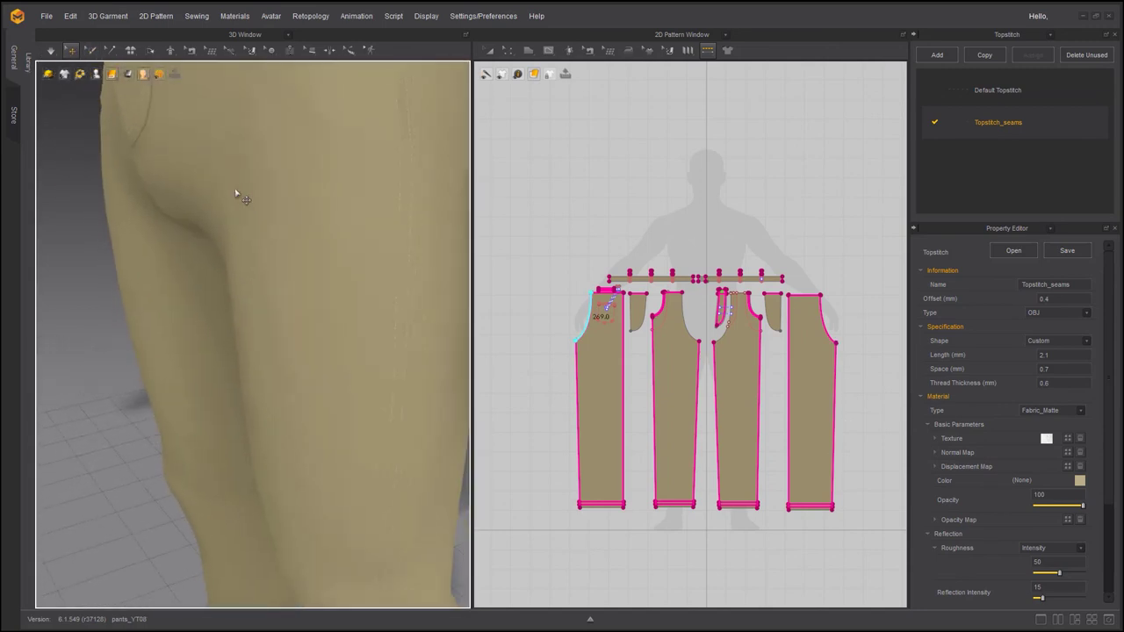
middle_click_drag(235, 193, 288, 395)
right_click_drag(288, 395, 253, 388)
scroll(255, 391, "down", 5)
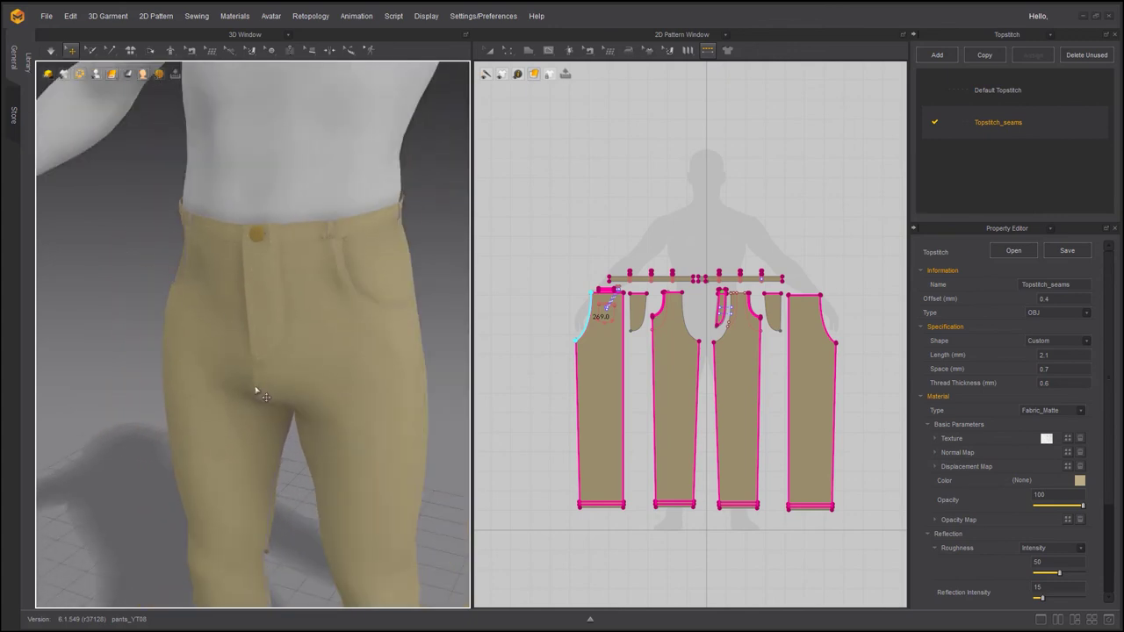
scroll(255, 391, "down", 5)
right_click_drag(205, 316, 254, 315)
middle_click_drag(255, 316, 251, 270)
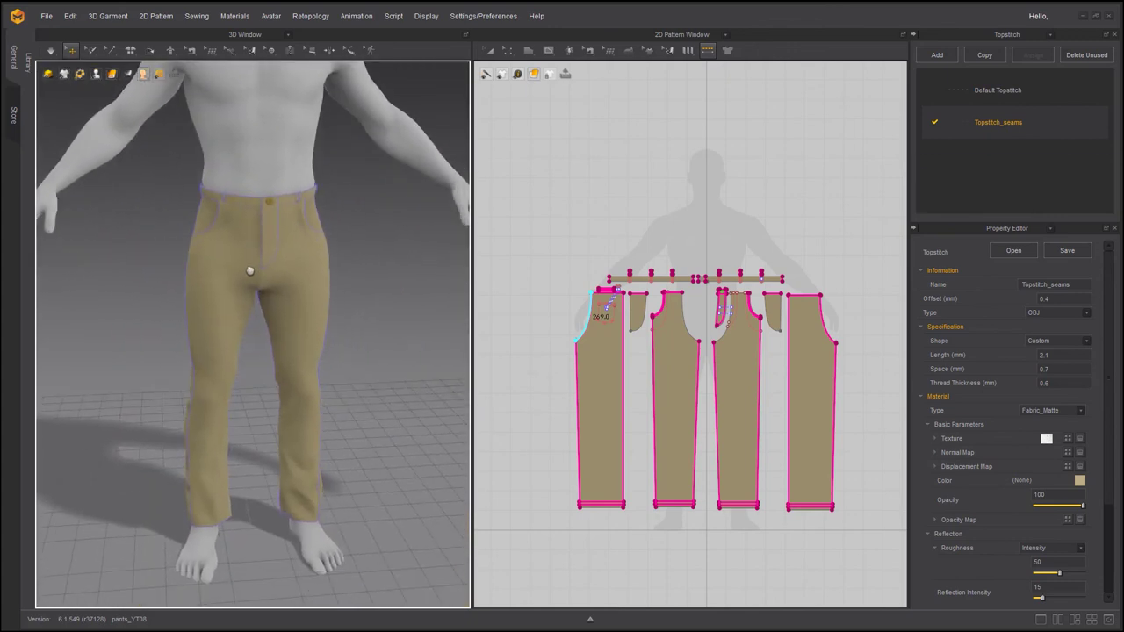
right_click_drag(250, 270, 232, 264)
left_click(254, 400)
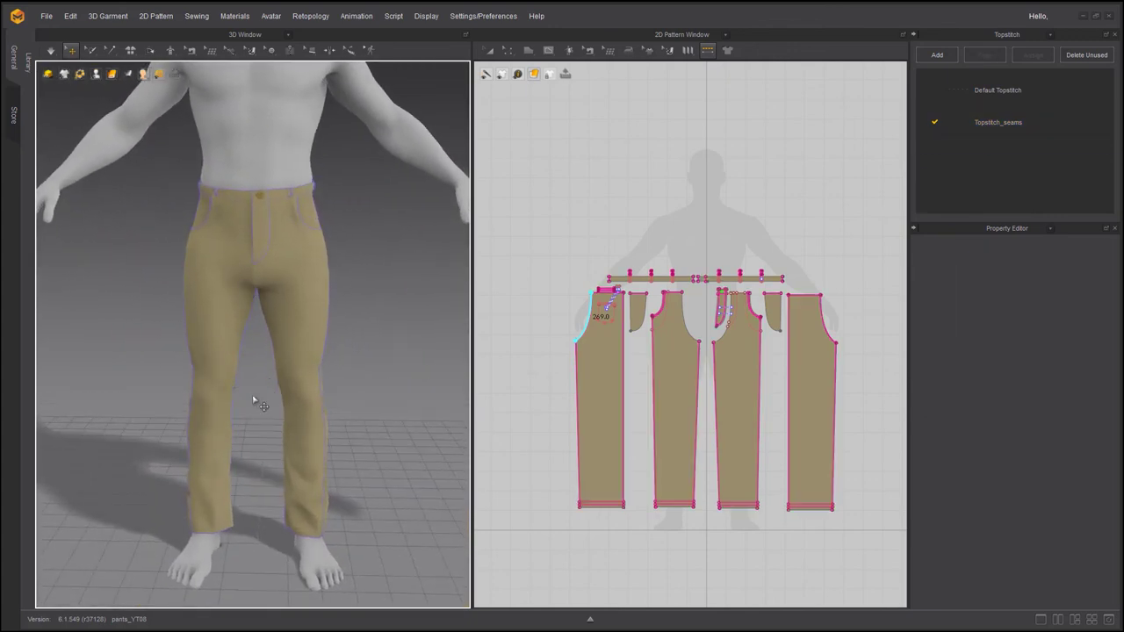
- Examine the topstitching up close along the side seam, fly, front pockets, waistband, belt loops and back pocket
right_click_drag(230, 391, 156, 371)
scroll(205, 351, "up", 3)
scroll(231, 360, "up", 2)
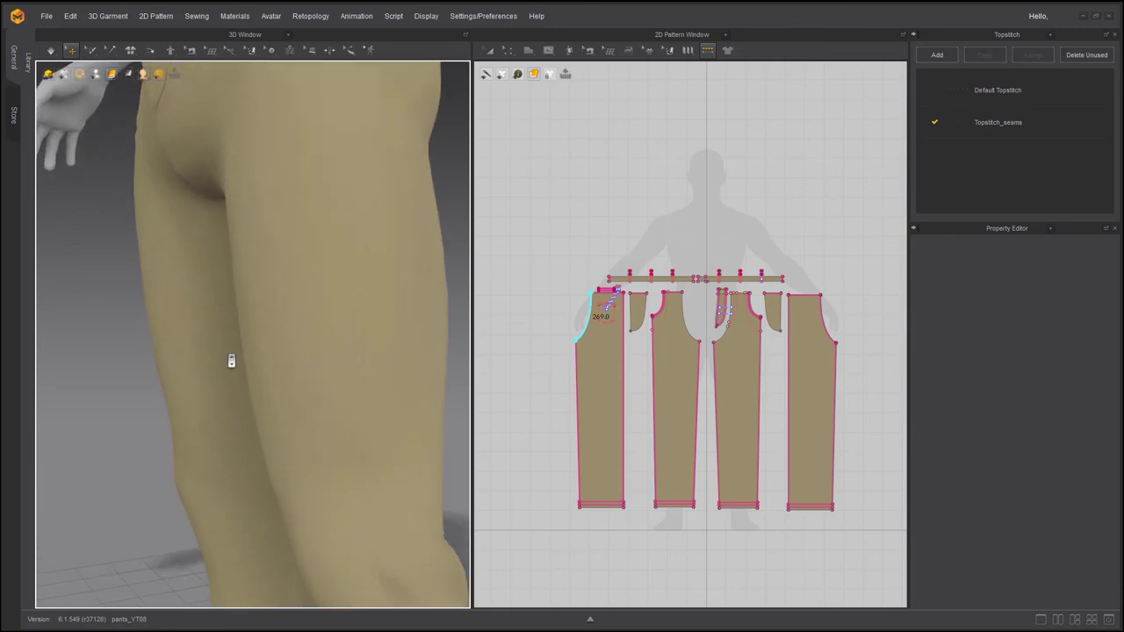
scroll(231, 361, "up", 1)
right_click_drag(243, 345, 223, 370)
middle_click_drag(279, 271, 303, 404)
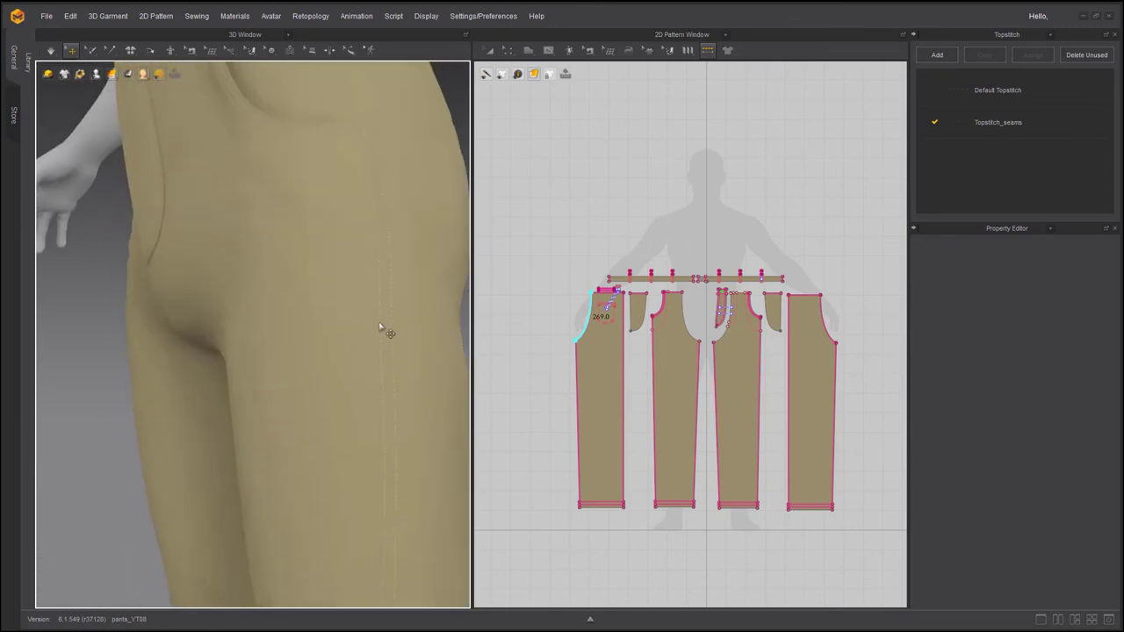
middle_click_drag(372, 199, 379, 343)
right_click_drag(267, 357, 351, 254)
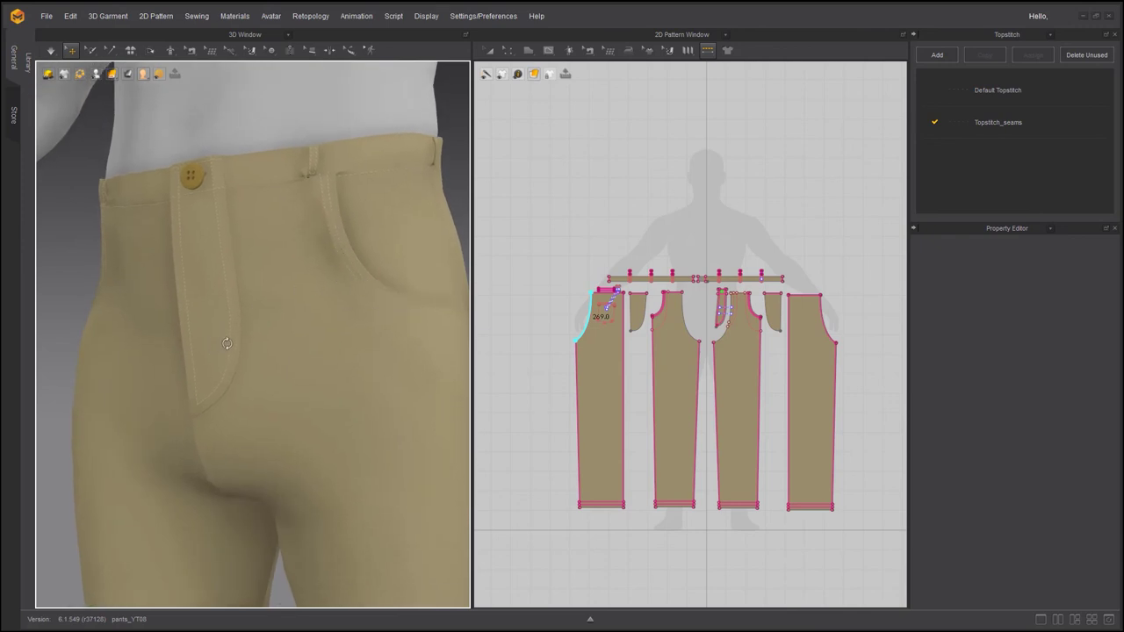
right_click_drag(226, 343, 270, 304)
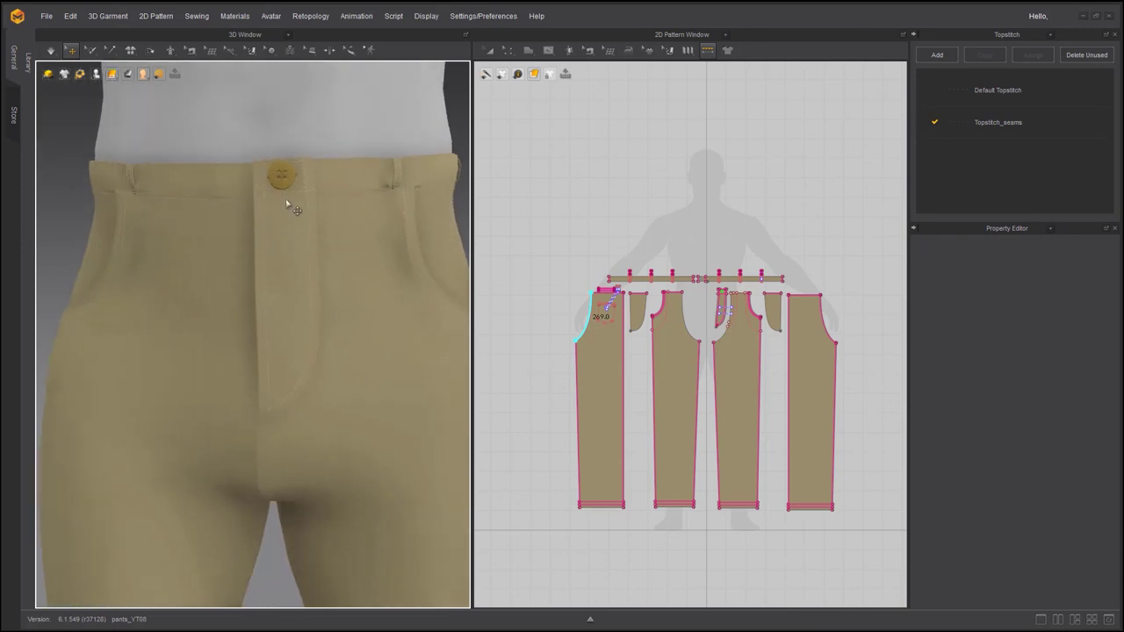
right_click_drag(196, 324, 334, 394)
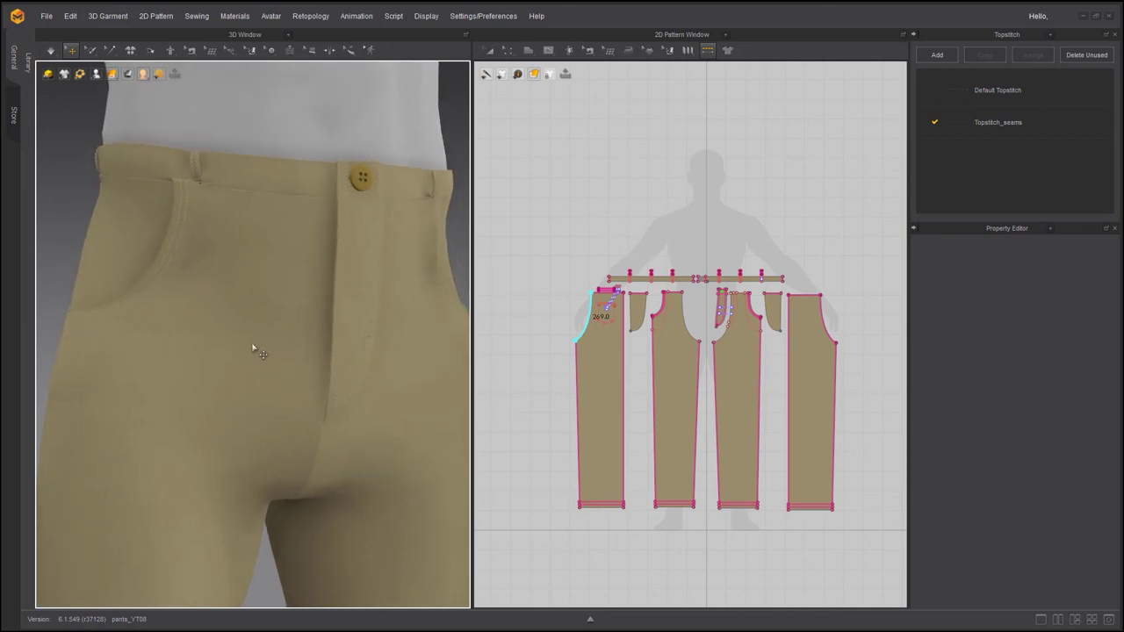
right_click_drag(252, 350, 259, 318)
right_click_drag(176, 334, 263, 342)
scroll(332, 304, "up", 1)
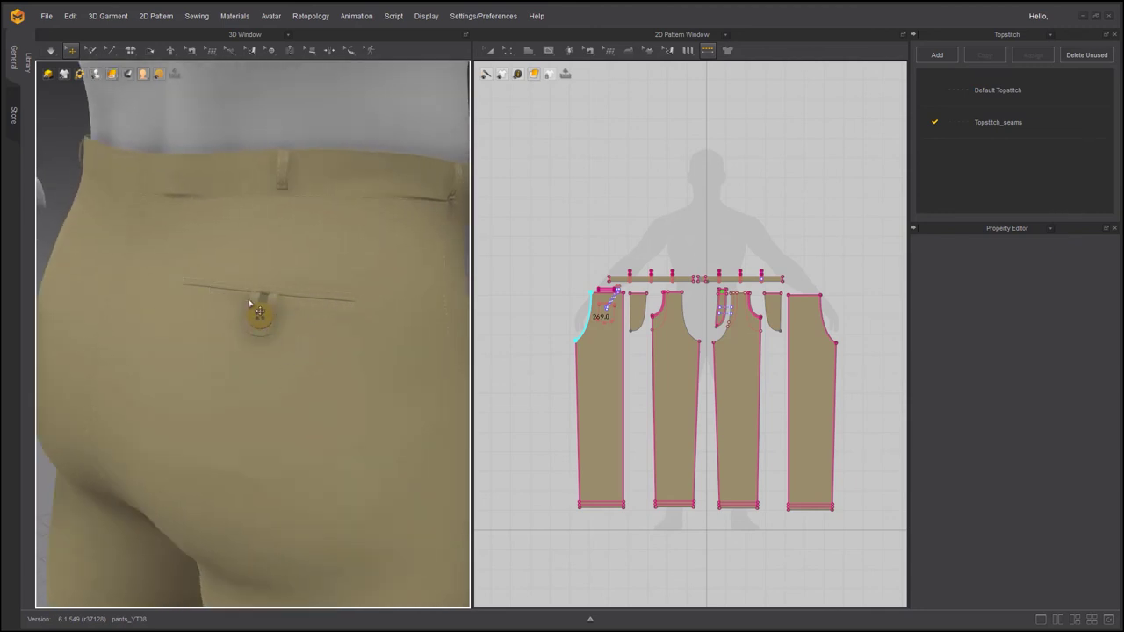
scroll(285, 390, "down", 2)
right_click_drag(283, 391, 61, 395)
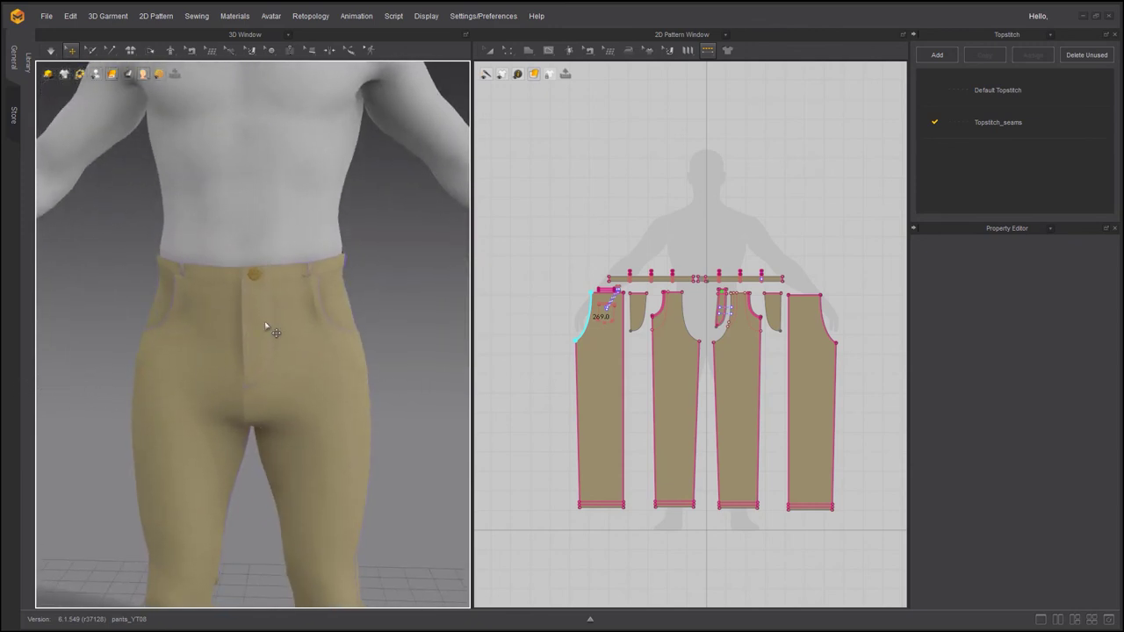
scroll(253, 316, "down", 5)
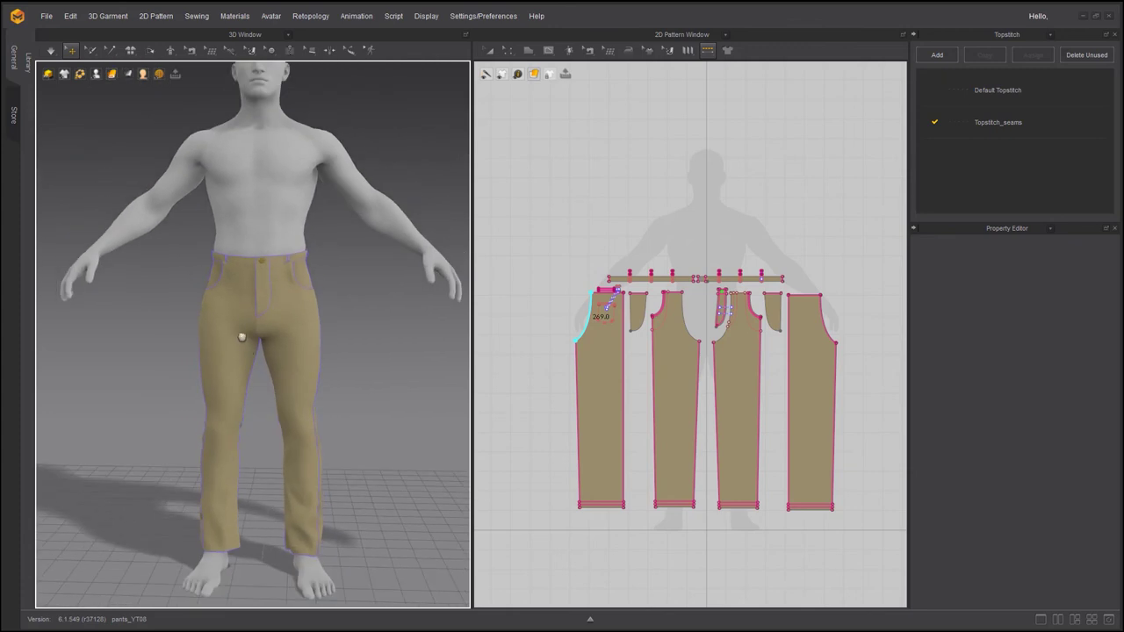
right_click_drag(238, 339, 188, 339)
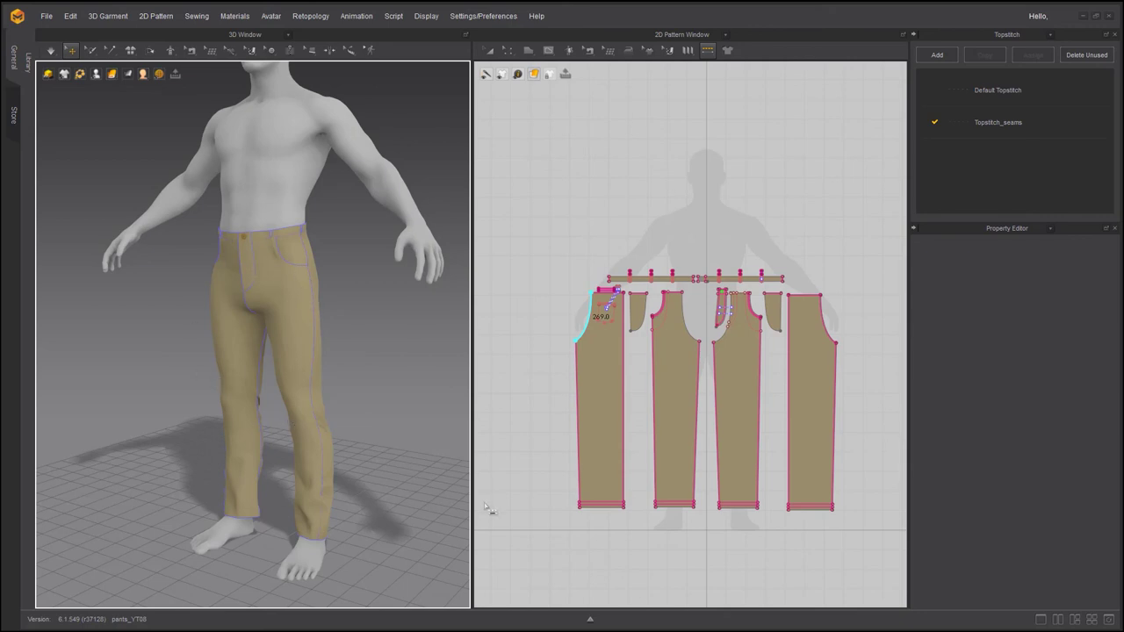
right_click_drag(351, 450, 316, 422)
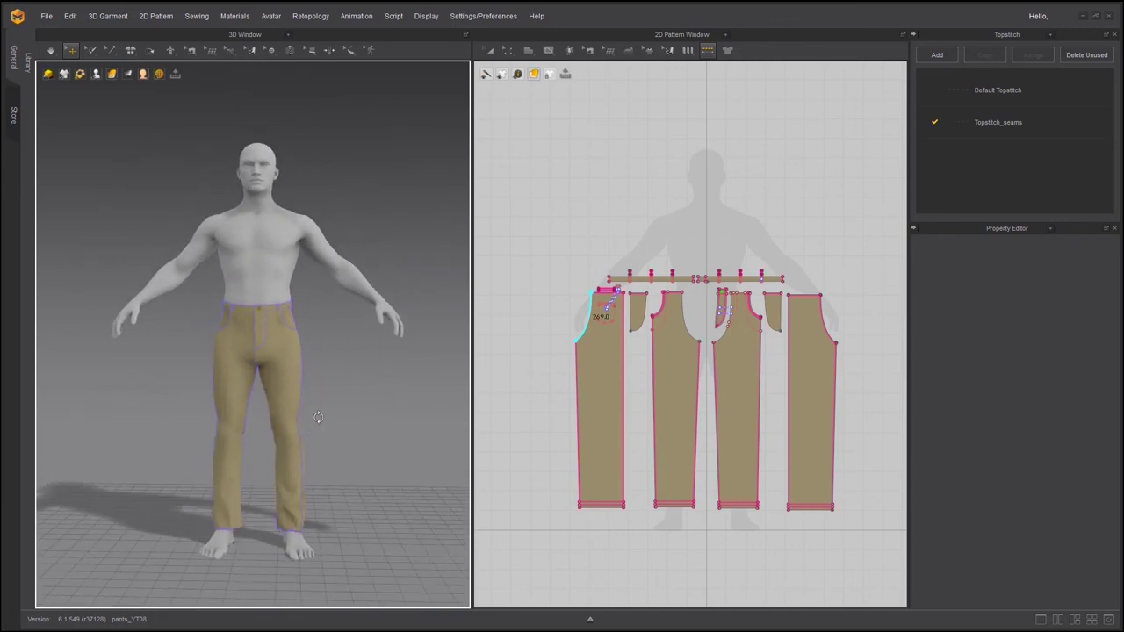
middle_click_drag(318, 419, 299, 426)
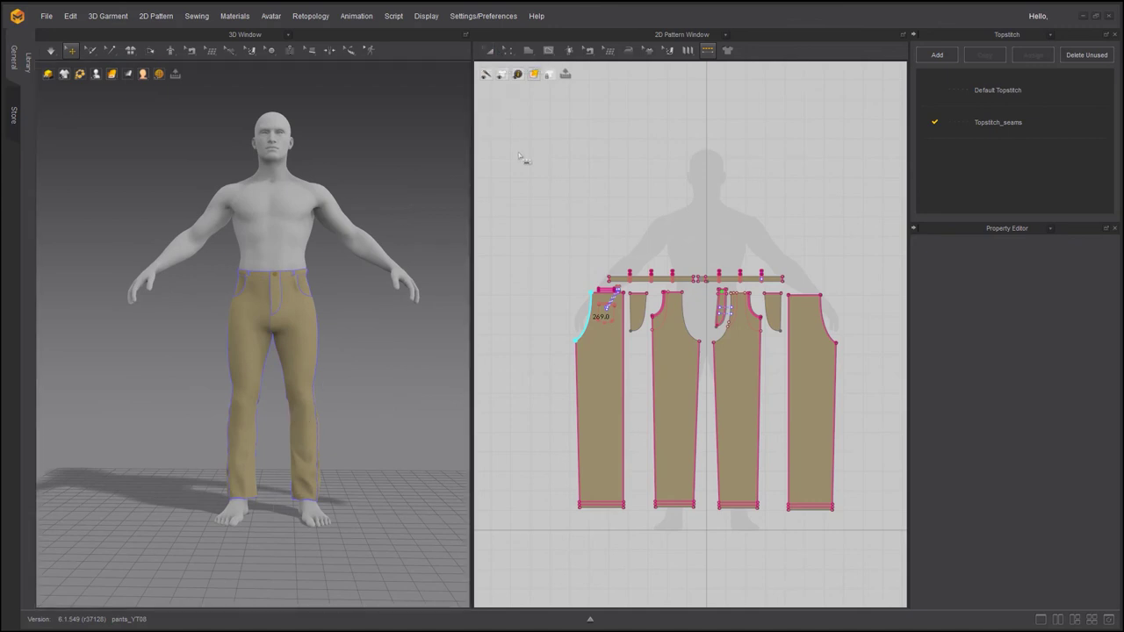
left_click(507, 50)
left_click(760, 49)
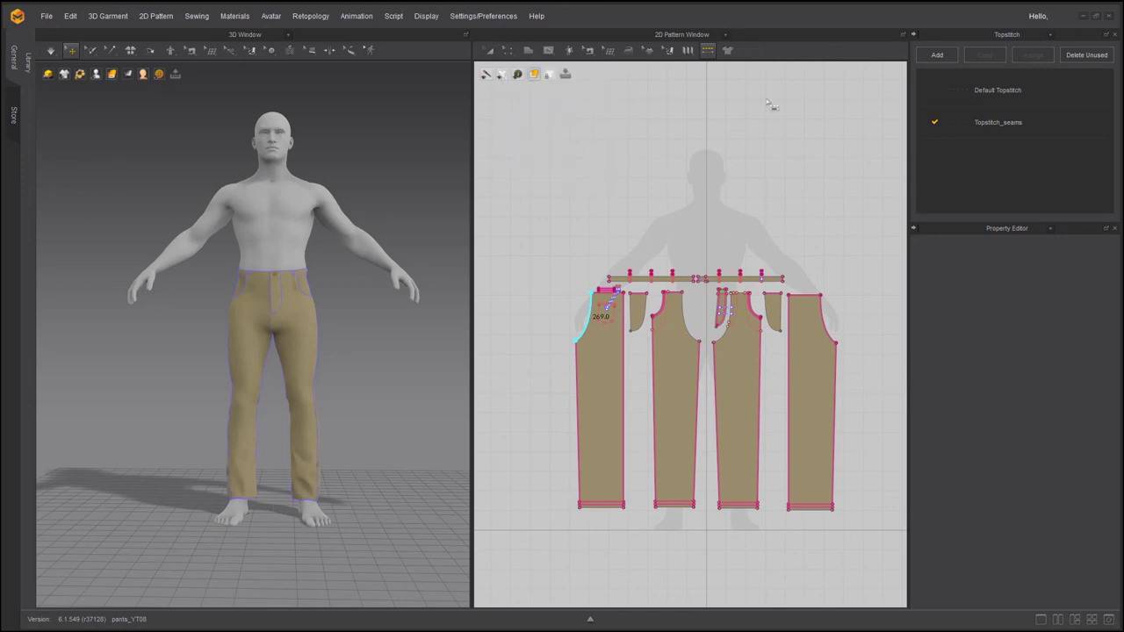